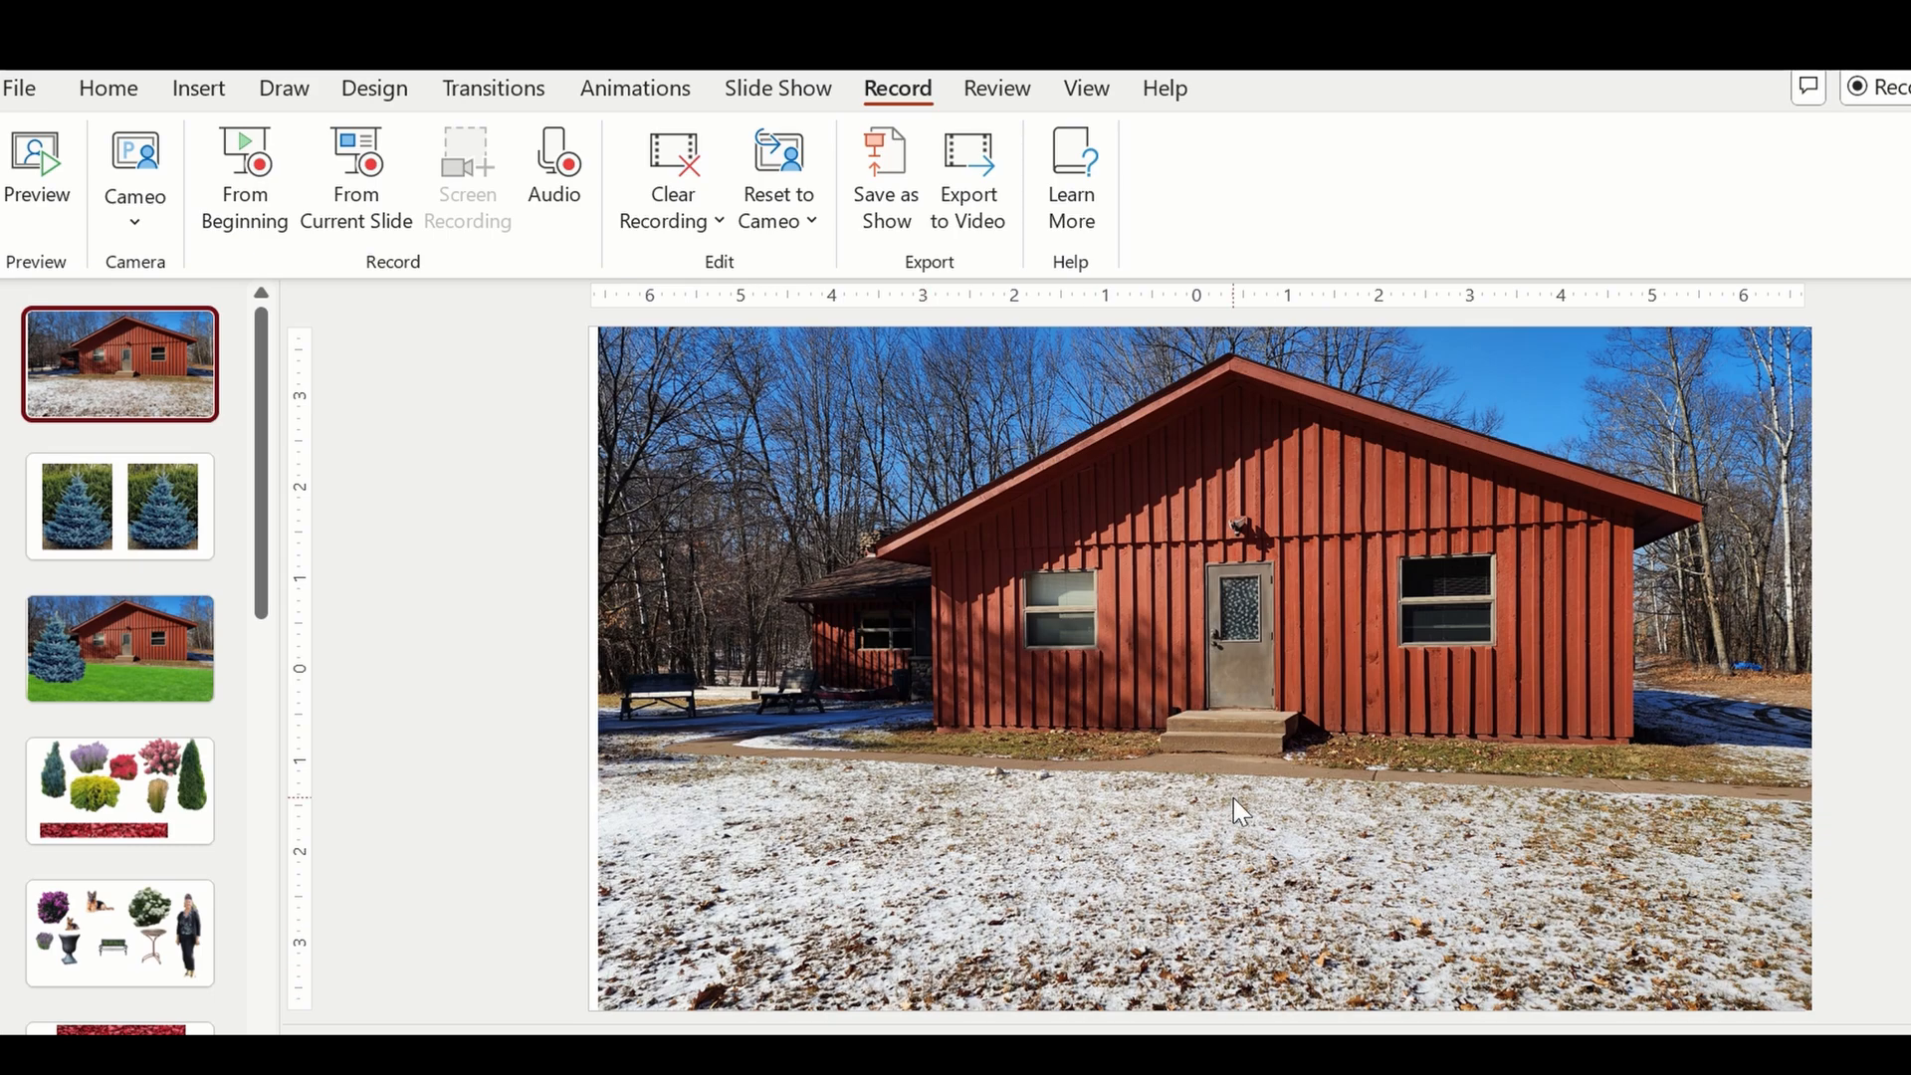
# Delete the blue spruce standing beside the house on the third slide.
pyautogui.click(147, 643)
pyautogui.click(773, 657)
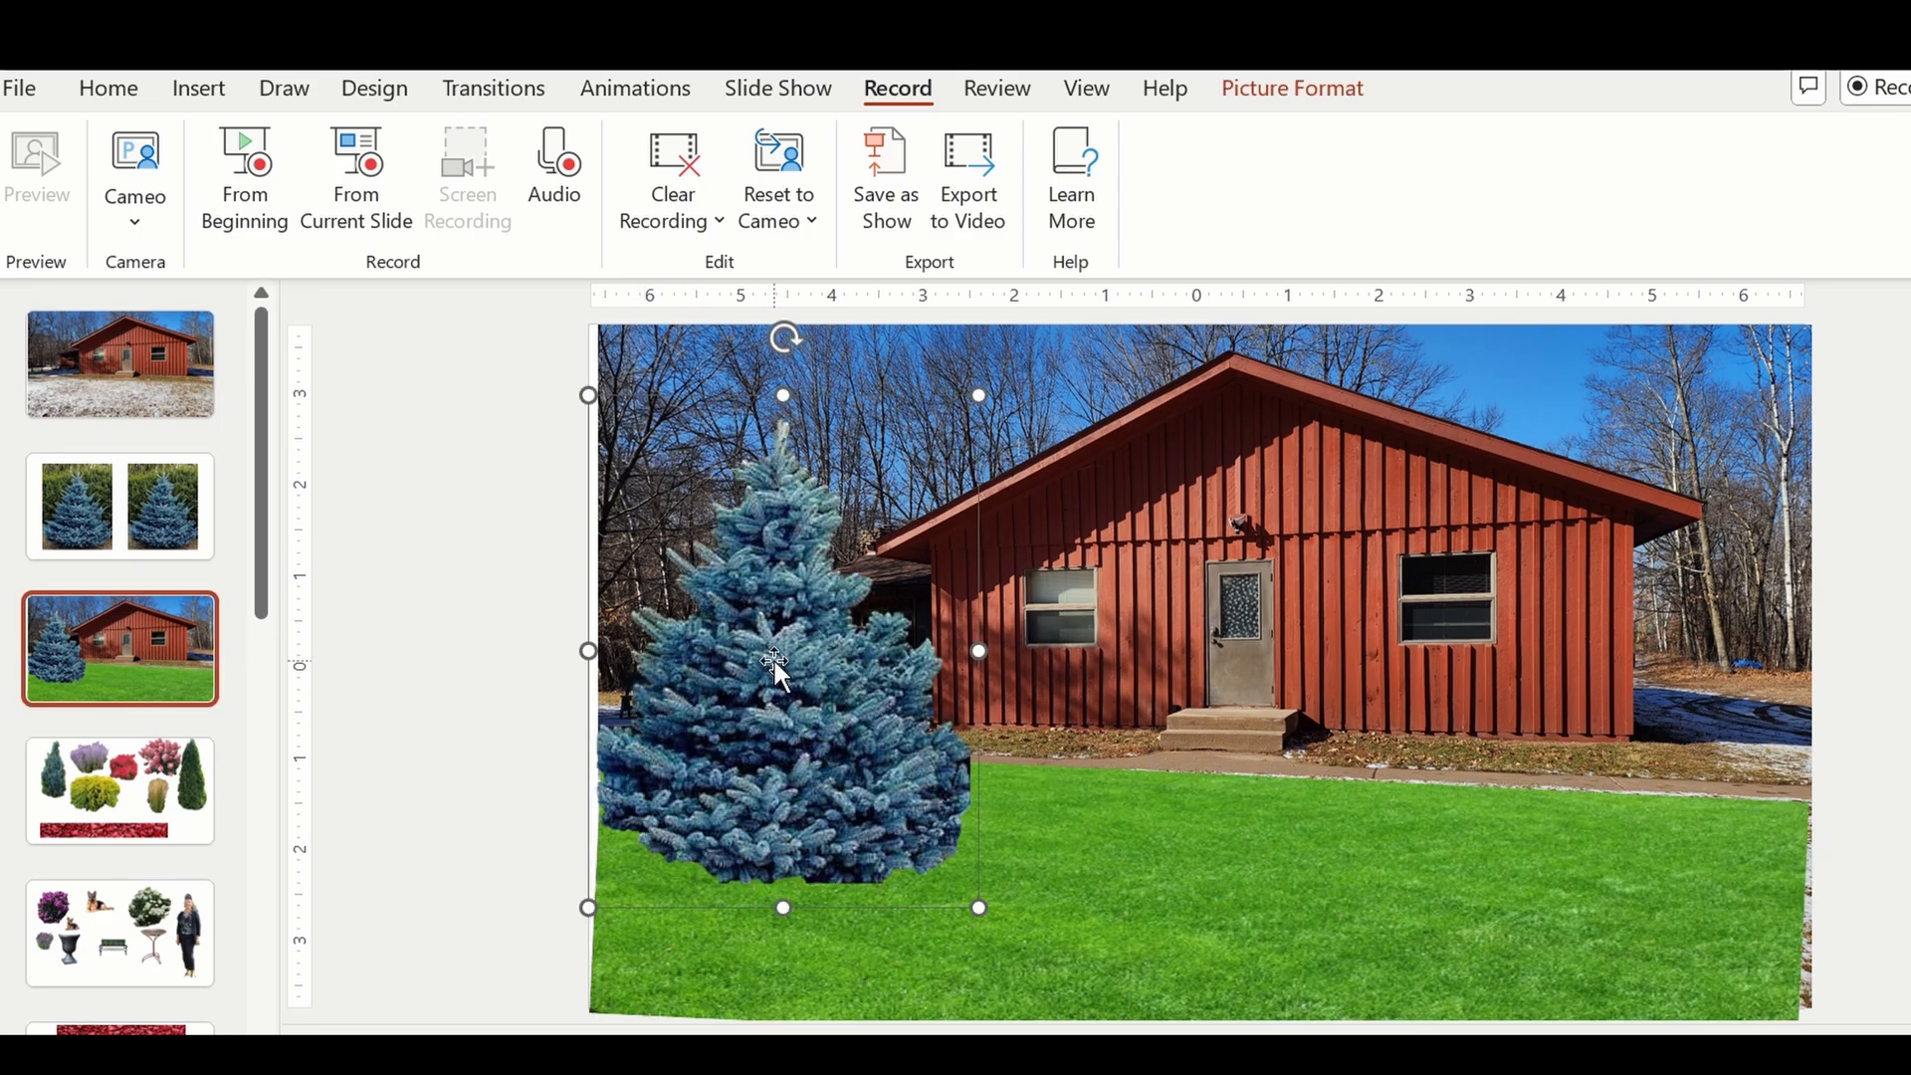
pyautogui.press('Delete')
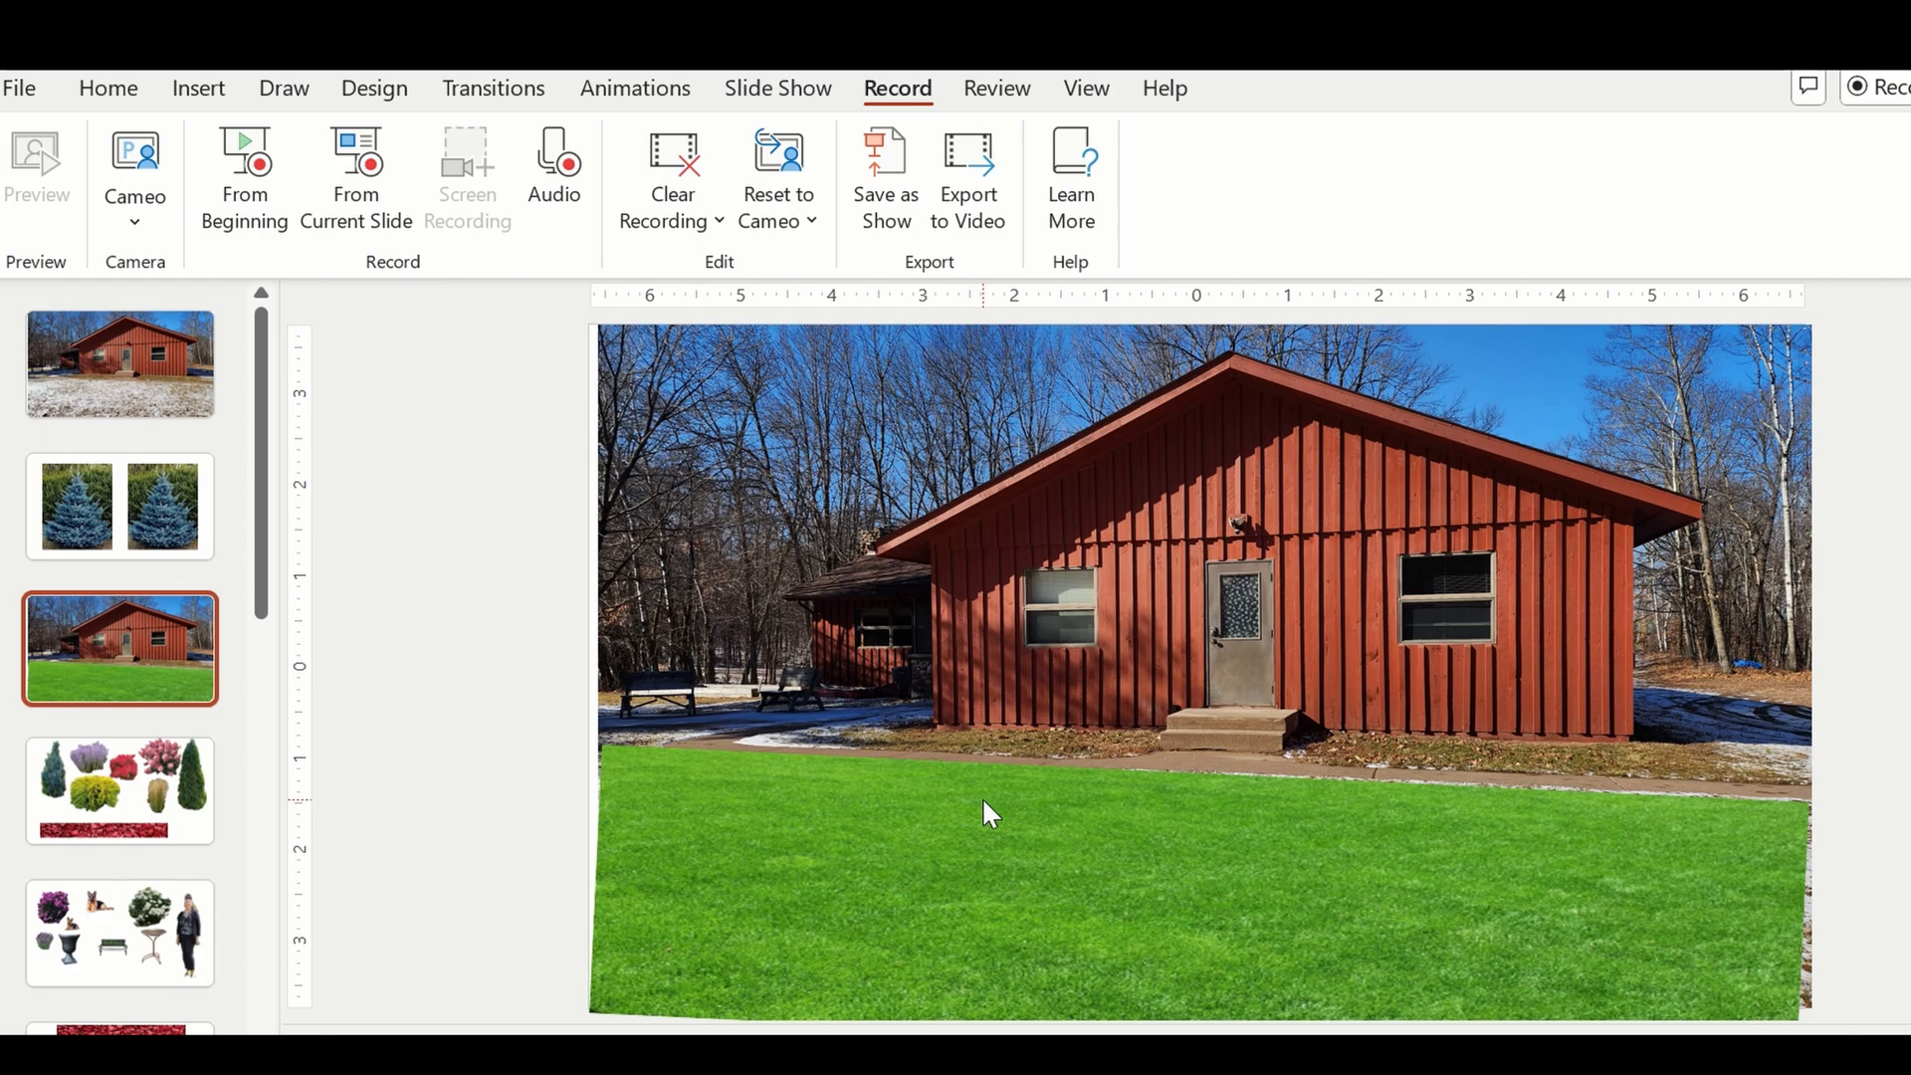
# Start background removal on the first of the two spruce pictures on the second slide.
pyautogui.click(182, 805)
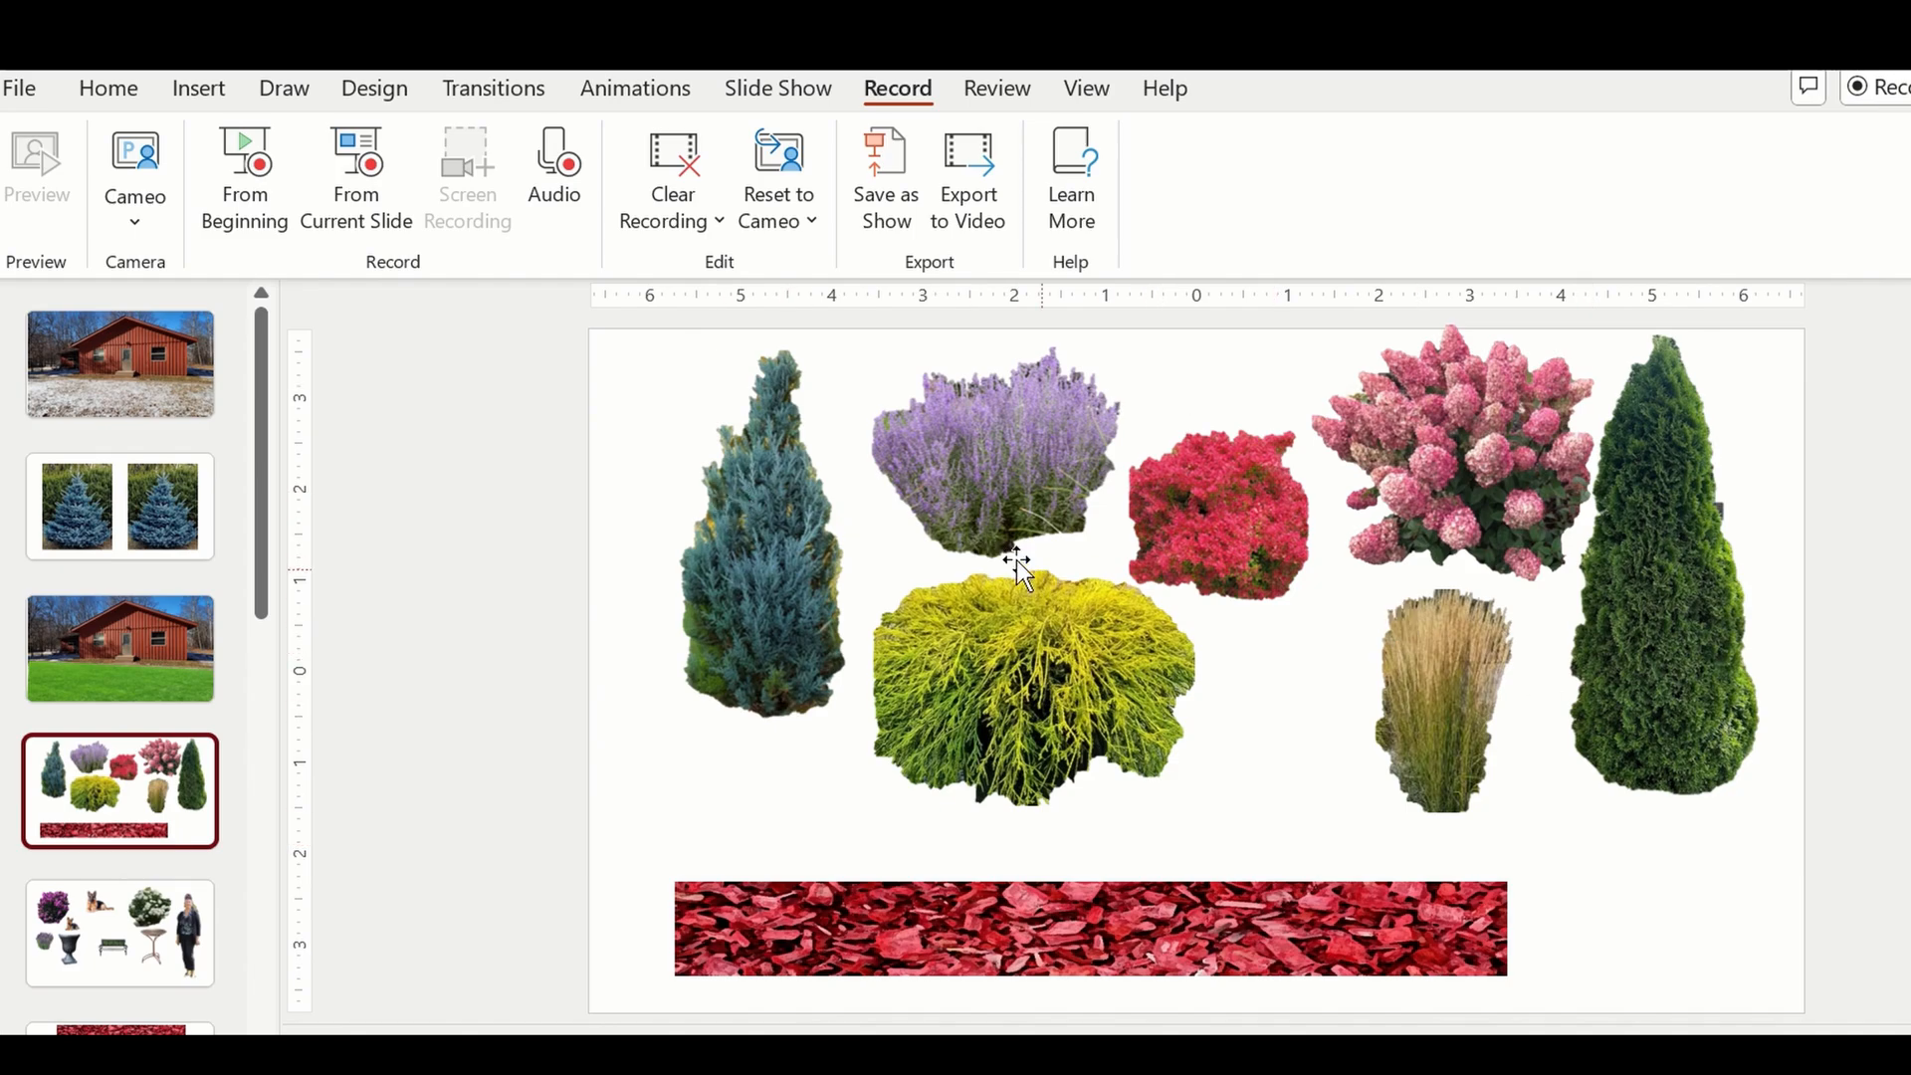
pyautogui.click(171, 481)
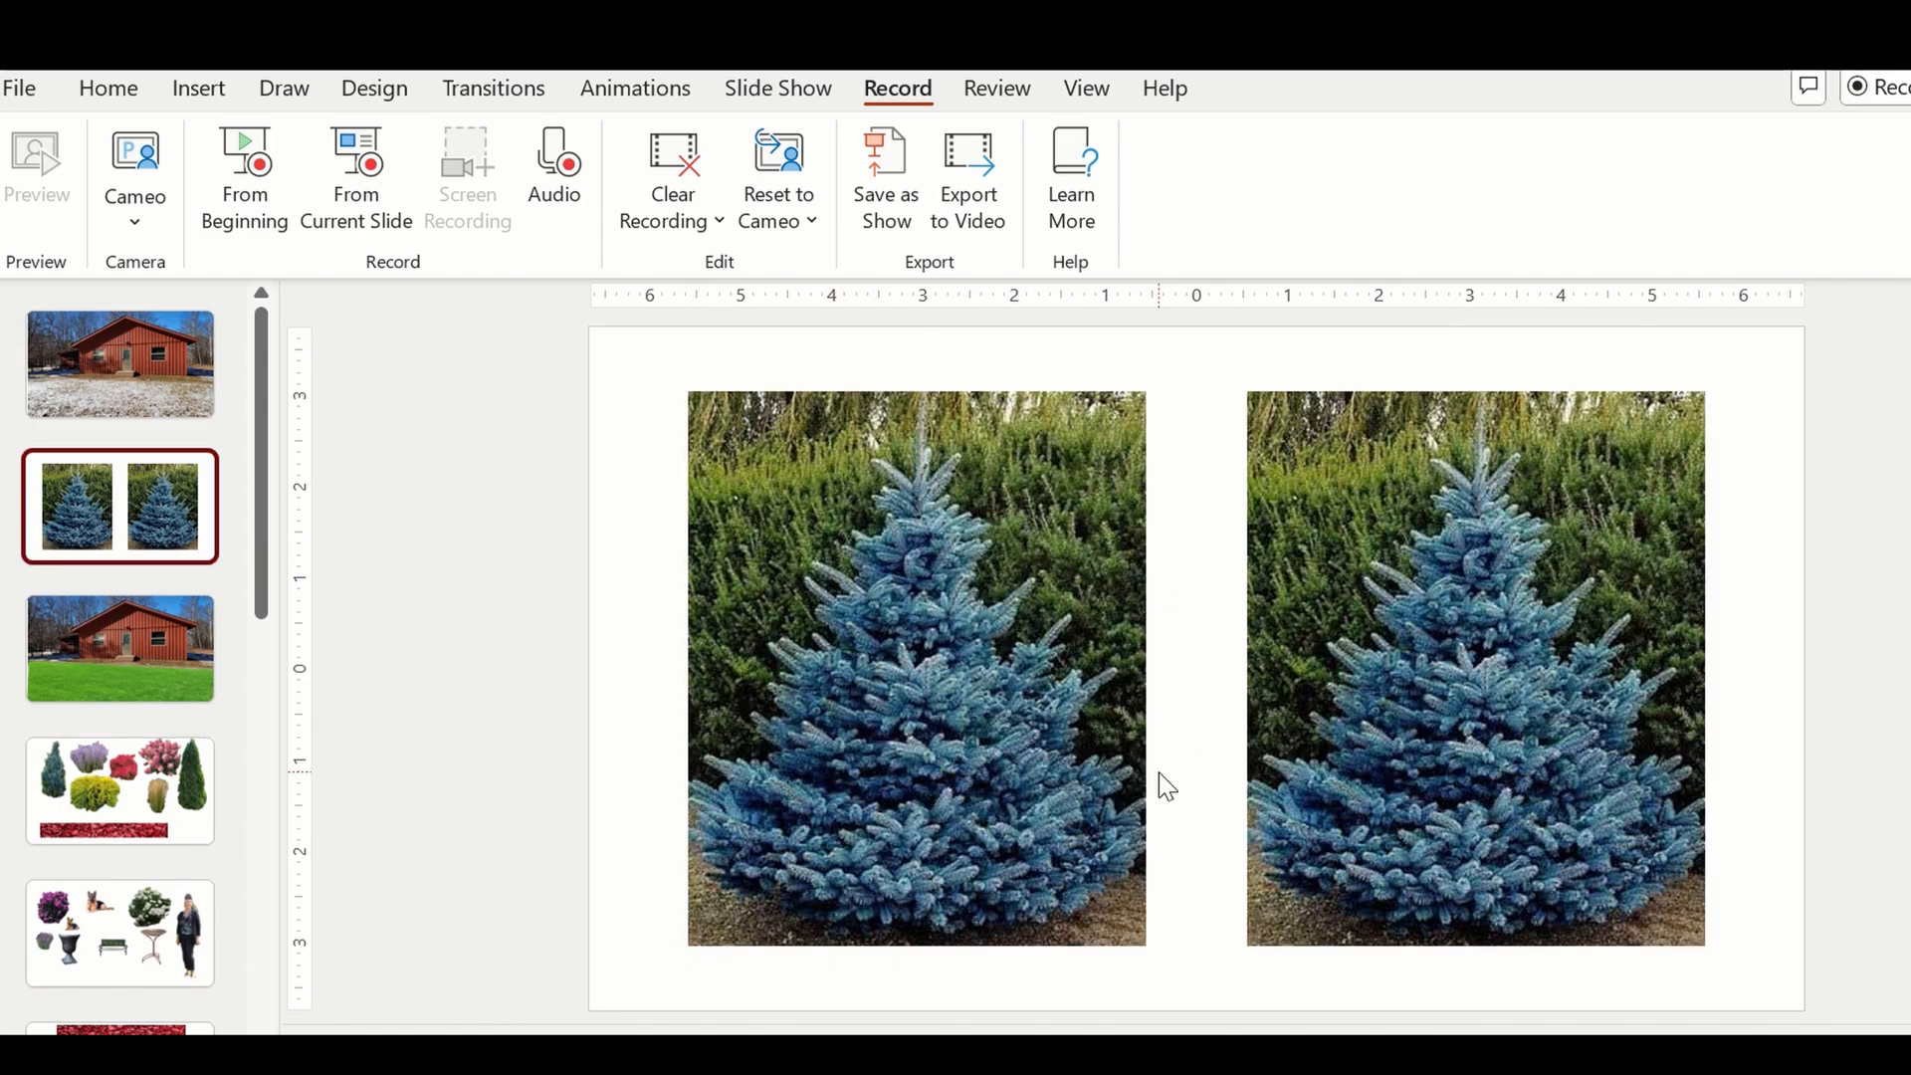
pyautogui.click(929, 538)
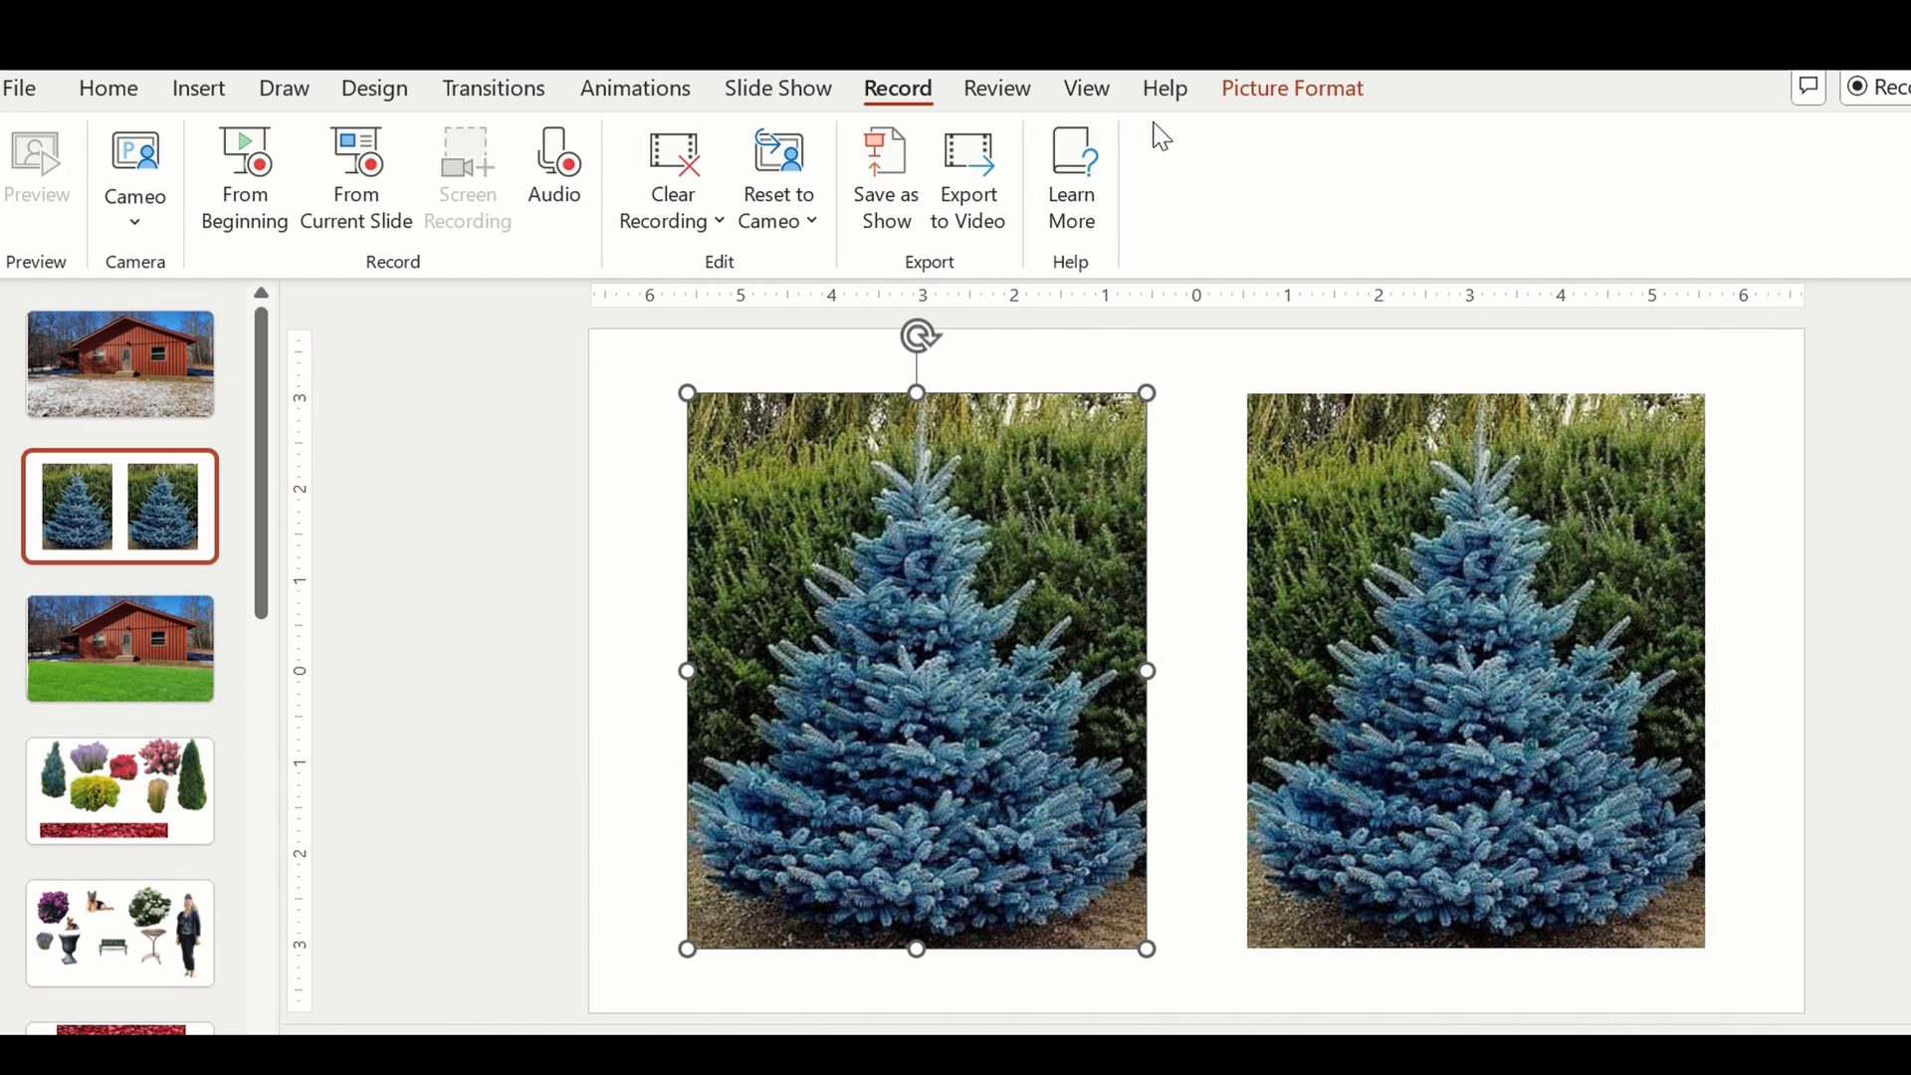
pyautogui.click(1273, 95)
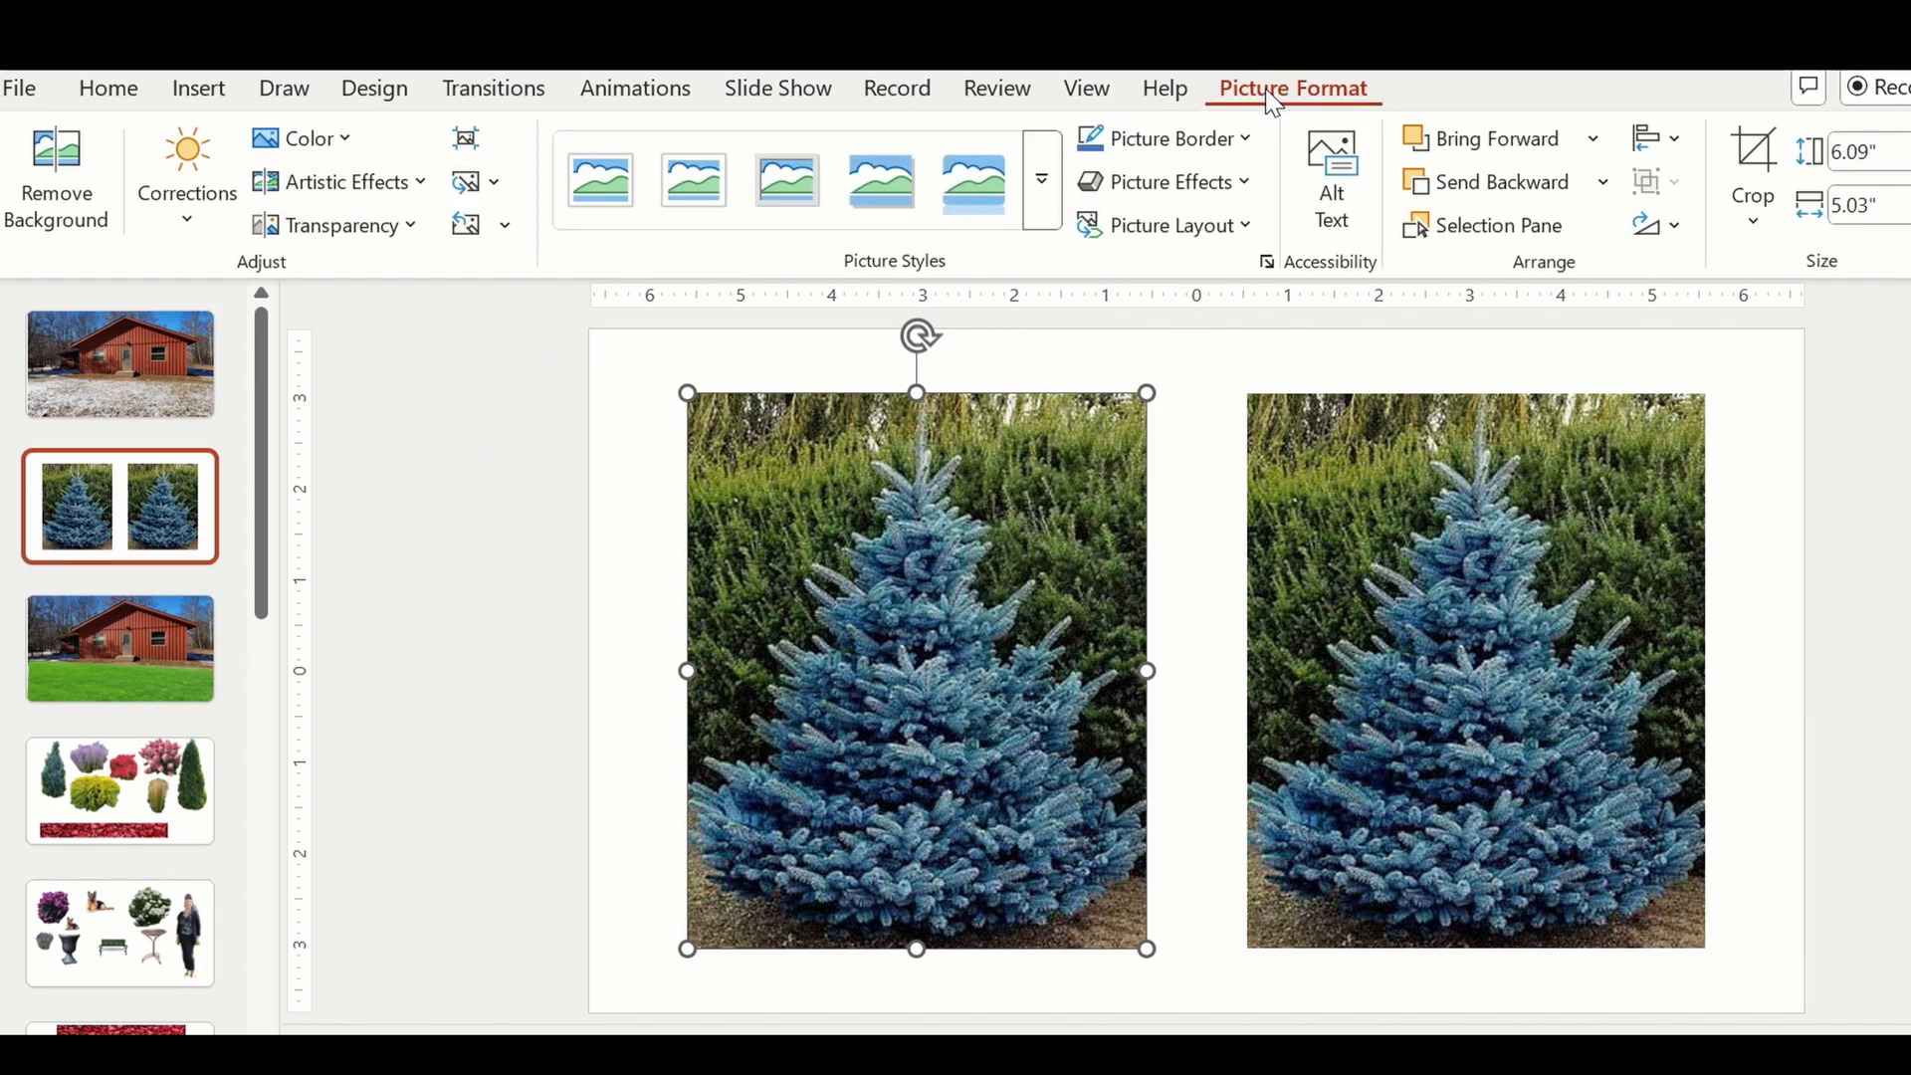
pyautogui.click(75, 174)
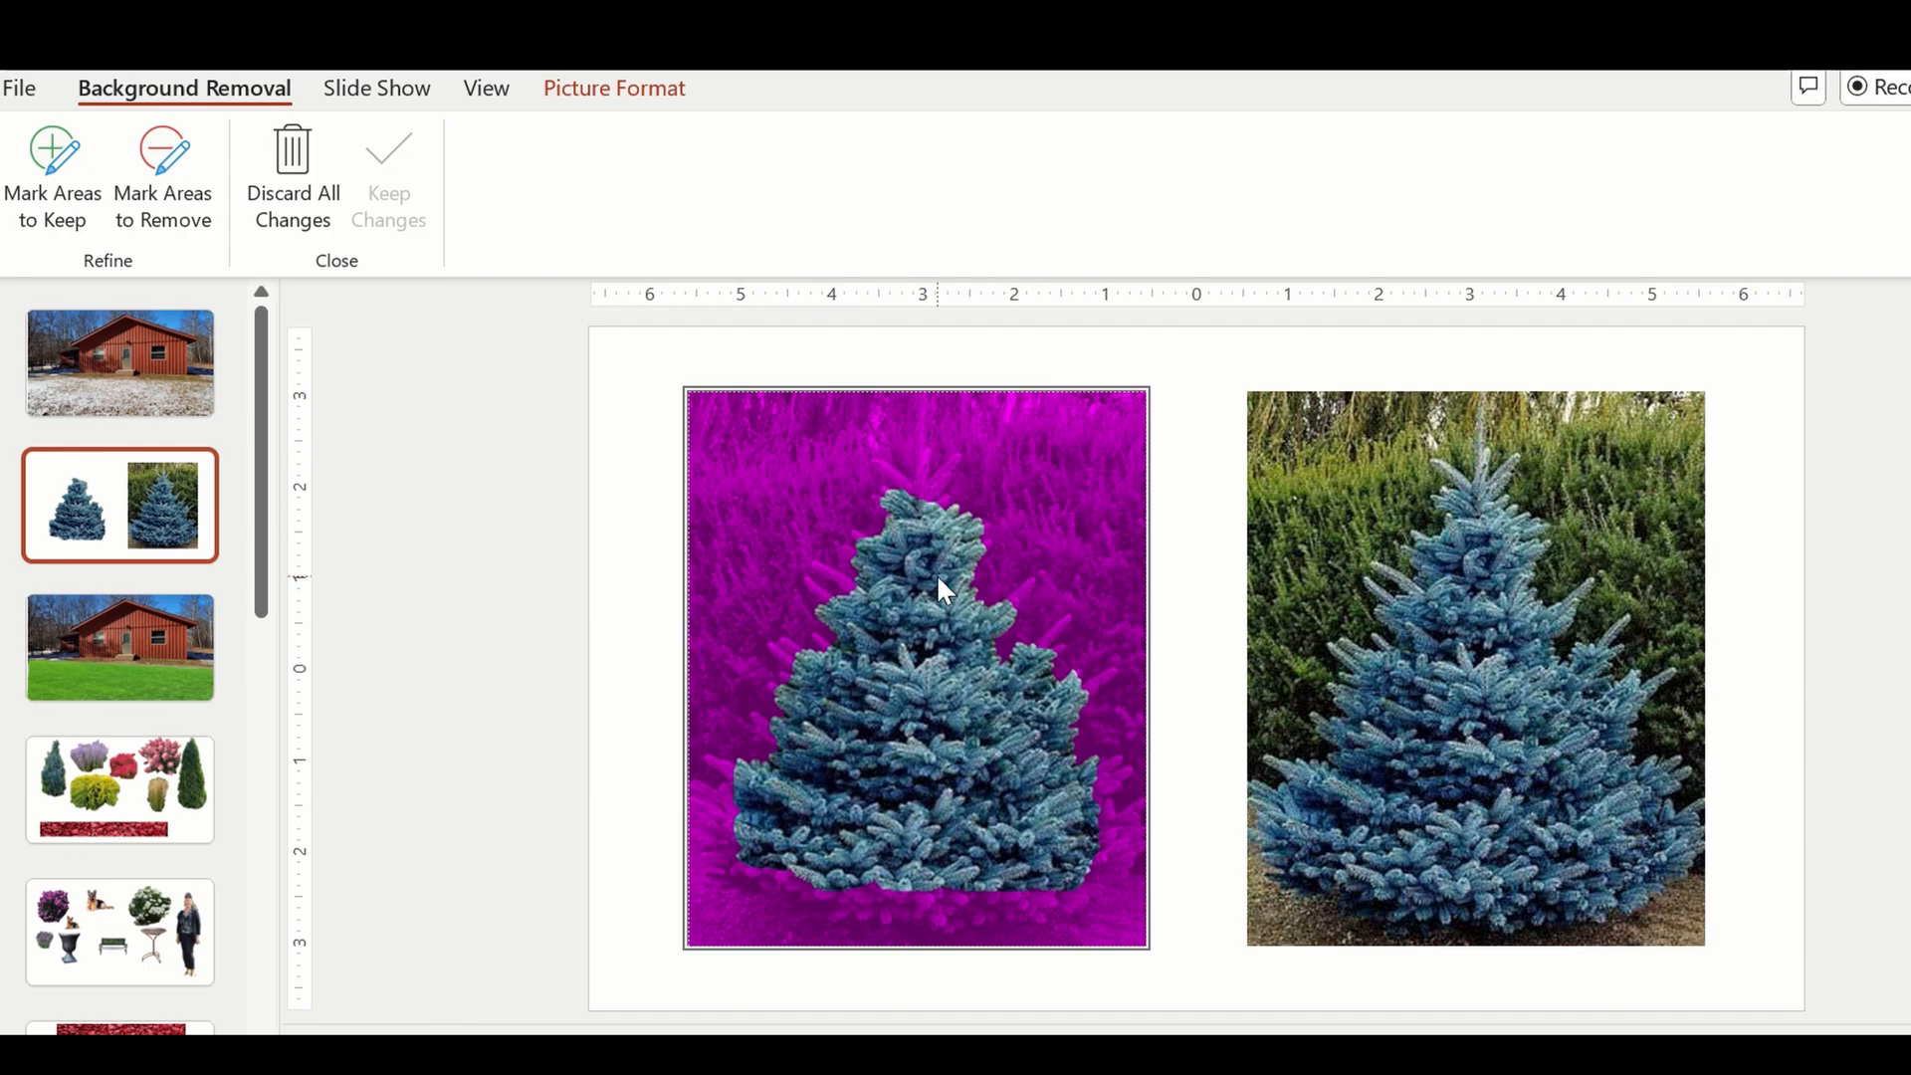
# Mark the spruce's missing tip and lower branches as areas to keep and apply the background removal.
pyautogui.click(58, 152)
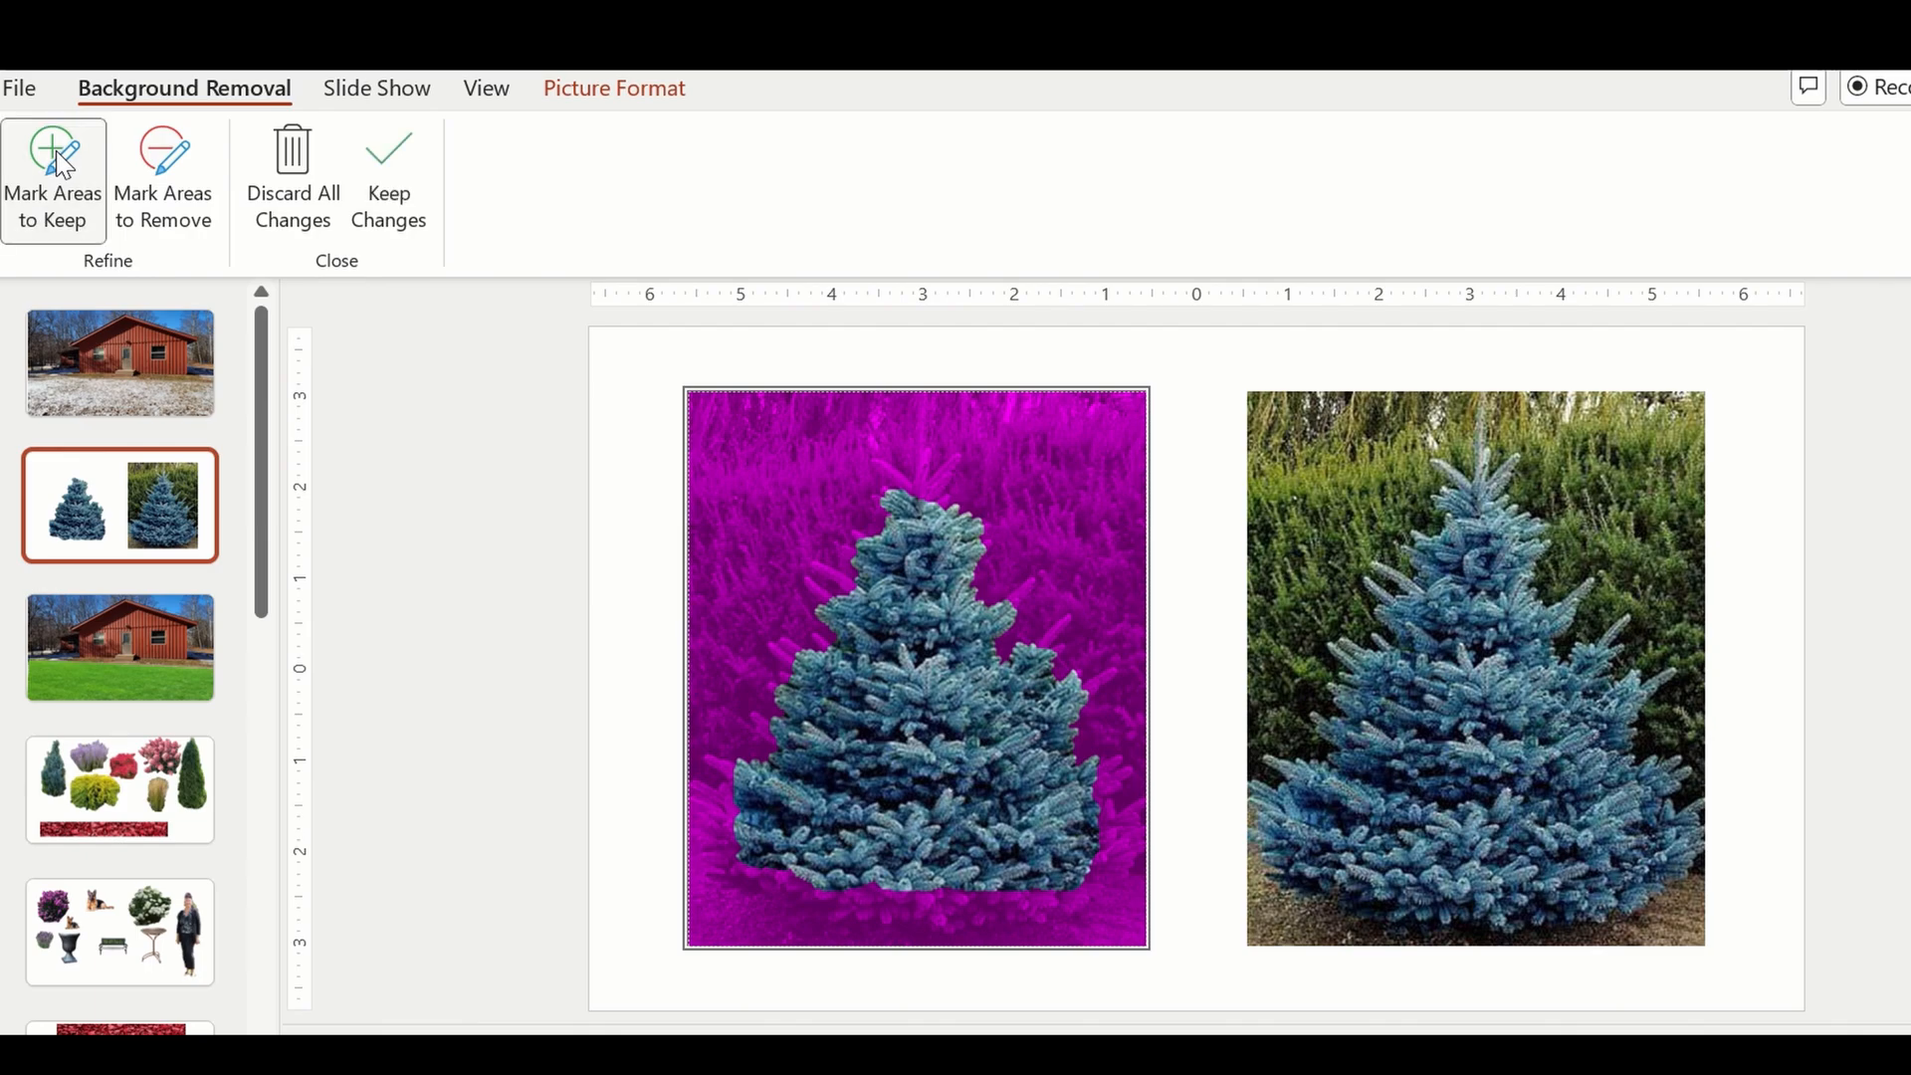
pyautogui.click(921, 468)
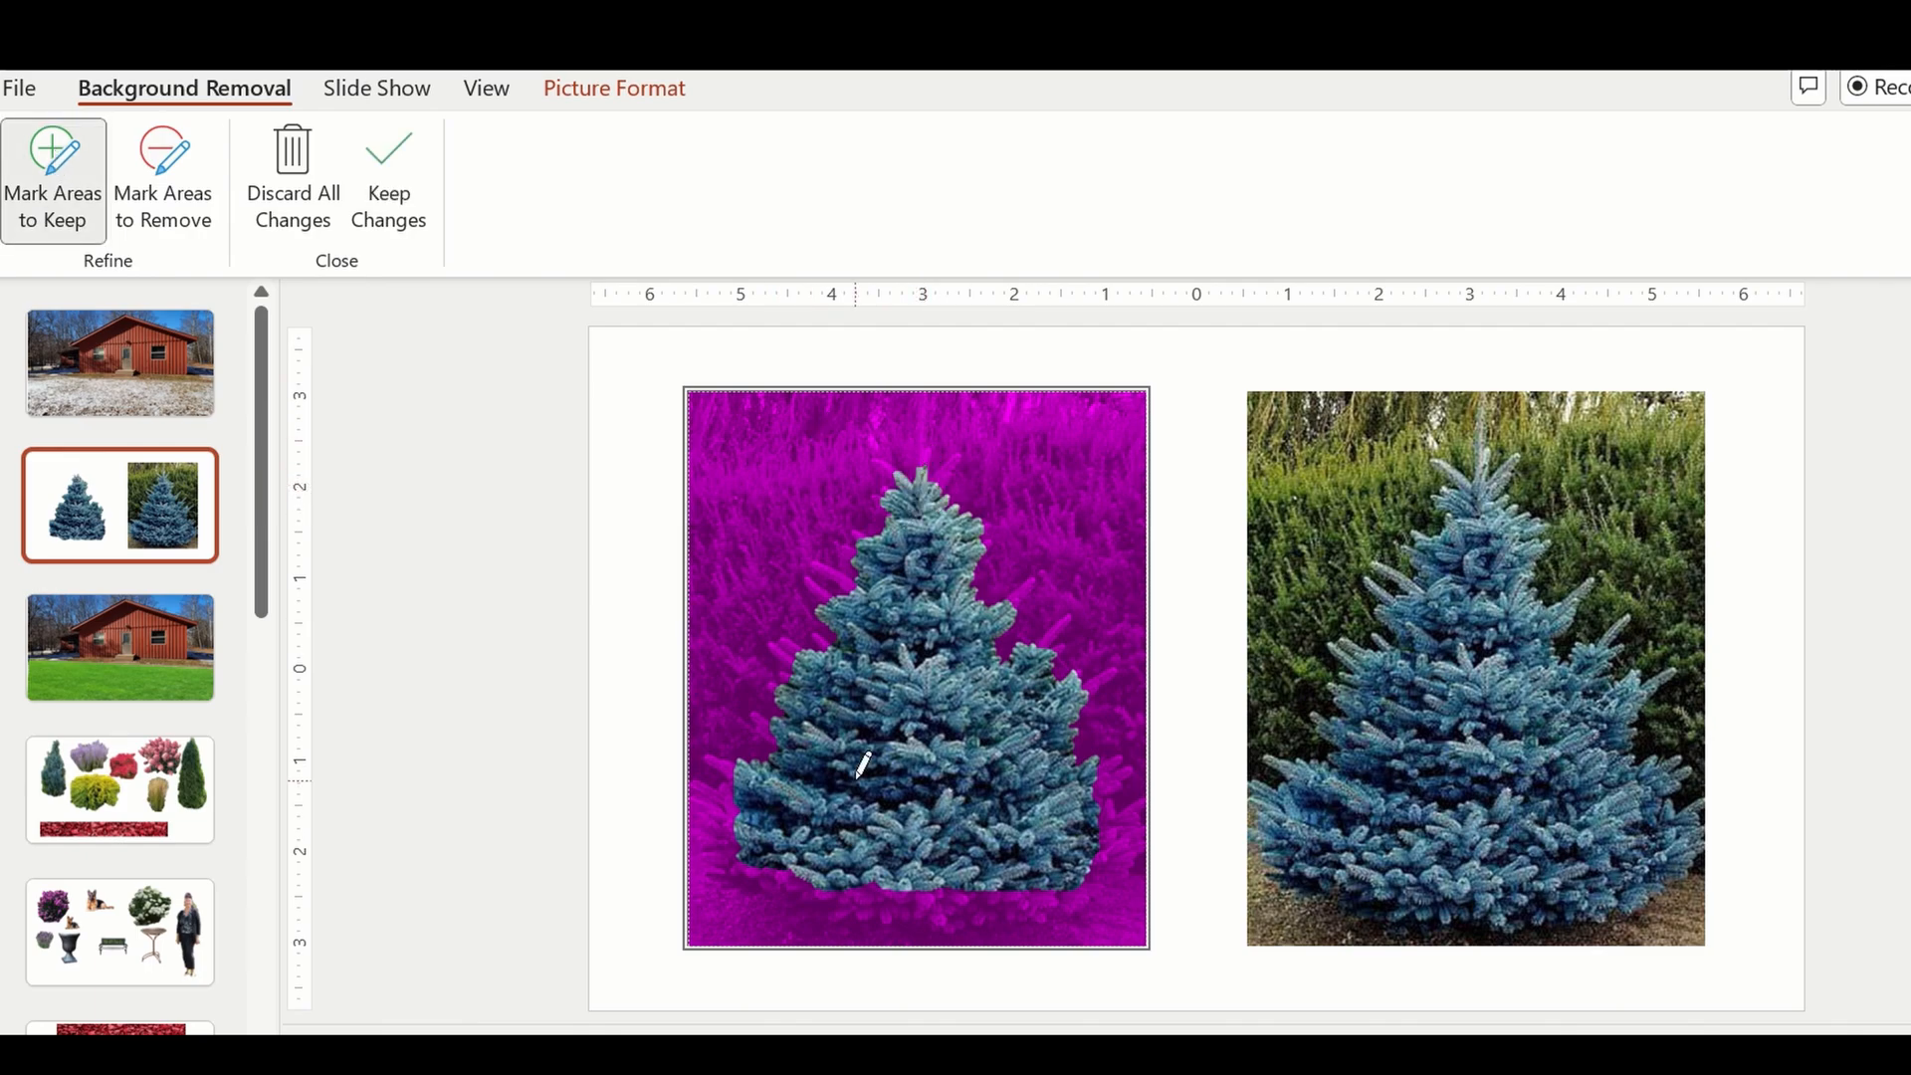
pyautogui.moveTo(770, 869); pyautogui.dragTo(1067, 892)
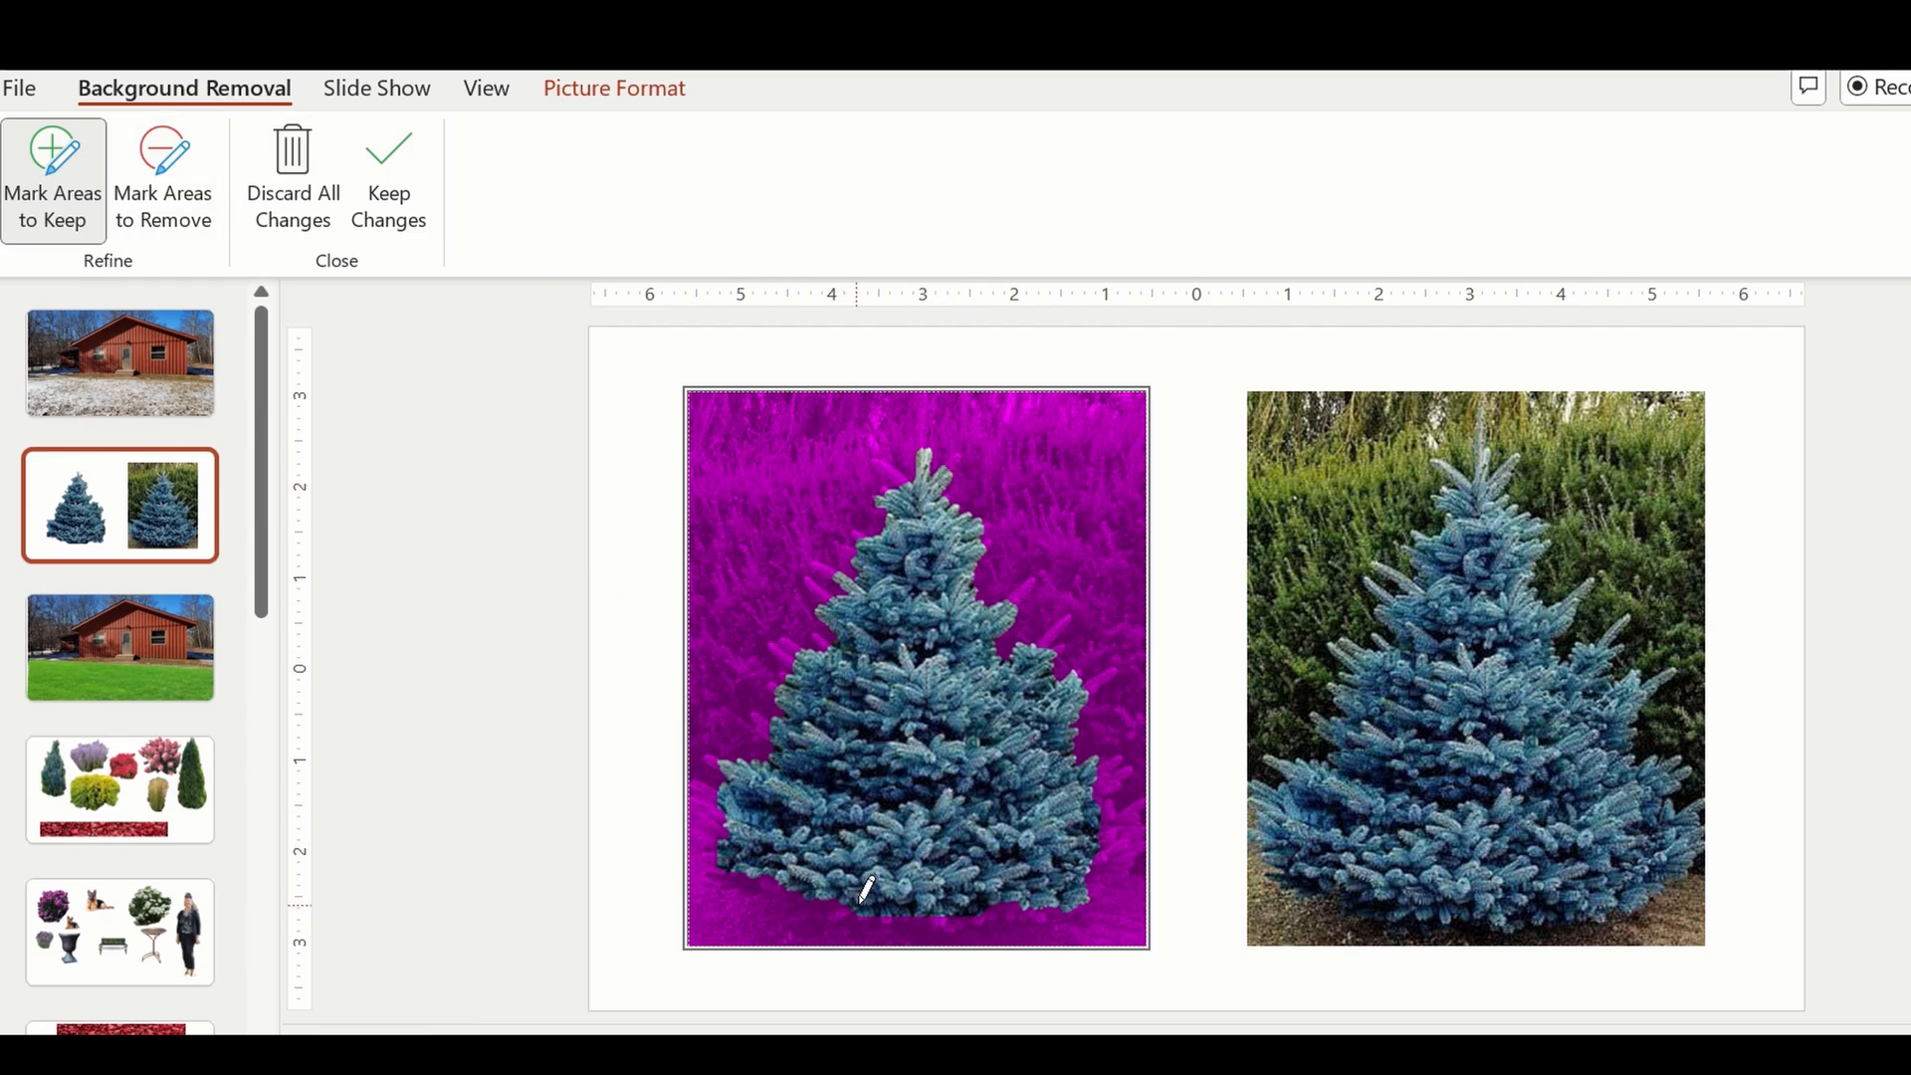
pyautogui.moveTo(862, 905); pyautogui.dragTo(926, 917)
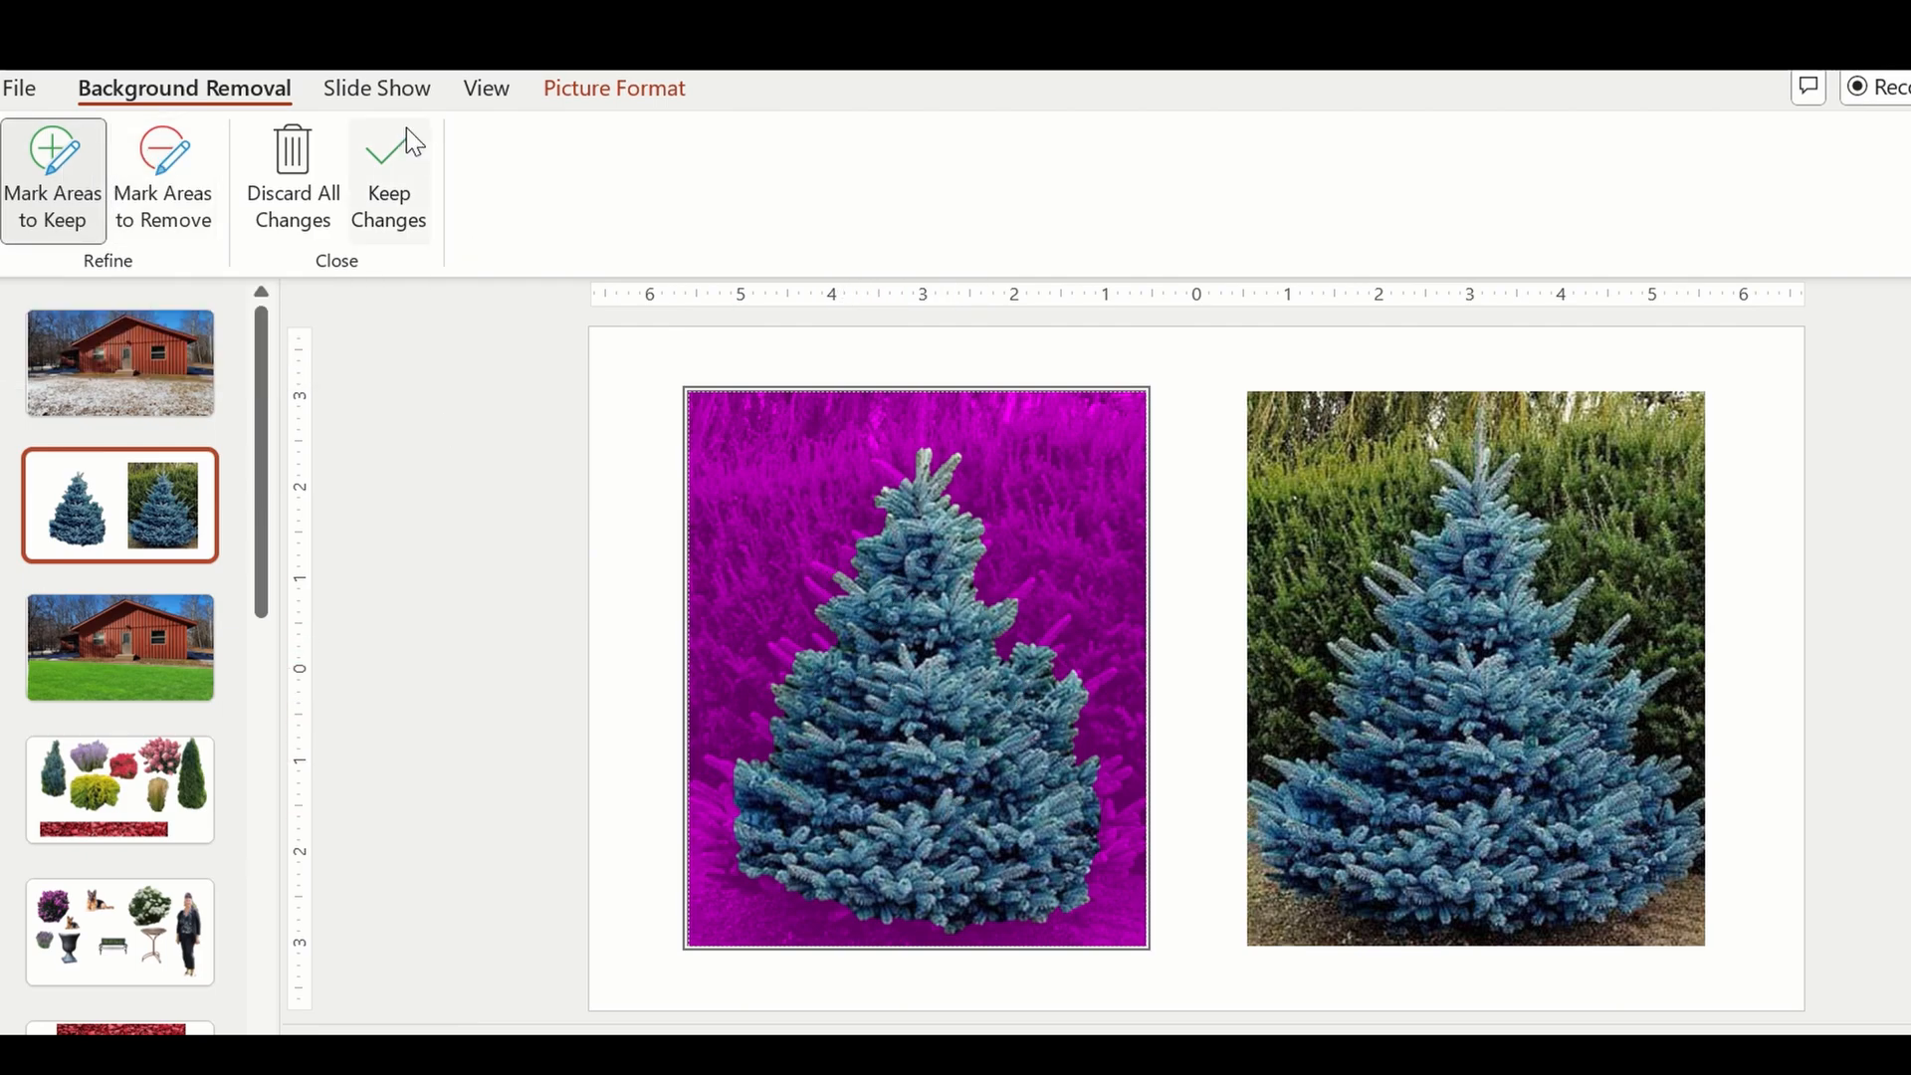
pyautogui.click(391, 159)
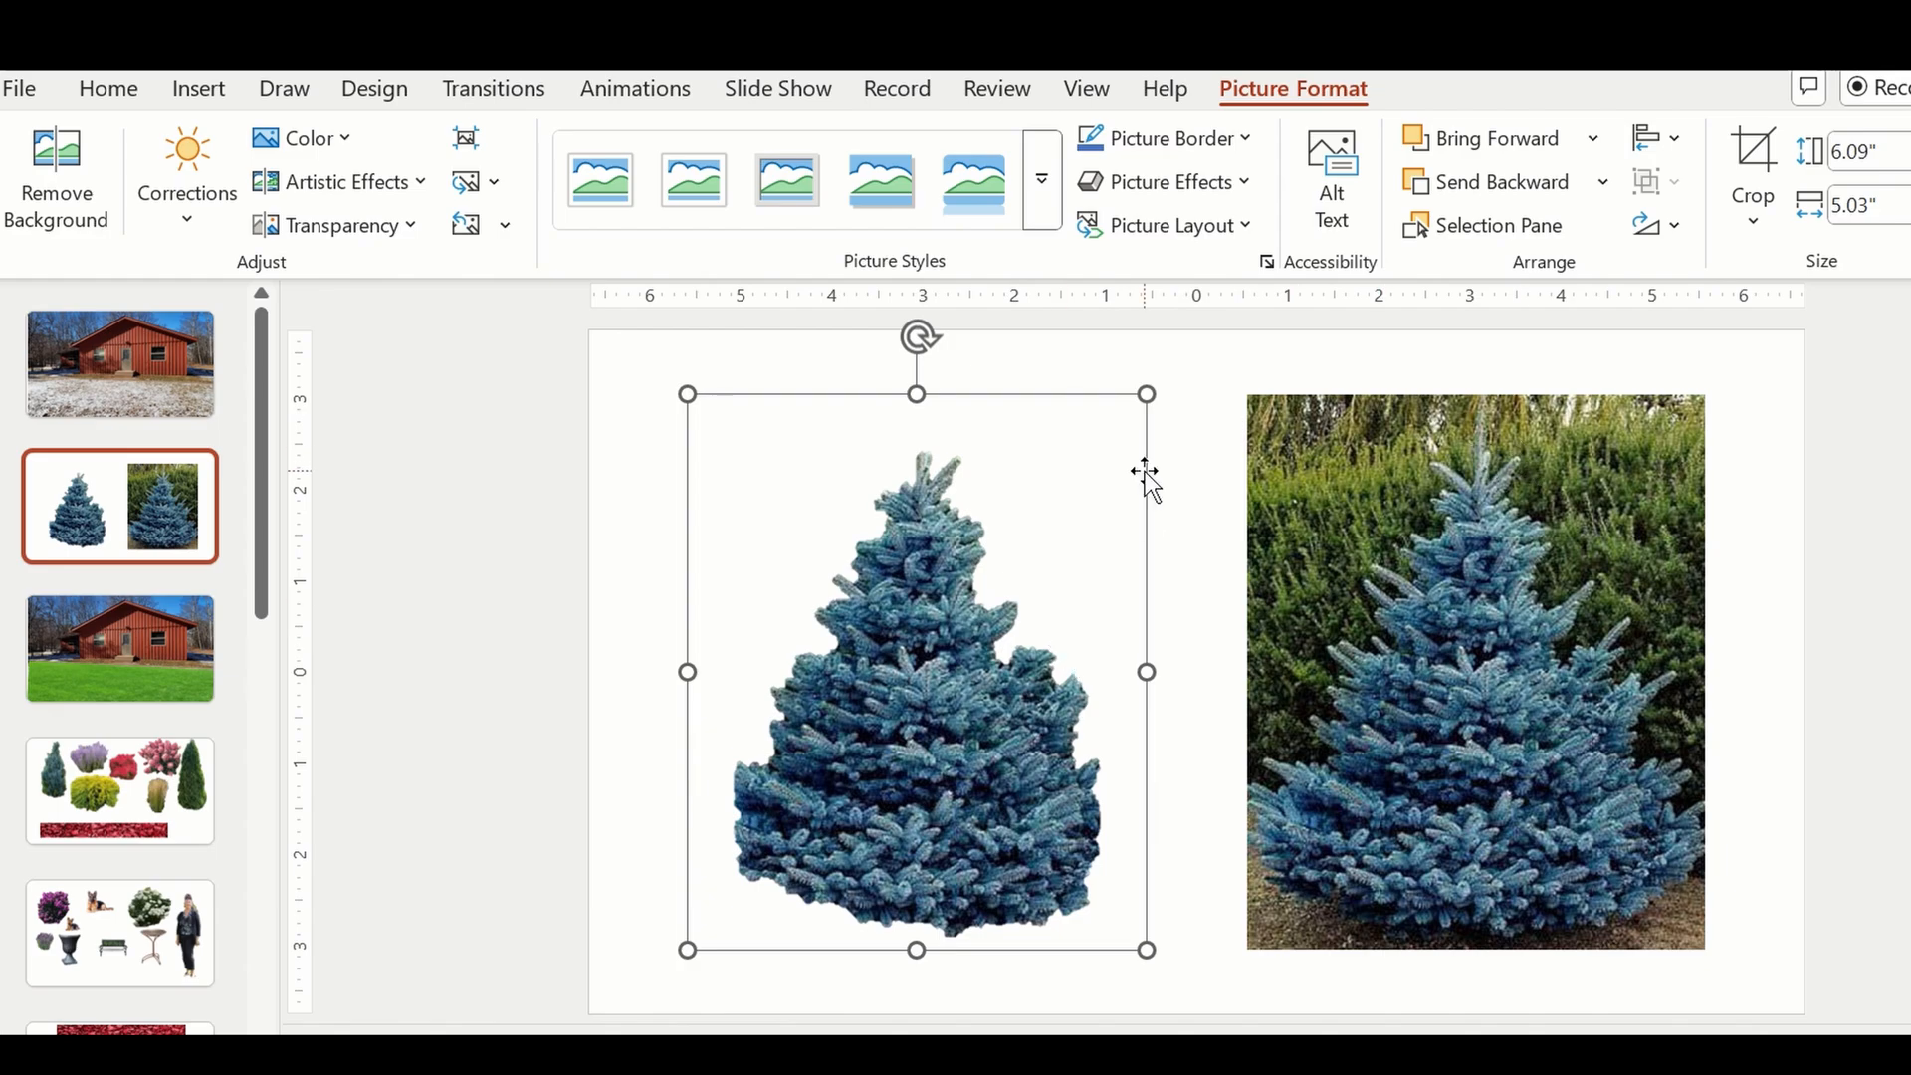
# Crop the cut-out spruce close to the tree on both sides and at the top, to about 5.66" by 4.12".
pyautogui.click(1754, 154)
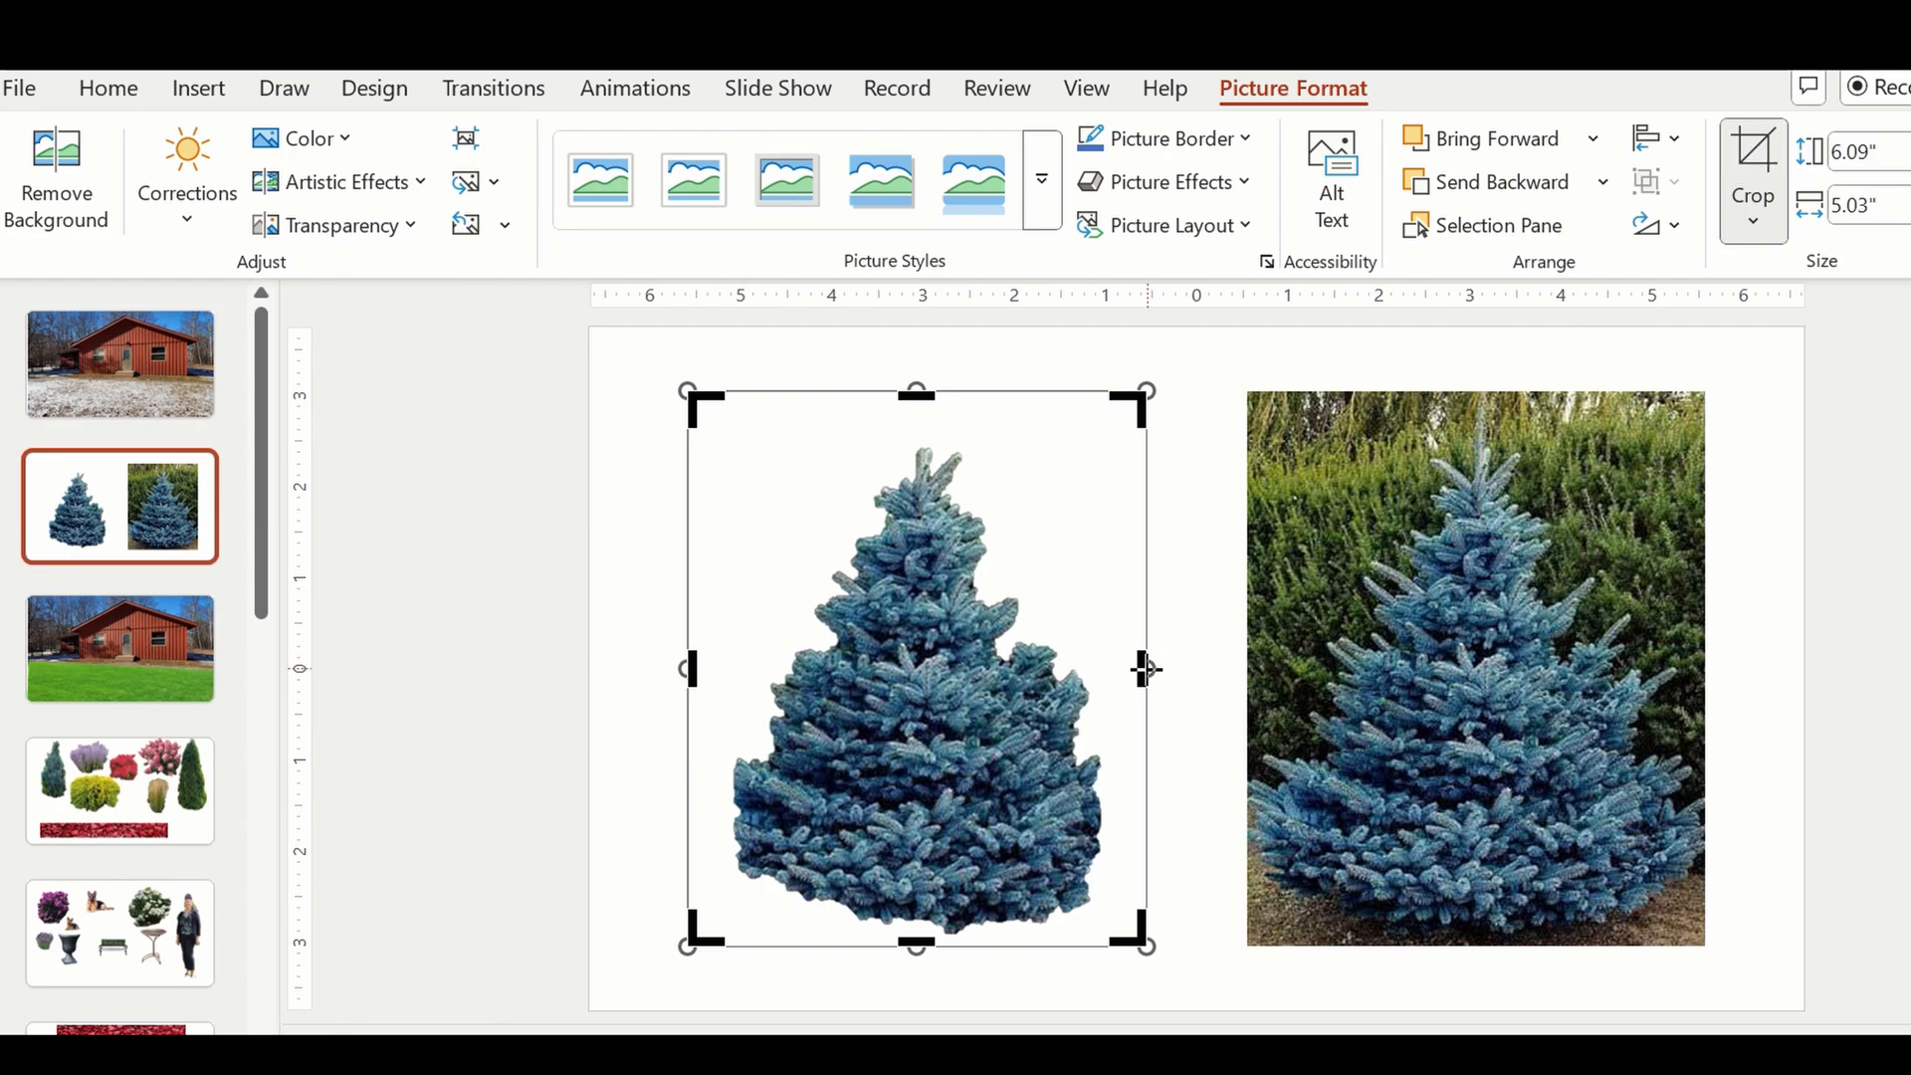
pyautogui.moveTo(1142, 669); pyautogui.dragTo(1103, 667)
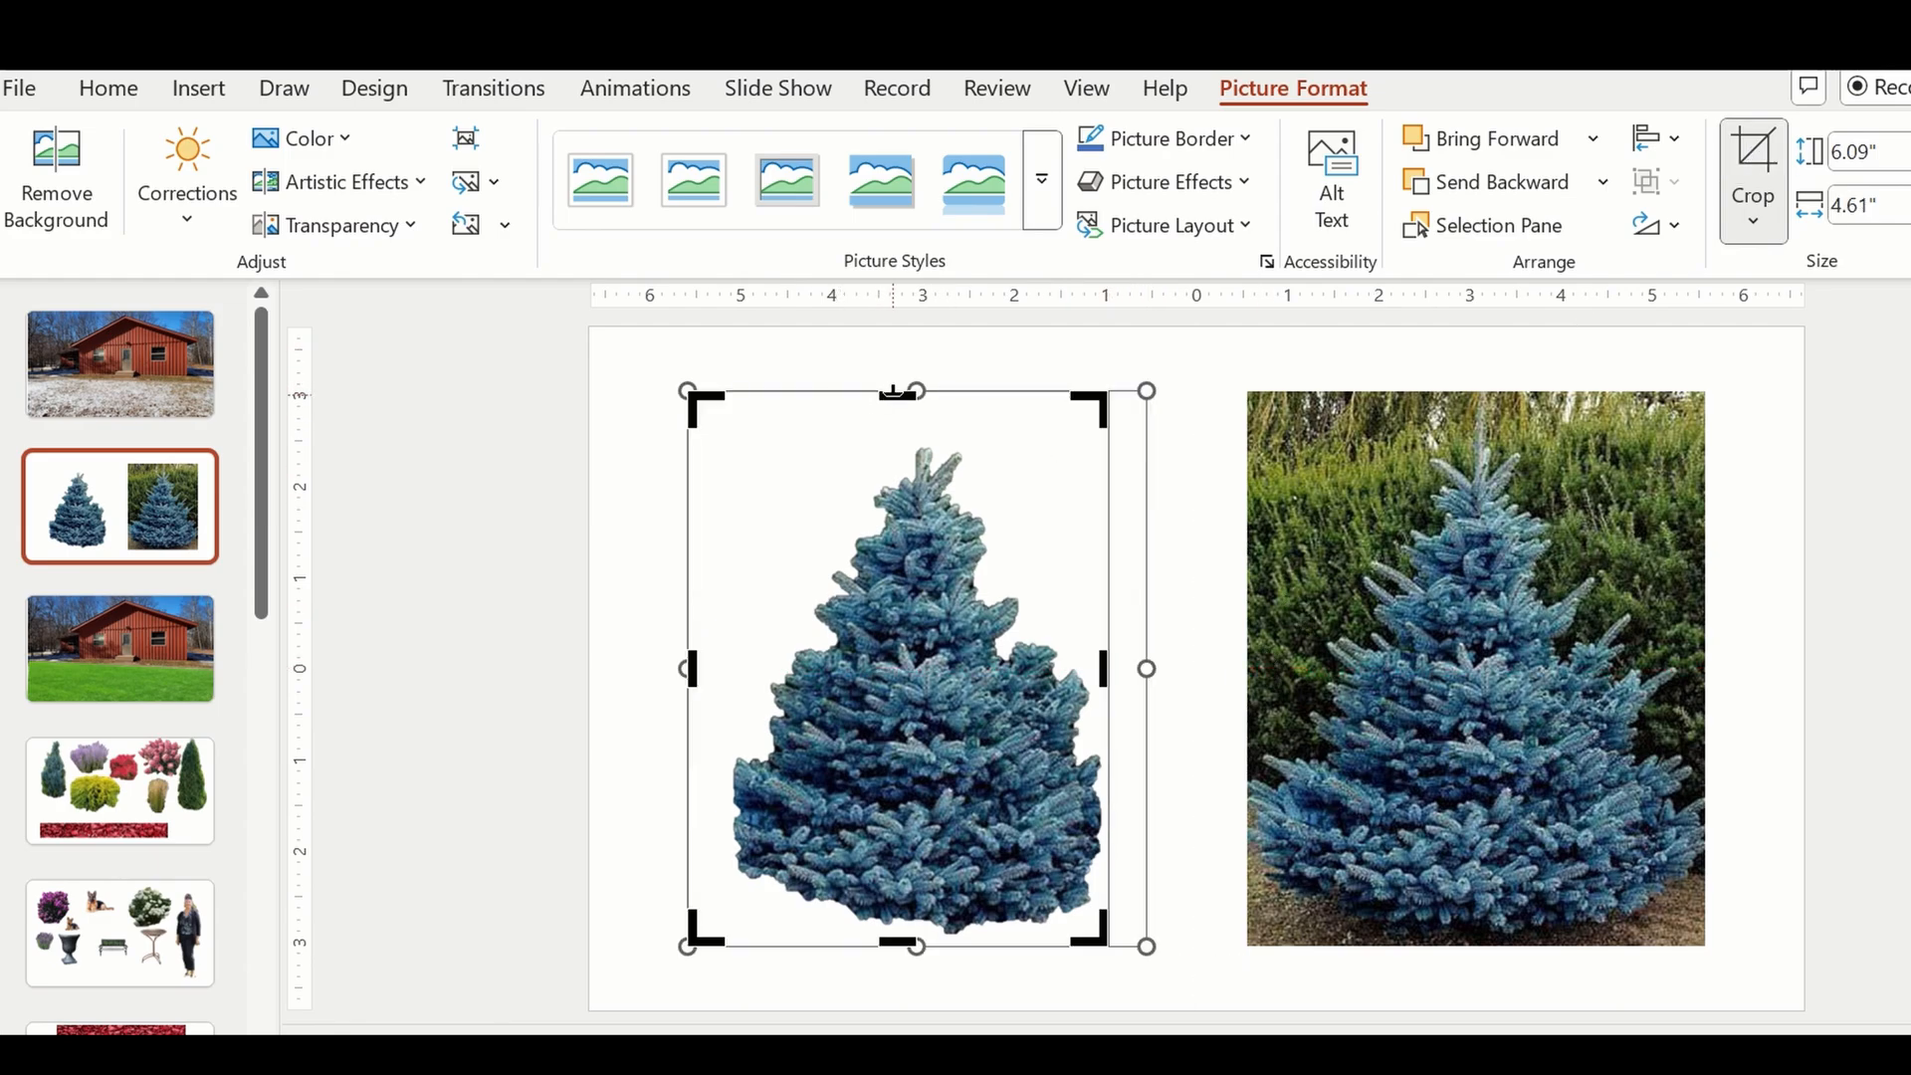
pyautogui.moveTo(900, 397); pyautogui.dragTo(900, 433)
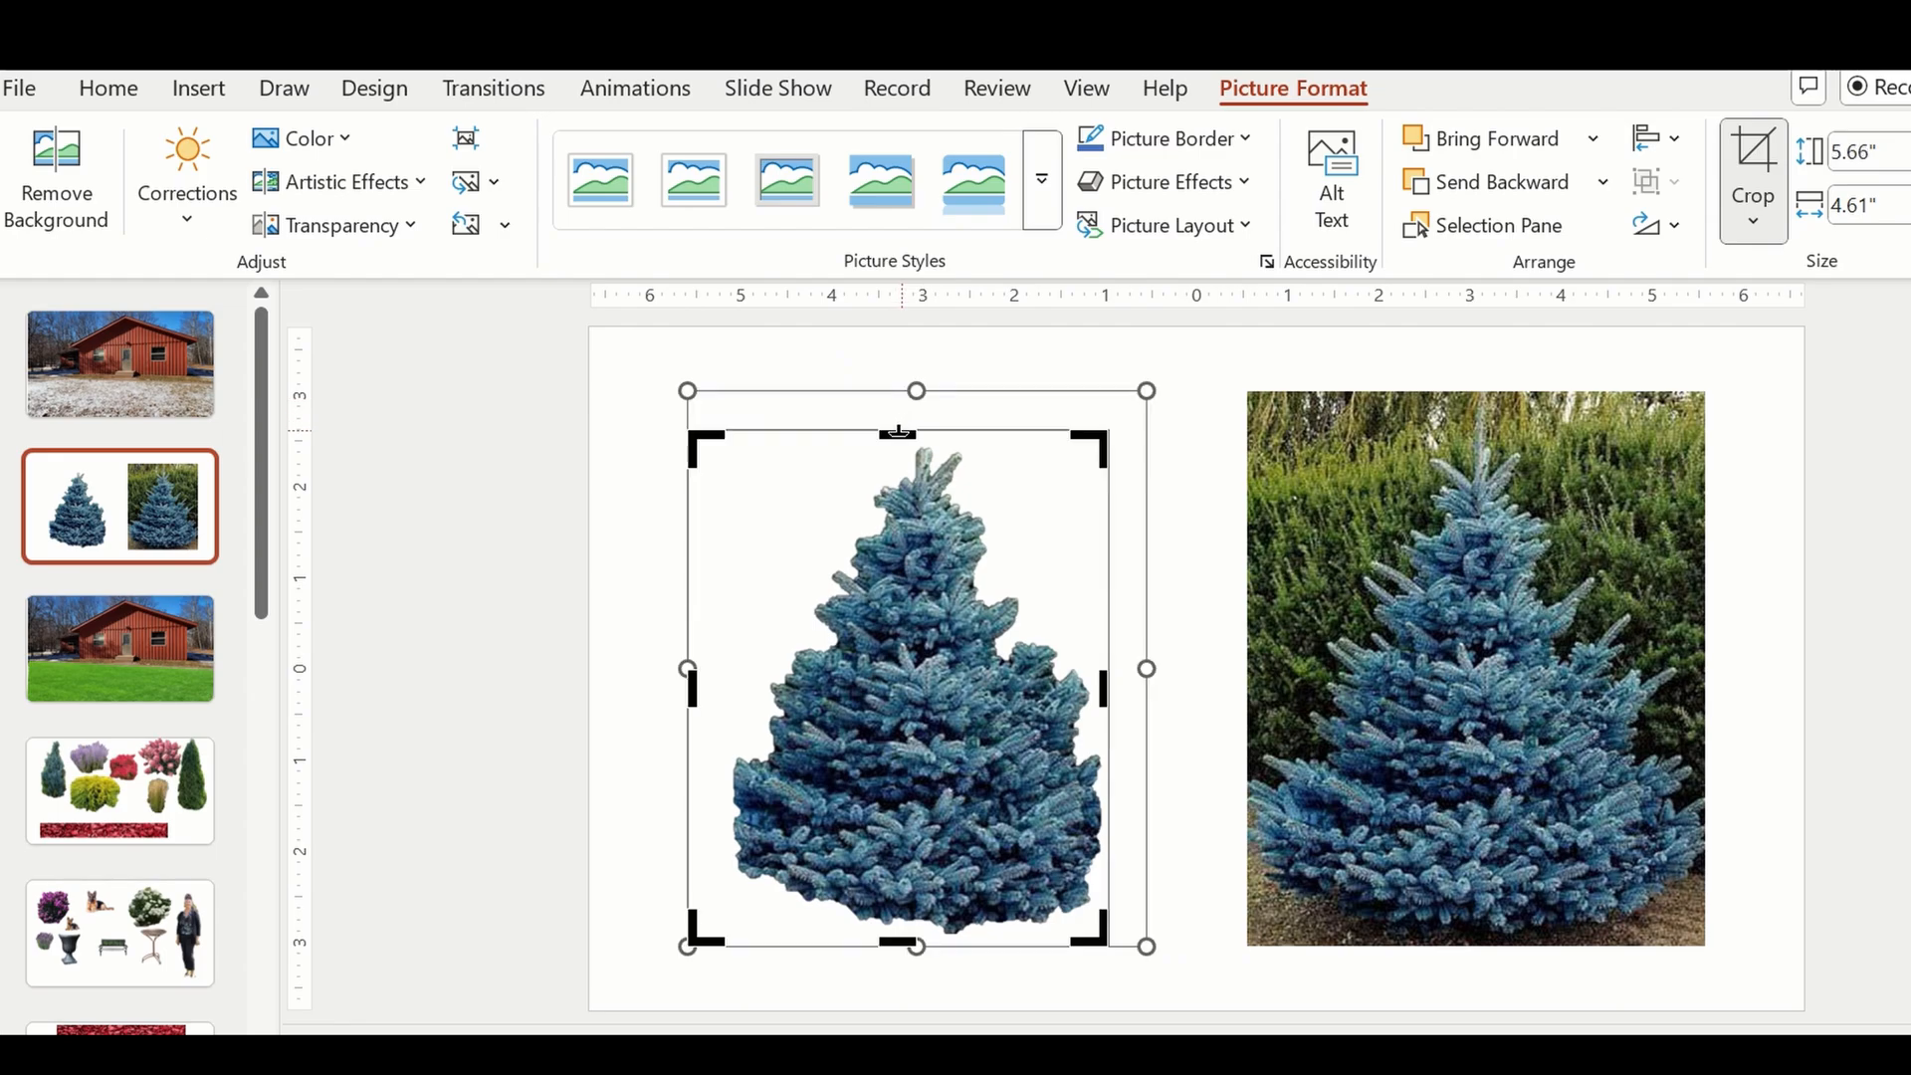
pyautogui.moveTo(691, 689); pyautogui.dragTo(737, 691)
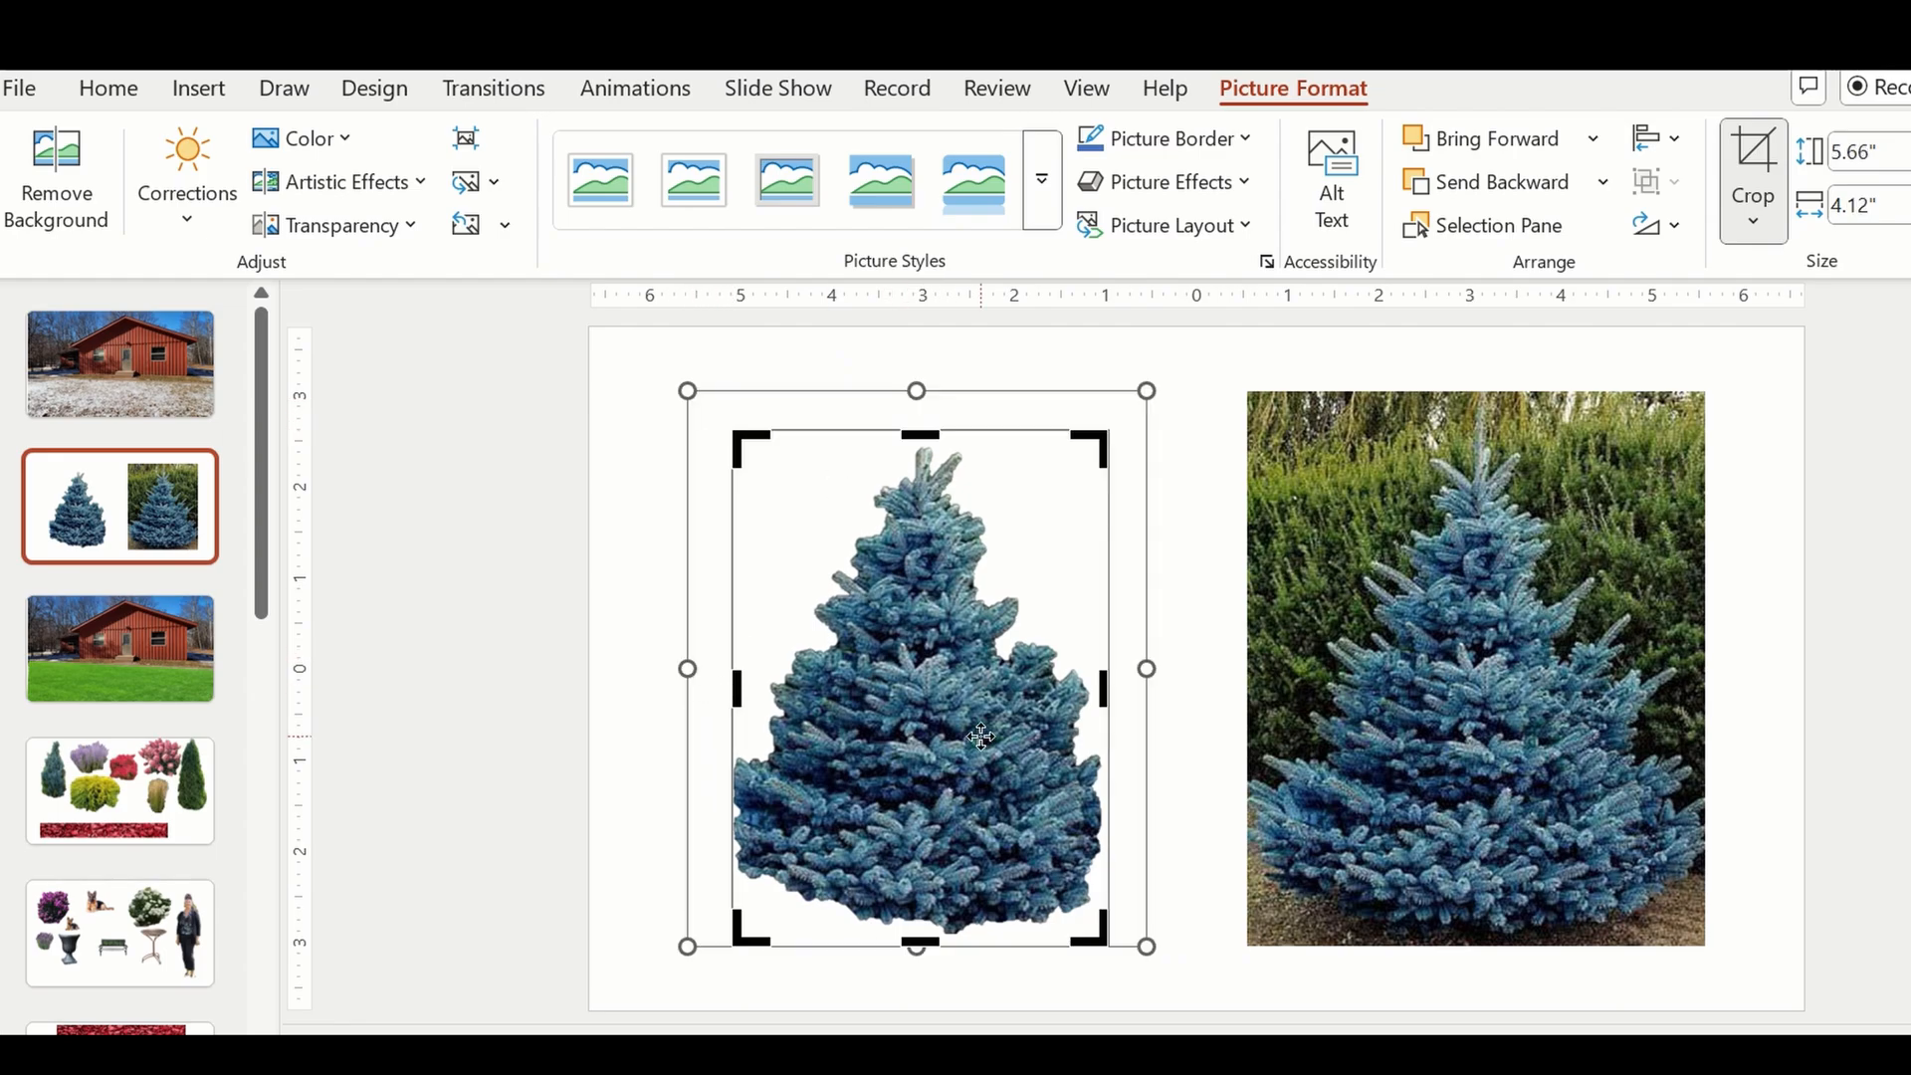
pyautogui.press('Escape')
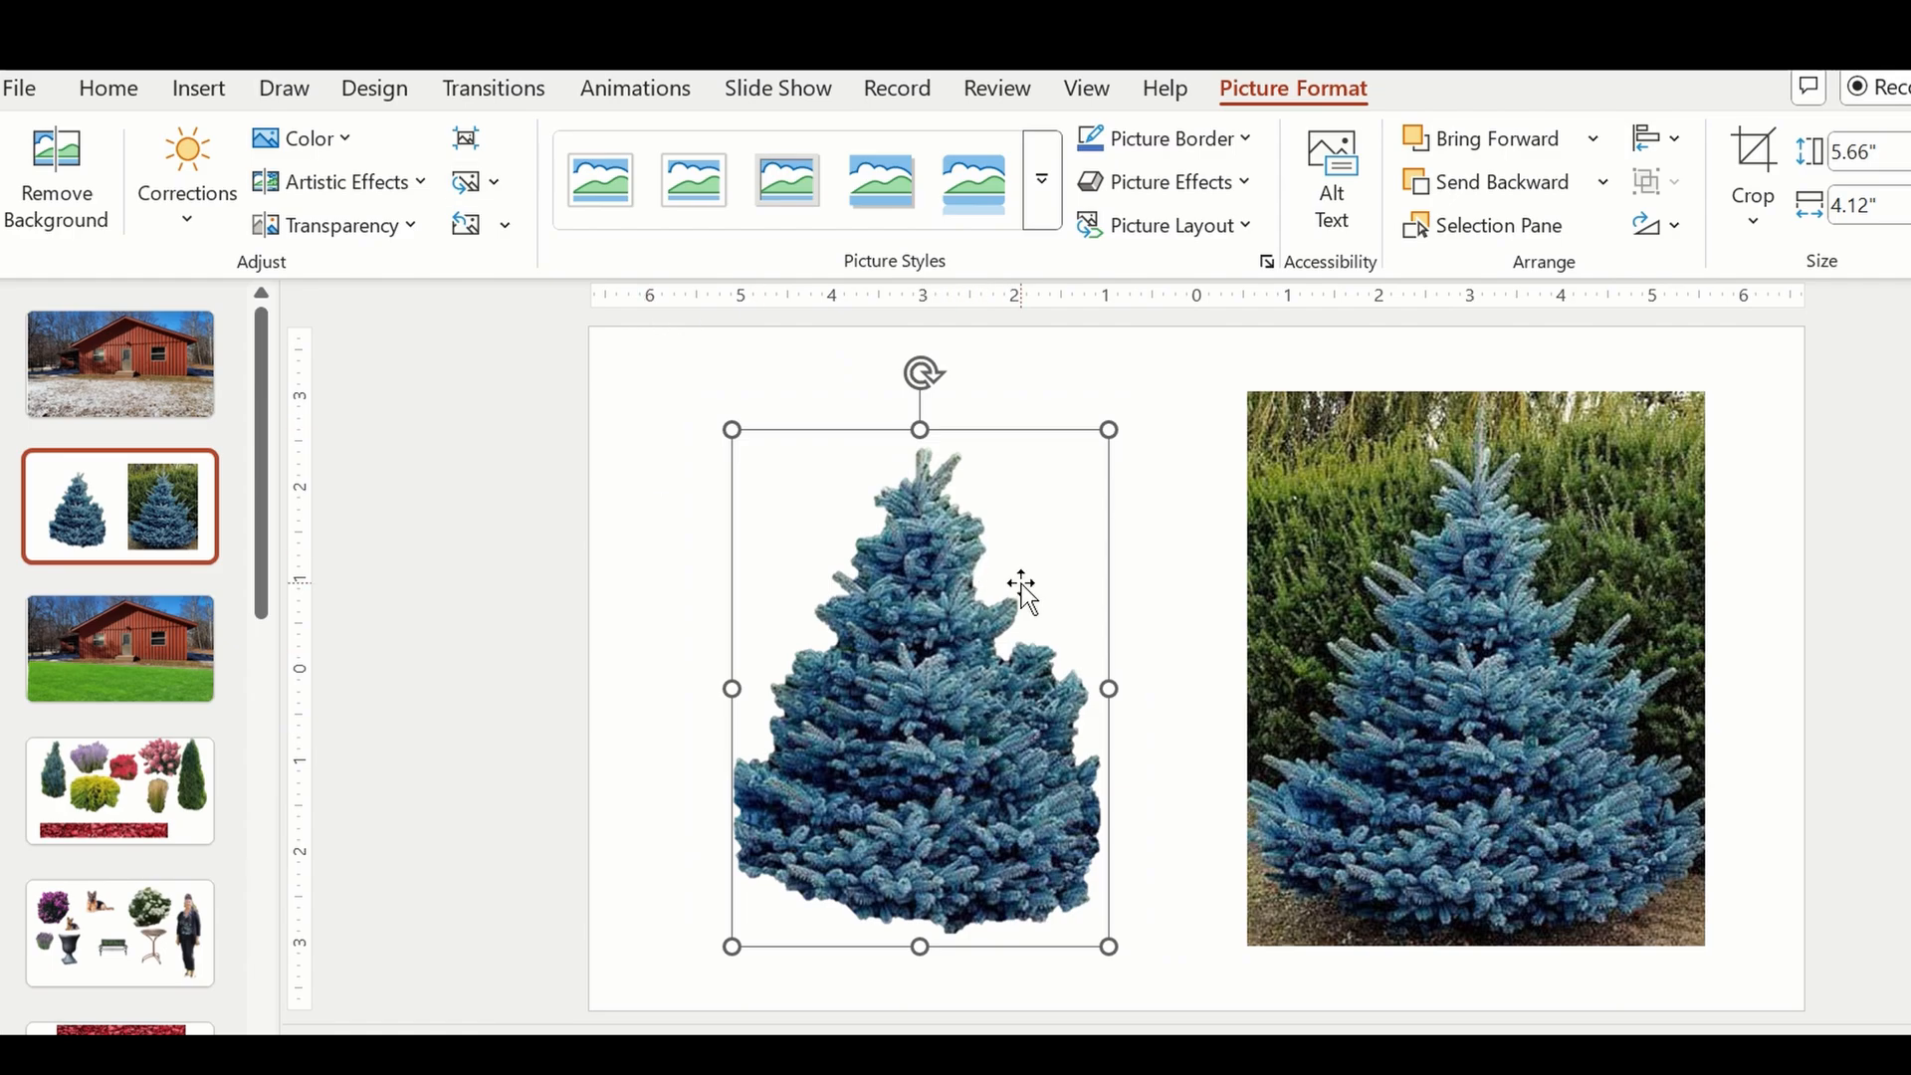
# Copy the cropped spruce and paste it onto the third slide with the house and green lawn.
pyautogui.rightClick(917, 697)
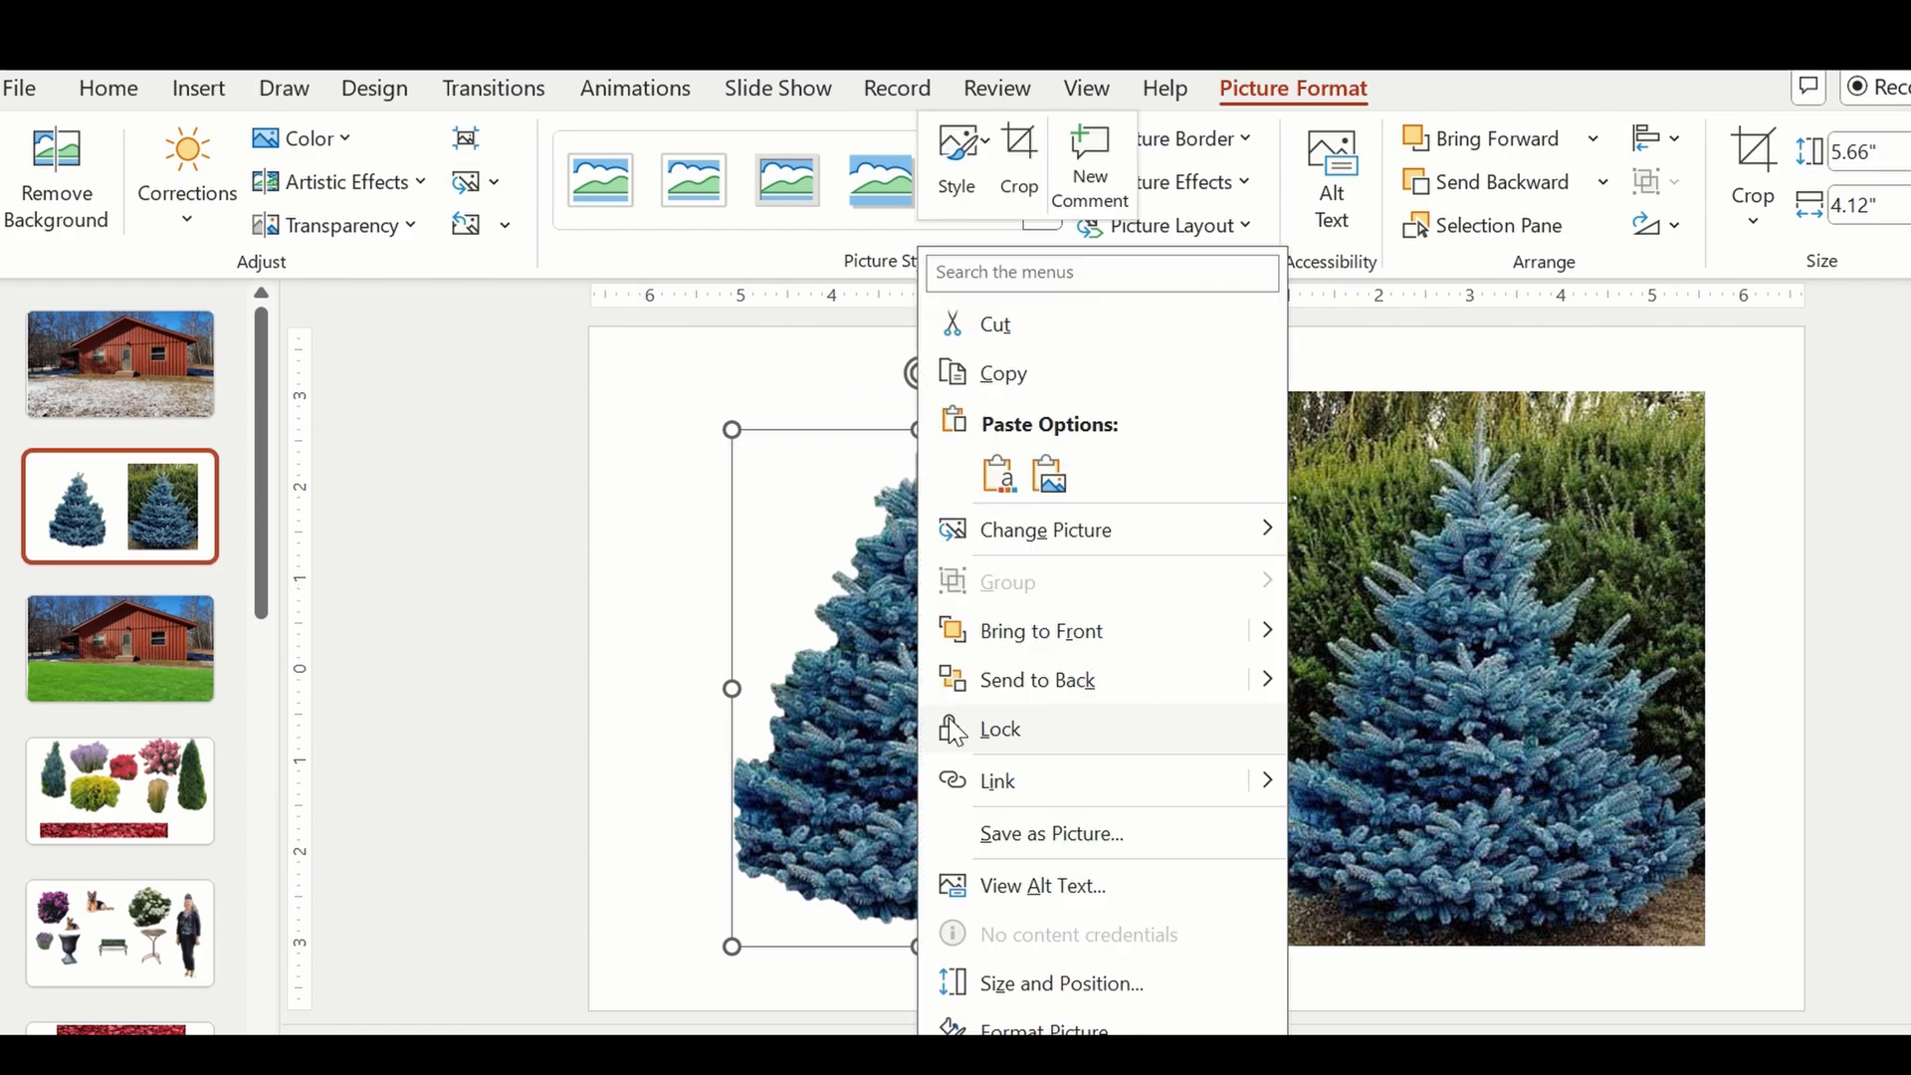
pyautogui.click(1006, 377)
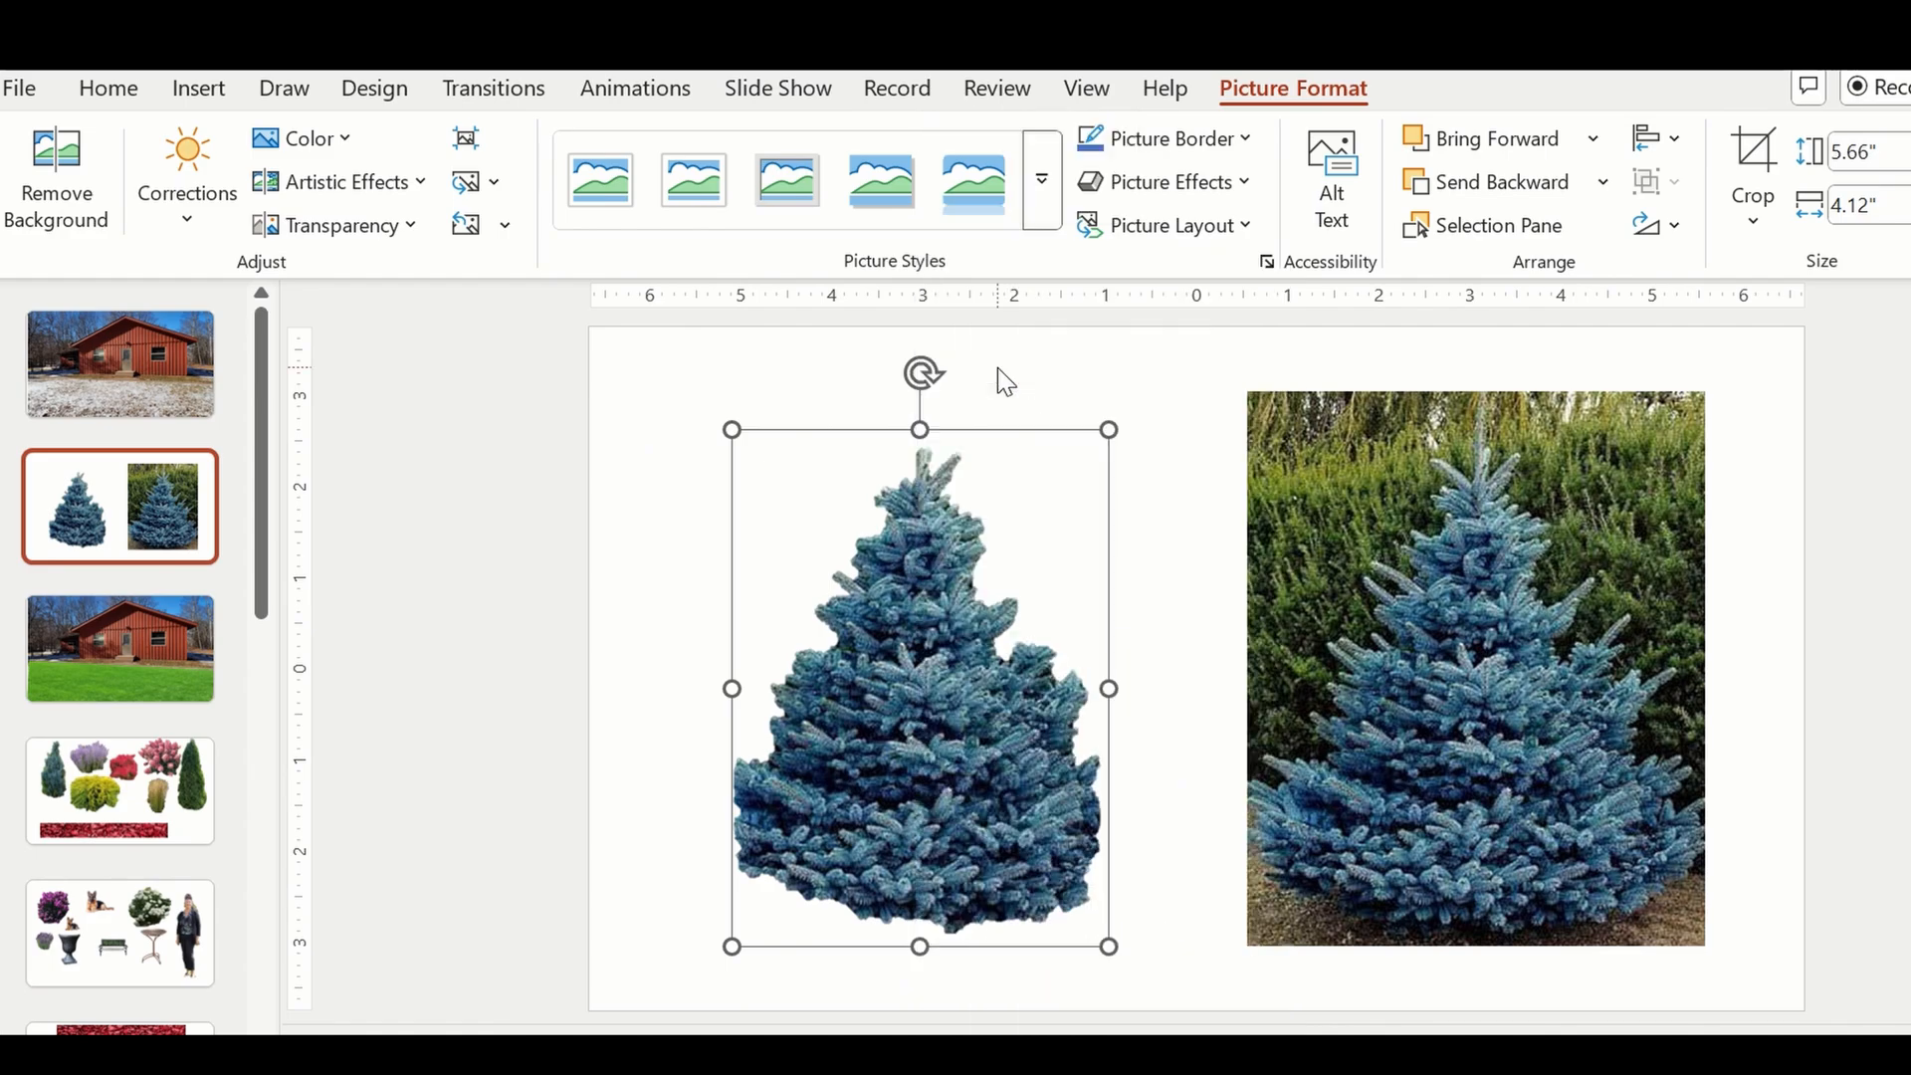
pyautogui.click(137, 642)
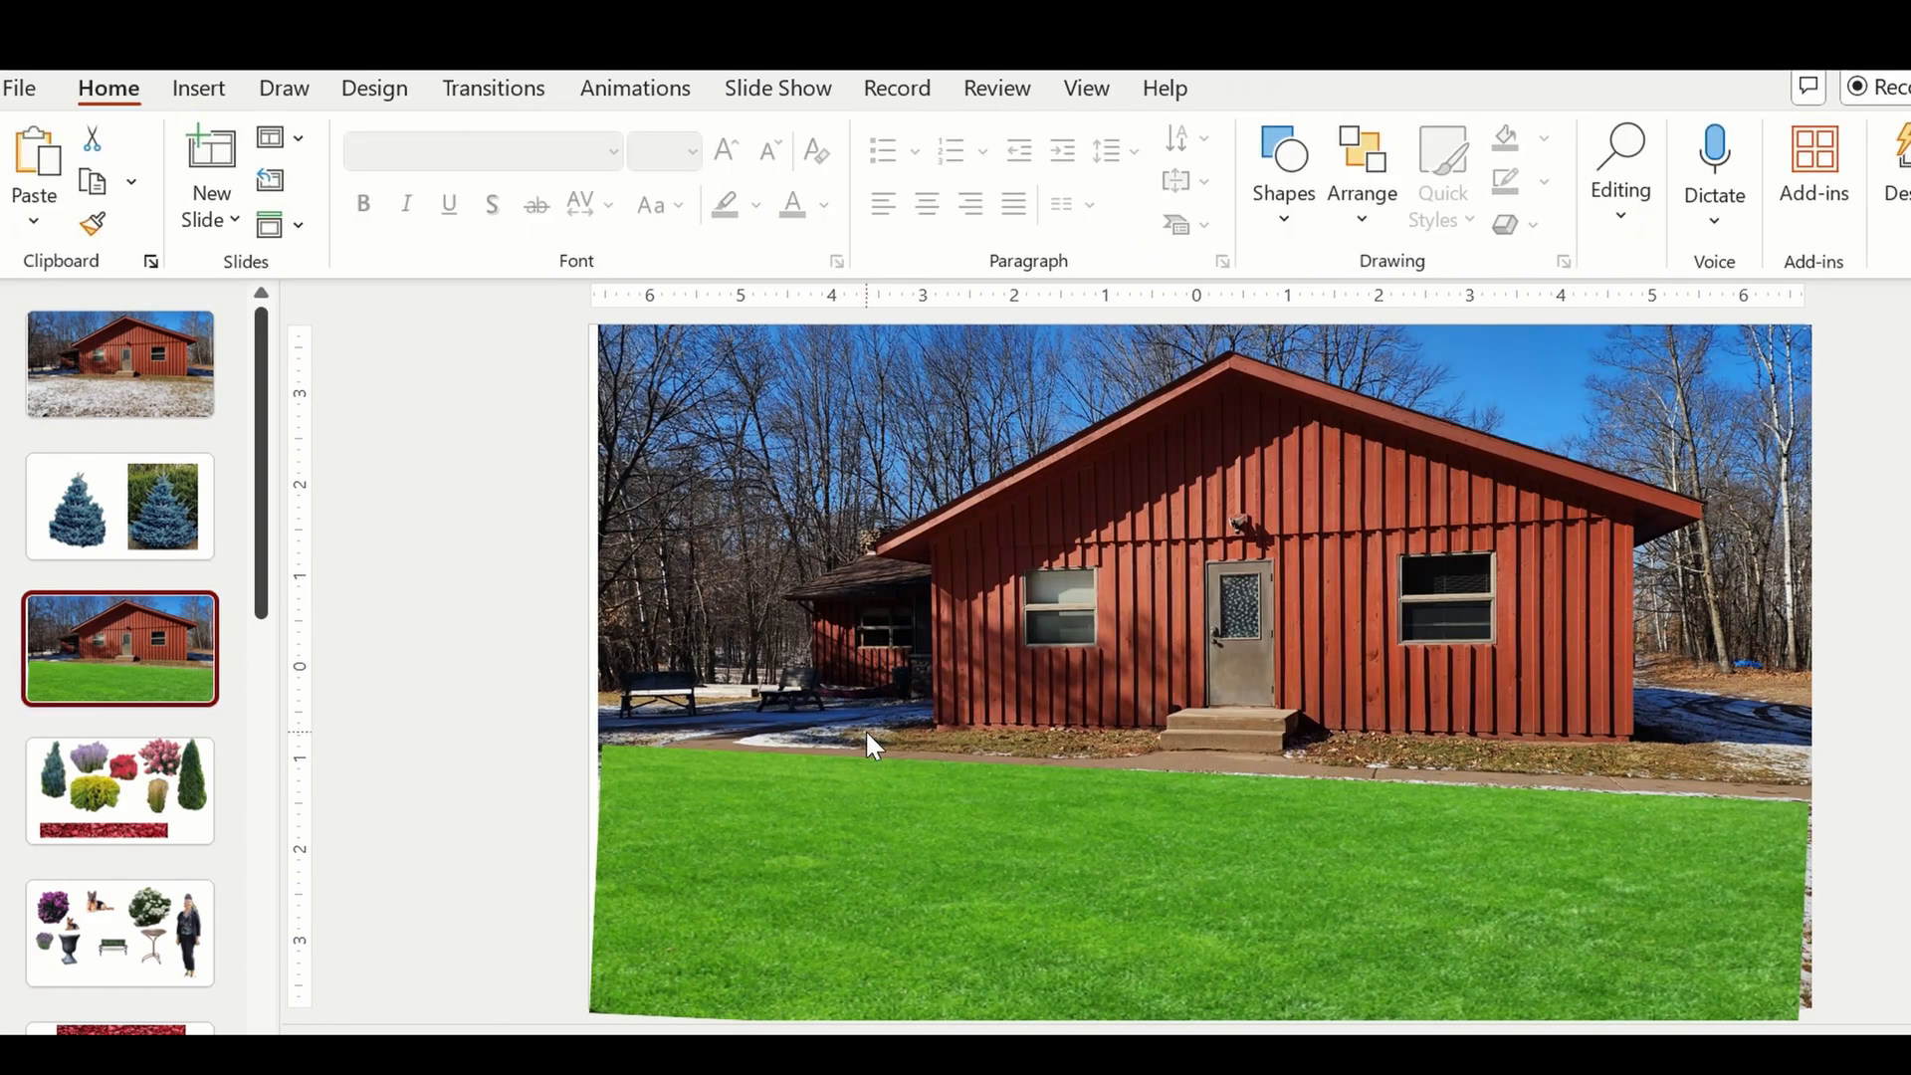
pyautogui.rightClick(865, 730)
pyautogui.click(946, 476)
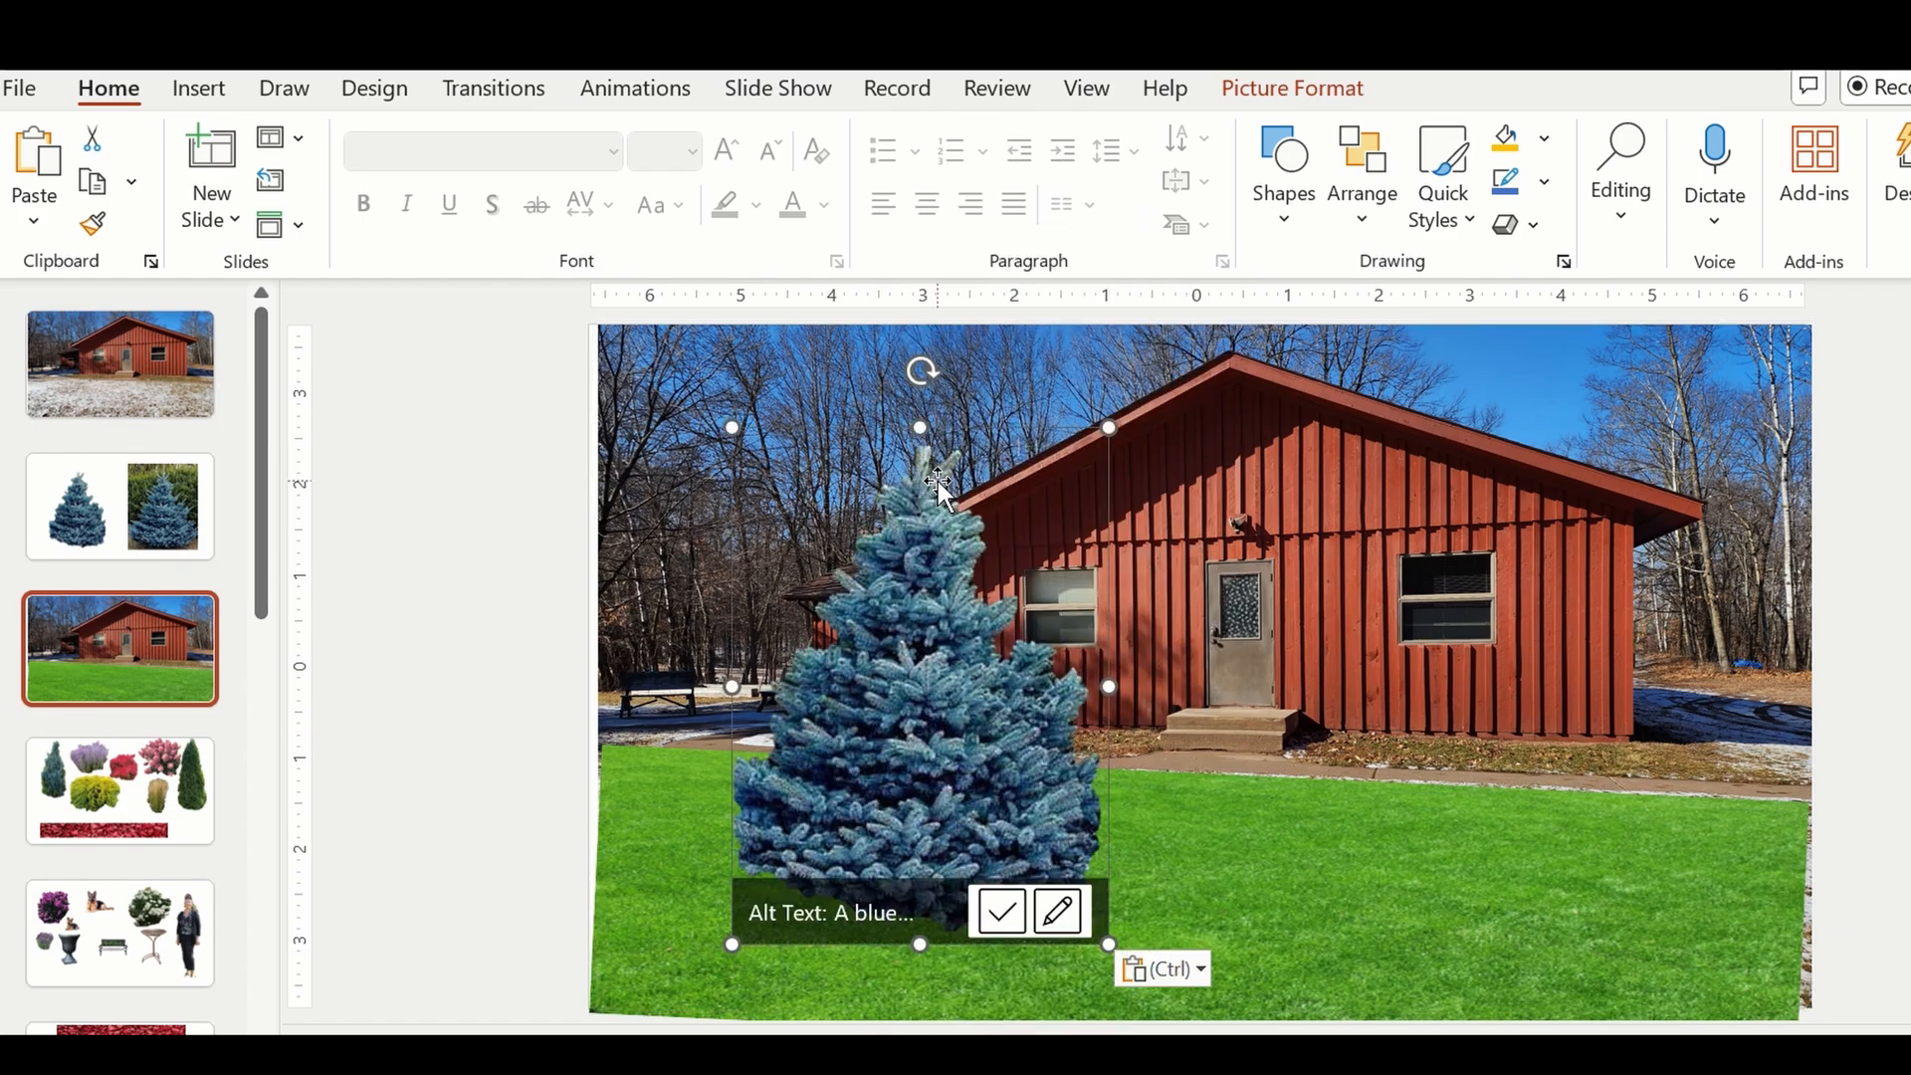
# Move the pasted spruce to the left edge of the house photo and dismiss the Designer suggestions.
pyautogui.moveTo(955, 637); pyautogui.dragTo(822, 614)
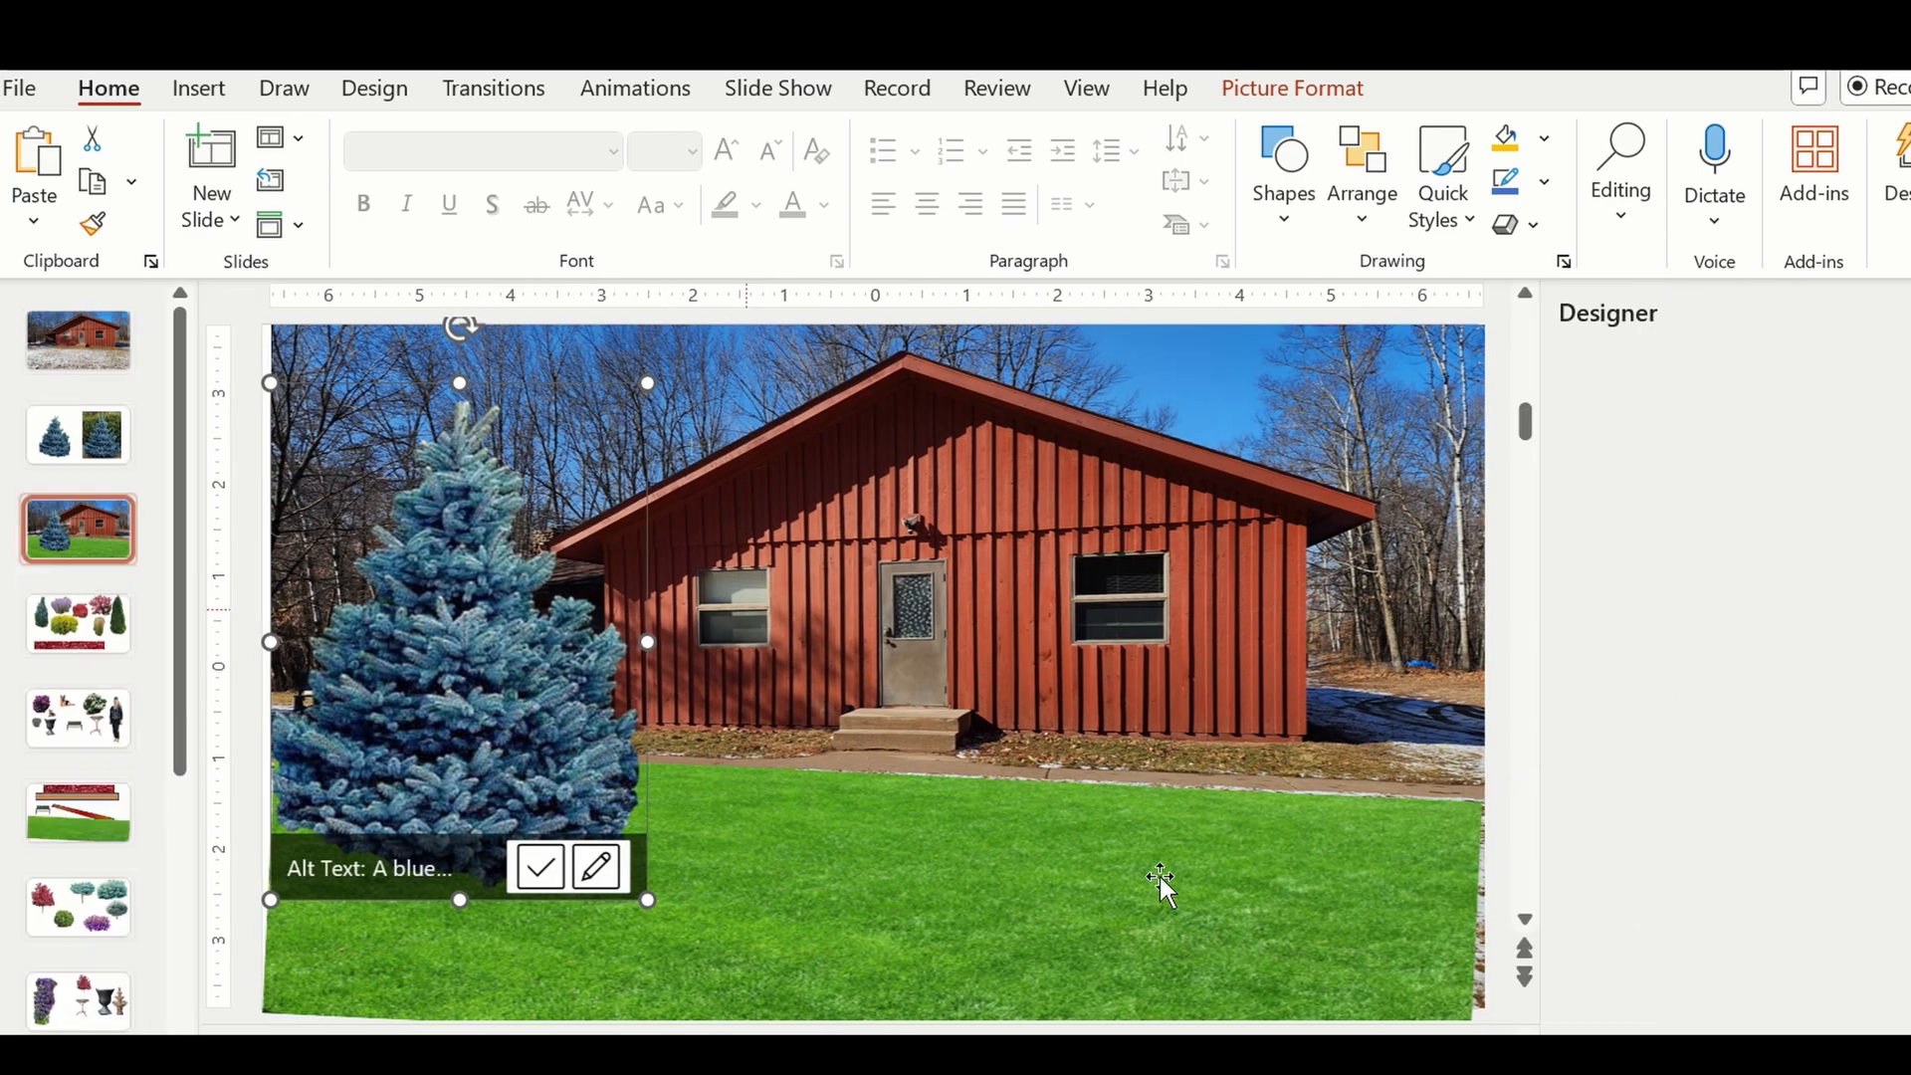
pyautogui.click(1154, 884)
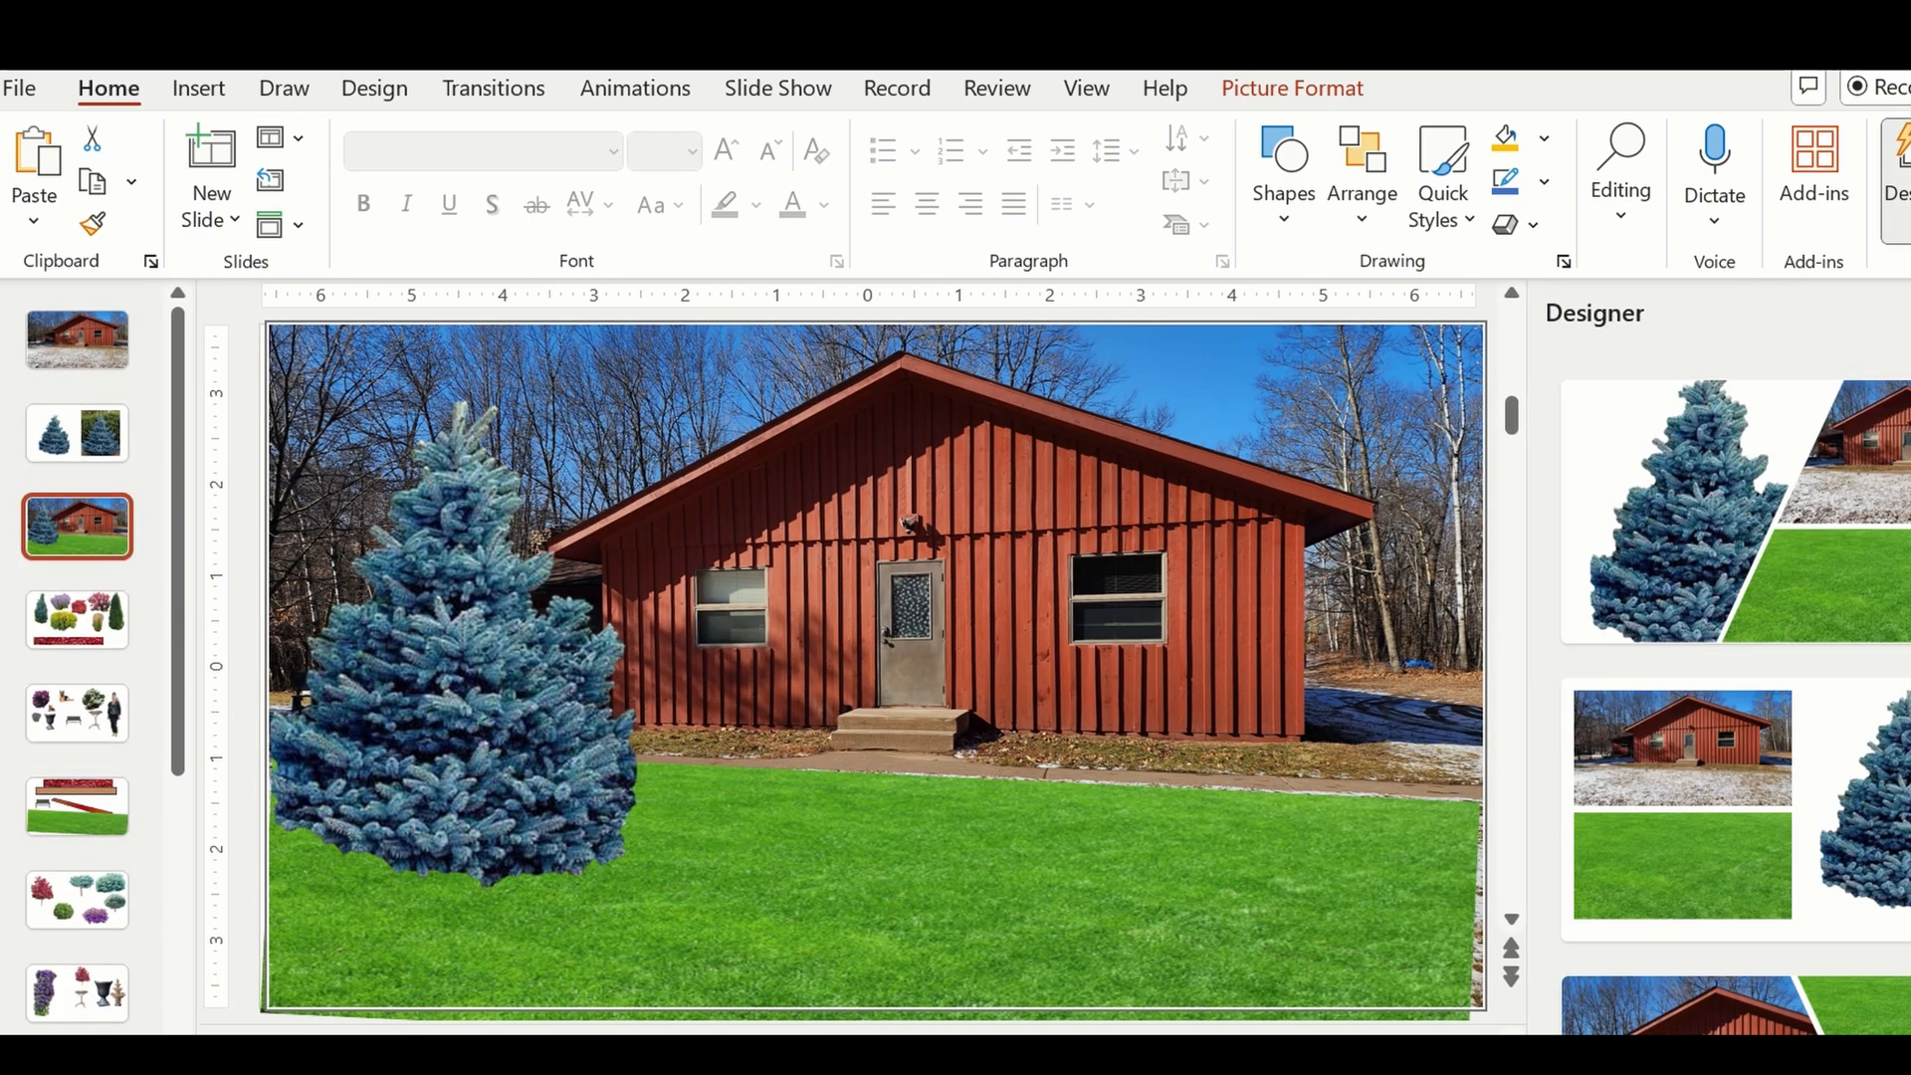
pyautogui.click(1910, 313)
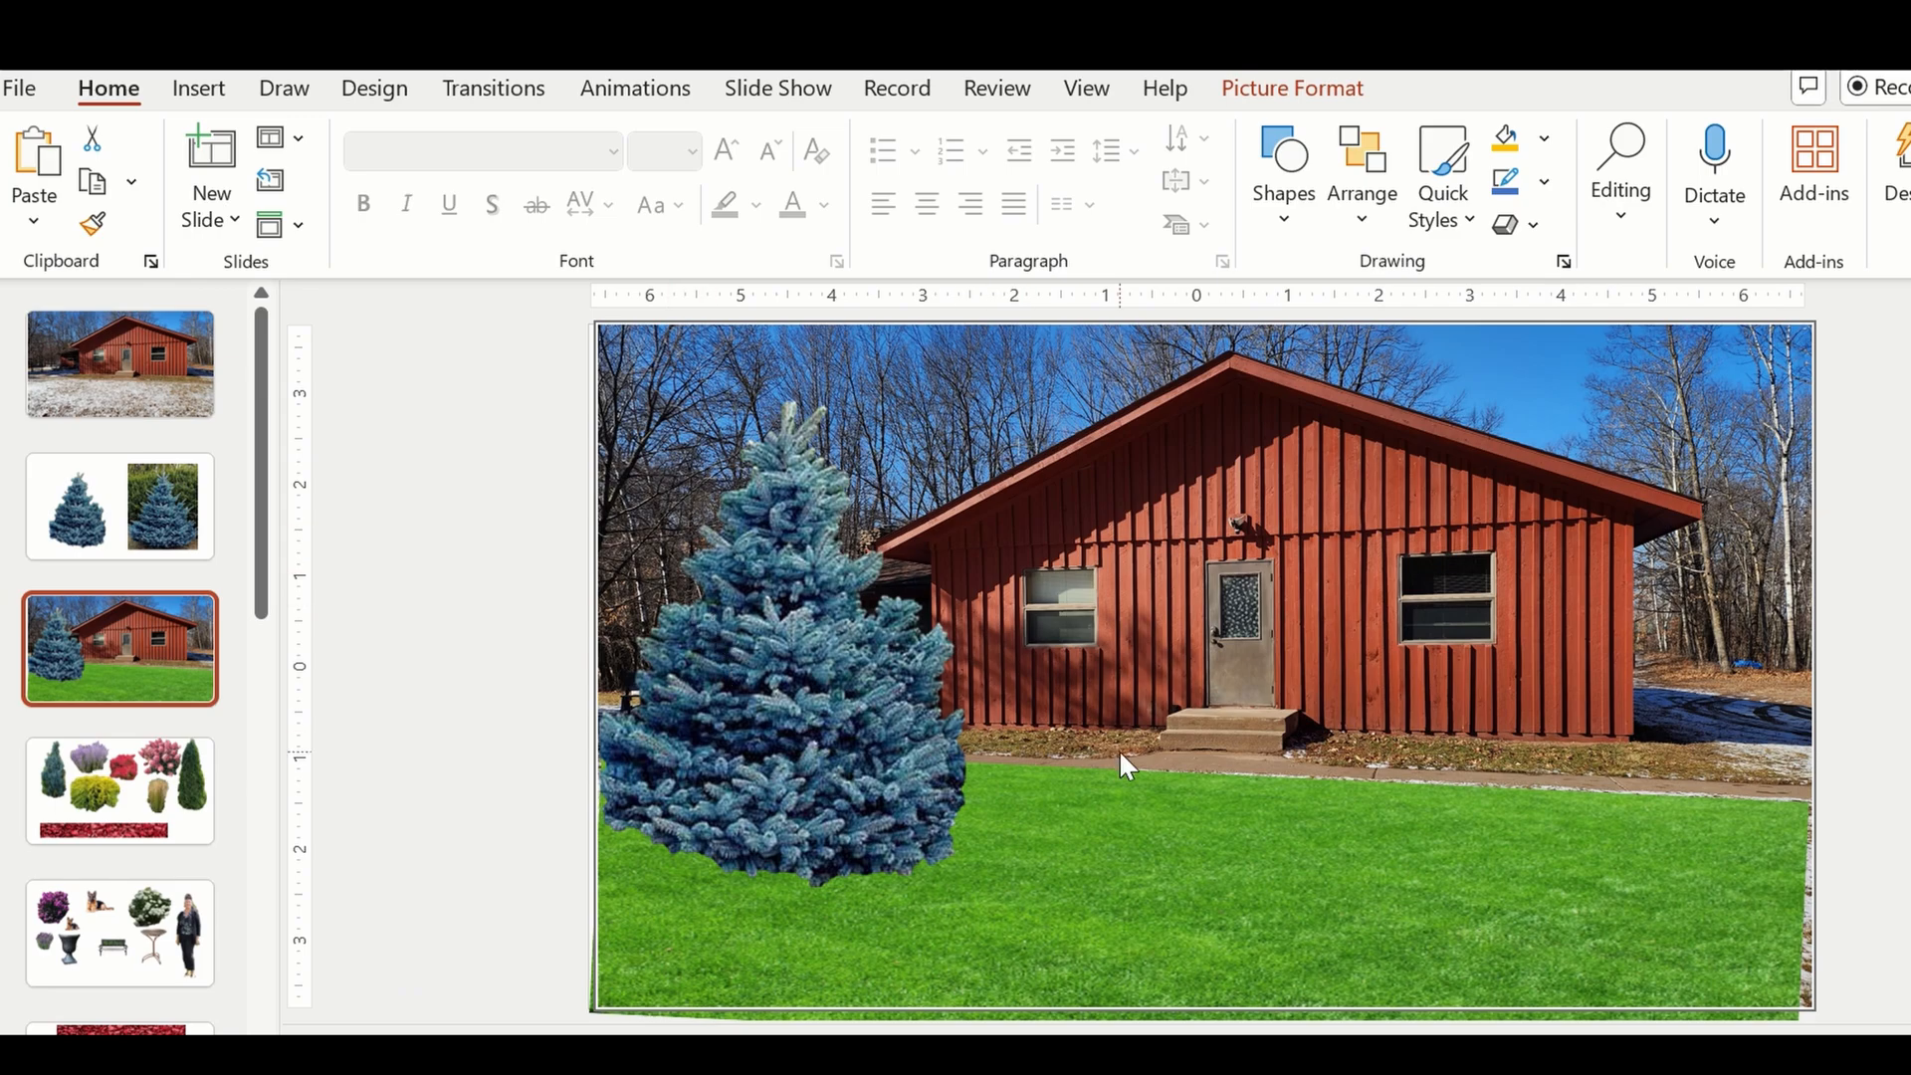
# Delete the pasted spruce from the house slide.
pyautogui.click(816, 744)
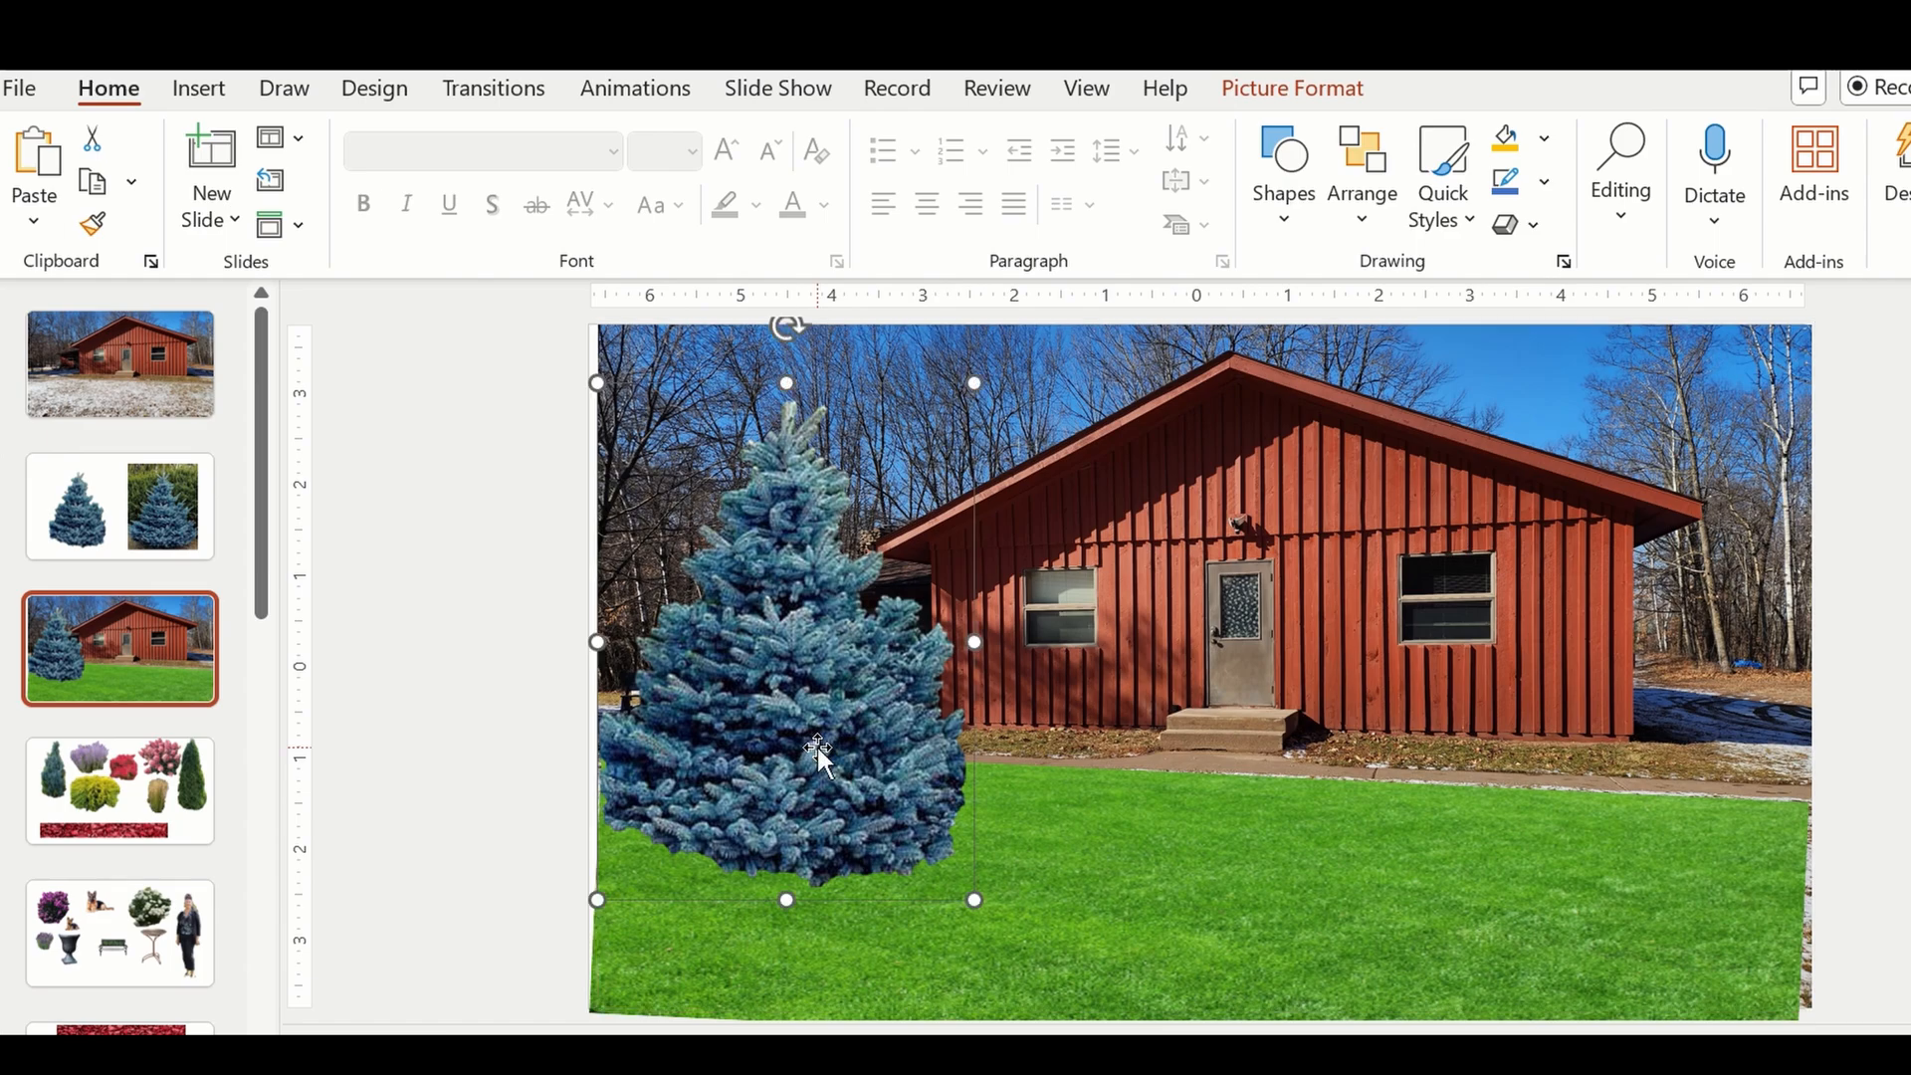
pyautogui.press('Delete')
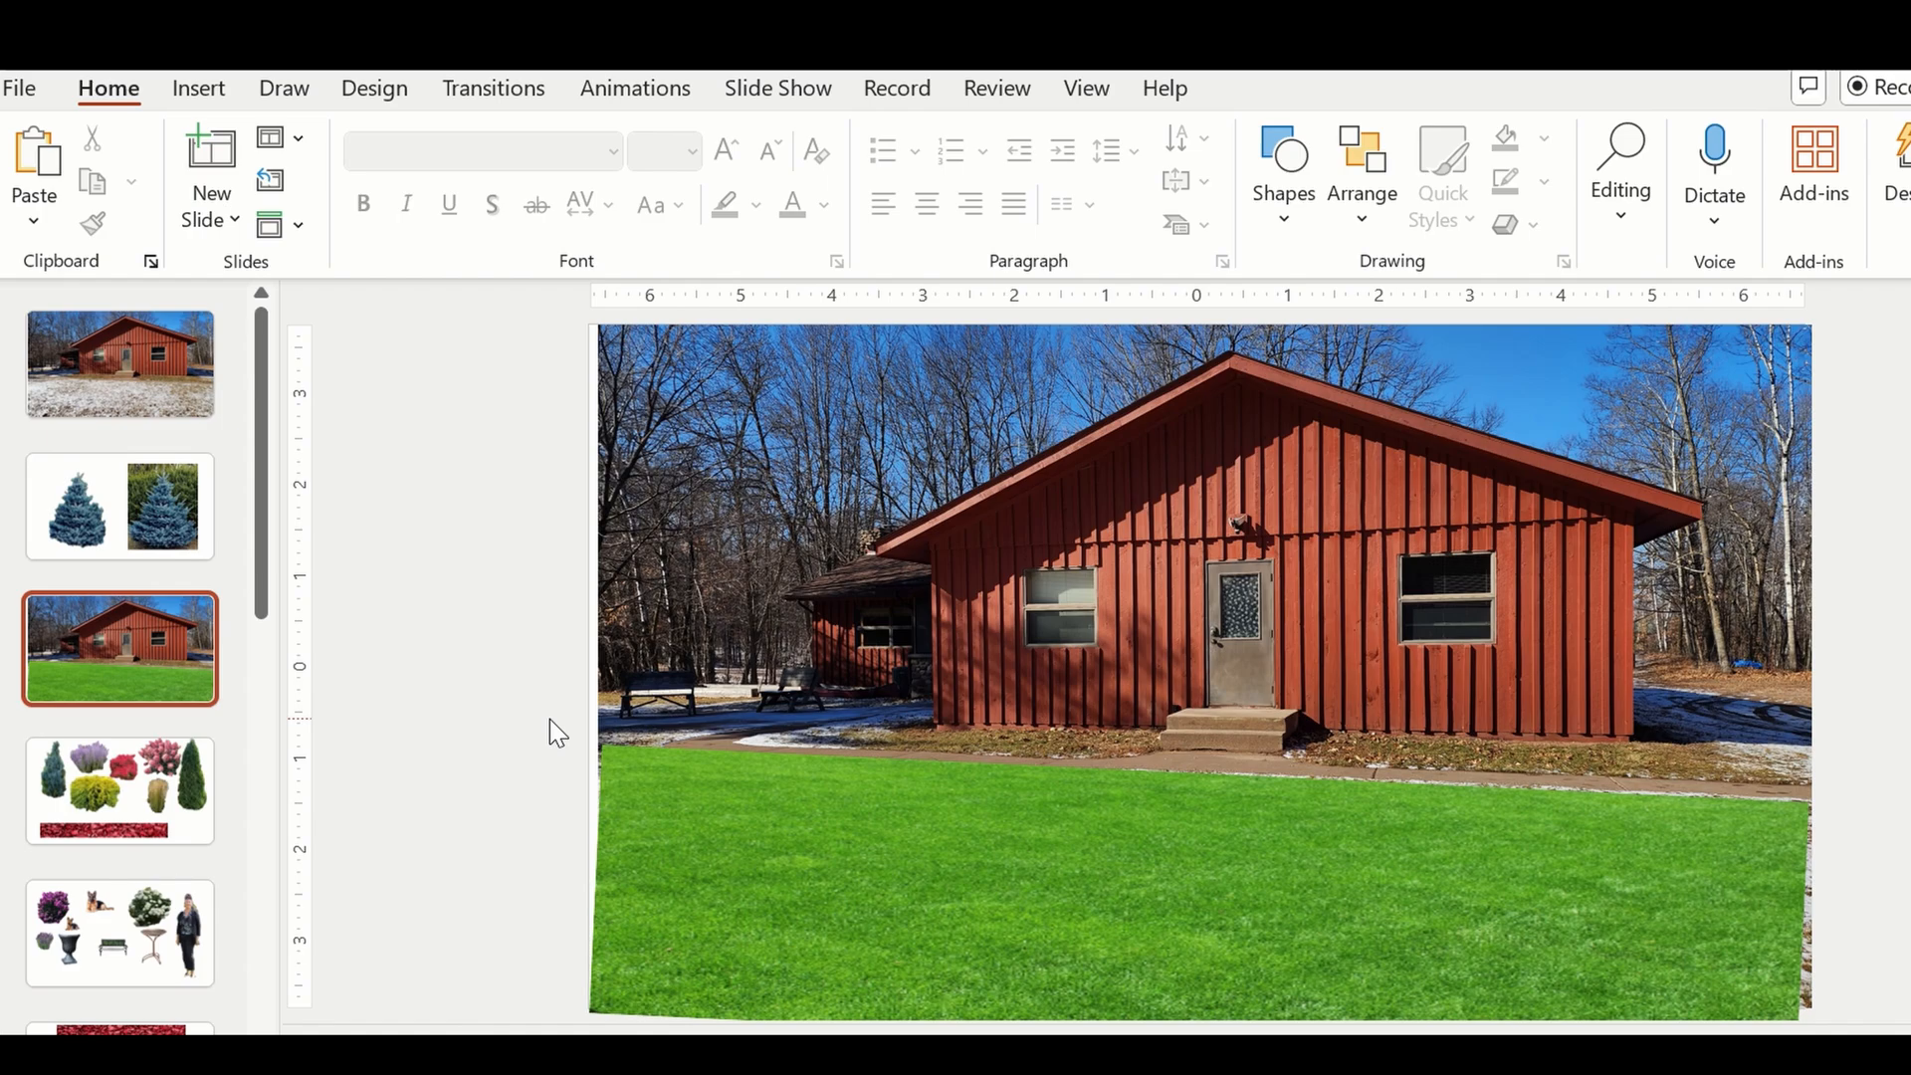
# Copy the cut-out of the standing woman from the fifth slide and paste it onto the house slide.
pyautogui.click(119, 780)
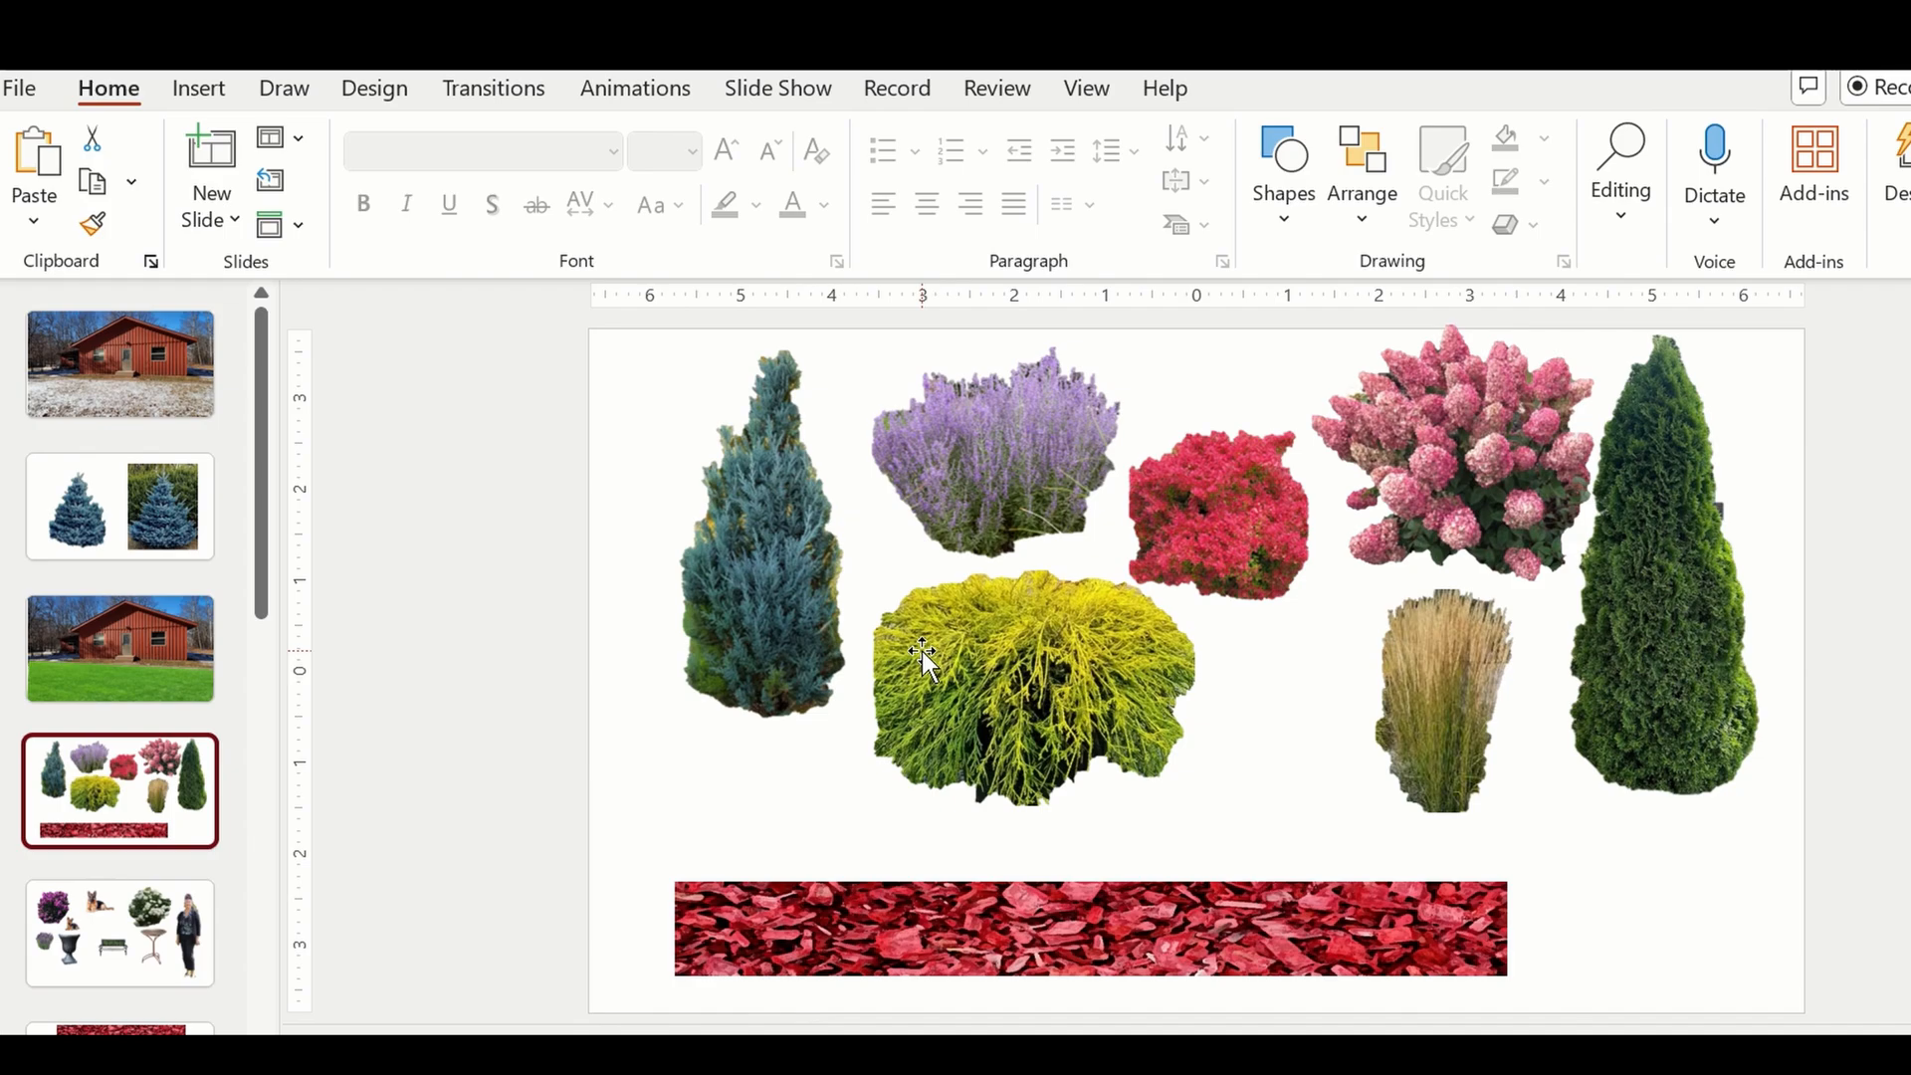
pyautogui.click(140, 945)
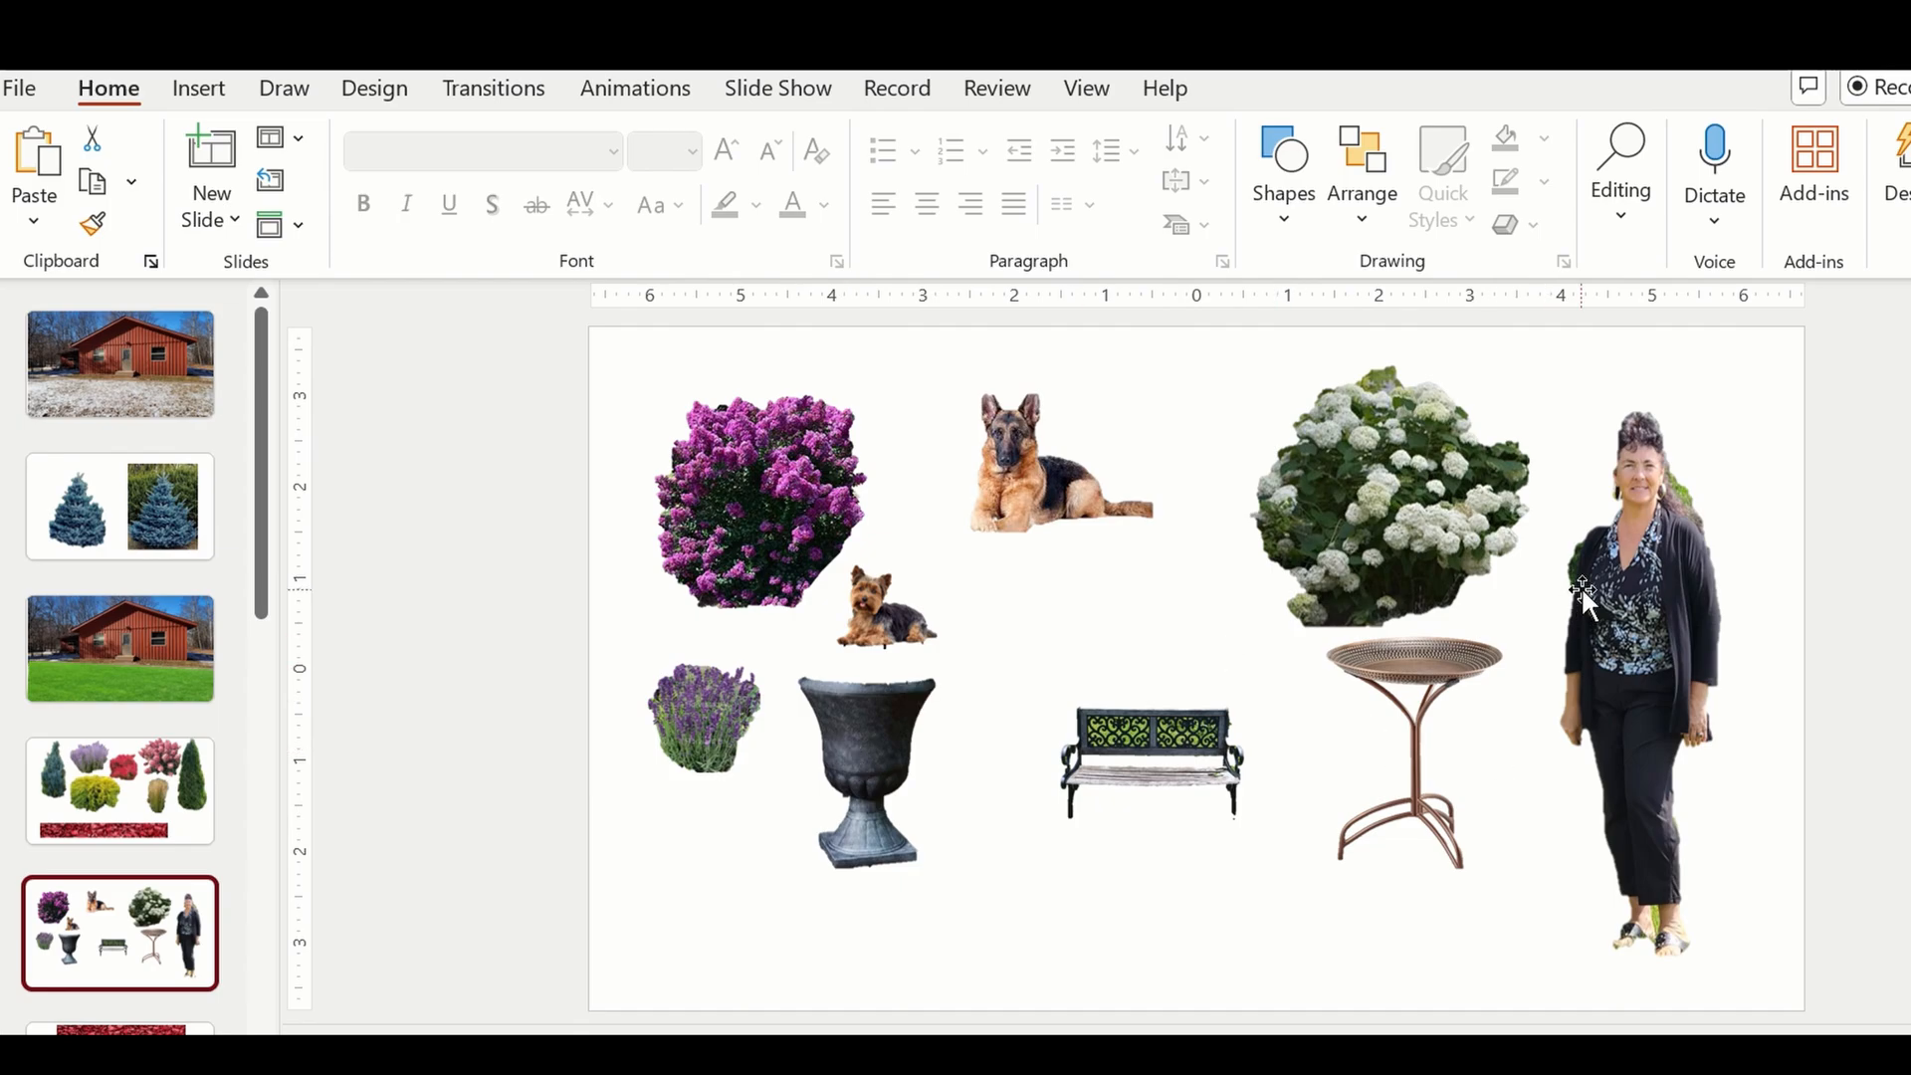
pyautogui.click(1672, 633)
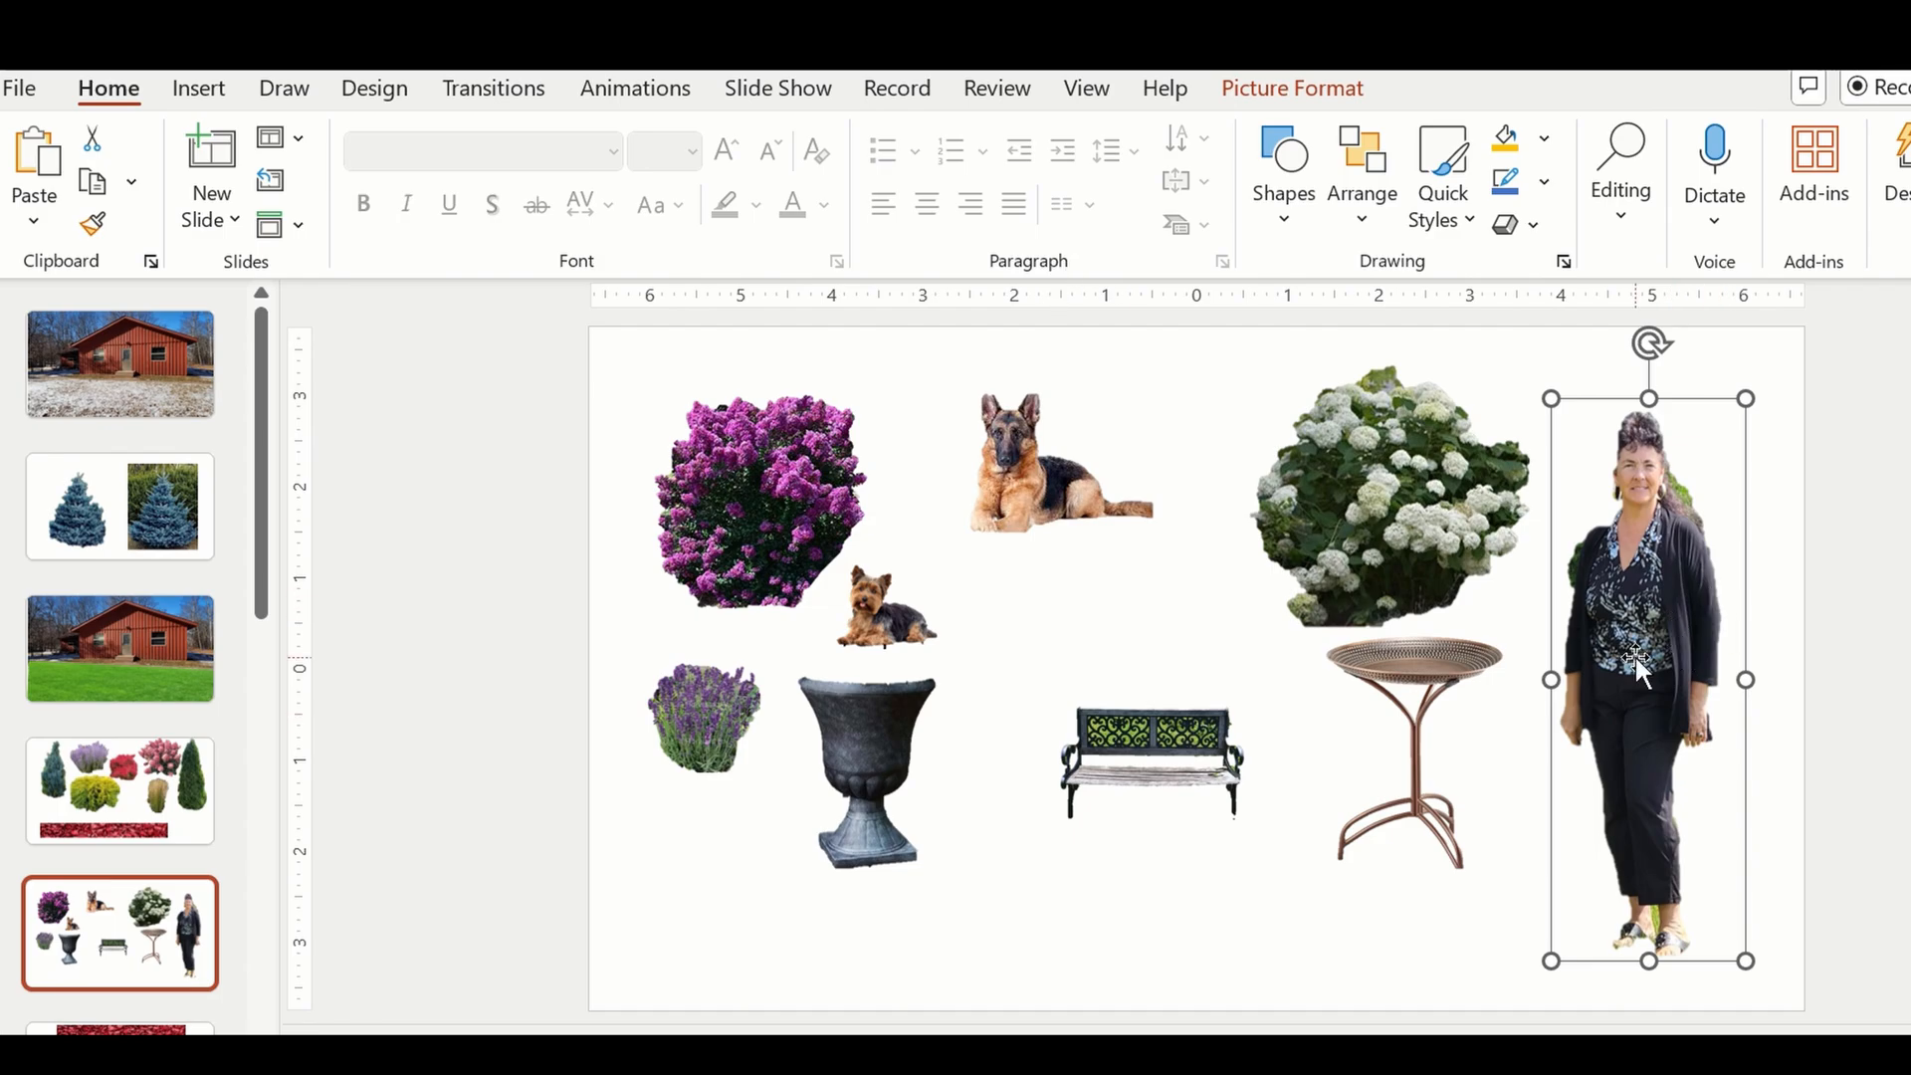
pyautogui.click(117, 642)
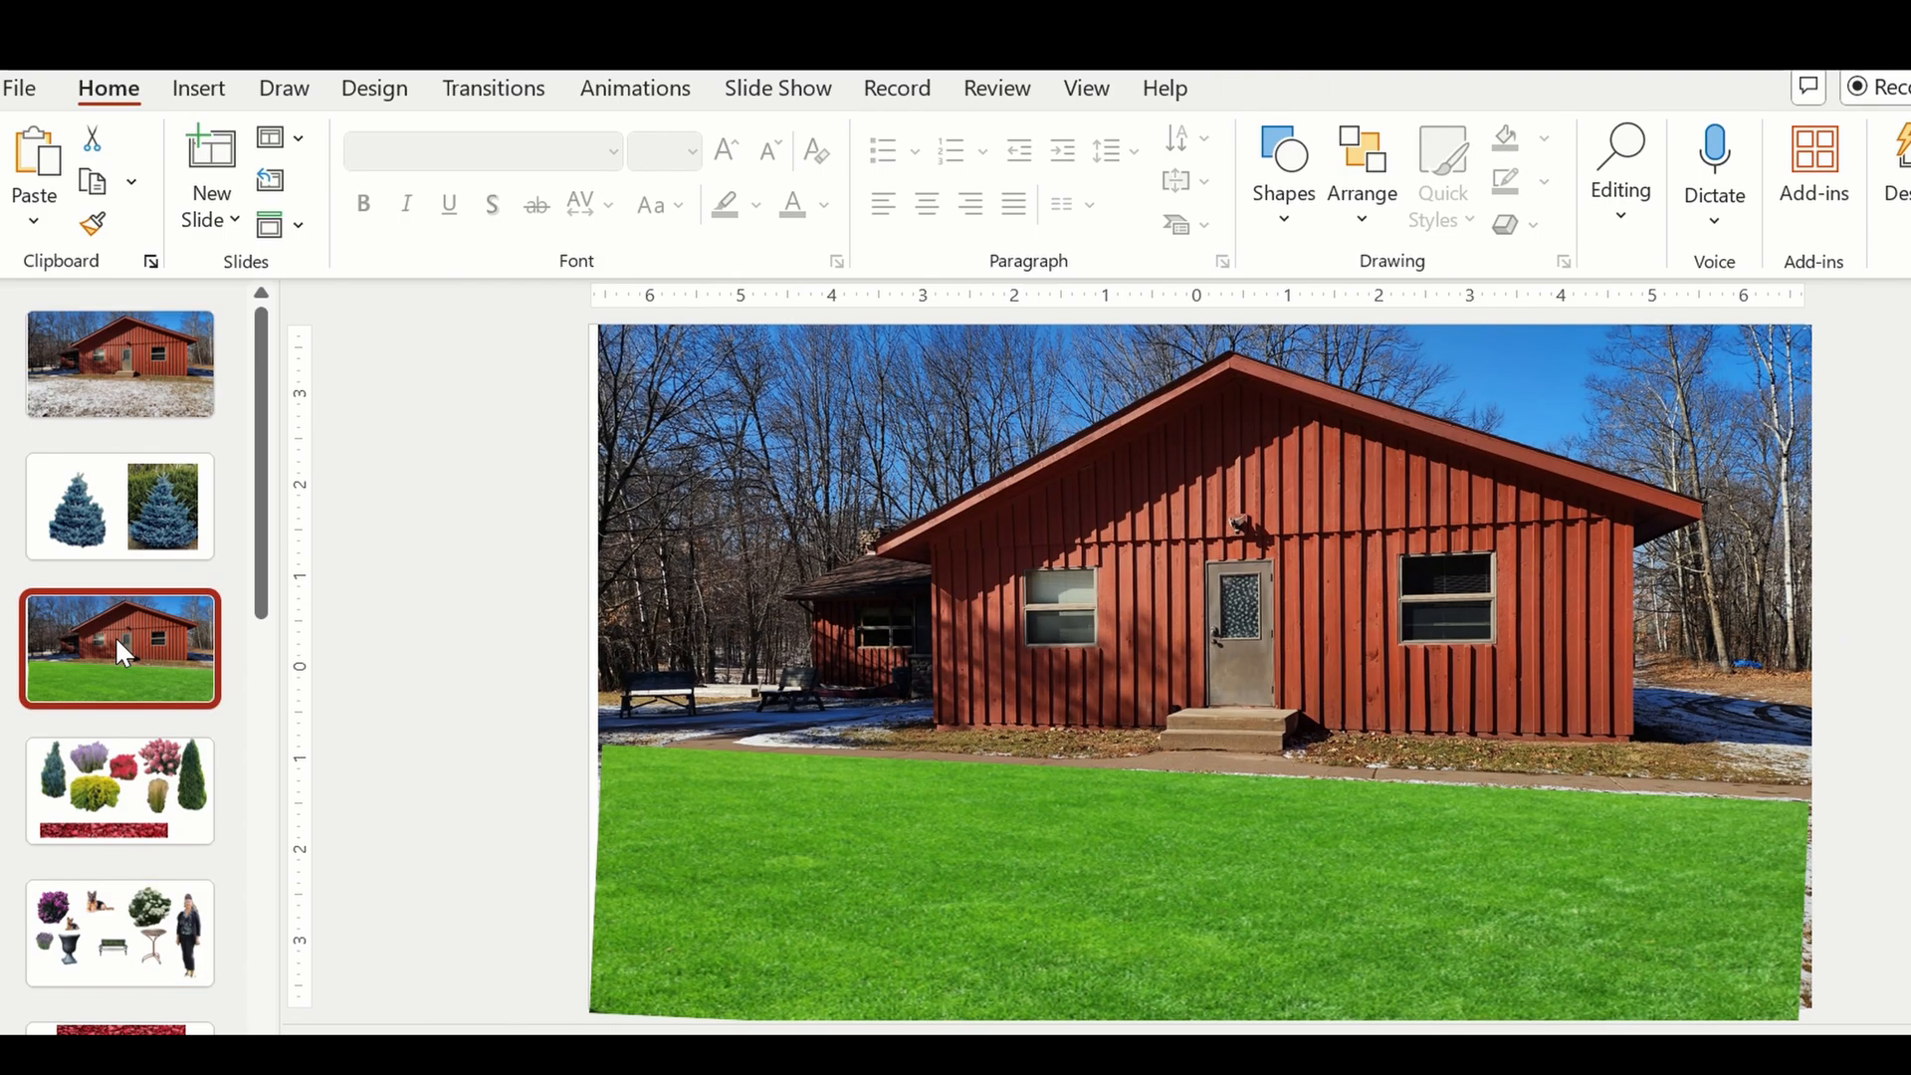
pyautogui.click(1235, 615)
pyautogui.rightClick(1233, 608)
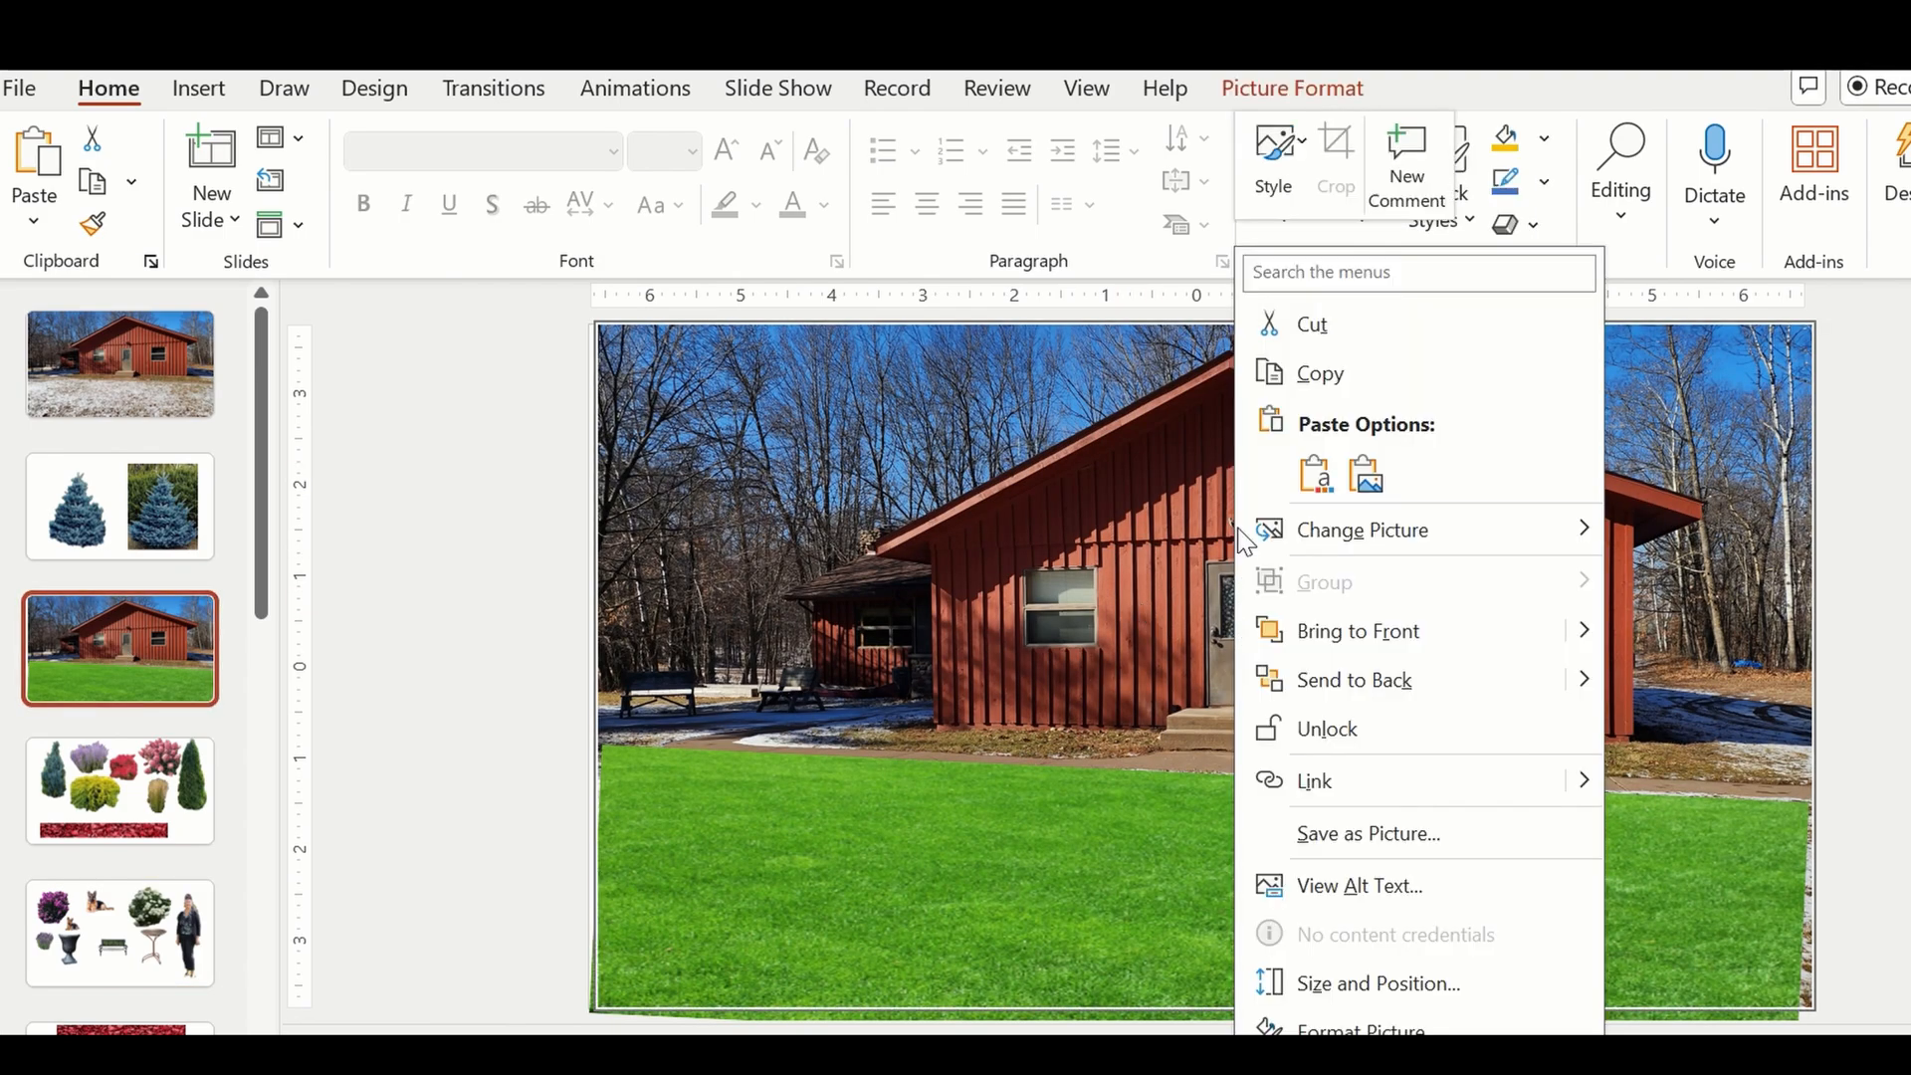
pyautogui.click(1316, 474)
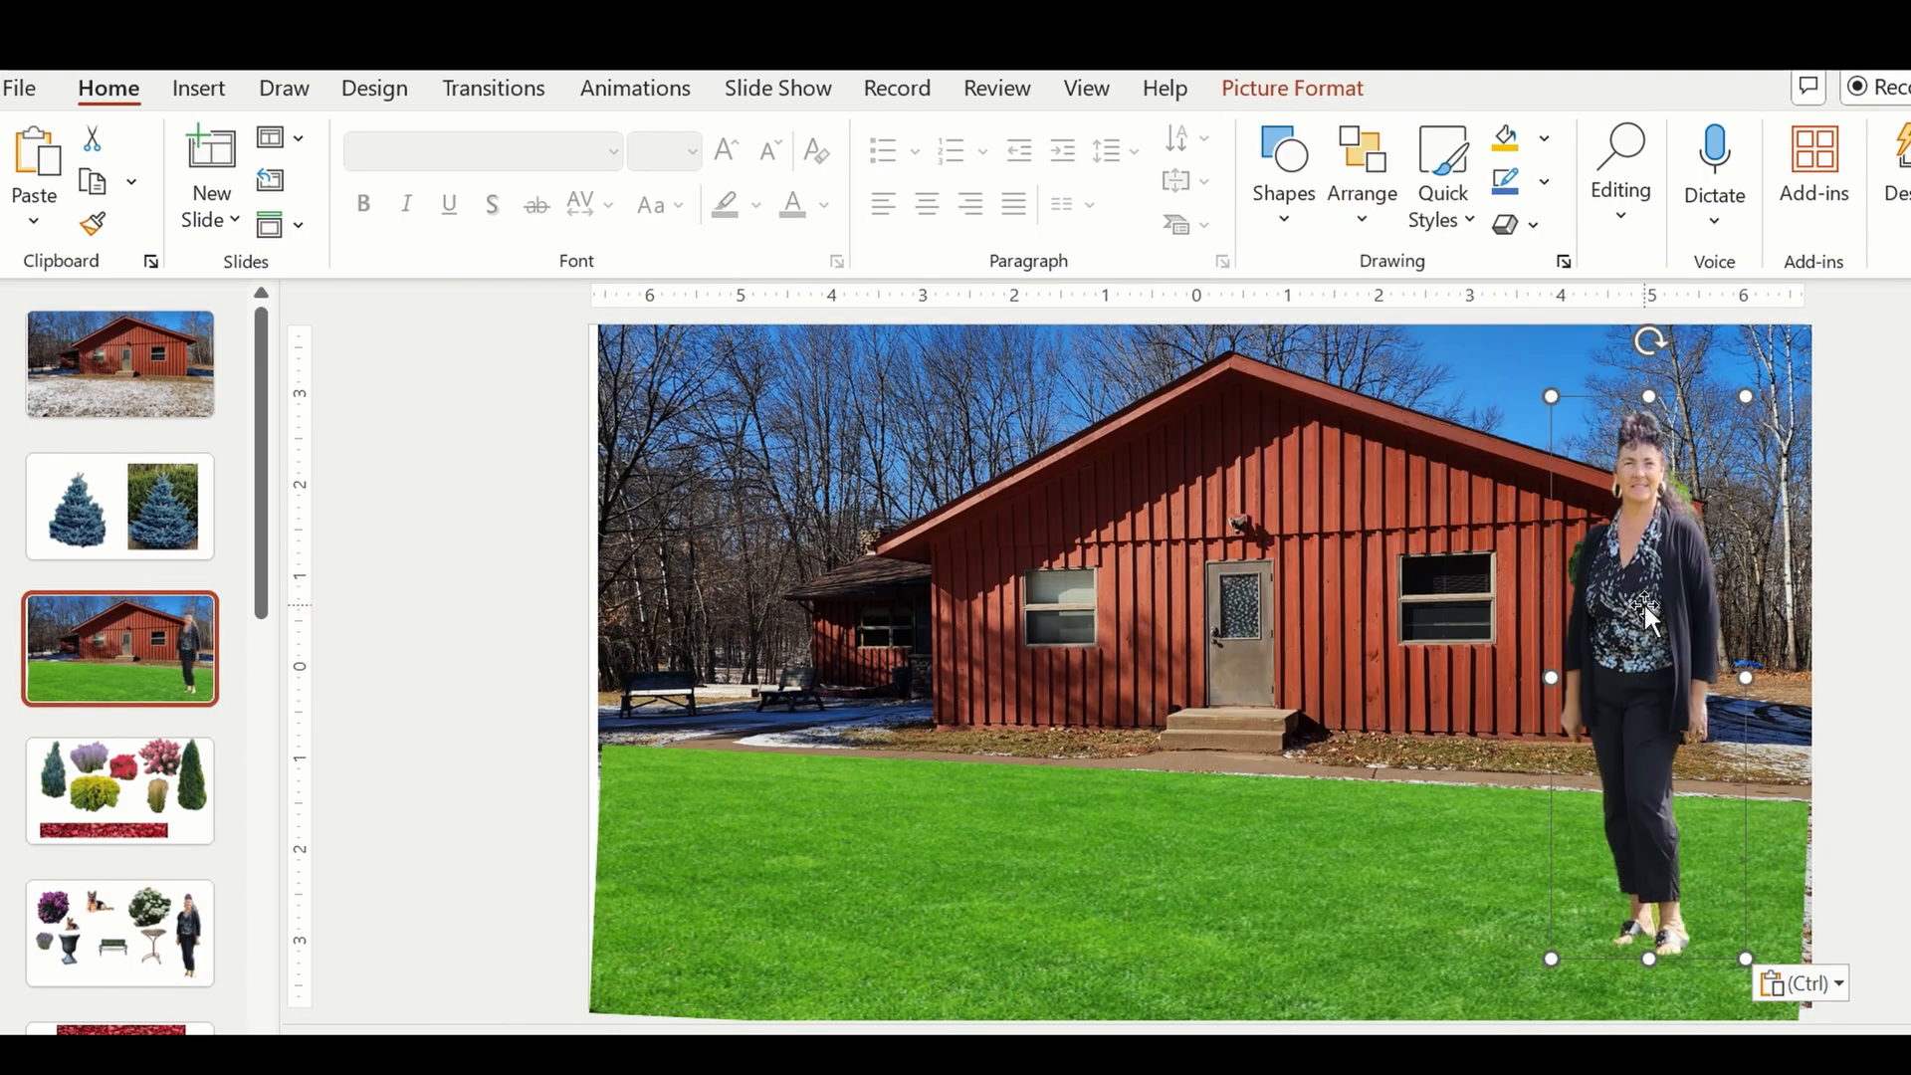
# Scale the woman's cut-out down to the door's proportions and stand her on the front step at the door's left side.
pyautogui.moveTo(1645, 601); pyautogui.dragTo(1351, 601)
pyautogui.moveTo(1448, 367); pyautogui.dragTo(1334, 703)
pyautogui.moveTo(1316, 802); pyautogui.dragTo(1298, 729)
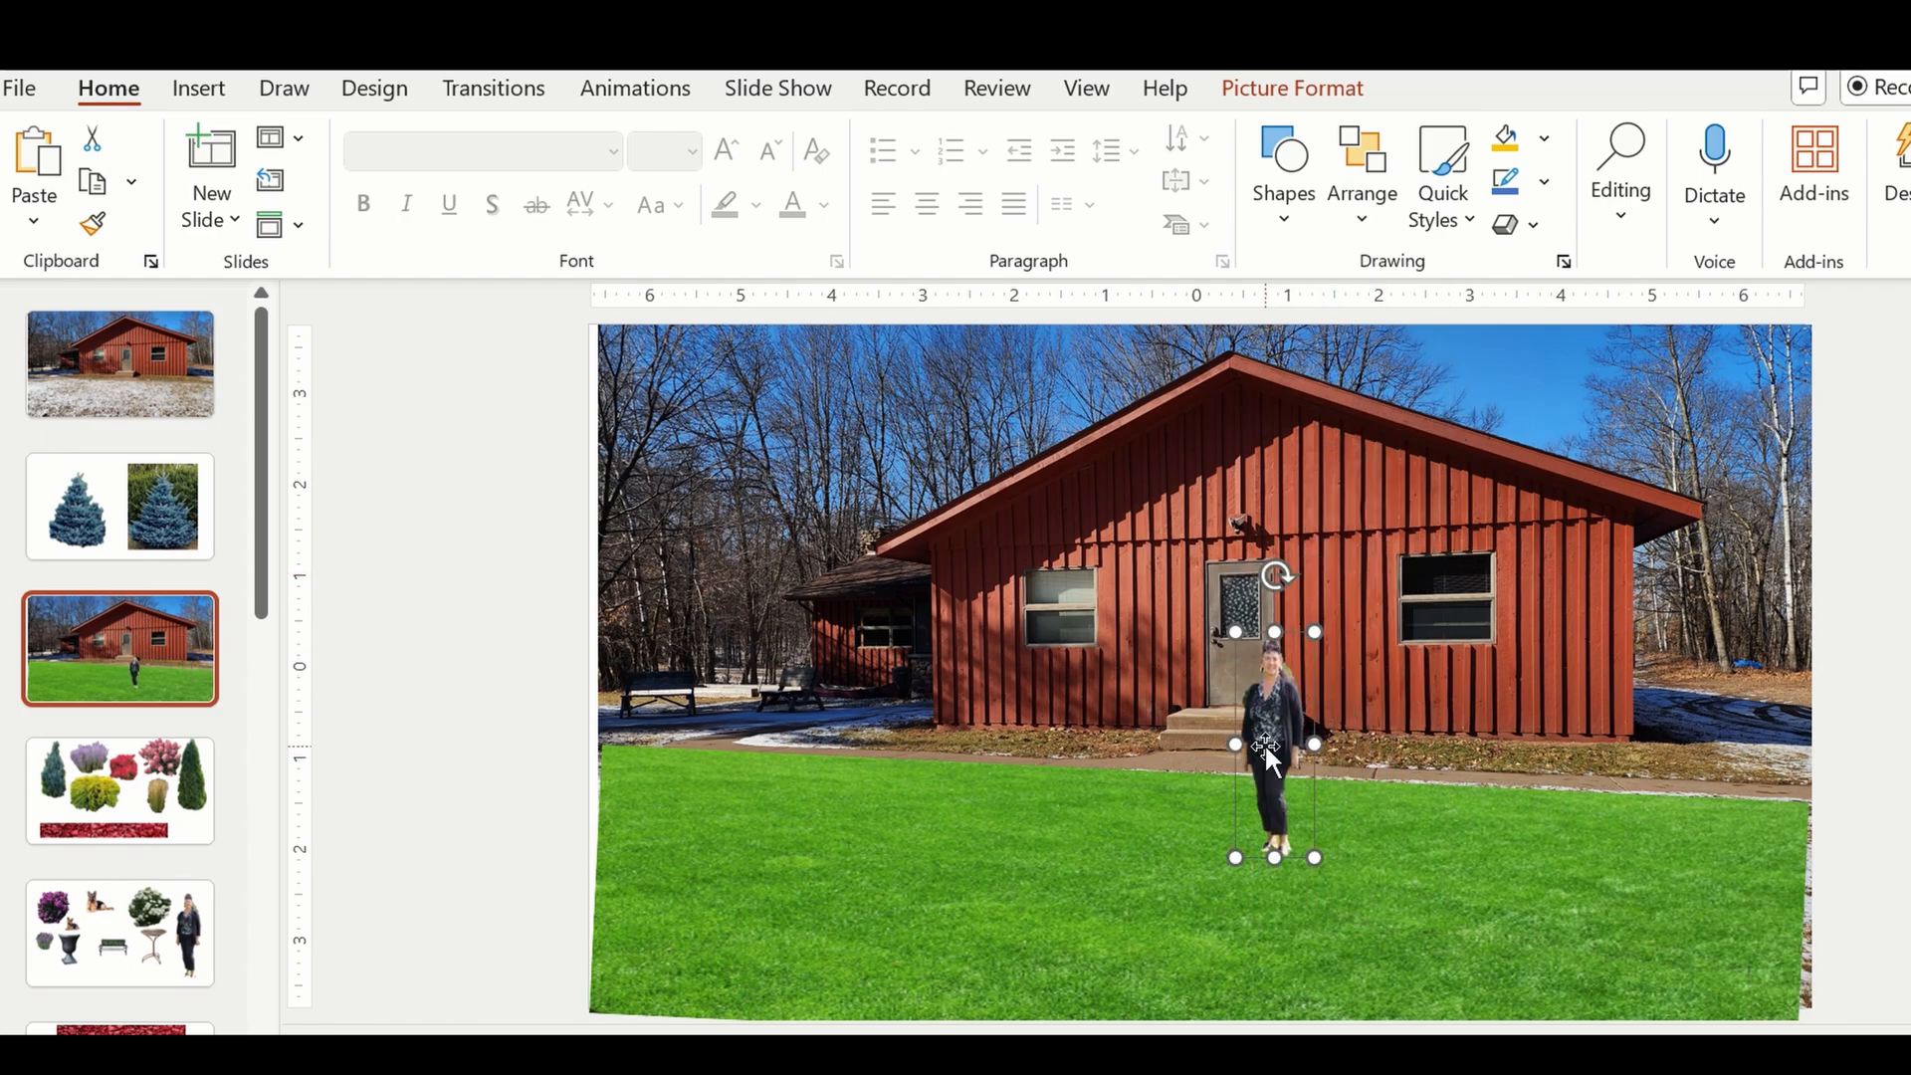
pyautogui.moveTo(1316, 627); pyautogui.dragTo(1300, 673)
pyautogui.moveTo(1272, 736); pyautogui.dragTo(1295, 585)
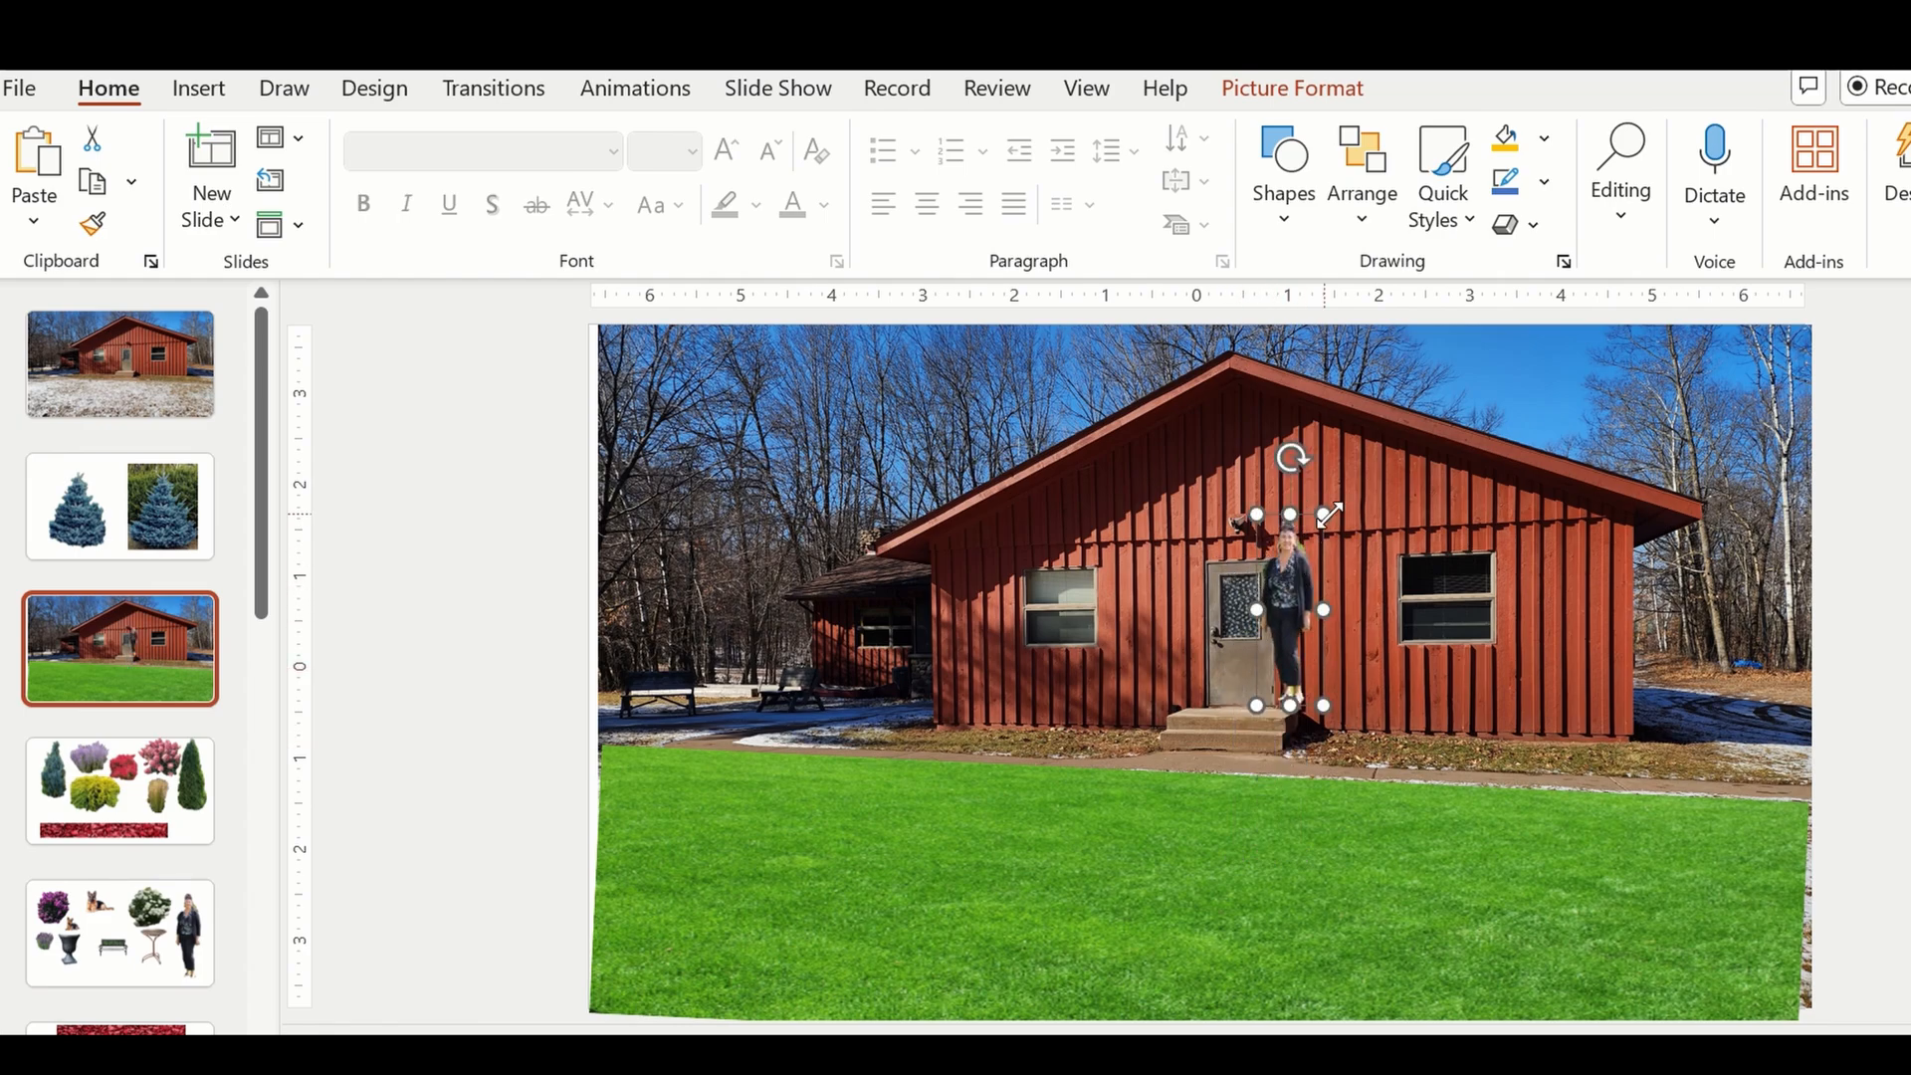
pyautogui.moveTo(1282, 559); pyautogui.dragTo(1220, 648)
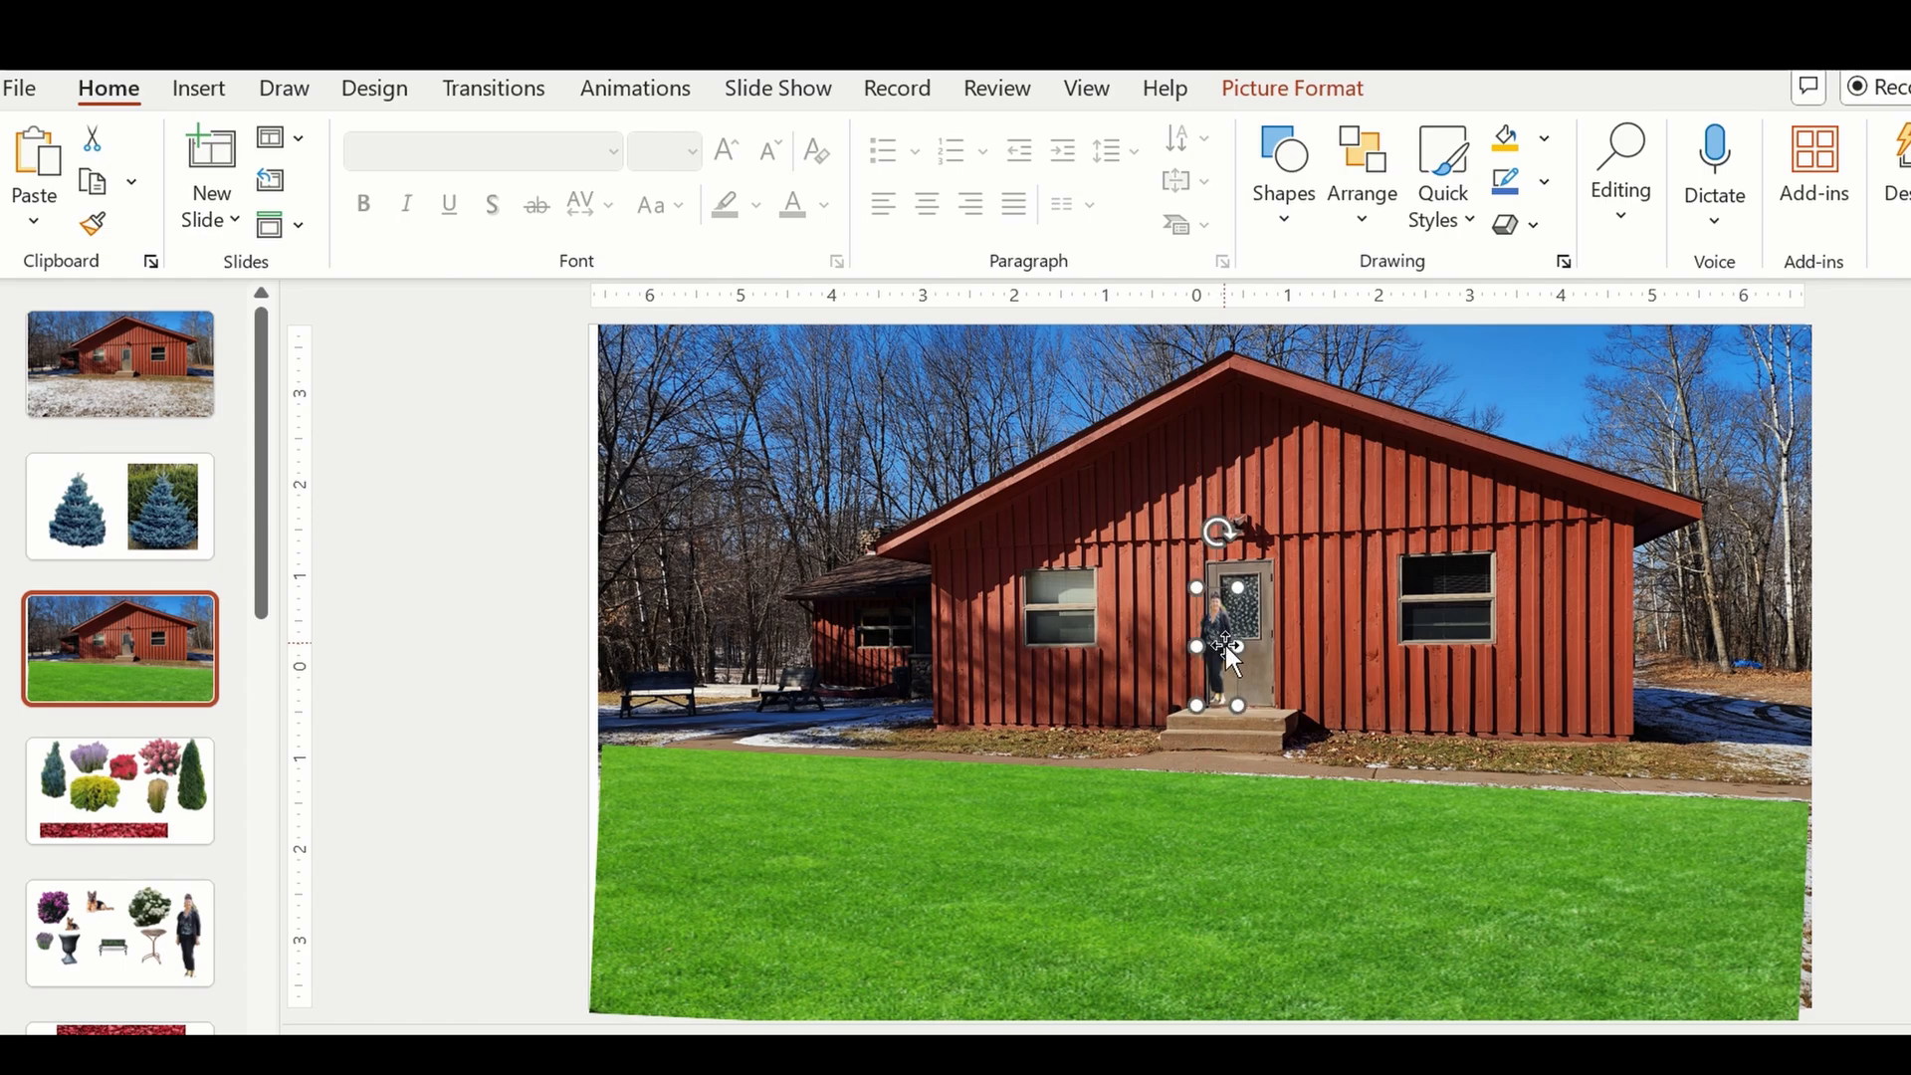
# Paste a second copy of the woman's cut-out and move it onto the lawn in front of the house's right end.
pyautogui.click(1120, 894)
pyautogui.hotkey('ctrl', 'v')
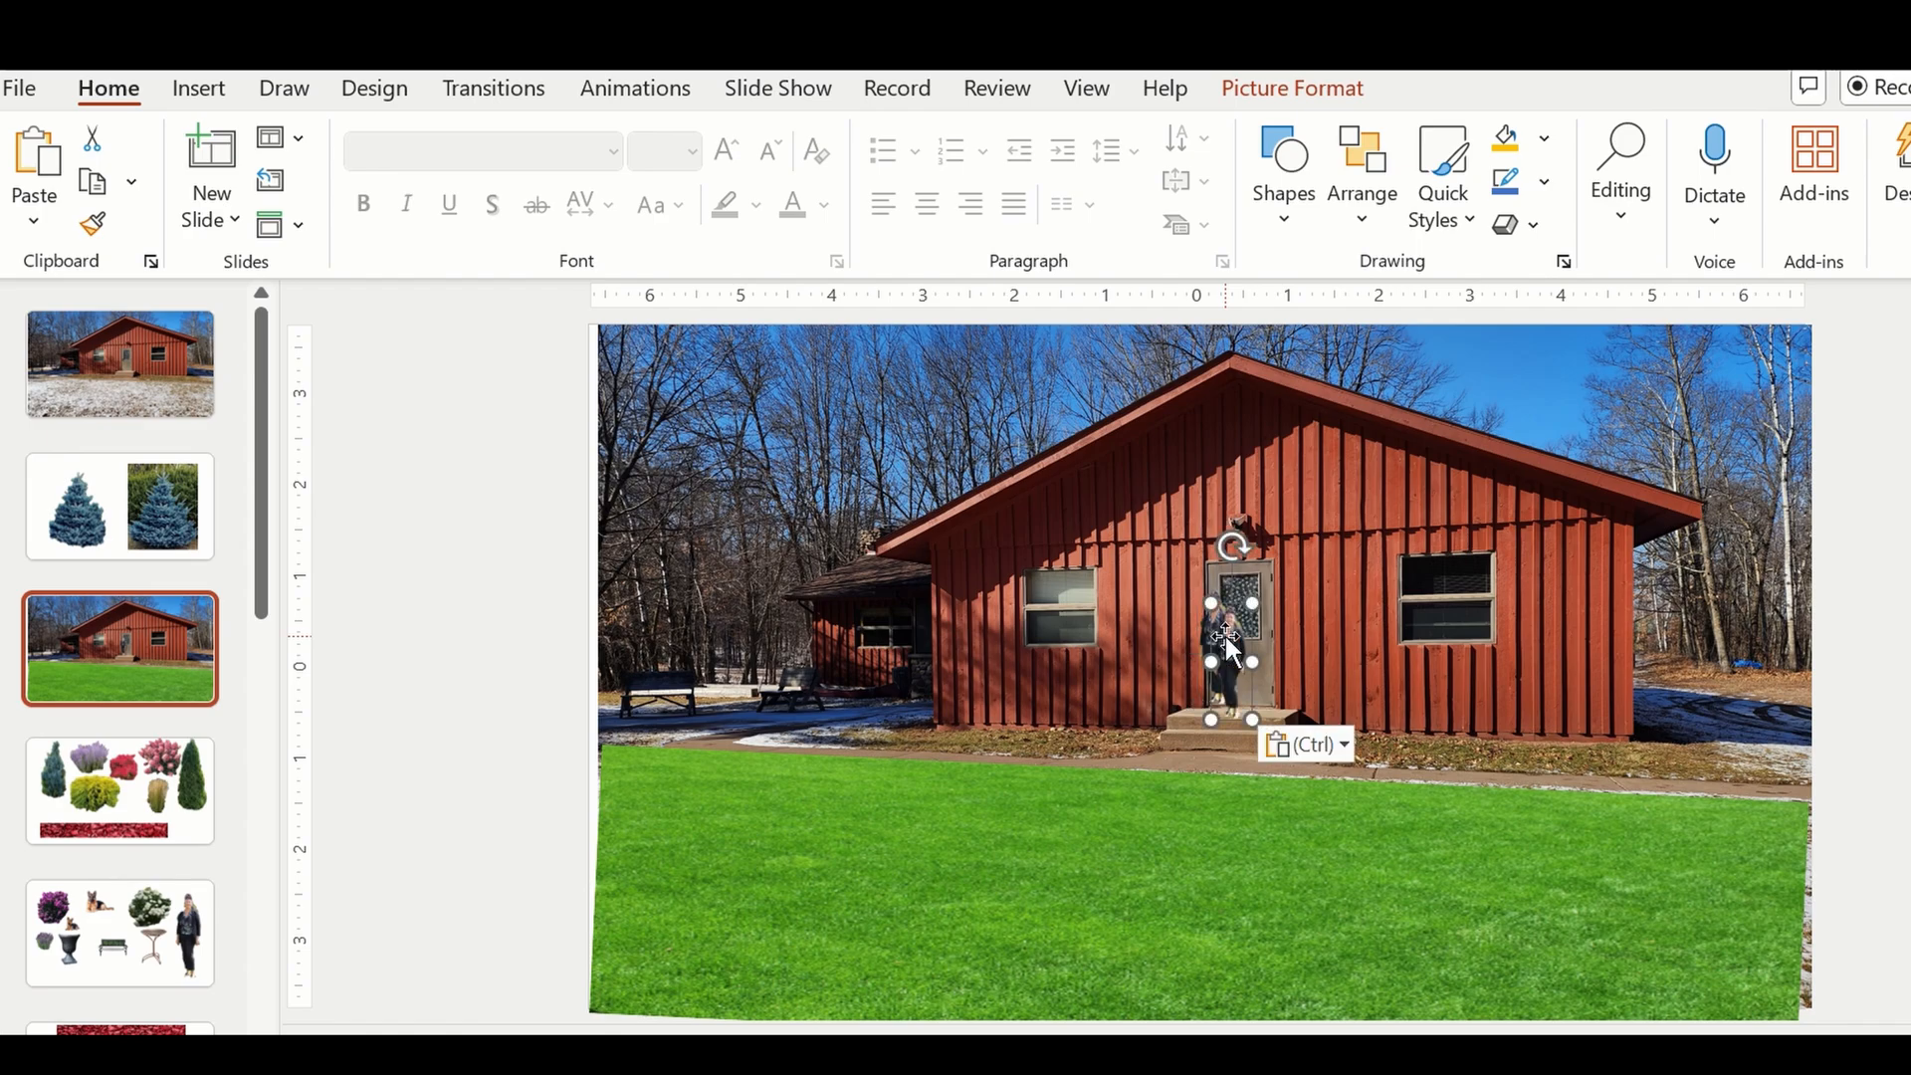
pyautogui.moveTo(1227, 636); pyautogui.dragTo(1543, 818)
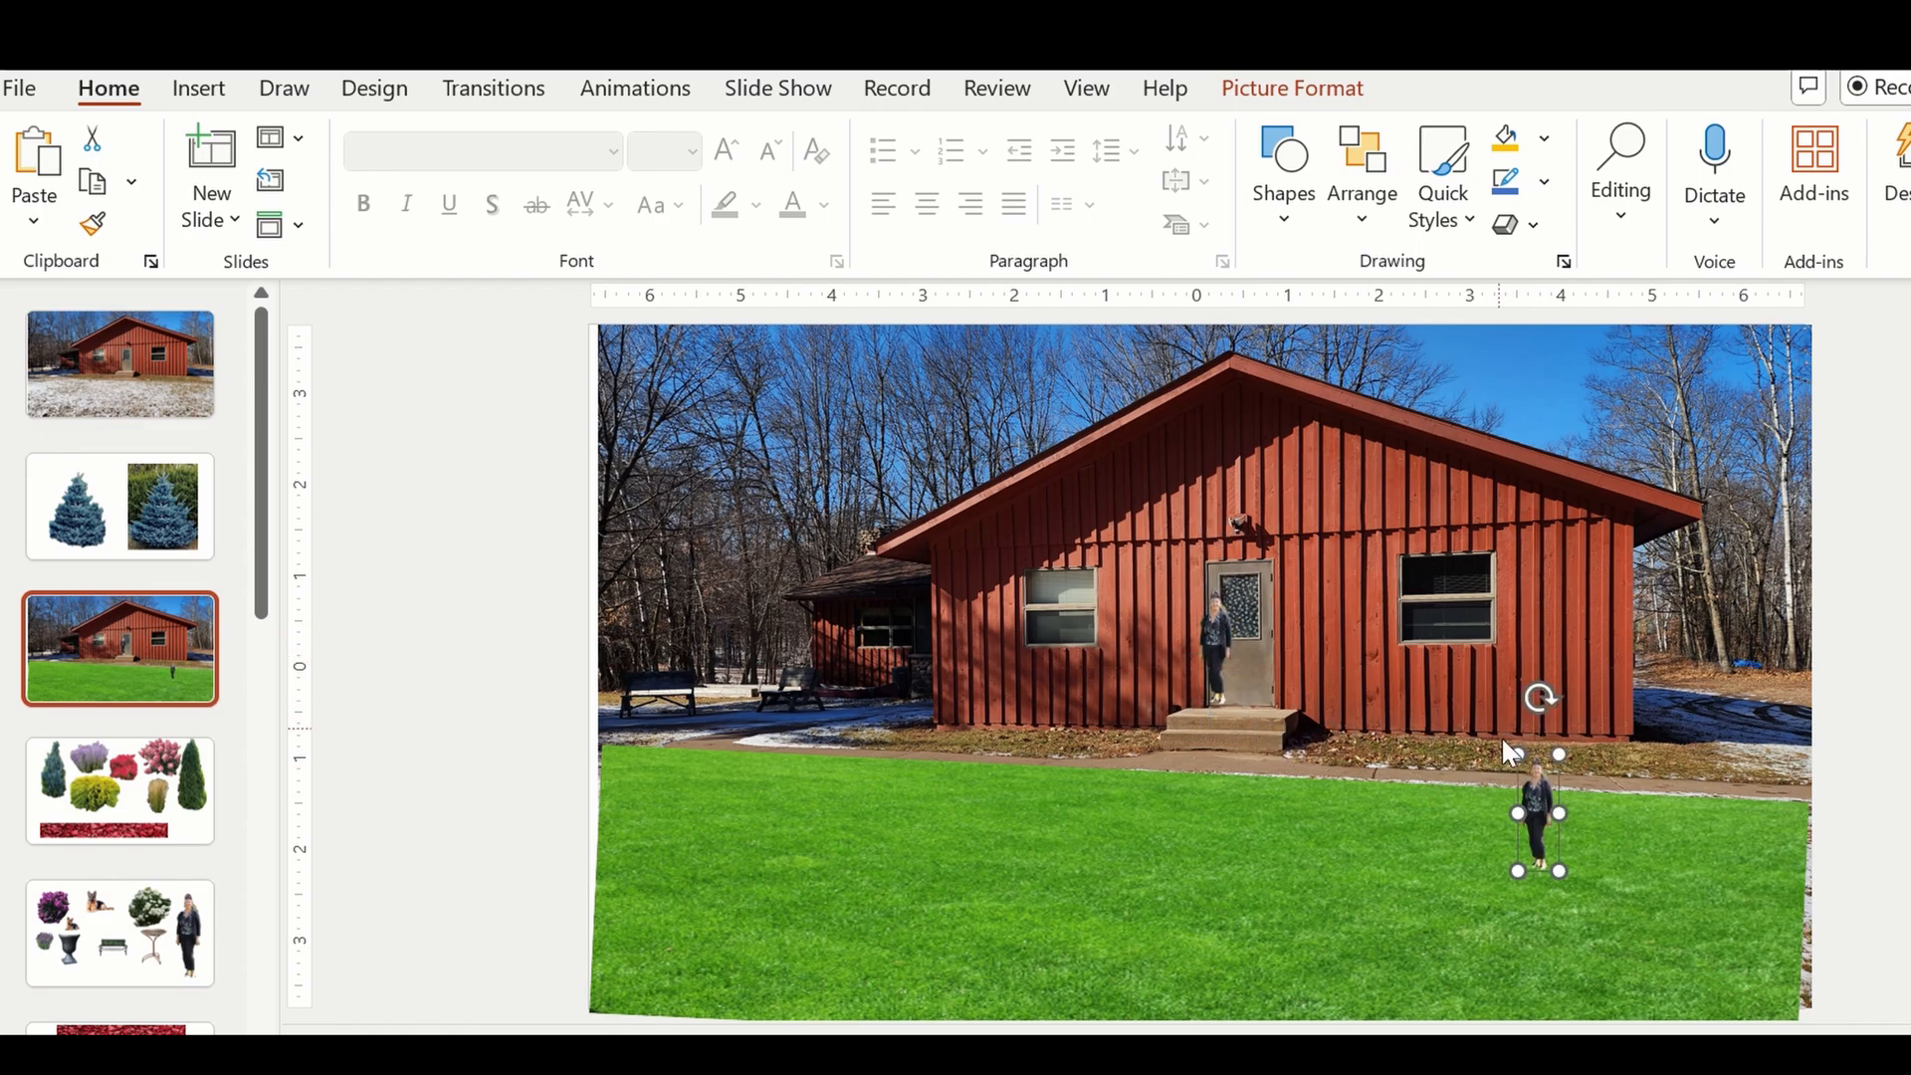
# Enlarge the second woman's cut-out to foreground size and place her over the photo's right edge, partly off the slide.
pyautogui.click(1506, 743)
pyautogui.click(1536, 802)
pyautogui.moveTo(1518, 756); pyautogui.dragTo(1410, 430)
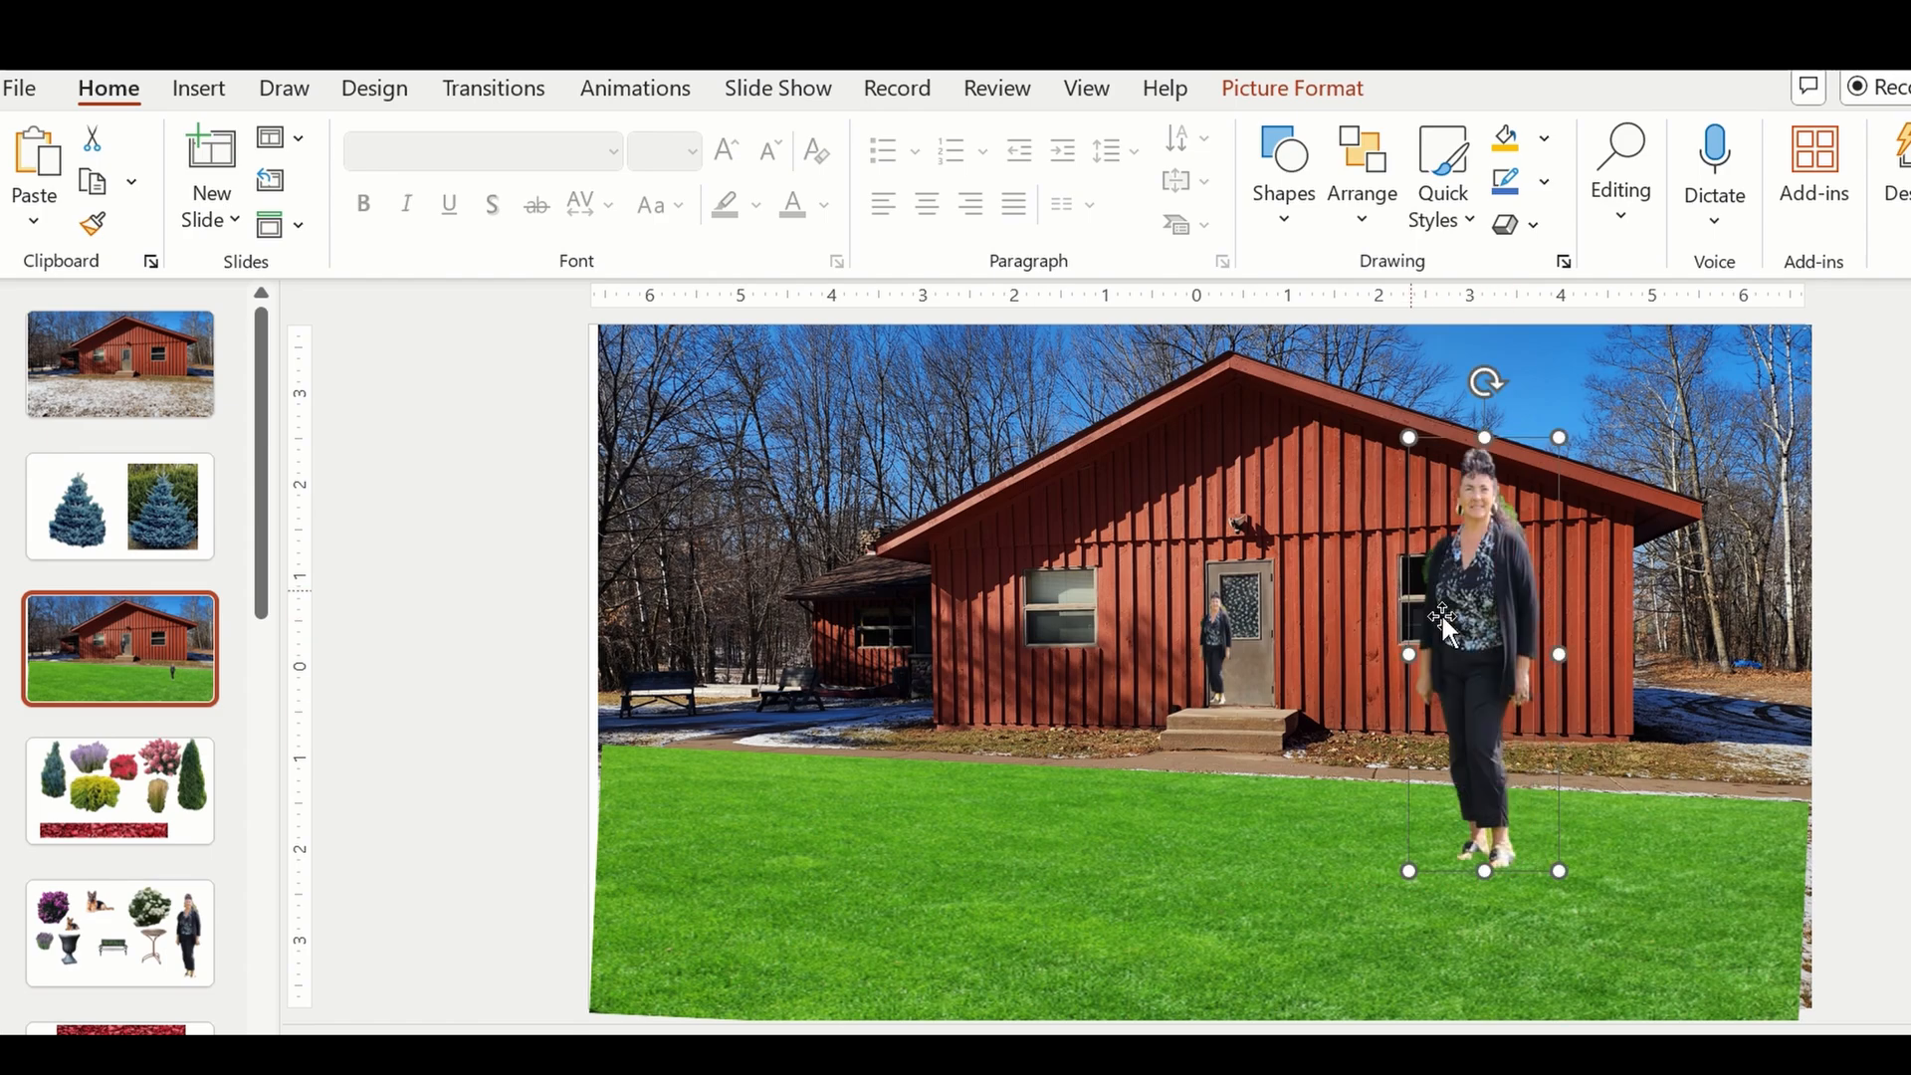
pyautogui.moveTo(1489, 652); pyautogui.dragTo(1665, 760)
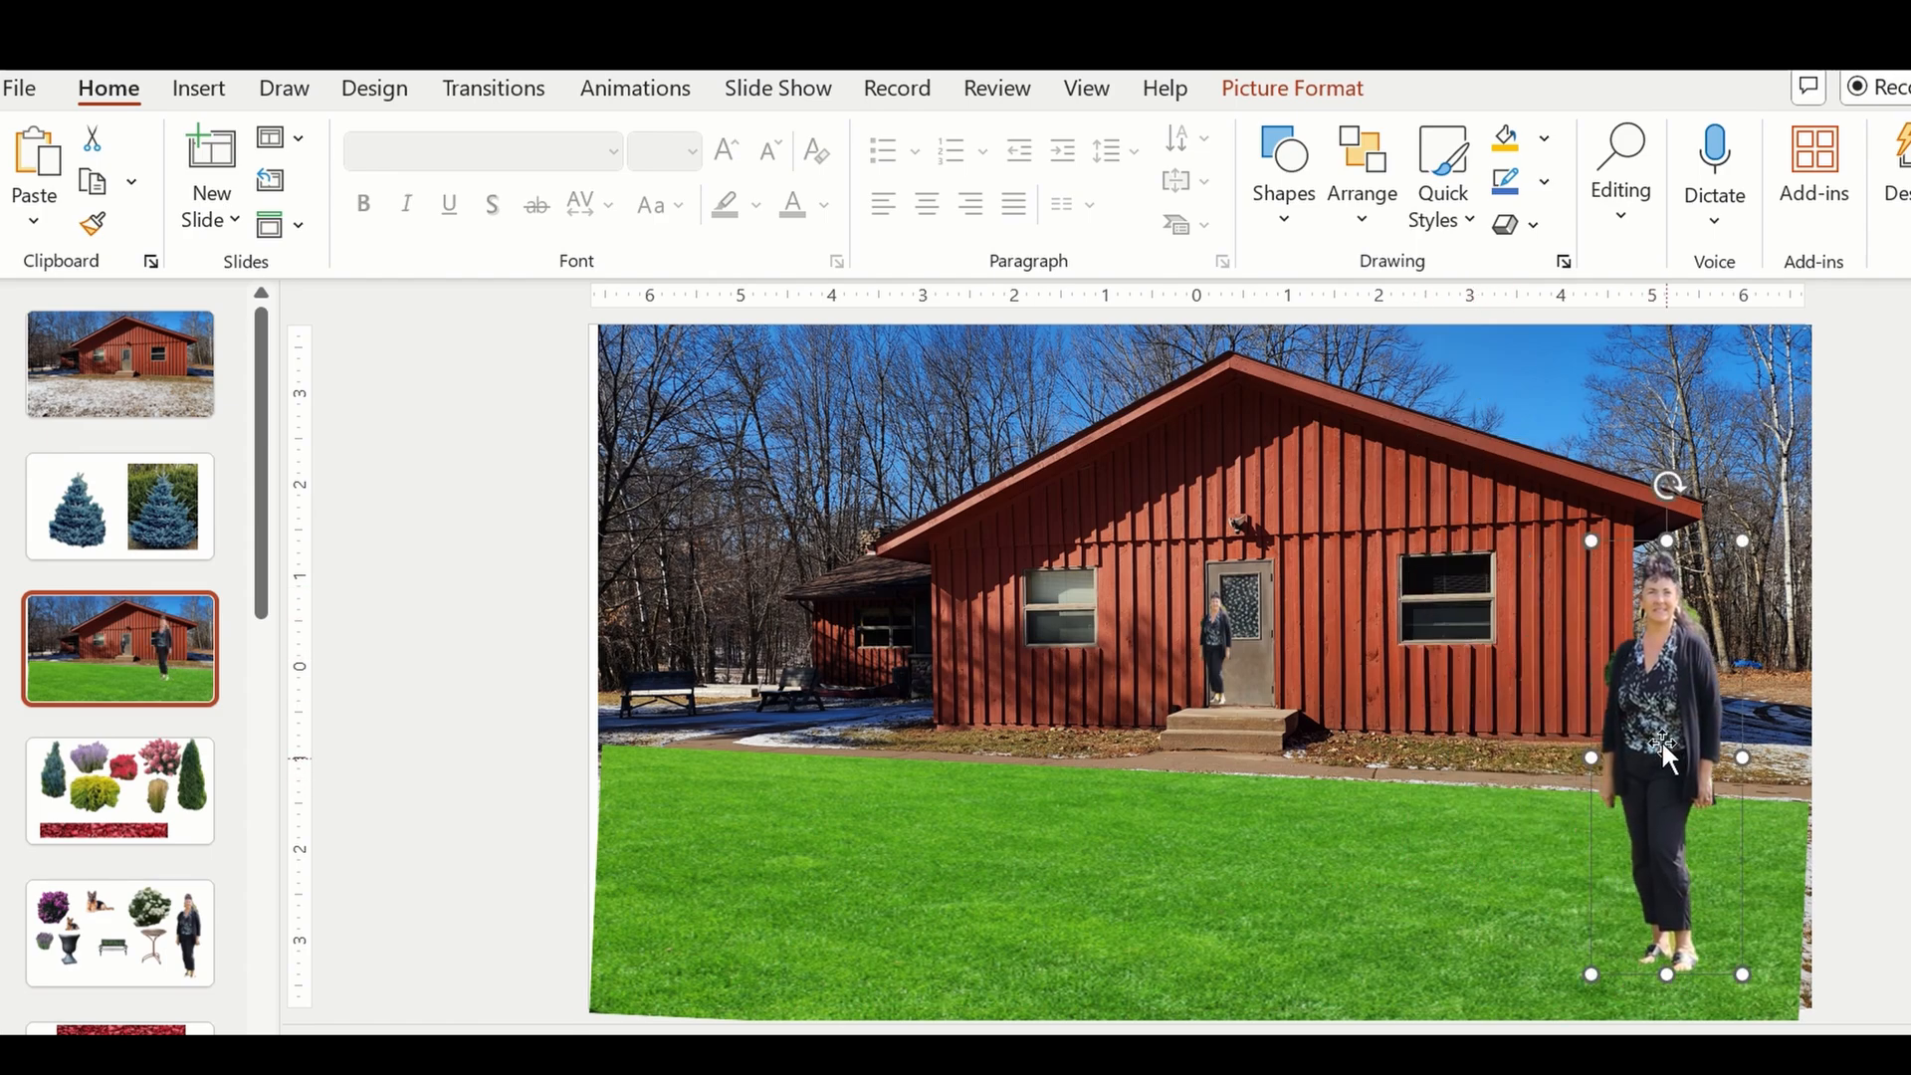
pyautogui.moveTo(1587, 539); pyautogui.dragTo(1572, 409)
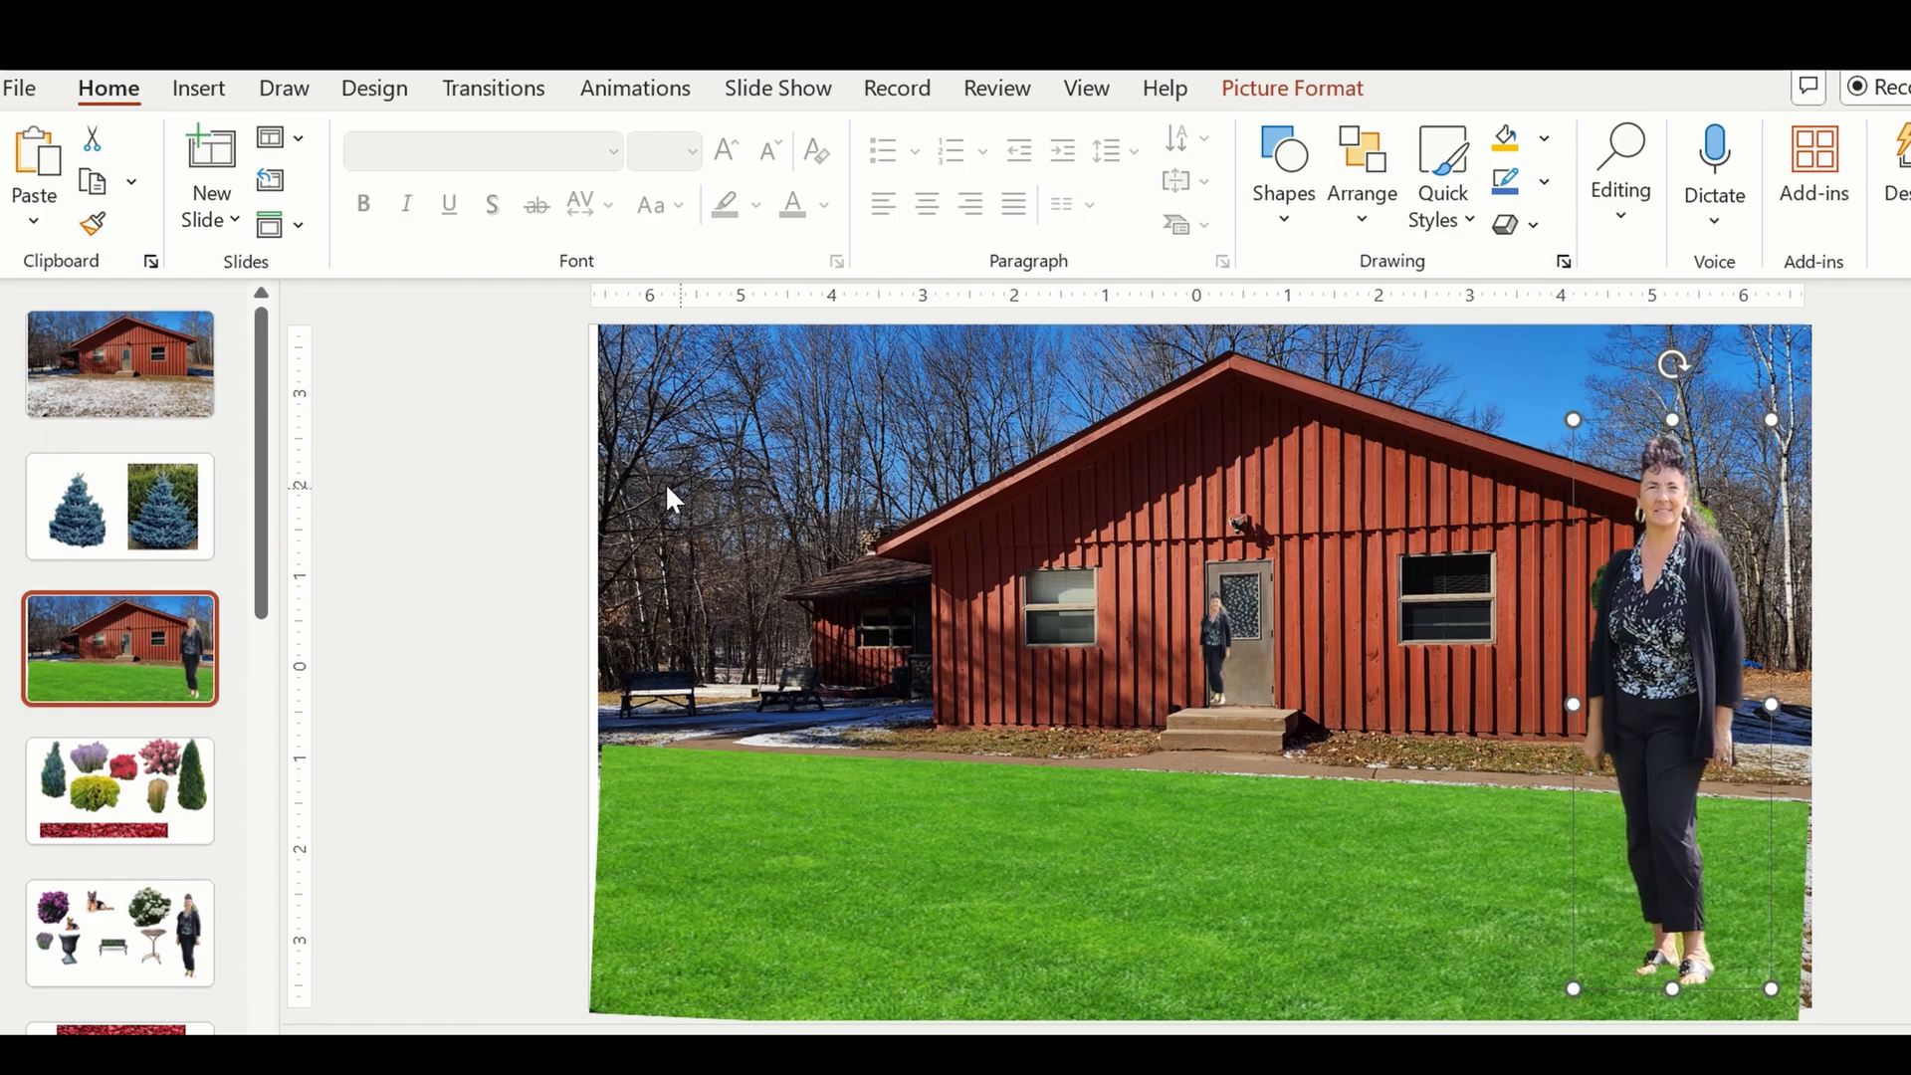
pyautogui.click(496, 502)
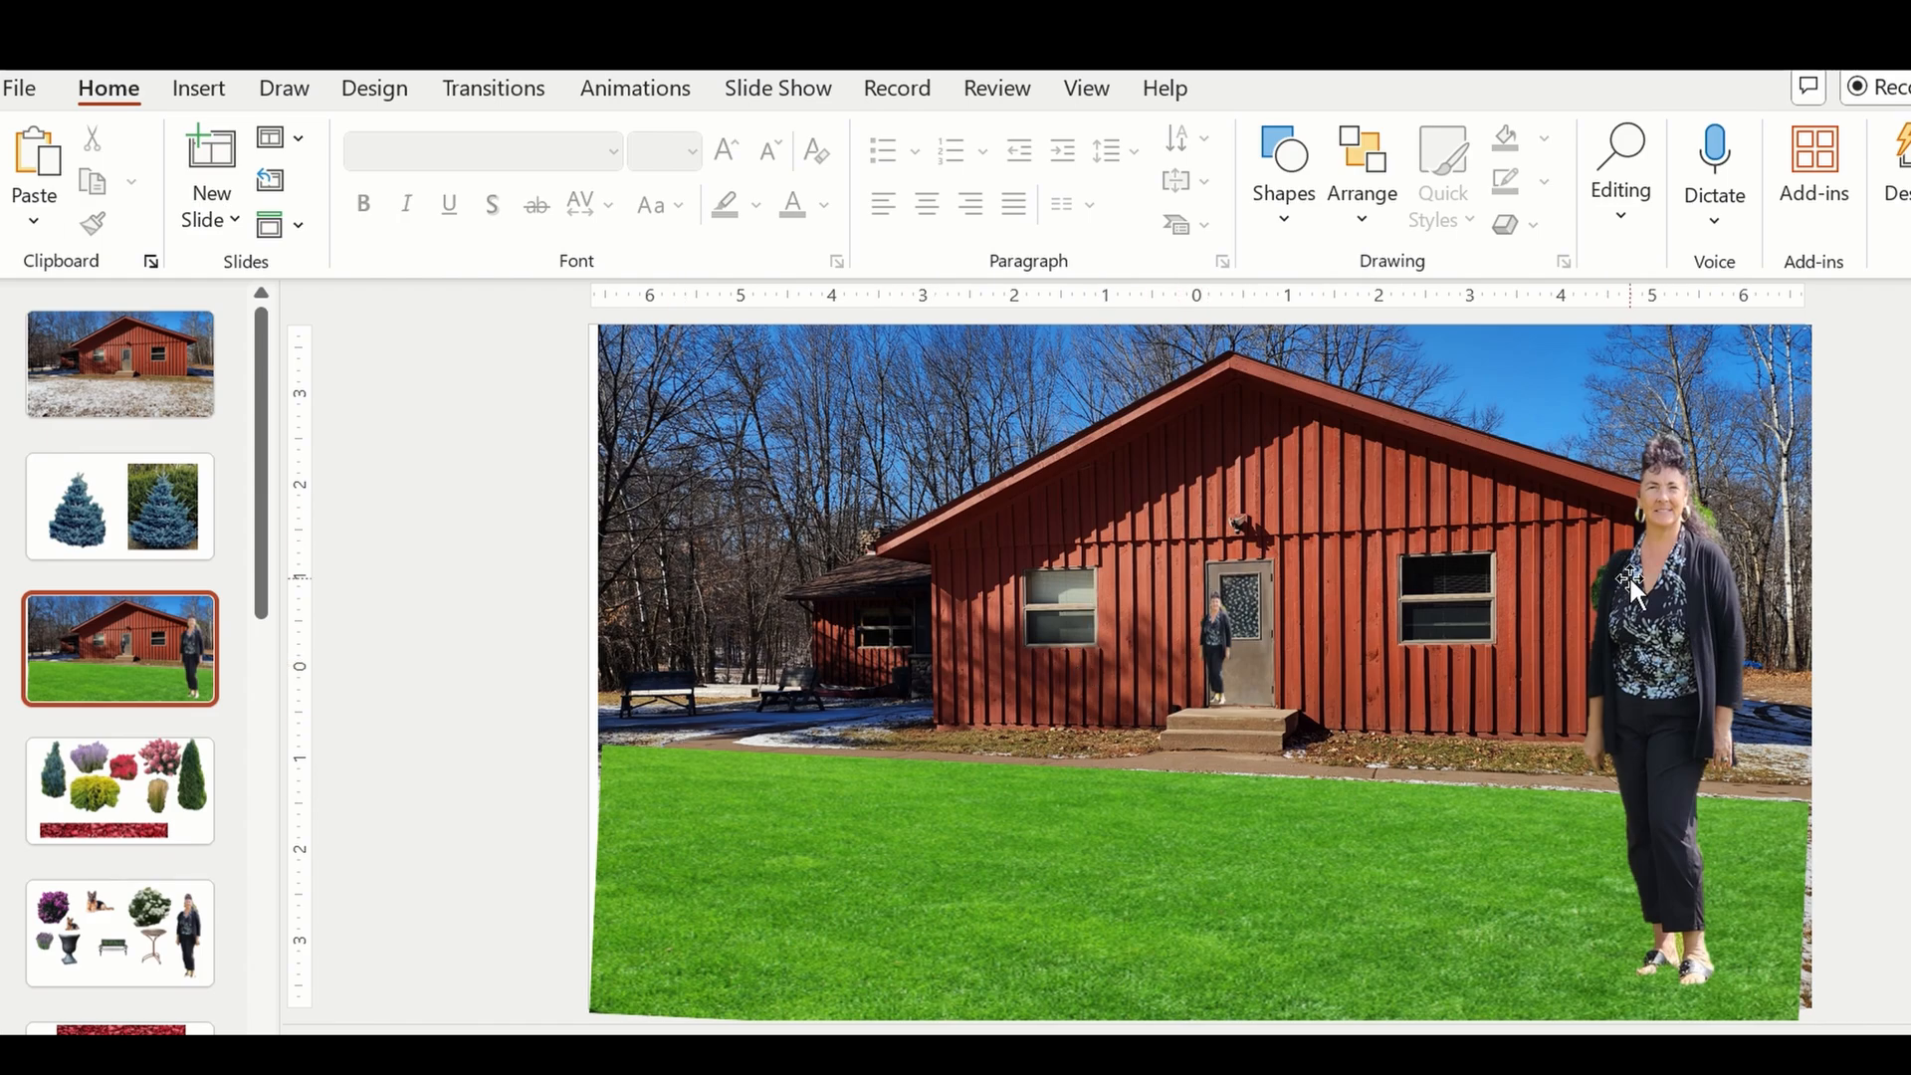
pyautogui.moveTo(1628, 575); pyautogui.dragTo(1750, 599)
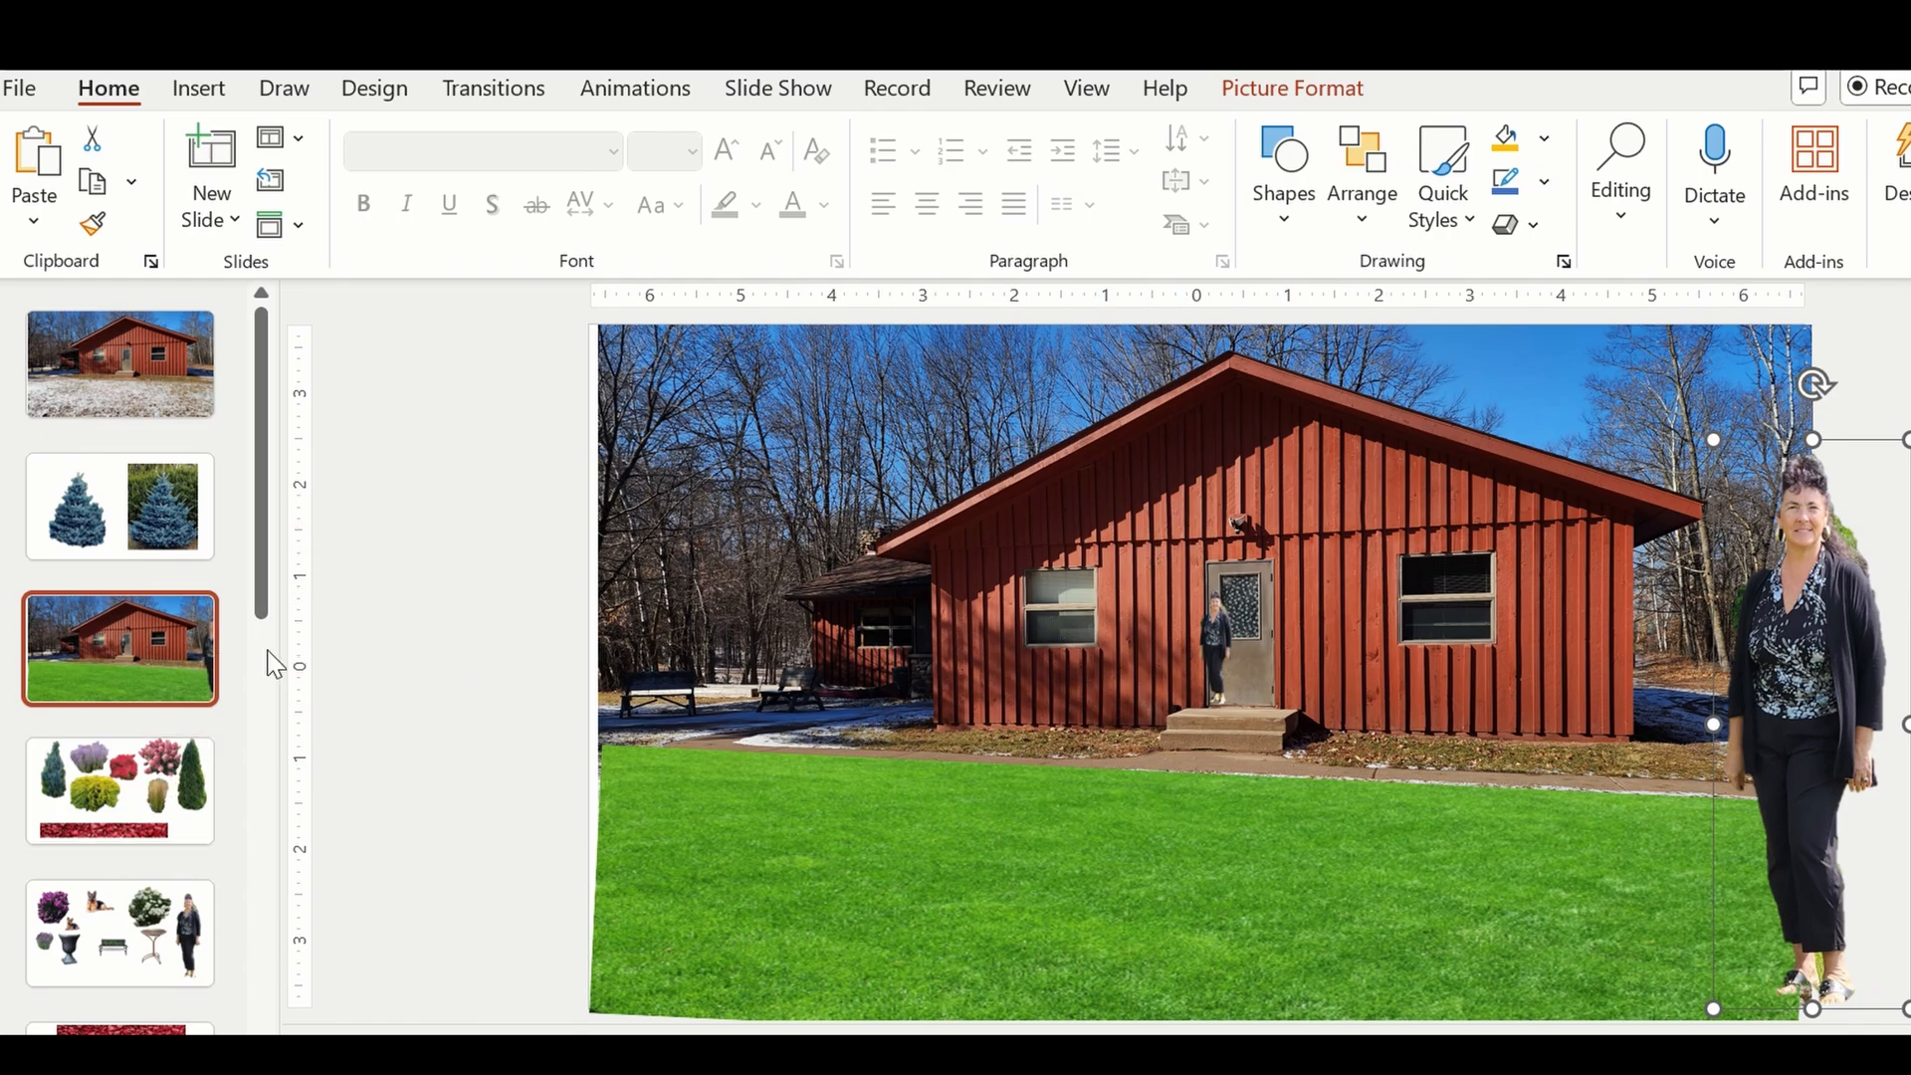
# Copy the tall green conical evergreen from the fourth slide and paste it onto the house slide.
pyautogui.click(164, 800)
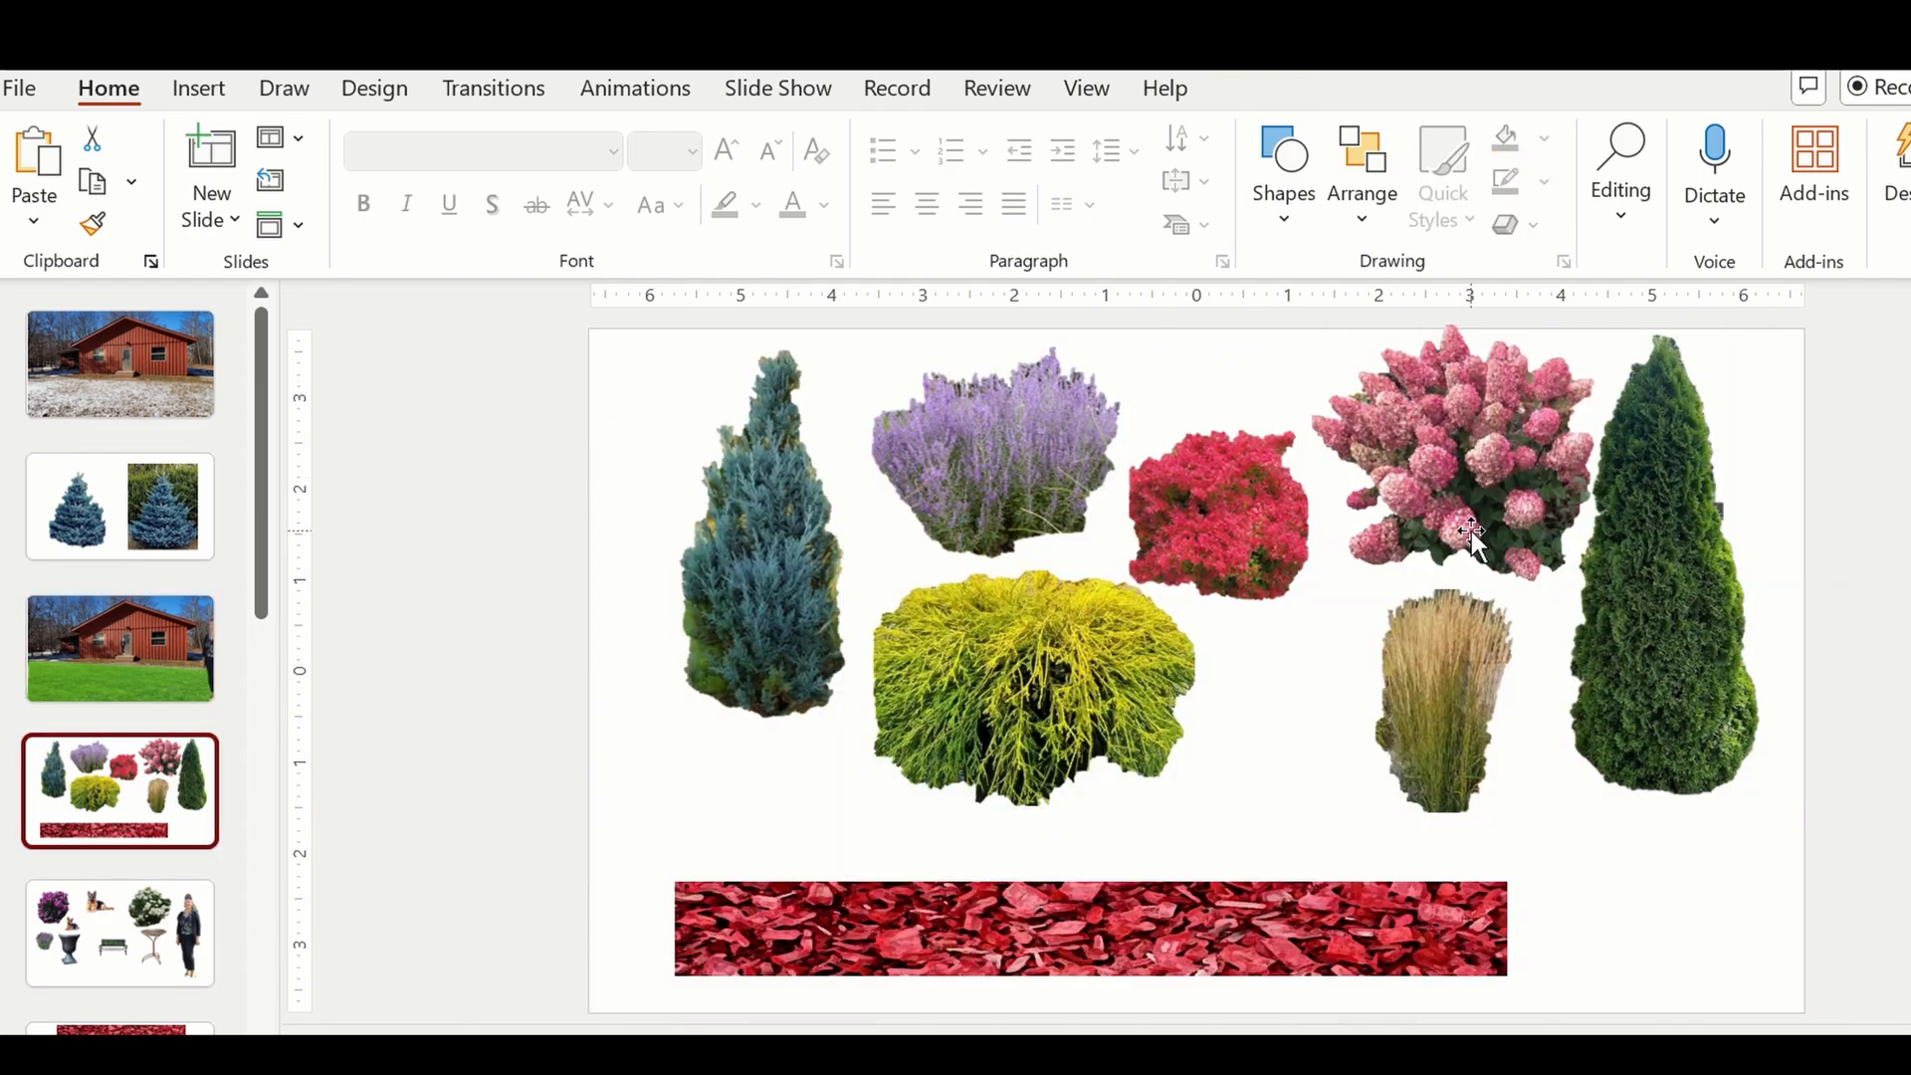
pyautogui.click(1616, 653)
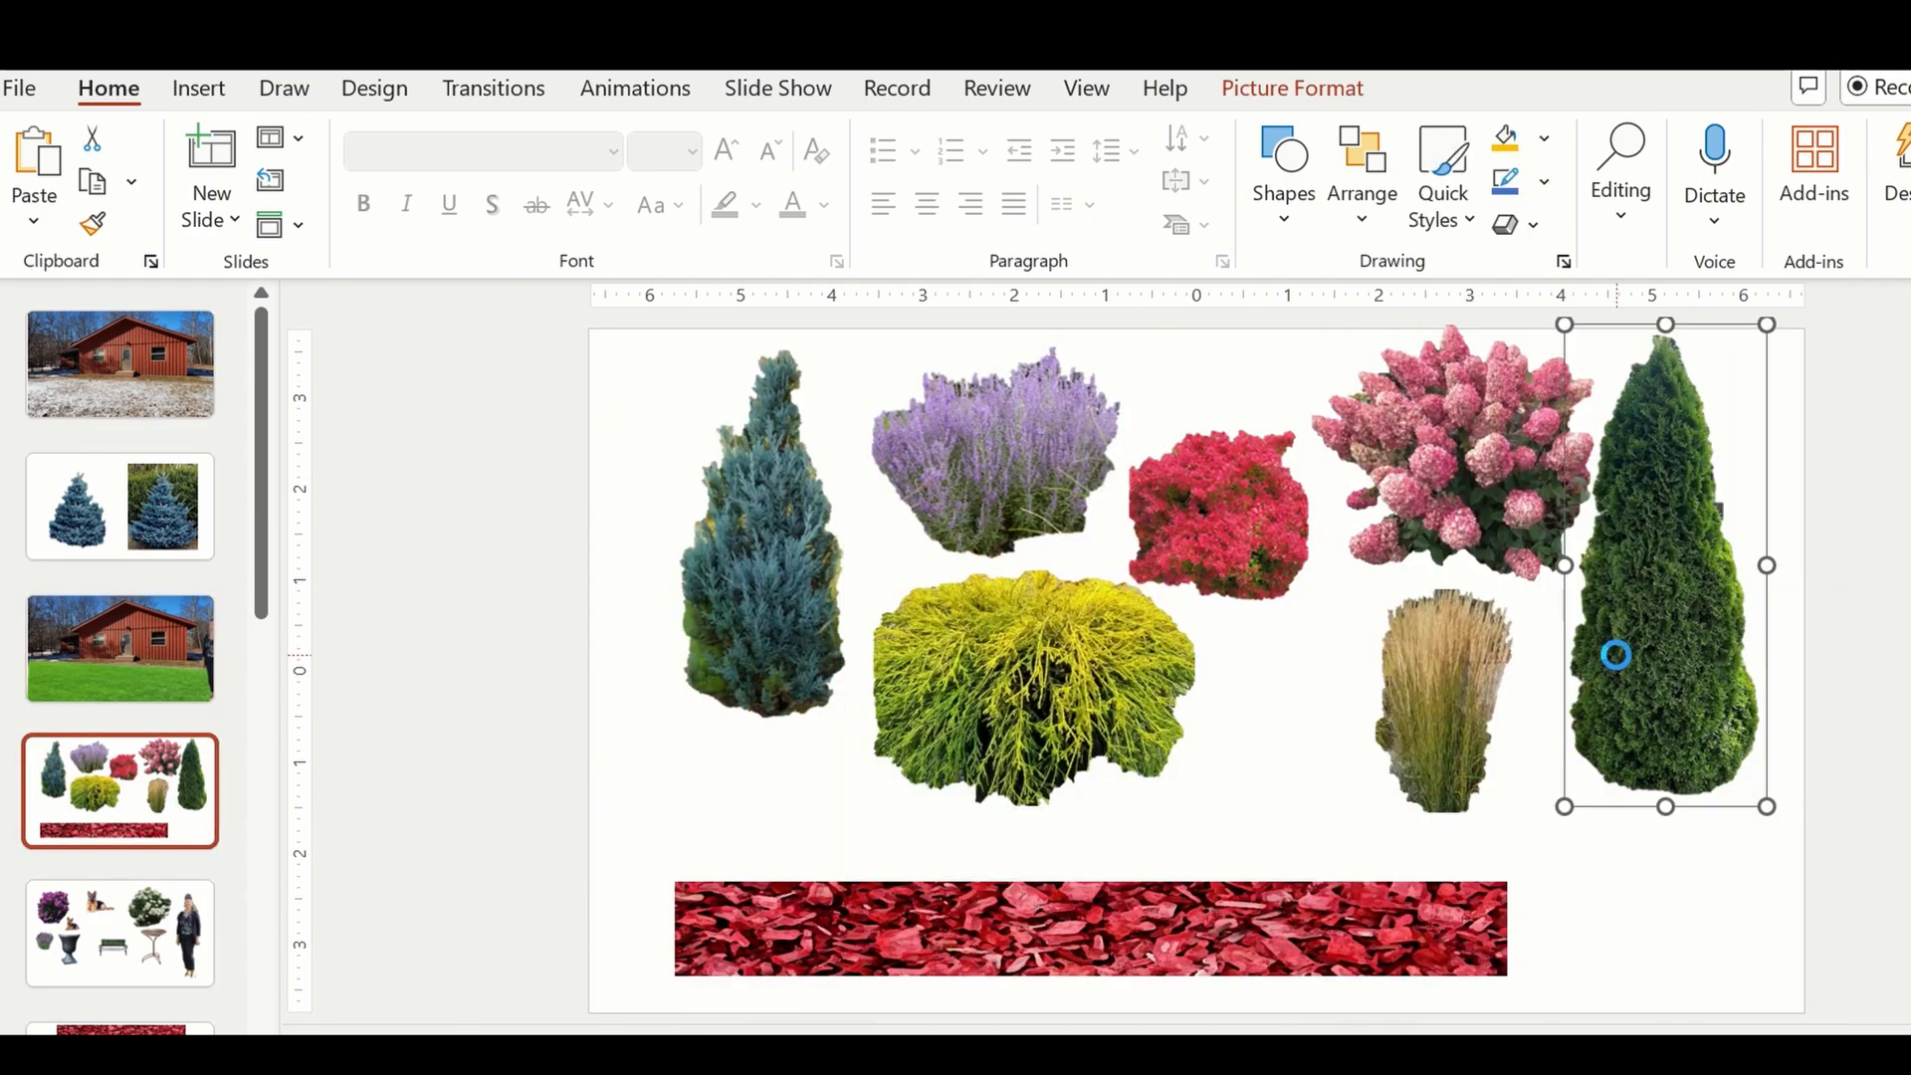
pyautogui.click(165, 659)
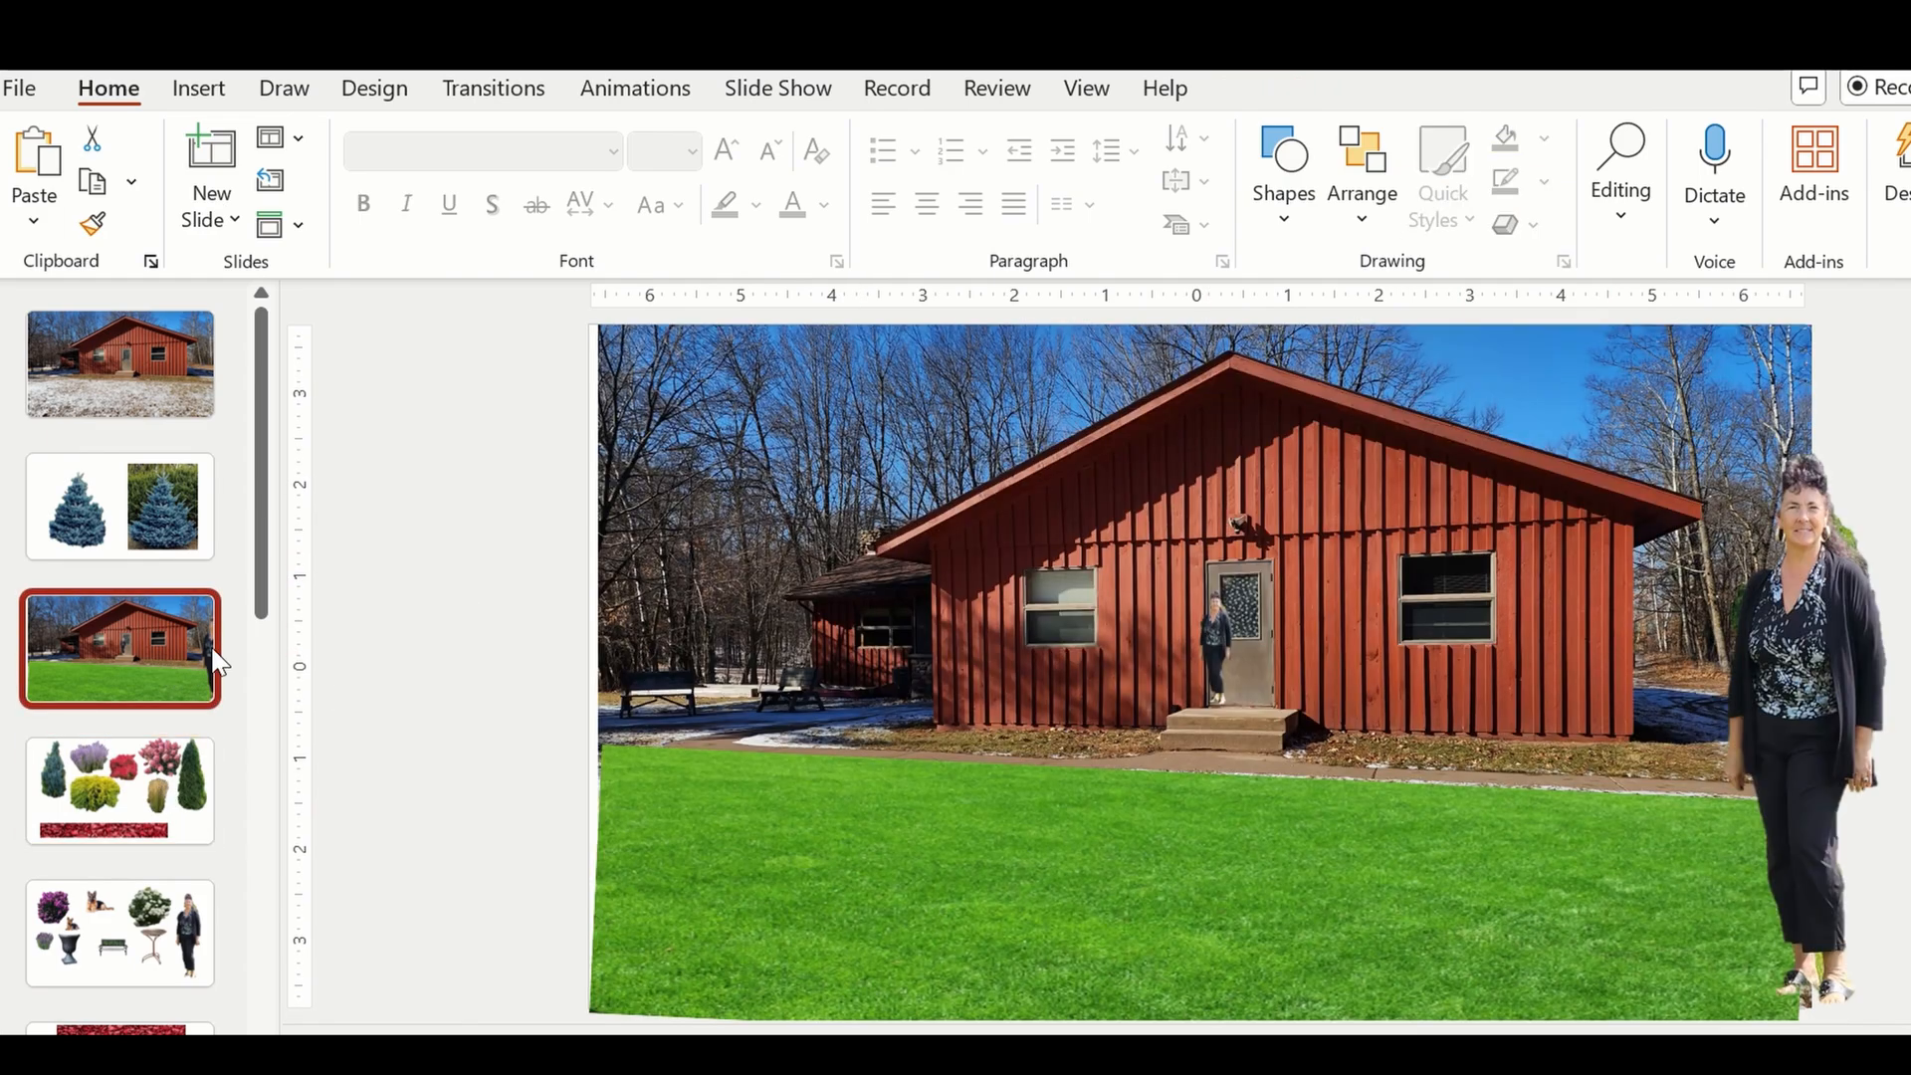
pyautogui.click(1115, 657)
pyautogui.rightClick(1116, 659)
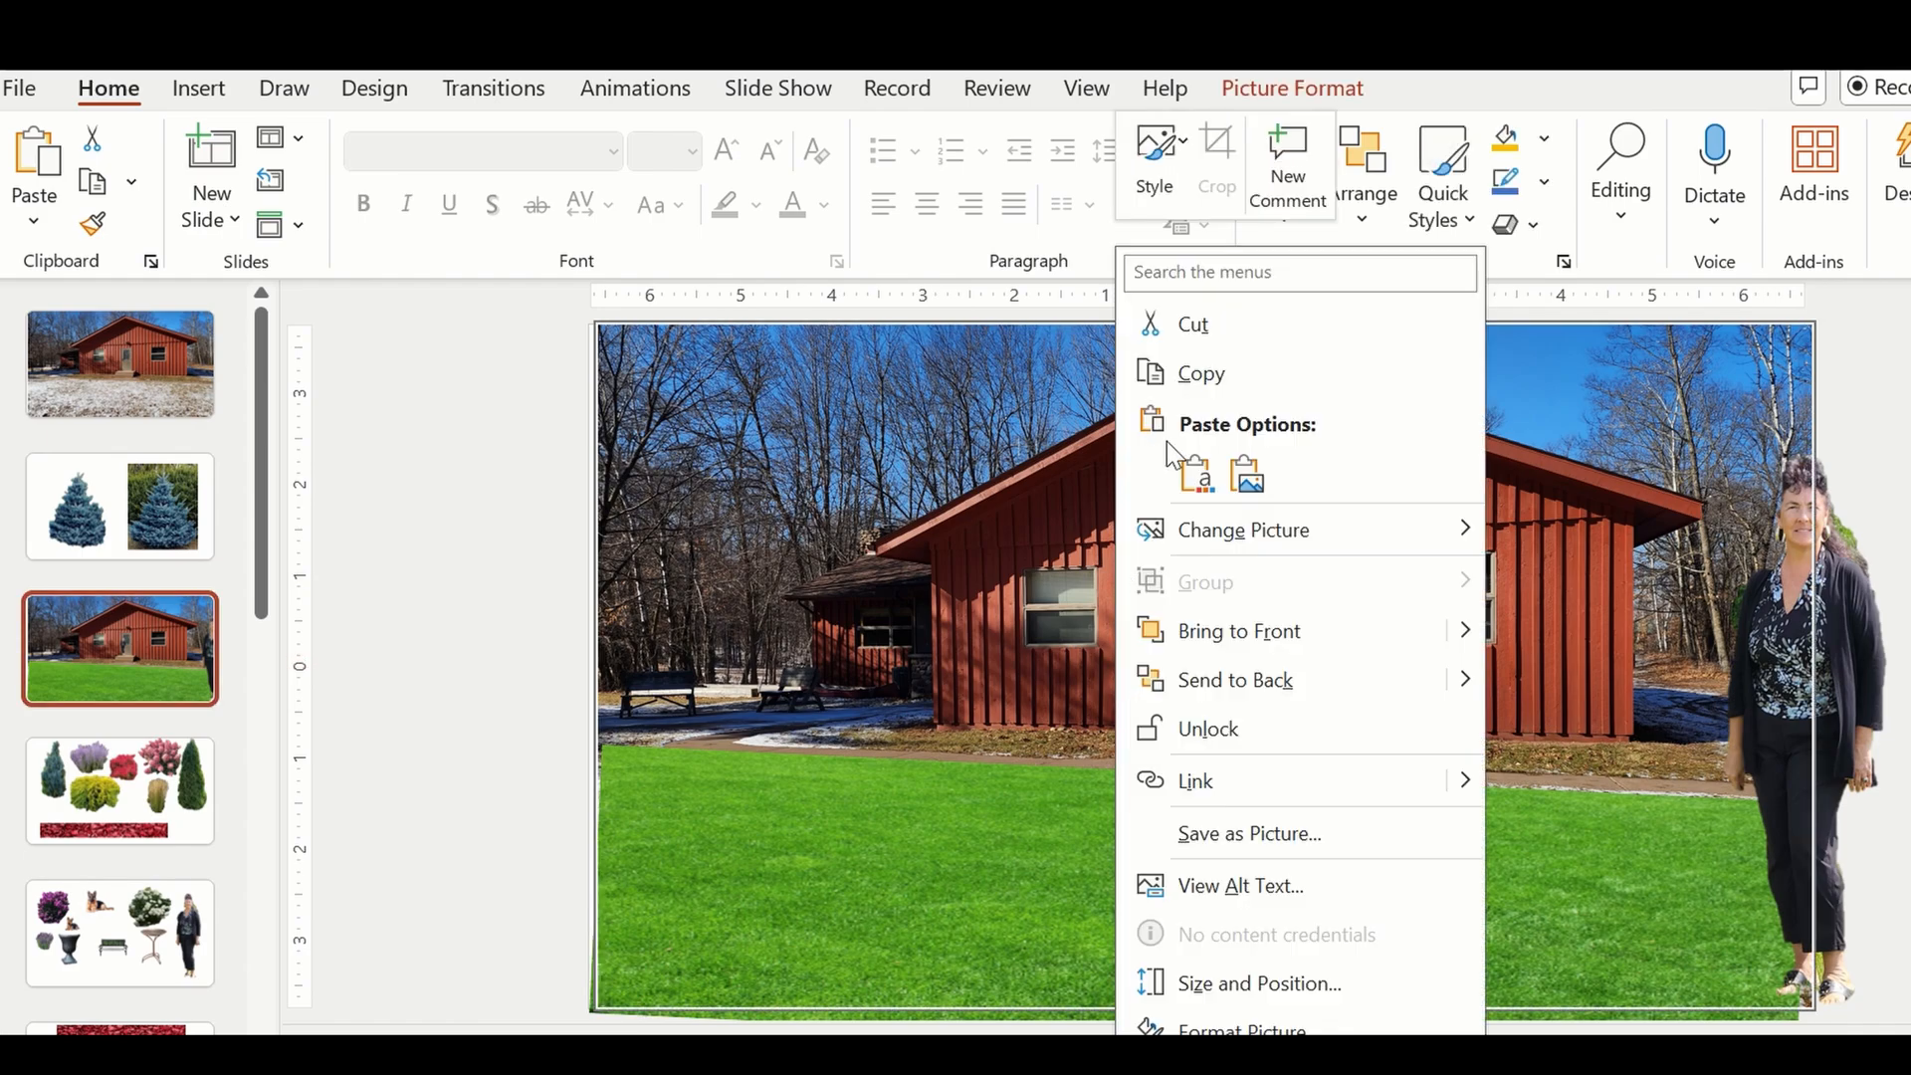
pyautogui.click(1198, 468)
# Scale the evergreen down to reach just below the roofline and stand it against the wall at the front step's left side.
pyautogui.moveTo(1653, 617); pyautogui.dragTo(1084, 671)
pyautogui.moveTo(1213, 373); pyautogui.dragTo(1141, 554)
pyautogui.moveTo(1093, 685); pyautogui.dragTo(1129, 597)
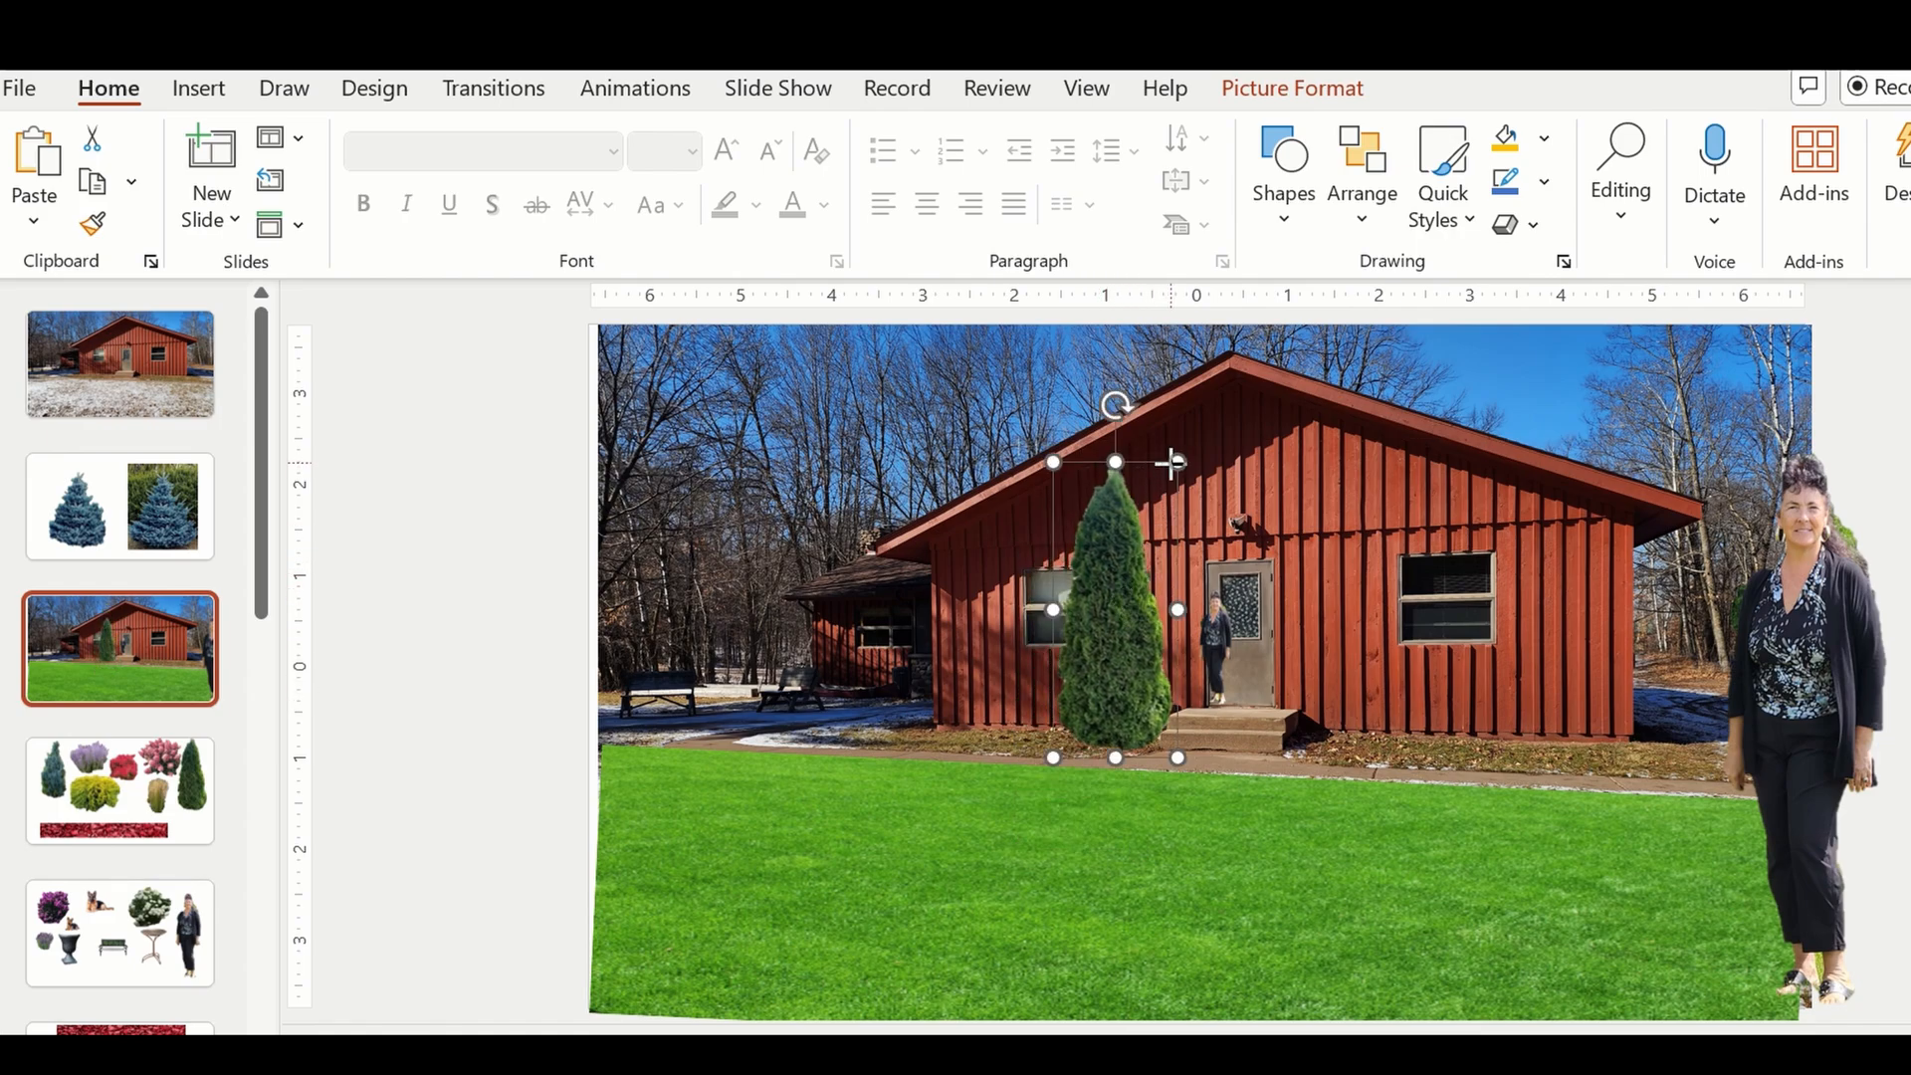
pyautogui.moveTo(1172, 461); pyautogui.dragTo(1151, 524)
pyautogui.moveTo(1103, 601); pyautogui.dragTo(1128, 609)
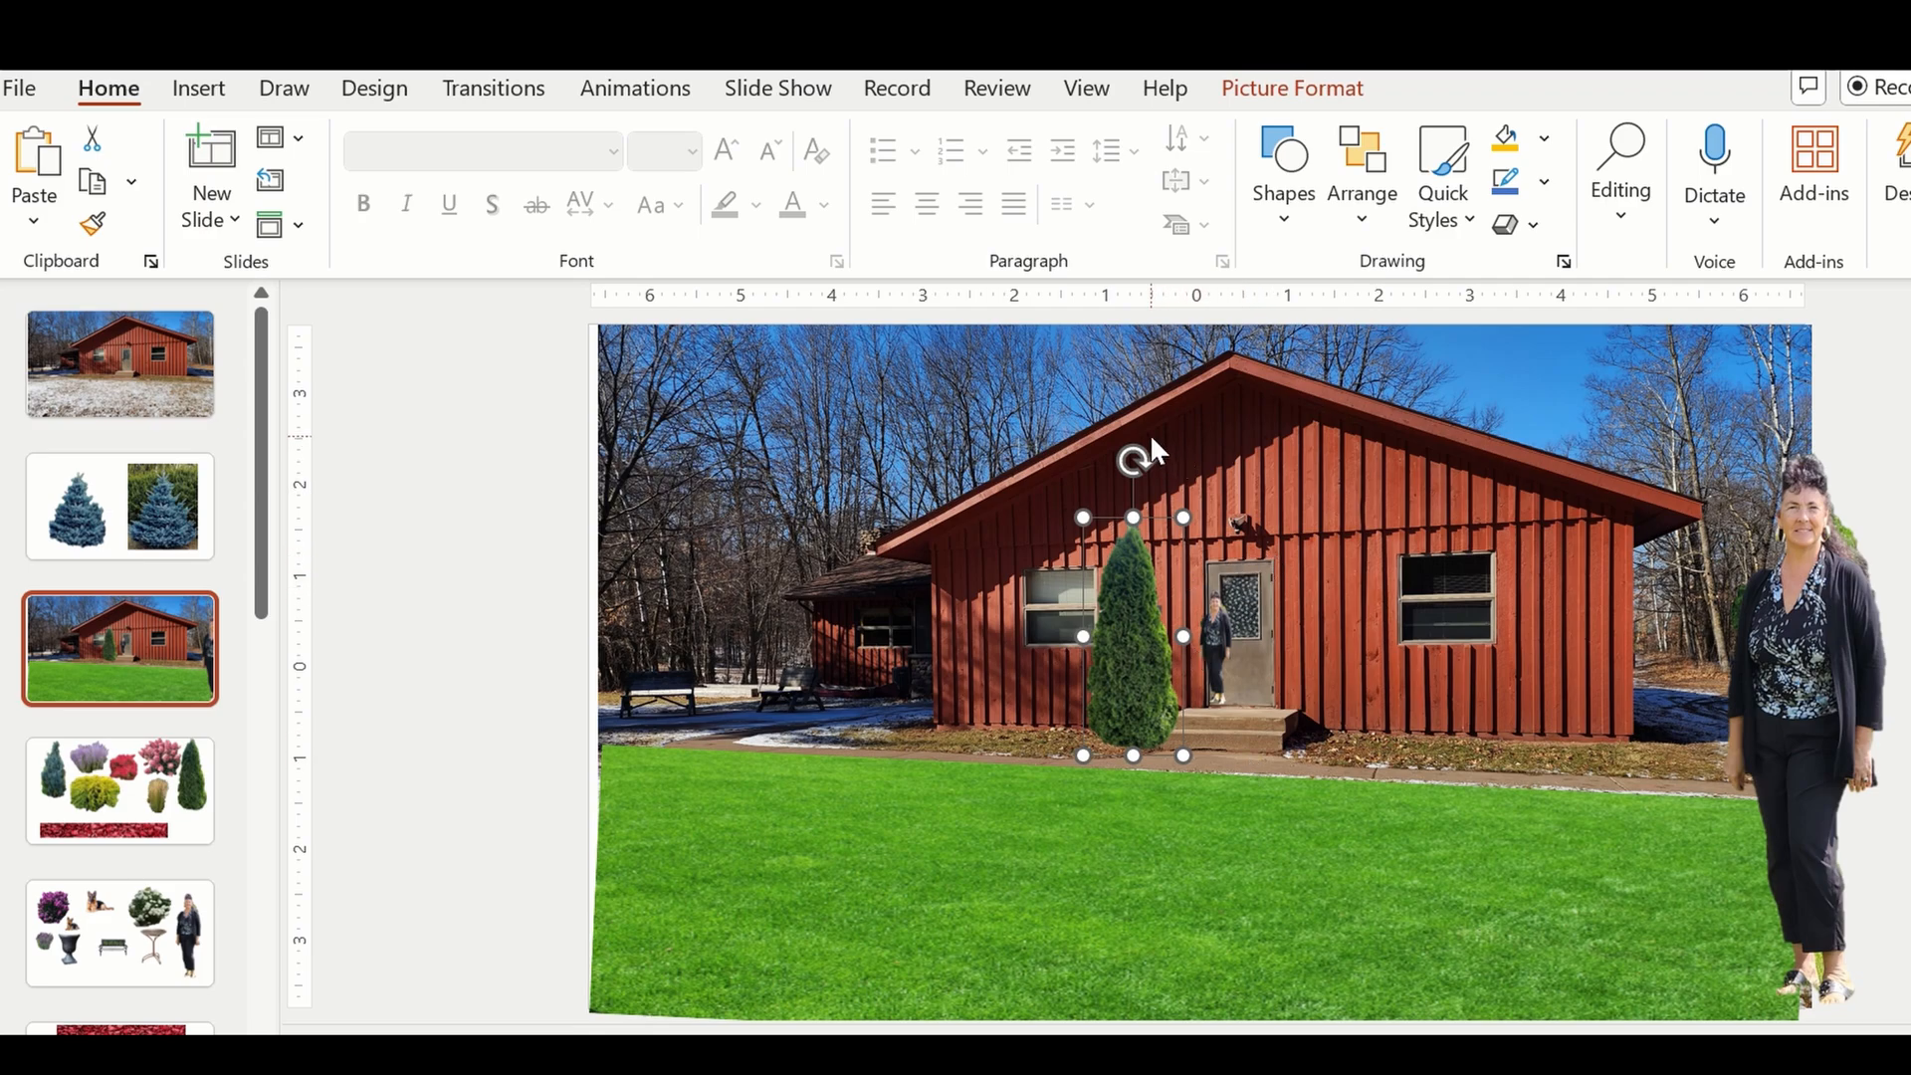
pyautogui.moveTo(1083, 517); pyautogui.dragTo(1066, 498)
pyautogui.moveTo(1126, 589); pyautogui.dragTo(1125, 594)
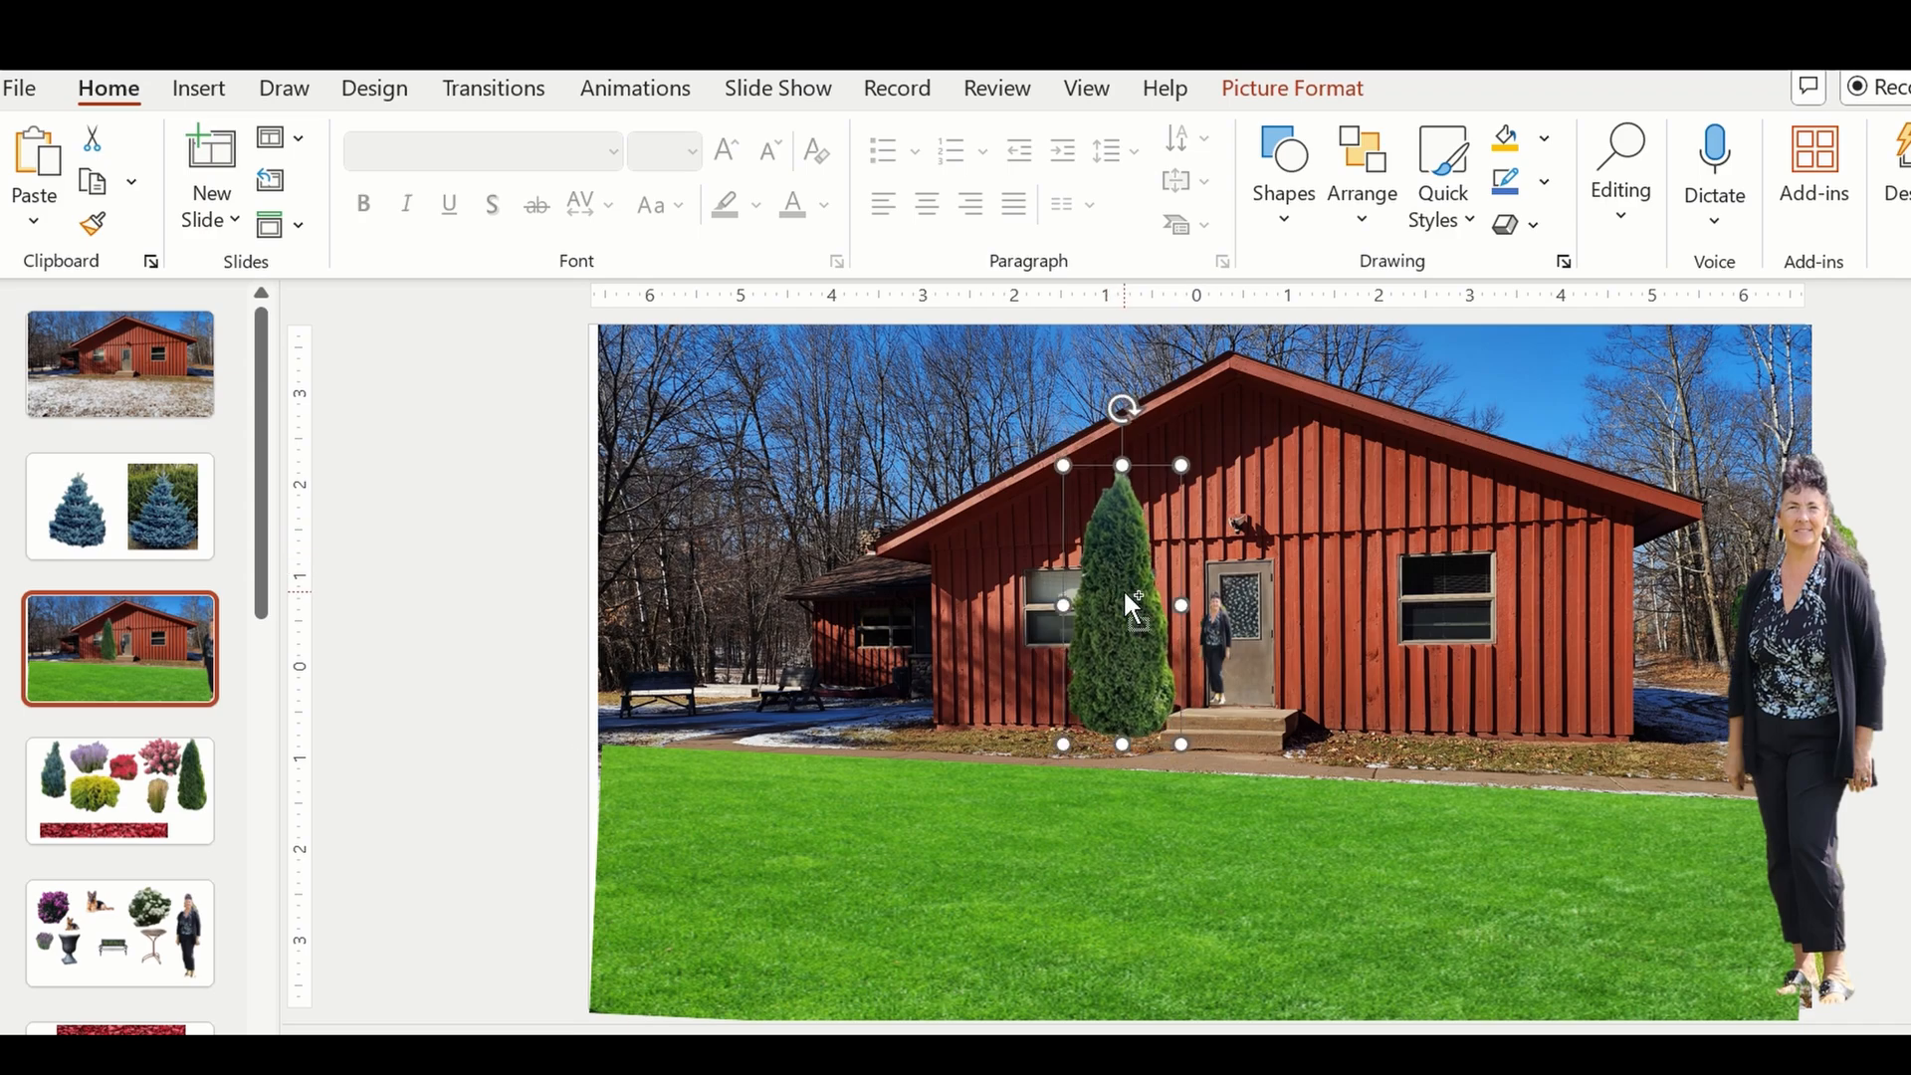
# Duplicate the evergreen and place the copy at the same height on the right side of the front door.
pyautogui.hotkey('ctrl', 'c')
pyautogui.hotkey('ctrl', 'v')
pyautogui.moveTo(1131, 631); pyautogui.dragTo(1340, 618)
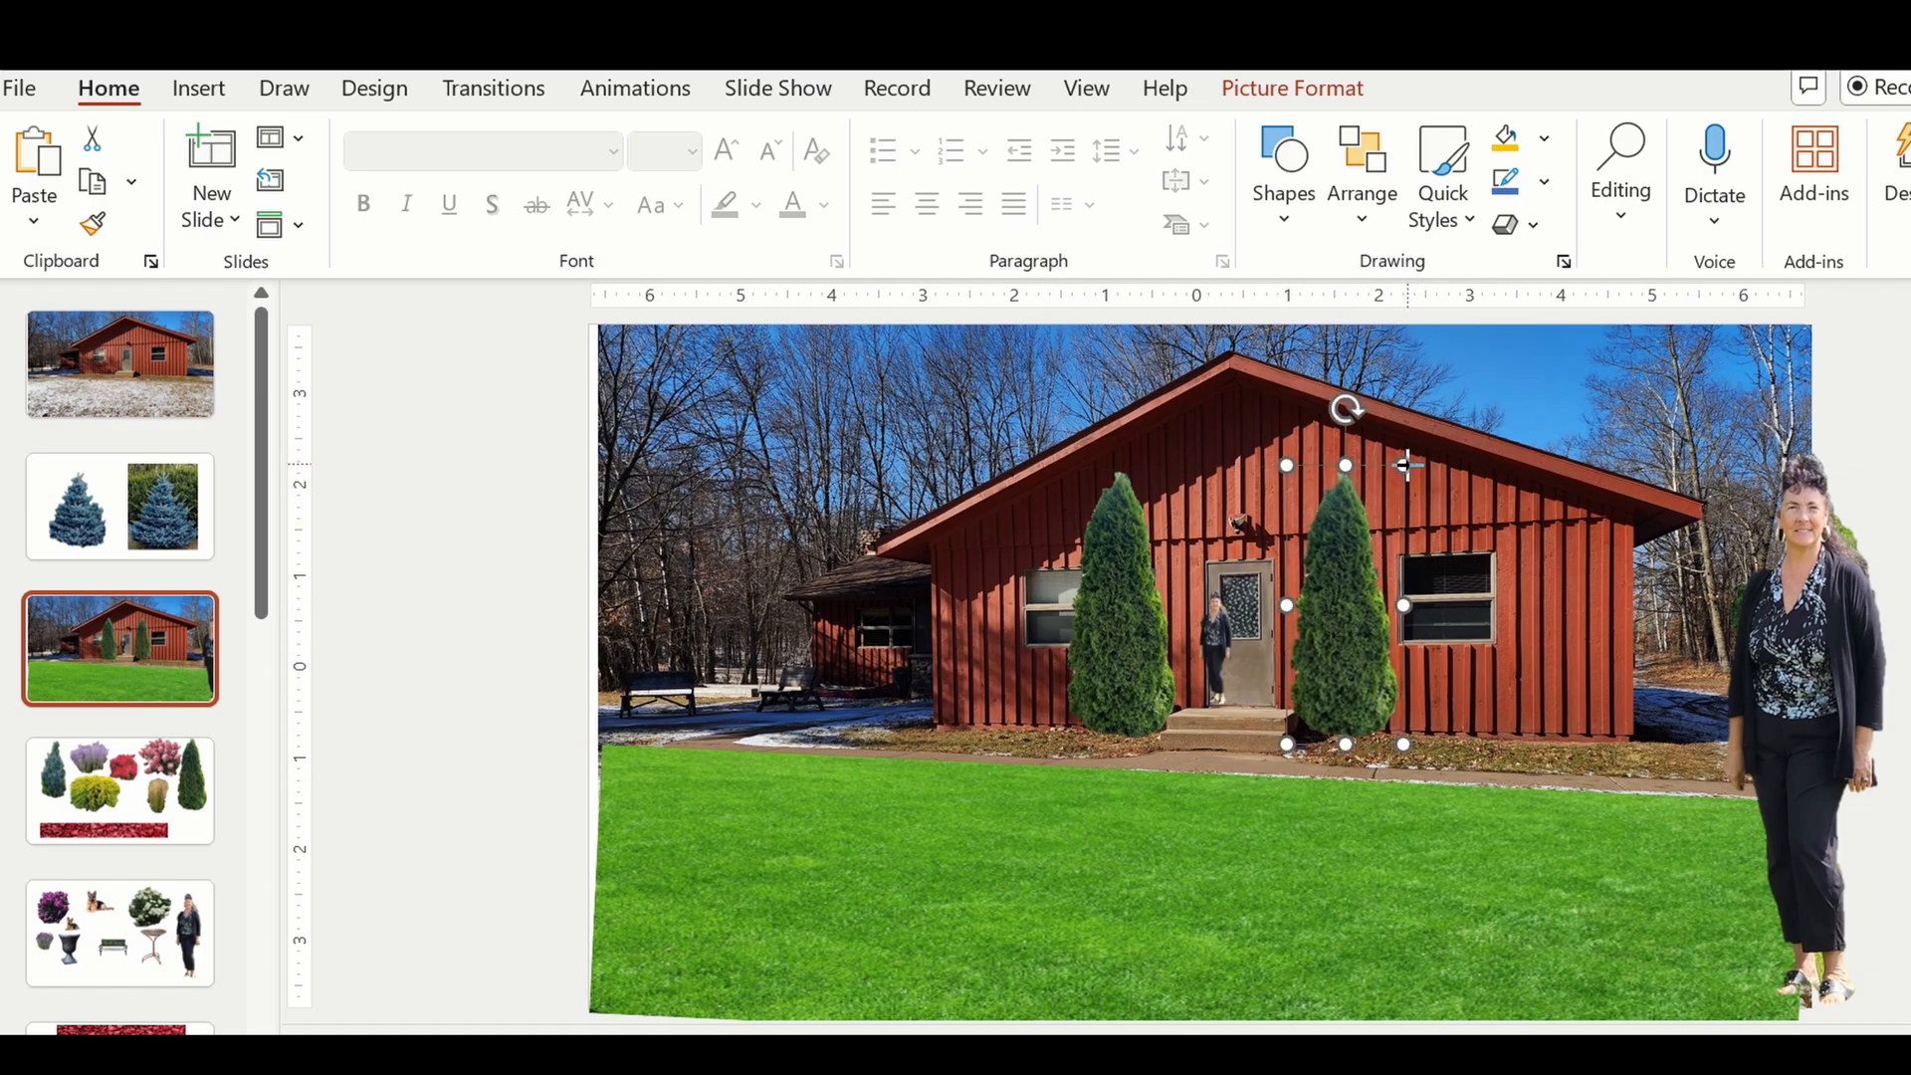
pyautogui.moveTo(1404, 459); pyautogui.dragTo(1404, 464)
pyautogui.click(1055, 840)
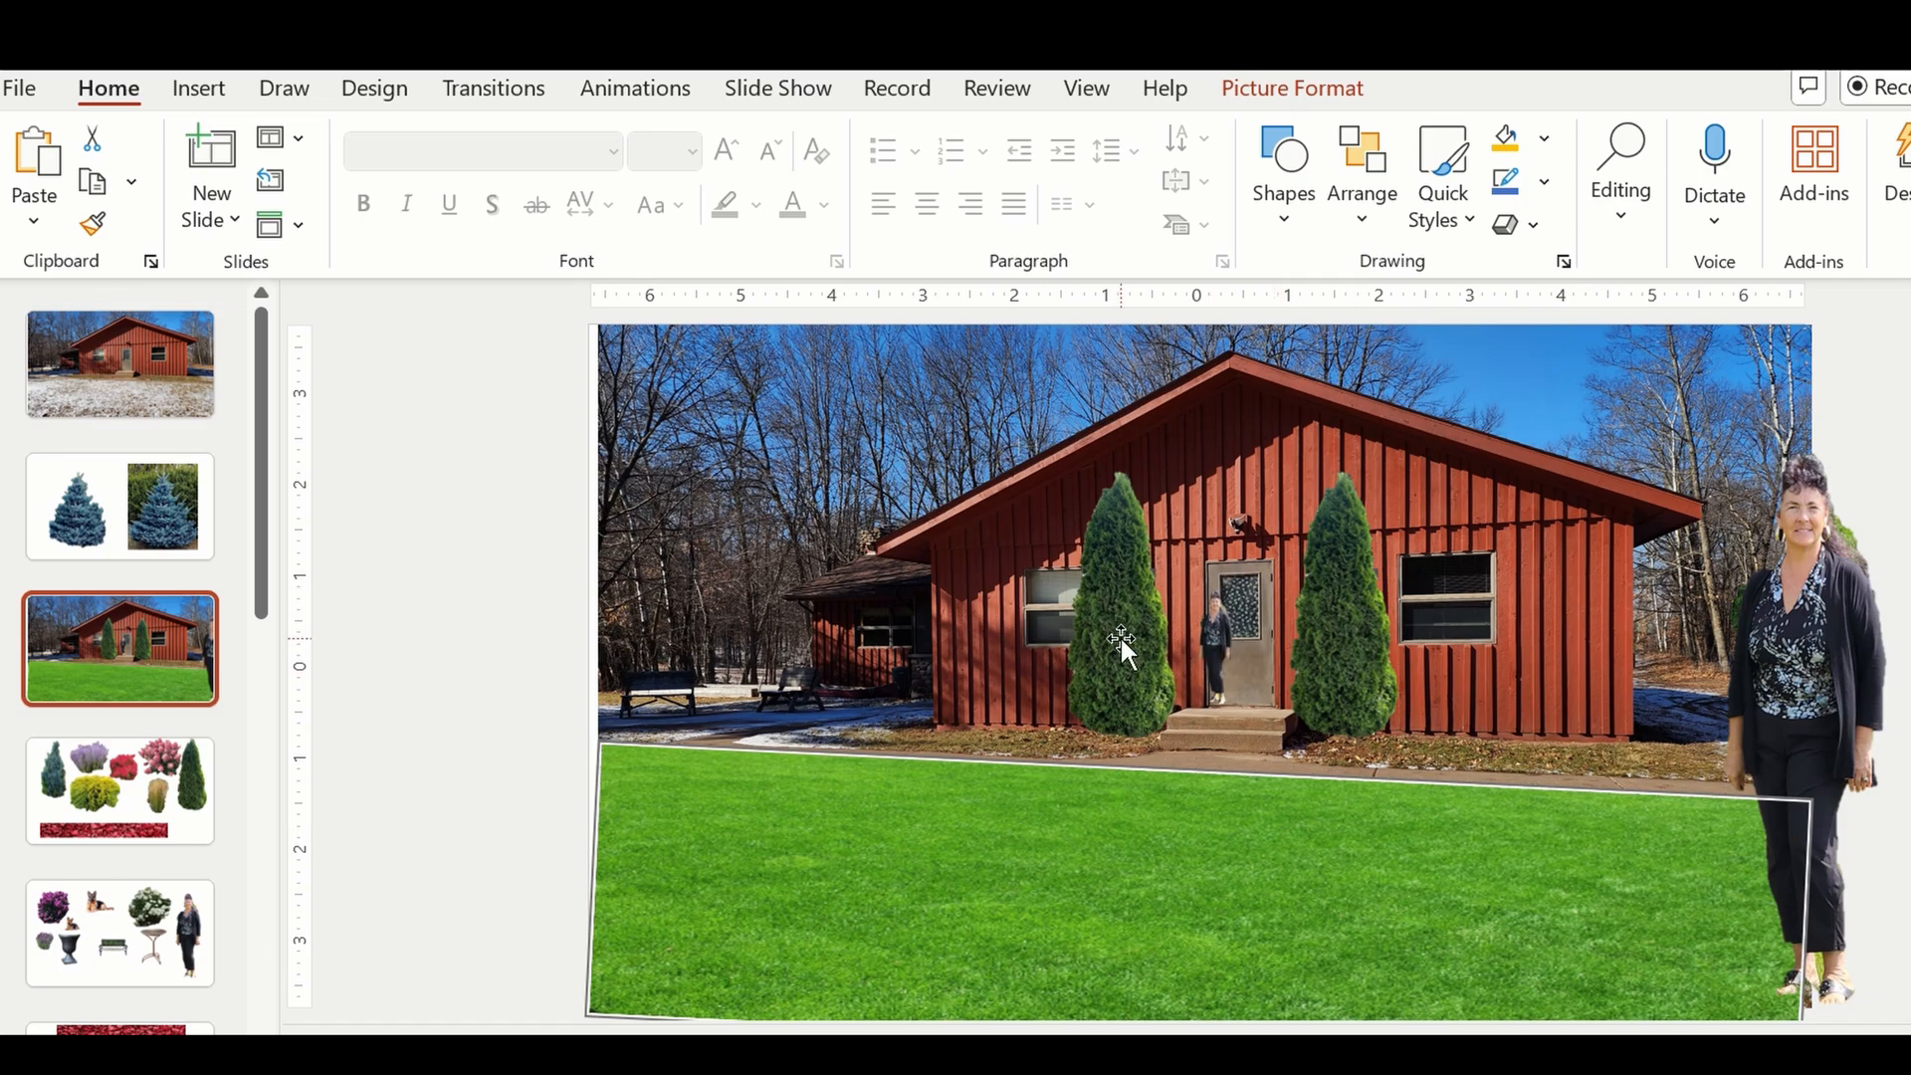
# Try the left evergreen at about door height, standing close beside the front step.
pyautogui.moveTo(1120, 635); pyautogui.dragTo(1130, 645)
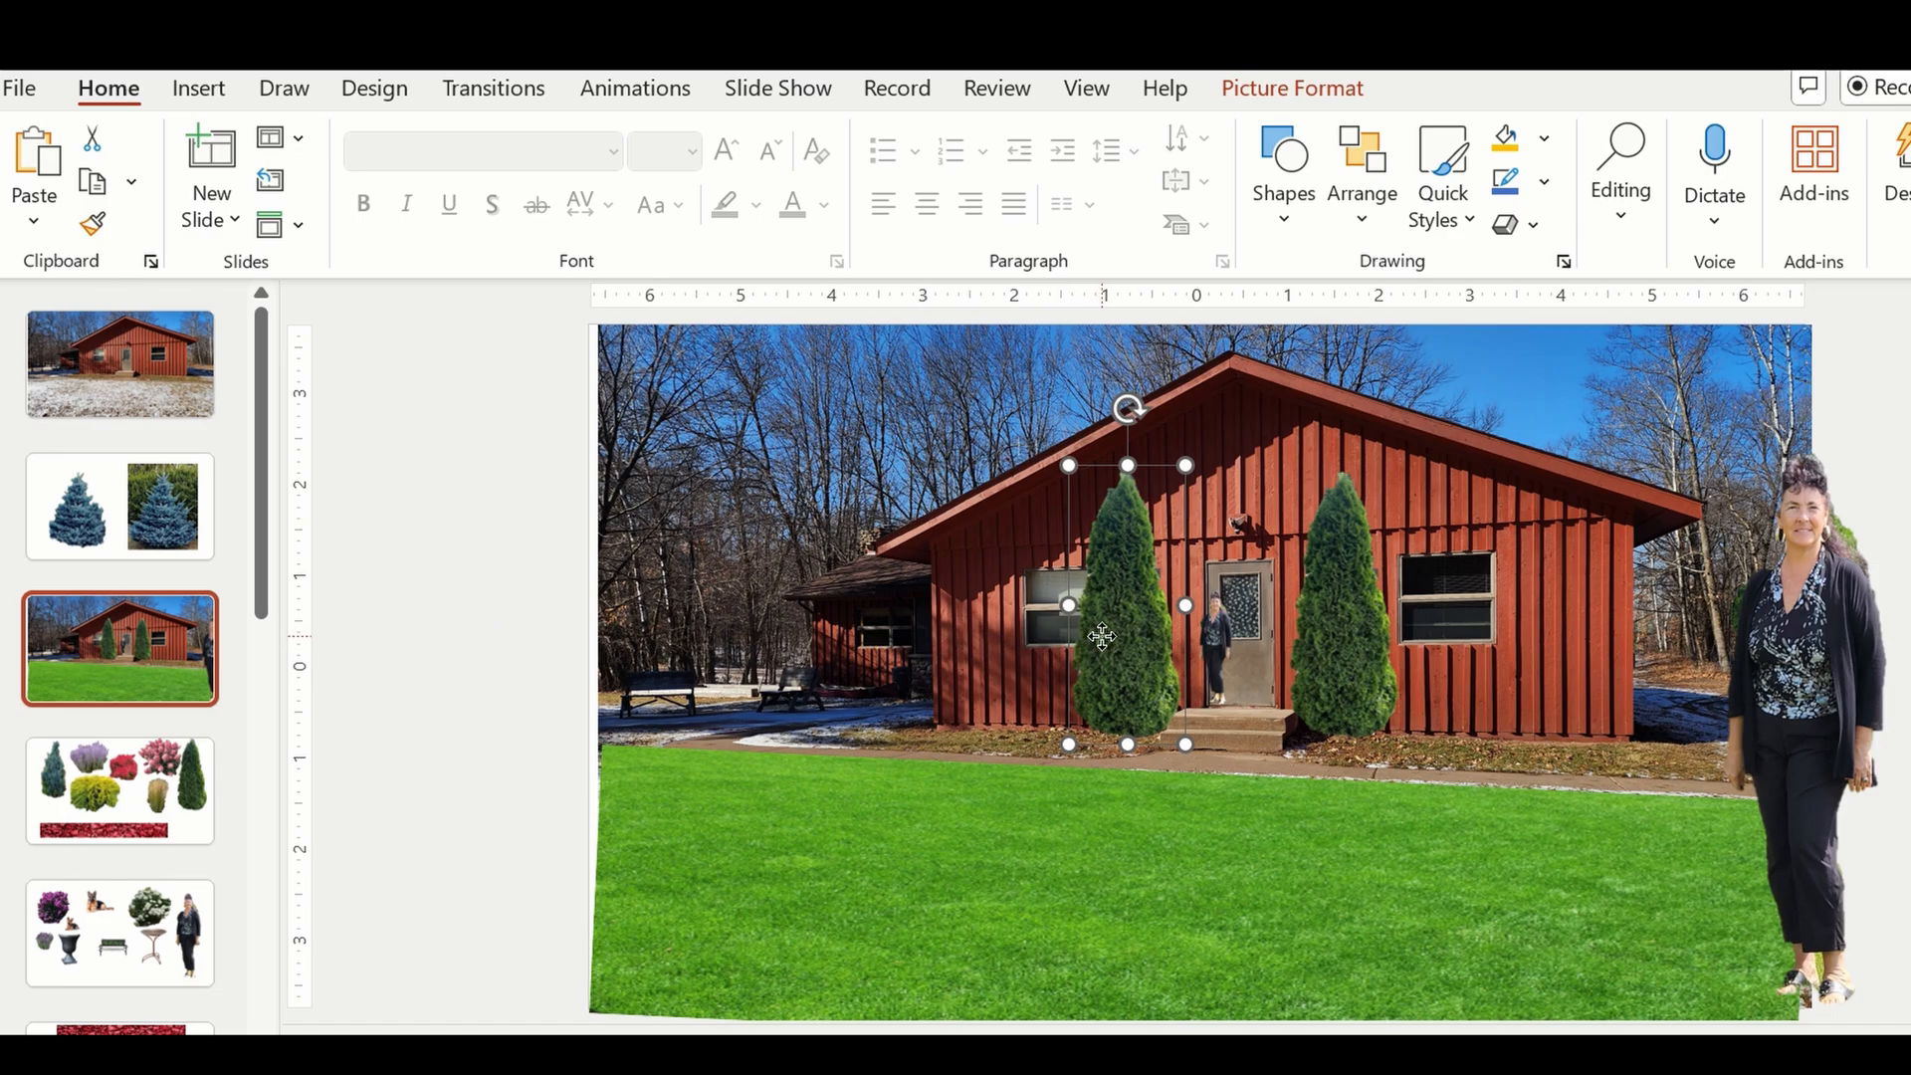
pyautogui.click(929, 636)
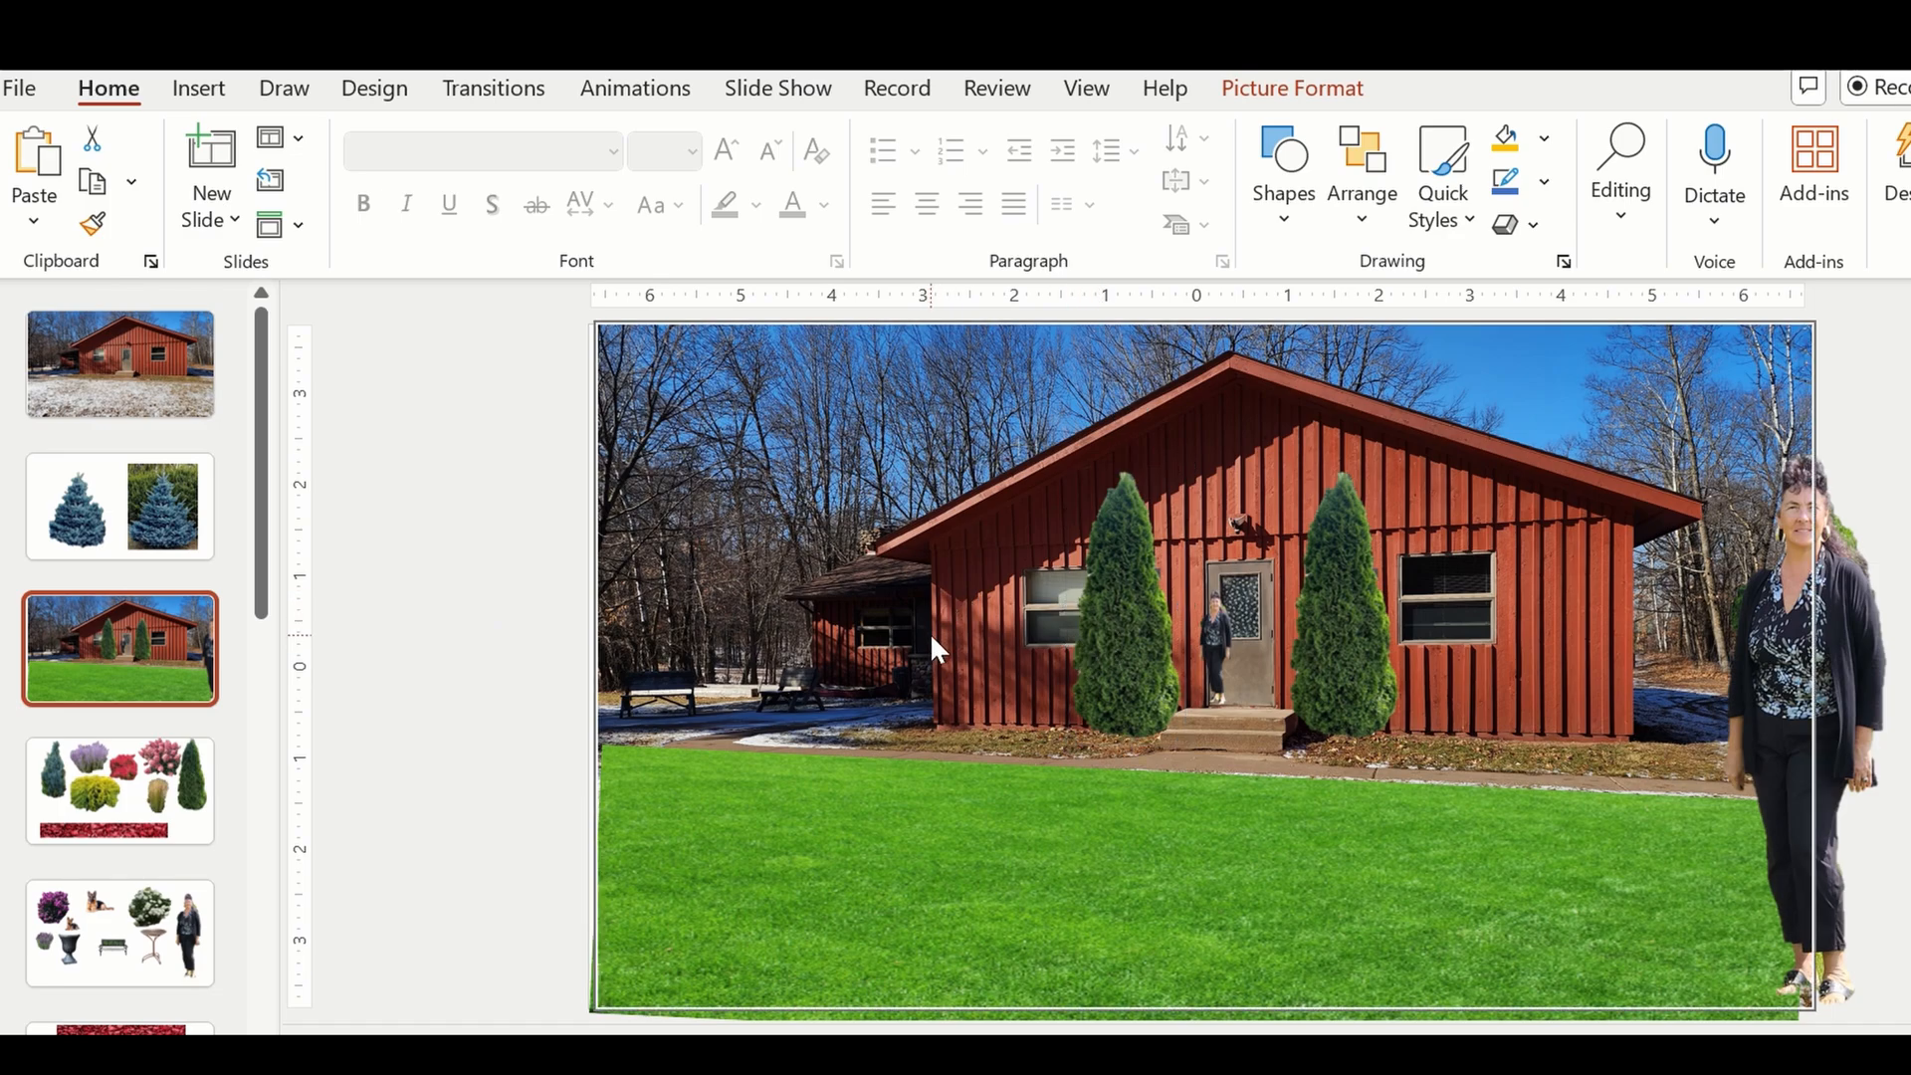
pyautogui.click(1119, 642)
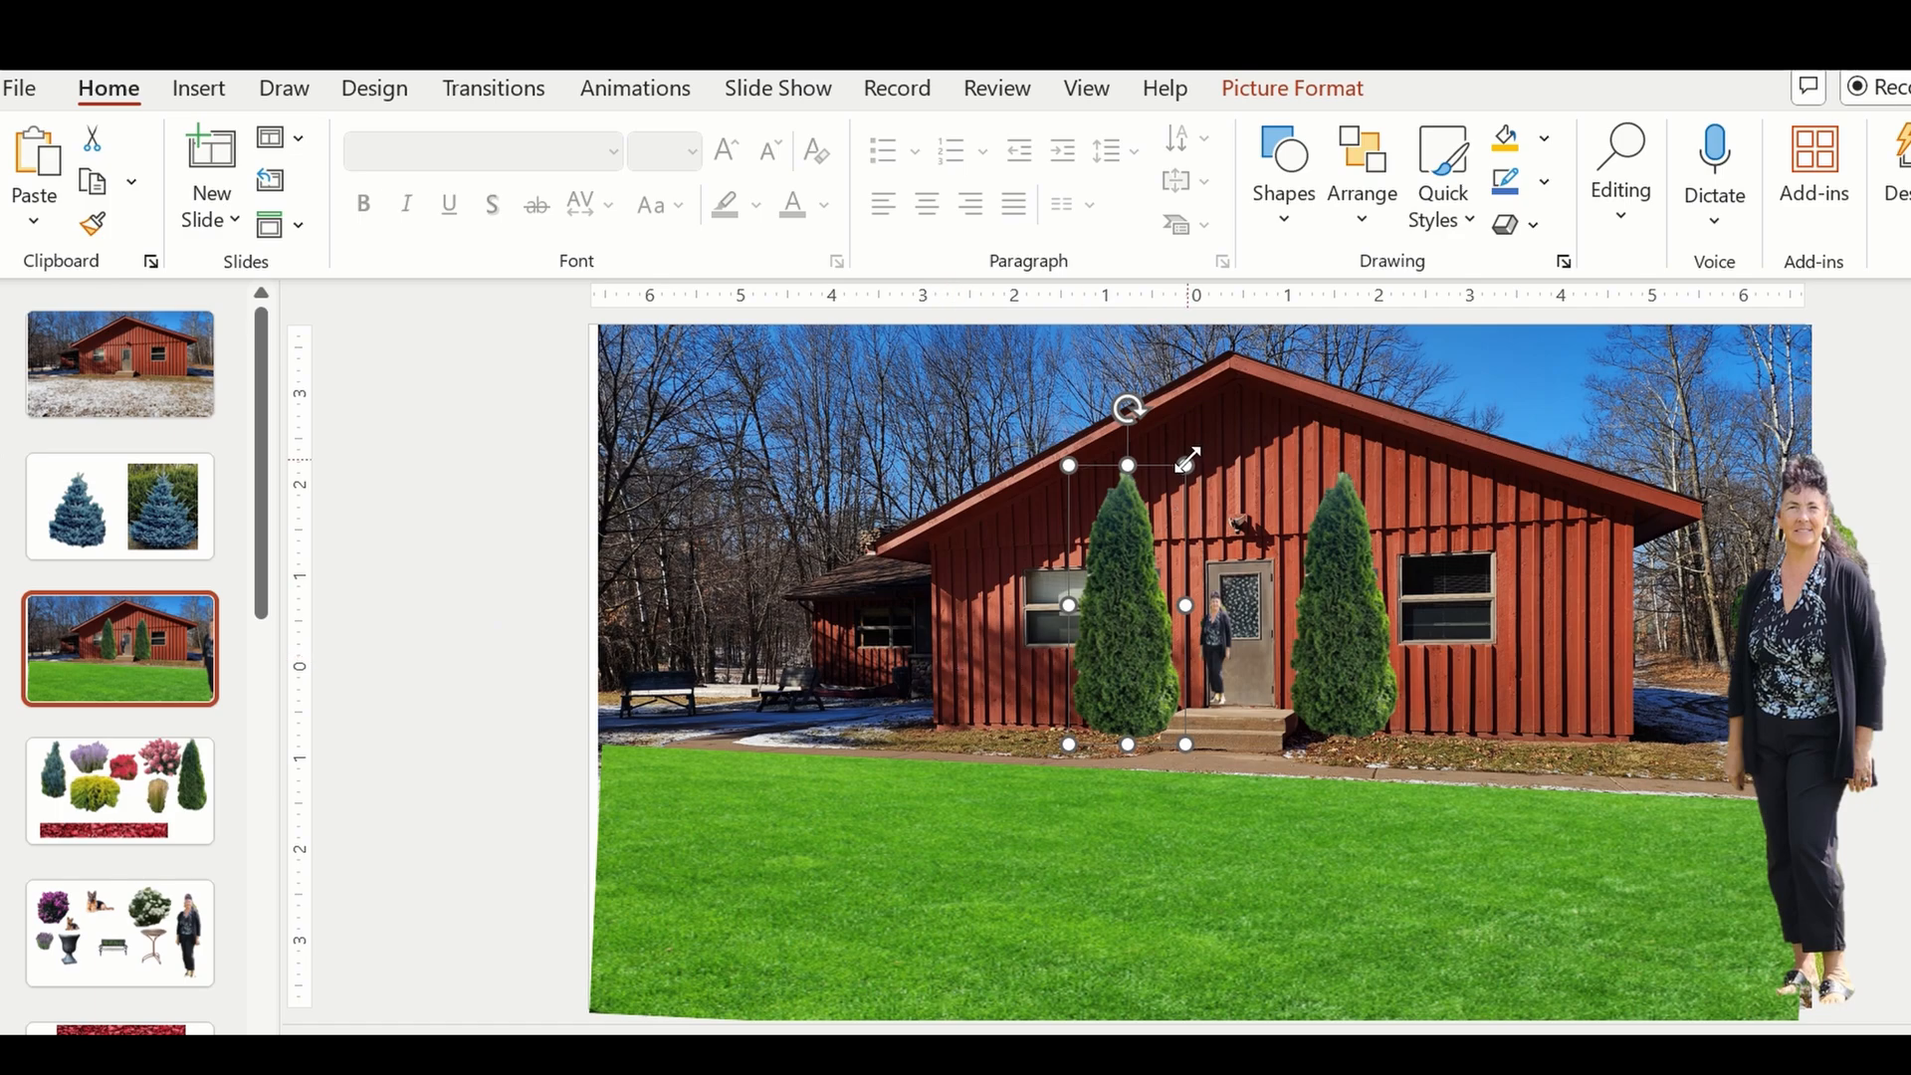
pyautogui.moveTo(1185, 468); pyautogui.dragTo(1148, 557)
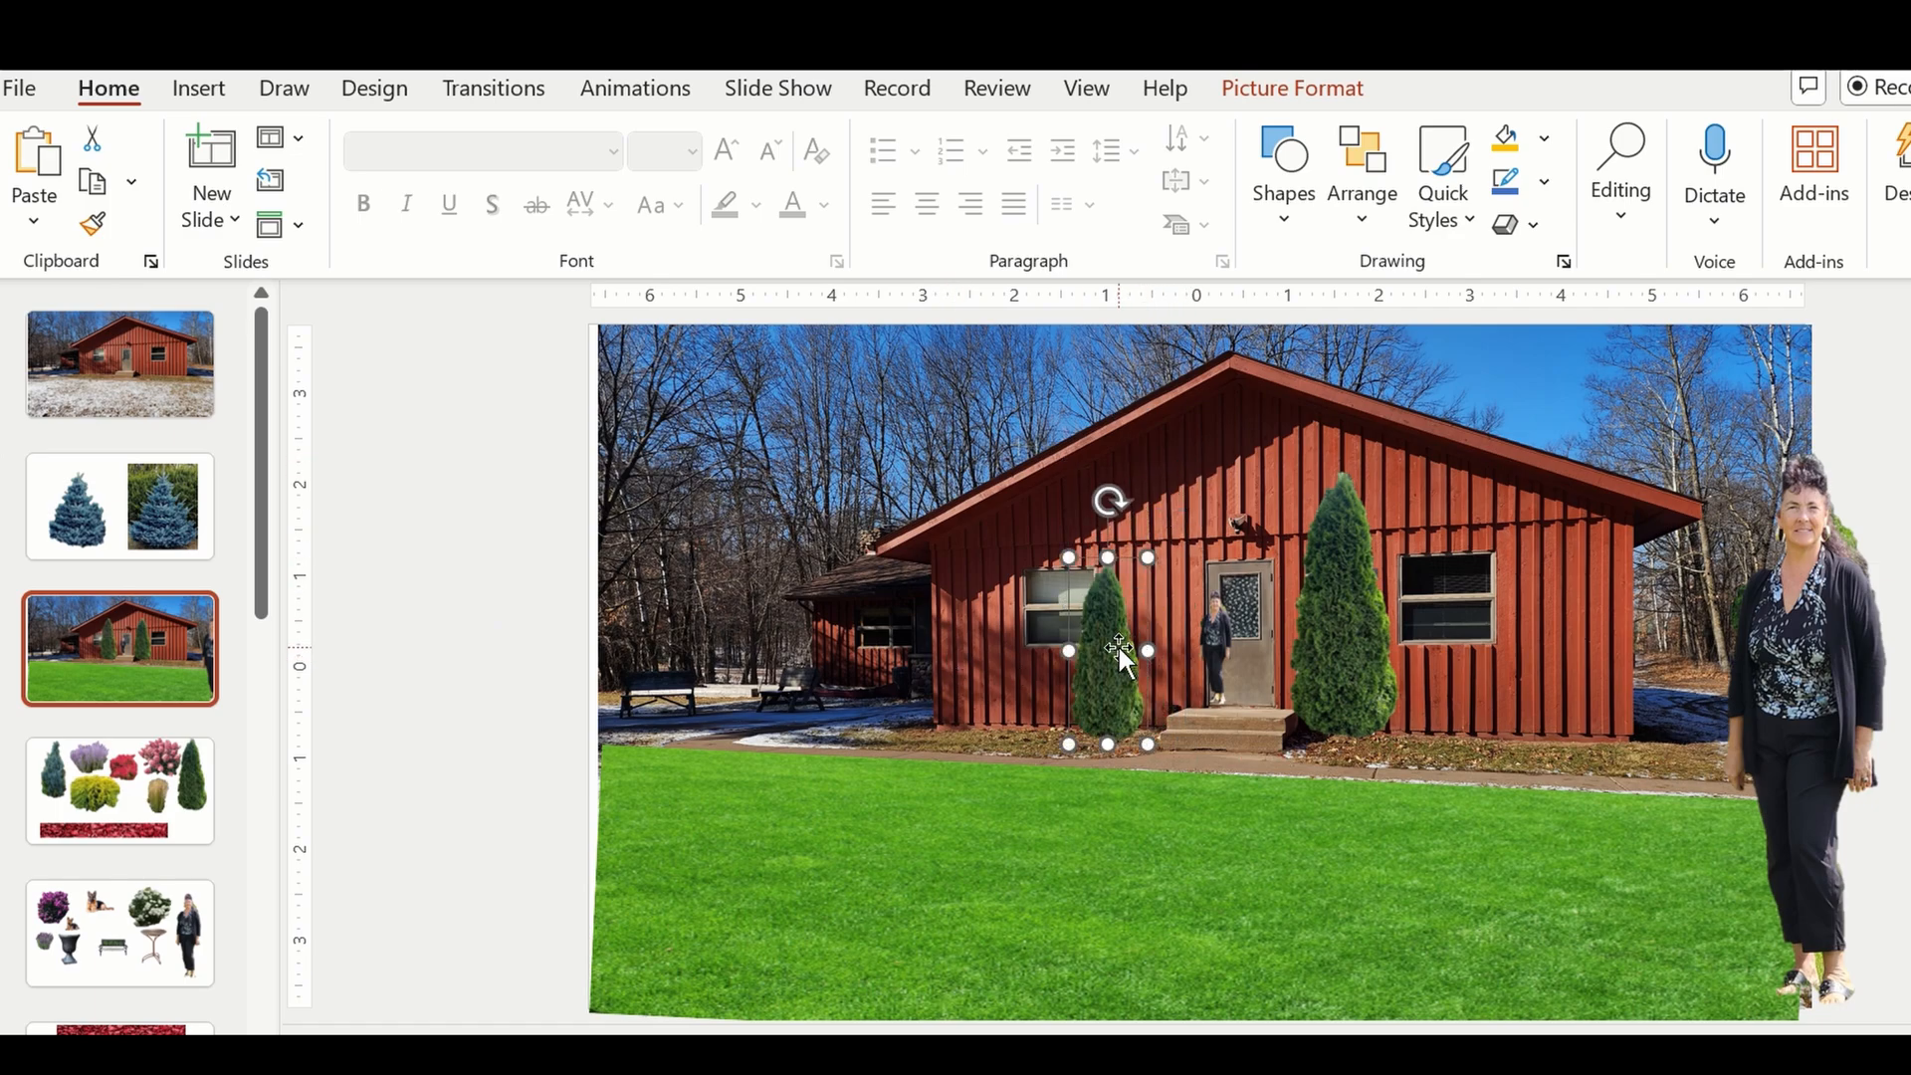
pyautogui.moveTo(1120, 648)
pyautogui.mouseDown()
pyautogui.moveTo(1141, 775)
pyautogui.moveTo(1143, 652)
pyautogui.mouseUp()
pyautogui.click(1322, 611)
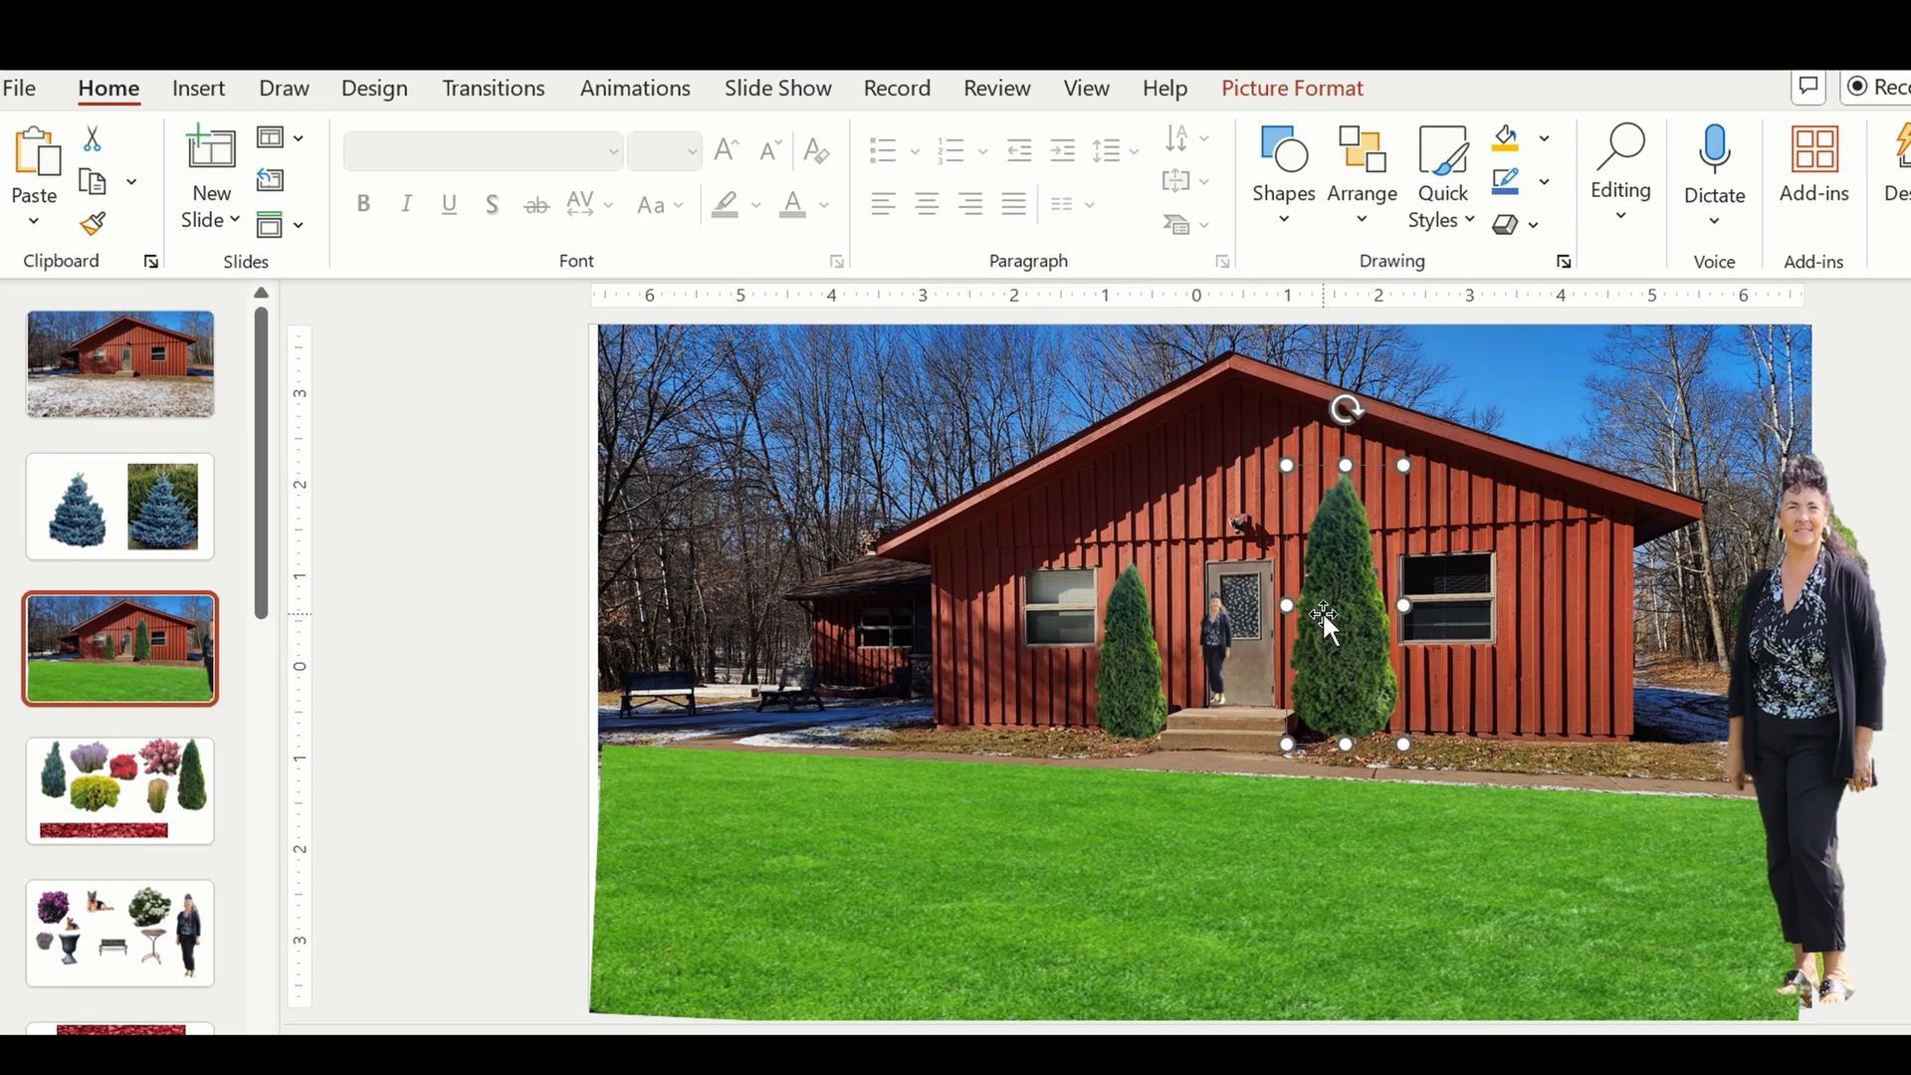
pyautogui.click(1126, 600)
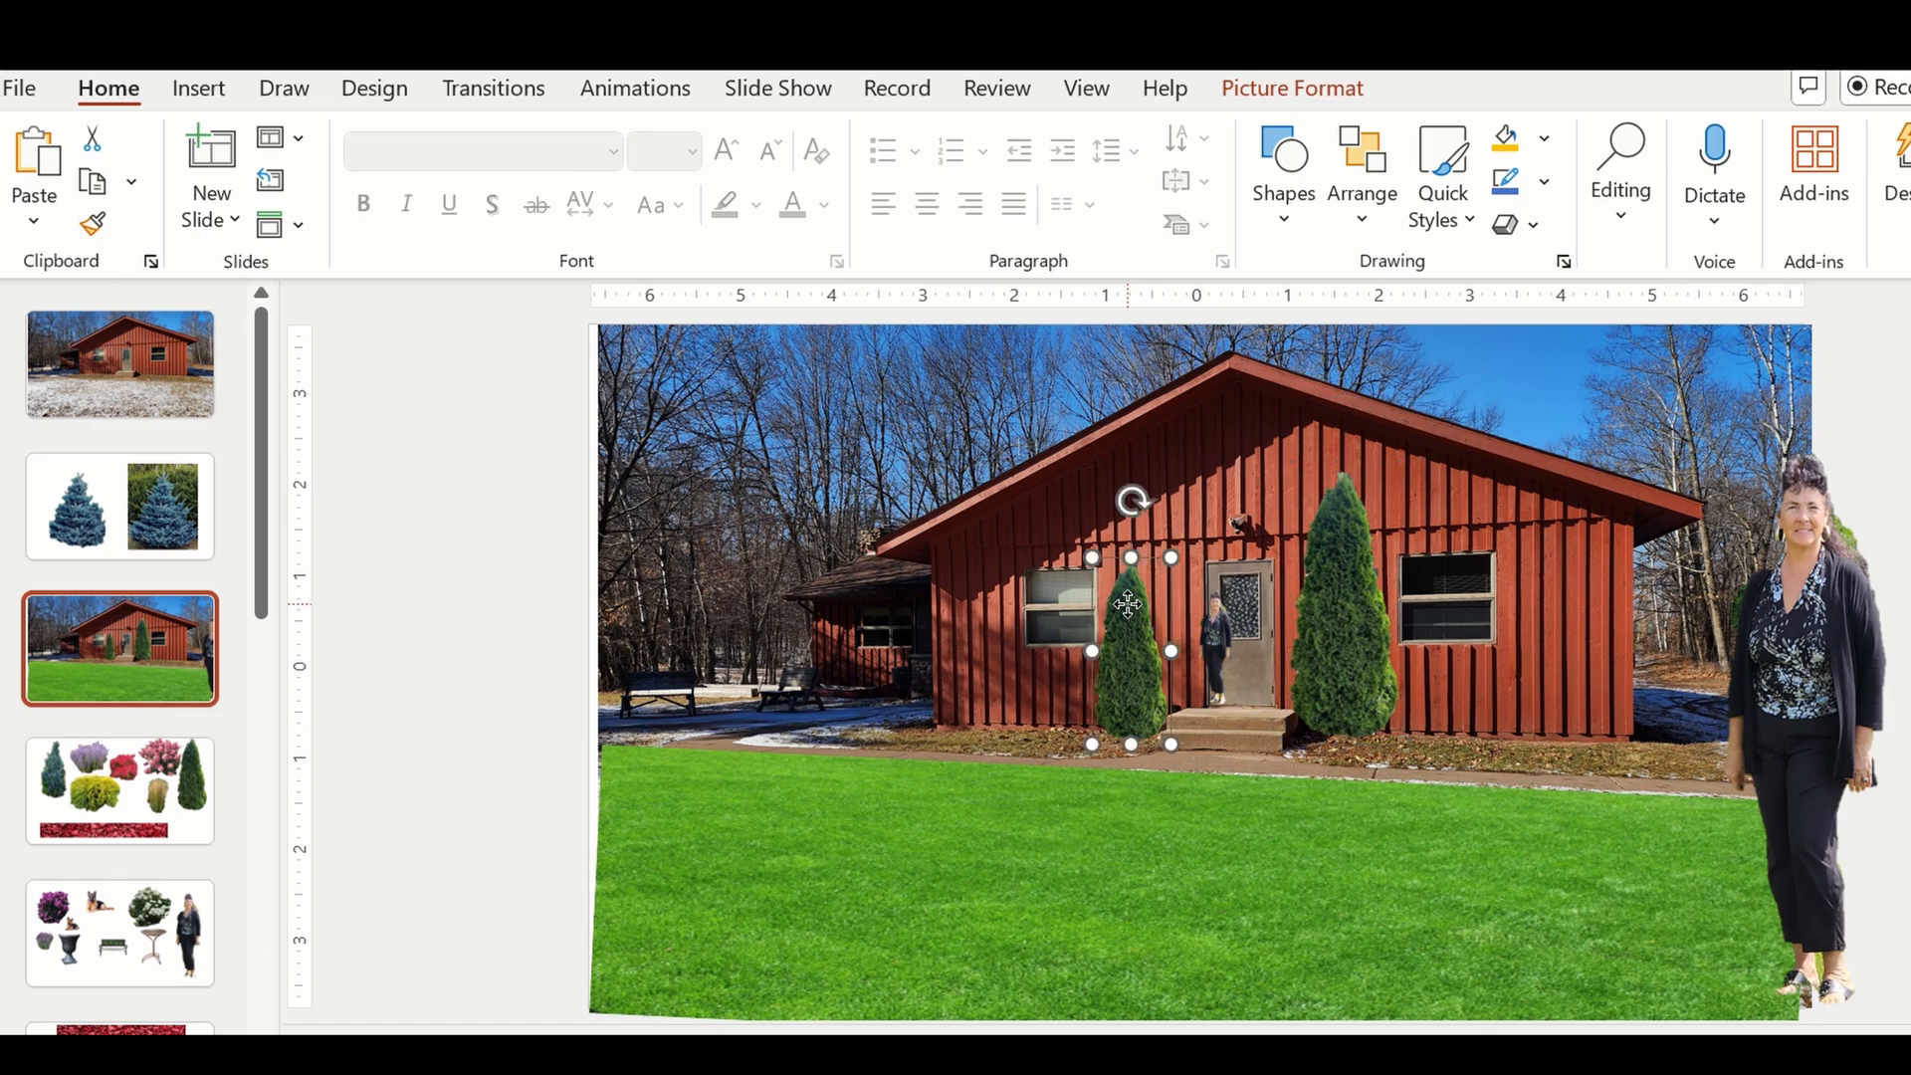
# Scale the left evergreen back up to match the right one and realign it beside the step.
pyautogui.moveTo(1069, 532); pyautogui.dragTo(1053, 465)
pyautogui.moveTo(1120, 636); pyautogui.dragTo(1134, 645)
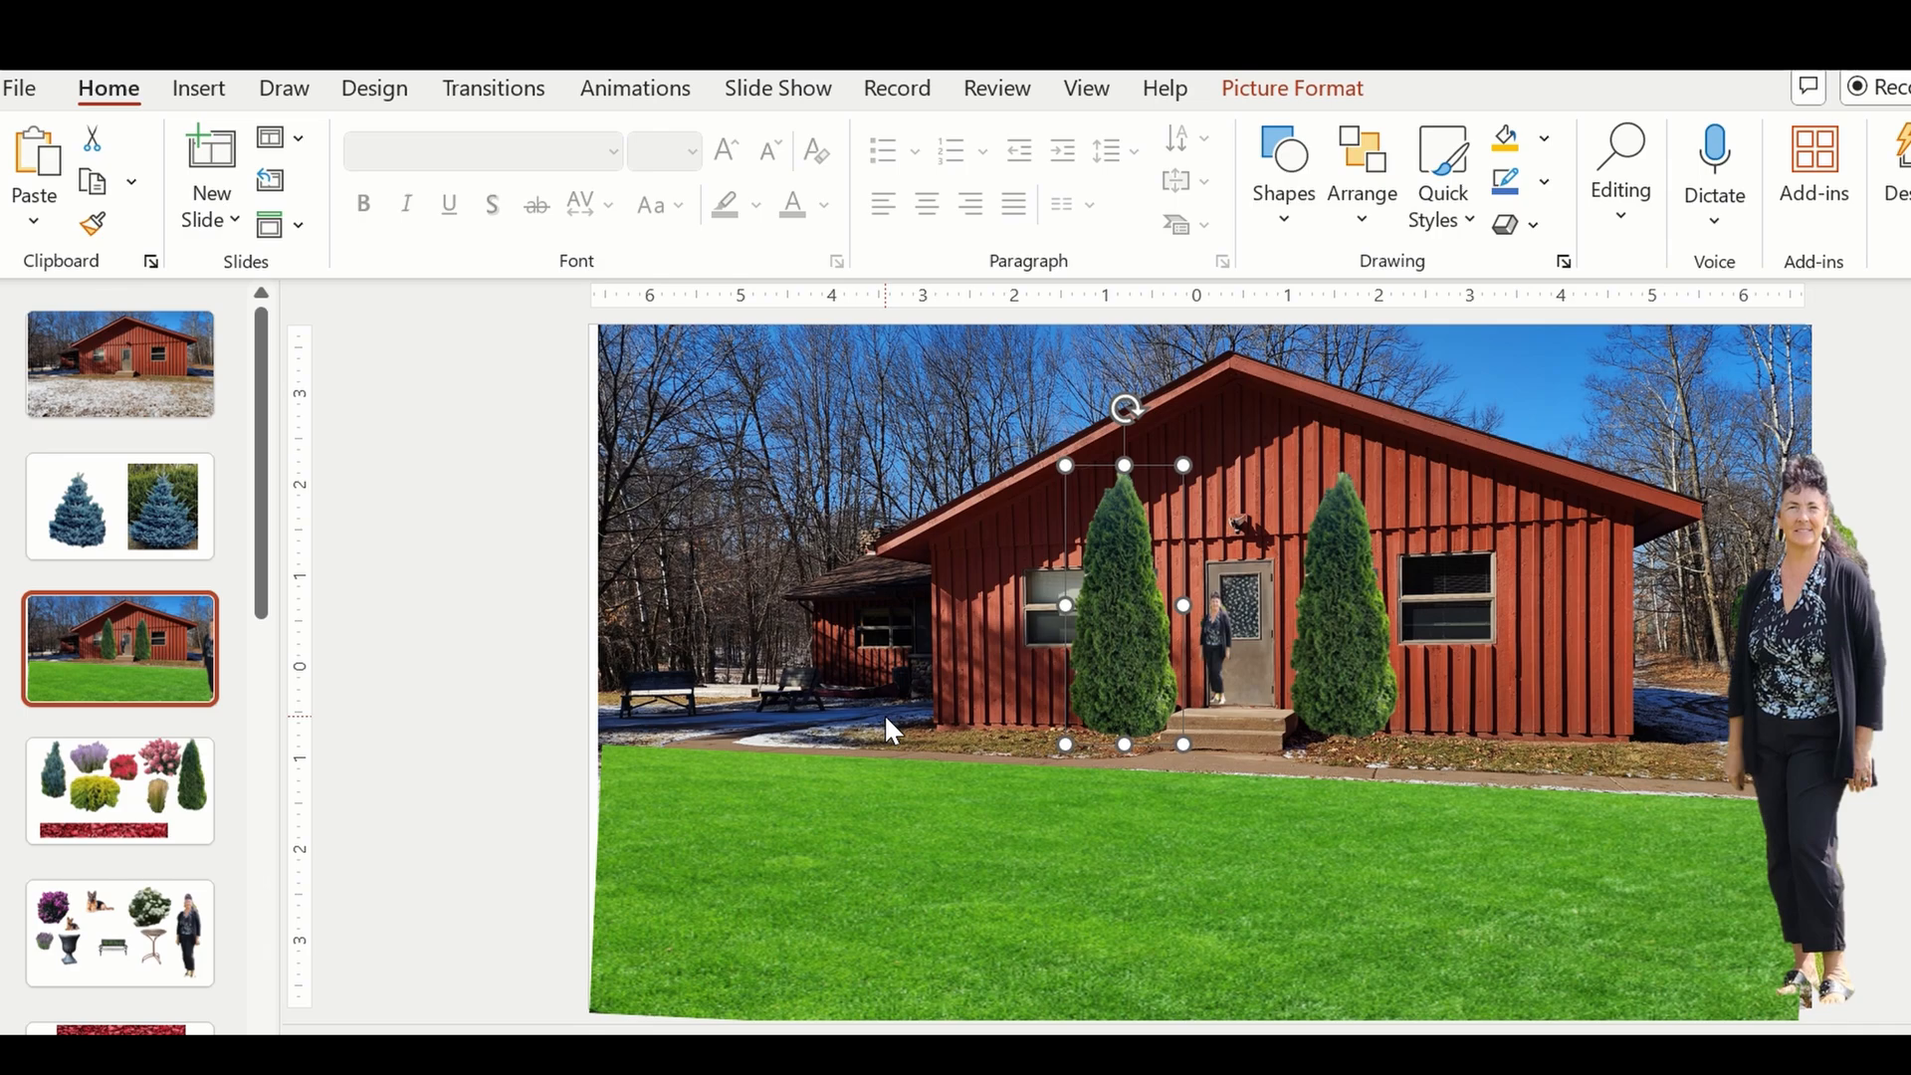
pyautogui.click(993, 846)
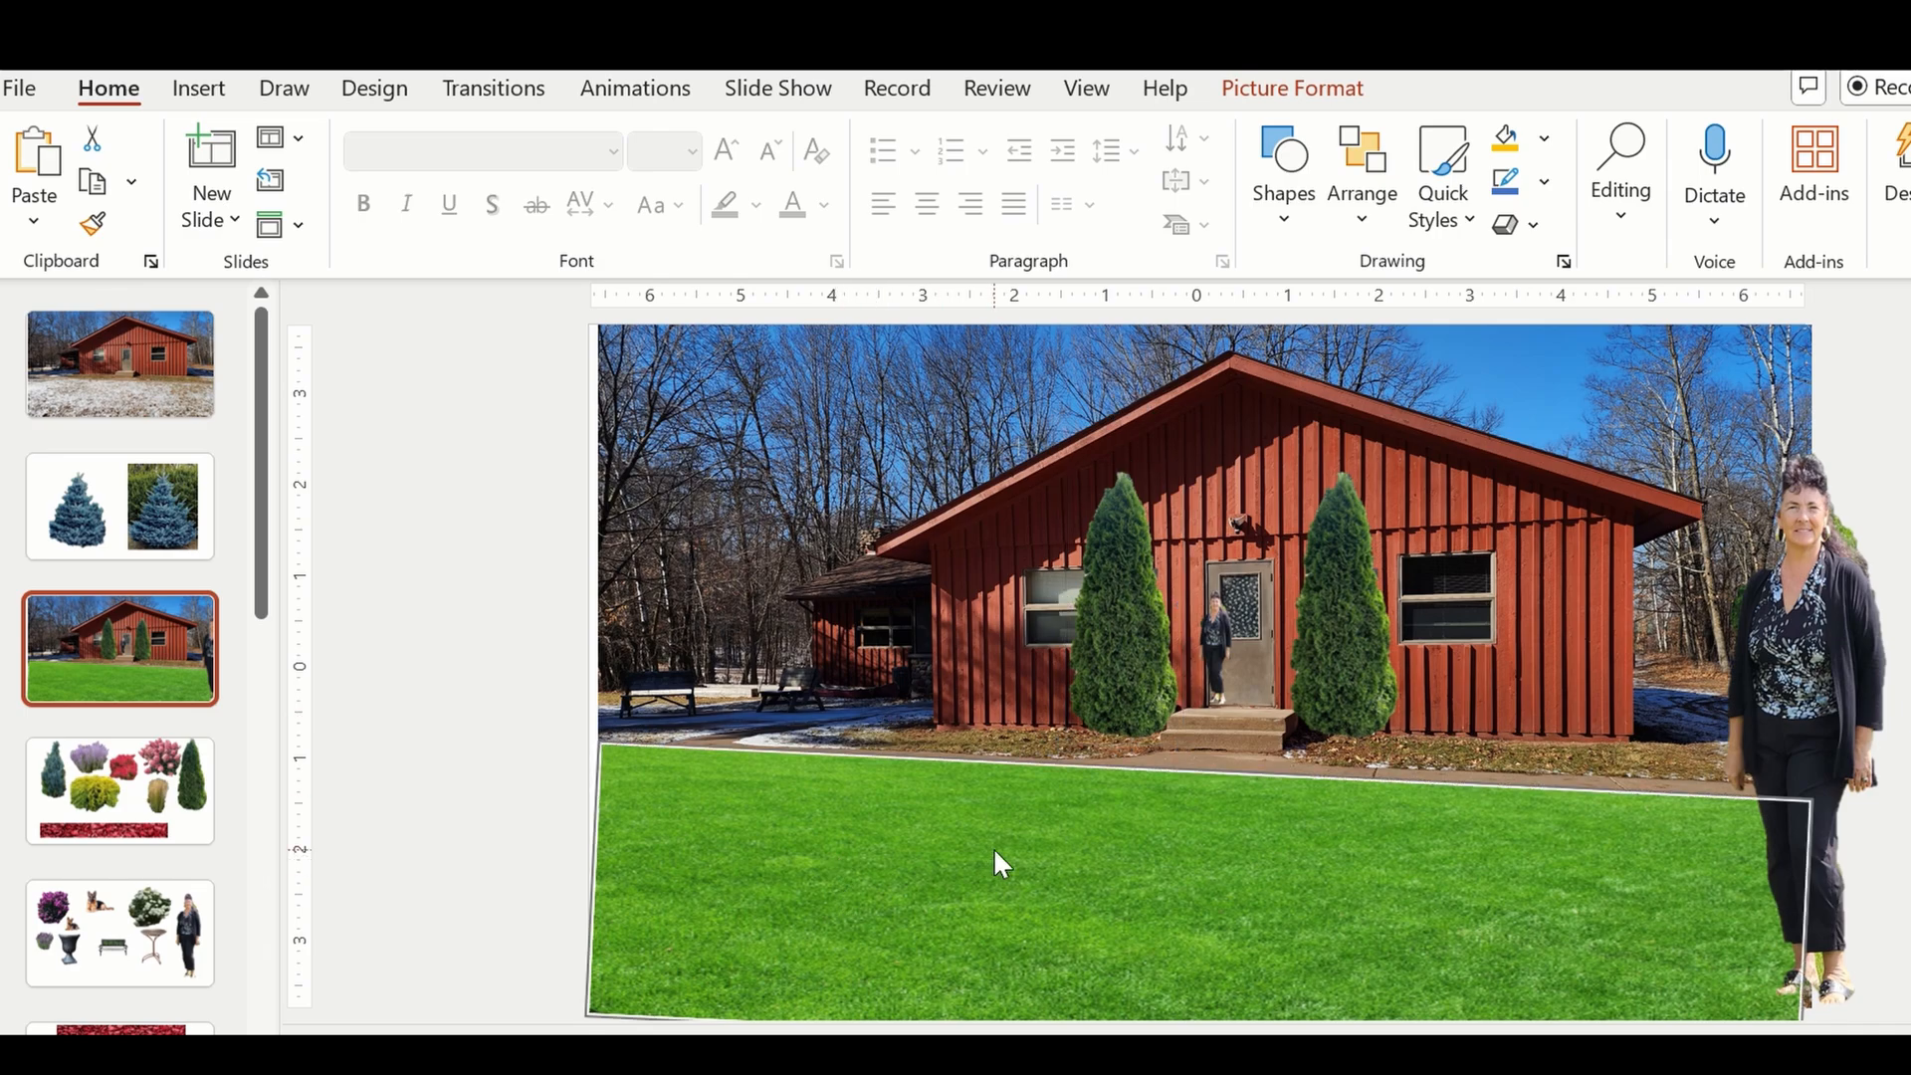
# Scale both evergreens down to the same height, slightly taller than the front door.
pyautogui.click(1103, 591)
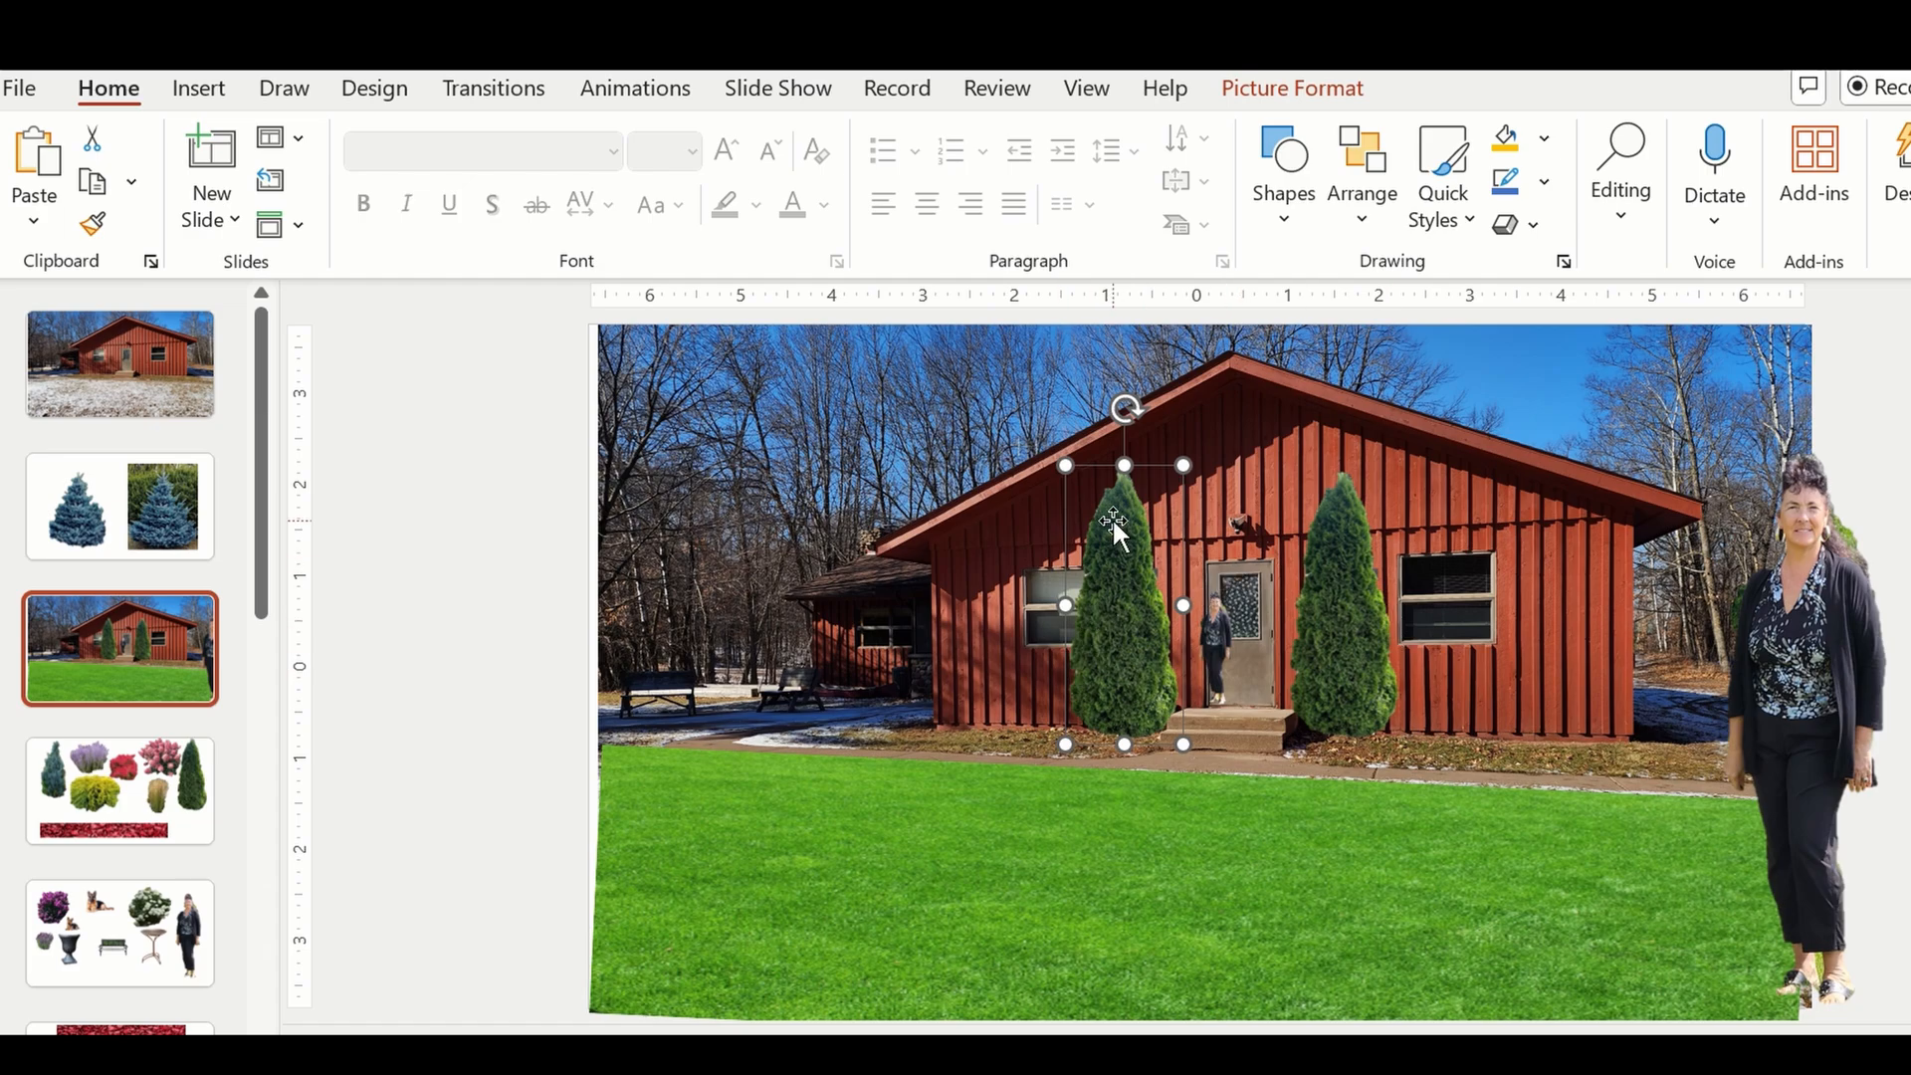
pyautogui.moveTo(1067, 466); pyautogui.dragTo(1090, 517)
pyautogui.click(1400, 478)
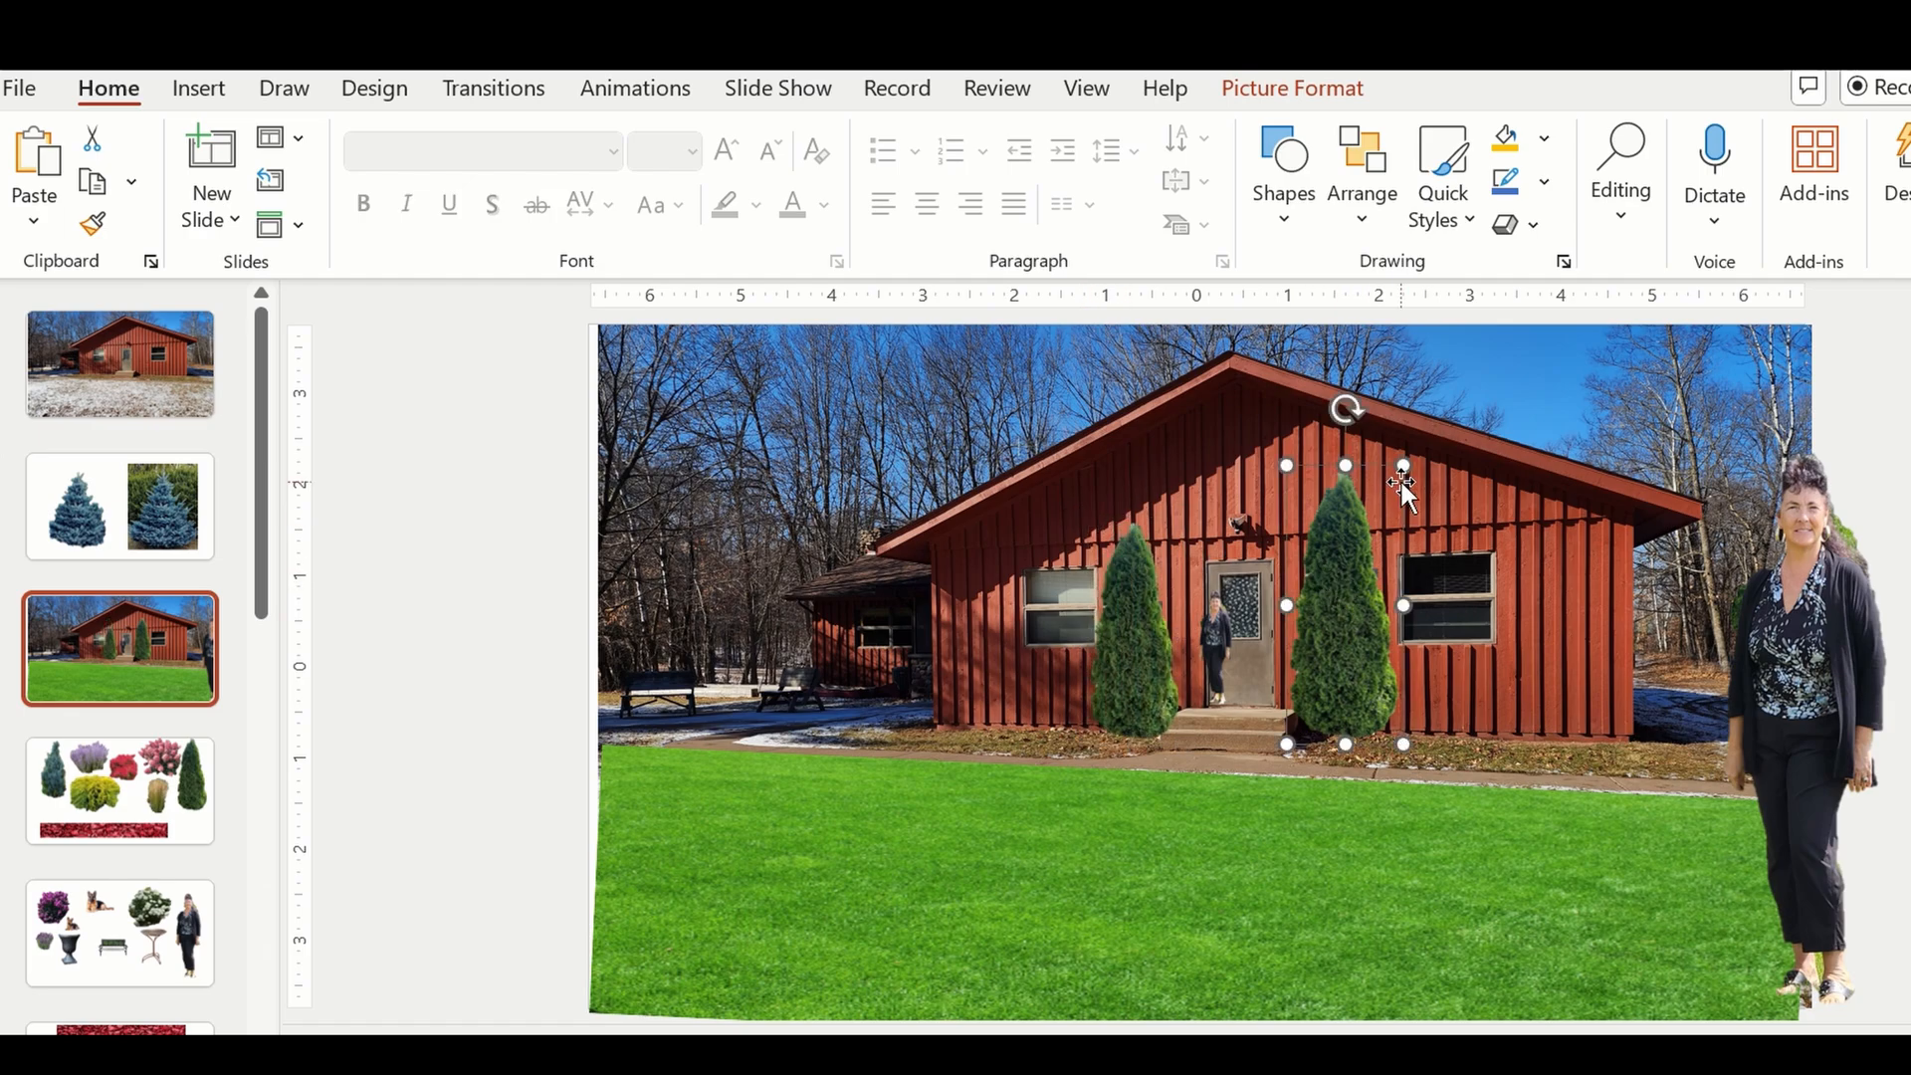
pyautogui.moveTo(1400, 478); pyautogui.dragTo(1379, 510)
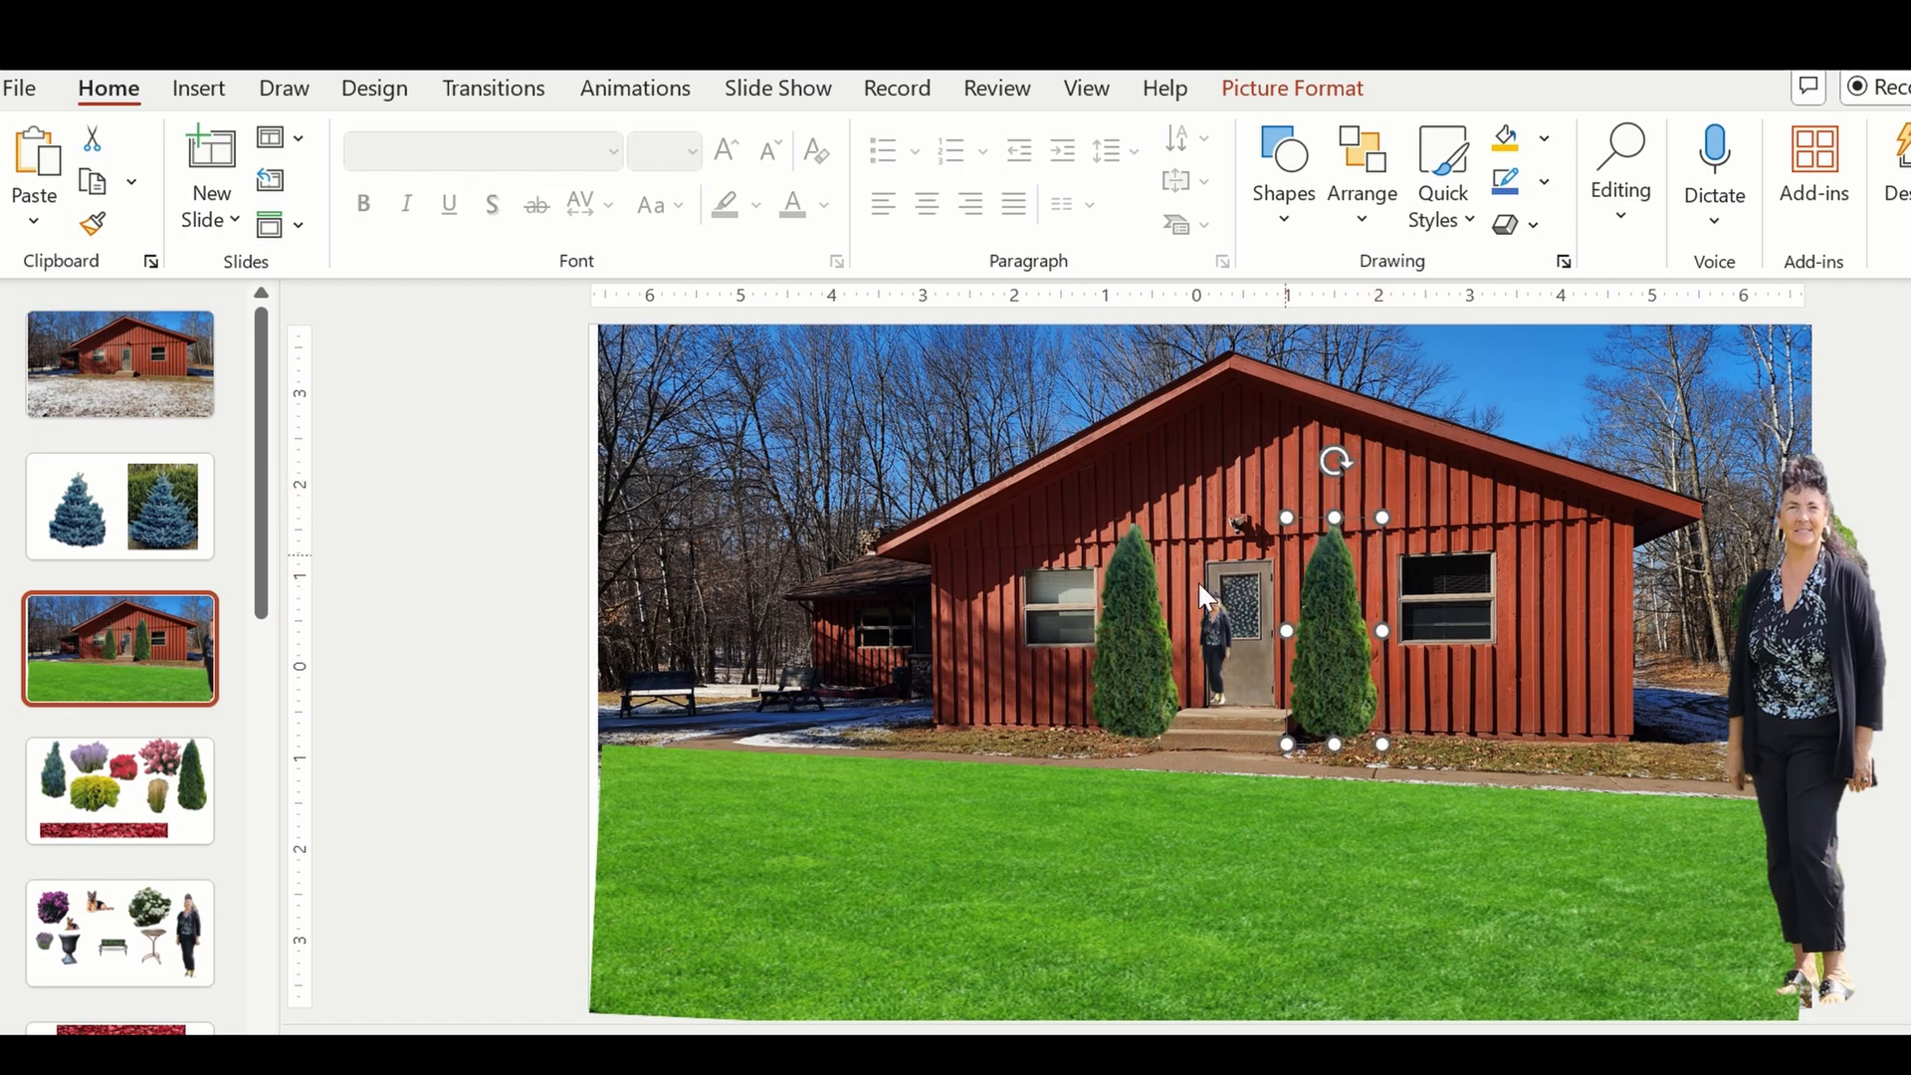
# Nudge the left evergreen slightly closer to the front step and clear the selection.
pyautogui.click(1114, 636)
pyautogui.moveTo(1114, 635); pyautogui.dragTo(1116, 635)
pyautogui.click(1322, 635)
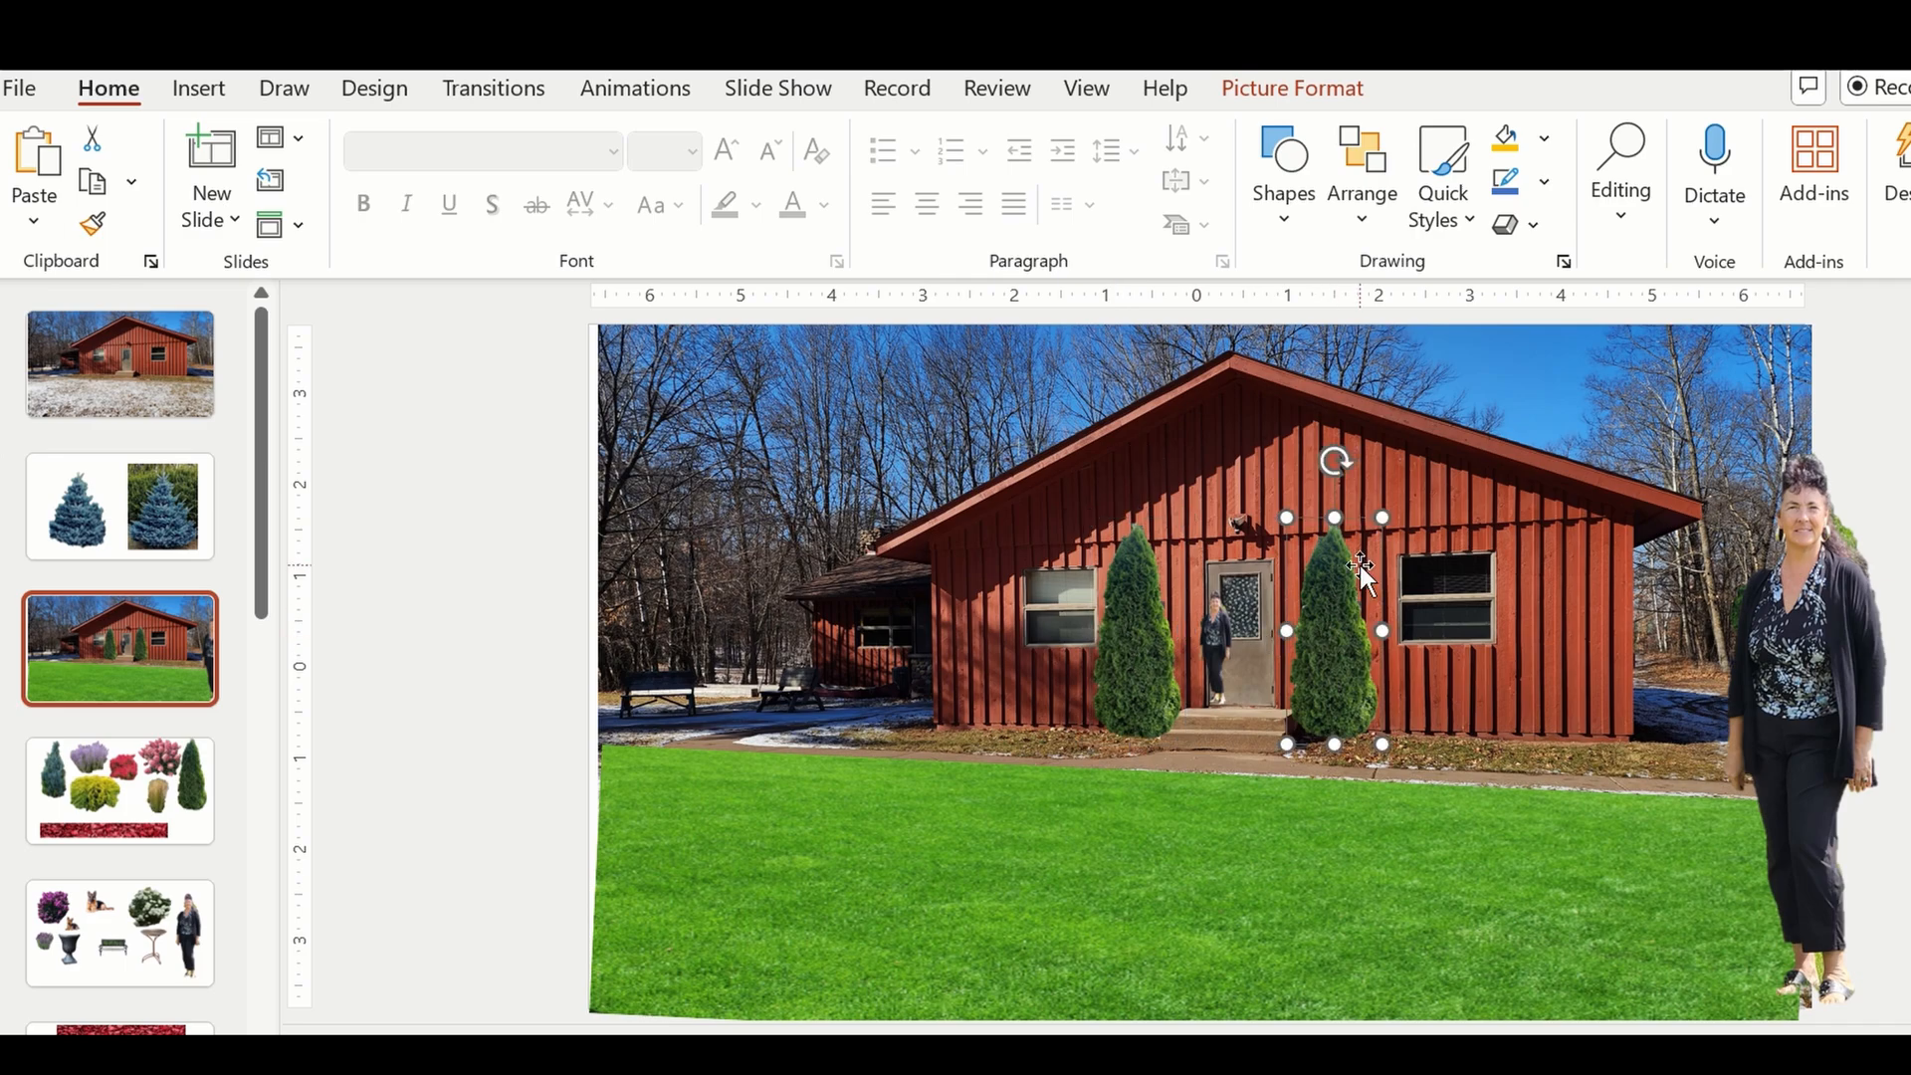
pyautogui.click(1043, 916)
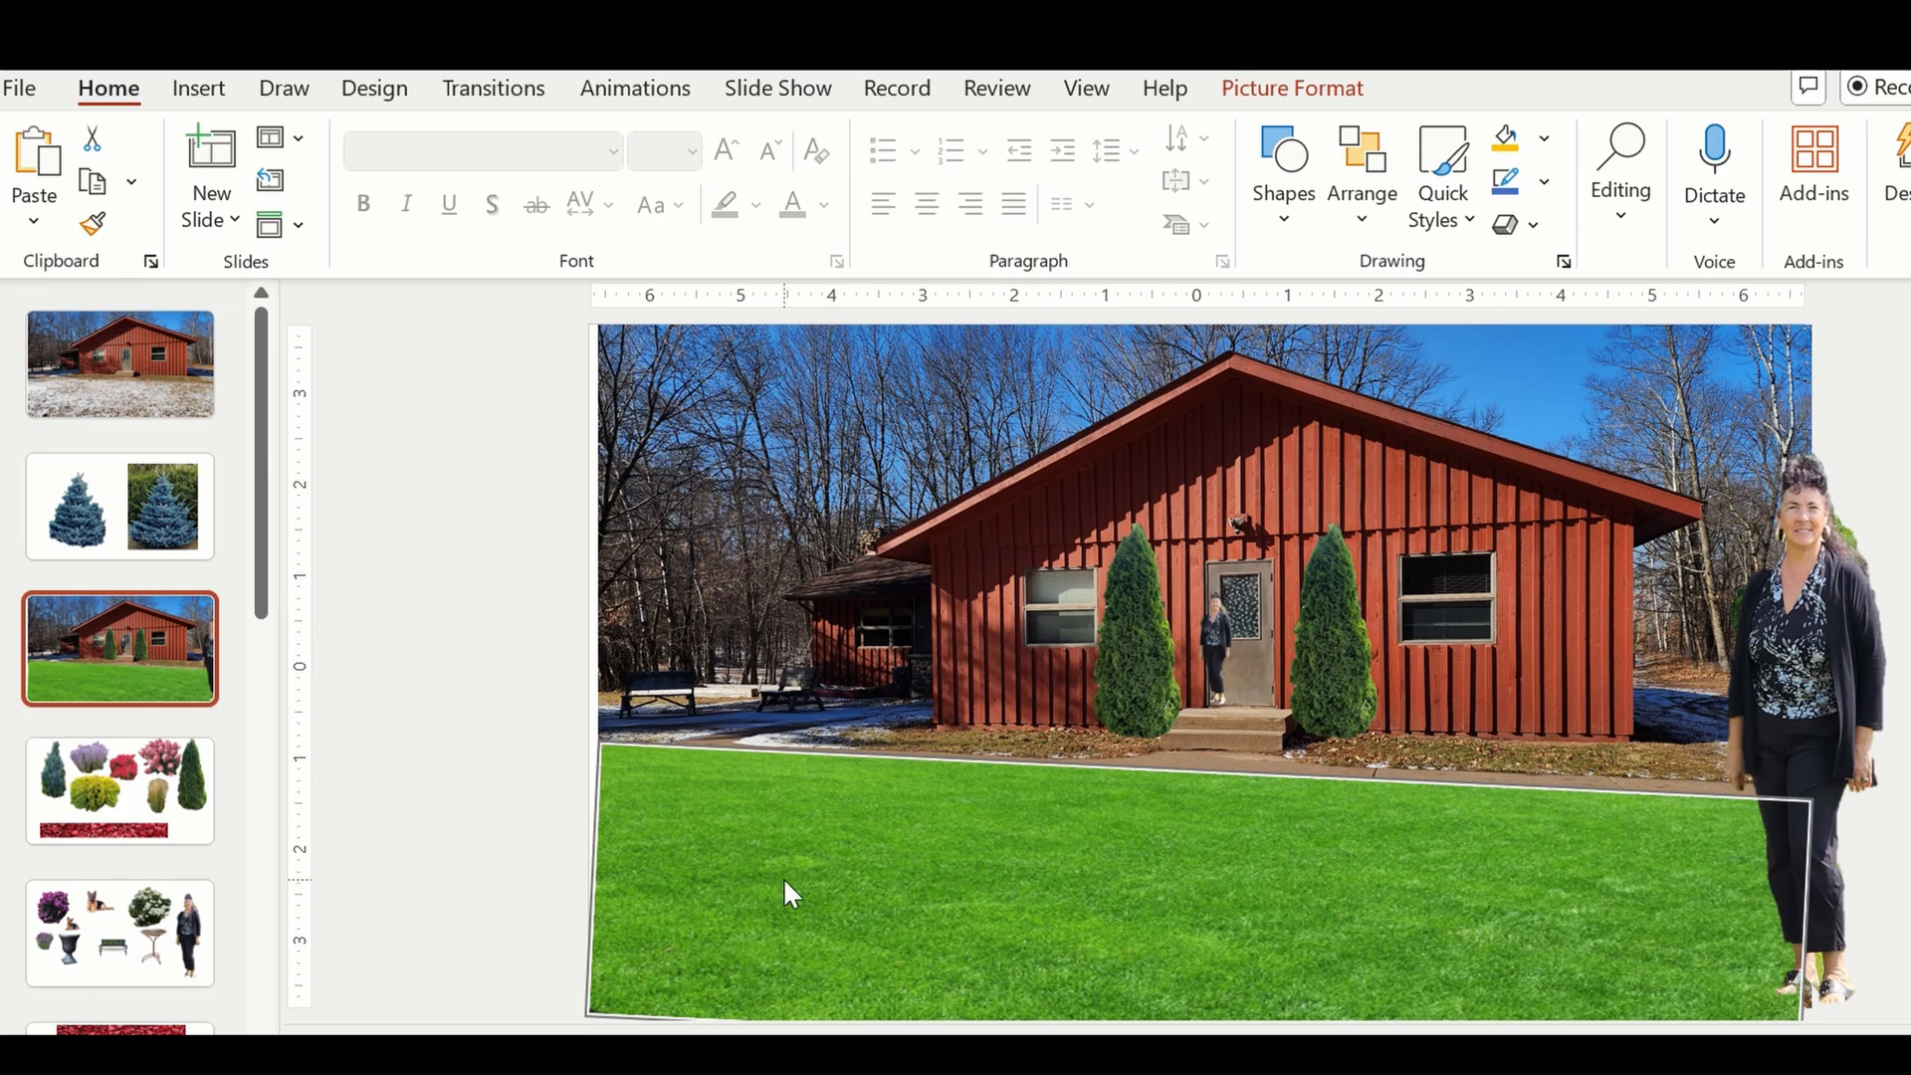
pyautogui.click(426, 703)
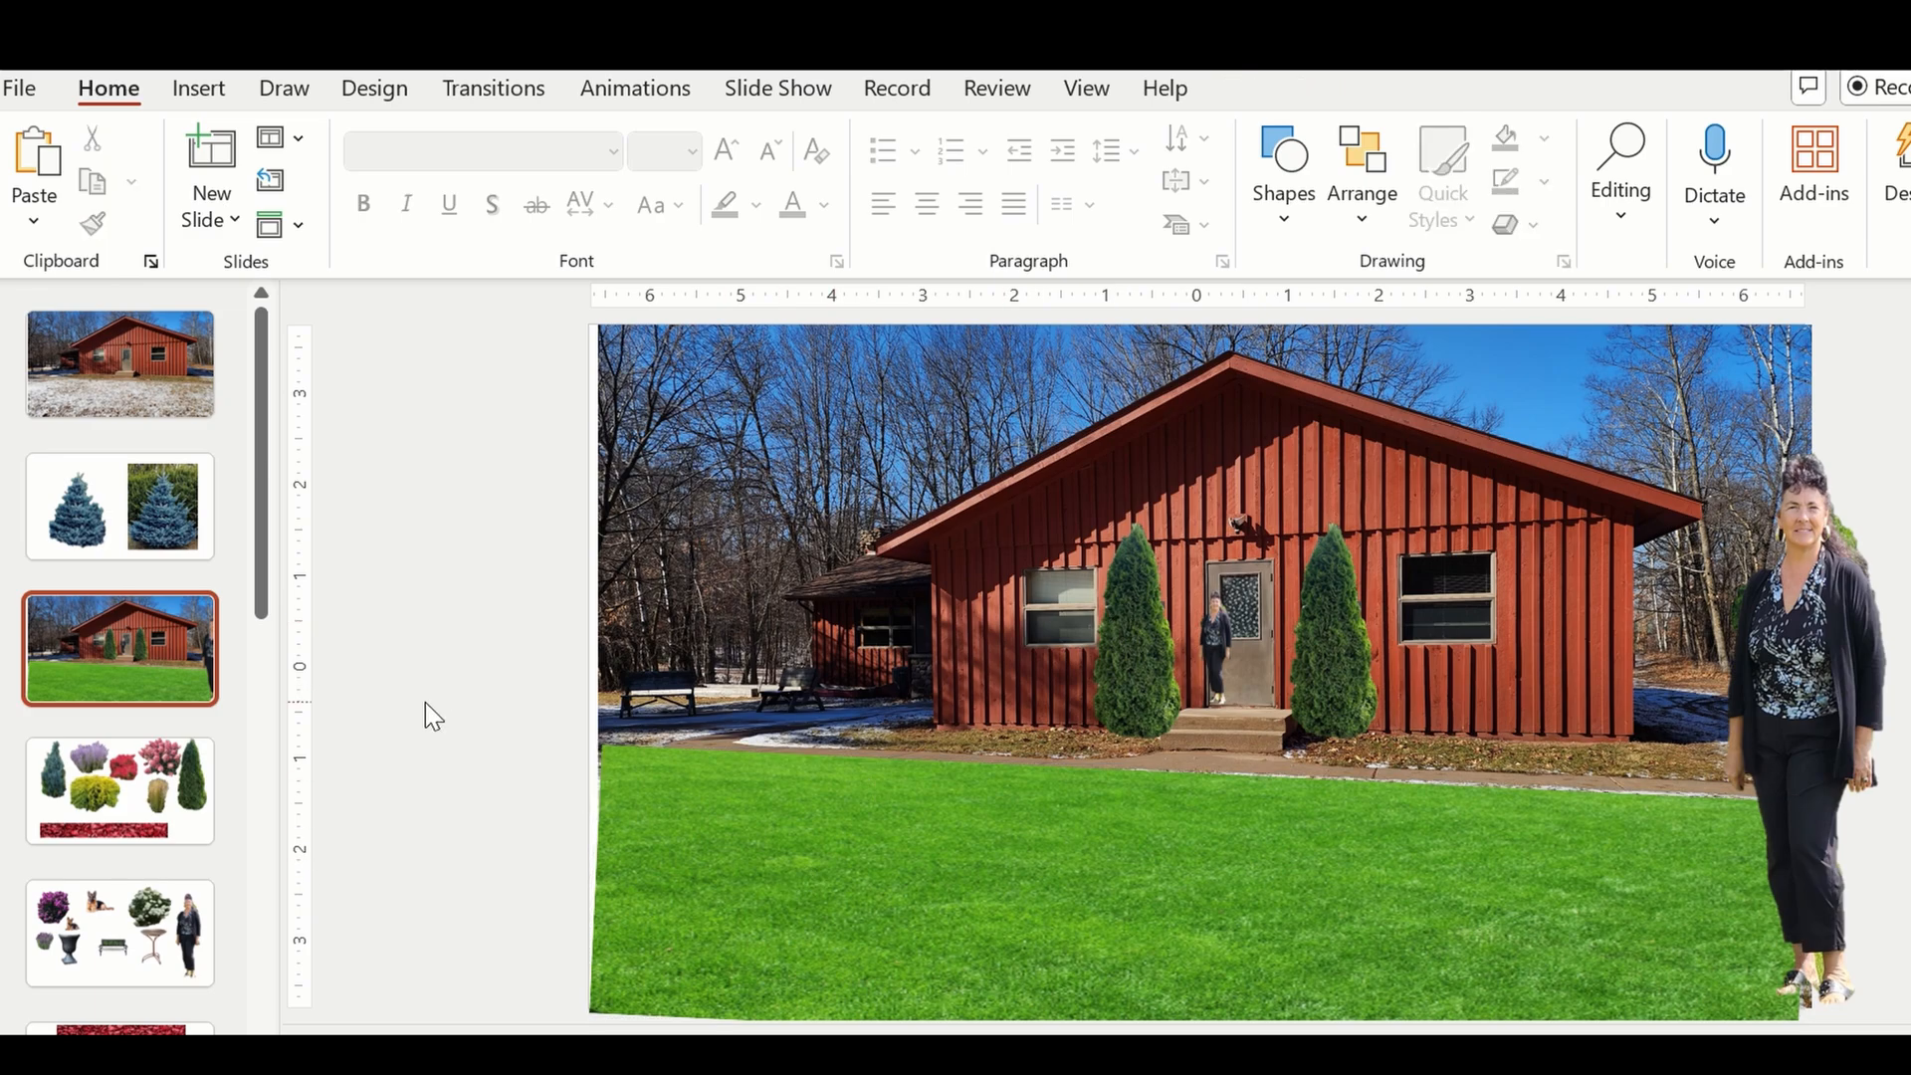
# Copy the pink hydrangea from the fourth slide, paste it onto the house slide and move it to the house's left side.
pyautogui.click(102, 757)
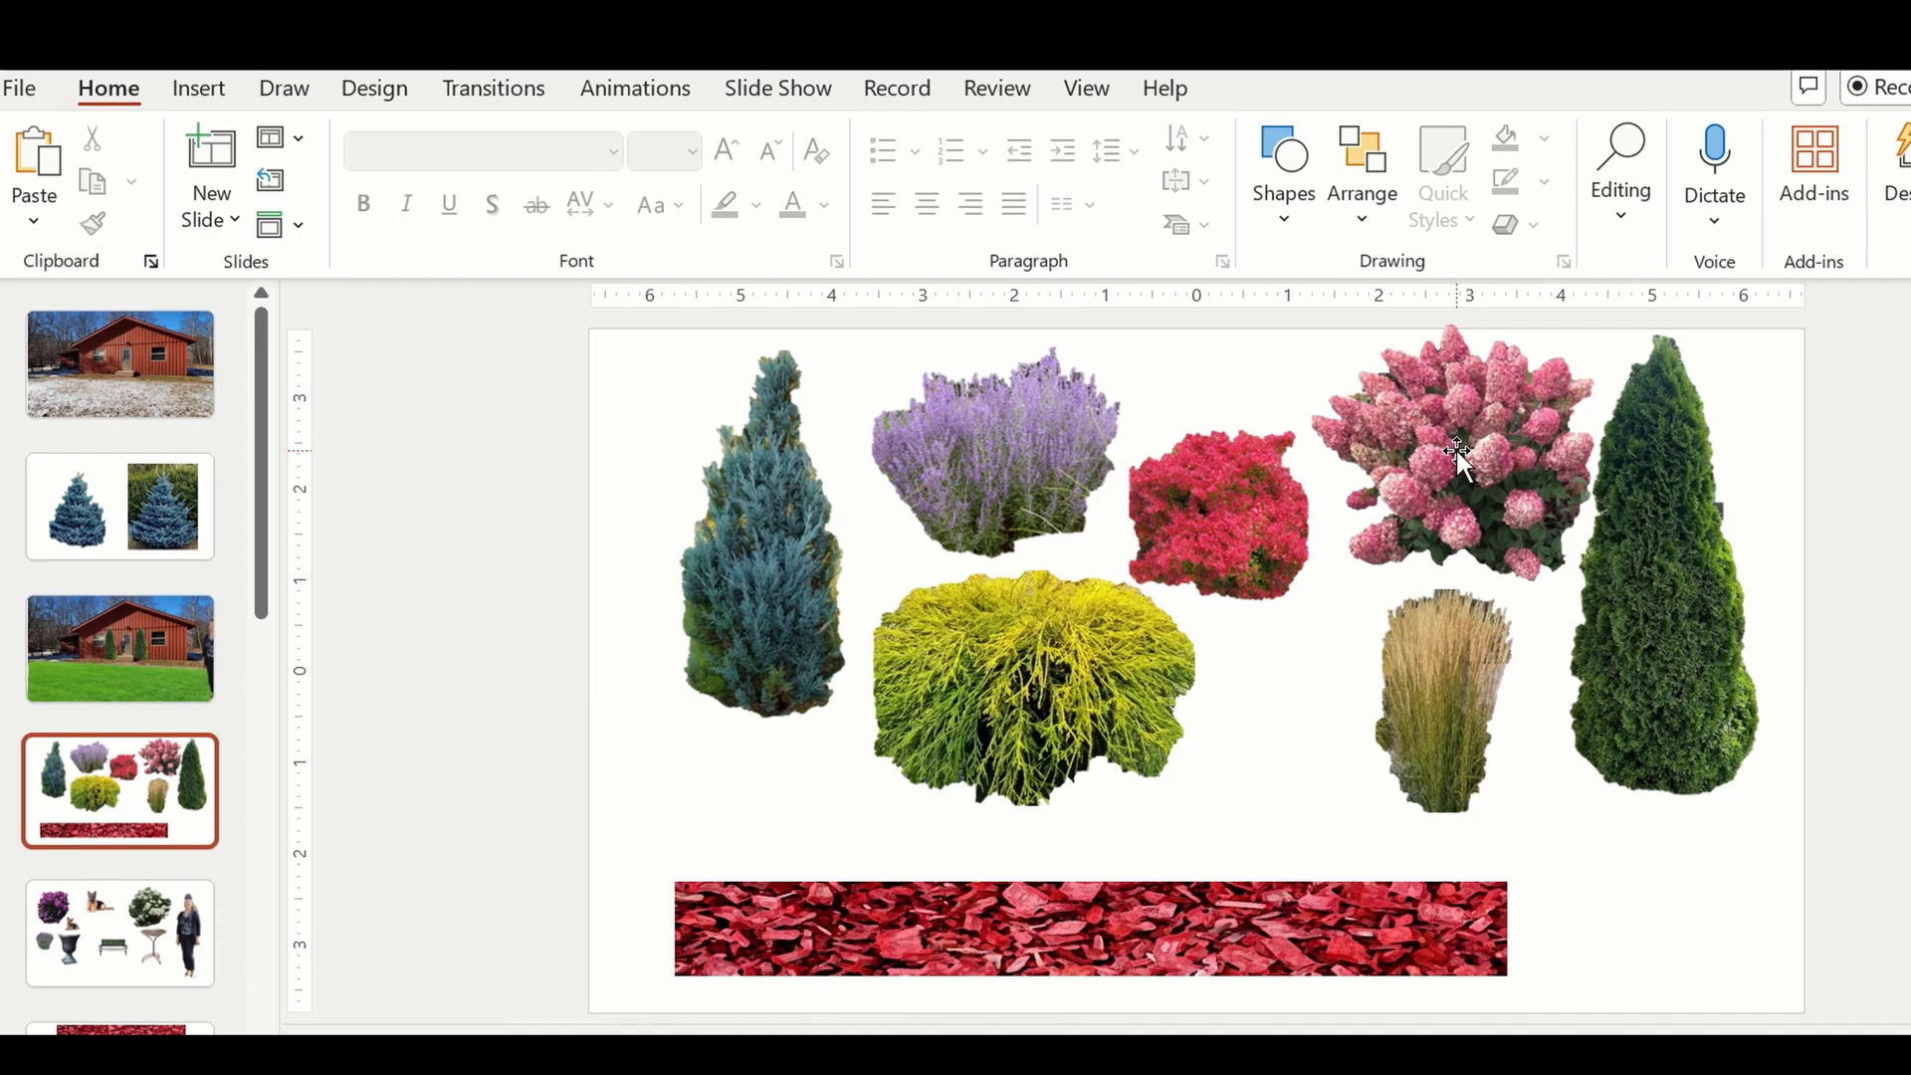
pyautogui.click(1455, 446)
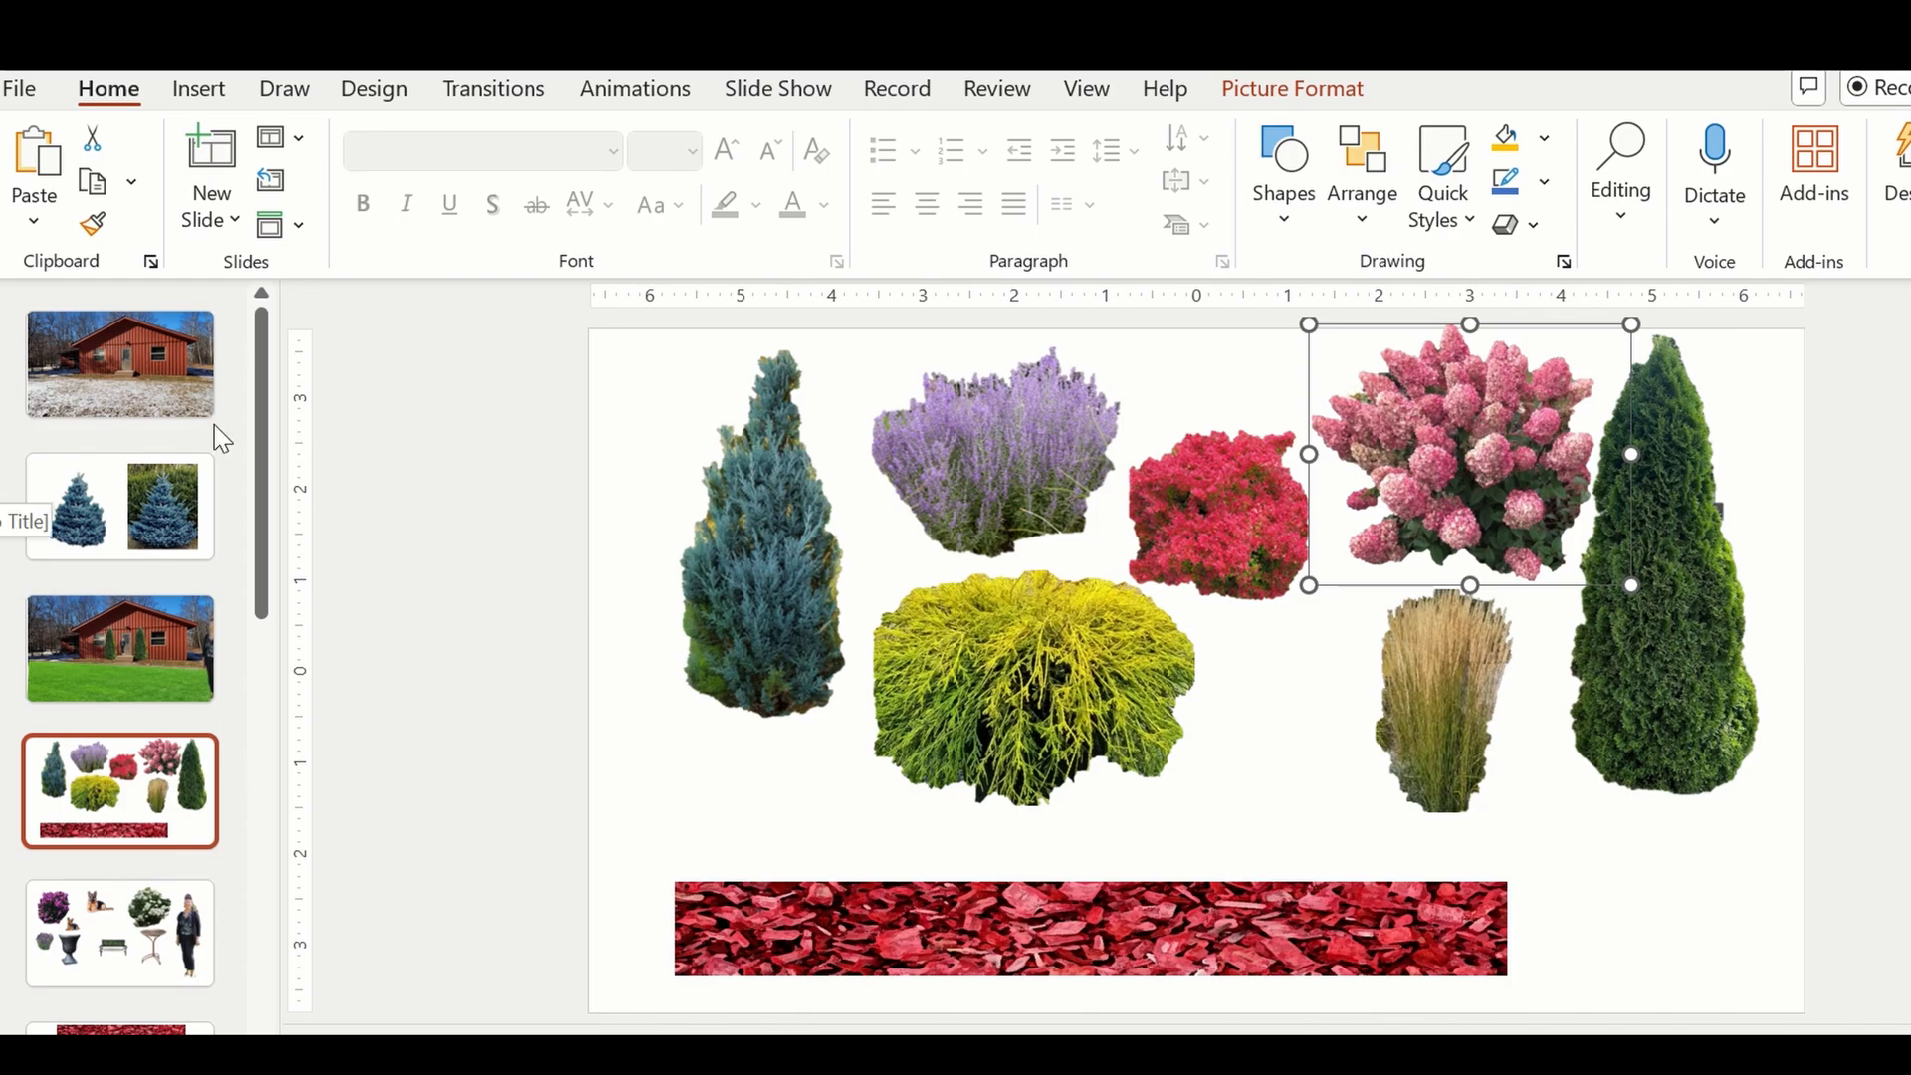
pyautogui.click(140, 637)
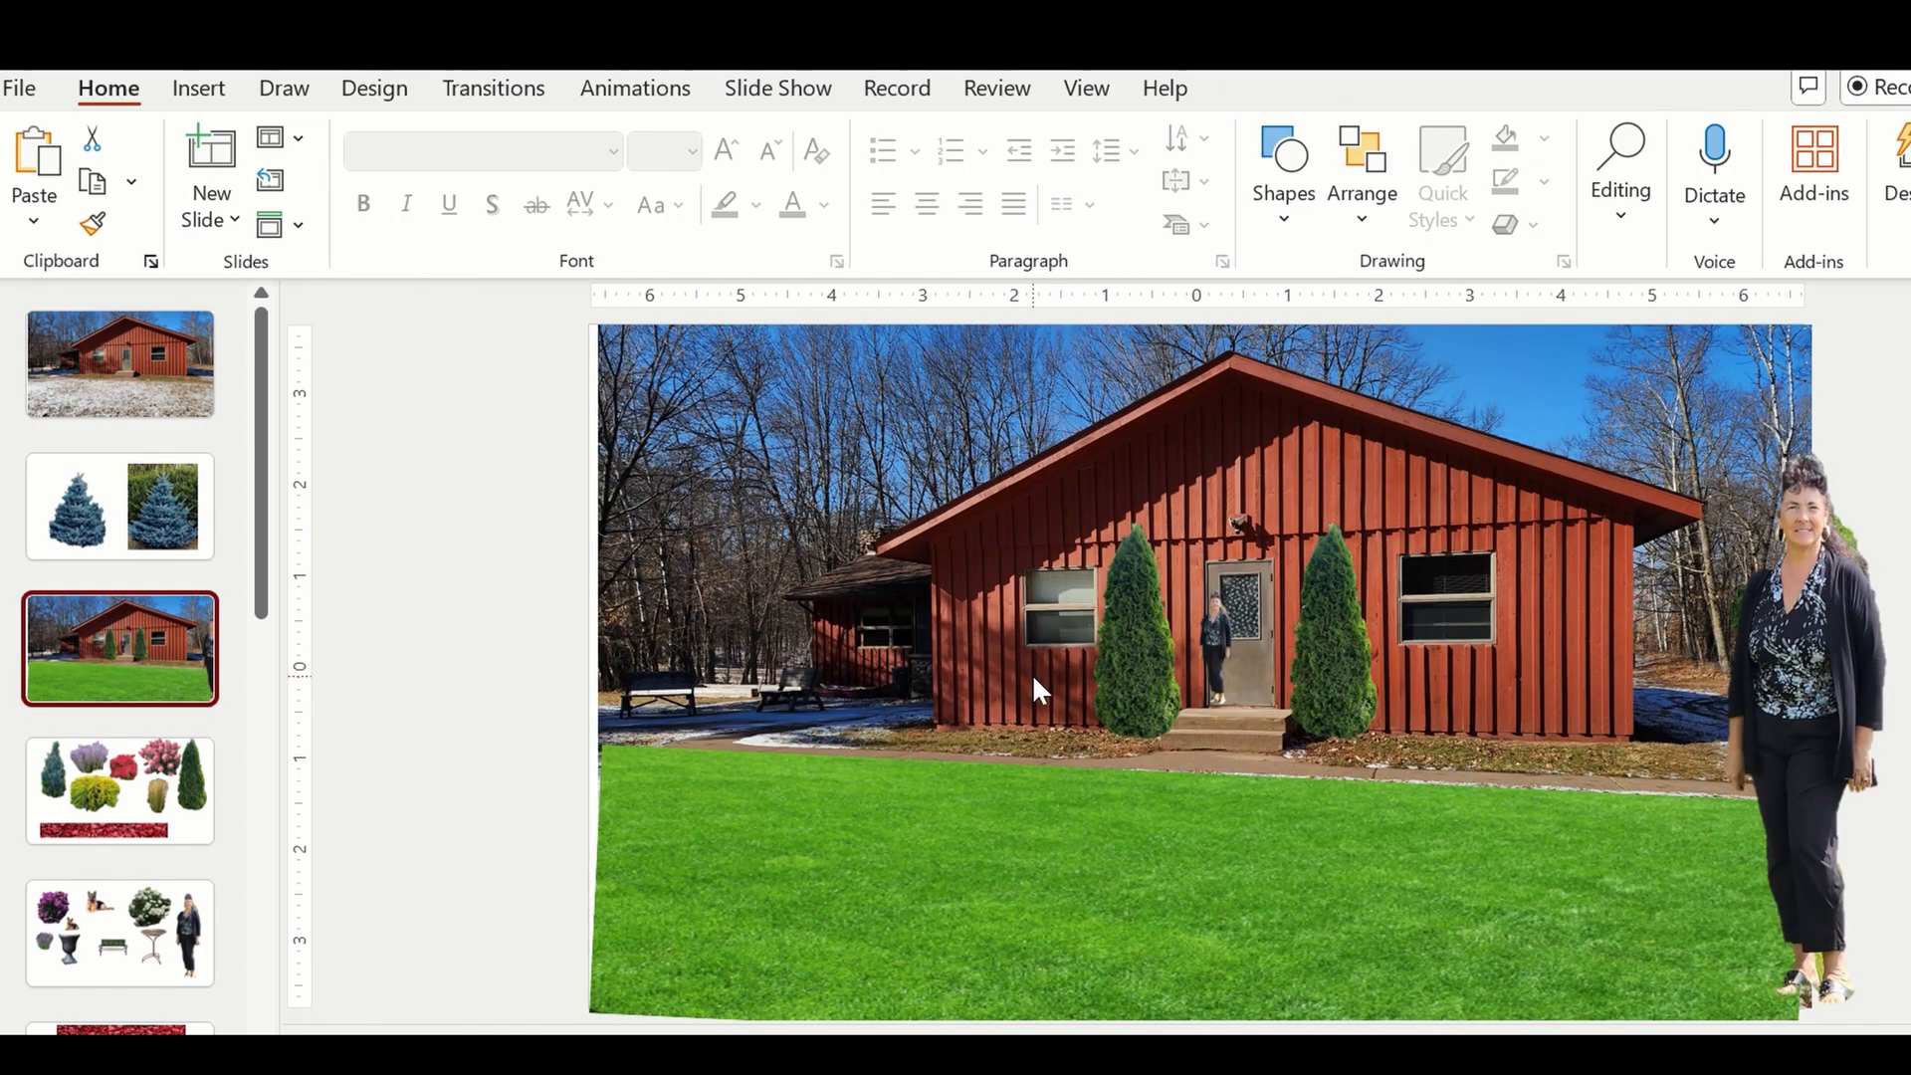
pyautogui.hotkey('ctrl', 'v')
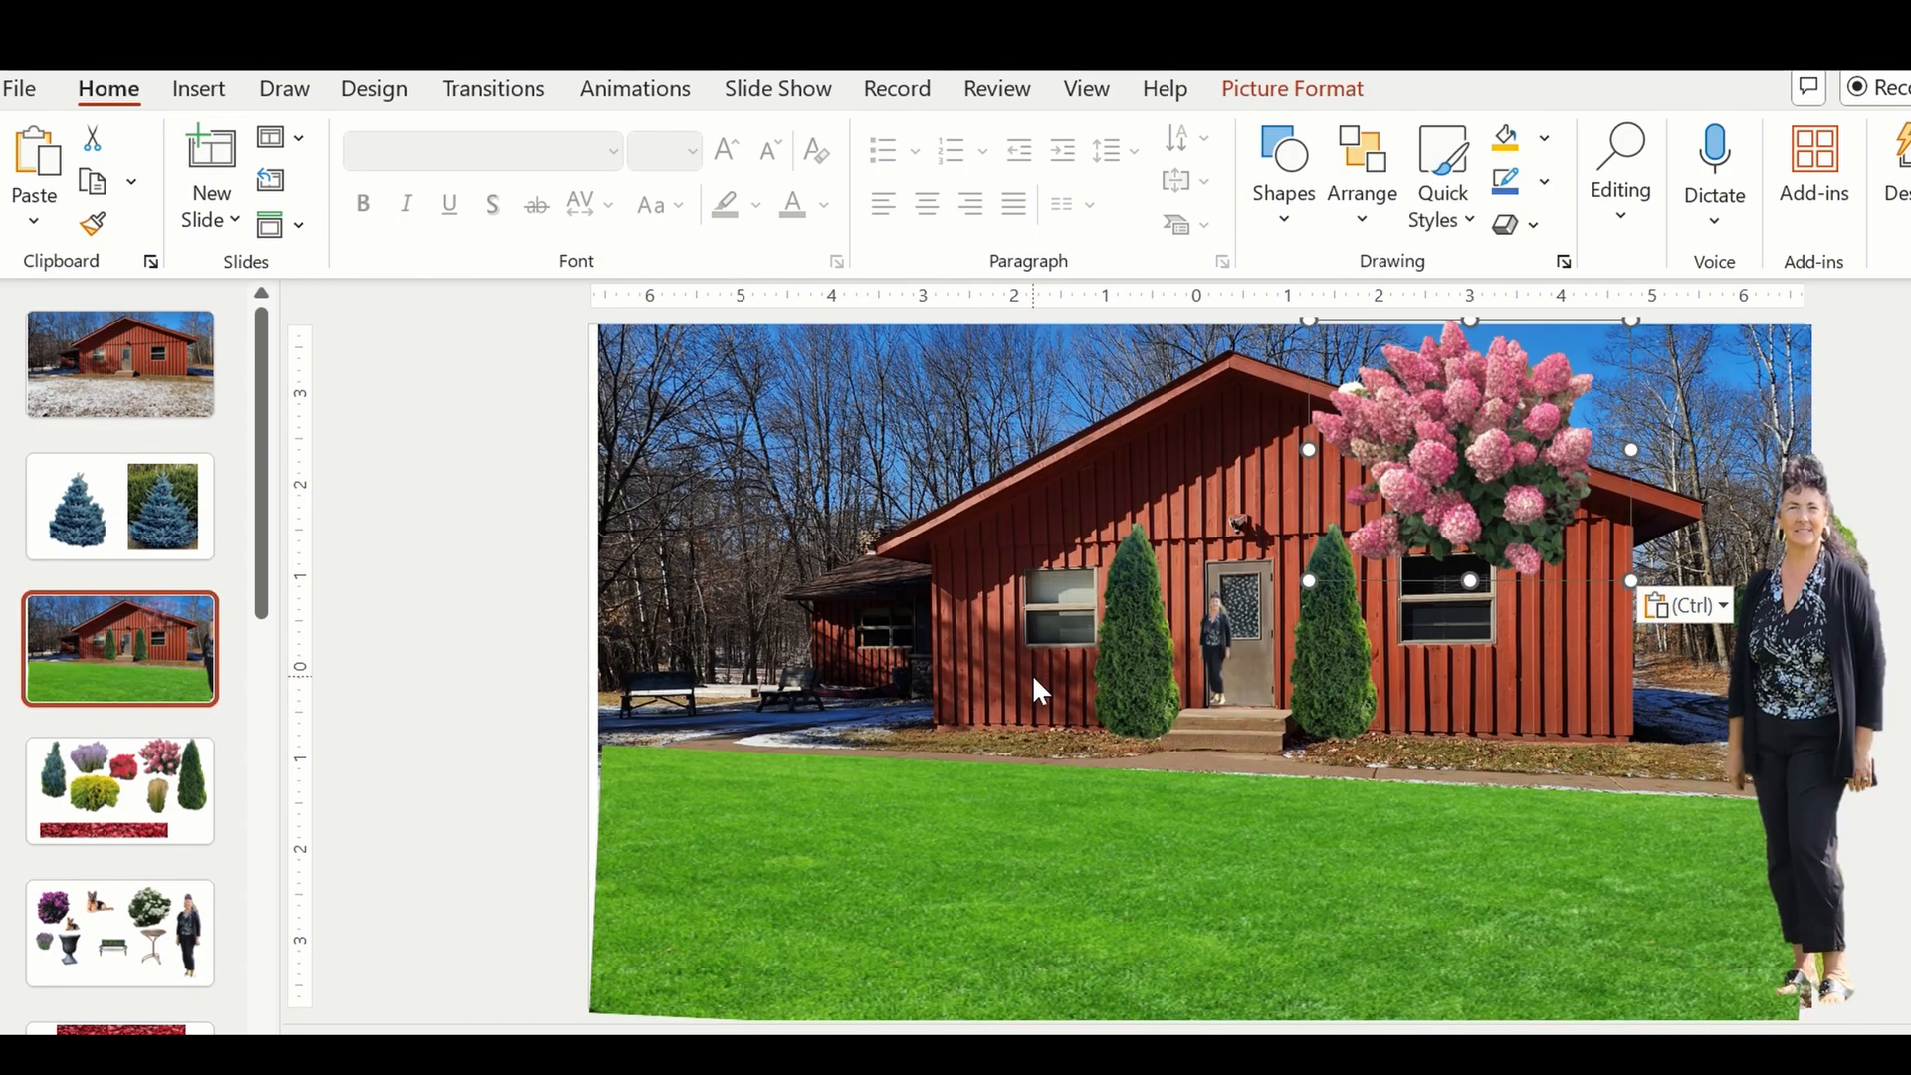
pyautogui.moveTo(1369, 503); pyautogui.dragTo(698, 716)
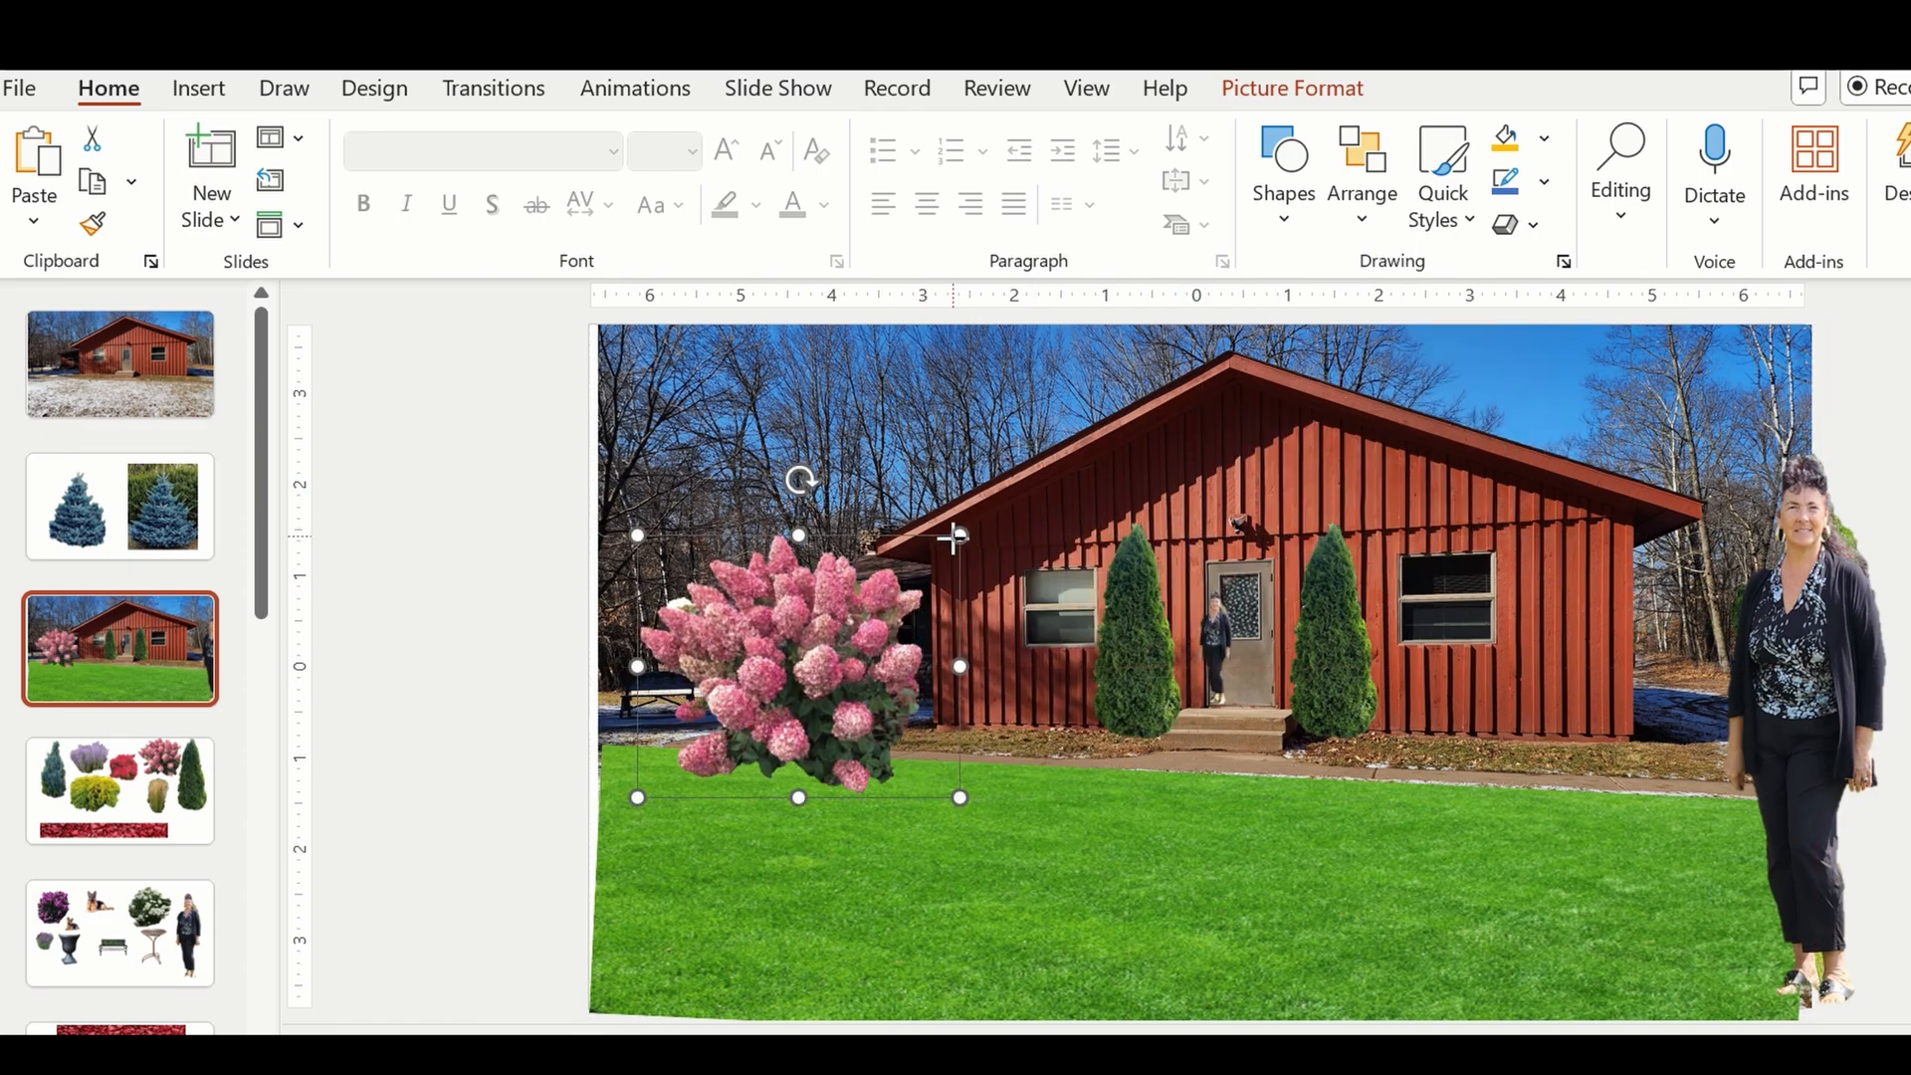
# Scale the pink hydrangea down to a low foundation shrub and place it at the house's left corner.
pyautogui.moveTo(958, 535); pyautogui.dragTo(768, 687)
pyautogui.moveTo(690, 749); pyautogui.dragTo(890, 700)
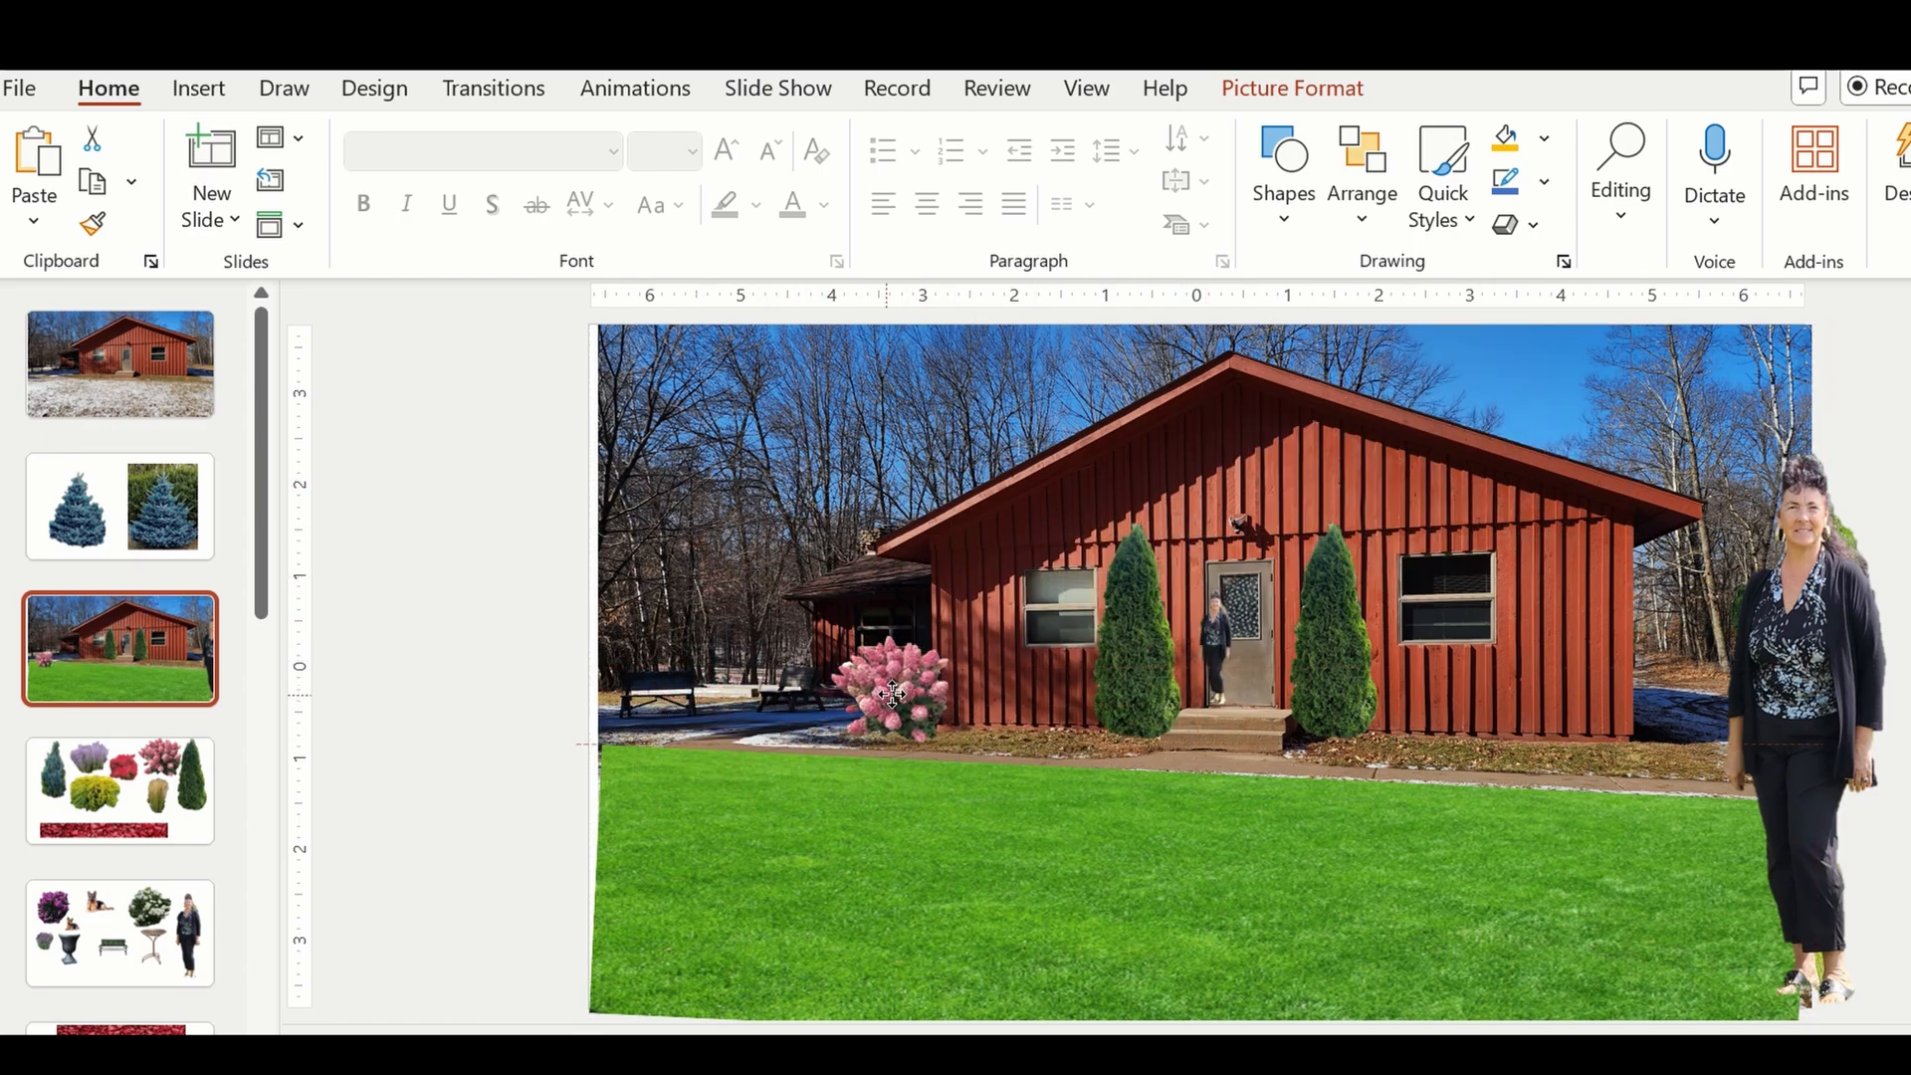
pyautogui.moveTo(974, 634); pyautogui.dragTo(916, 684)
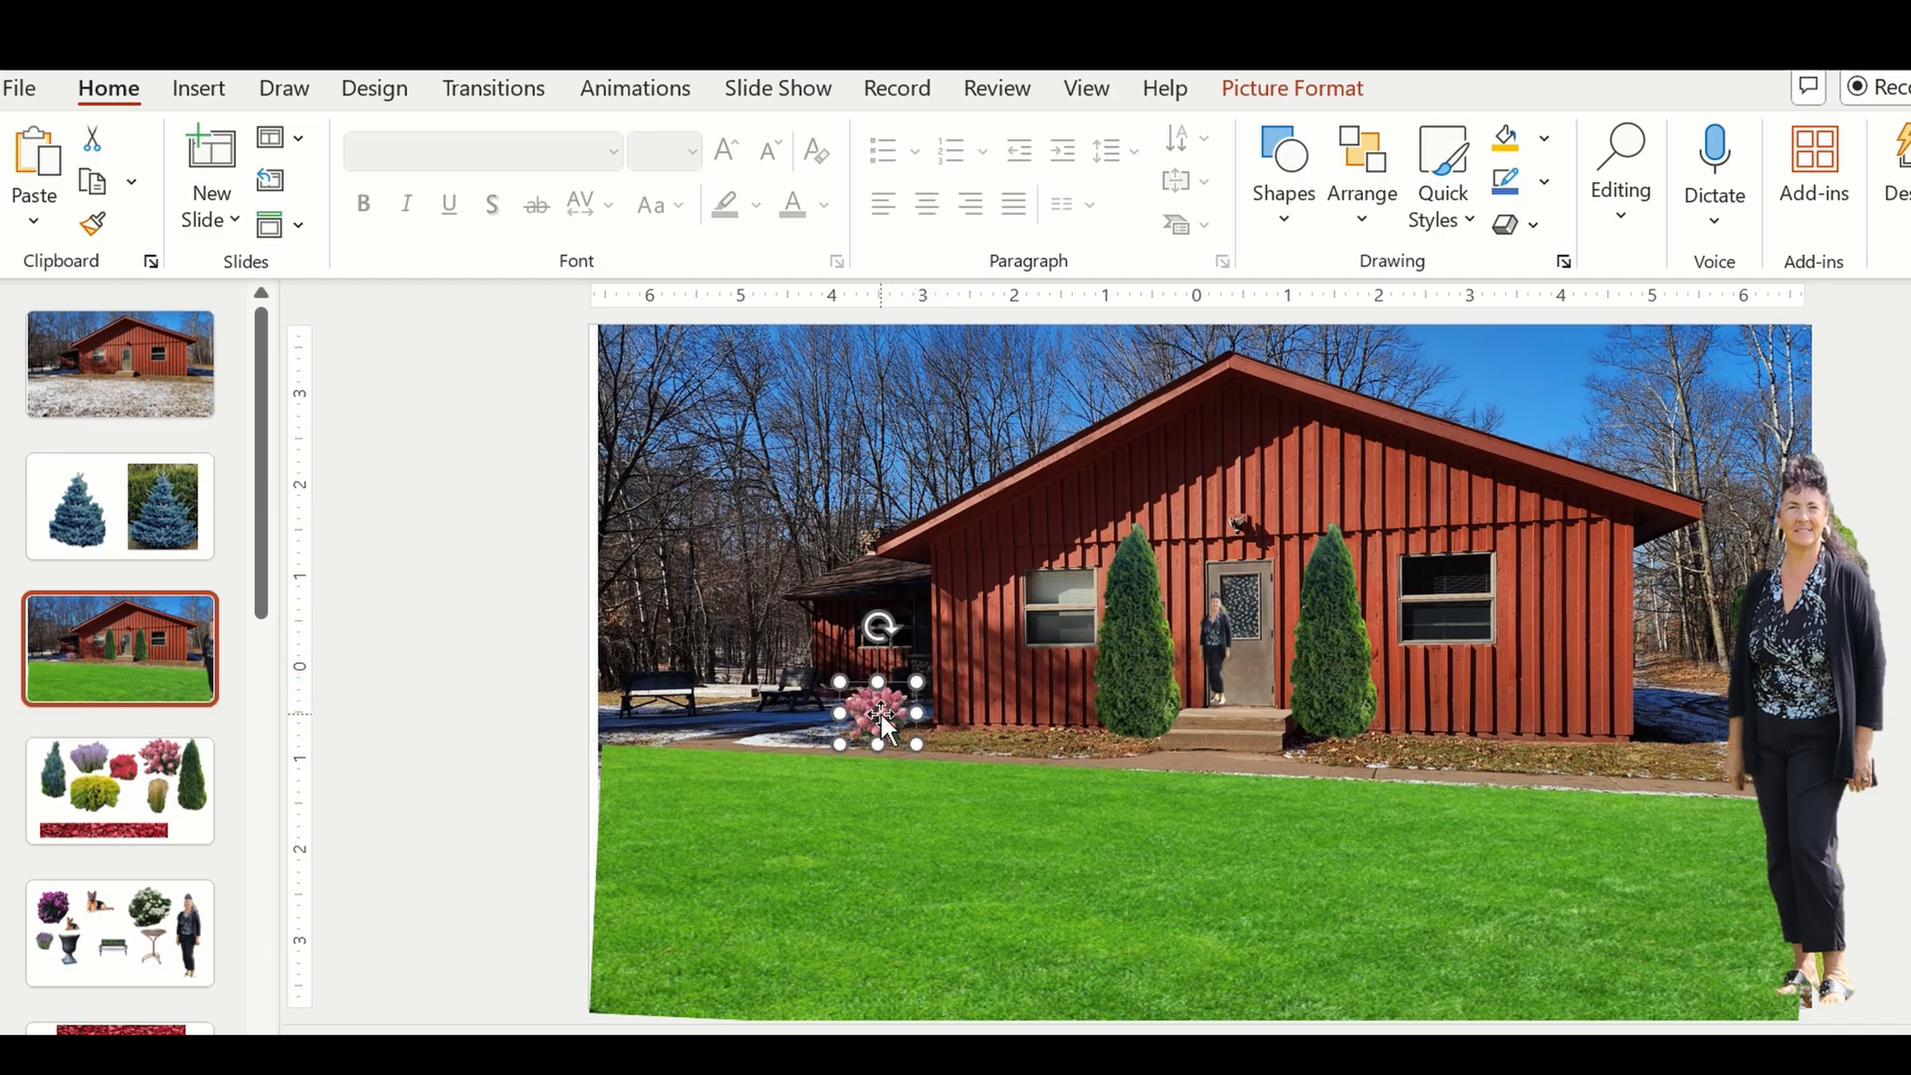
# Paste copies of the small hydrangea, lining up four left of the evergreens and placing one beside the right evergreen.
pyautogui.hotkey('ctrl', 'v')
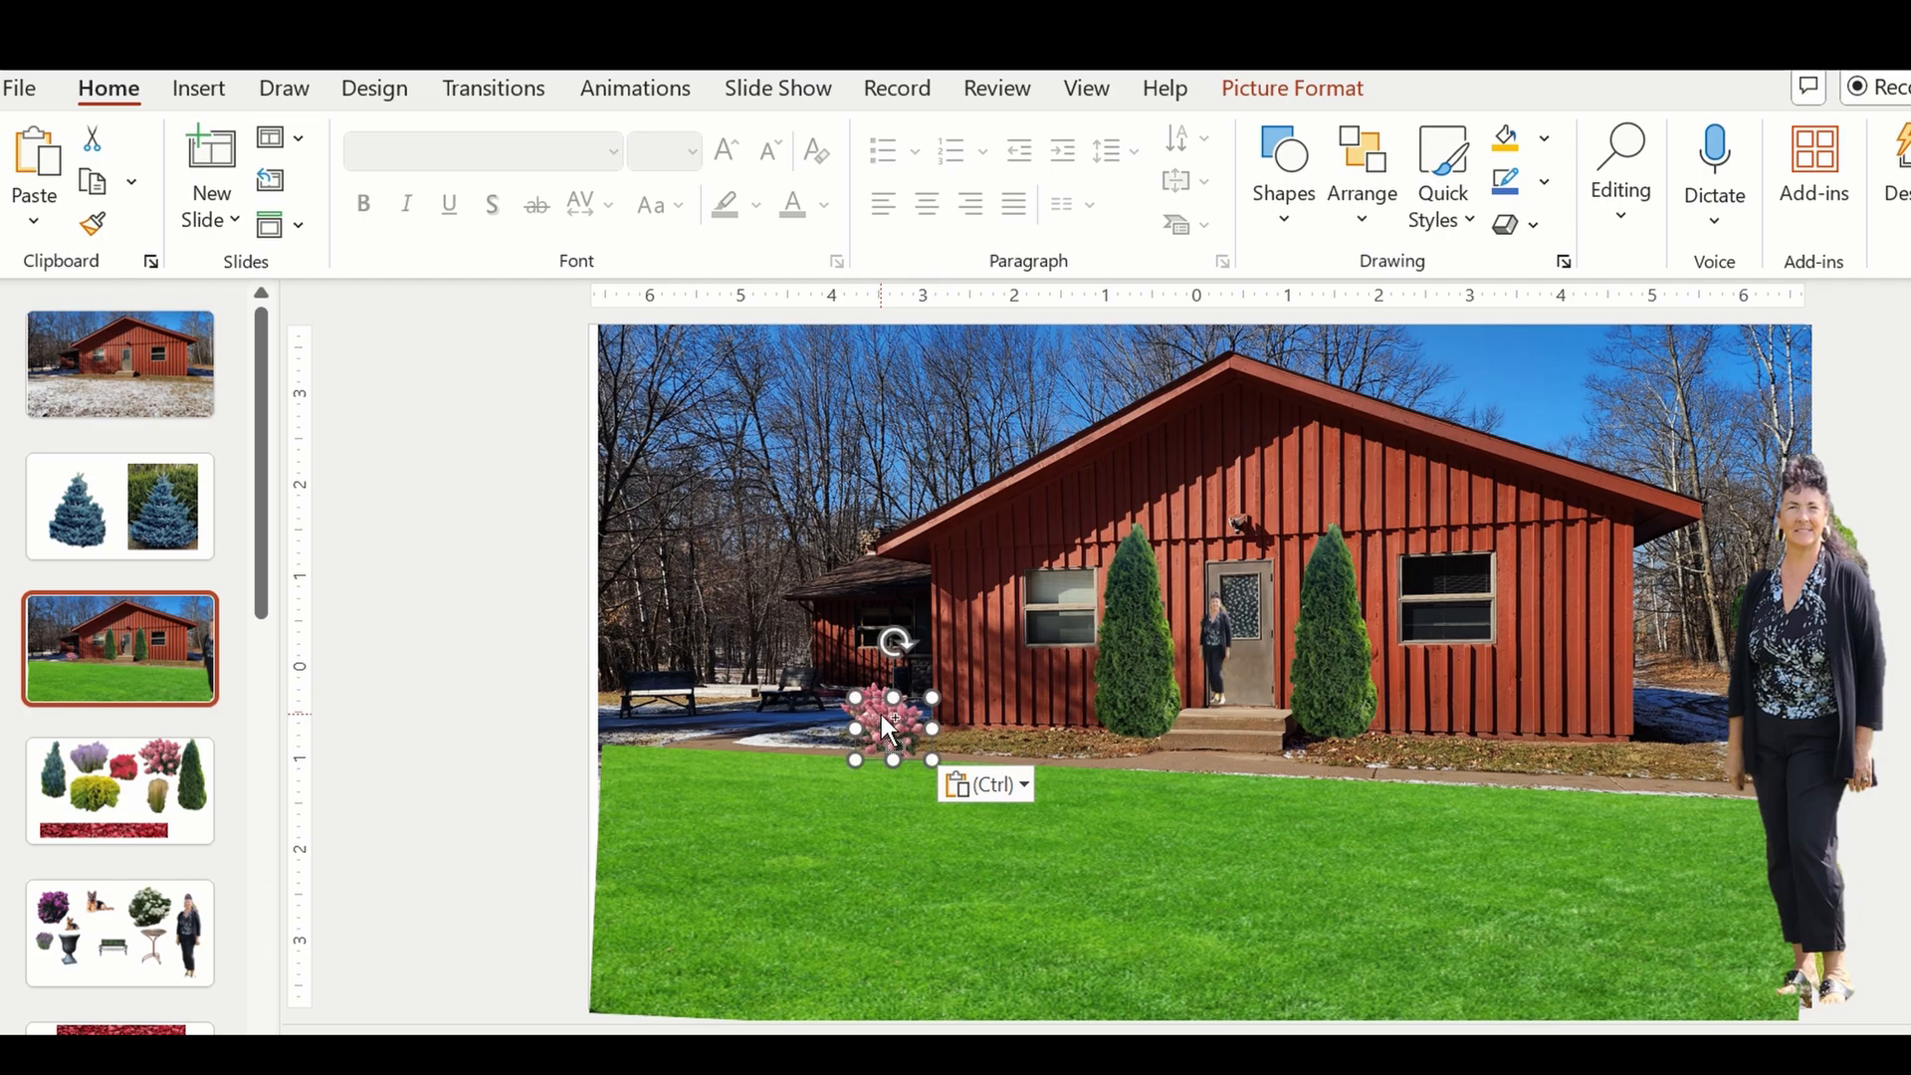
pyautogui.hotkey('ctrl', 'v')
pyautogui.hotkey('ctrl', 'v')
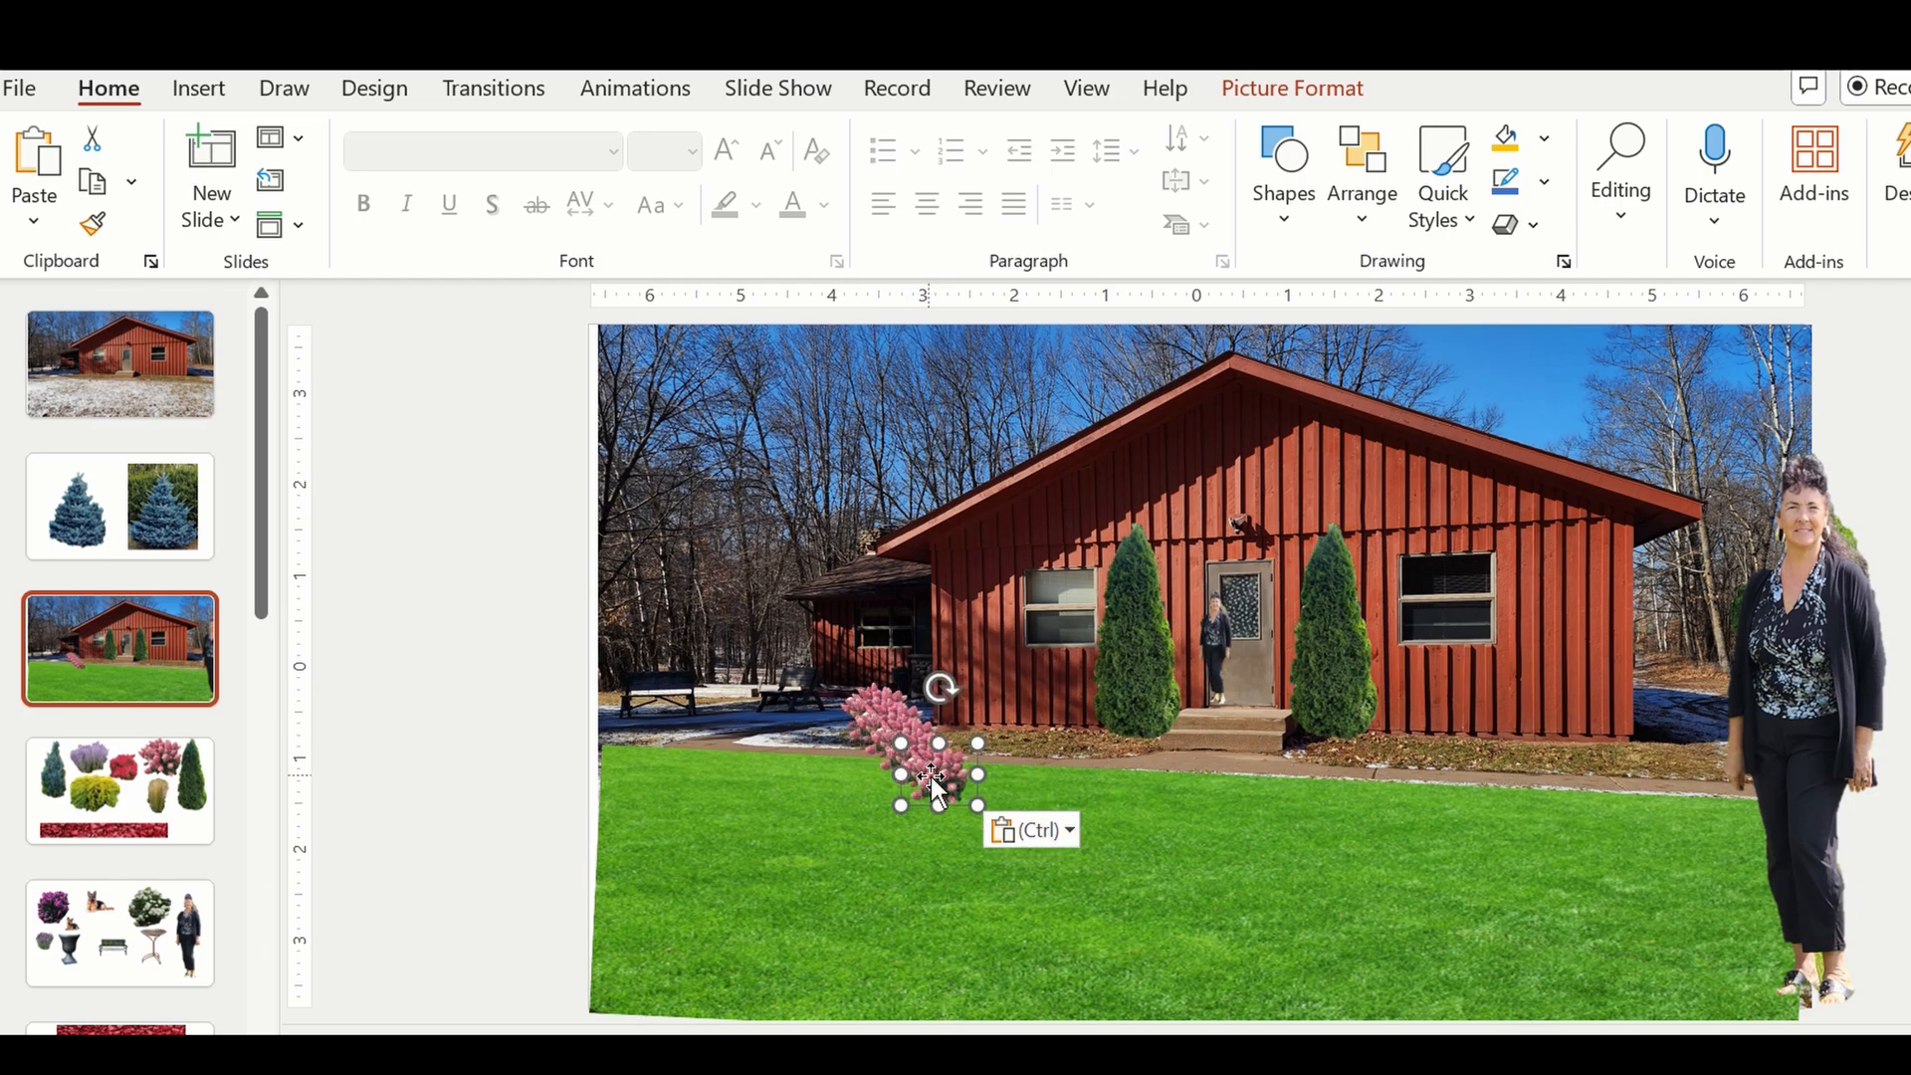
pyautogui.moveTo(911, 759); pyautogui.dragTo(1030, 709)
pyautogui.moveTo(906, 761); pyautogui.dragTo(1392, 726)
pyautogui.moveTo(898, 715)
pyautogui.mouseDown()
pyautogui.moveTo(1250, 781)
pyautogui.moveTo(866, 686)
pyautogui.moveTo(892, 717)
pyautogui.mouseUp()
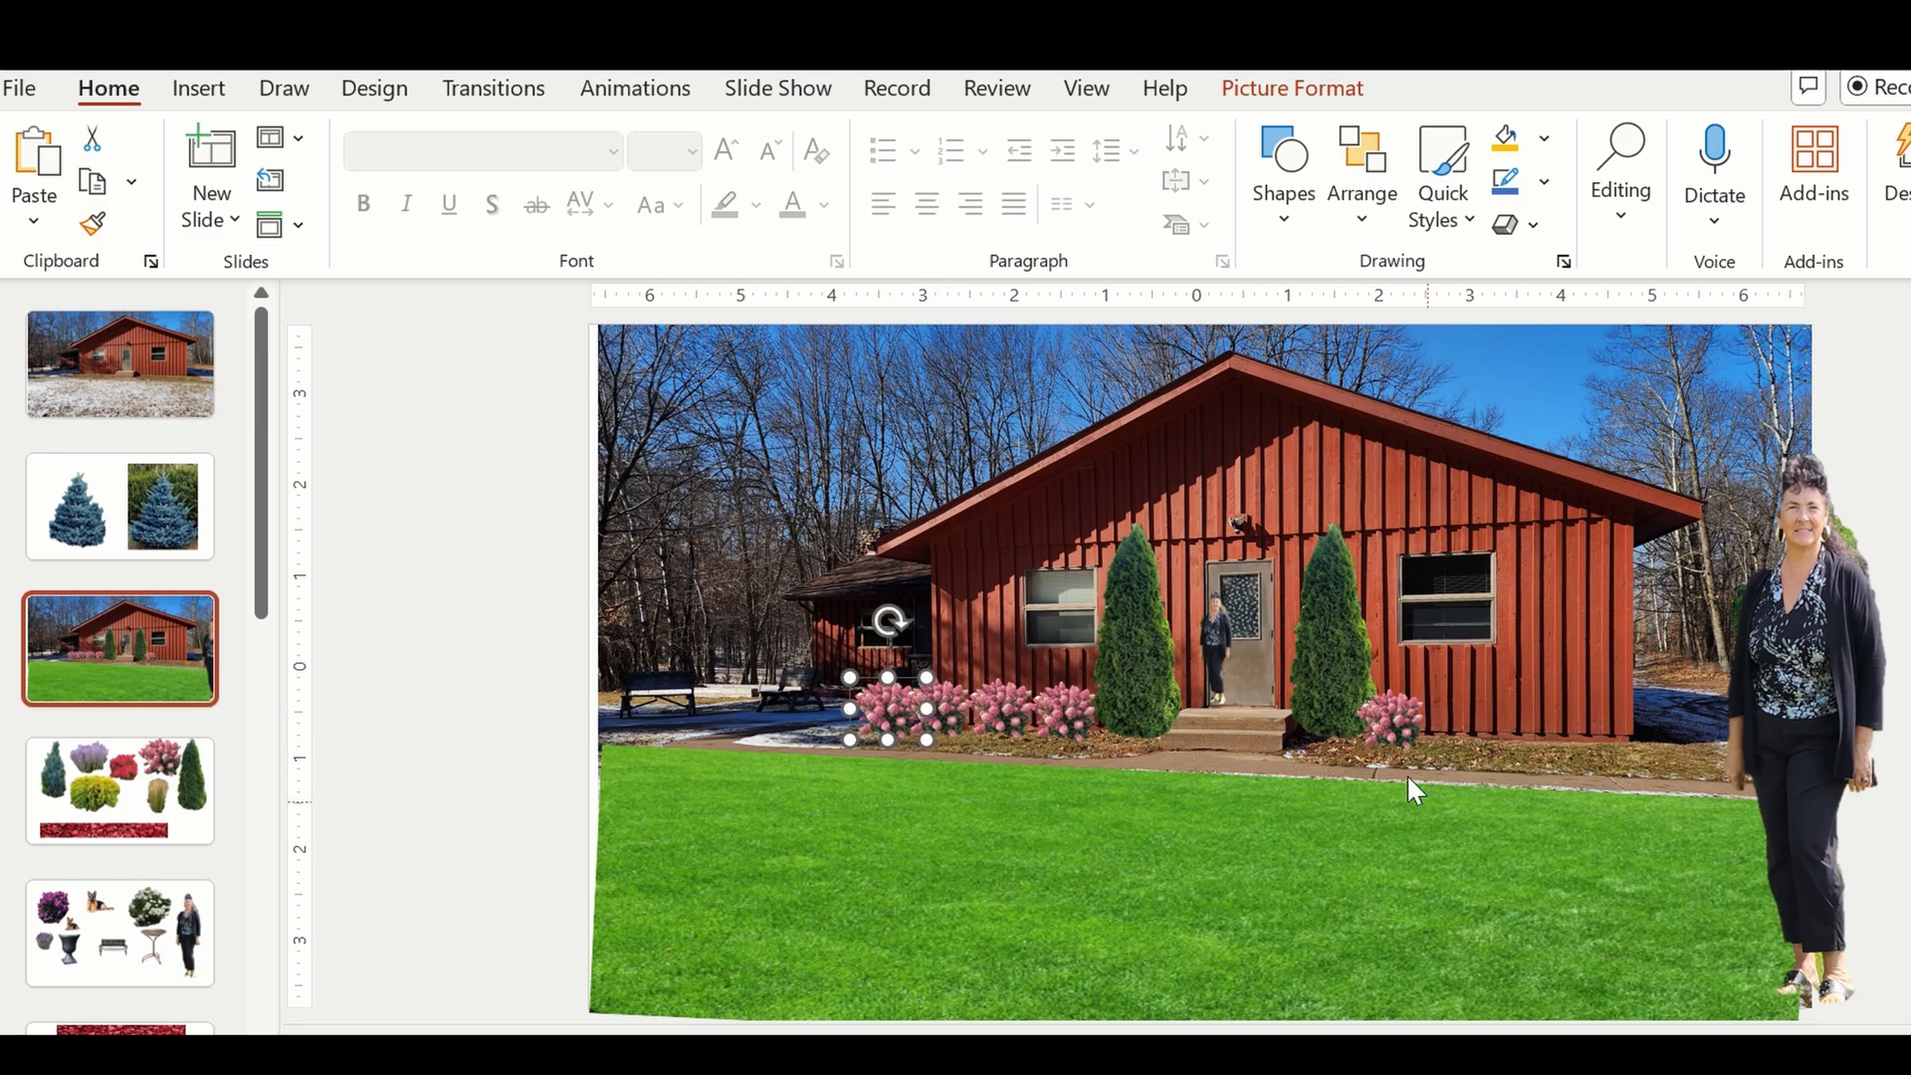
# Paste more hydrangea copies to extend a row of four from the right evergreen to the house's right corner.
pyautogui.click(1394, 713)
pyautogui.hotkey('ctrl', 'v')
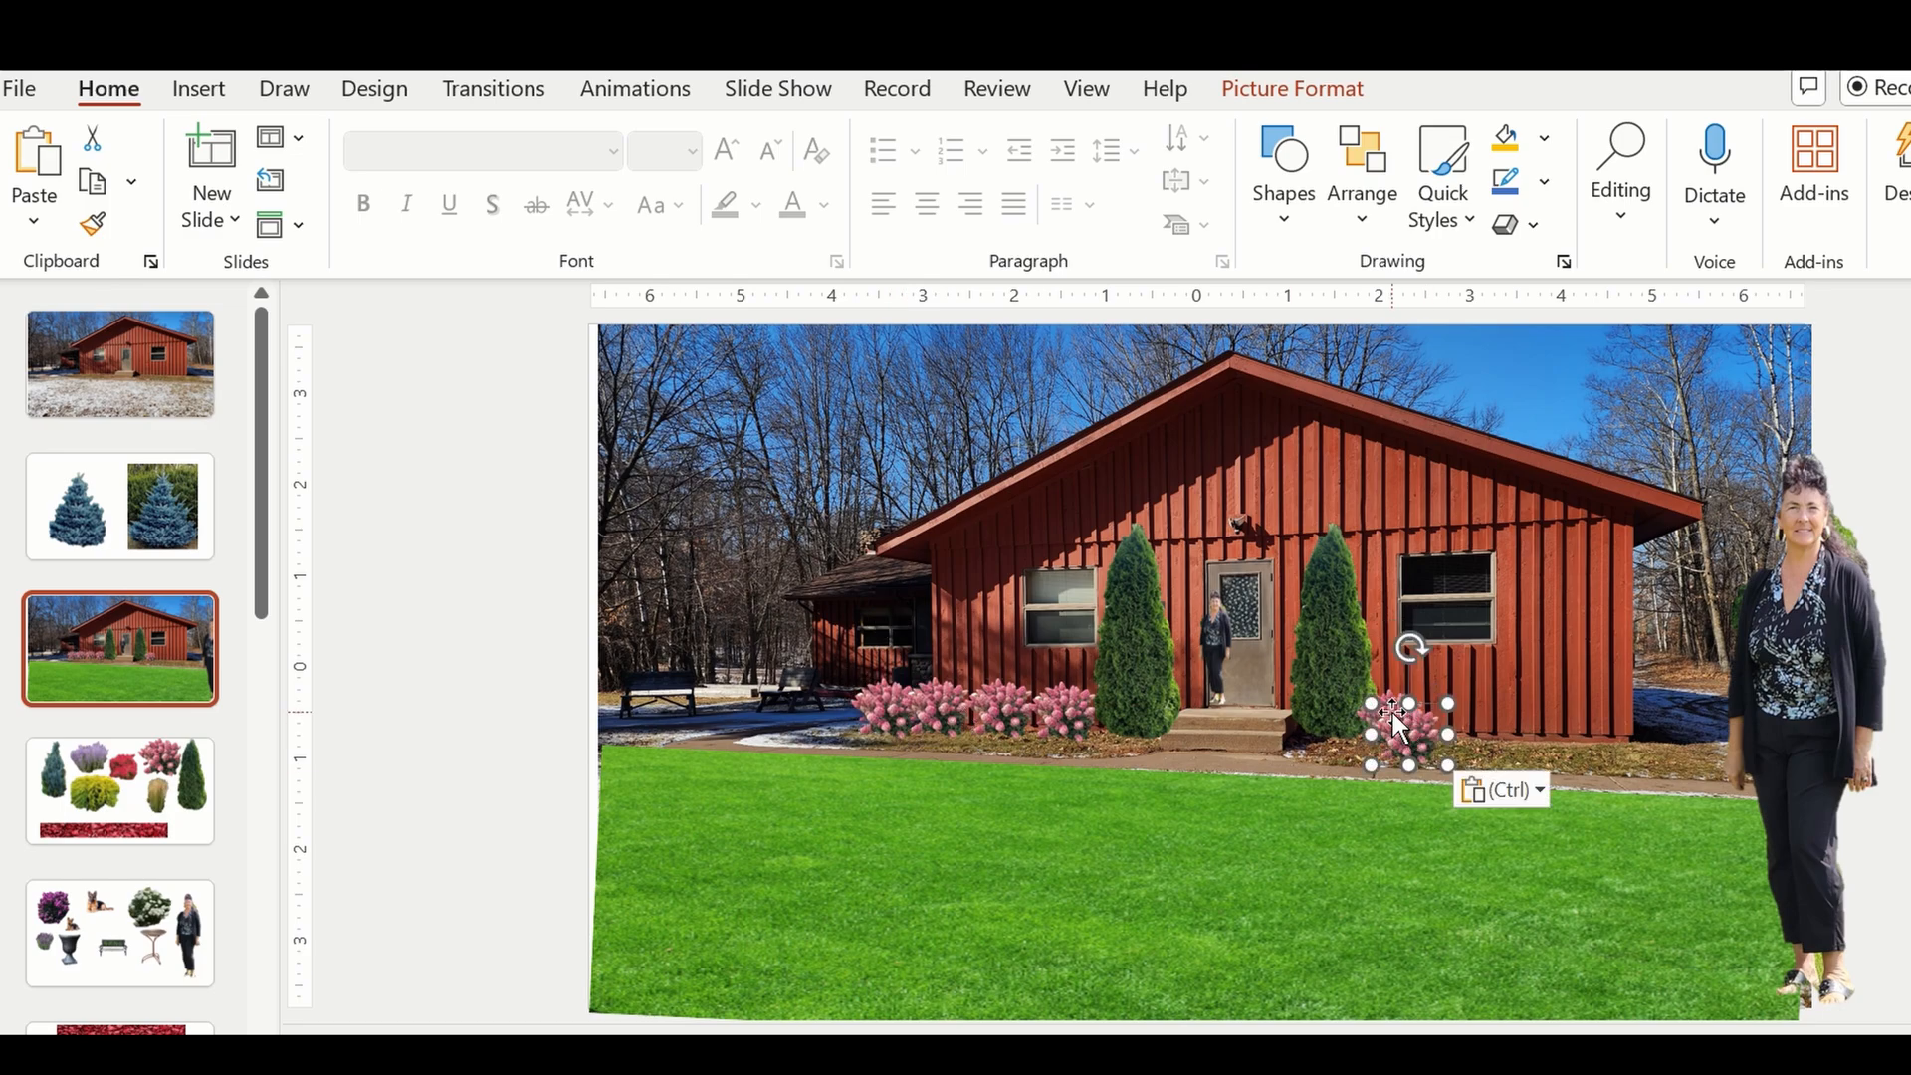
pyautogui.moveTo(1396, 731); pyautogui.dragTo(1625, 714)
pyautogui.hotkey('ctrl', 'v')
pyautogui.moveTo(1413, 758); pyautogui.dragTo(1571, 731)
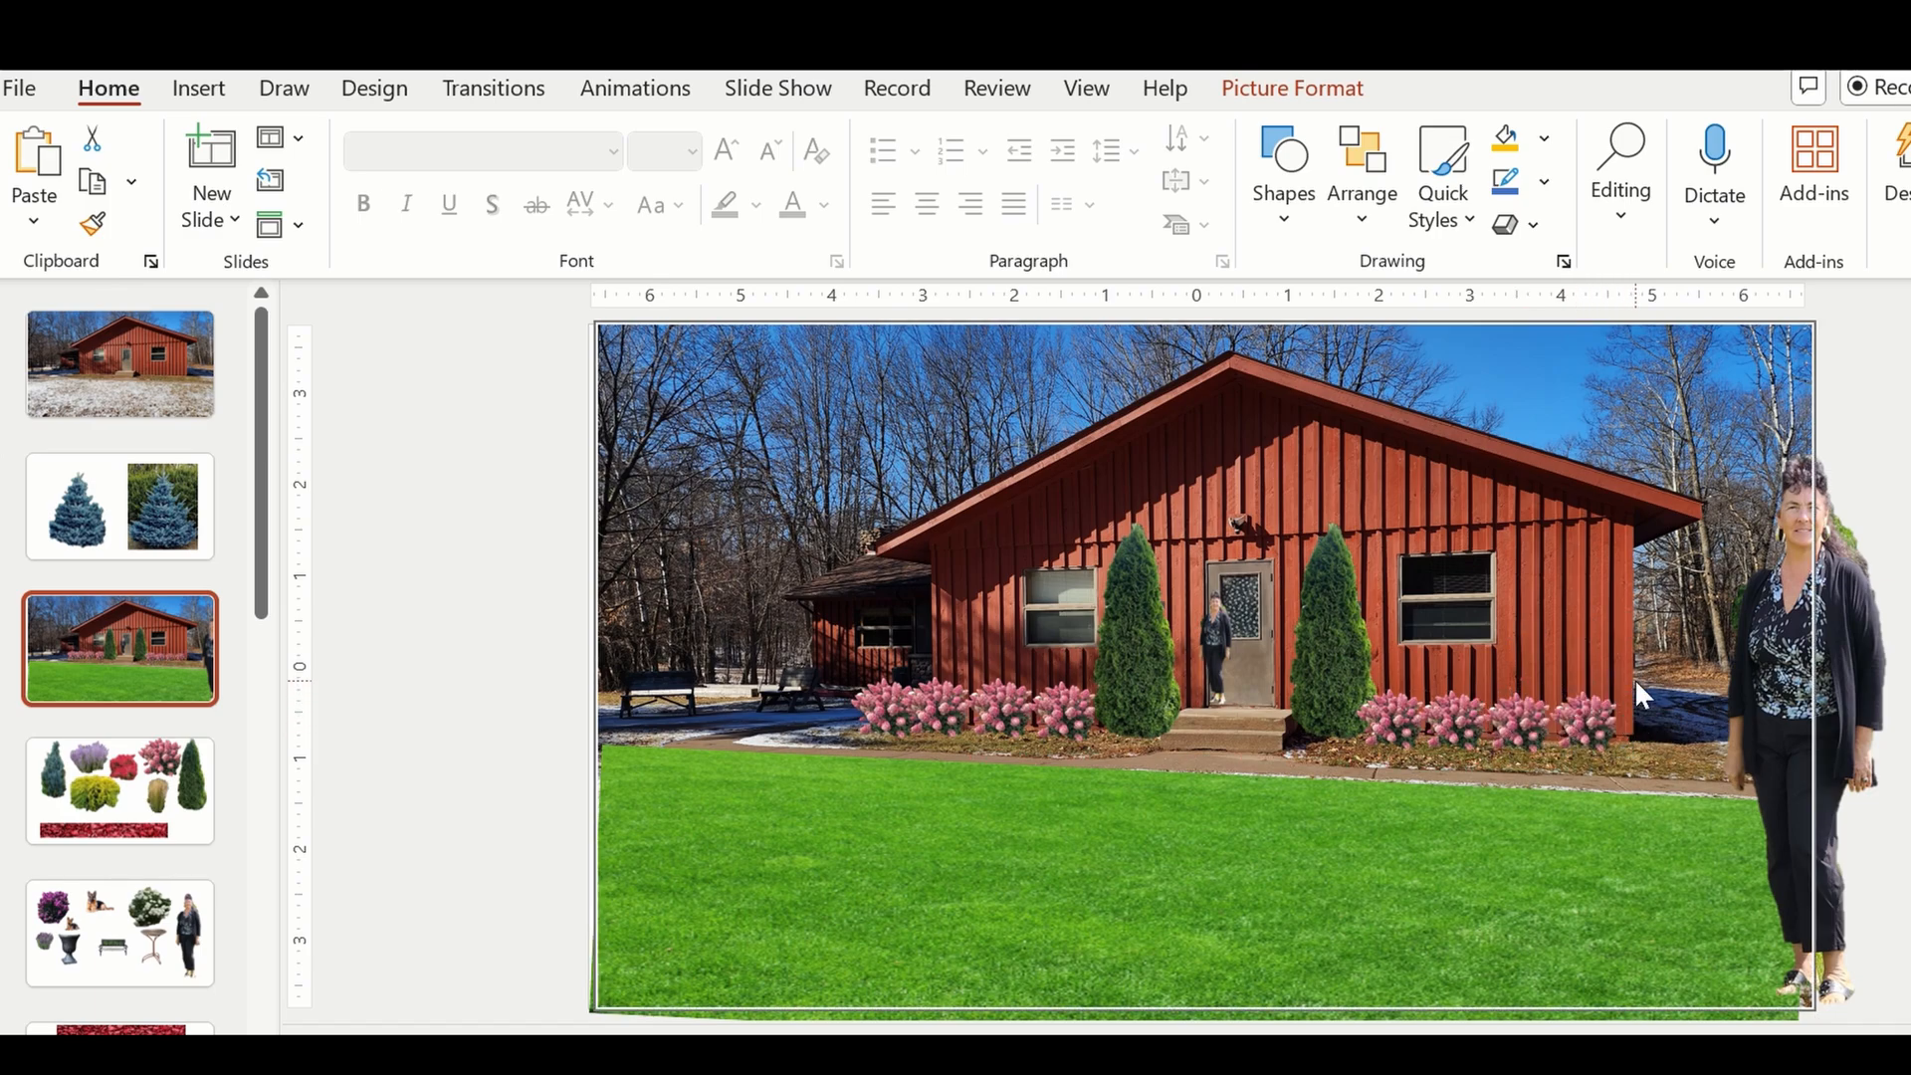
# Adjust the right-hand hydrangeas so the four shrubs are evenly spaced along the wall up to the house corner.
pyautogui.moveTo(1618, 689); pyautogui.dragTo(1440, 684)
pyautogui.click(1529, 727)
pyautogui.click(1461, 709)
pyautogui.click(1397, 716)
pyautogui.click(1405, 839)
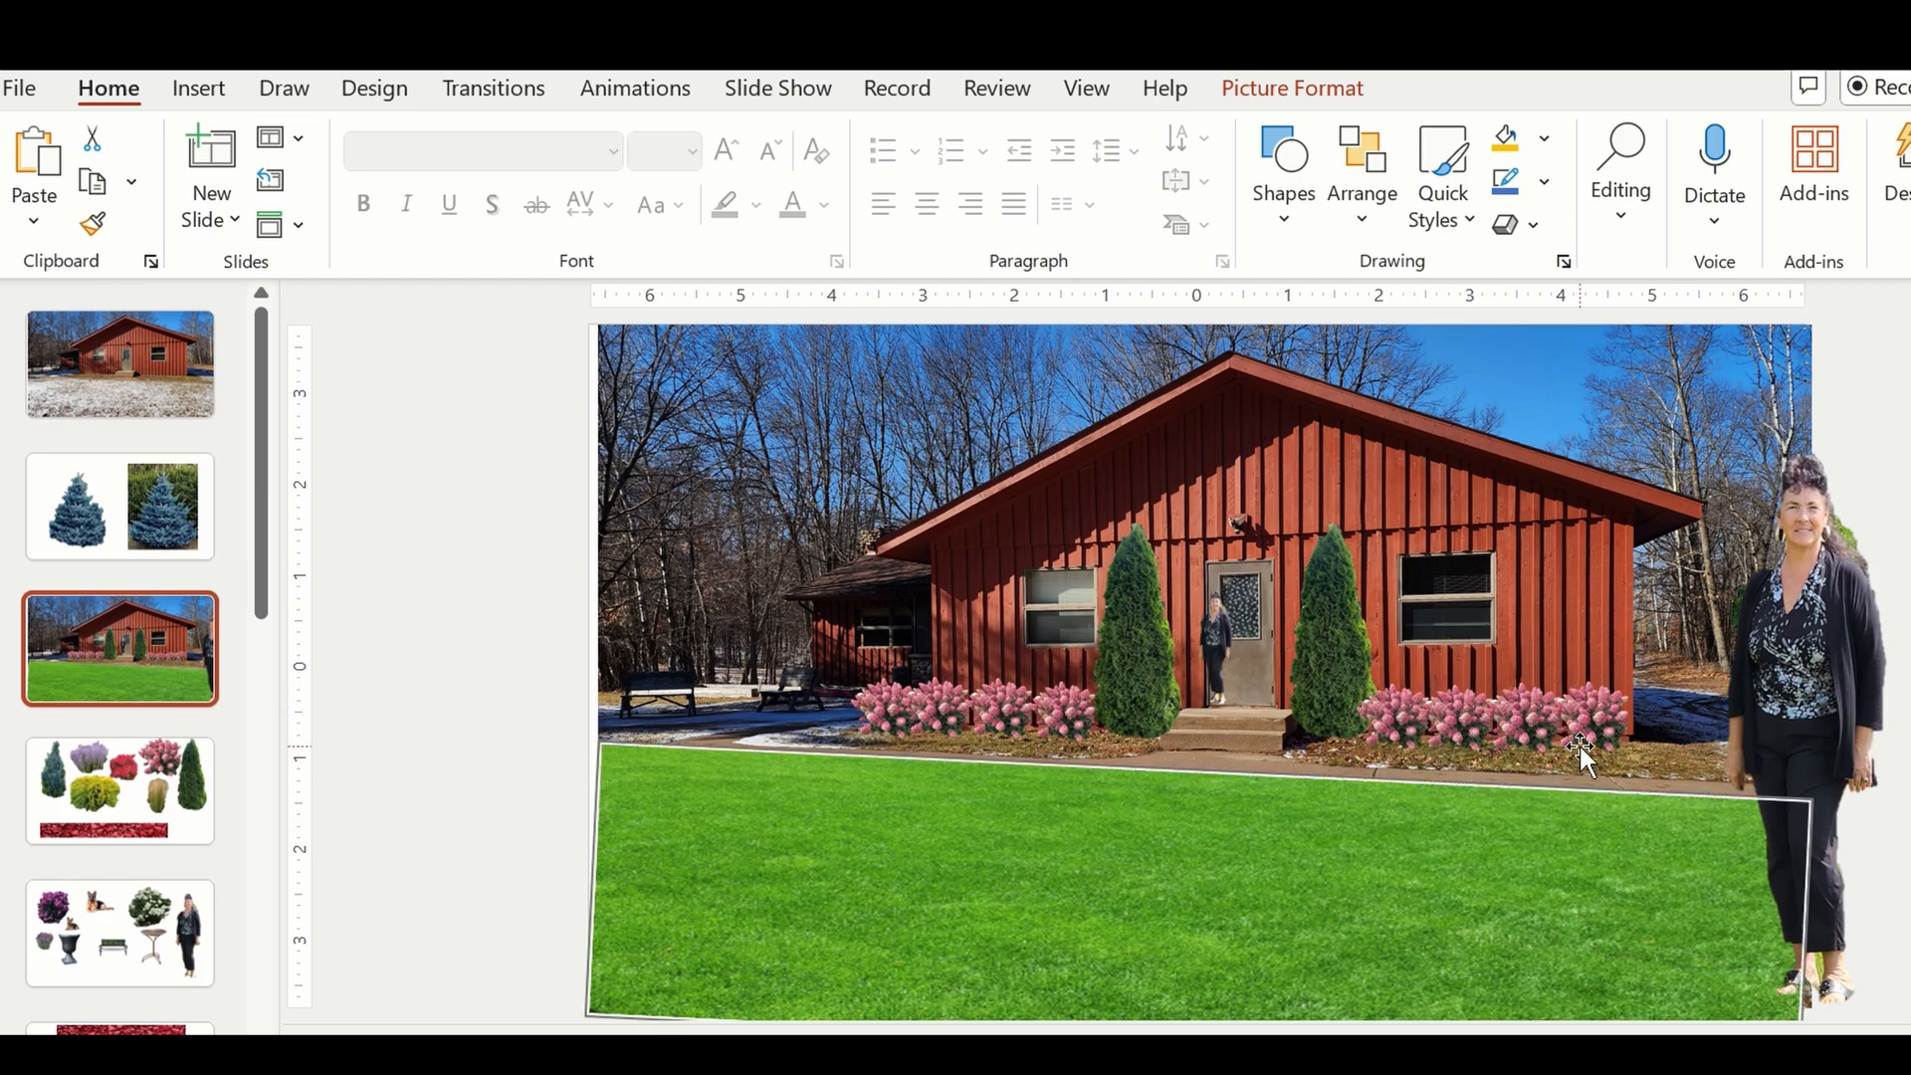
pyautogui.moveTo(1598, 722); pyautogui.dragTo(1473, 714)
pyautogui.click(1539, 717)
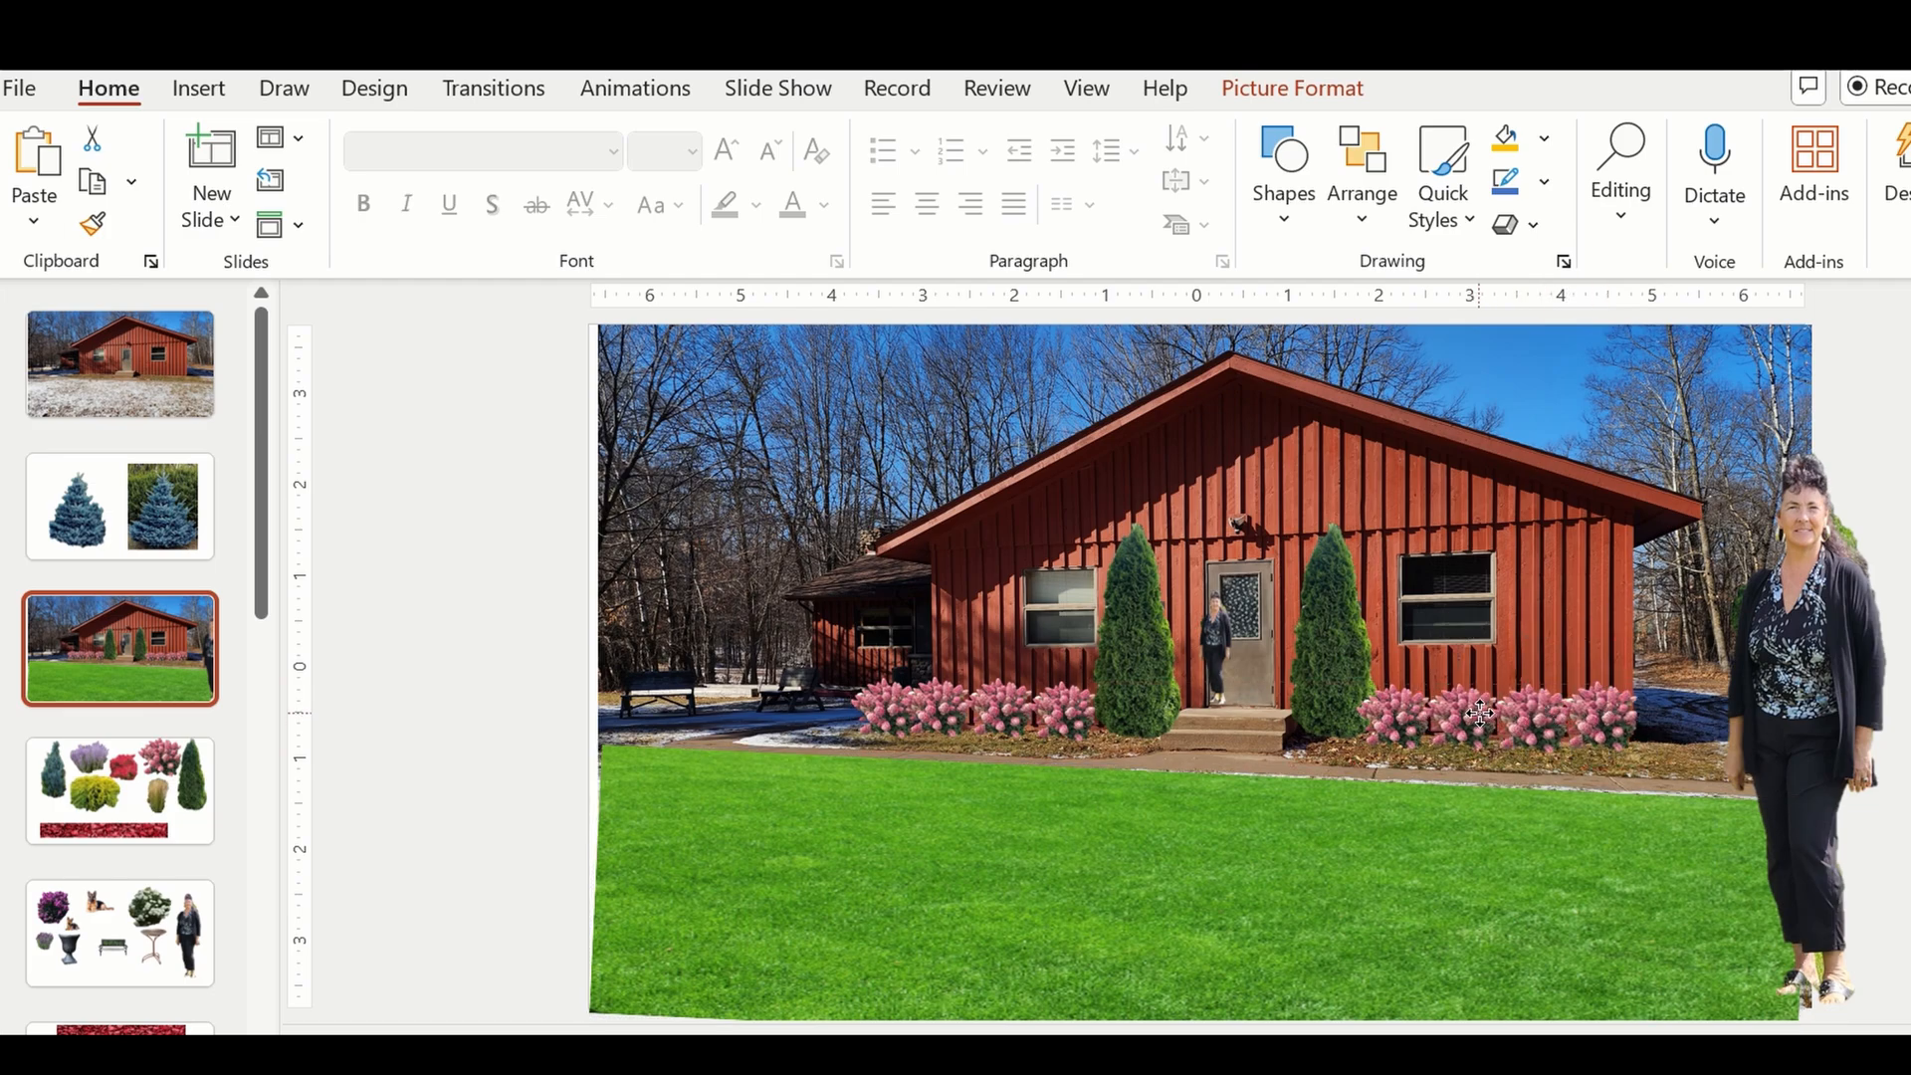
pyautogui.click(1332, 838)
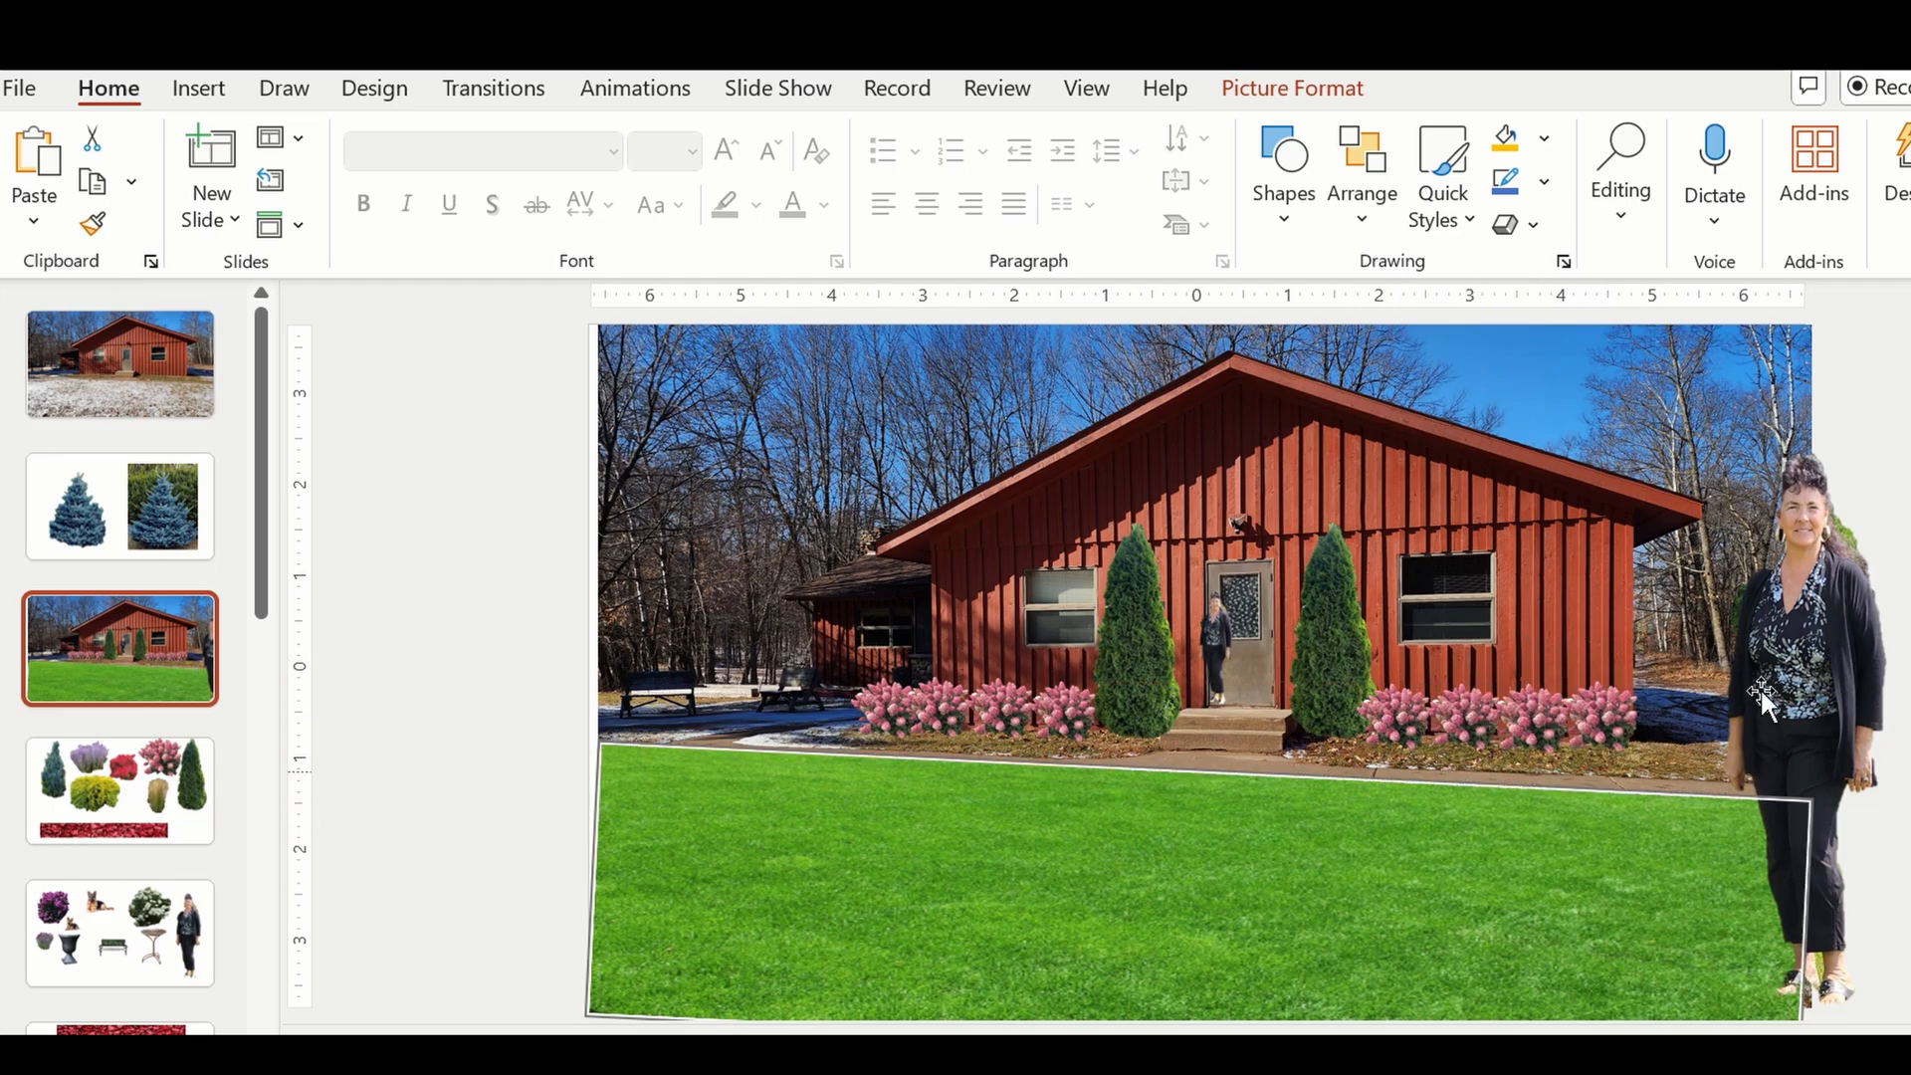
# Clear the selection and compare the original house photo on the first slide with the planted version.
pyautogui.click(522, 618)
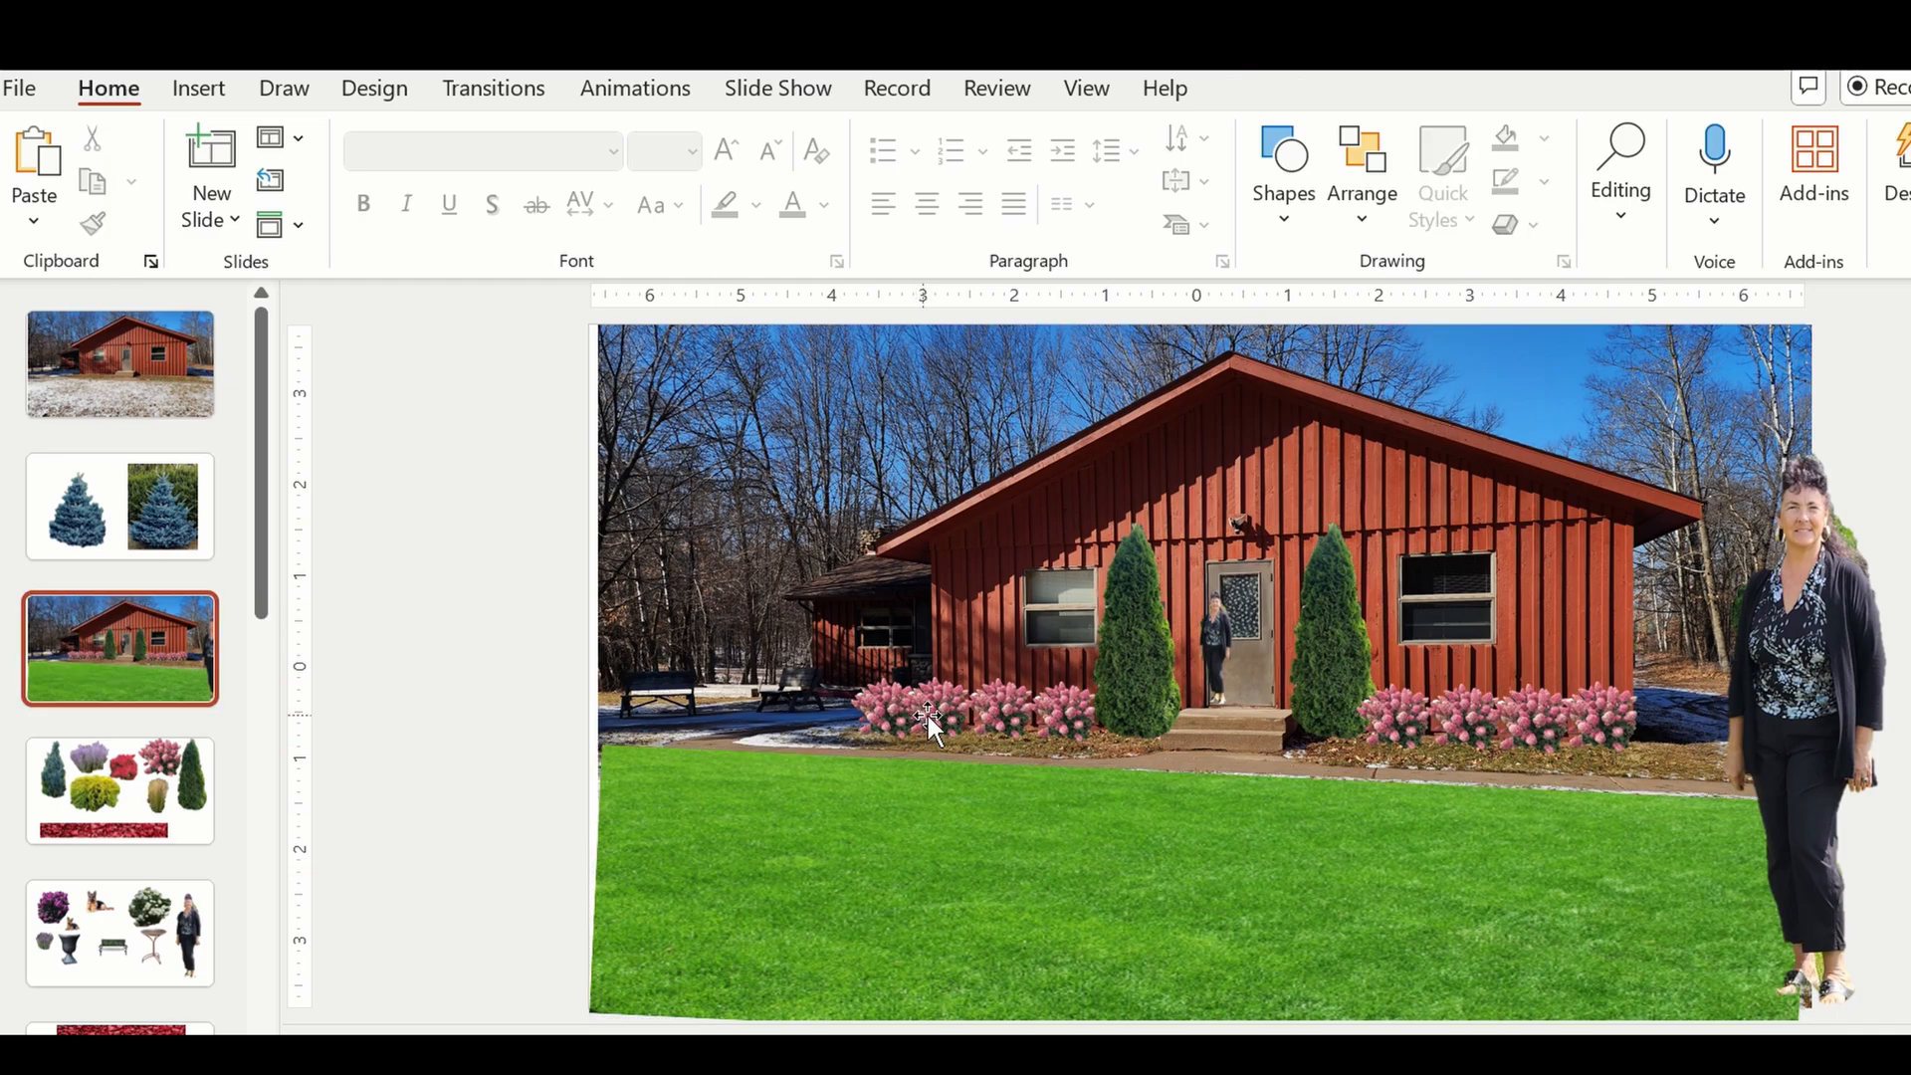
pyautogui.click(124, 383)
pyautogui.click(82, 645)
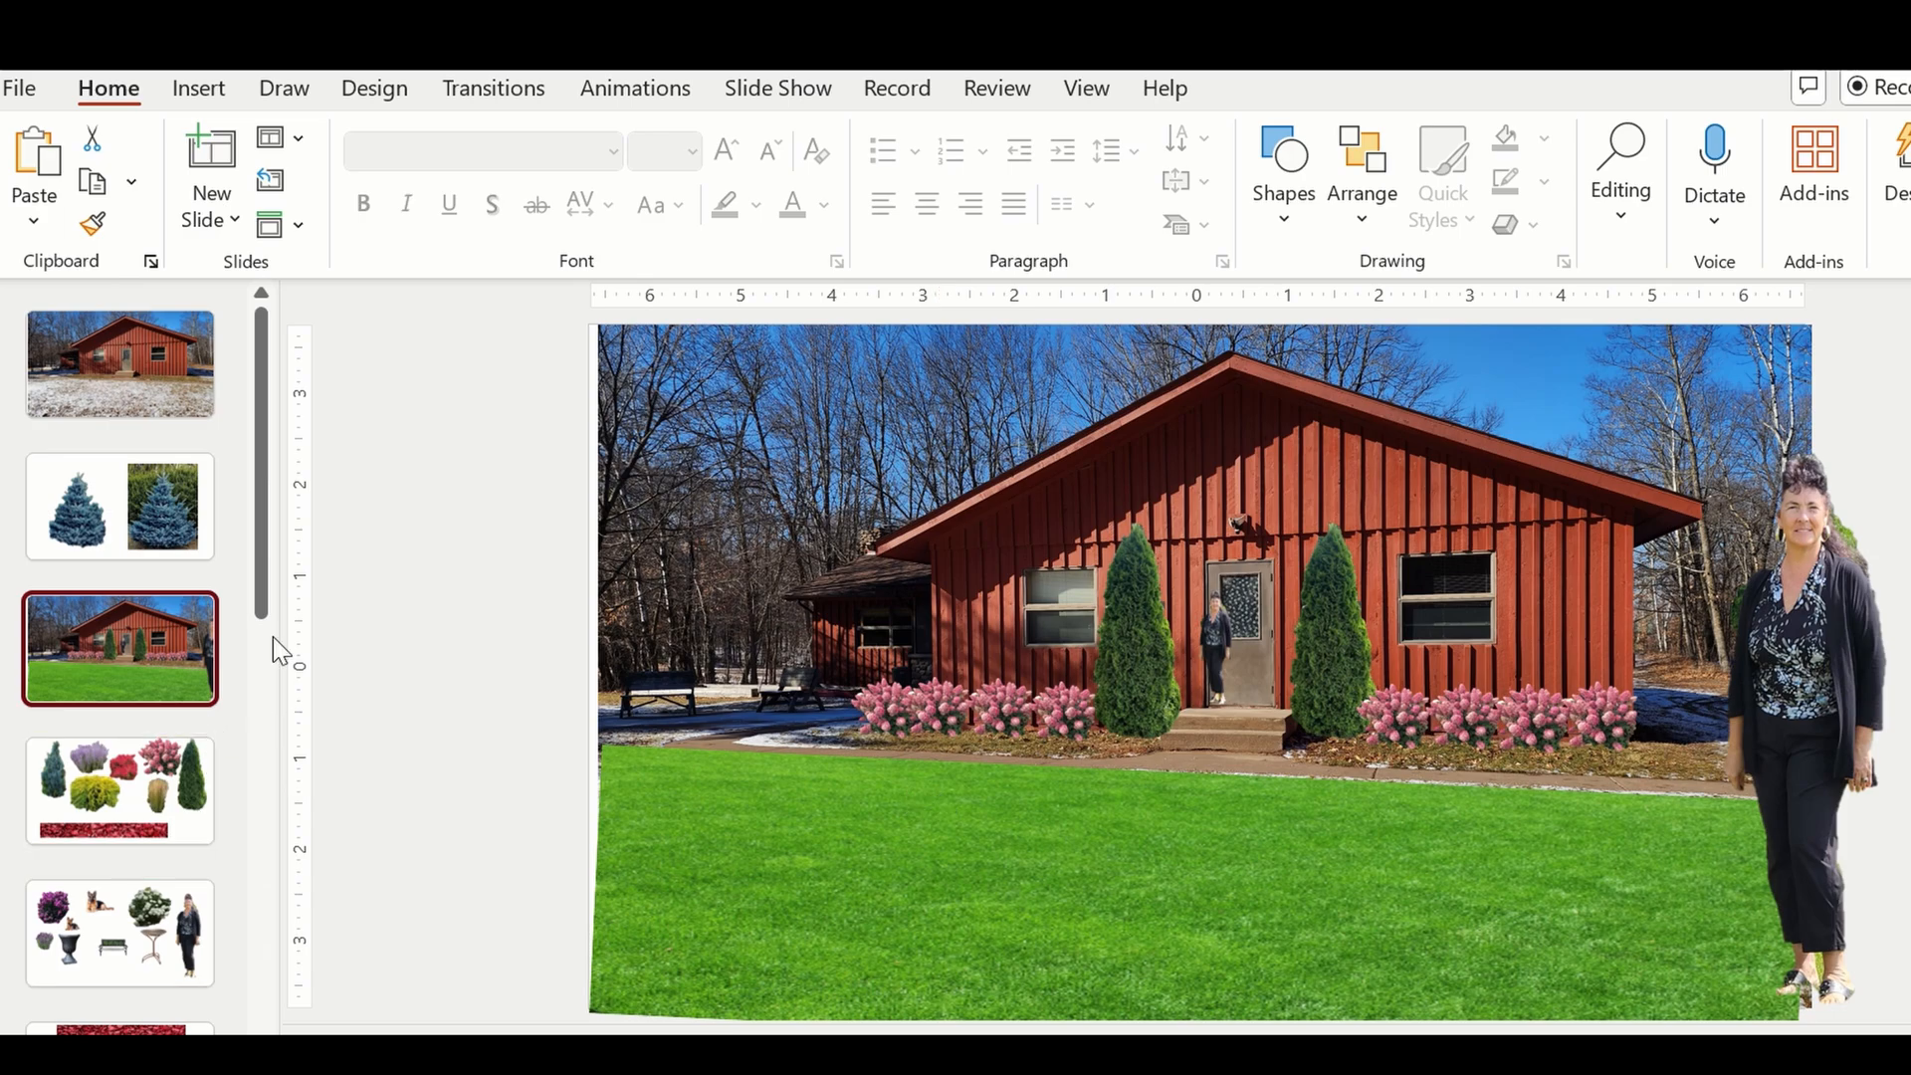
# Copy the red flowering tree from the seventh slide and paste it onto the landscaped house slide.
pyautogui.moveTo(269, 528); pyautogui.dragTo(257, 669)
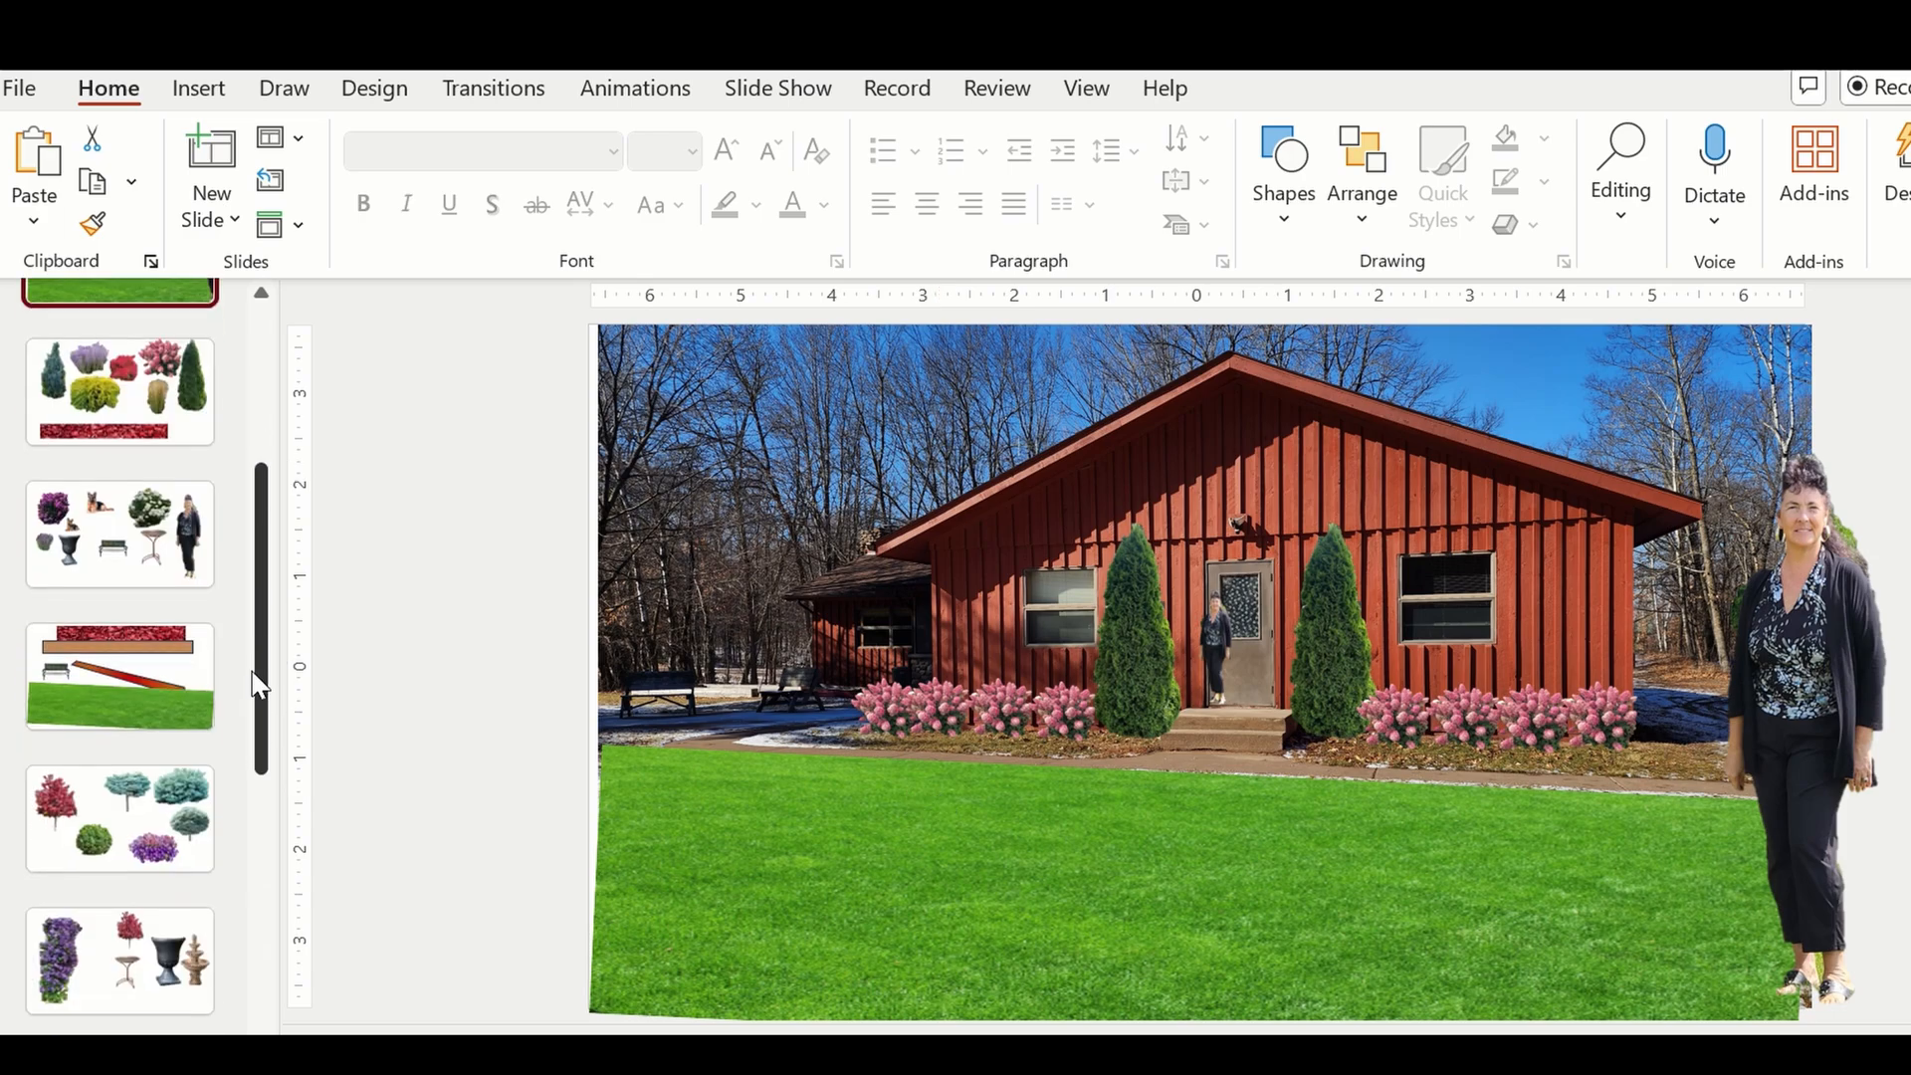
pyautogui.click(102, 769)
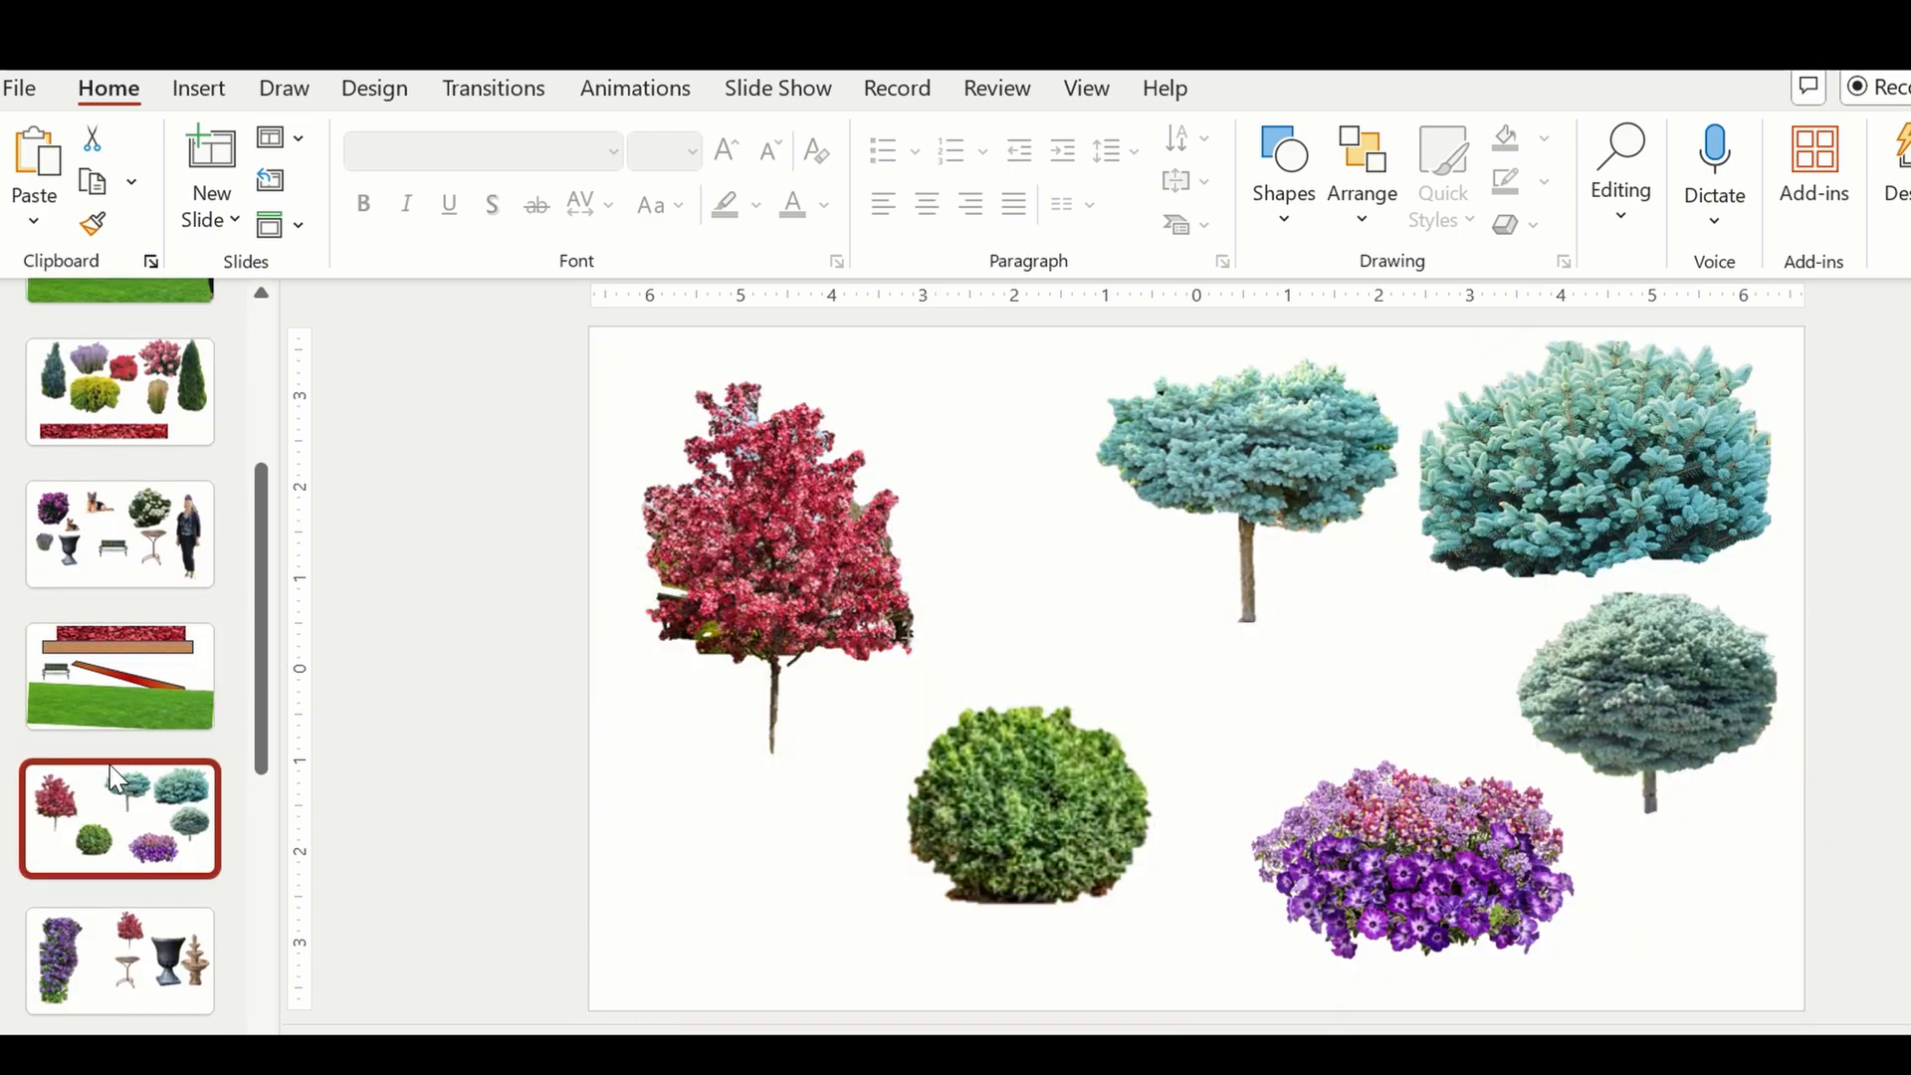
pyautogui.click(742, 584)
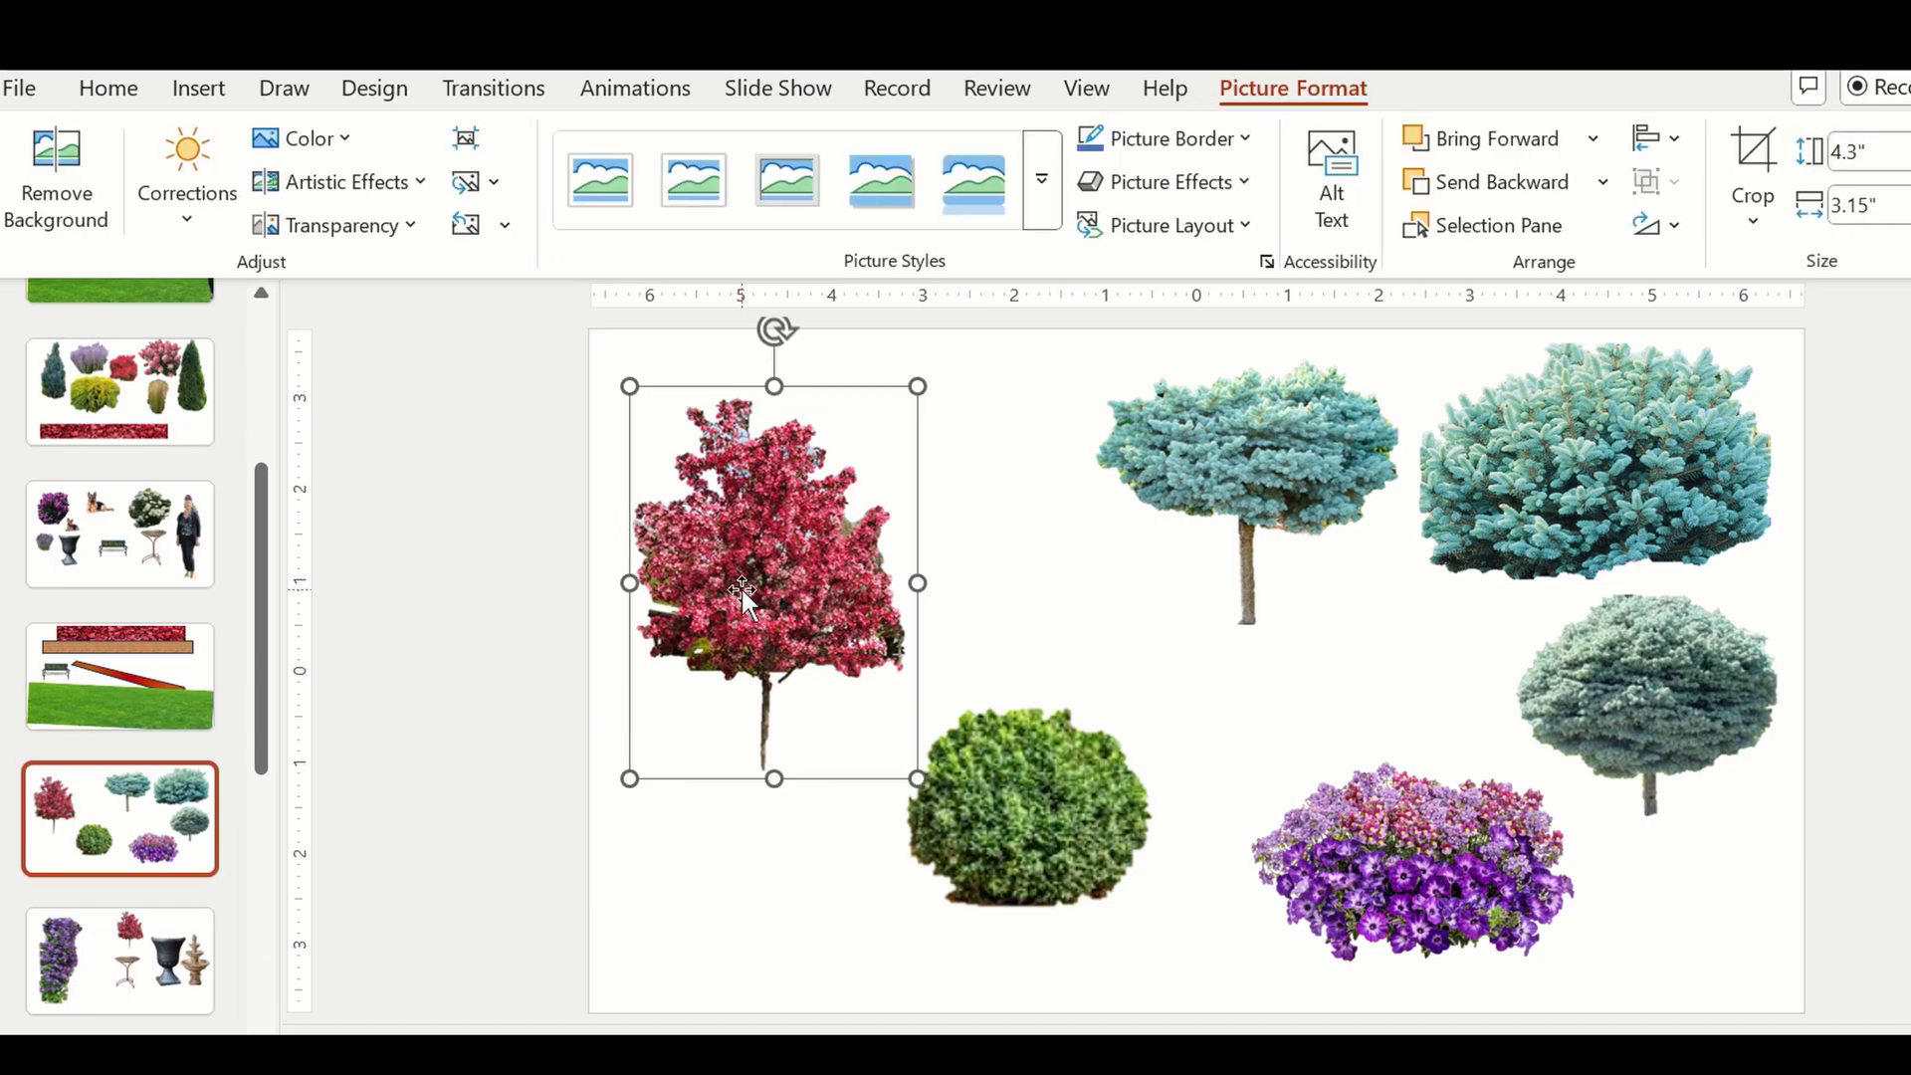
pyautogui.moveTo(273, 584); pyautogui.dragTo(260, 466)
pyautogui.click(128, 525)
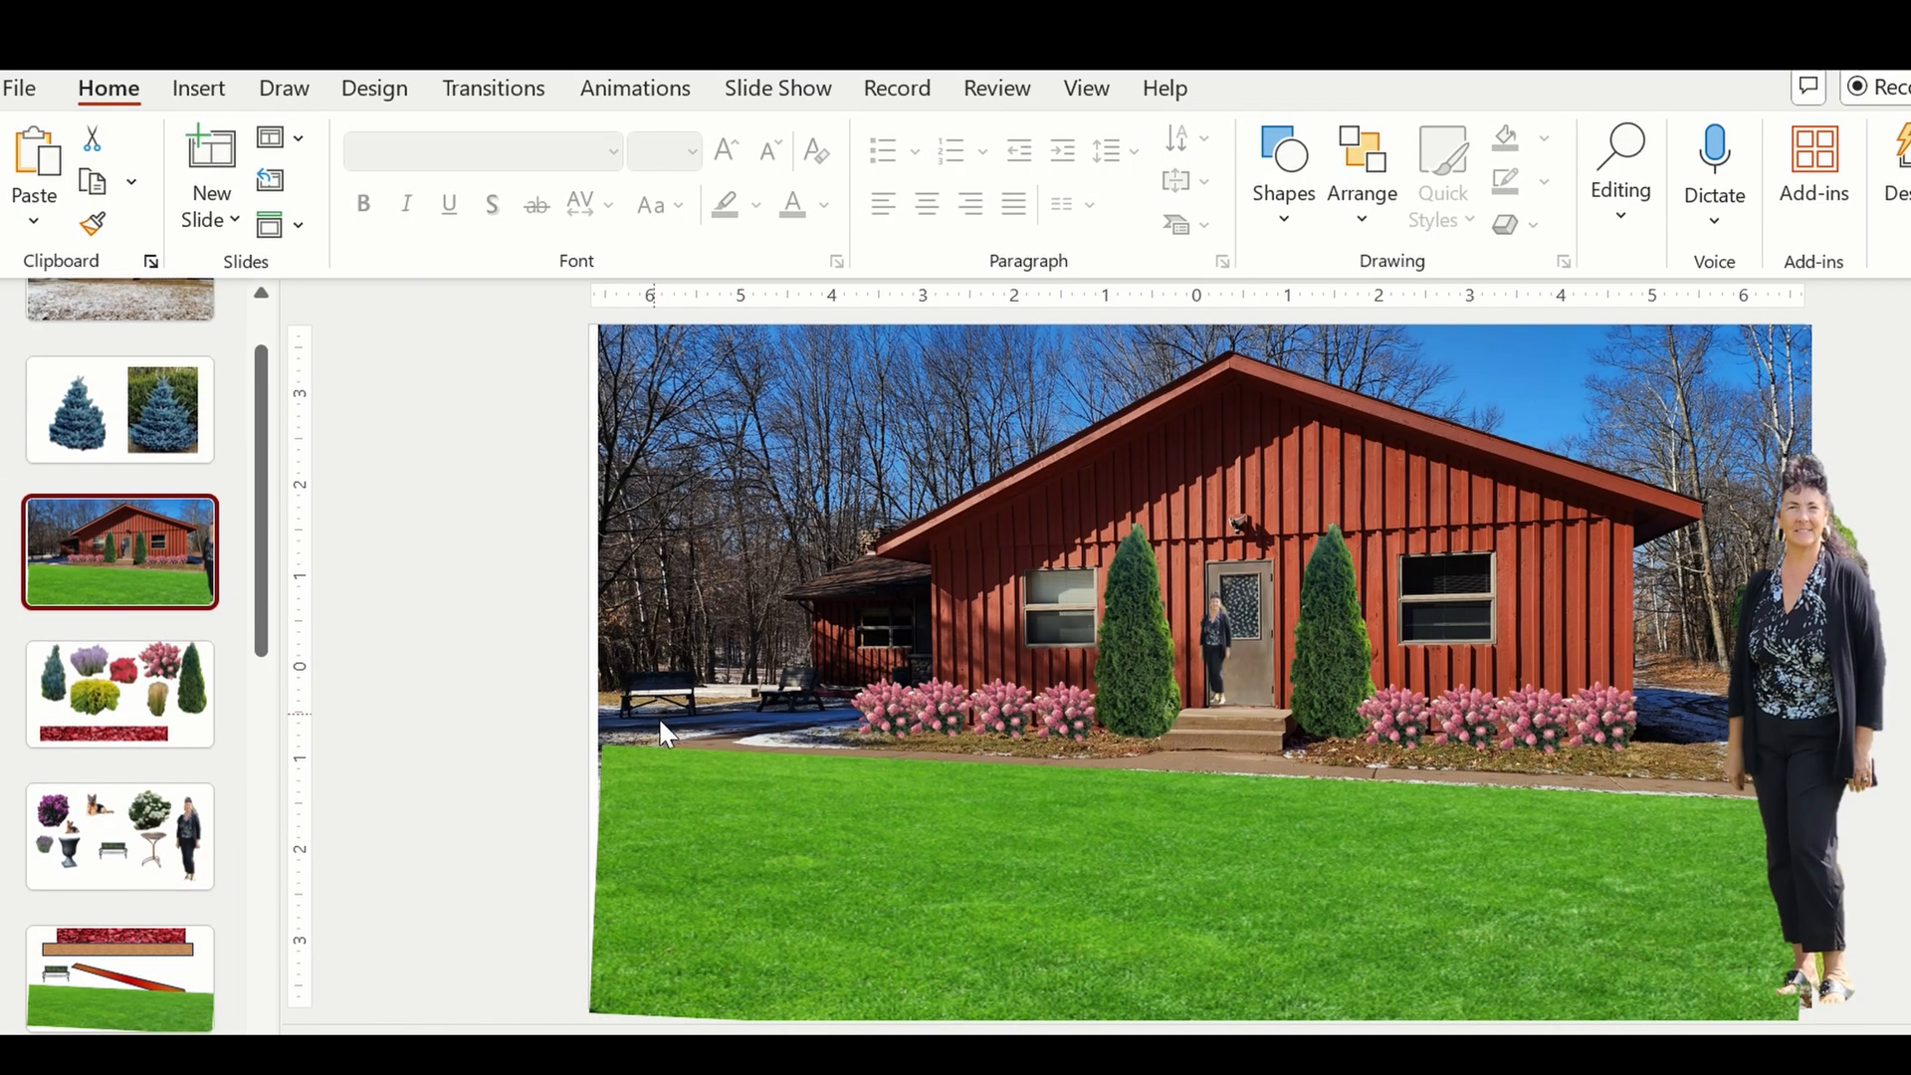
pyautogui.click(694, 737)
pyautogui.hotkey('ctrl', 'v')
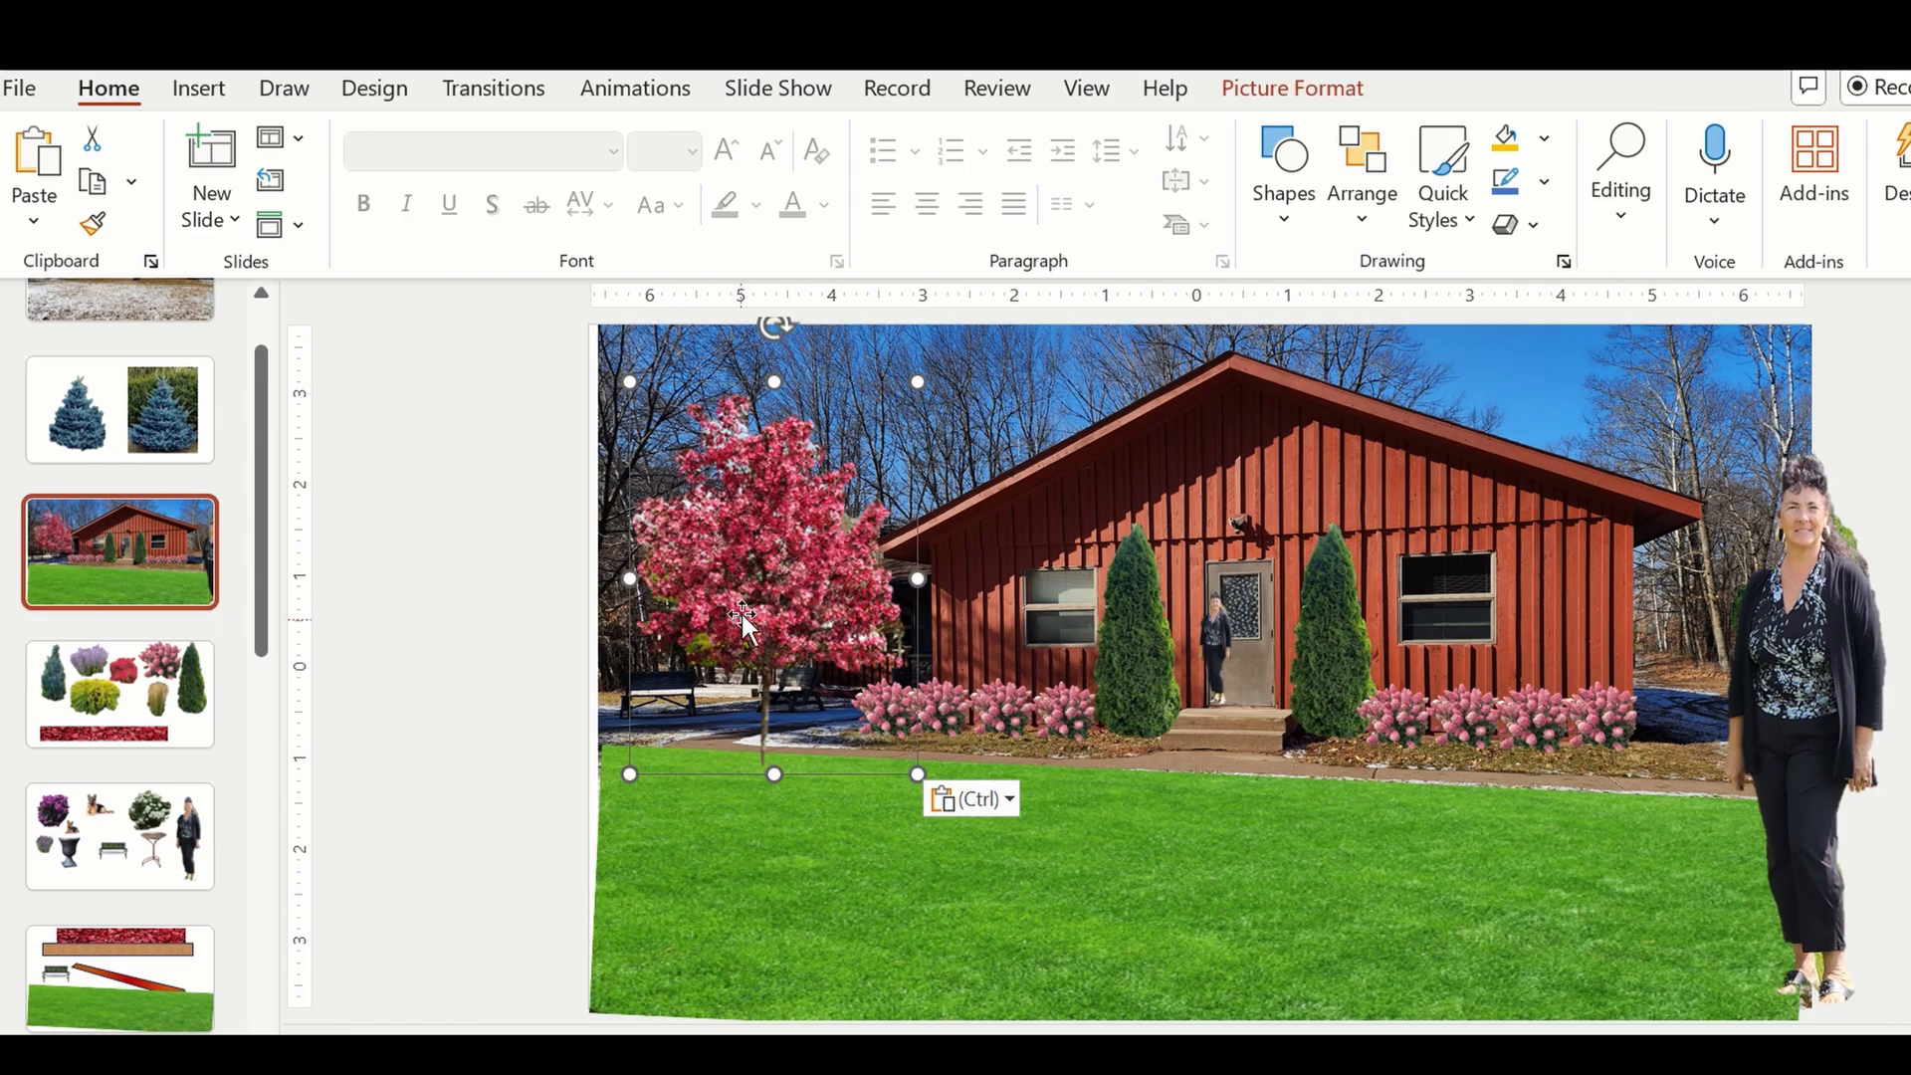
# Move the red tree down onto the front-left lawn, enlarge it slightly and clear its selection.
pyautogui.moveTo(742, 614); pyautogui.dragTo(737, 694)
pyautogui.moveTo(730, 711); pyautogui.dragTo(729, 717)
pyautogui.moveTo(903, 487); pyautogui.dragTo(933, 443)
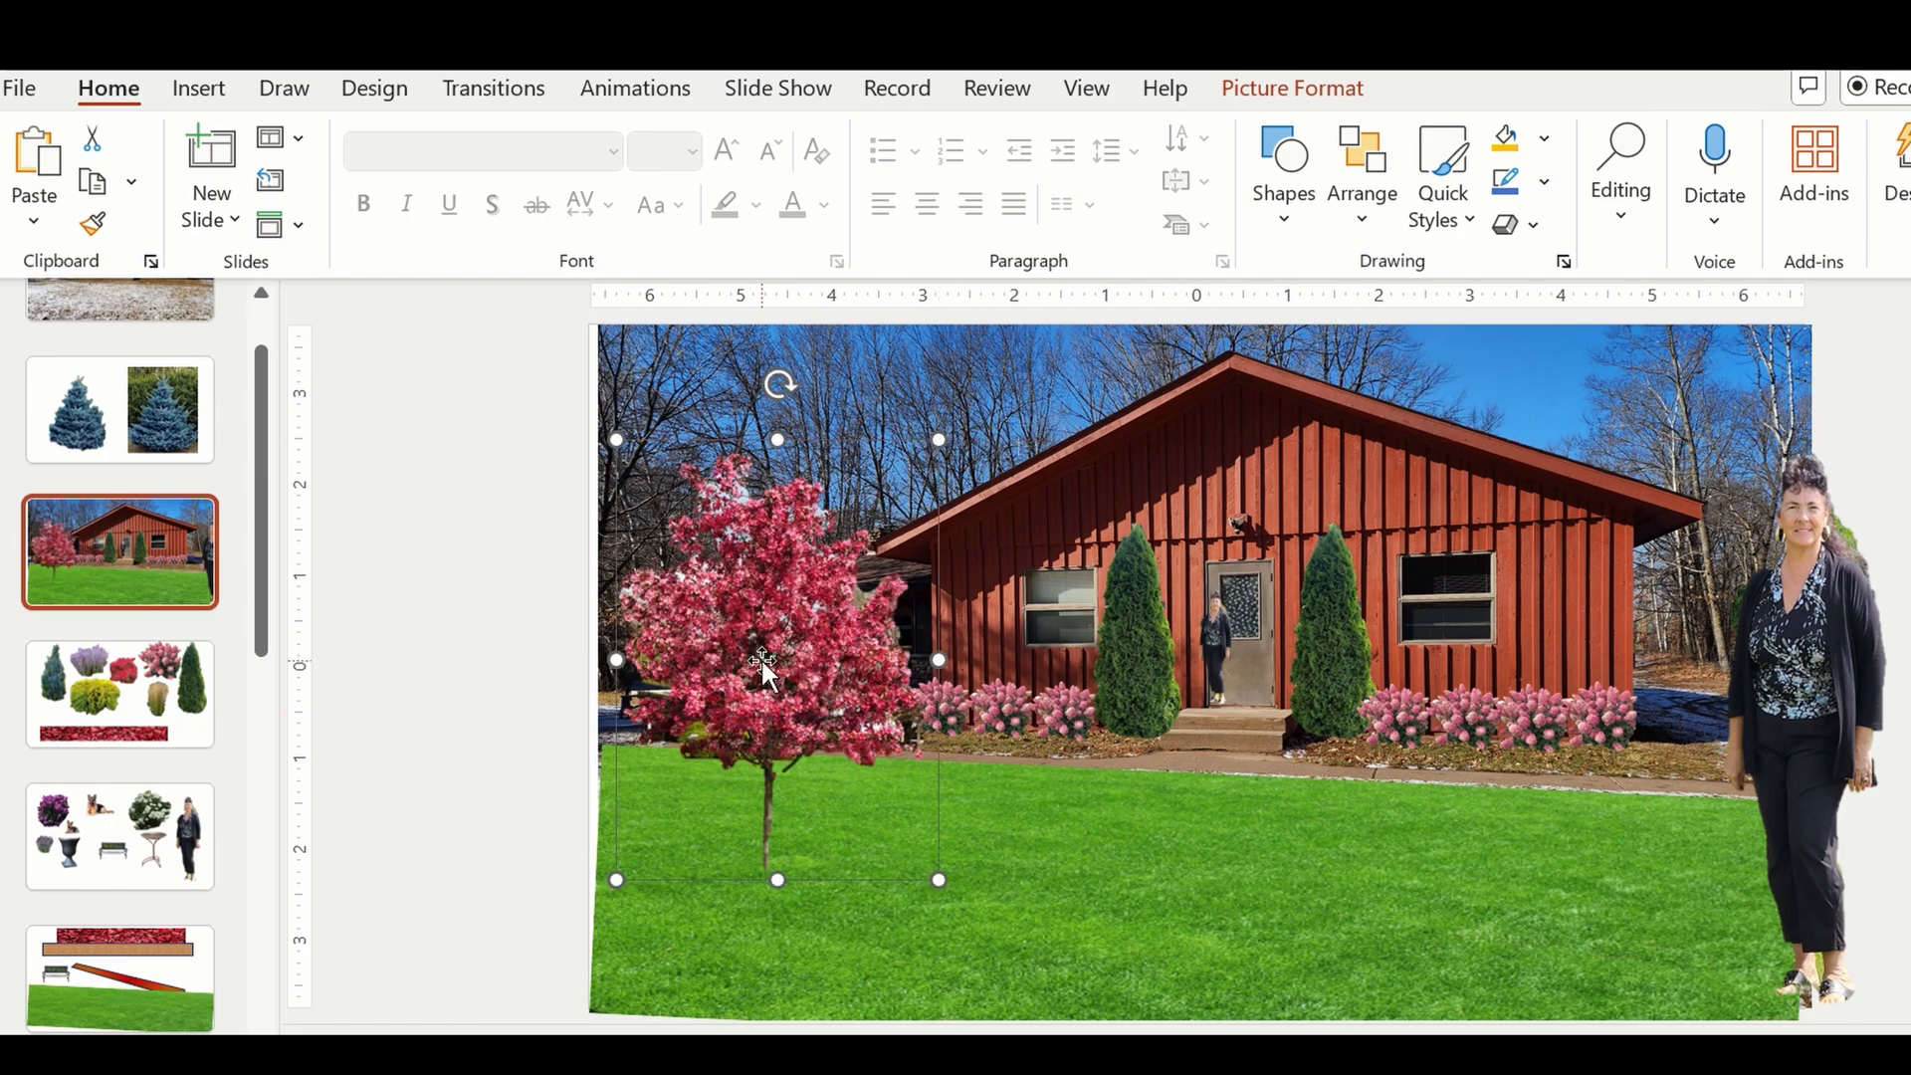
pyautogui.click(761, 652)
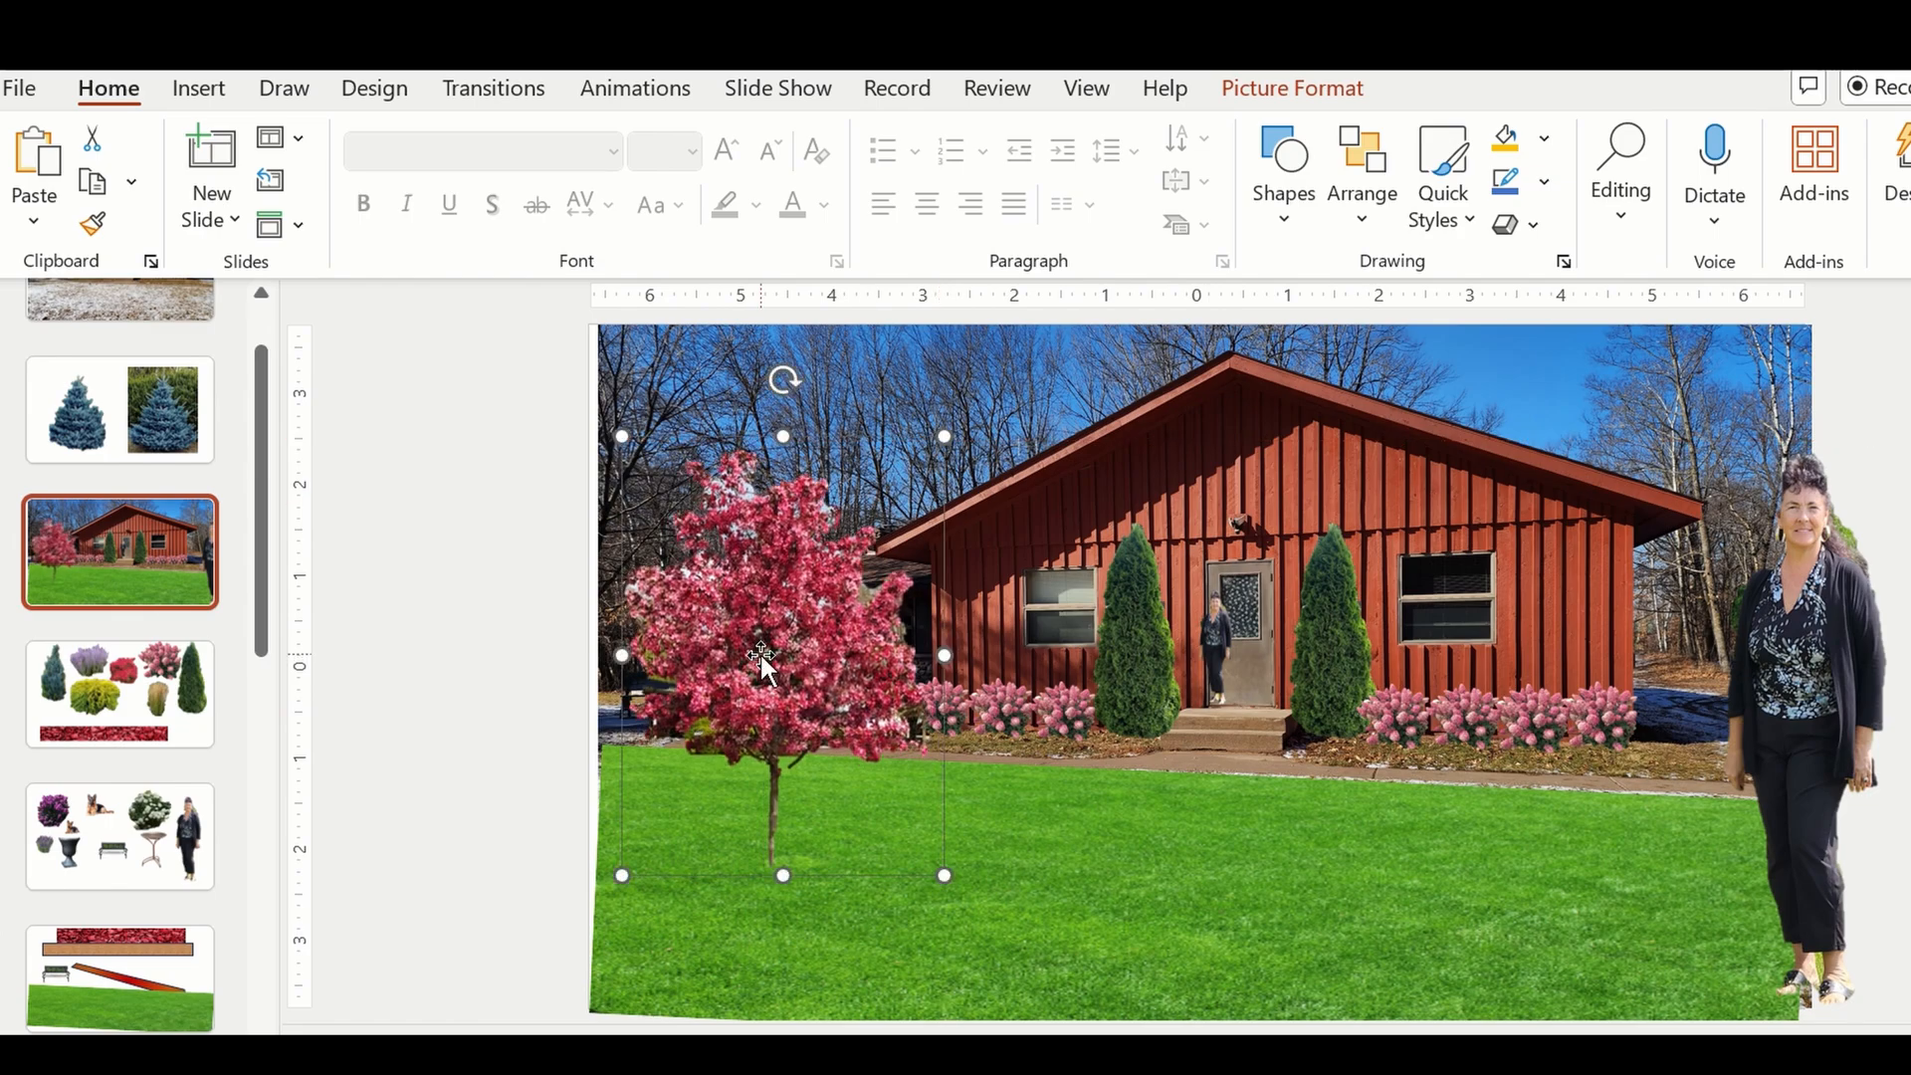
pyautogui.click(1043, 901)
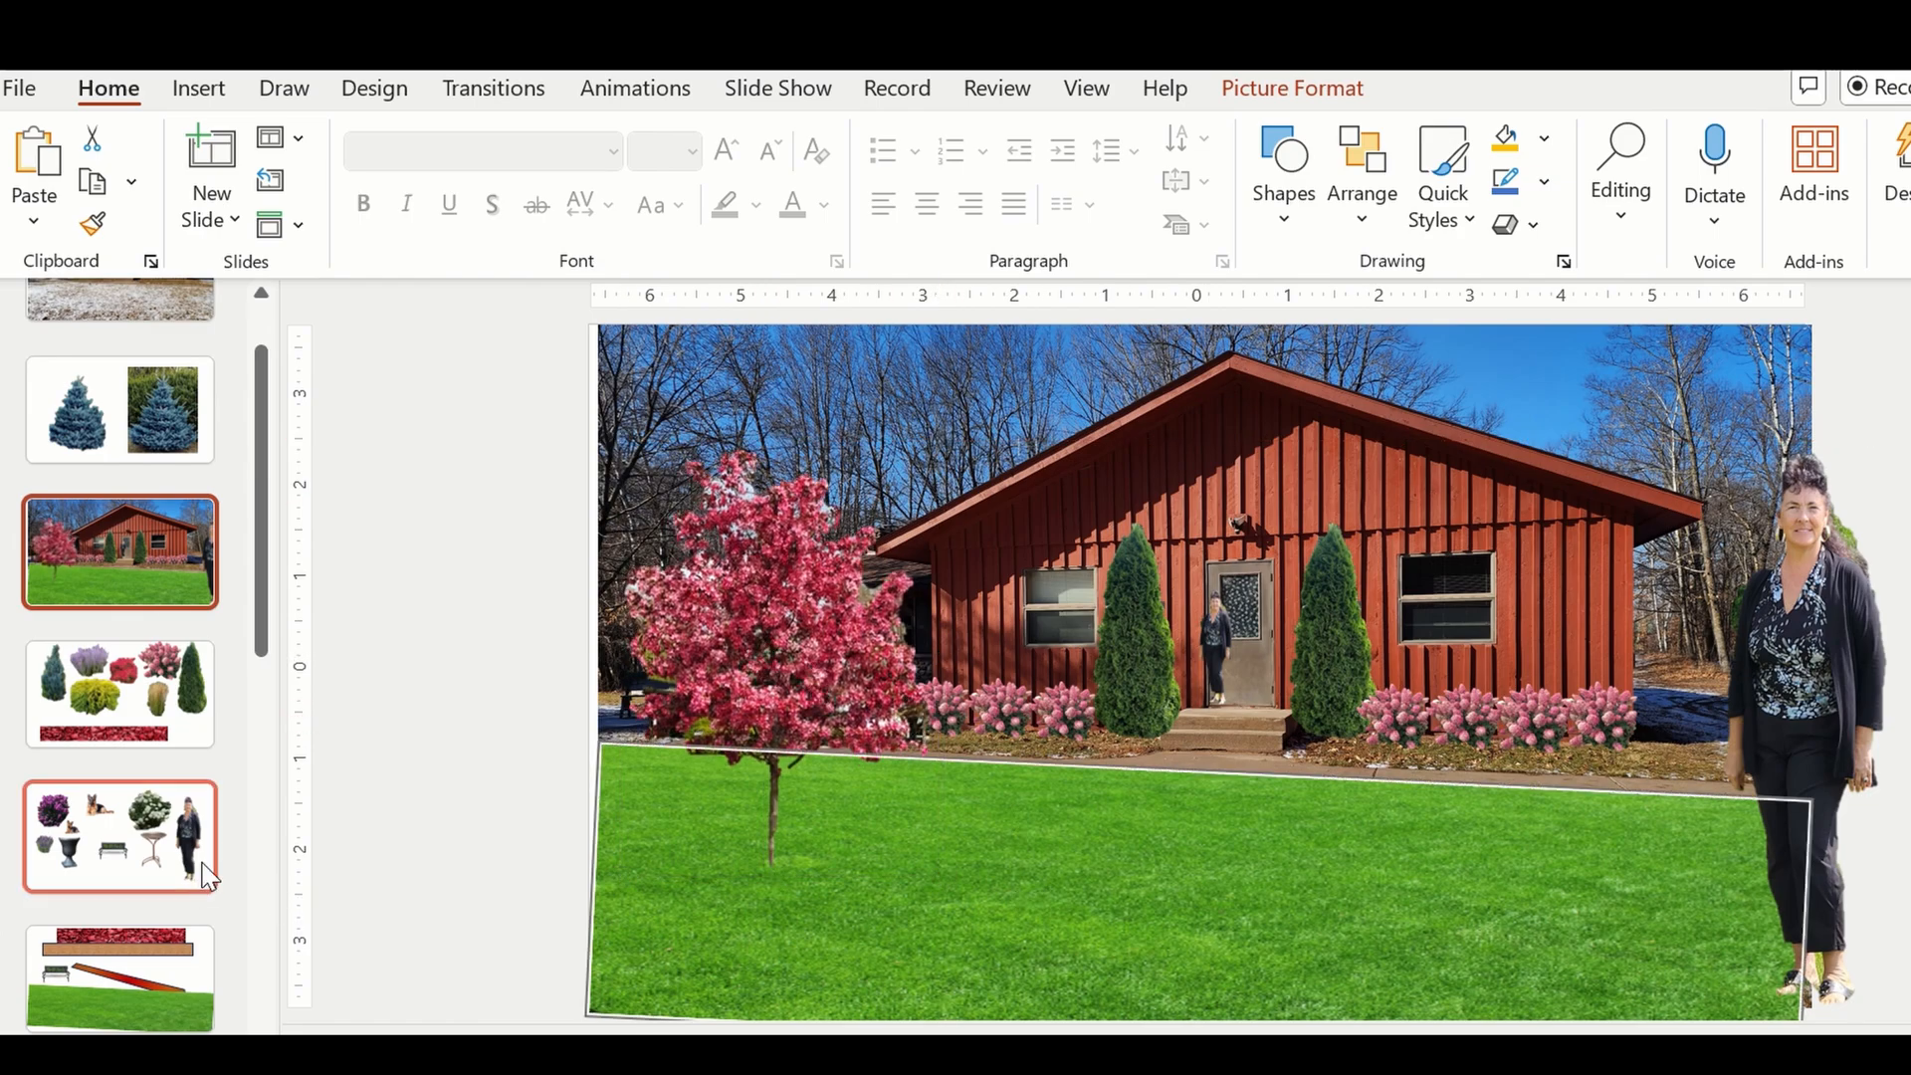
# Copy the German shepherd from the fifth slide, paste it onto the house slide and place it under the red tree.
pyautogui.click(119, 836)
pyautogui.click(1067, 511)
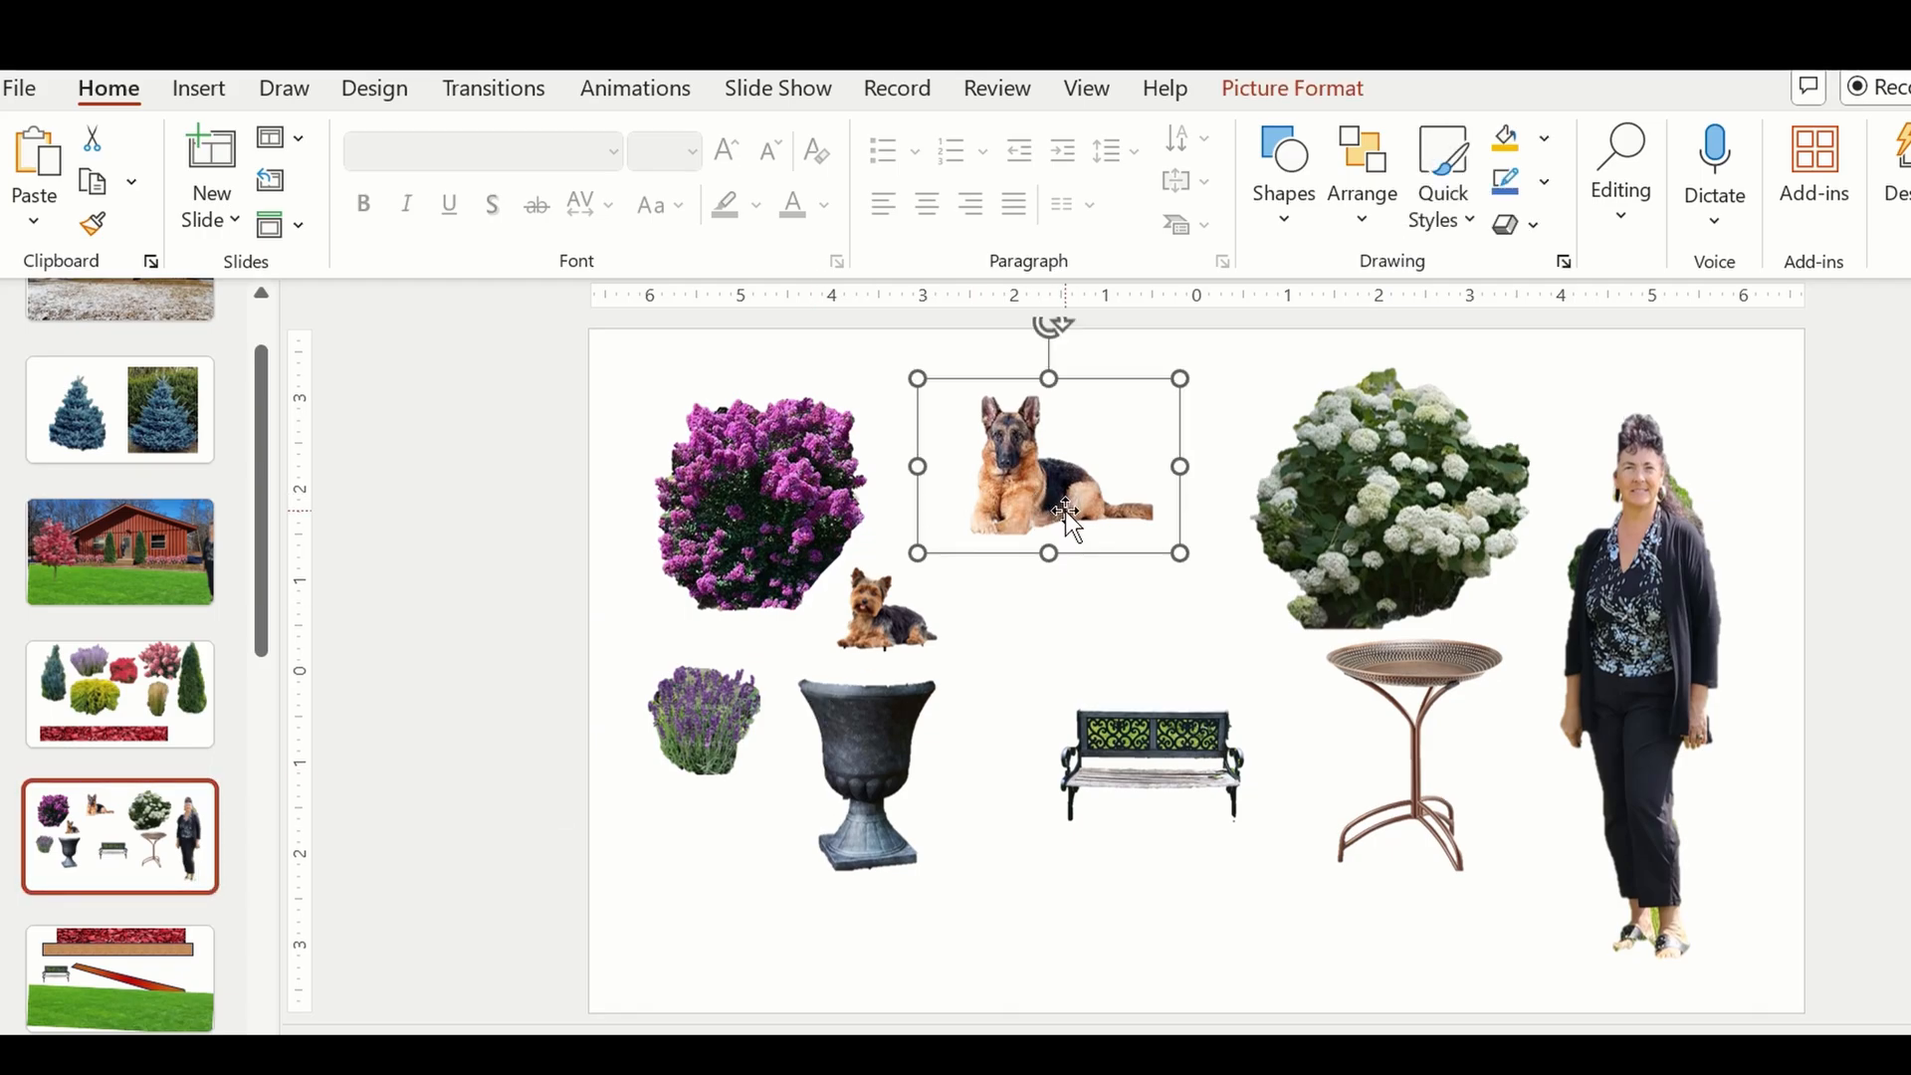
pyautogui.click(165, 505)
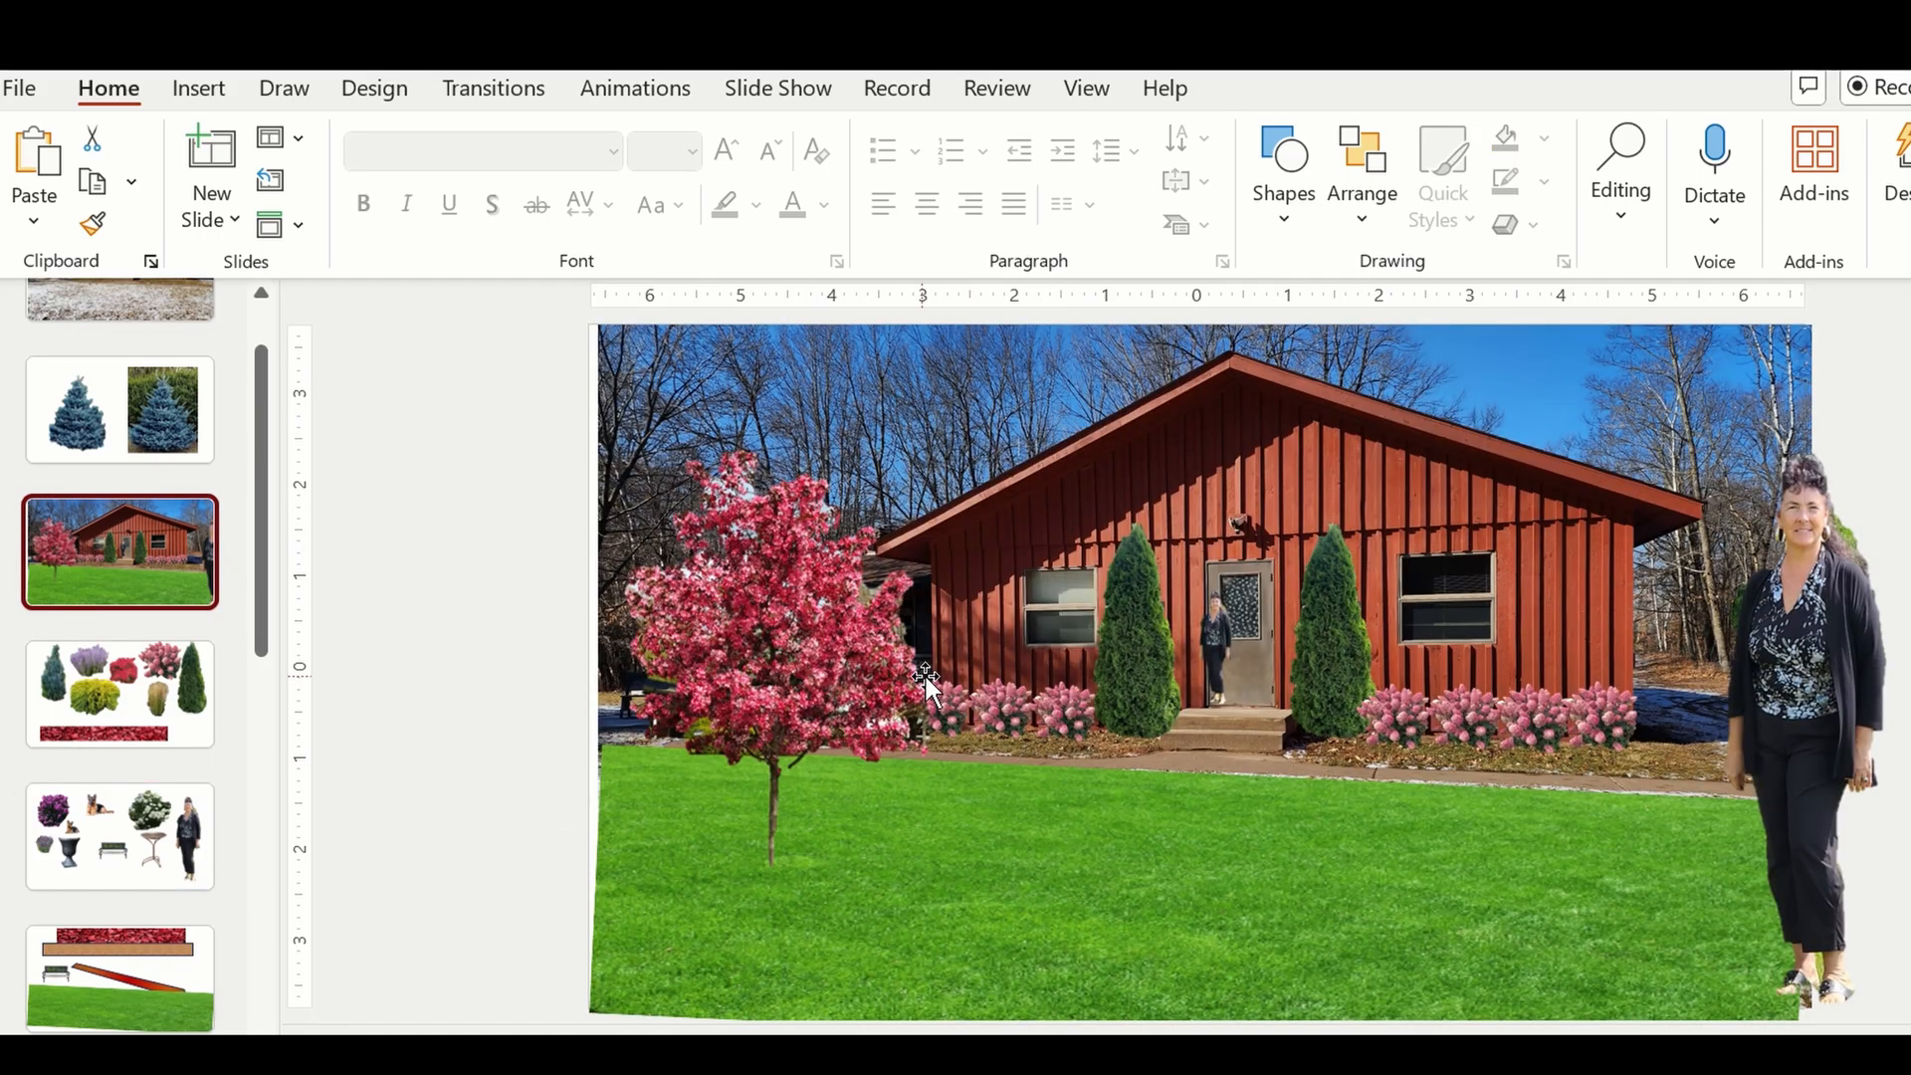
pyautogui.click(904, 797)
pyautogui.hotkey('ctrl', 'v')
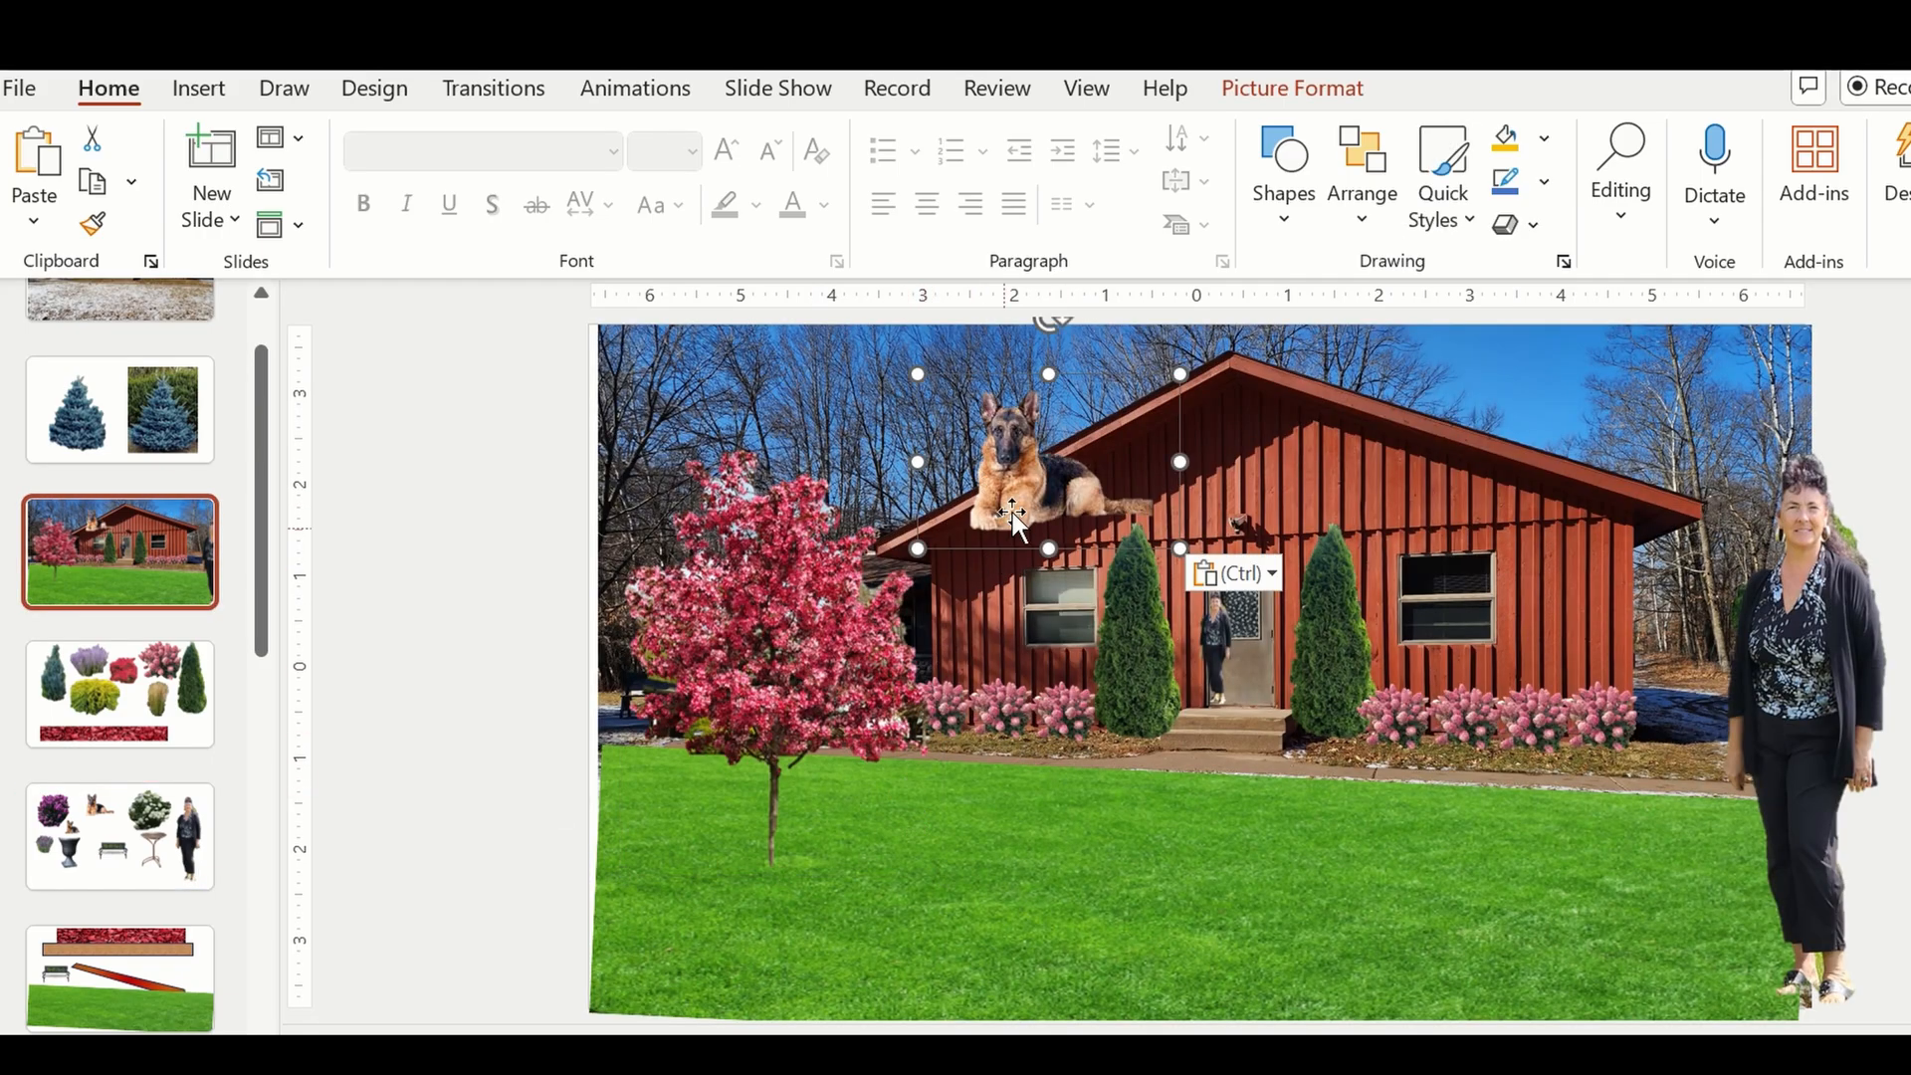
pyautogui.moveTo(1012, 512); pyautogui.dragTo(836, 794)
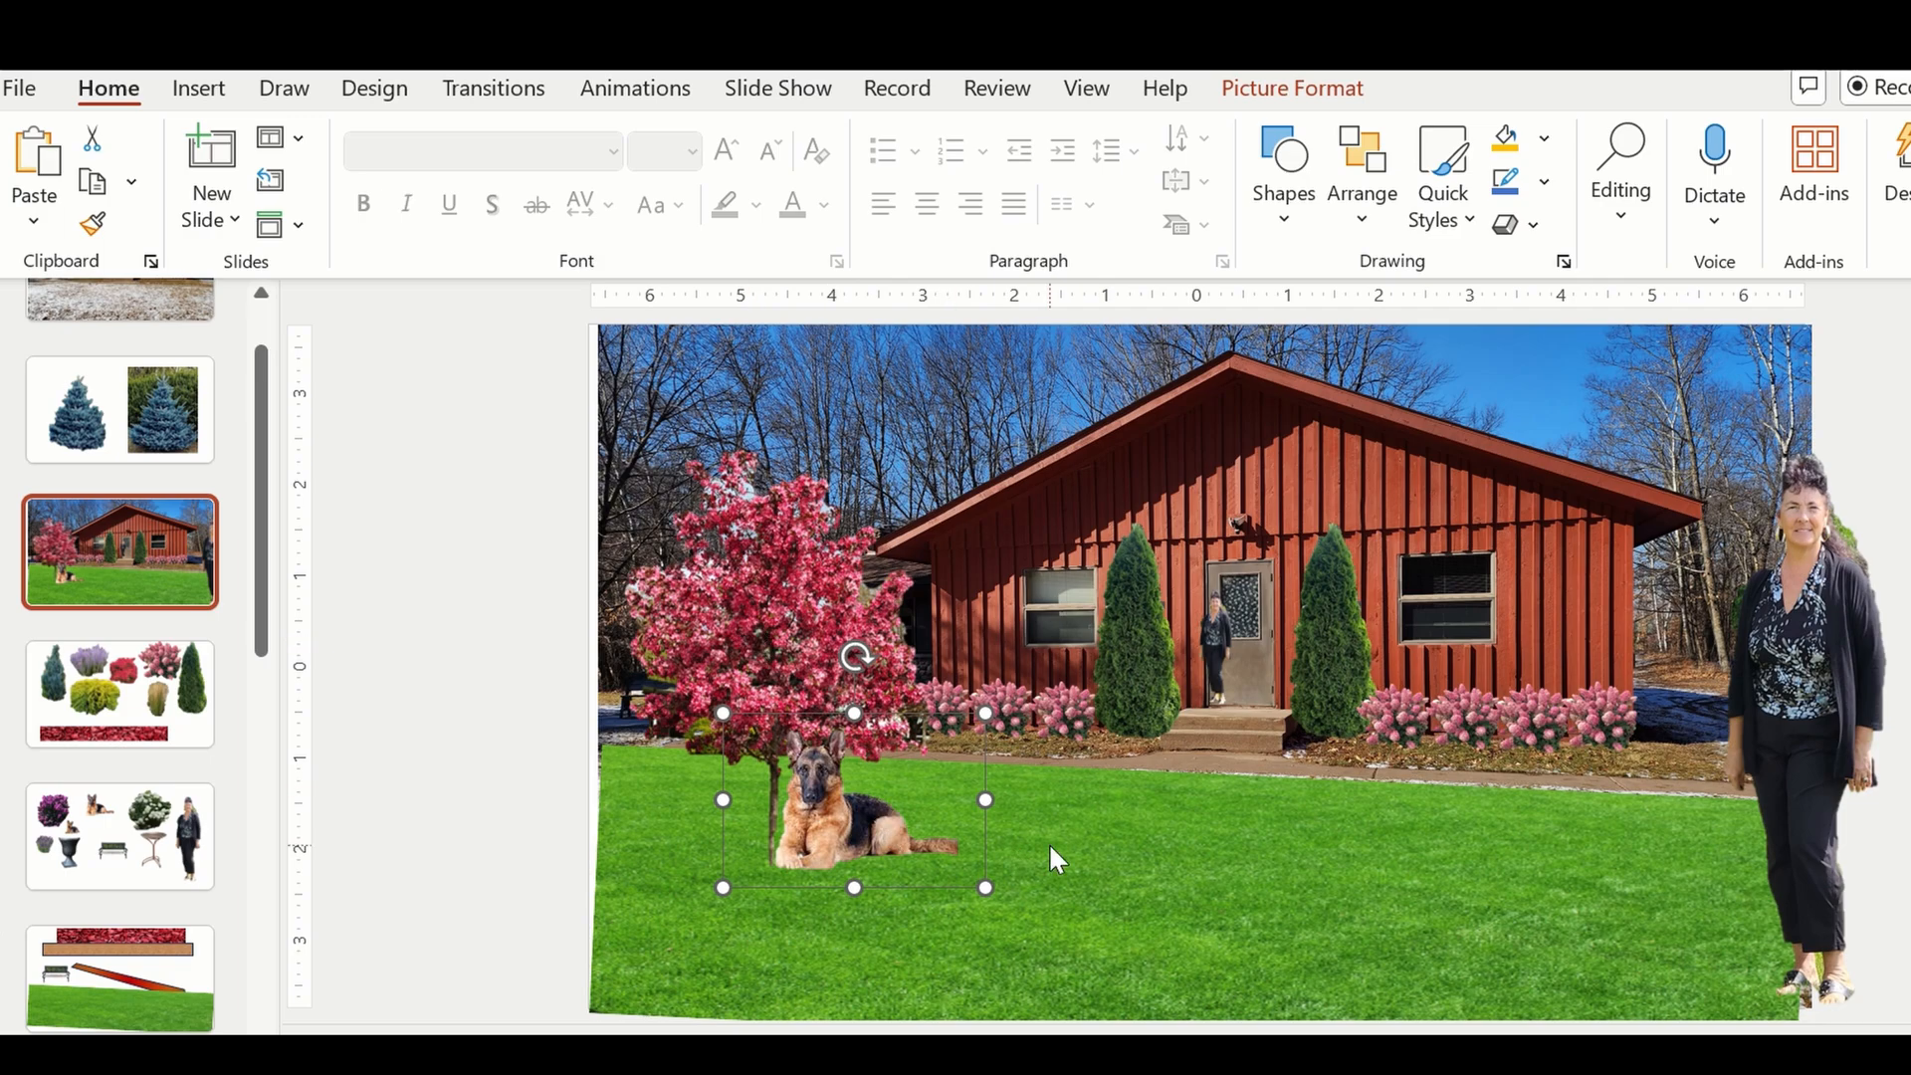
# Show the dog picture's Bring to Front and Send to Back options without applying either, and clear the selection.
pyautogui.click(1061, 835)
pyautogui.click(881, 809)
pyautogui.rightClick(881, 809)
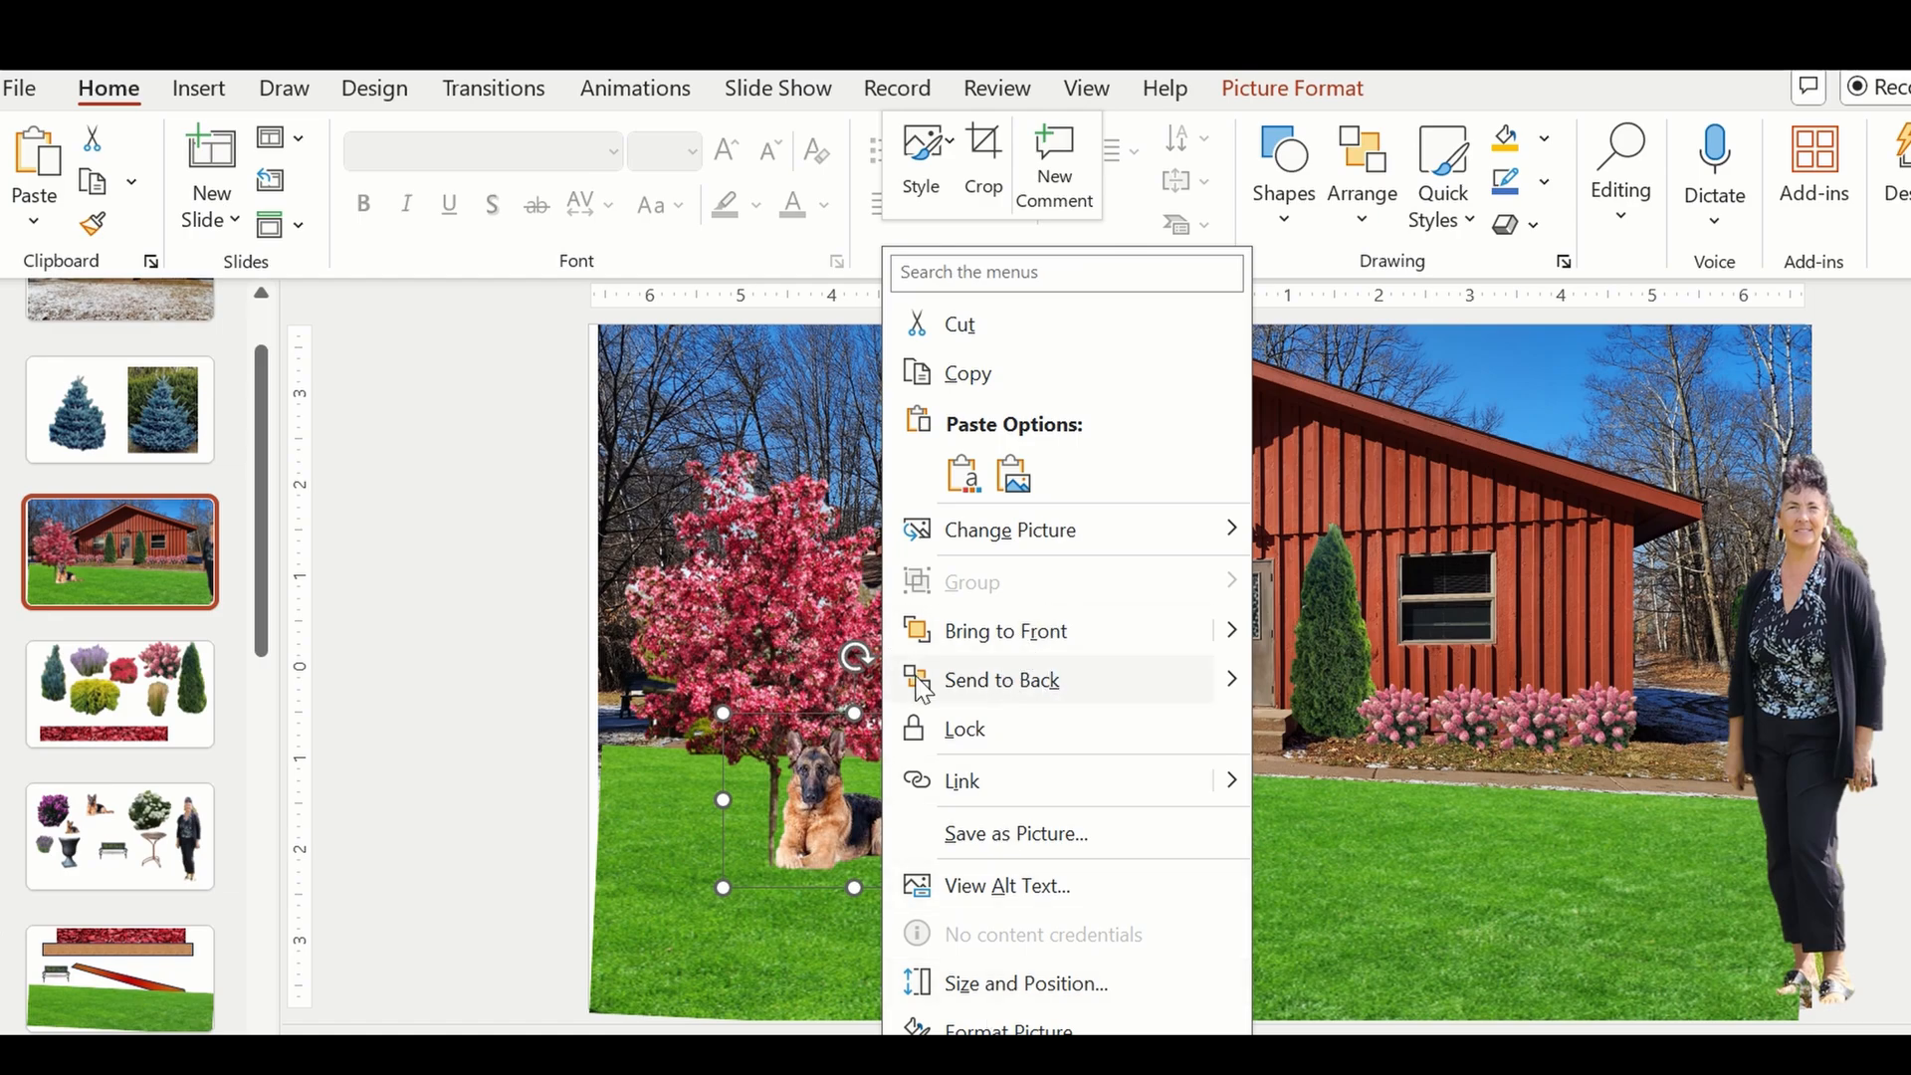
pyautogui.click(635, 738)
pyautogui.click(418, 694)
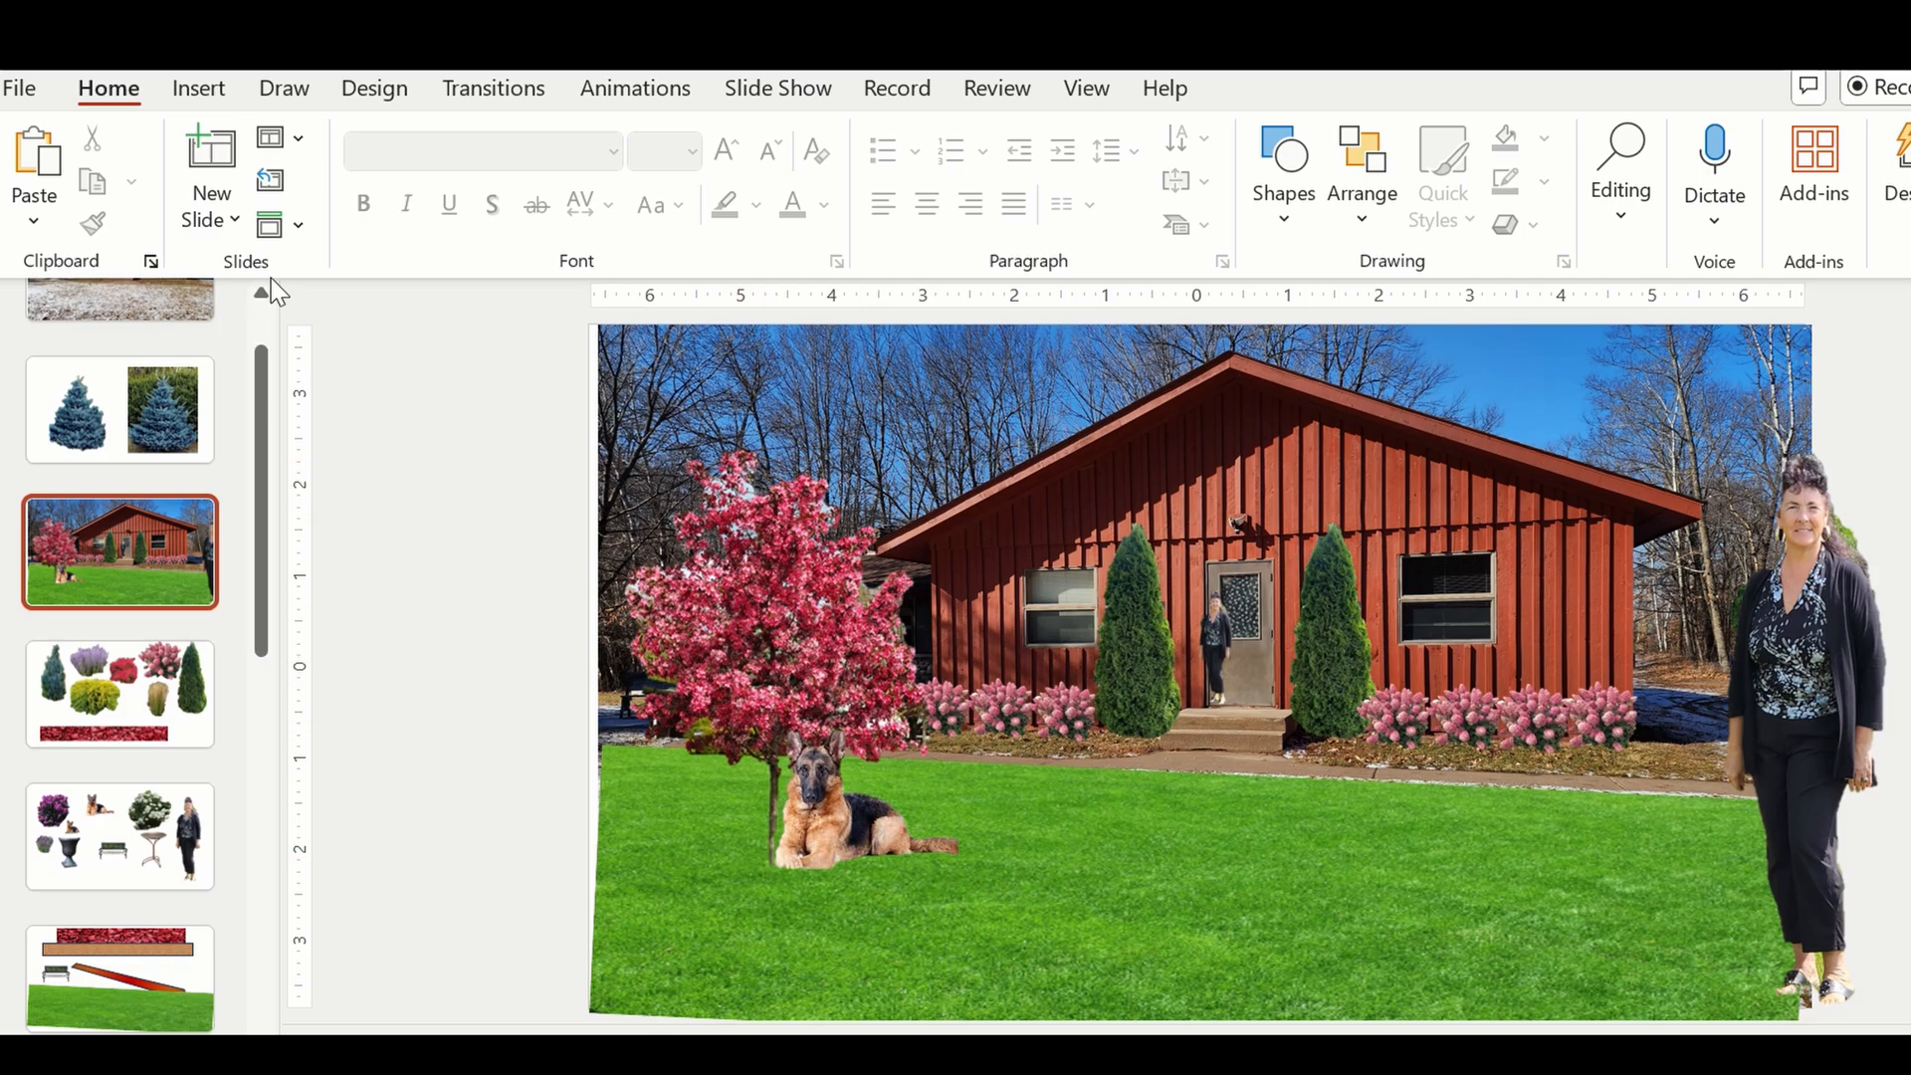
# Compare the untouched house photo with the mock-up containing the tree, dog and hydrangeas.
pyautogui.scroll(2, 273, 282)
pyautogui.click(116, 333)
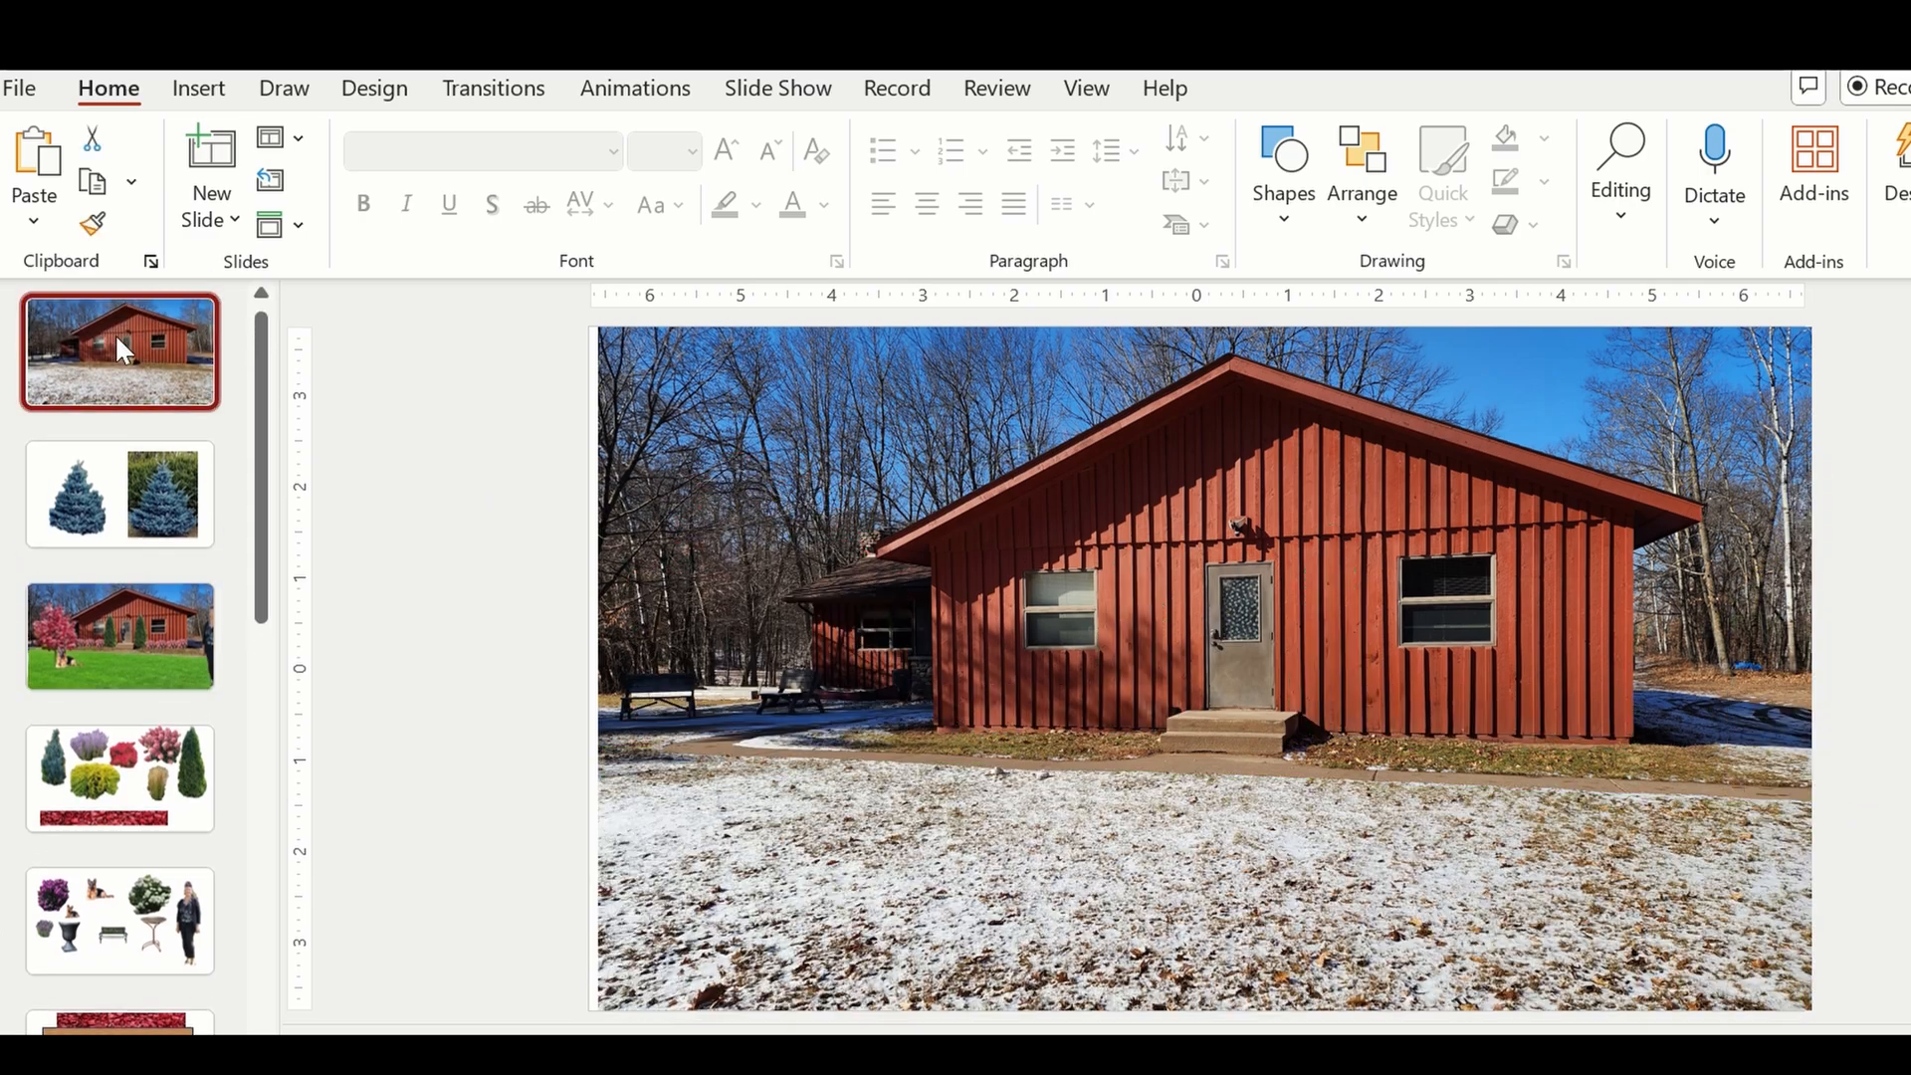
pyautogui.click(135, 653)
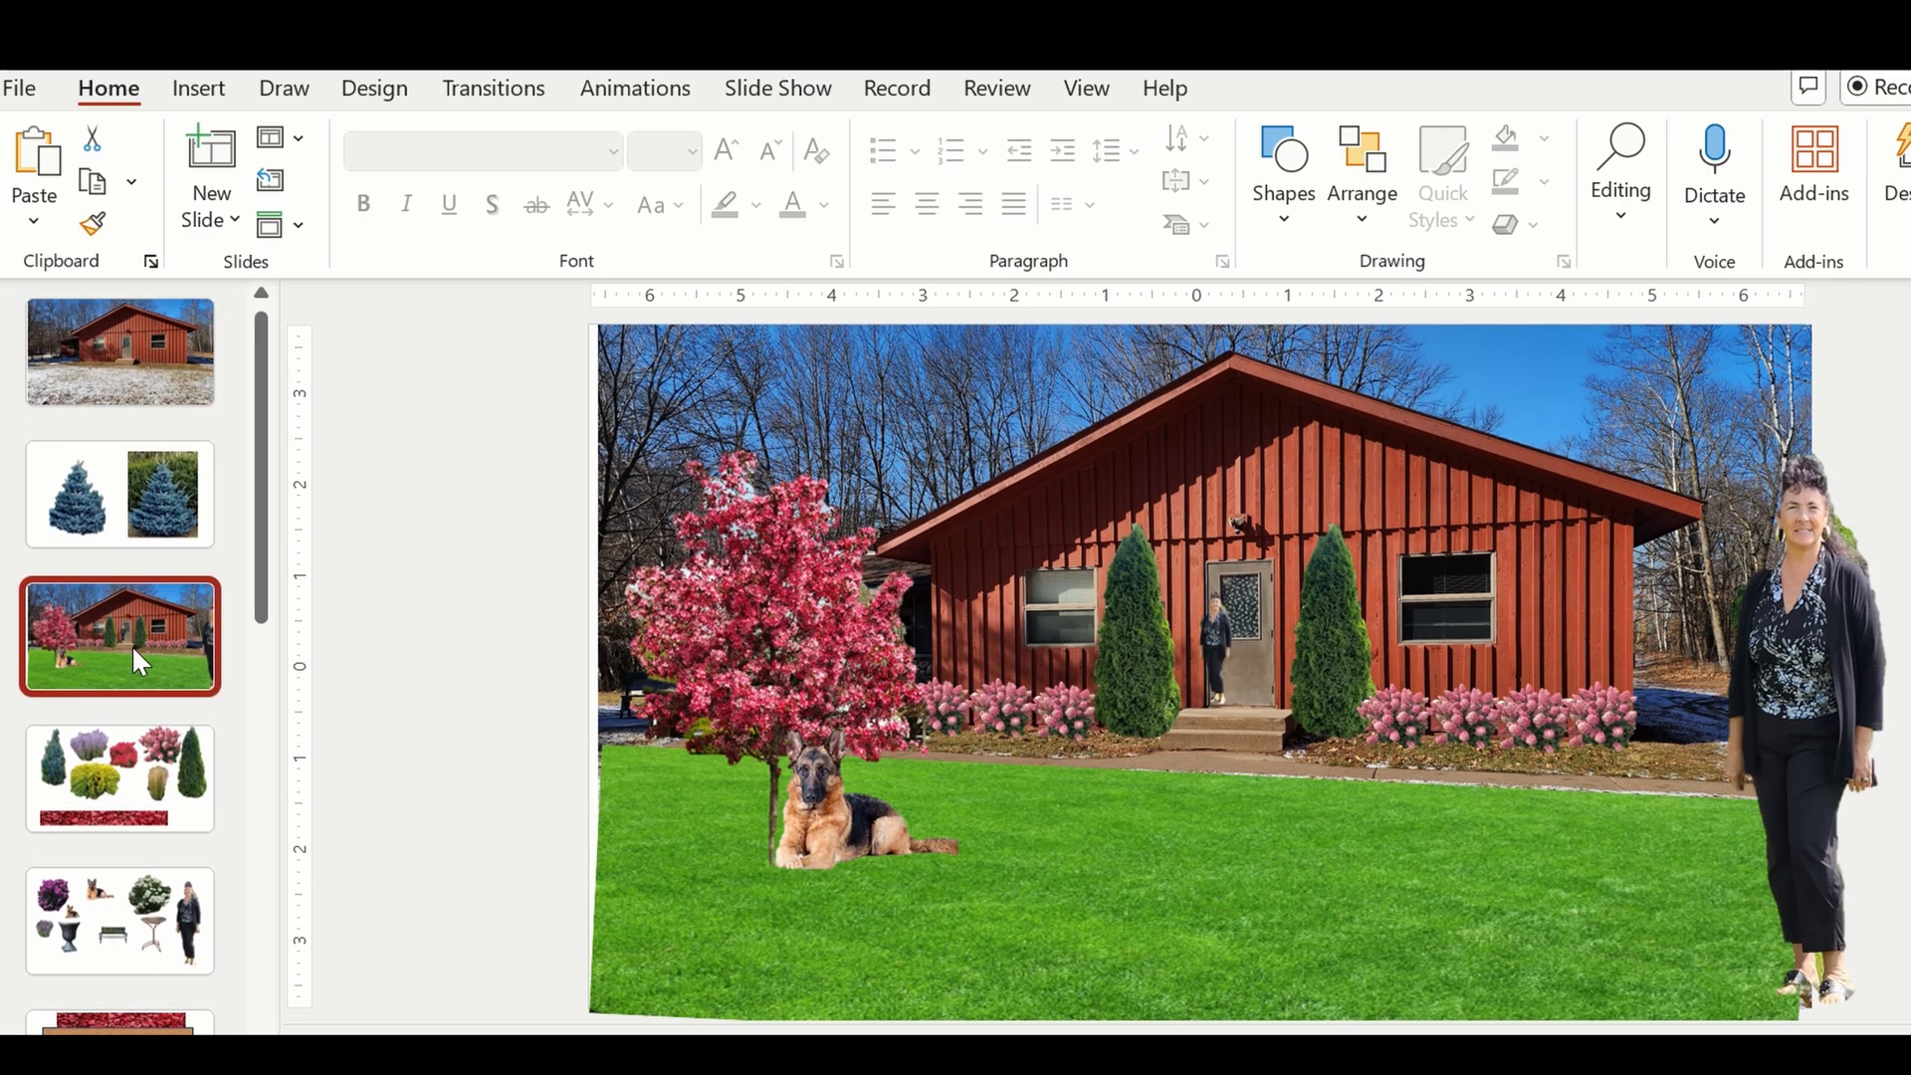
# Copy the dark urn planter from the fifth slide and paste it onto the landscaped house slide.
pyautogui.click(140, 908)
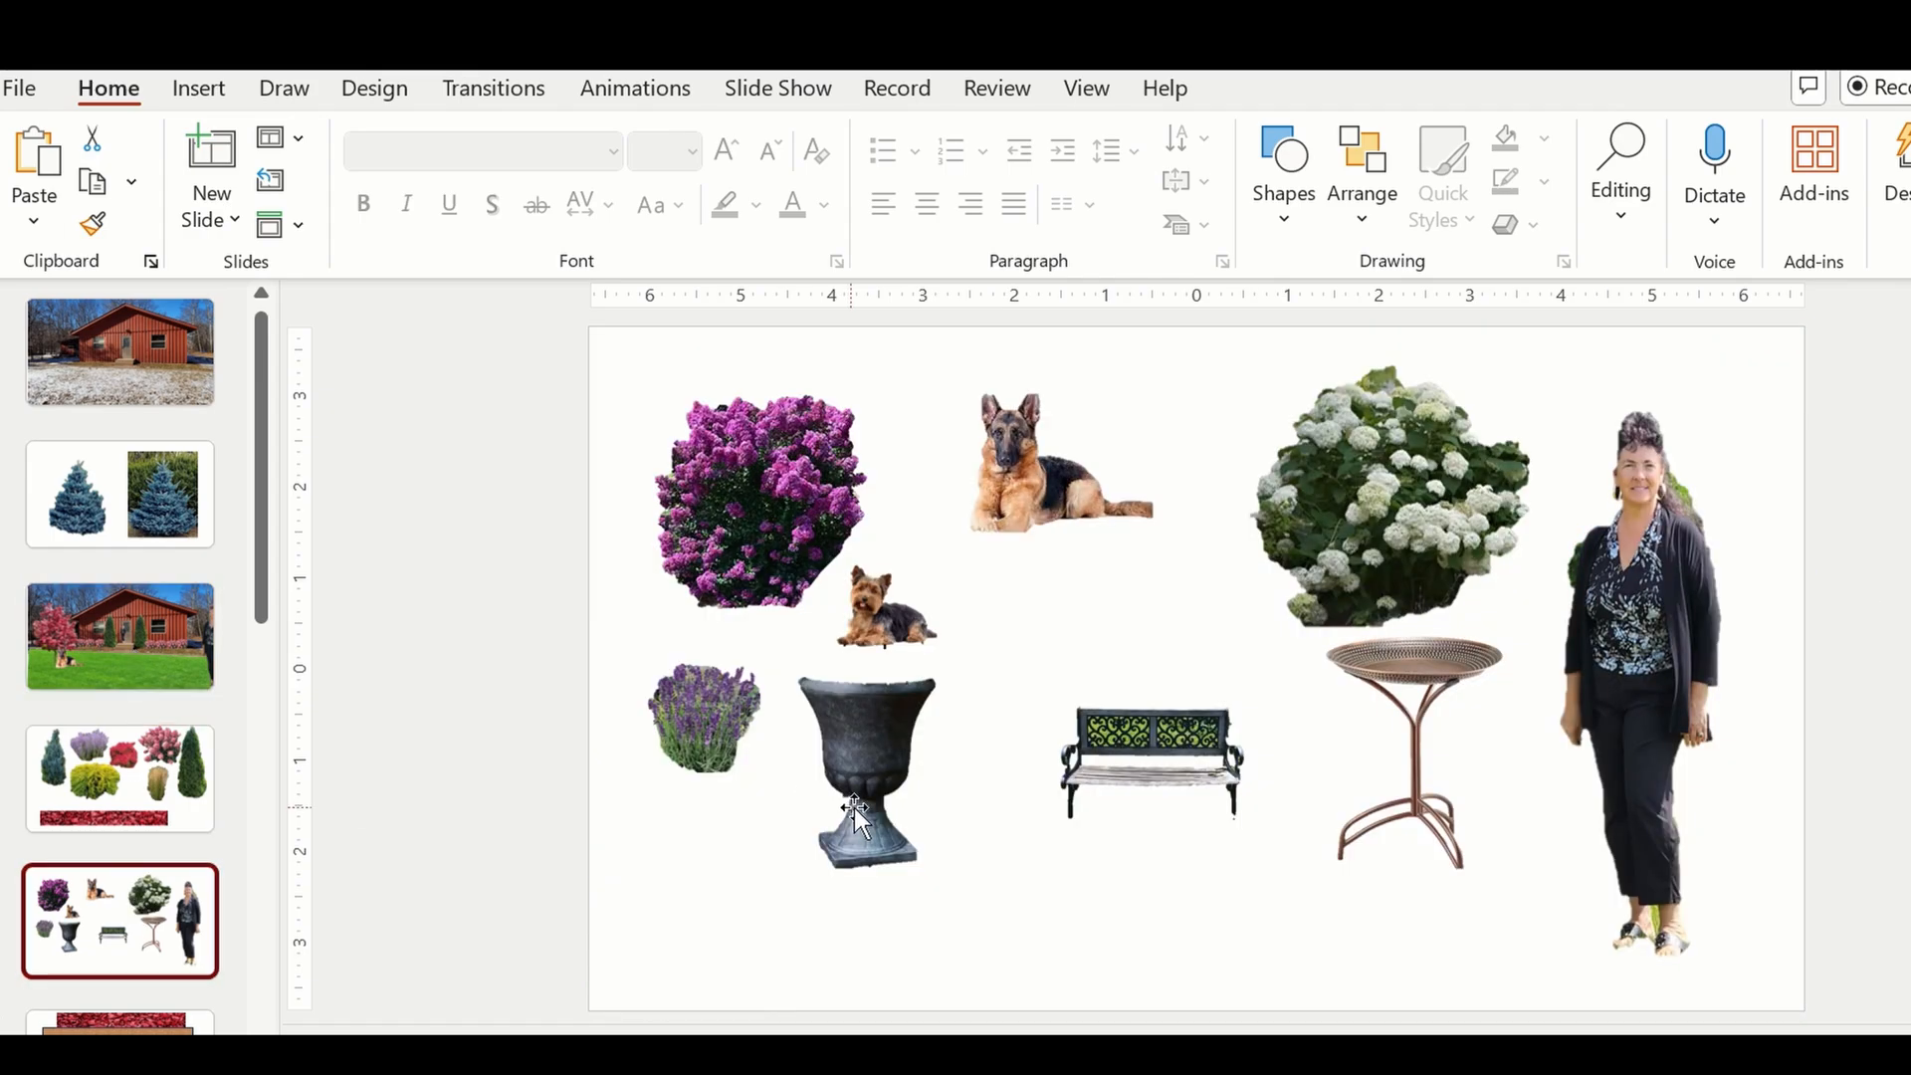
pyautogui.click(854, 809)
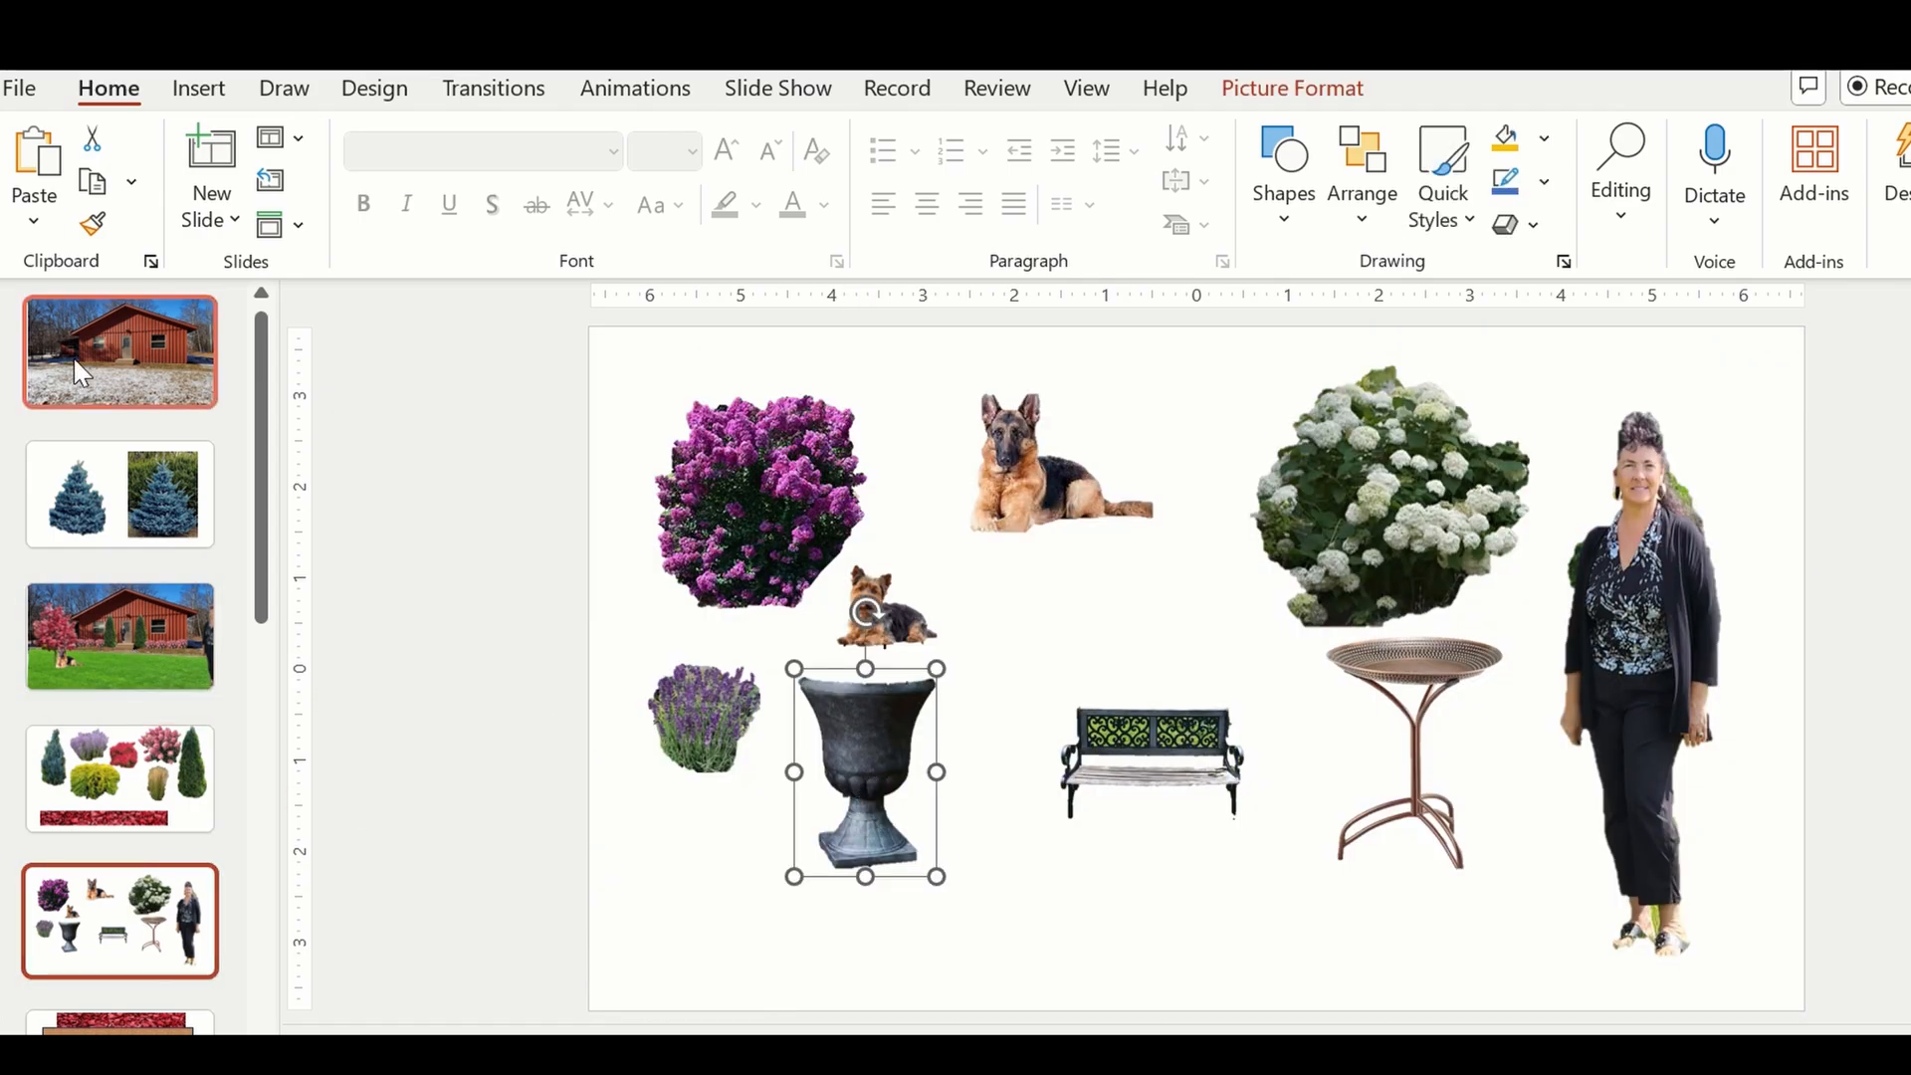
pyautogui.click(140, 619)
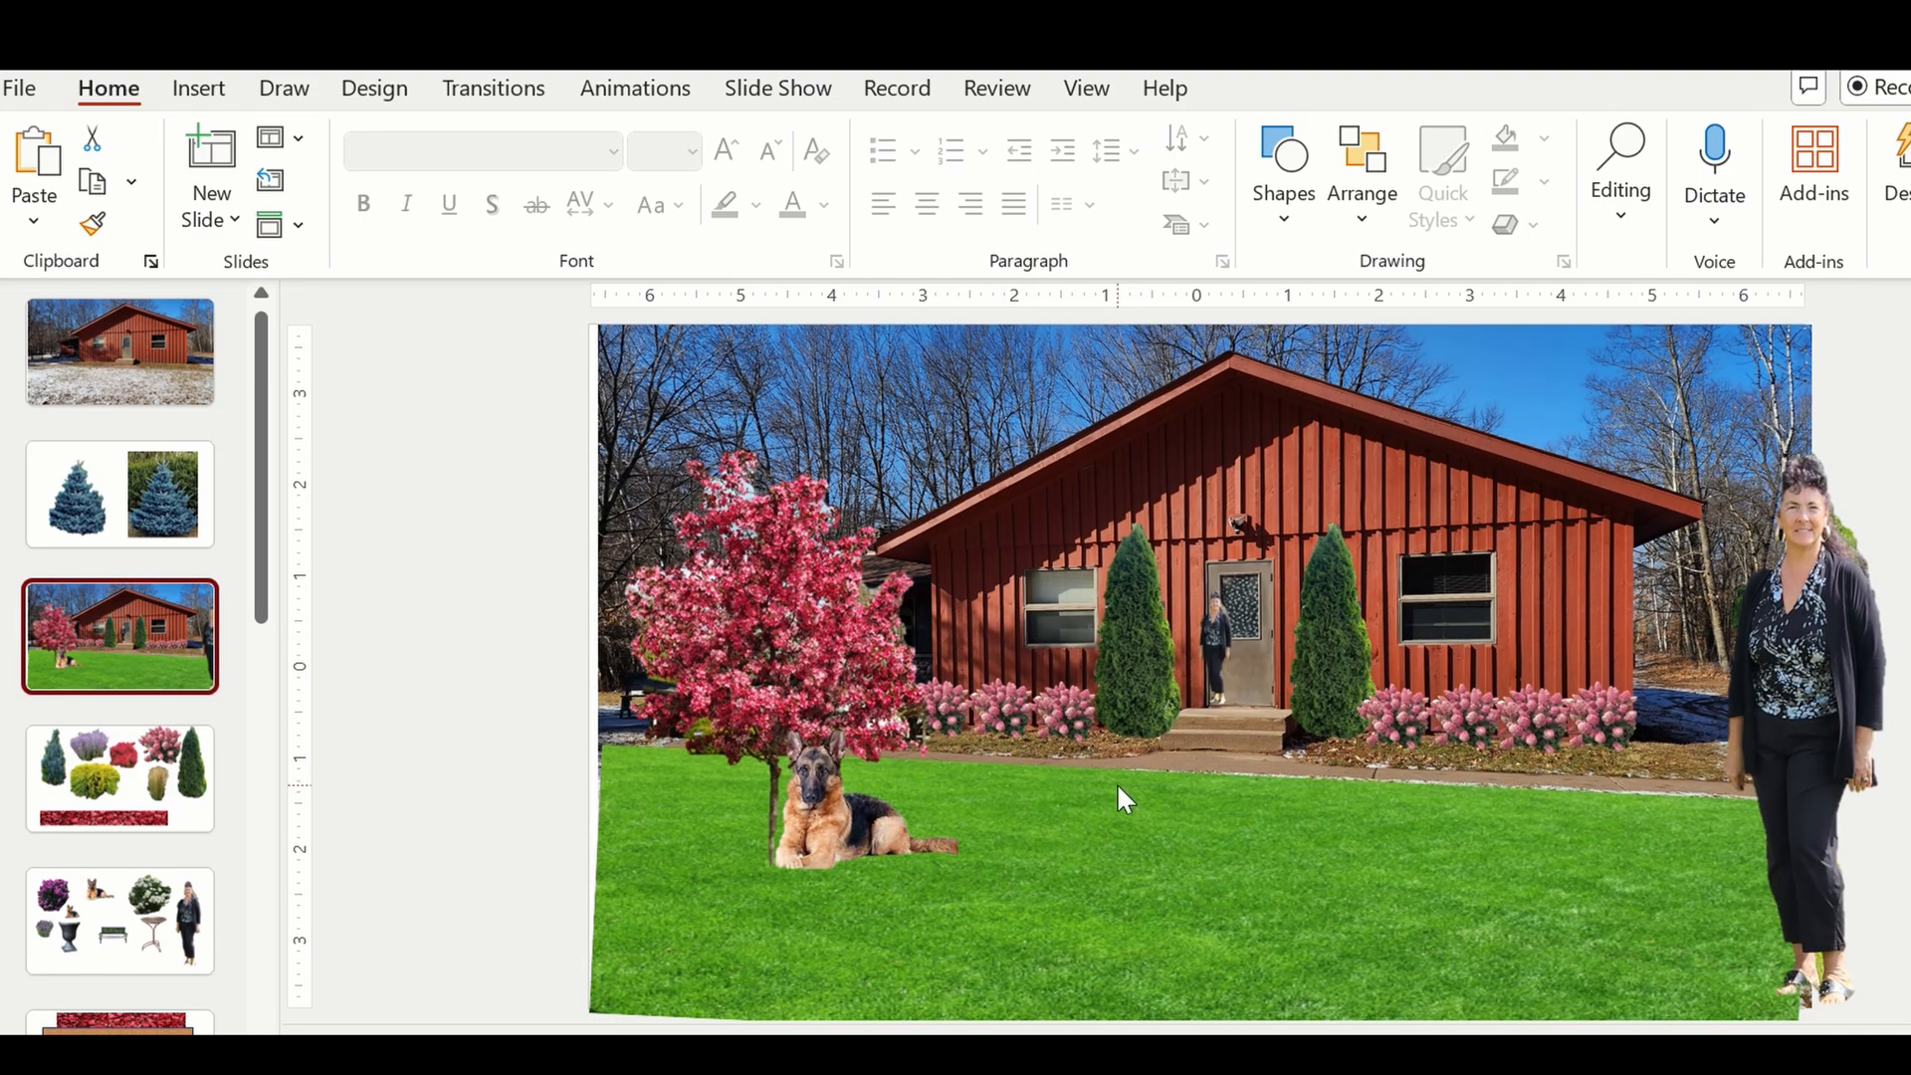
pyautogui.hotkey('ctrl', 'v')
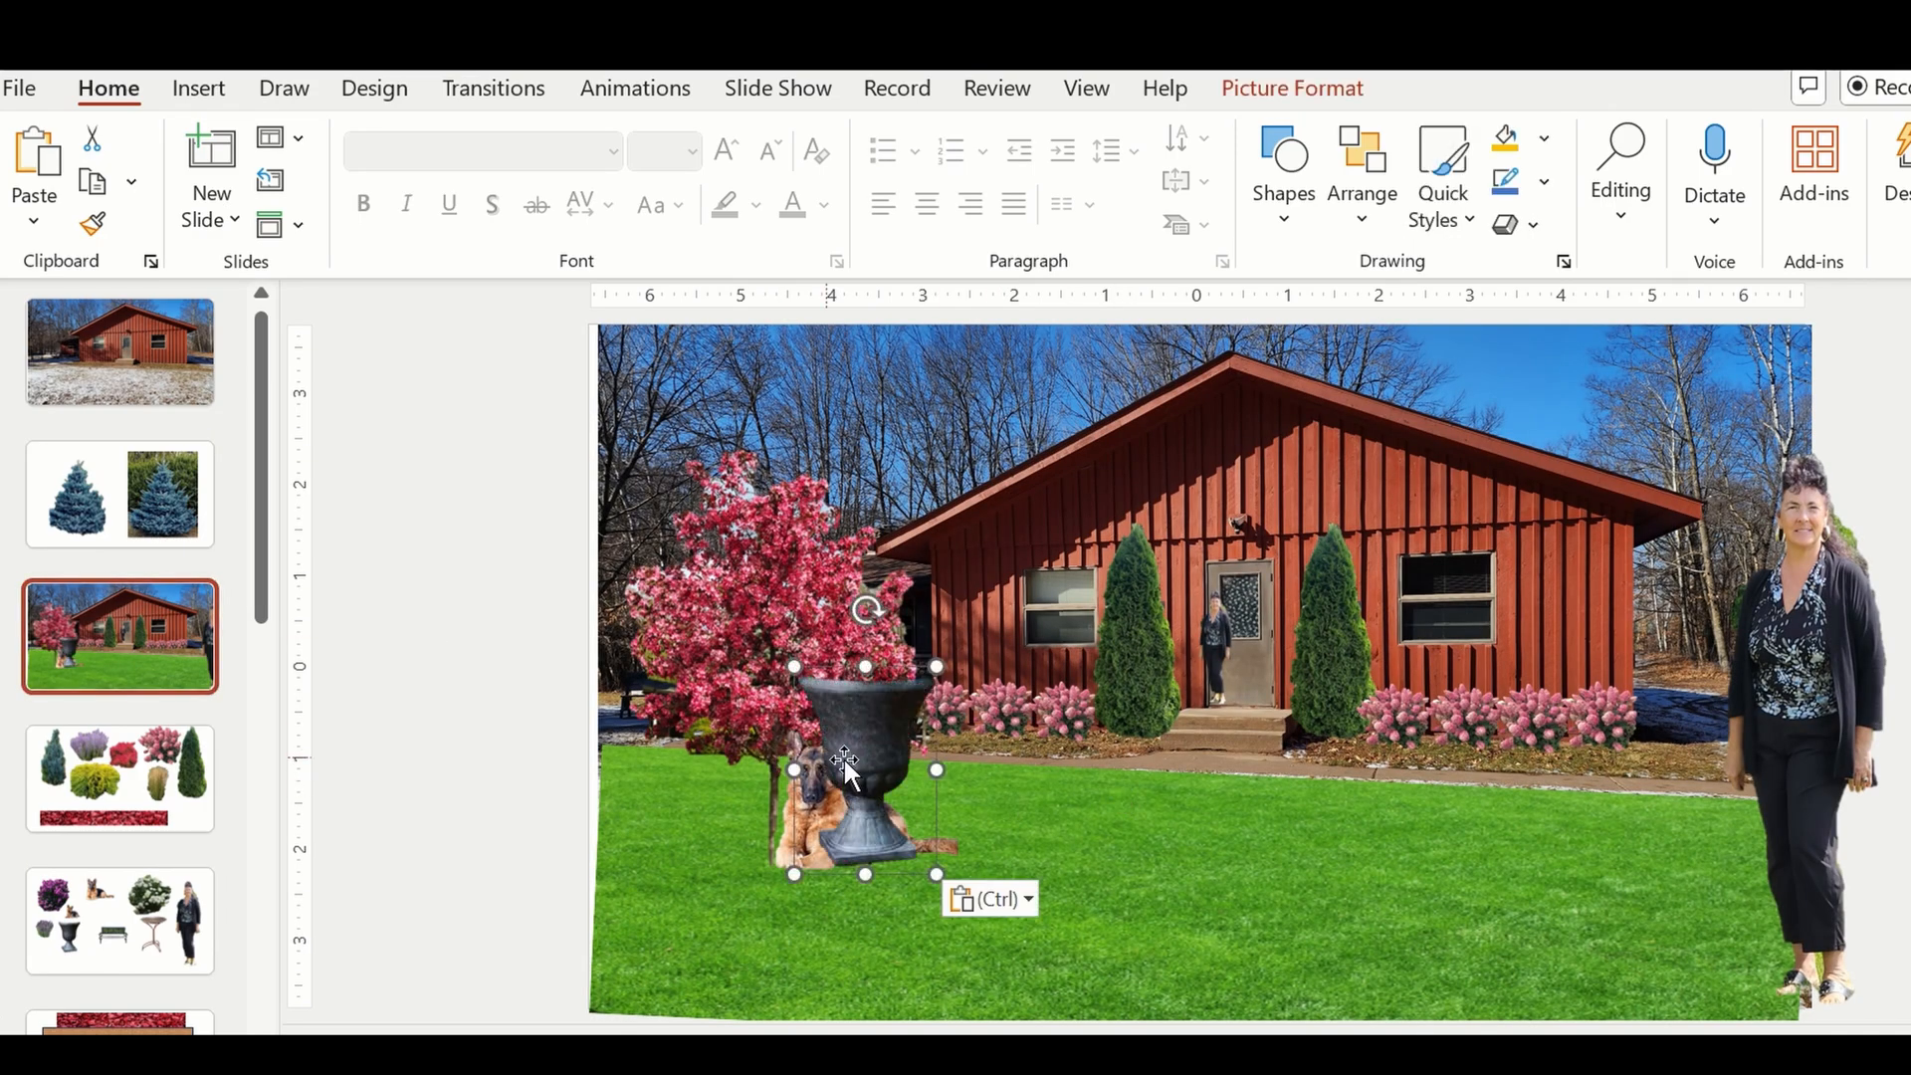
# Scale the urn down and position it on the lawn just right of the dog.
pyautogui.moveTo(908, 728); pyautogui.dragTo(1073, 717)
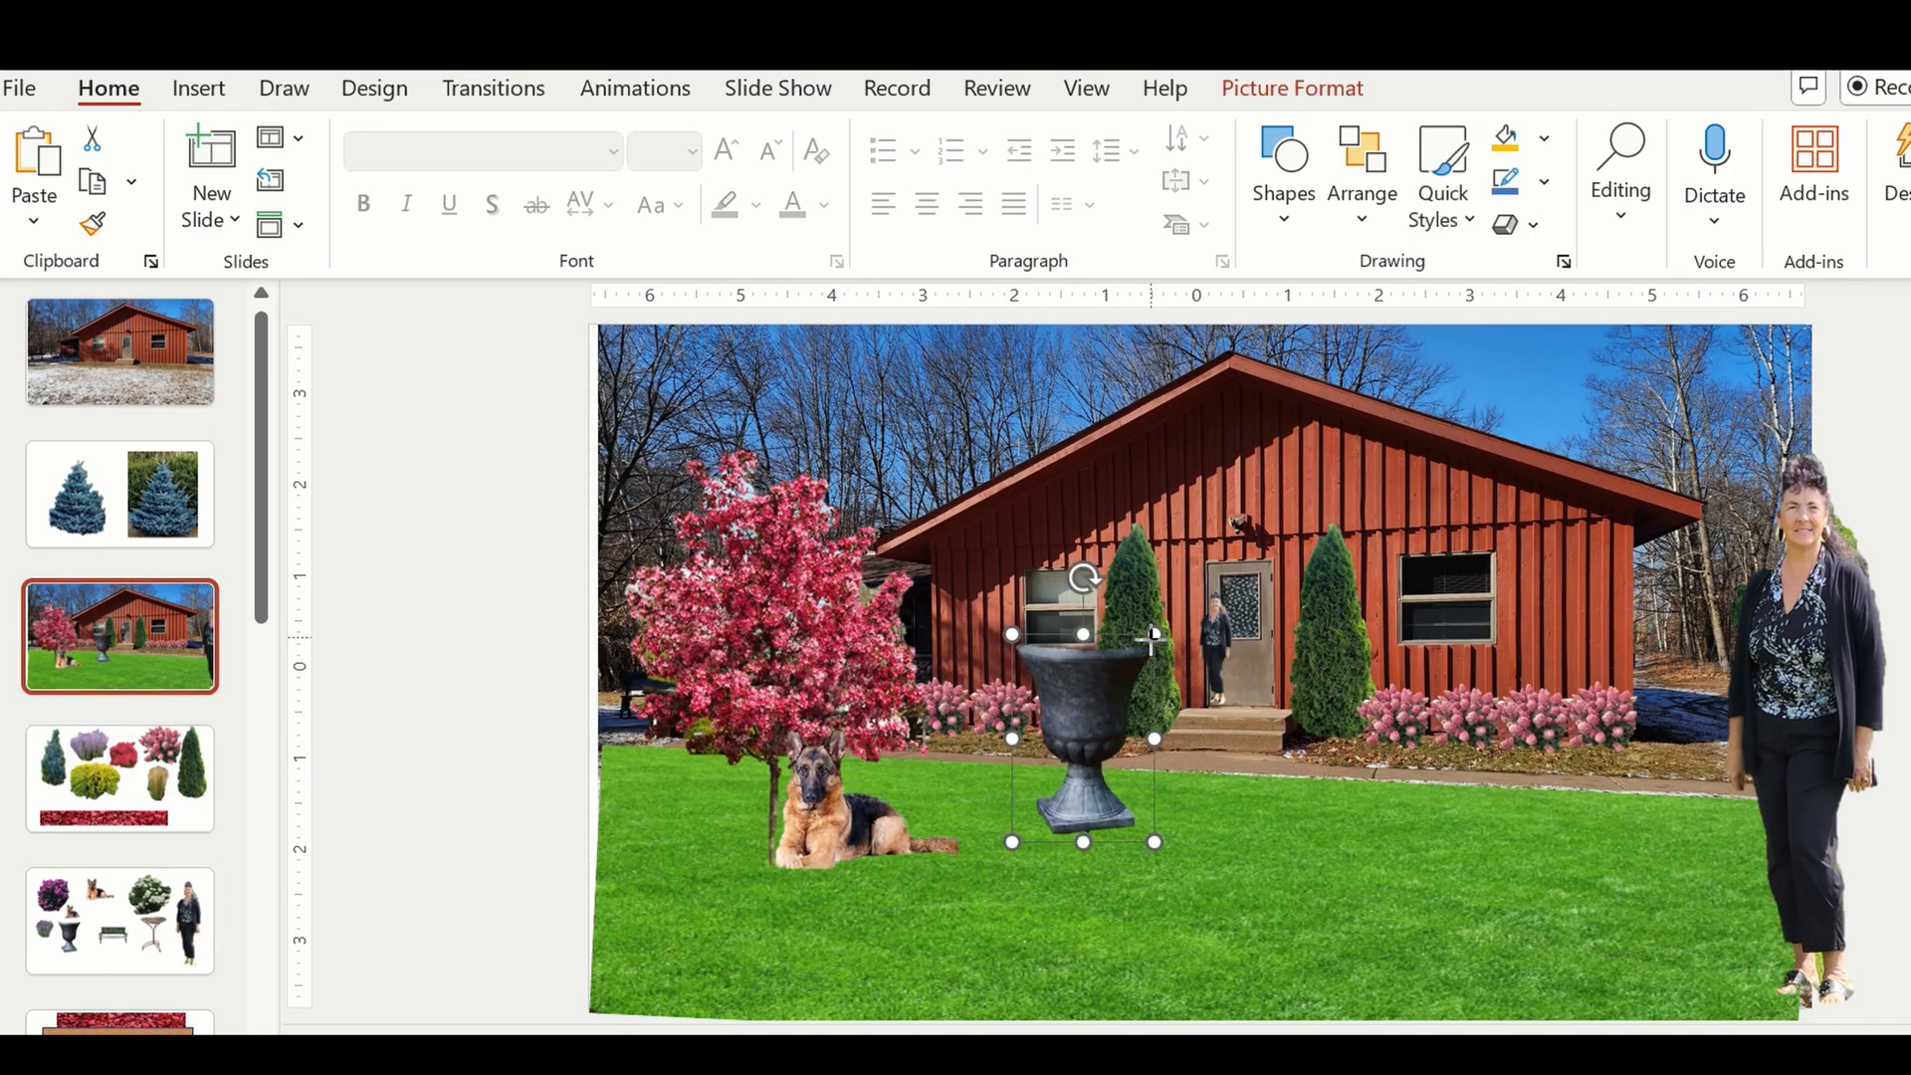
pyautogui.moveTo(1149, 635); pyautogui.dragTo(1118, 683)
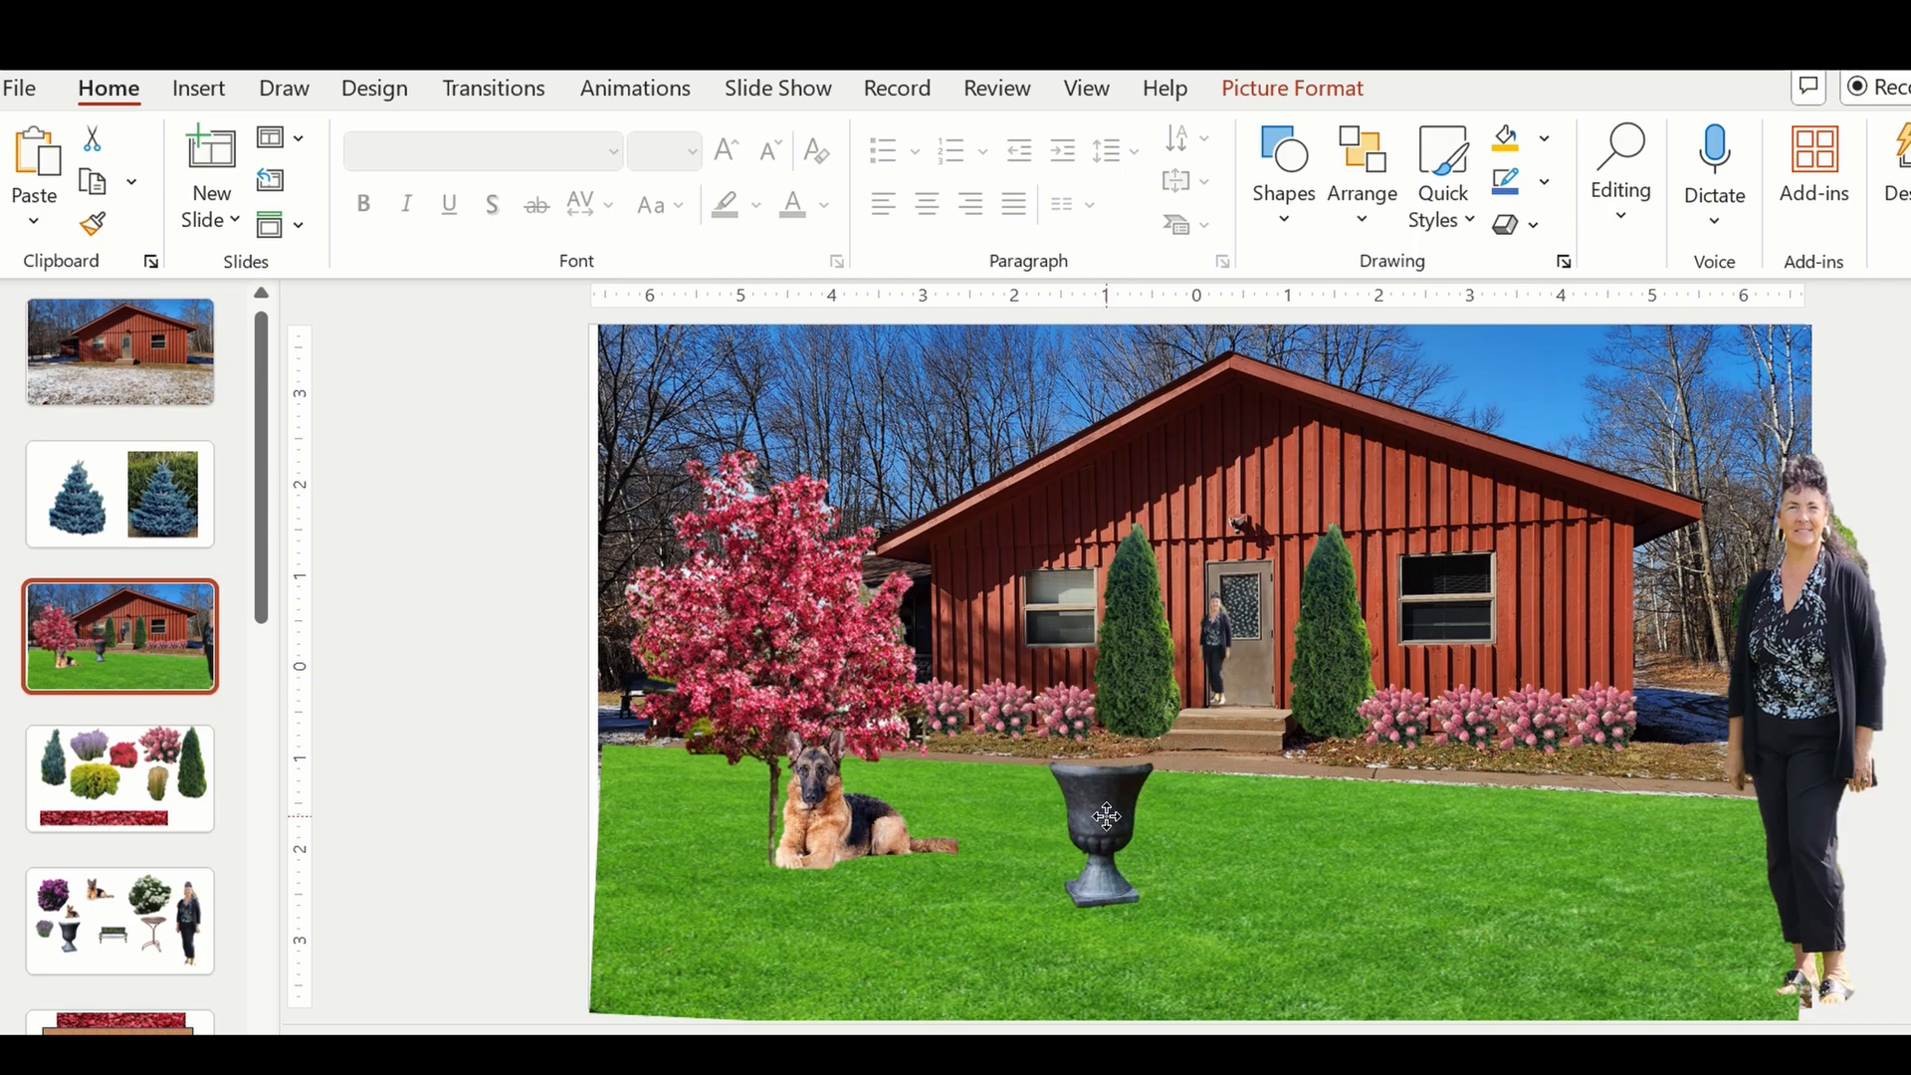
pyautogui.click(1149, 766)
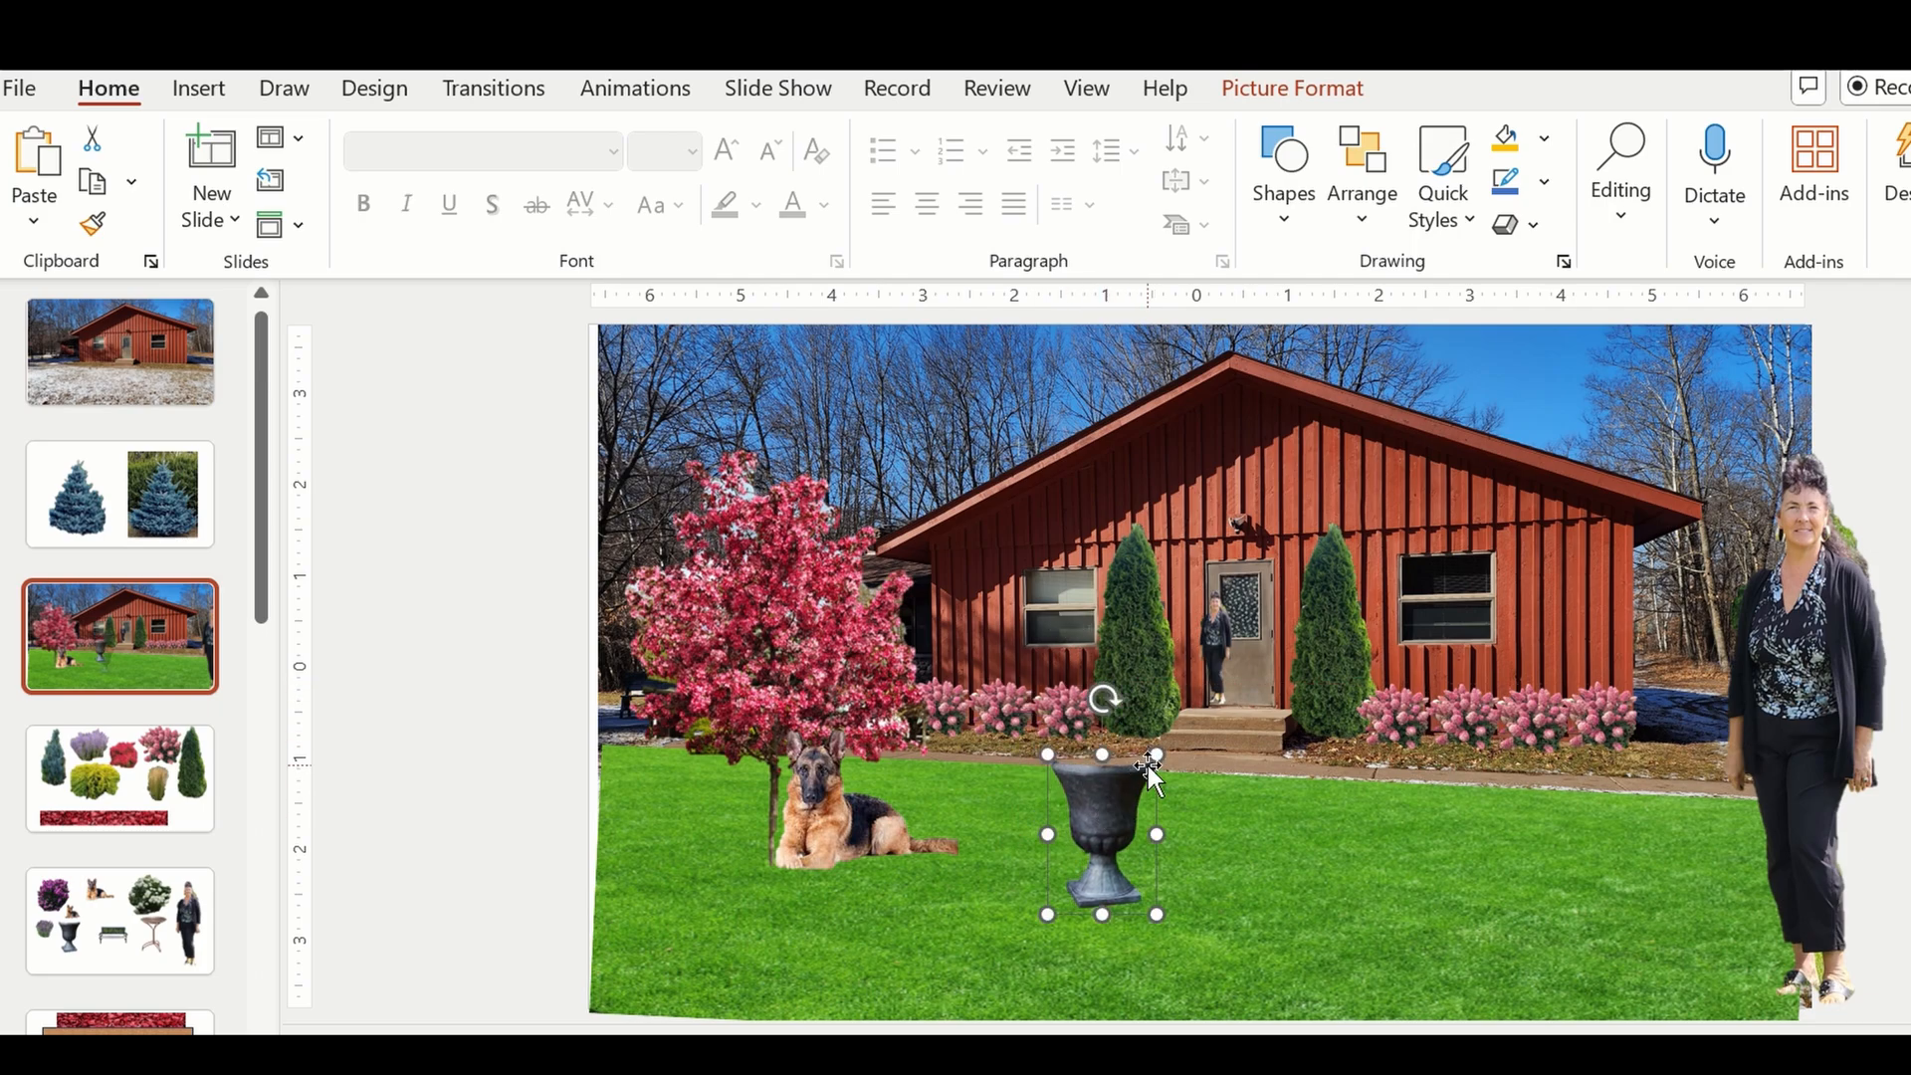
pyautogui.moveTo(1145, 771); pyautogui.dragTo(1060, 828)
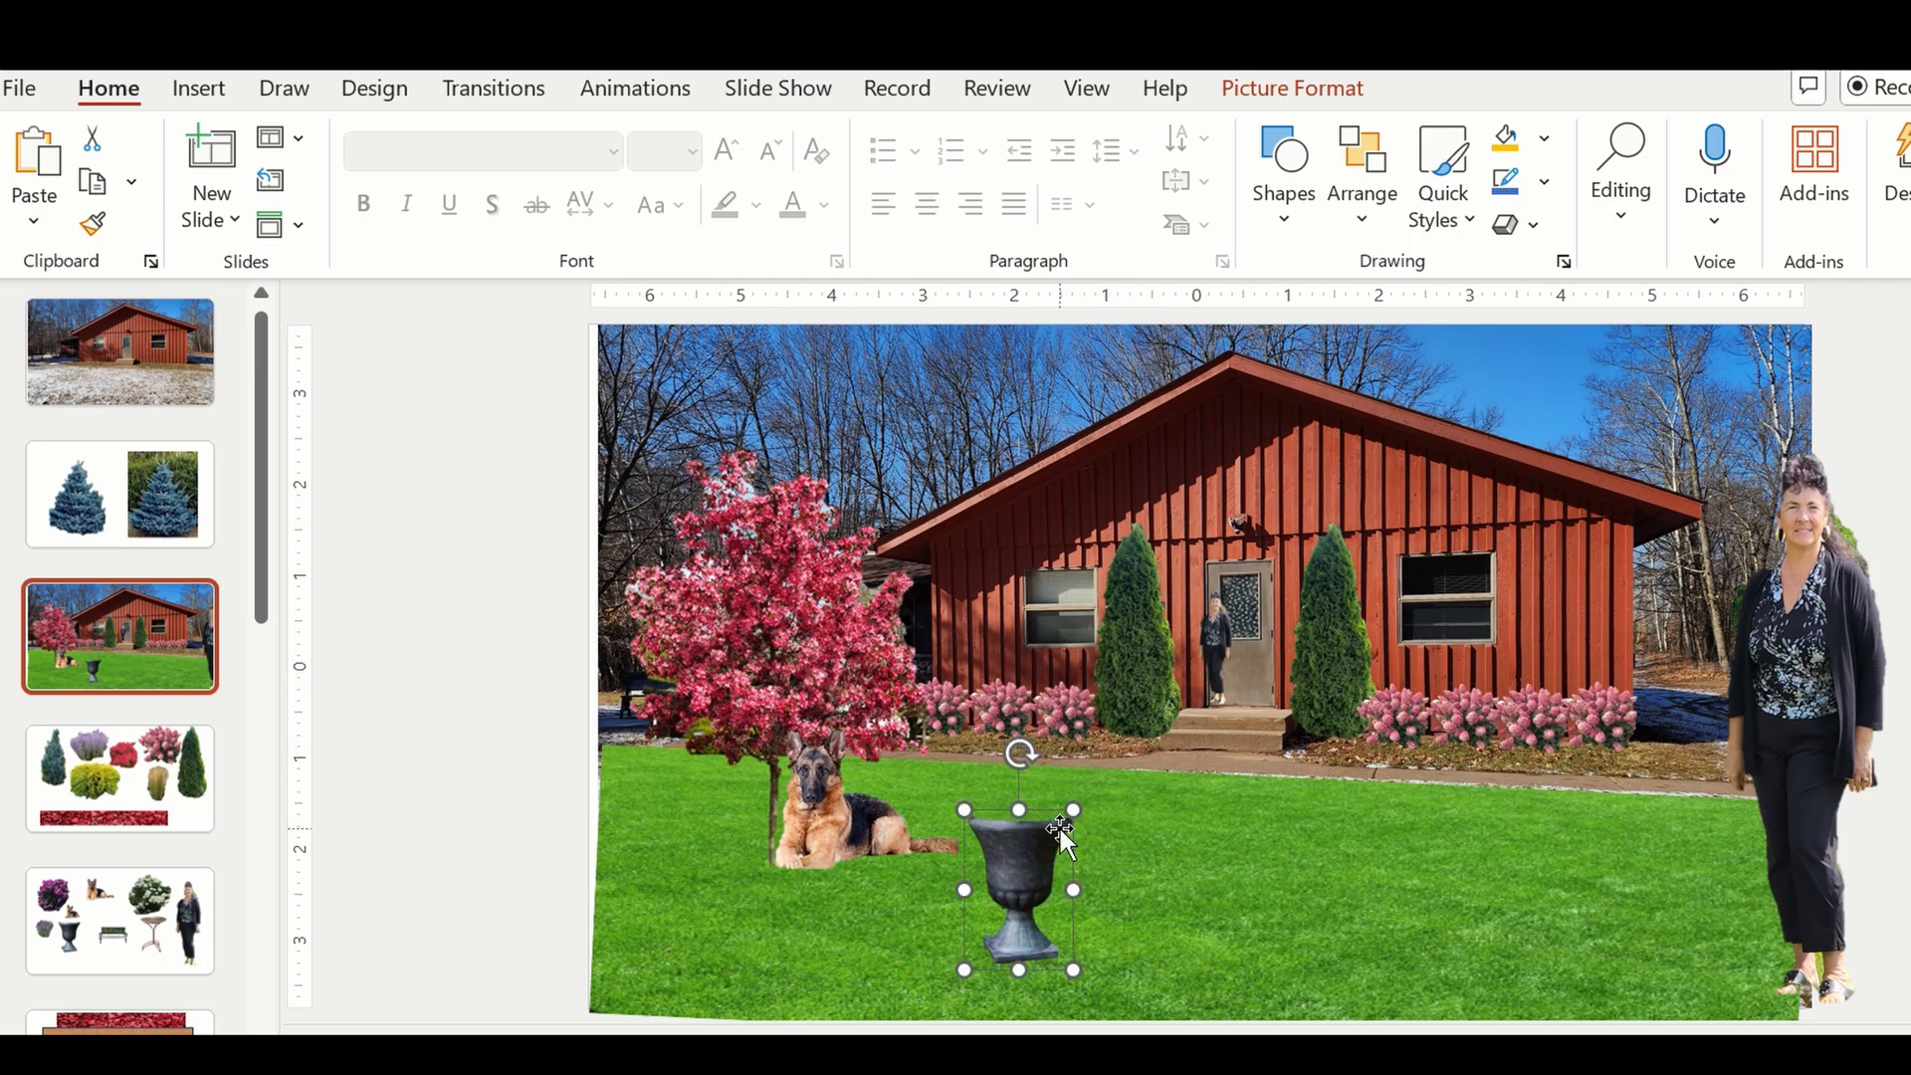
# Copy the purple flower cluster from the slide with the red tree and blue spruces, and paste it onto the landscaped house slide.
pyautogui.click(1182, 886)
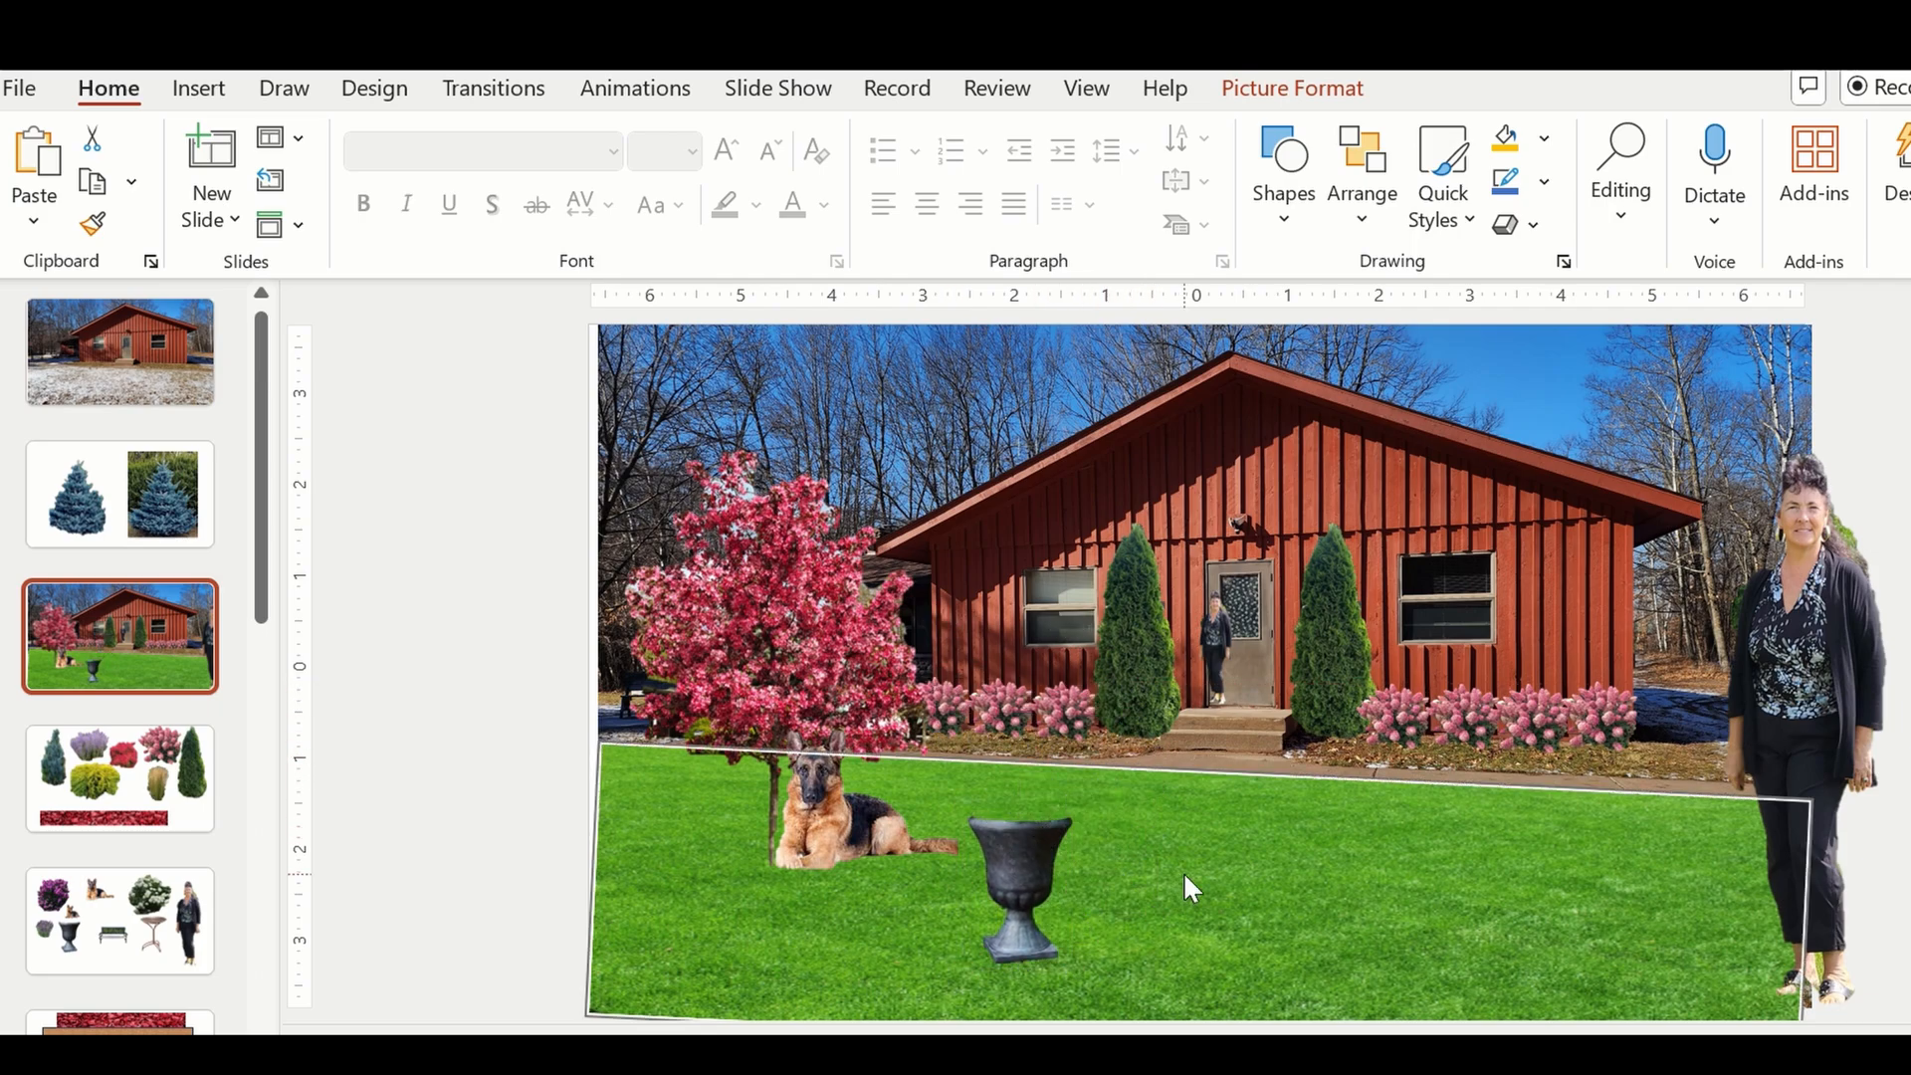
pyautogui.click(120, 829)
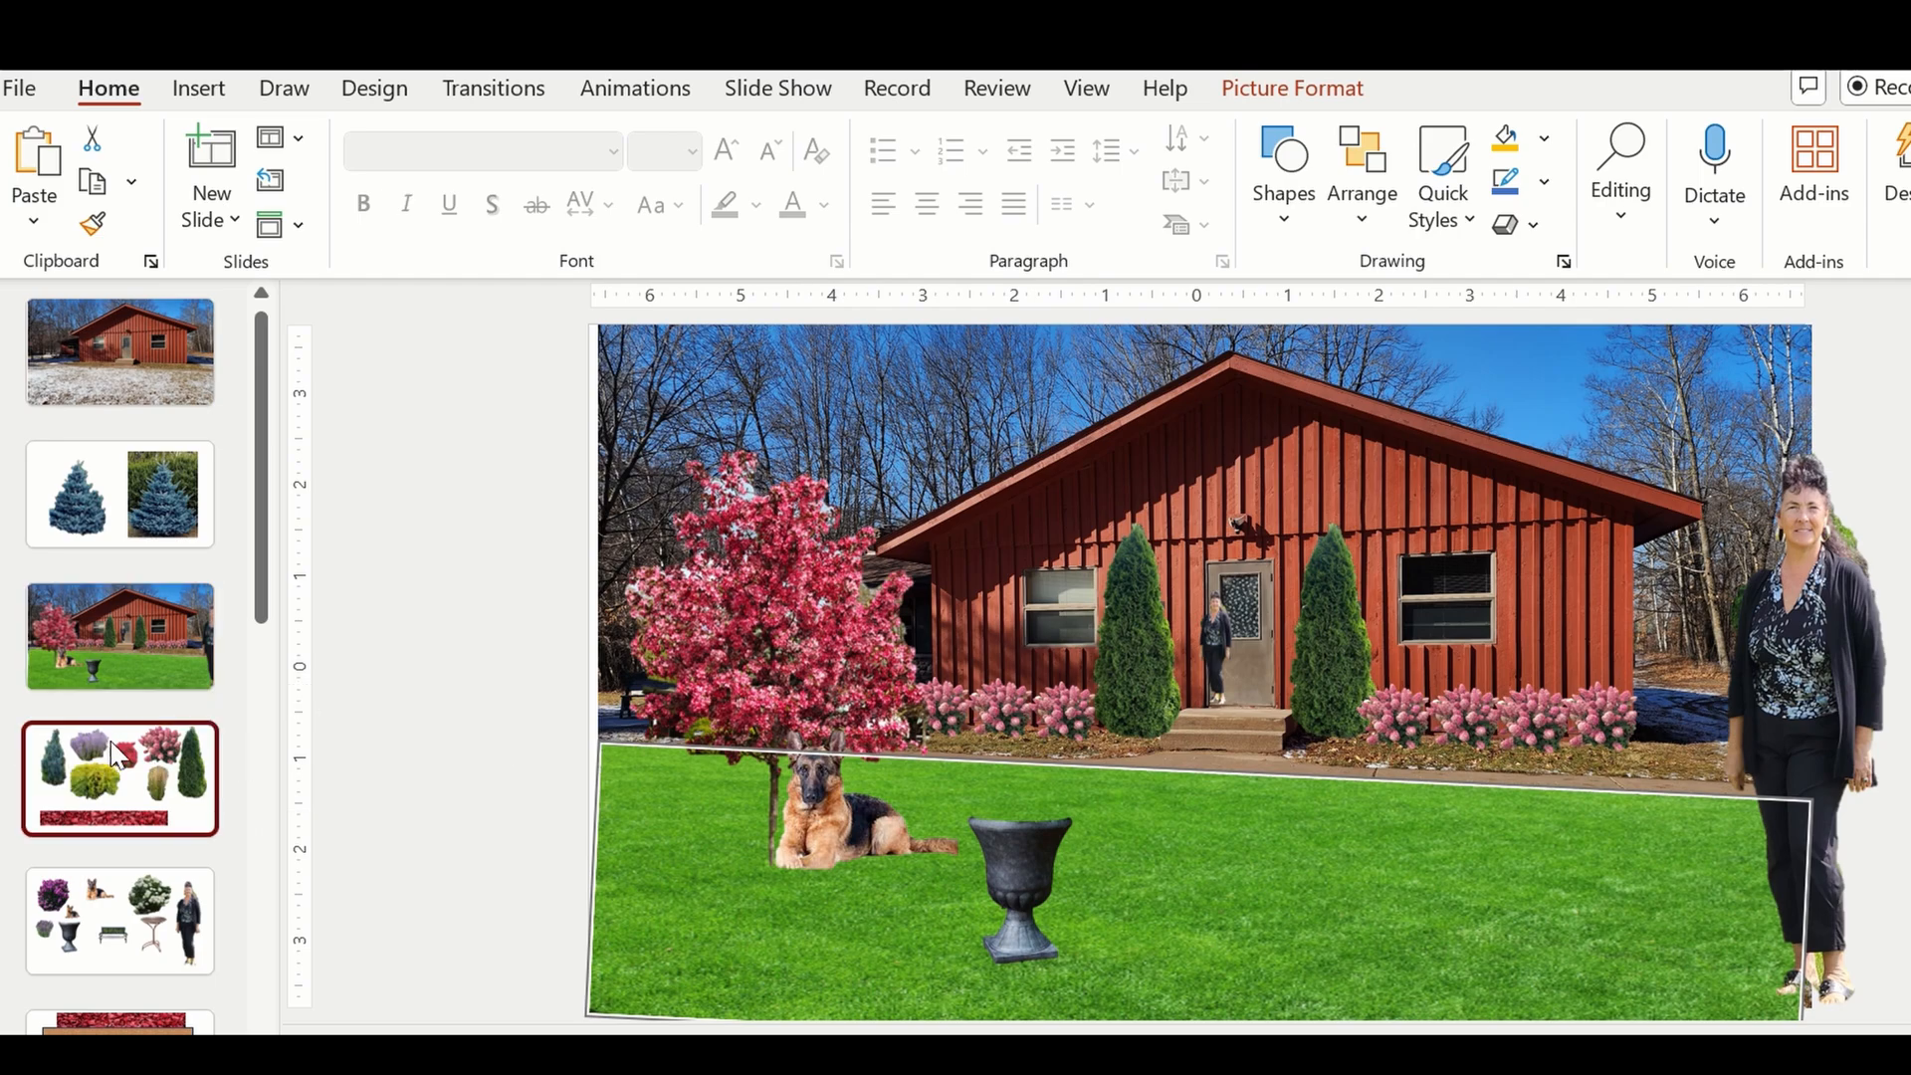
pyautogui.click(119, 916)
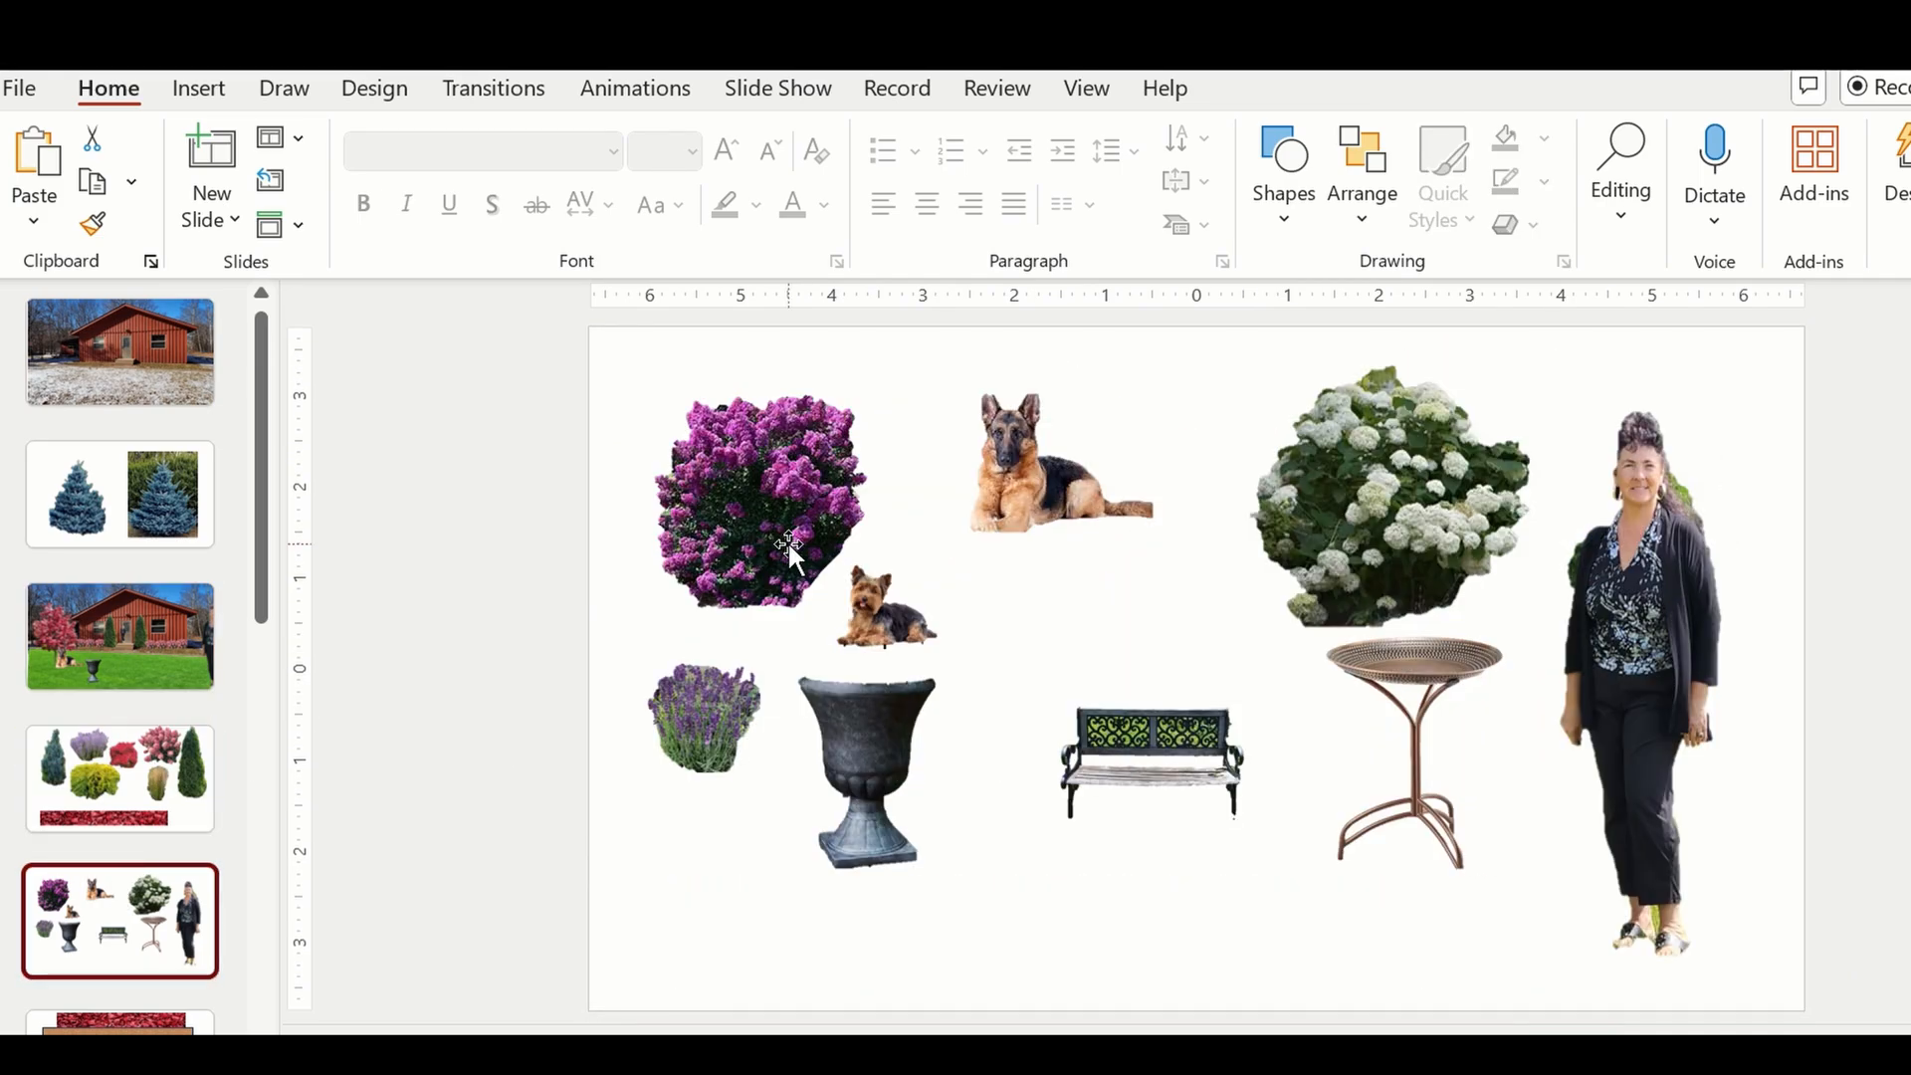
pyautogui.click(265, 977)
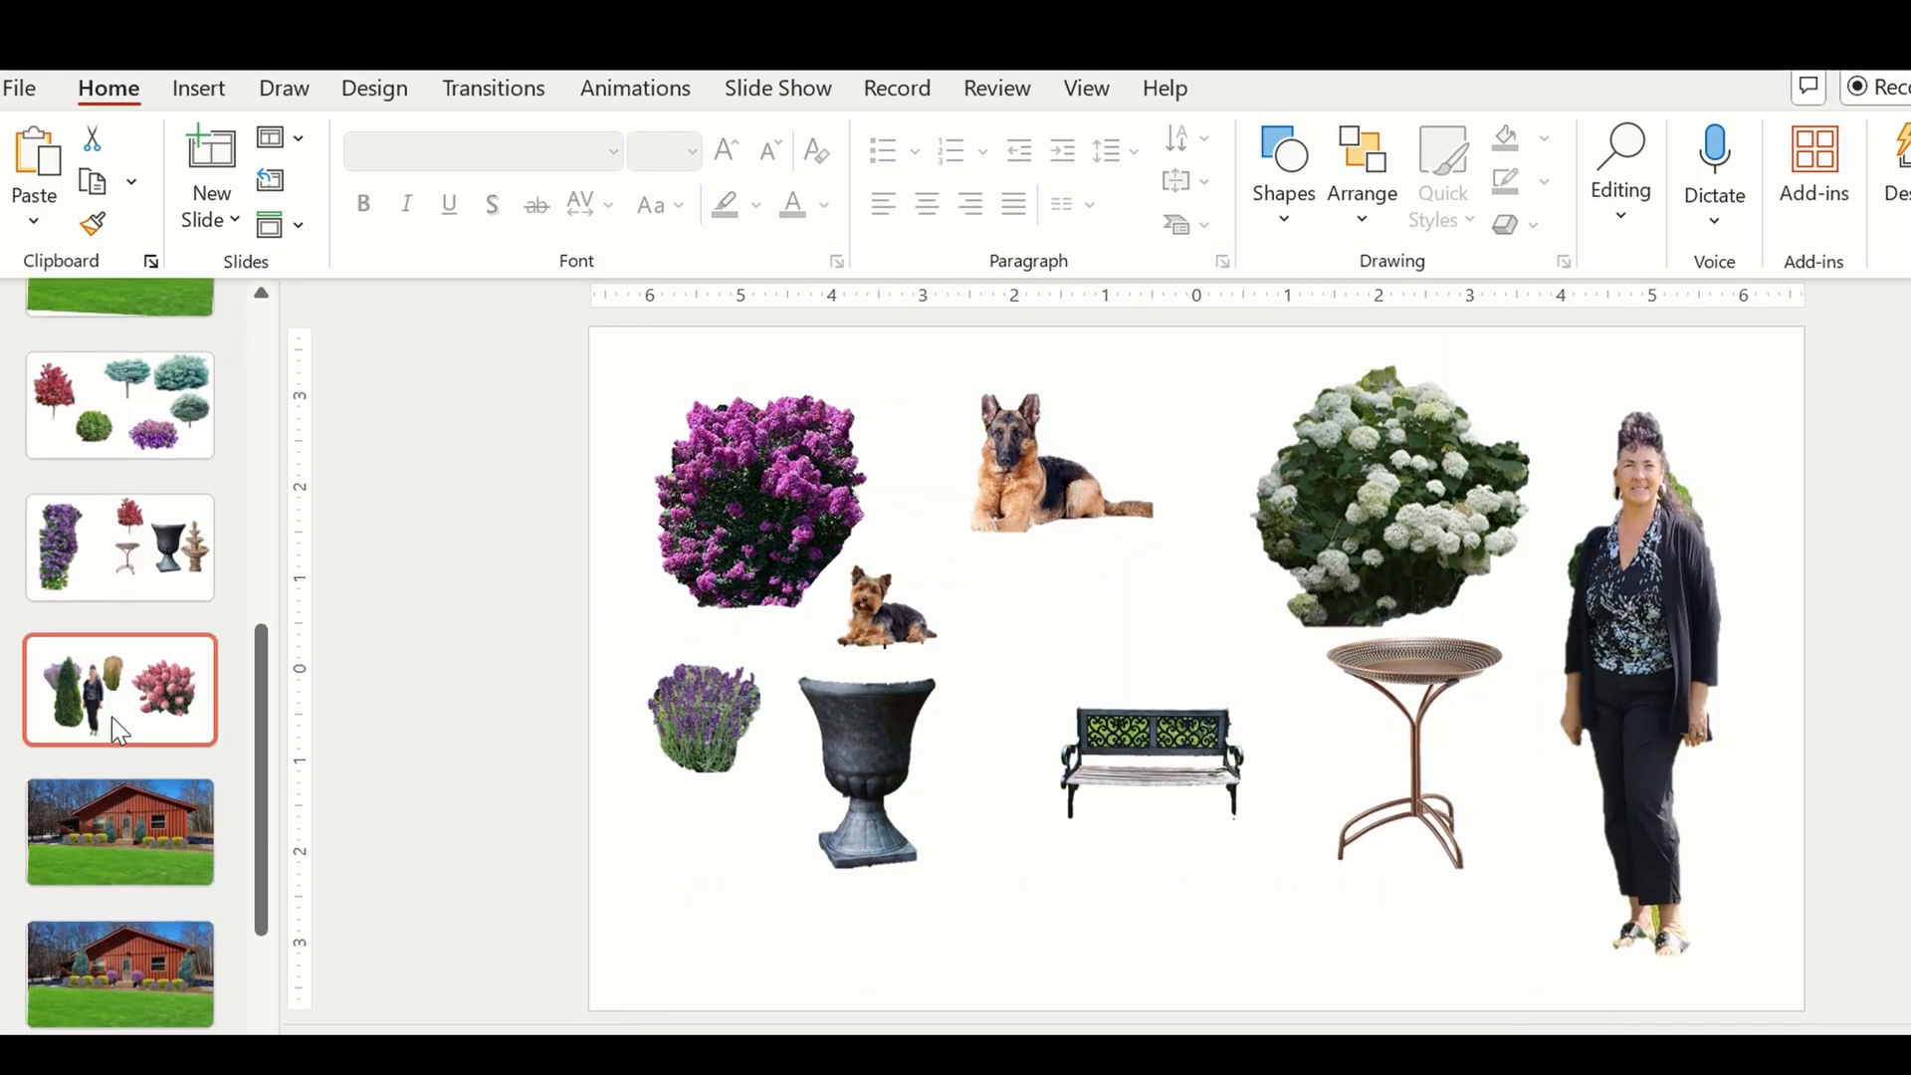
pyautogui.click(100, 438)
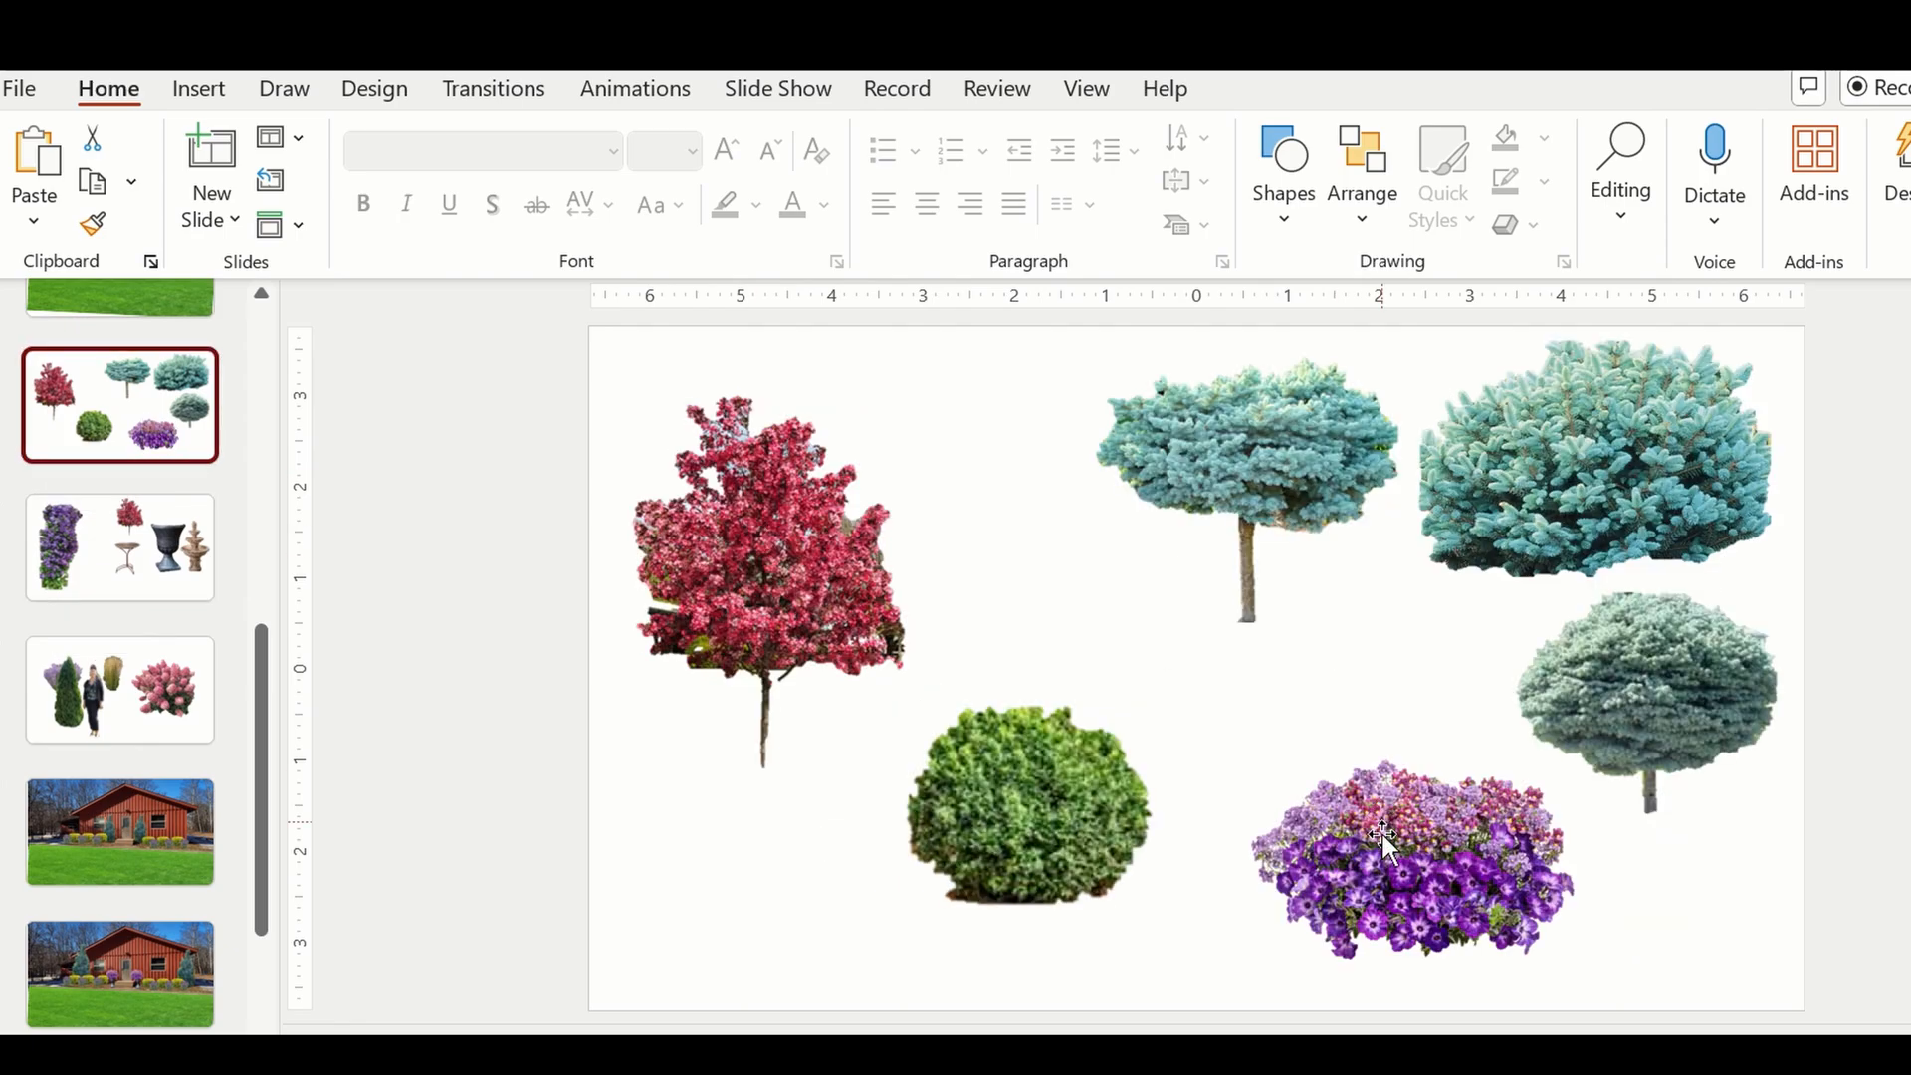
pyautogui.click(1396, 854)
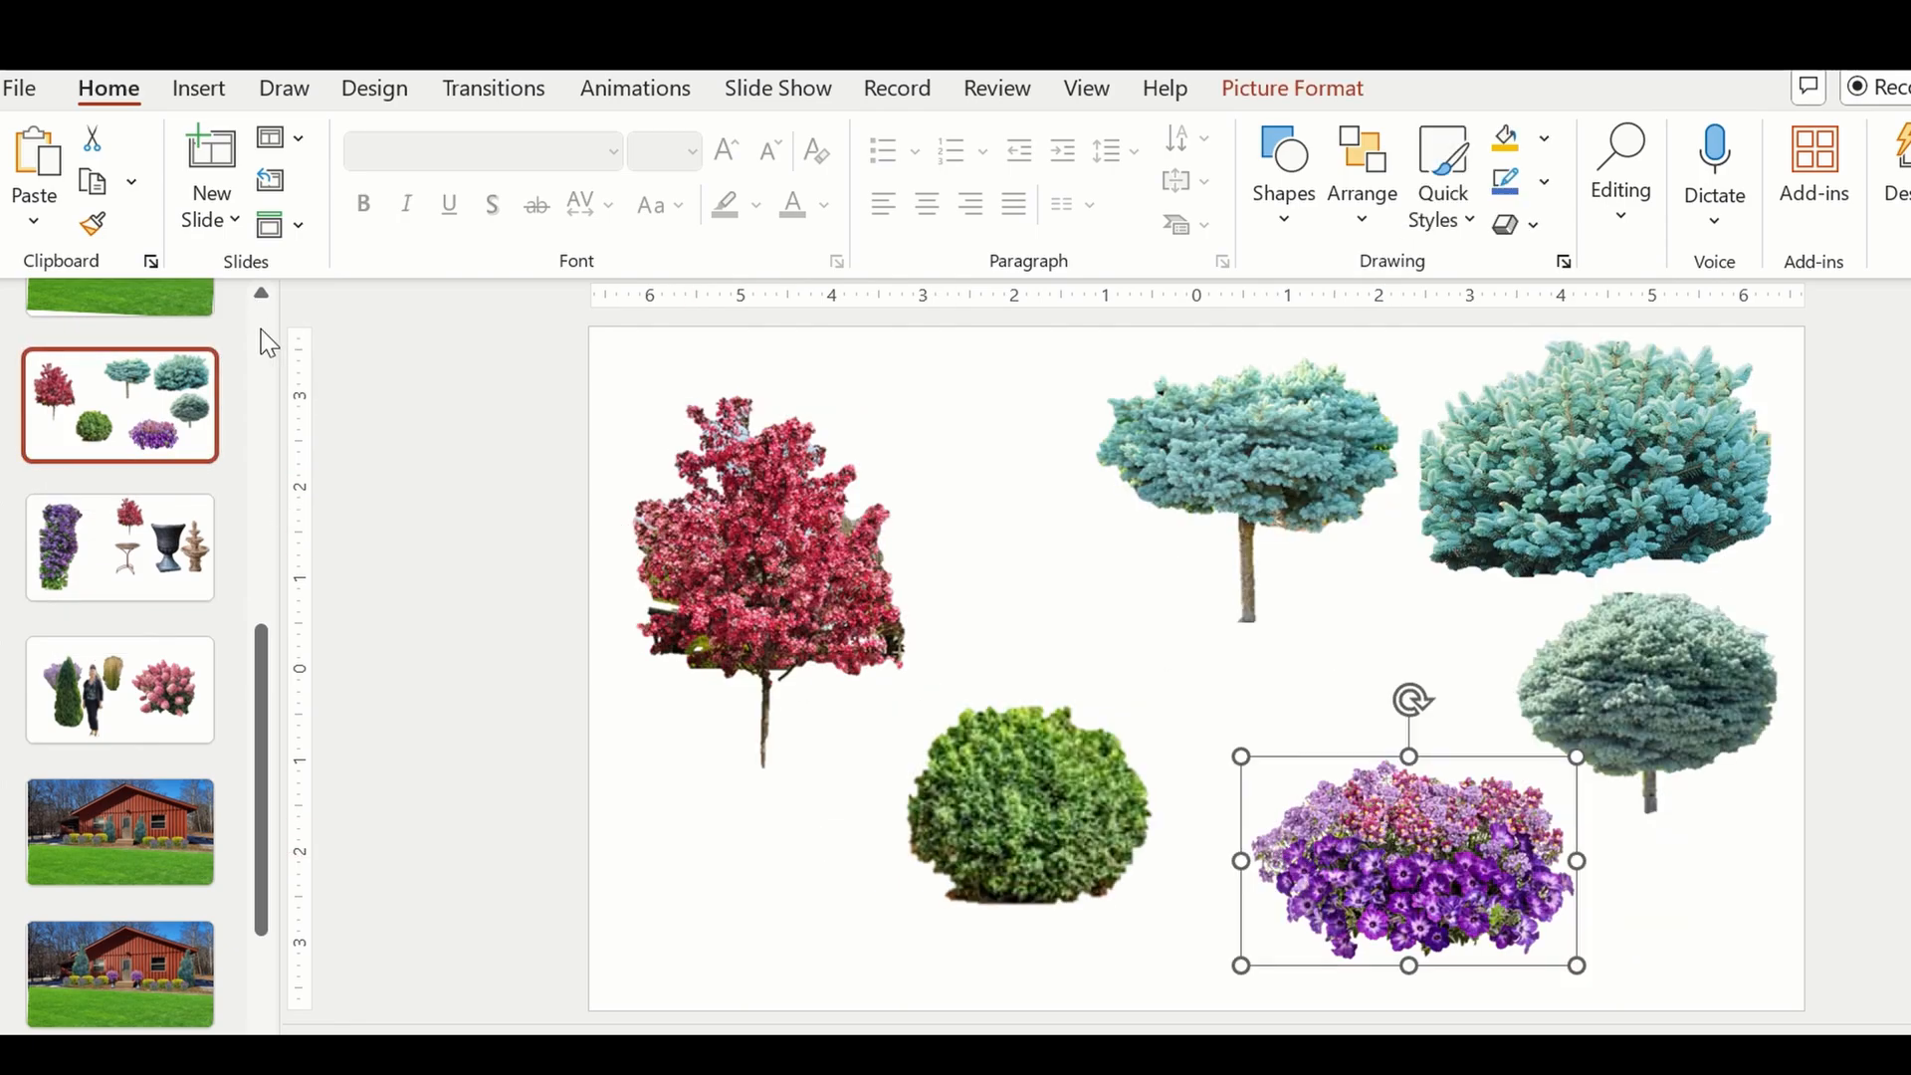
pyautogui.scroll(5, 260, 337)
pyautogui.click(155, 630)
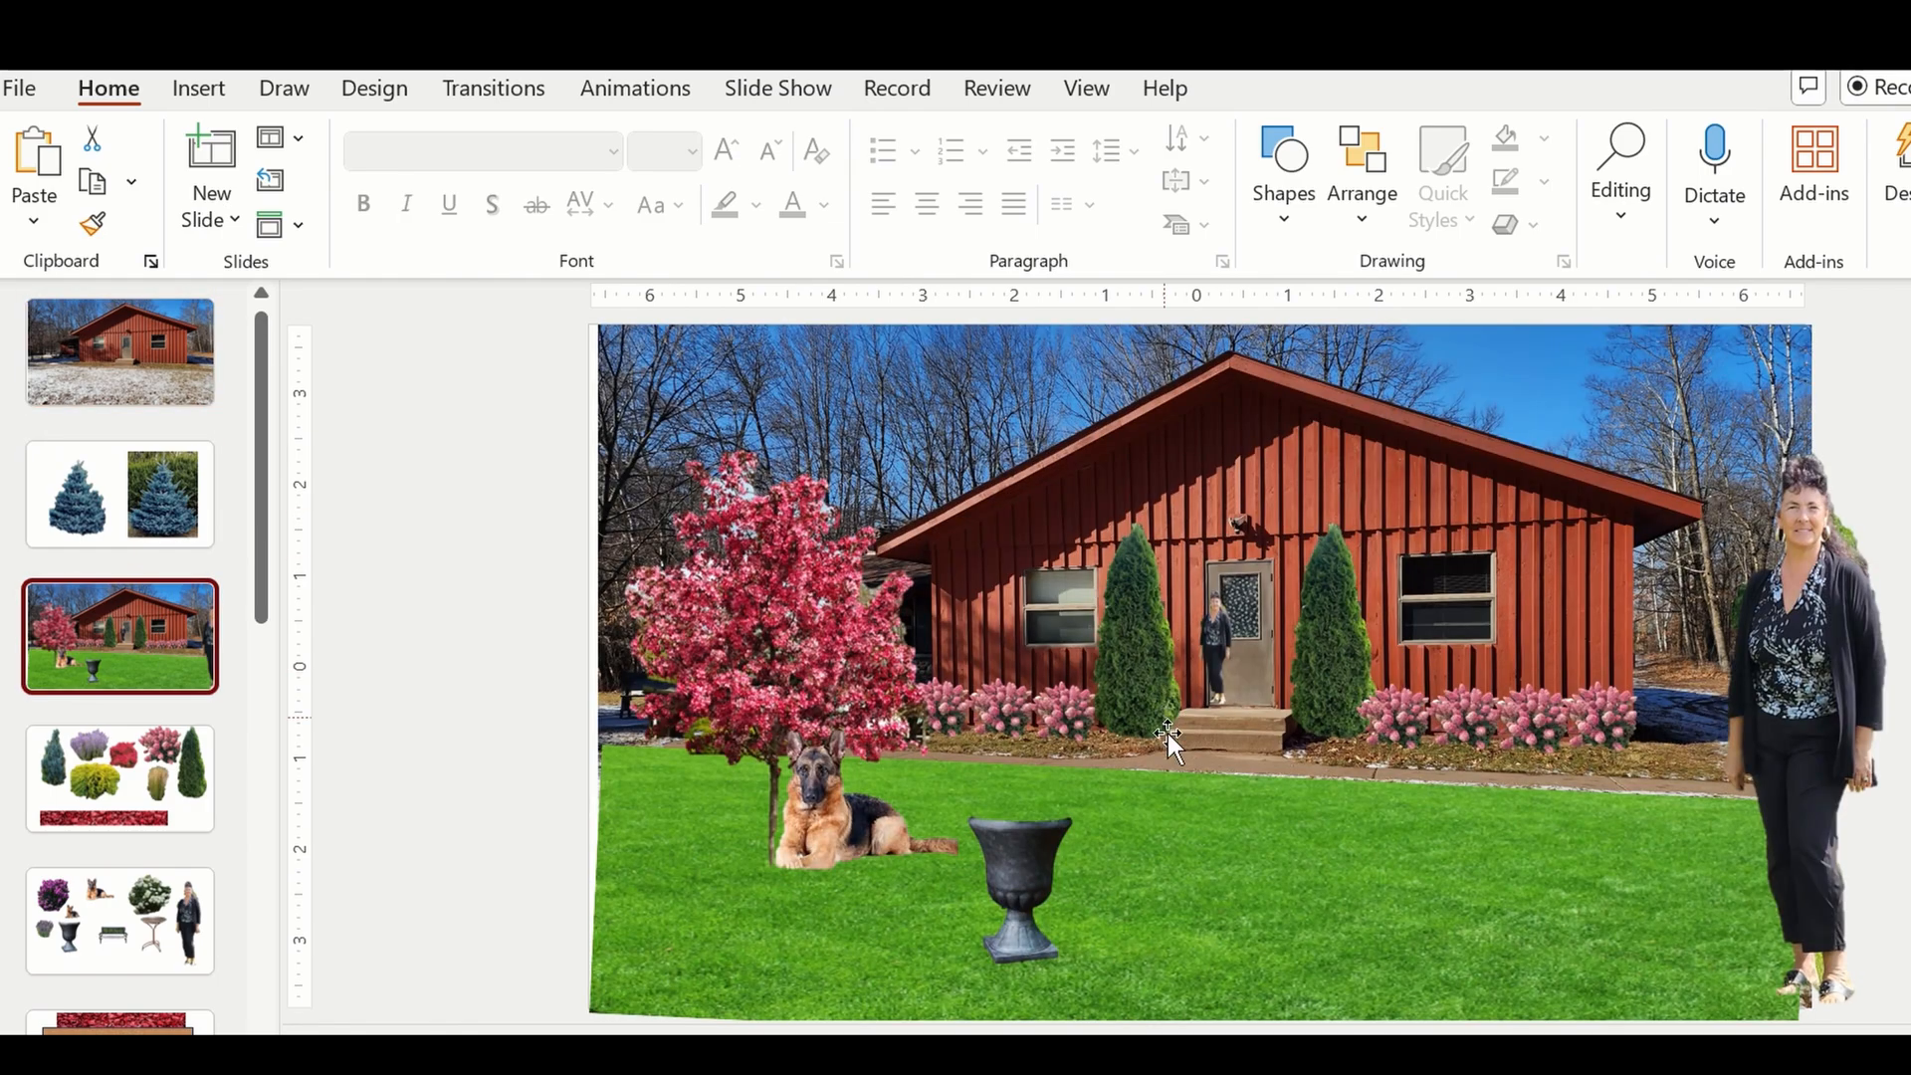
pyautogui.rightClick(1121, 786)
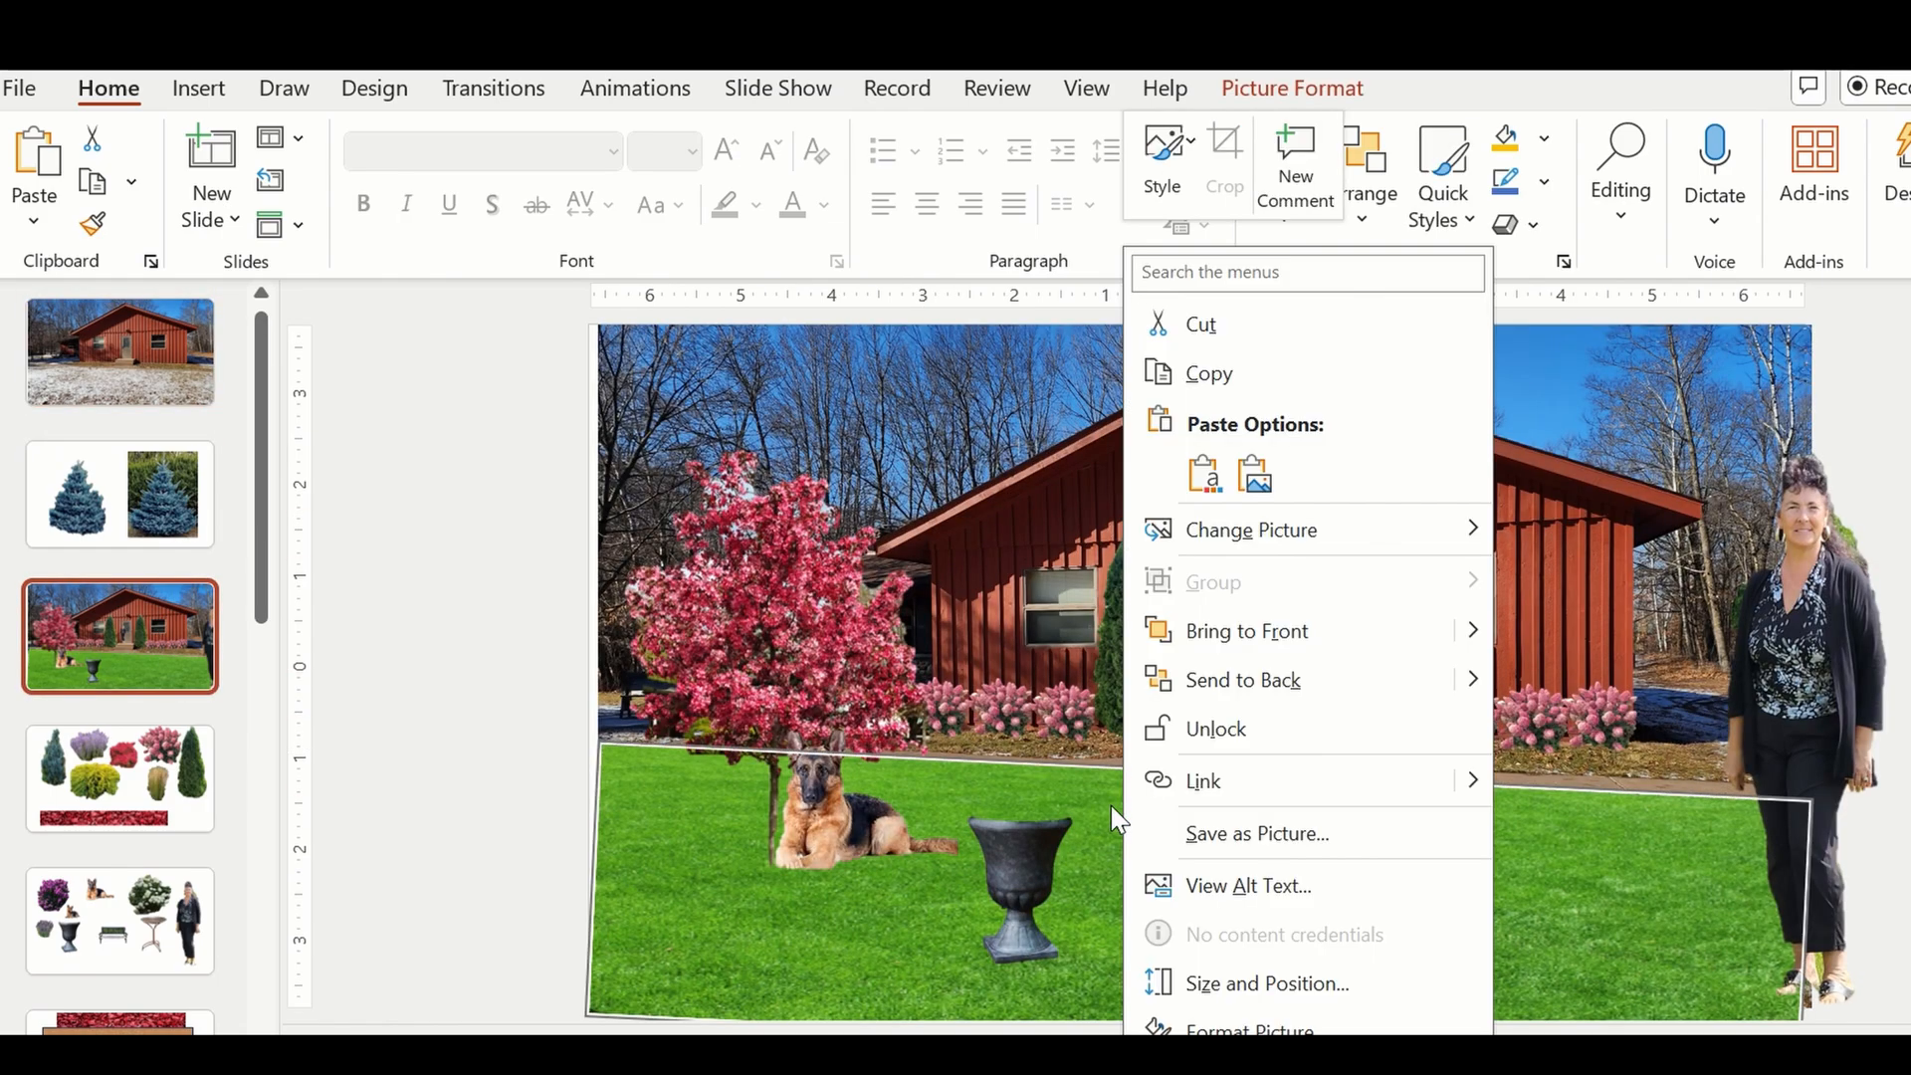
pyautogui.press('Escape')
pyautogui.hotkey('ctrl', 'v')
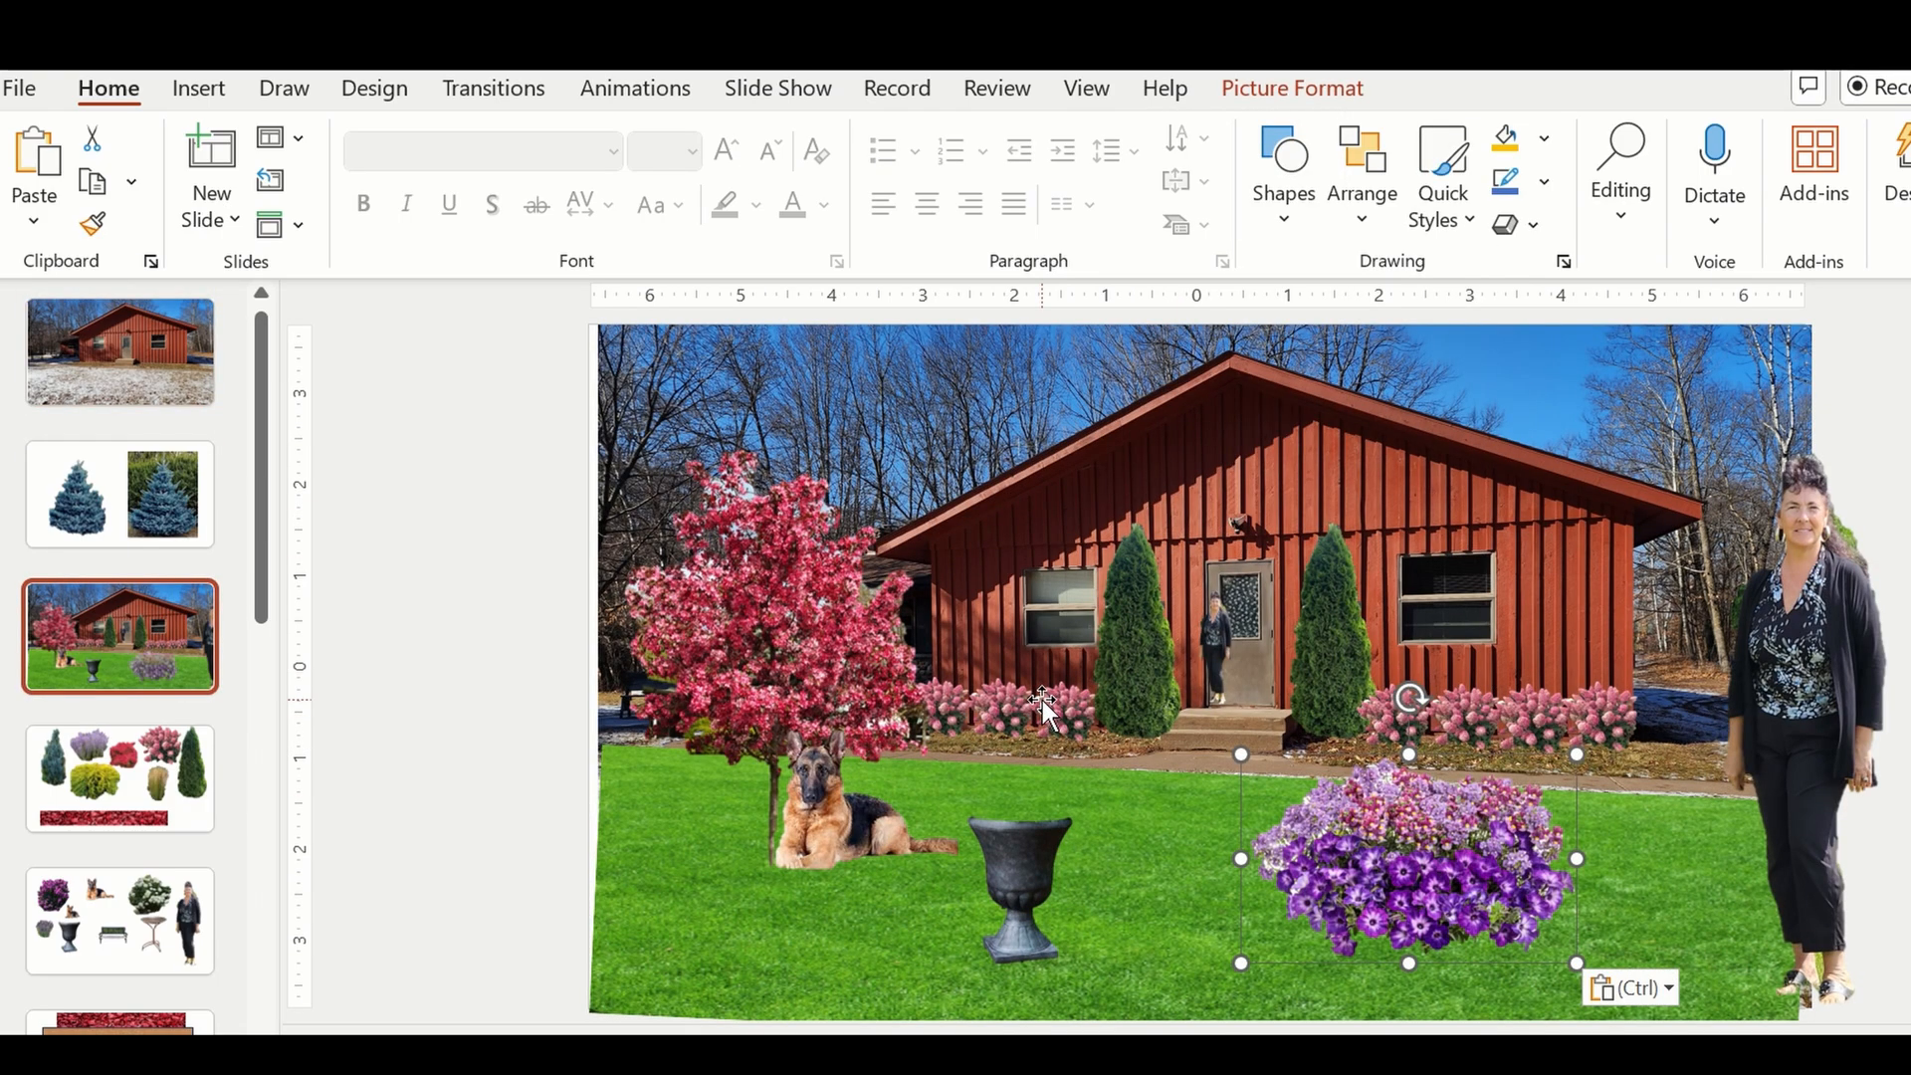
# Scale the purple flower cluster down and seat it on the rim of the dark urn so the urn looks planted.
pyautogui.moveTo(1424, 866); pyautogui.dragTo(1222, 811)
pyautogui.moveTo(1376, 696); pyautogui.dragTo(1235, 783)
pyautogui.moveTo(1135, 849); pyautogui.dragTo(1011, 791)
pyautogui.click(1282, 850)
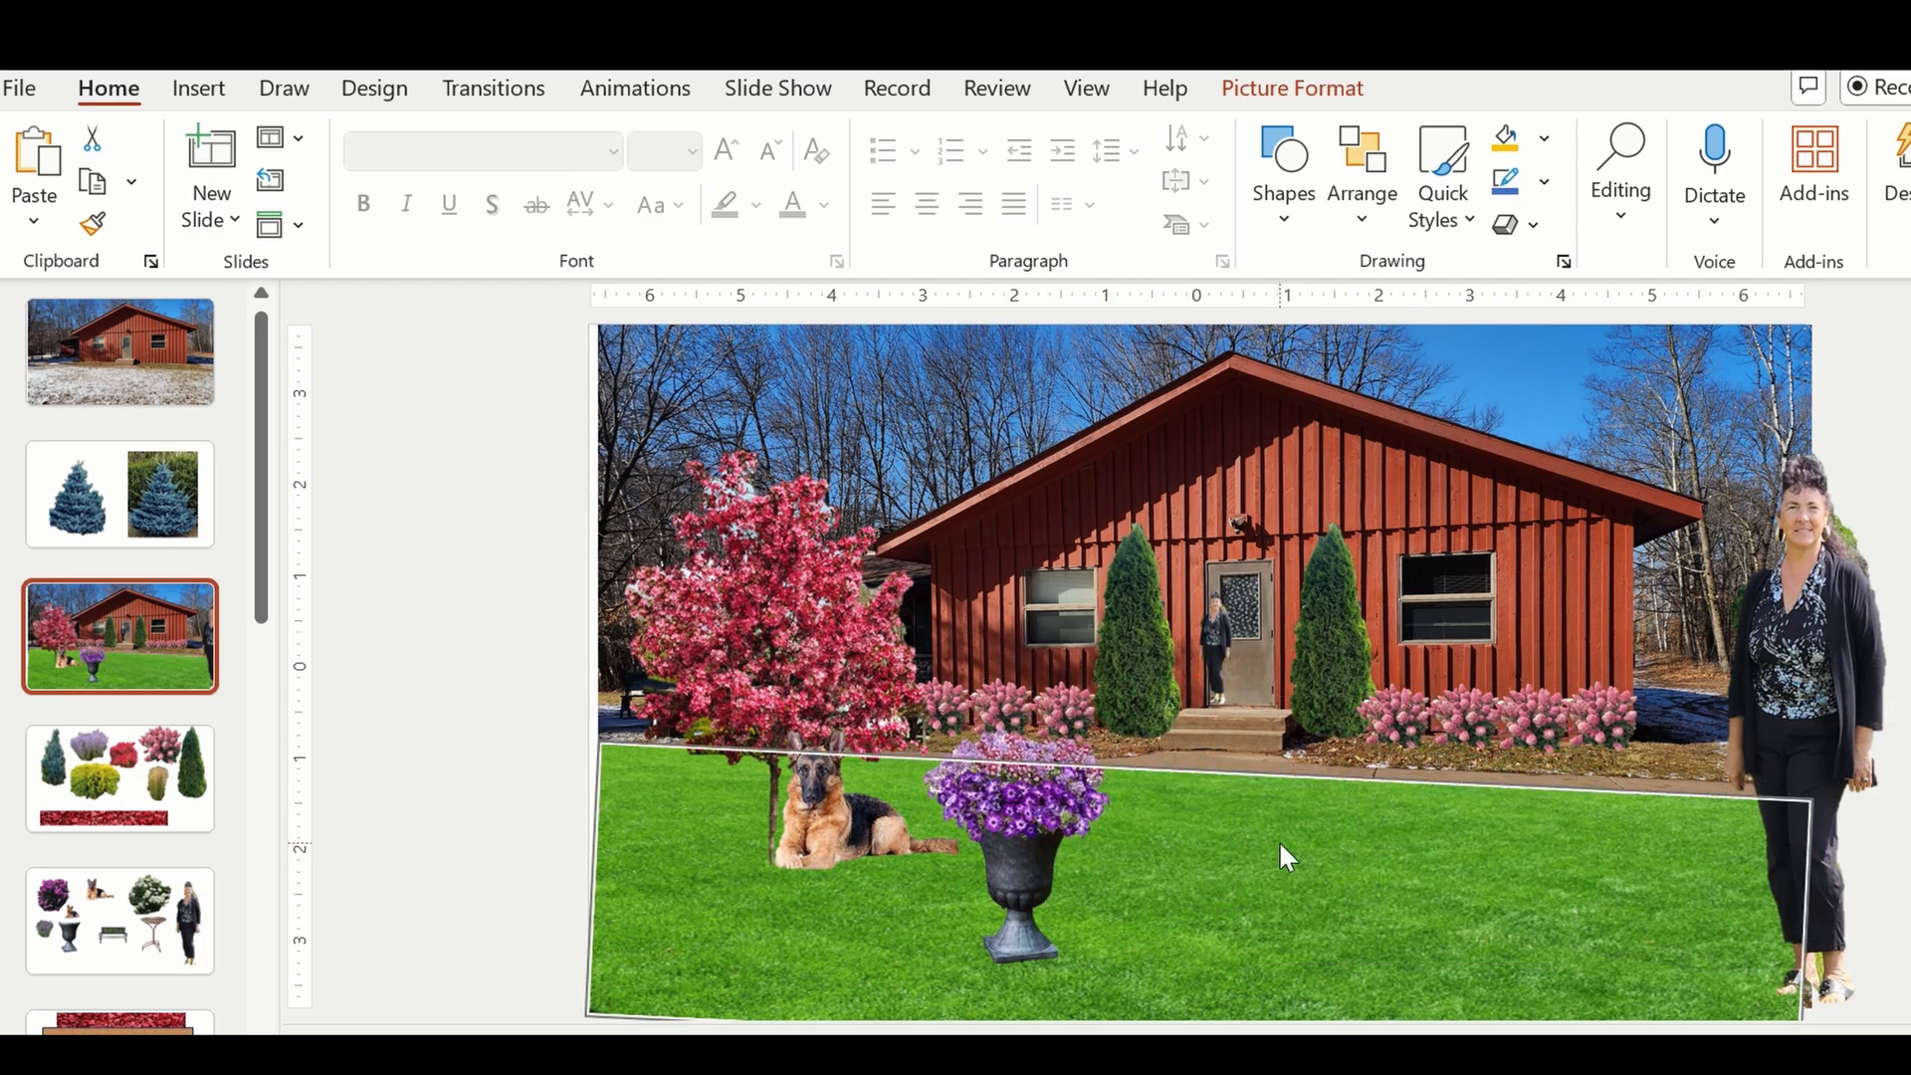
pyautogui.click(552, 671)
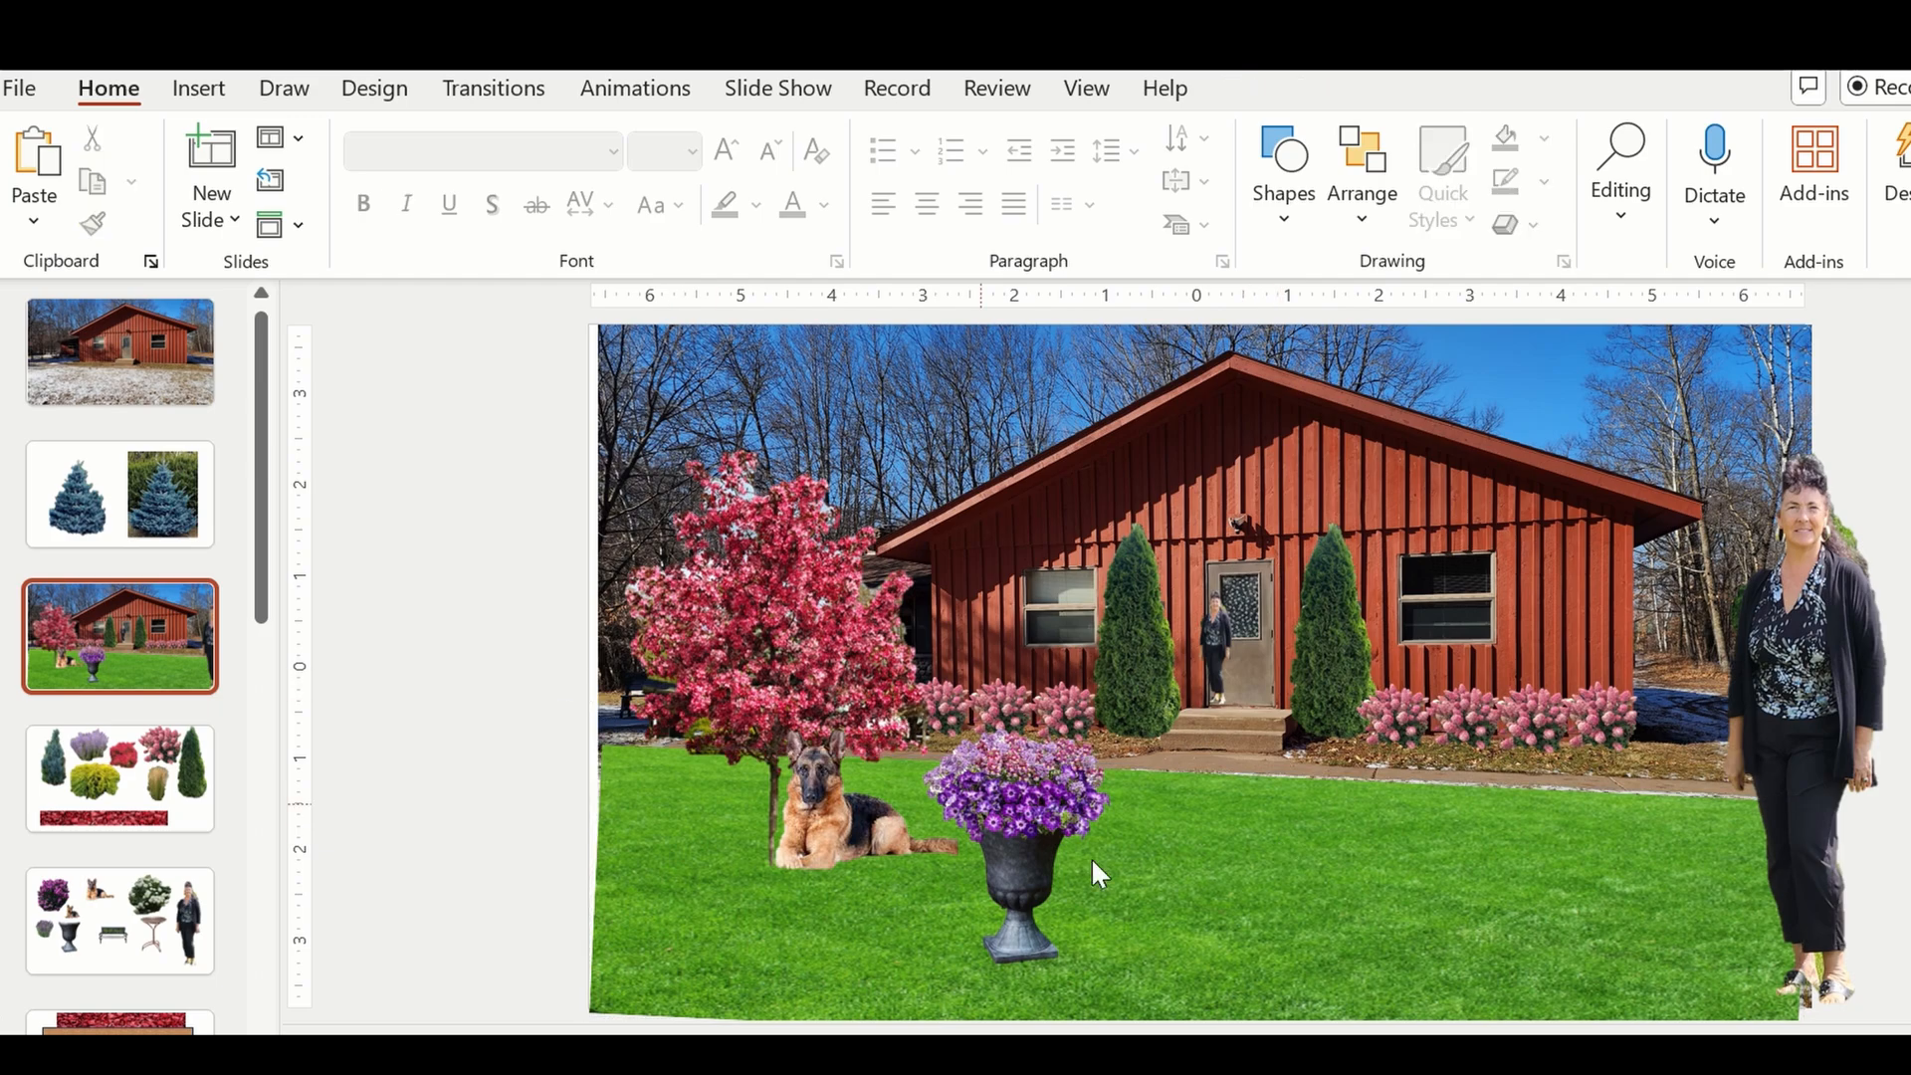
# Group the urn and the purple flowers into a single object.
pyautogui.click(1113, 894)
pyautogui.click(1017, 912)
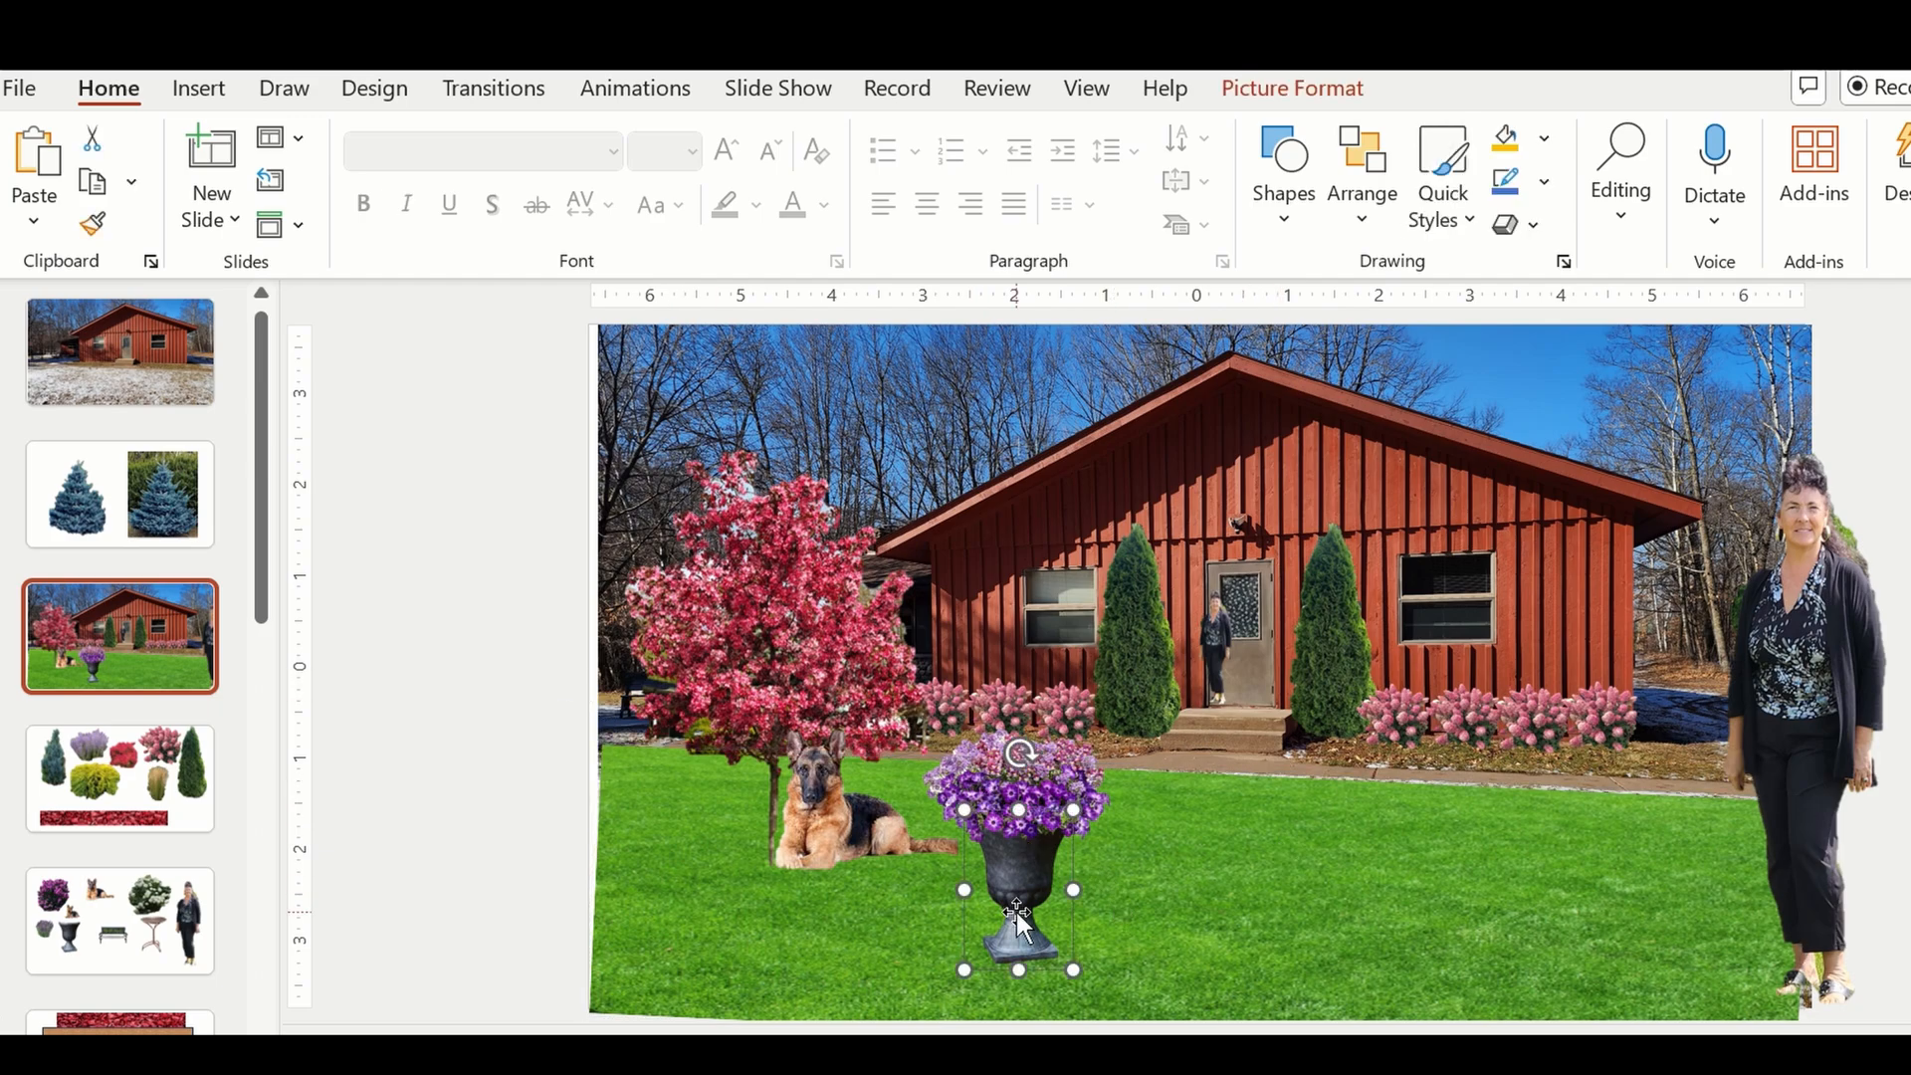
pyautogui.keyDown('shift'); pyautogui.click(1031, 791); pyautogui.keyUp('shift')
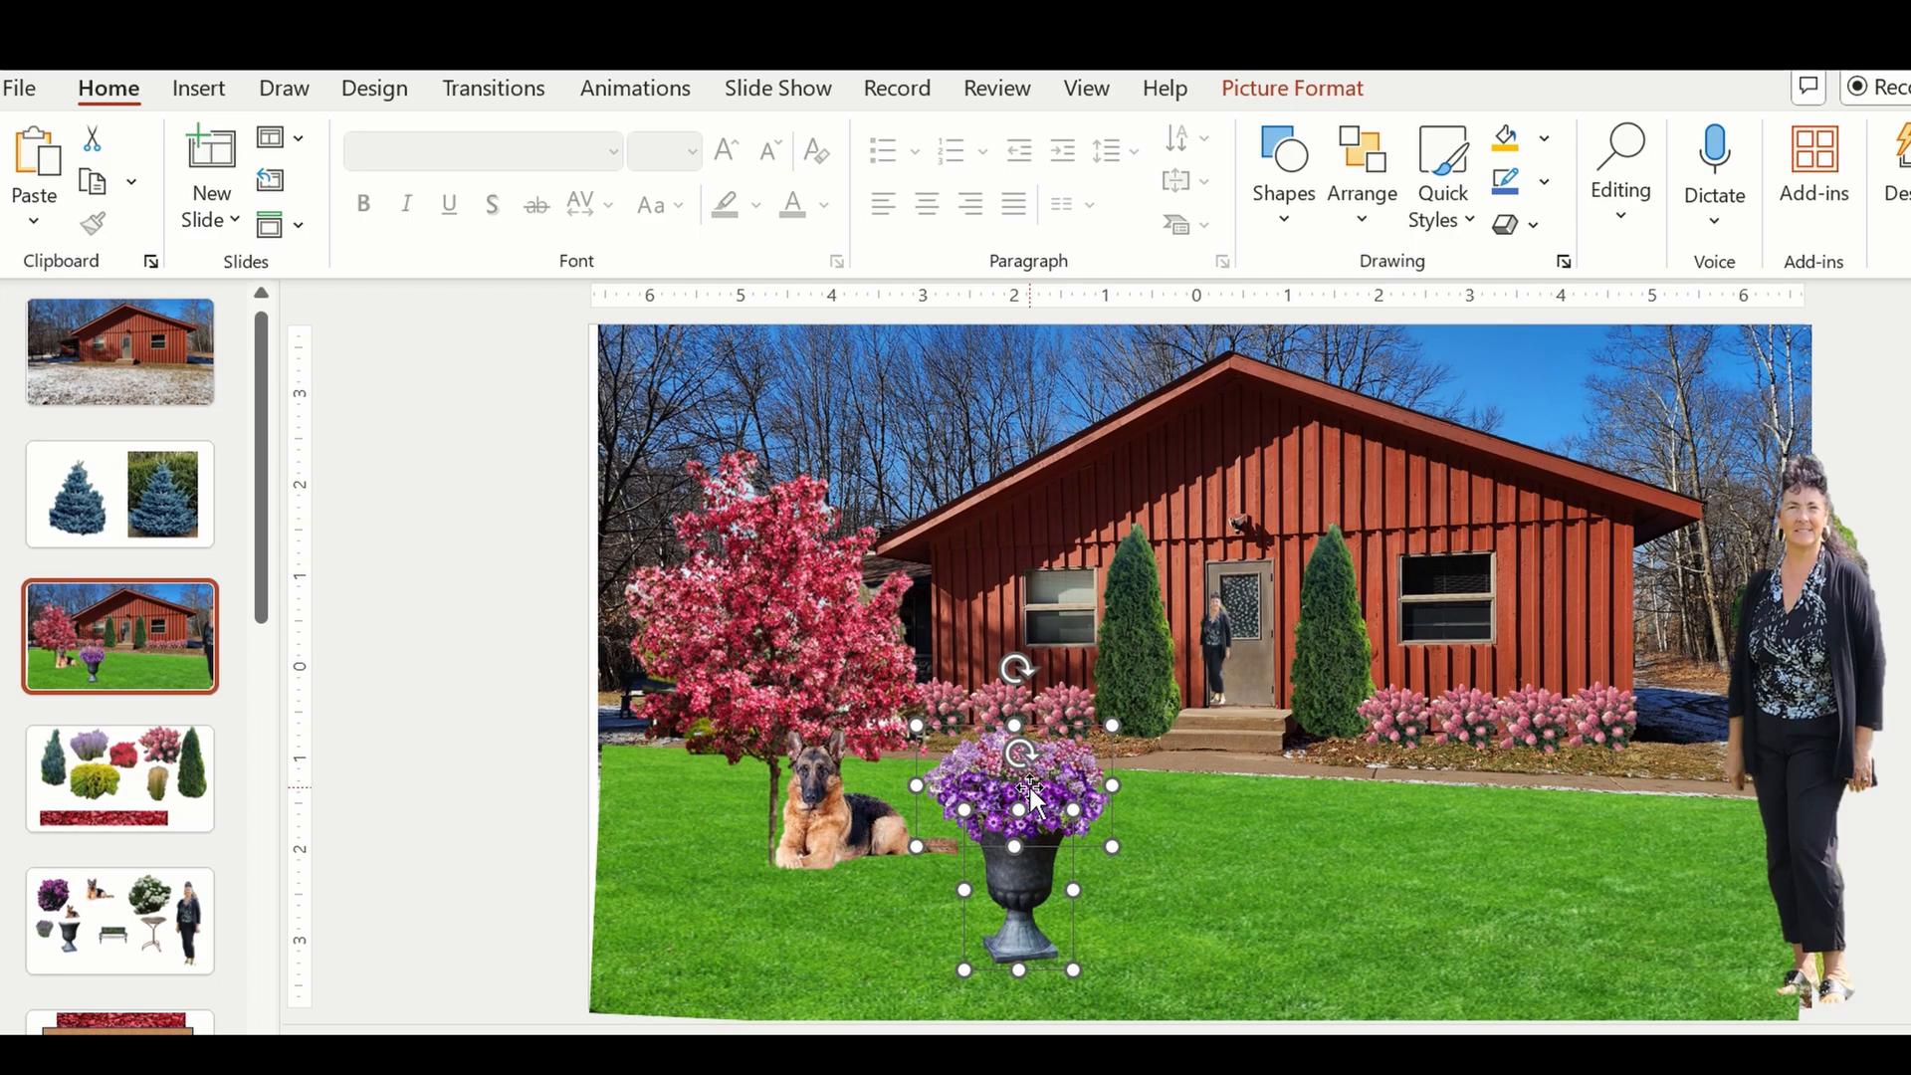
pyautogui.rightClick(1033, 796)
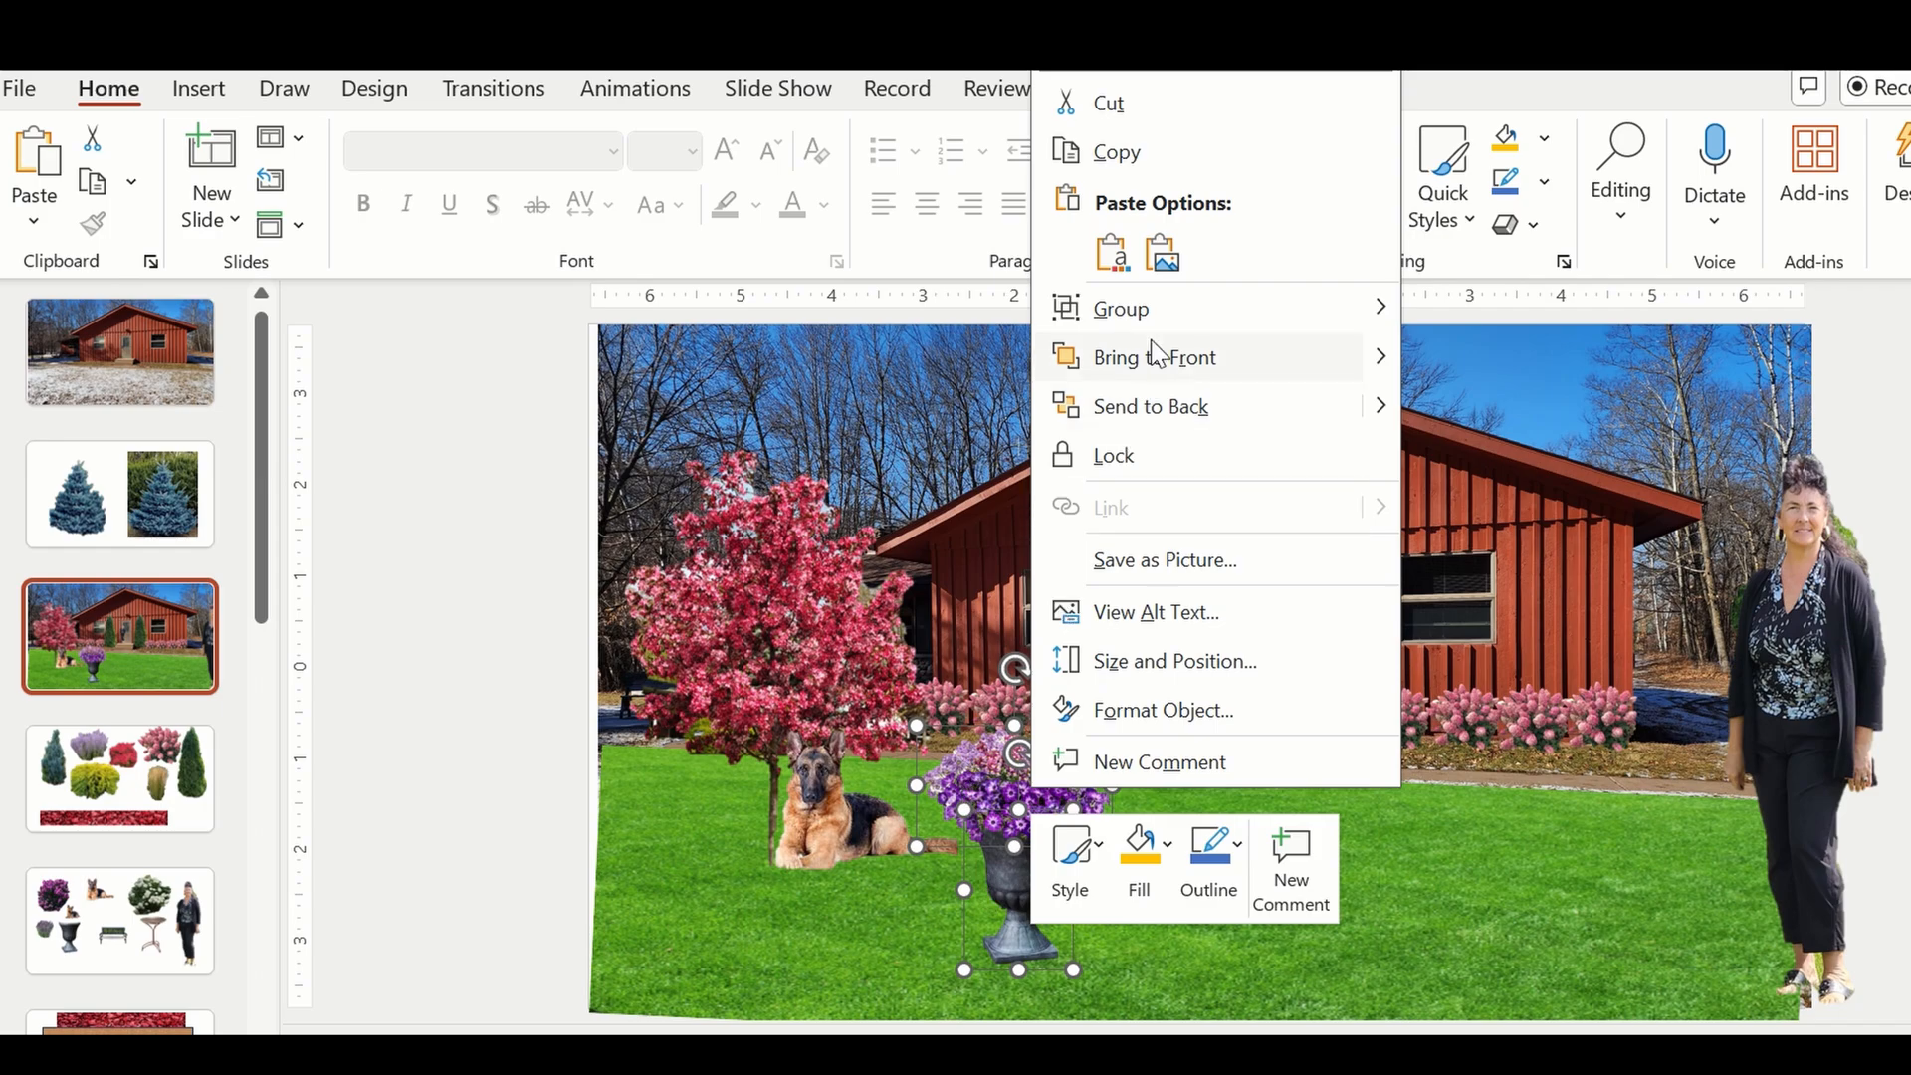
pyautogui.moveTo(1179, 303)
pyautogui.click(1496, 316)
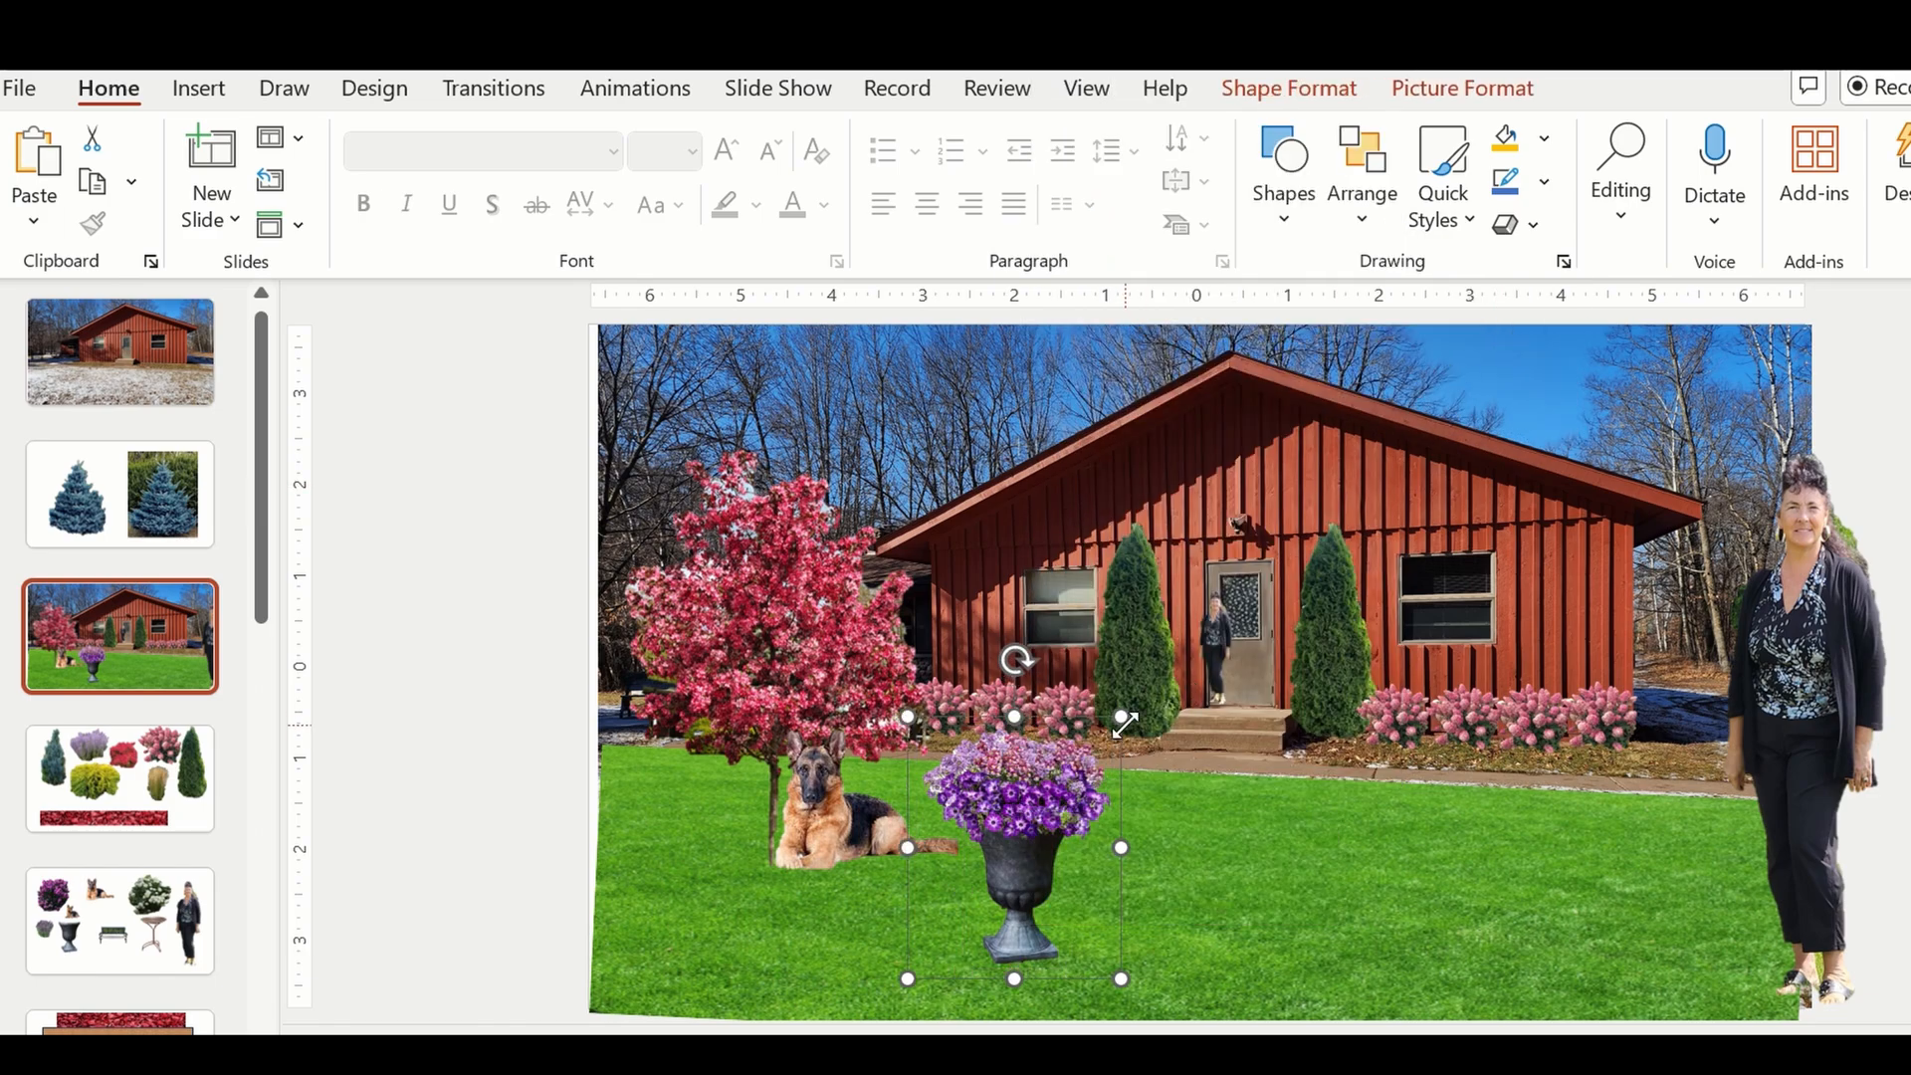
# Scale the grouped flower urn down and move it up to the lawn's edge by the walkway.
pyautogui.moveTo(1121, 717); pyautogui.dragTo(1041, 798)
pyautogui.moveTo(1040, 884); pyautogui.dragTo(1044, 885)
pyautogui.moveTo(1045, 797); pyautogui.dragTo(1045, 797)
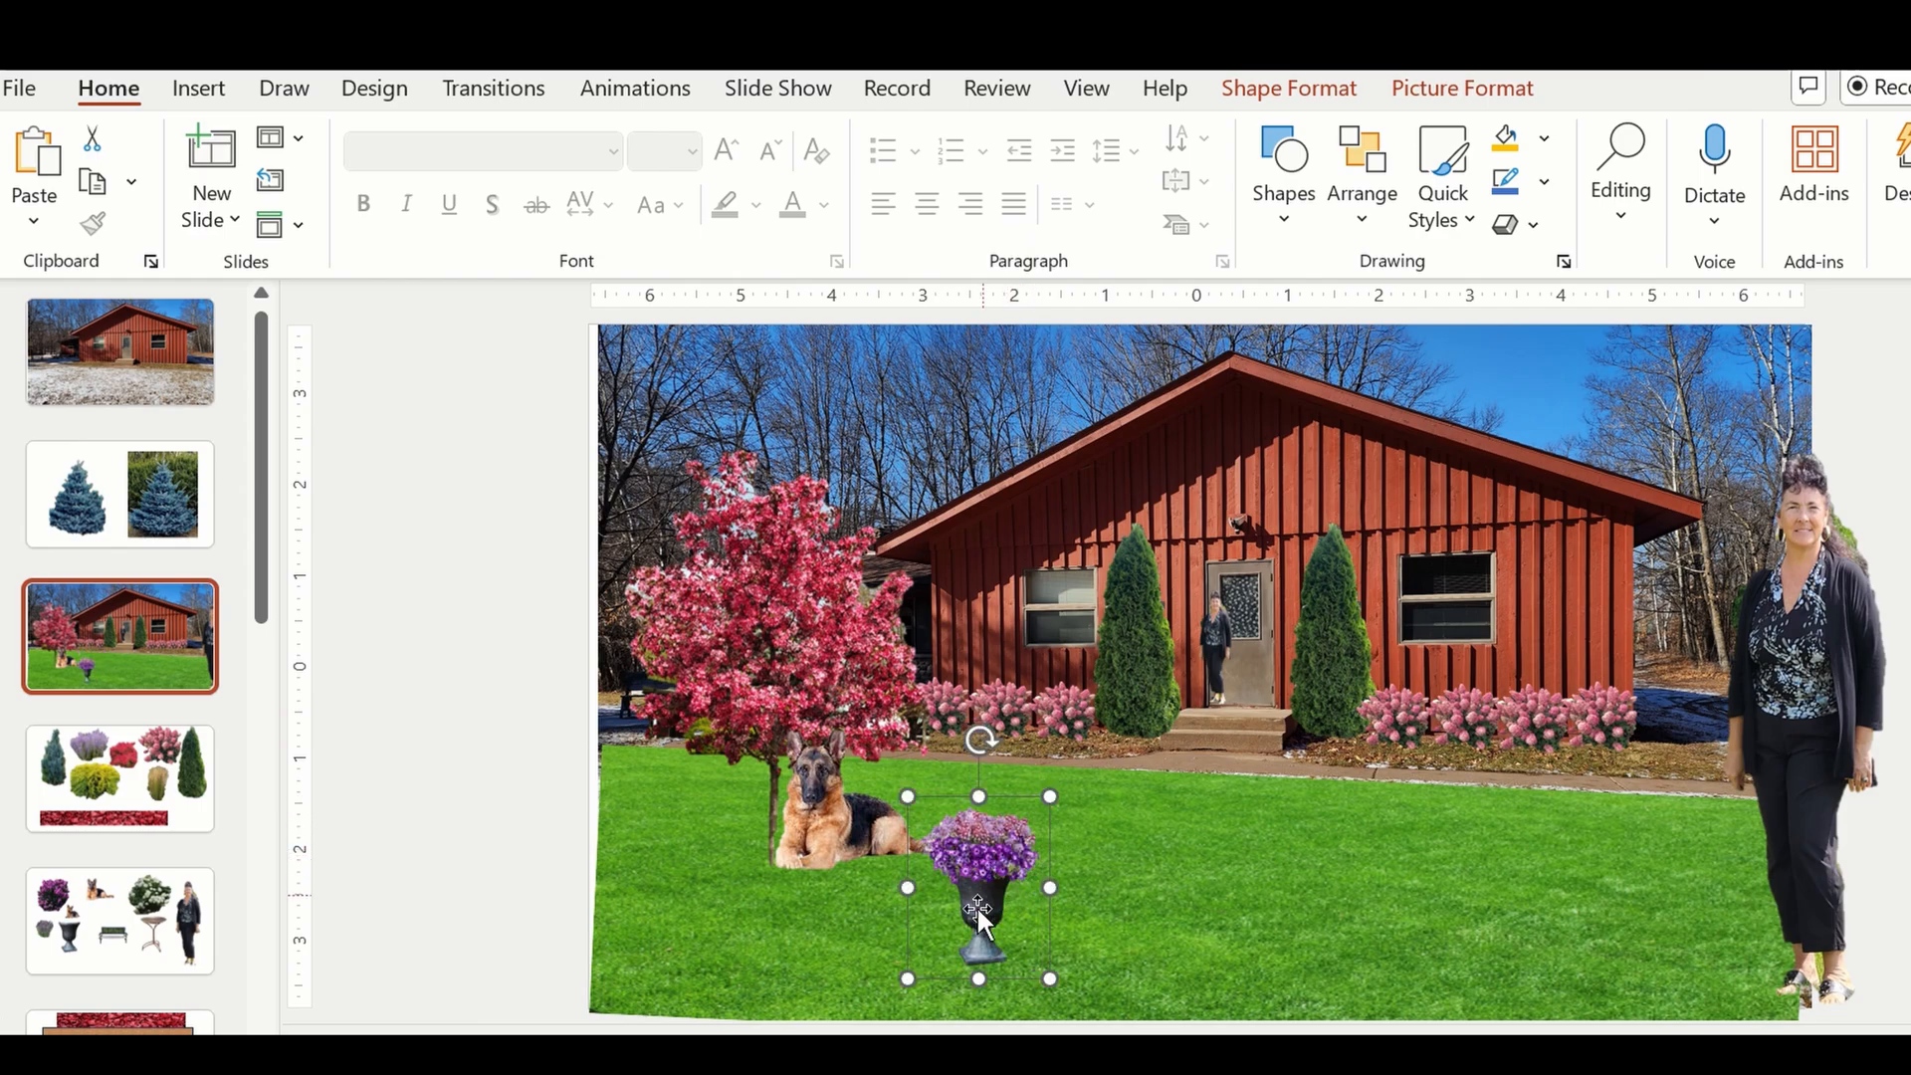
pyautogui.moveTo(979, 913); pyautogui.dragTo(1078, 771)
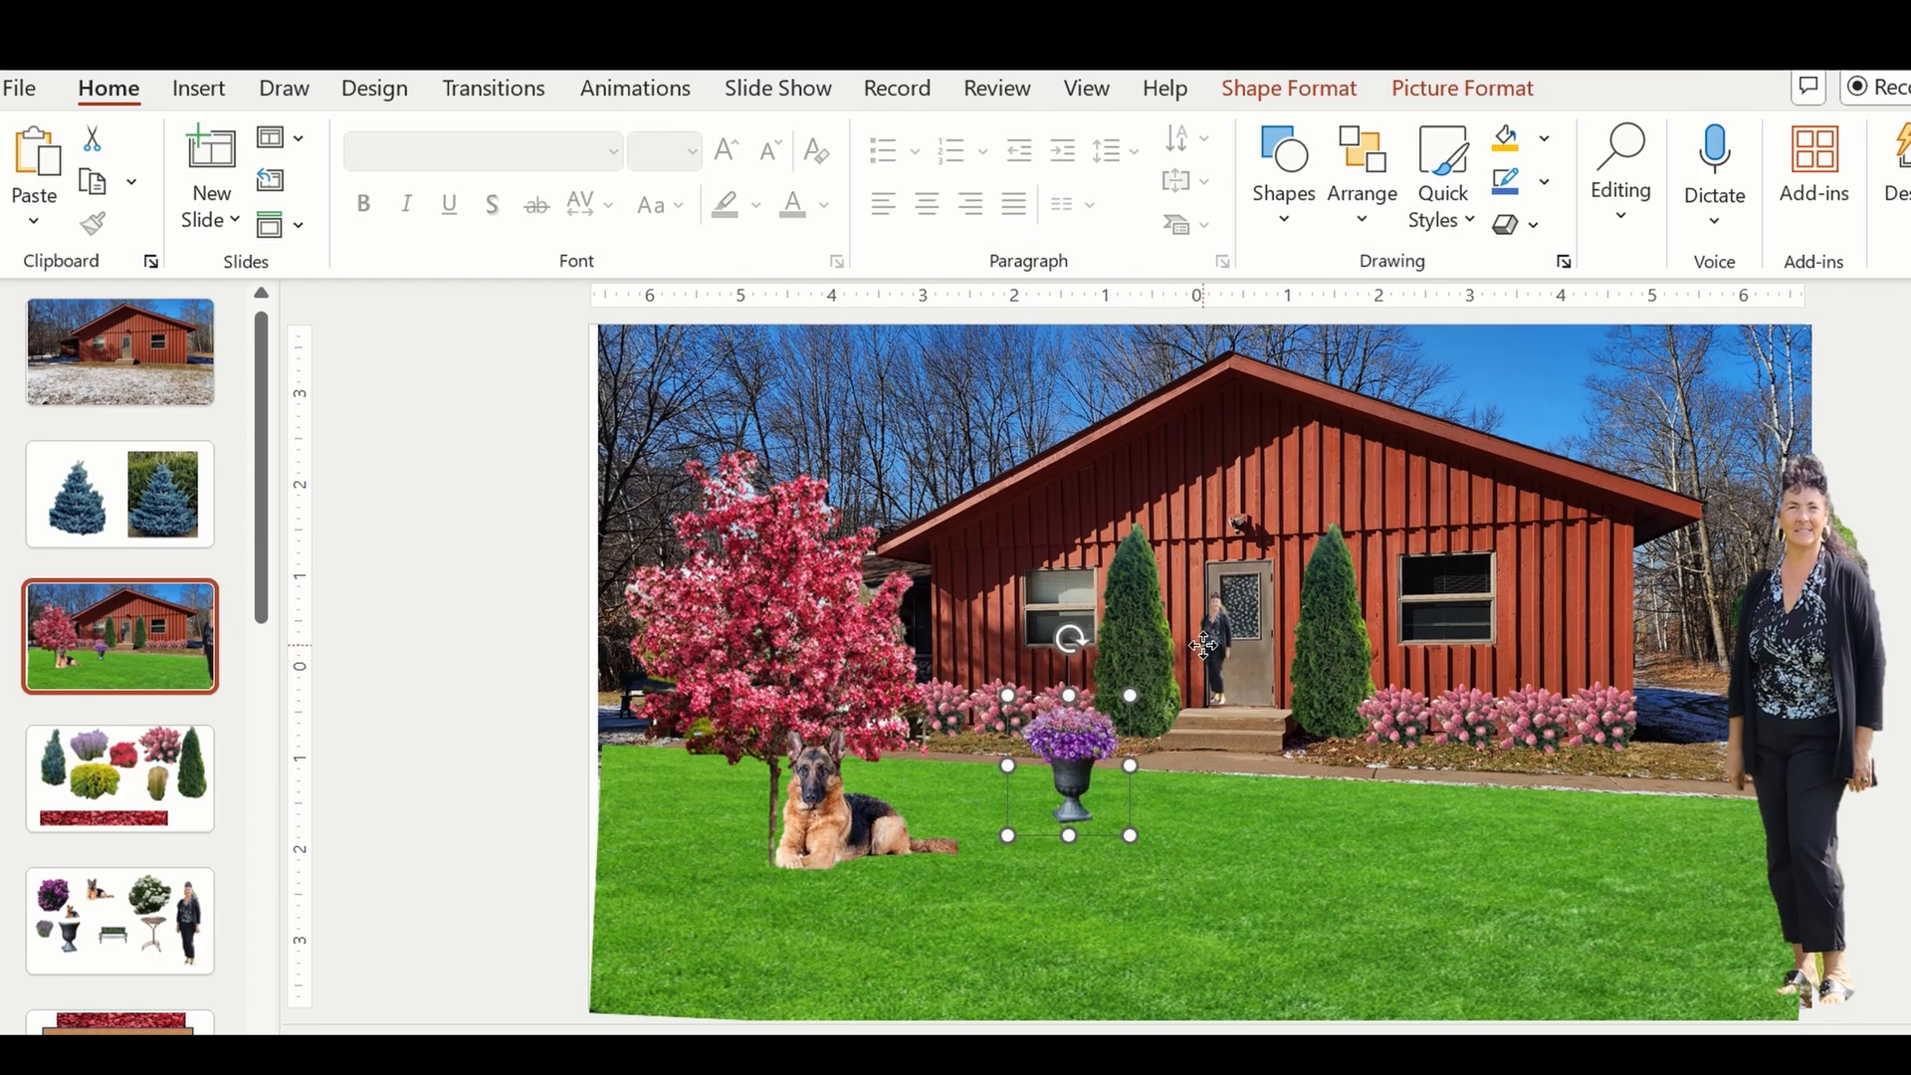
# Move the small woman's figure down in front of the steps, and place the flower urn beside her, scaled down further to suit her height.
pyautogui.moveTo(1203, 649); pyautogui.dragTo(1202, 700)
pyautogui.moveTo(1094, 762); pyautogui.dragTo(1177, 716)
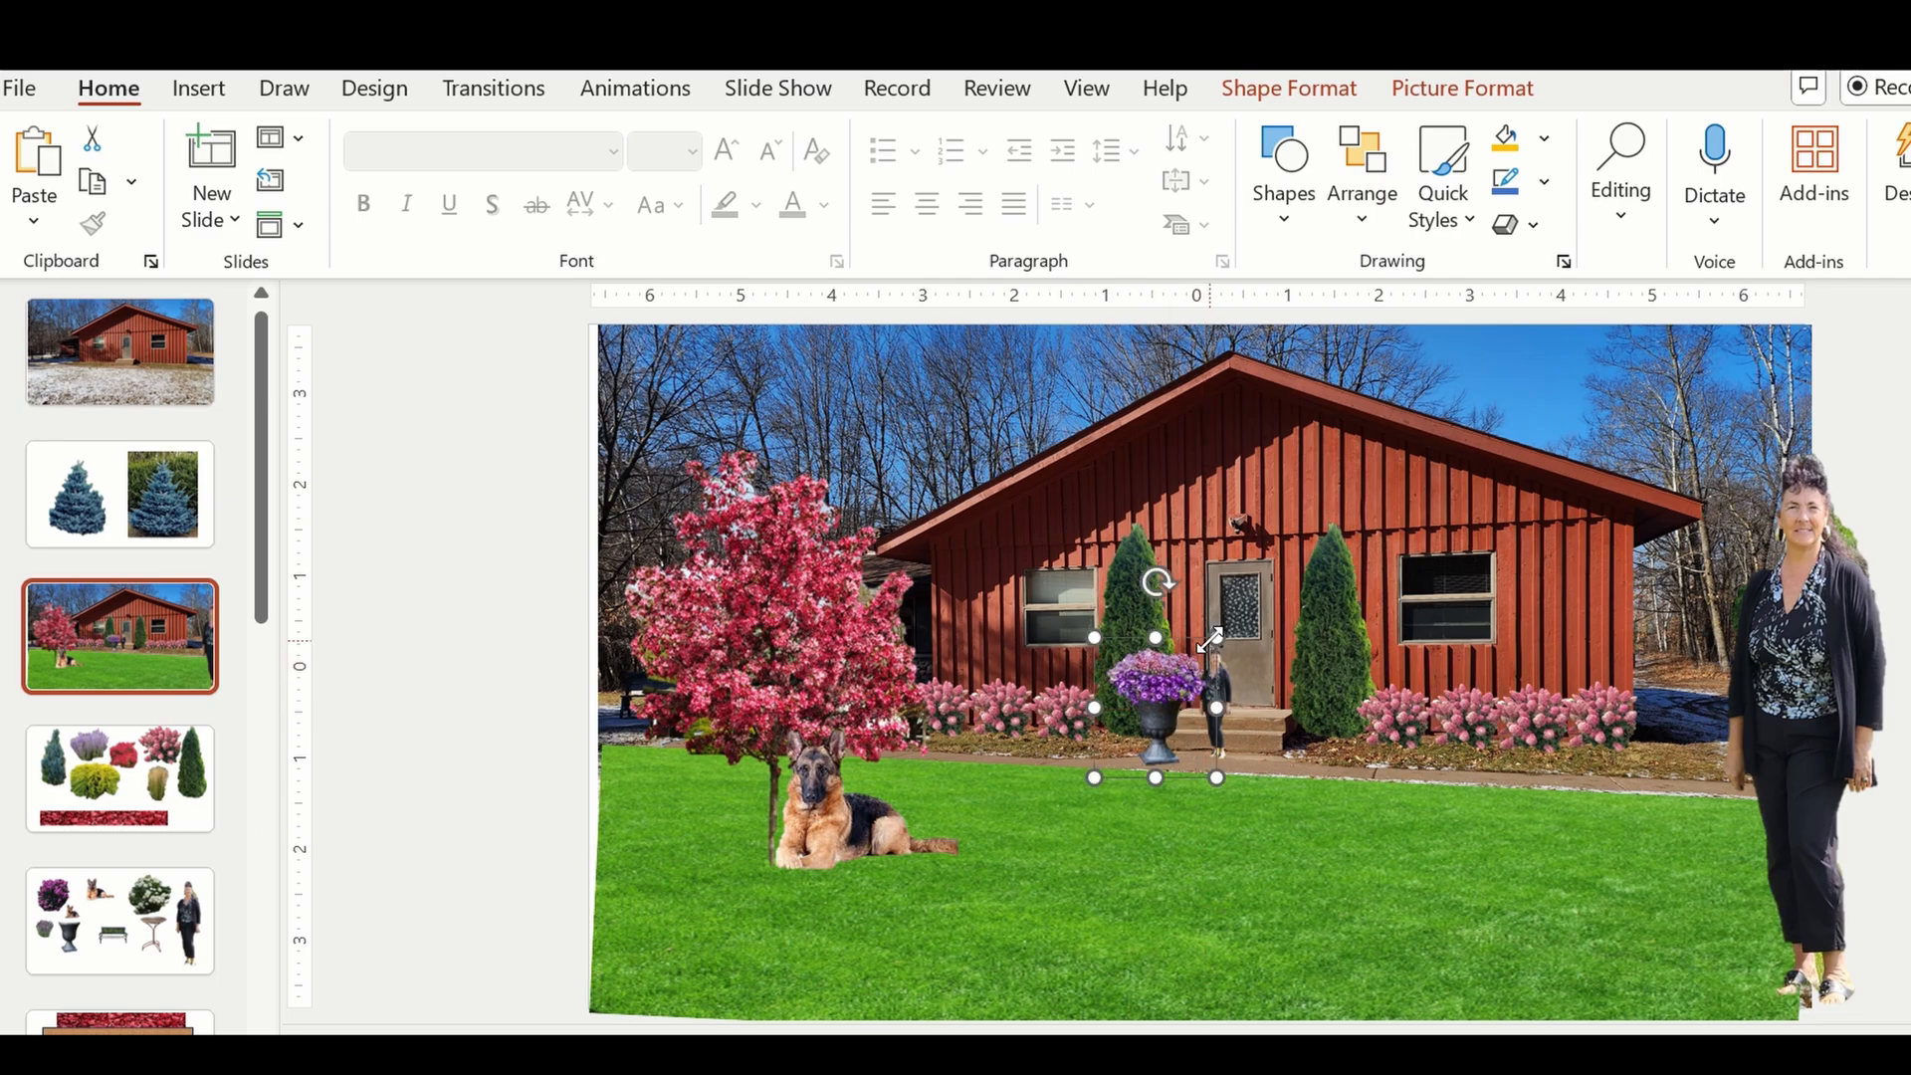
pyautogui.moveTo(1211, 638); pyautogui.dragTo(1161, 708)
# Enlarge the small woman's figure slightly and move it back up to stand at the front door.
pyautogui.click(1225, 702)
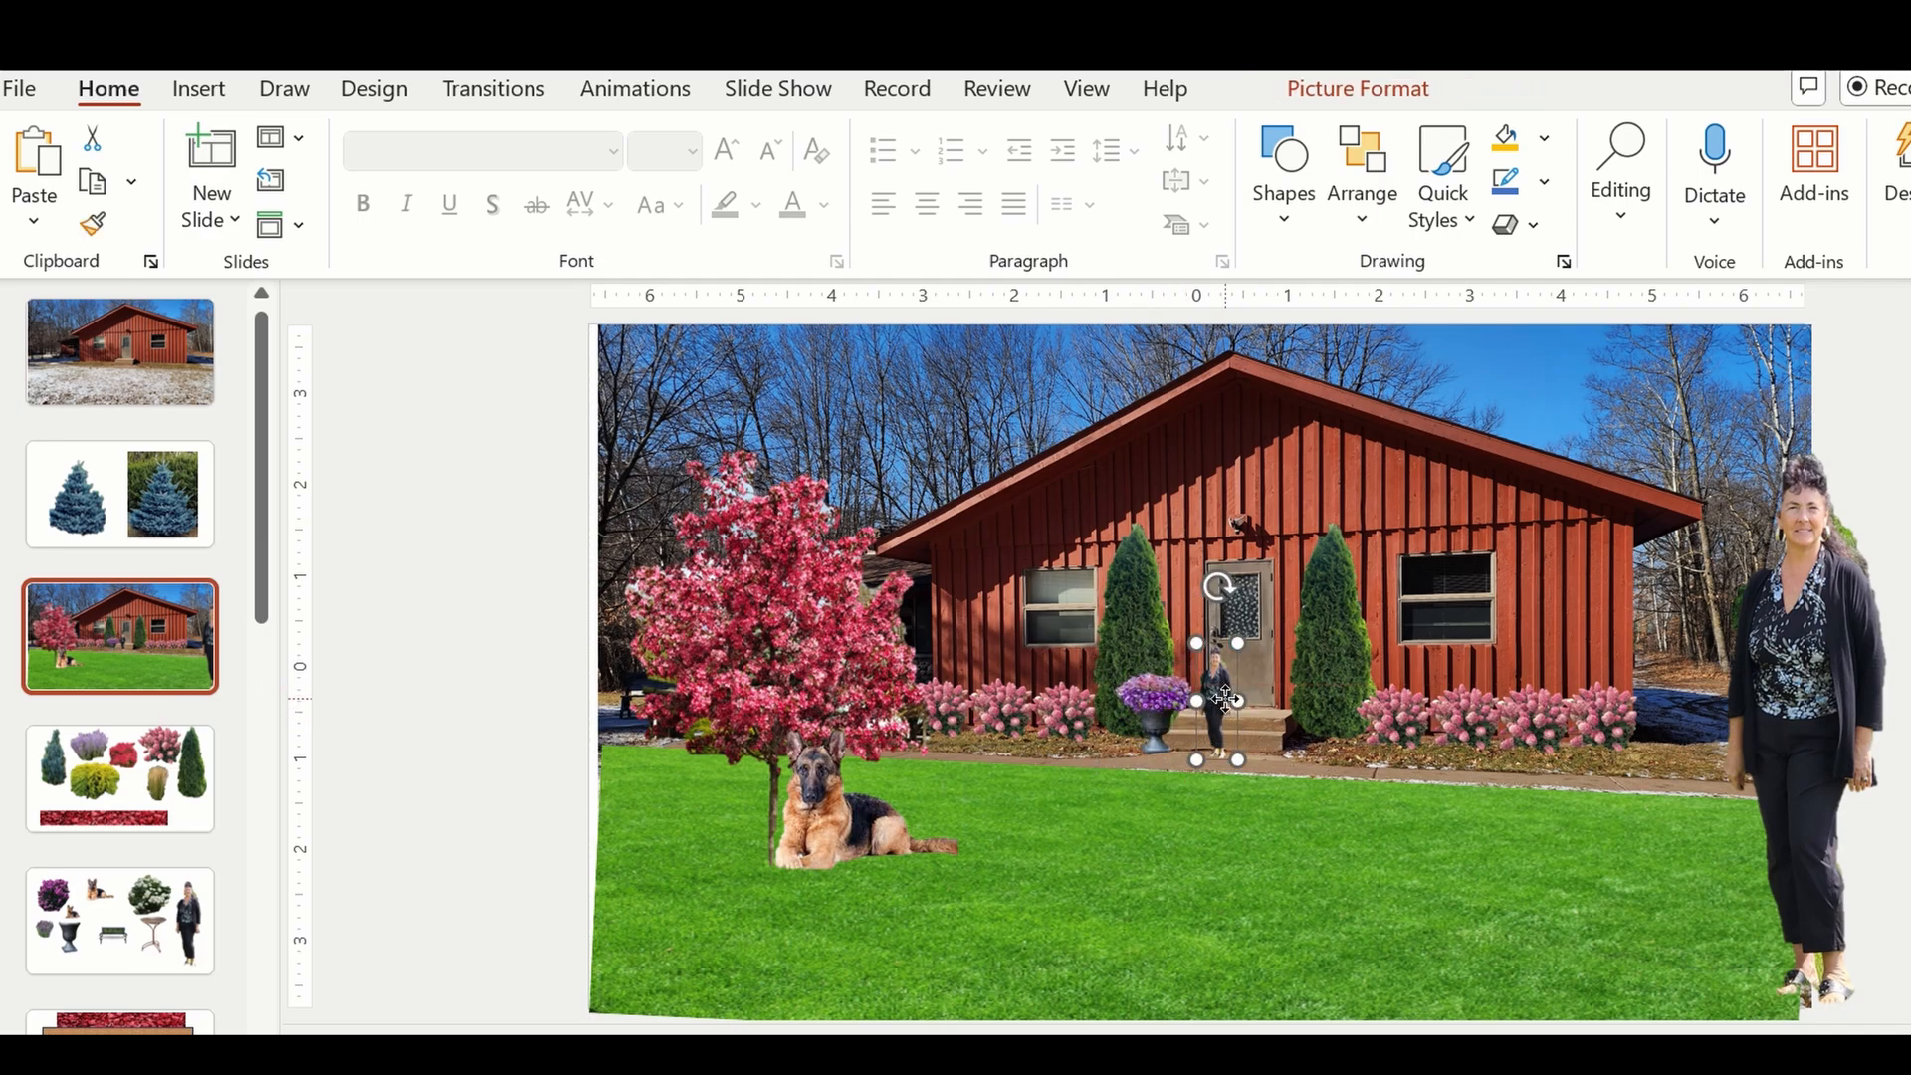
pyautogui.moveTo(1235, 646); pyautogui.dragTo(1242, 631)
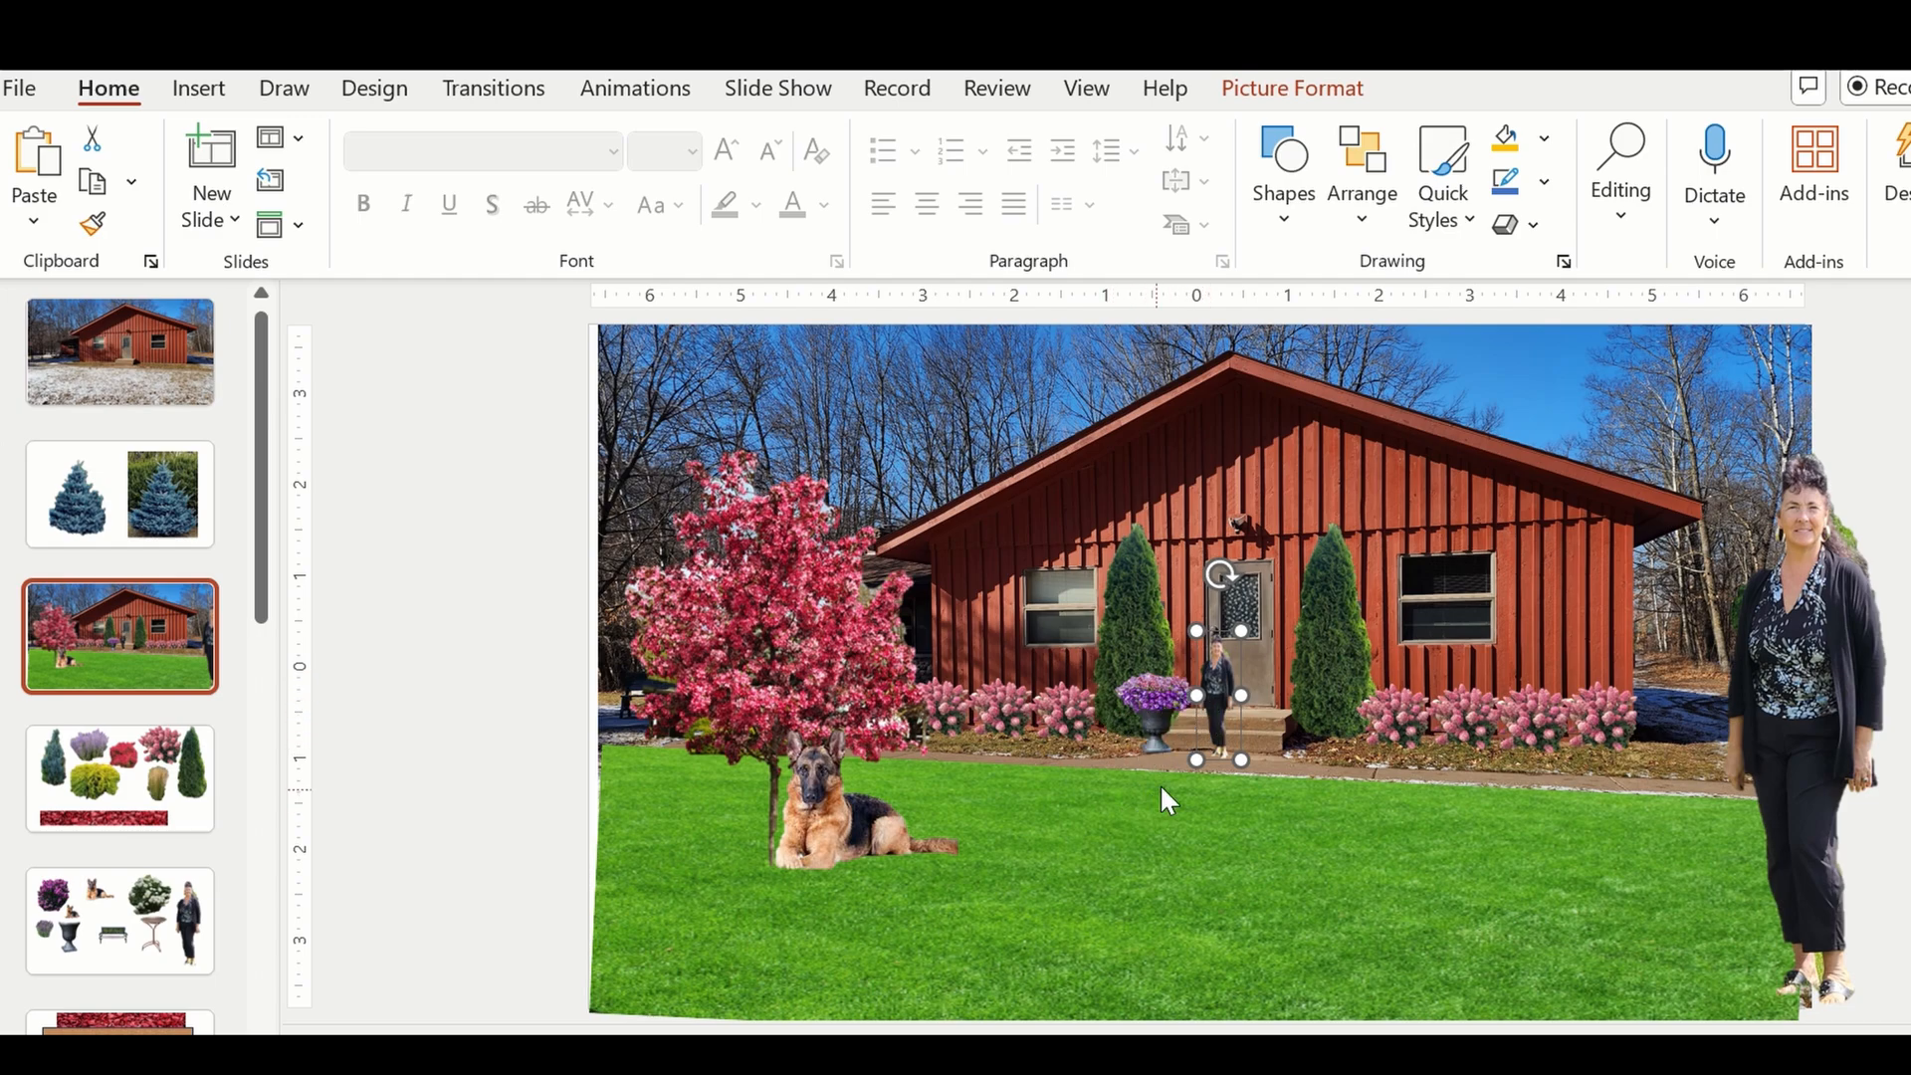
pyautogui.click(1145, 697)
pyautogui.click(1218, 695)
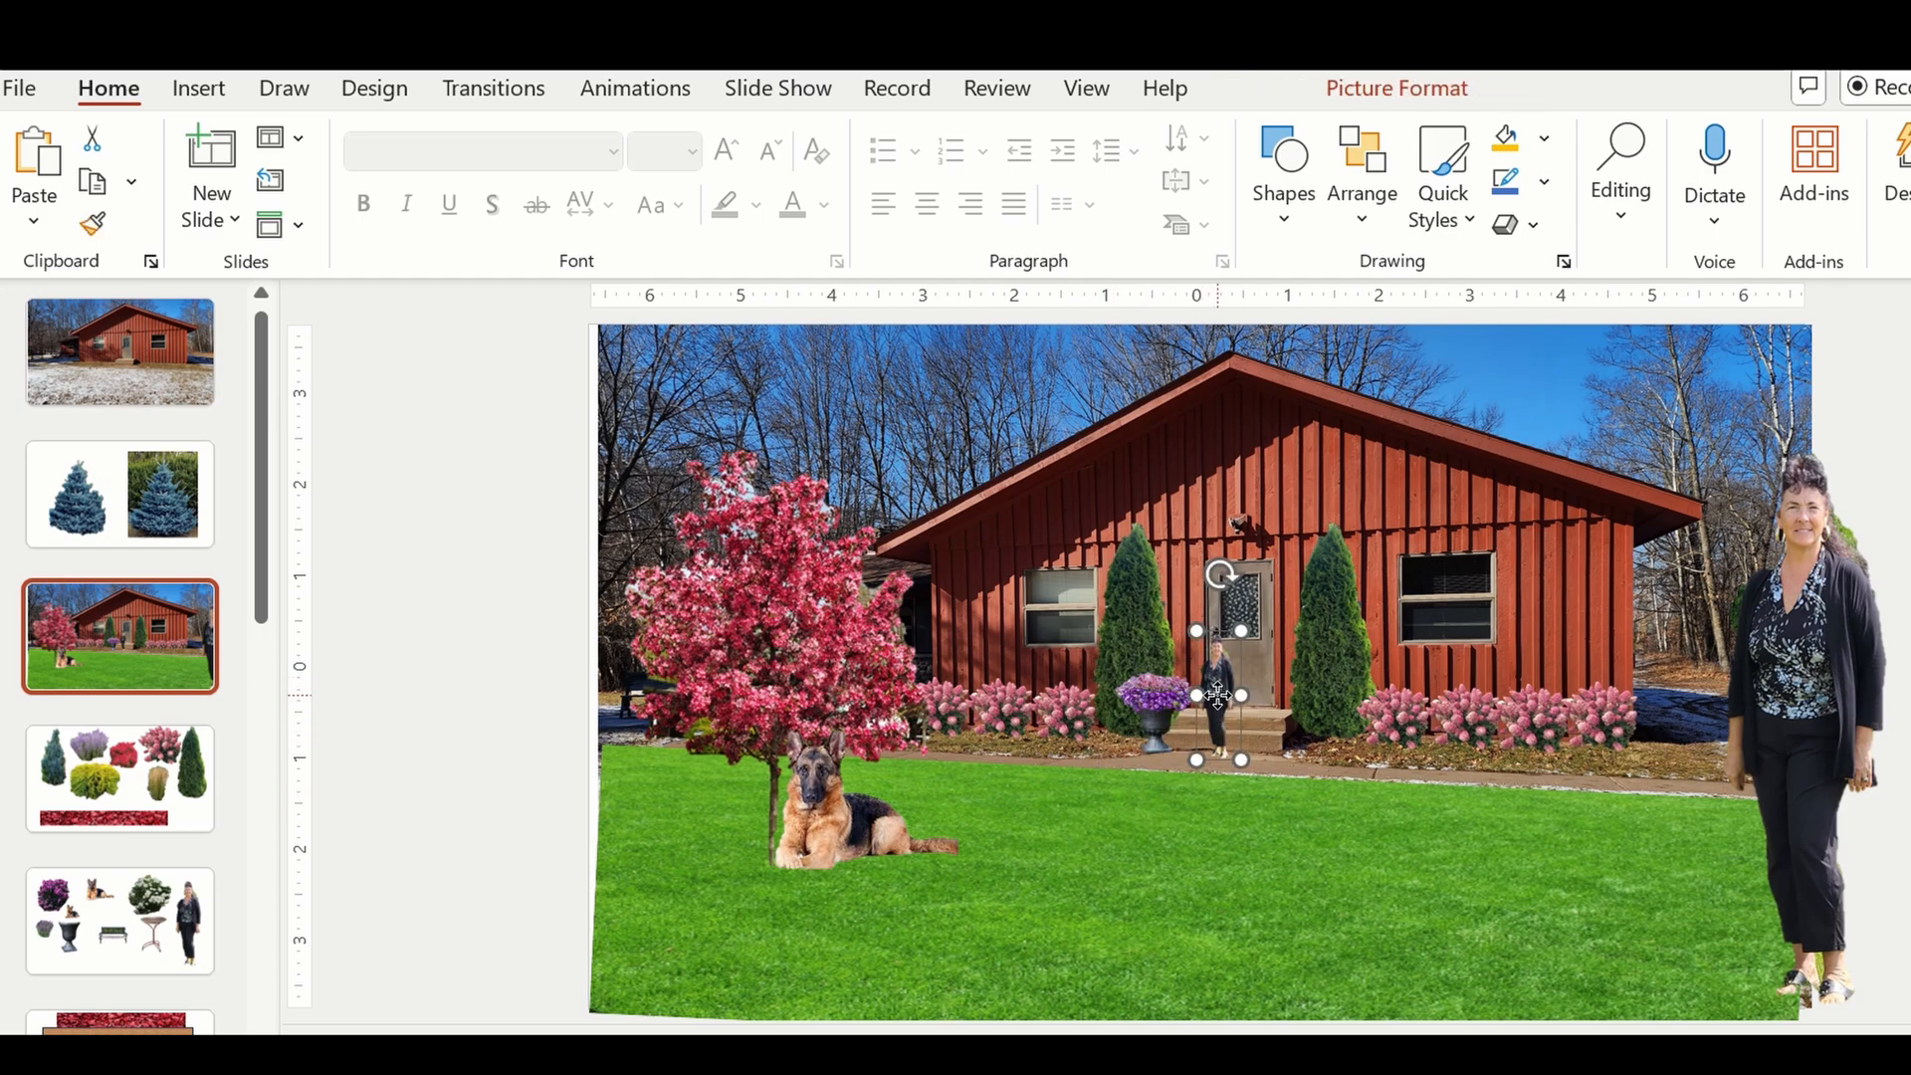
pyautogui.moveTo(1217, 694); pyautogui.dragTo(1233, 648)
# Duplicate the grouped flower urn, place the copy on the right side of the front steps, and clear the selection.
pyautogui.click(1162, 701)
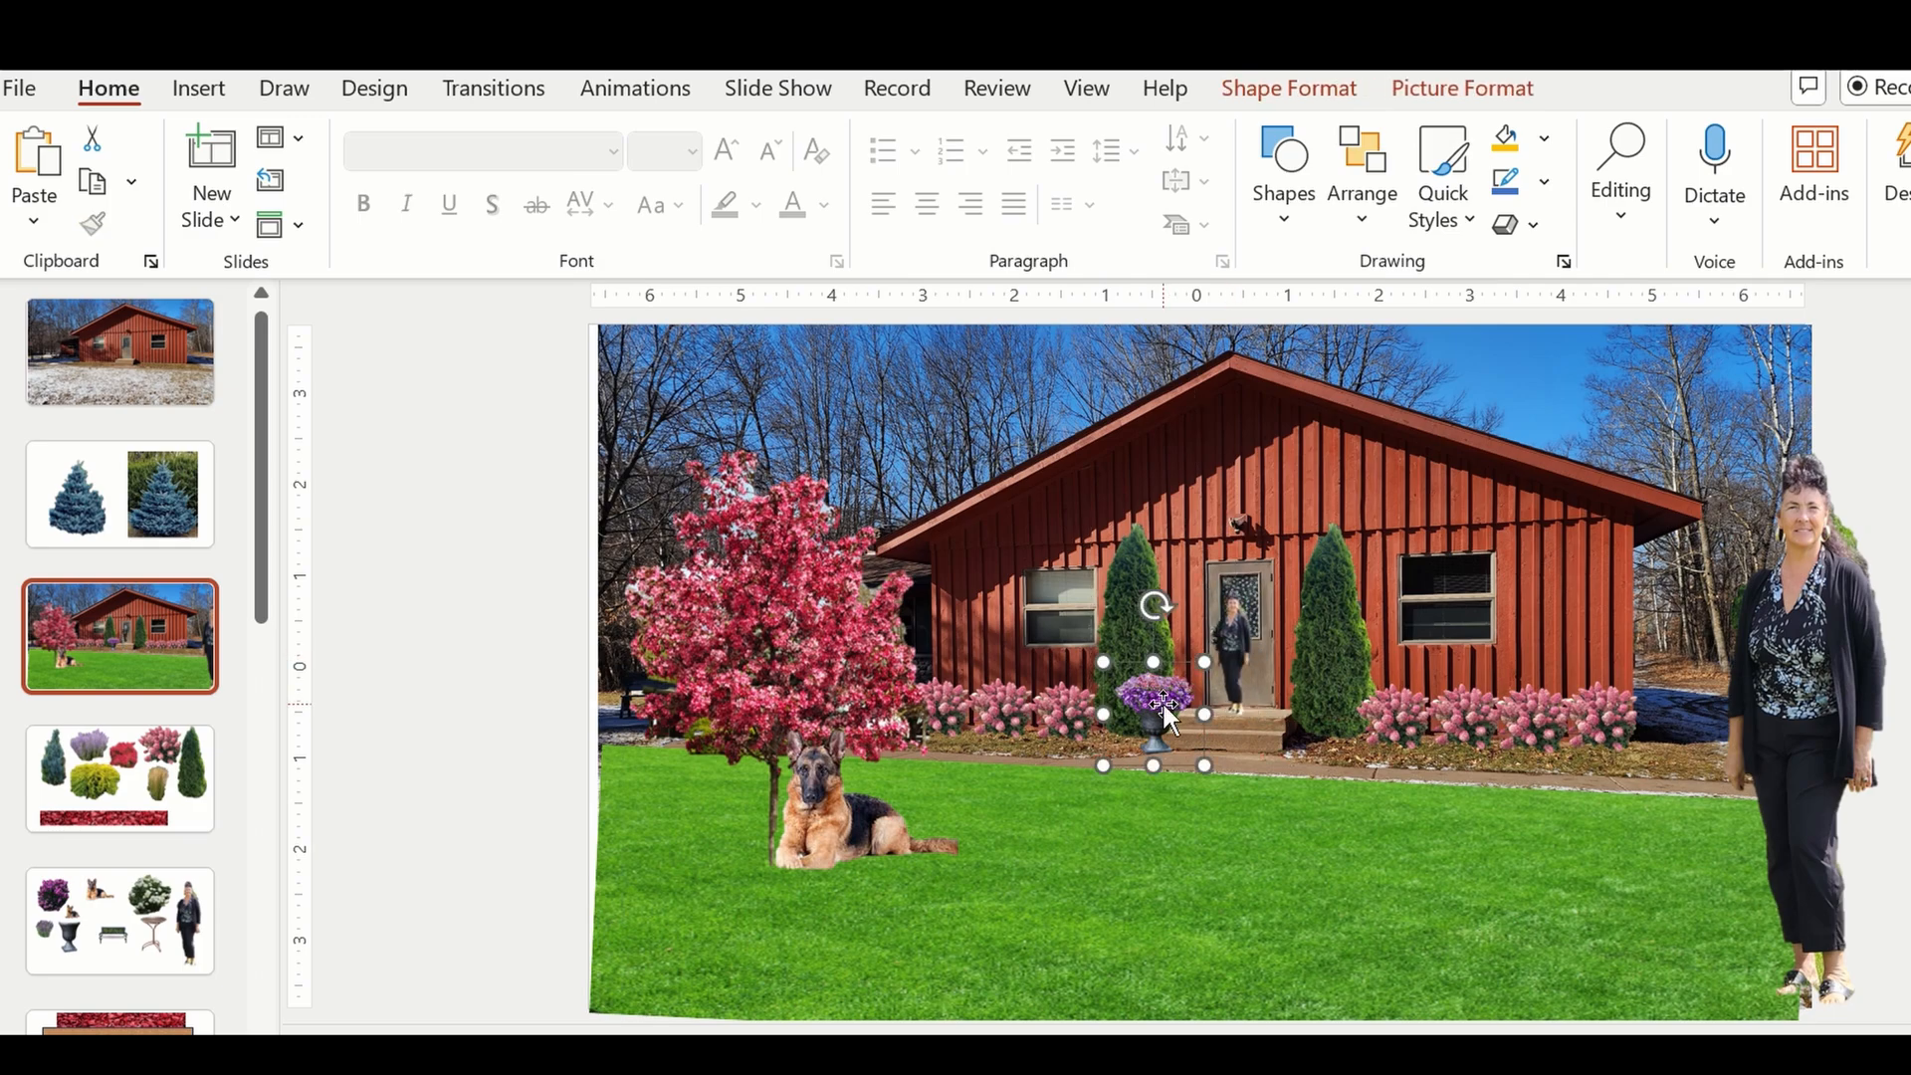
pyautogui.hotkey('ctrl', 'c')
pyautogui.hotkey('ctrl', 'v')
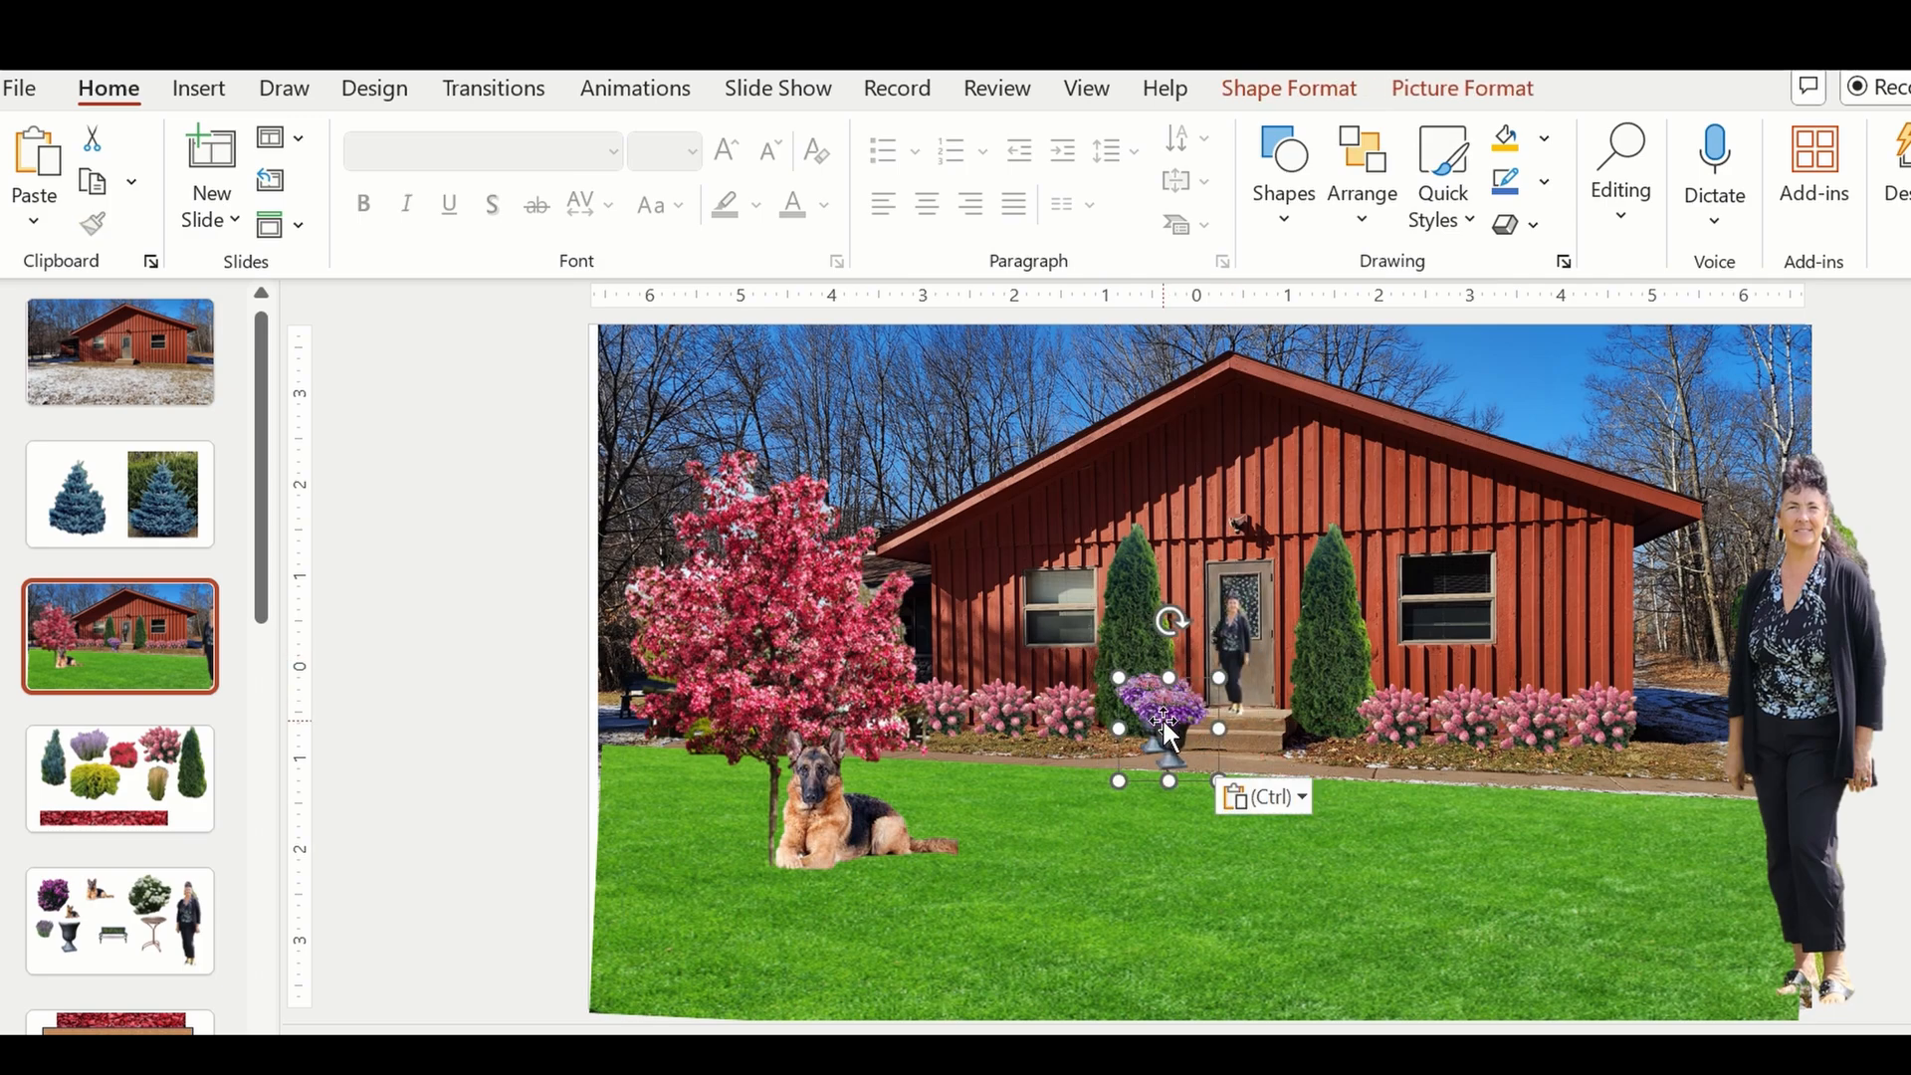
pyautogui.moveTo(1163, 706); pyautogui.dragTo(1276, 711)
pyautogui.click(1027, 840)
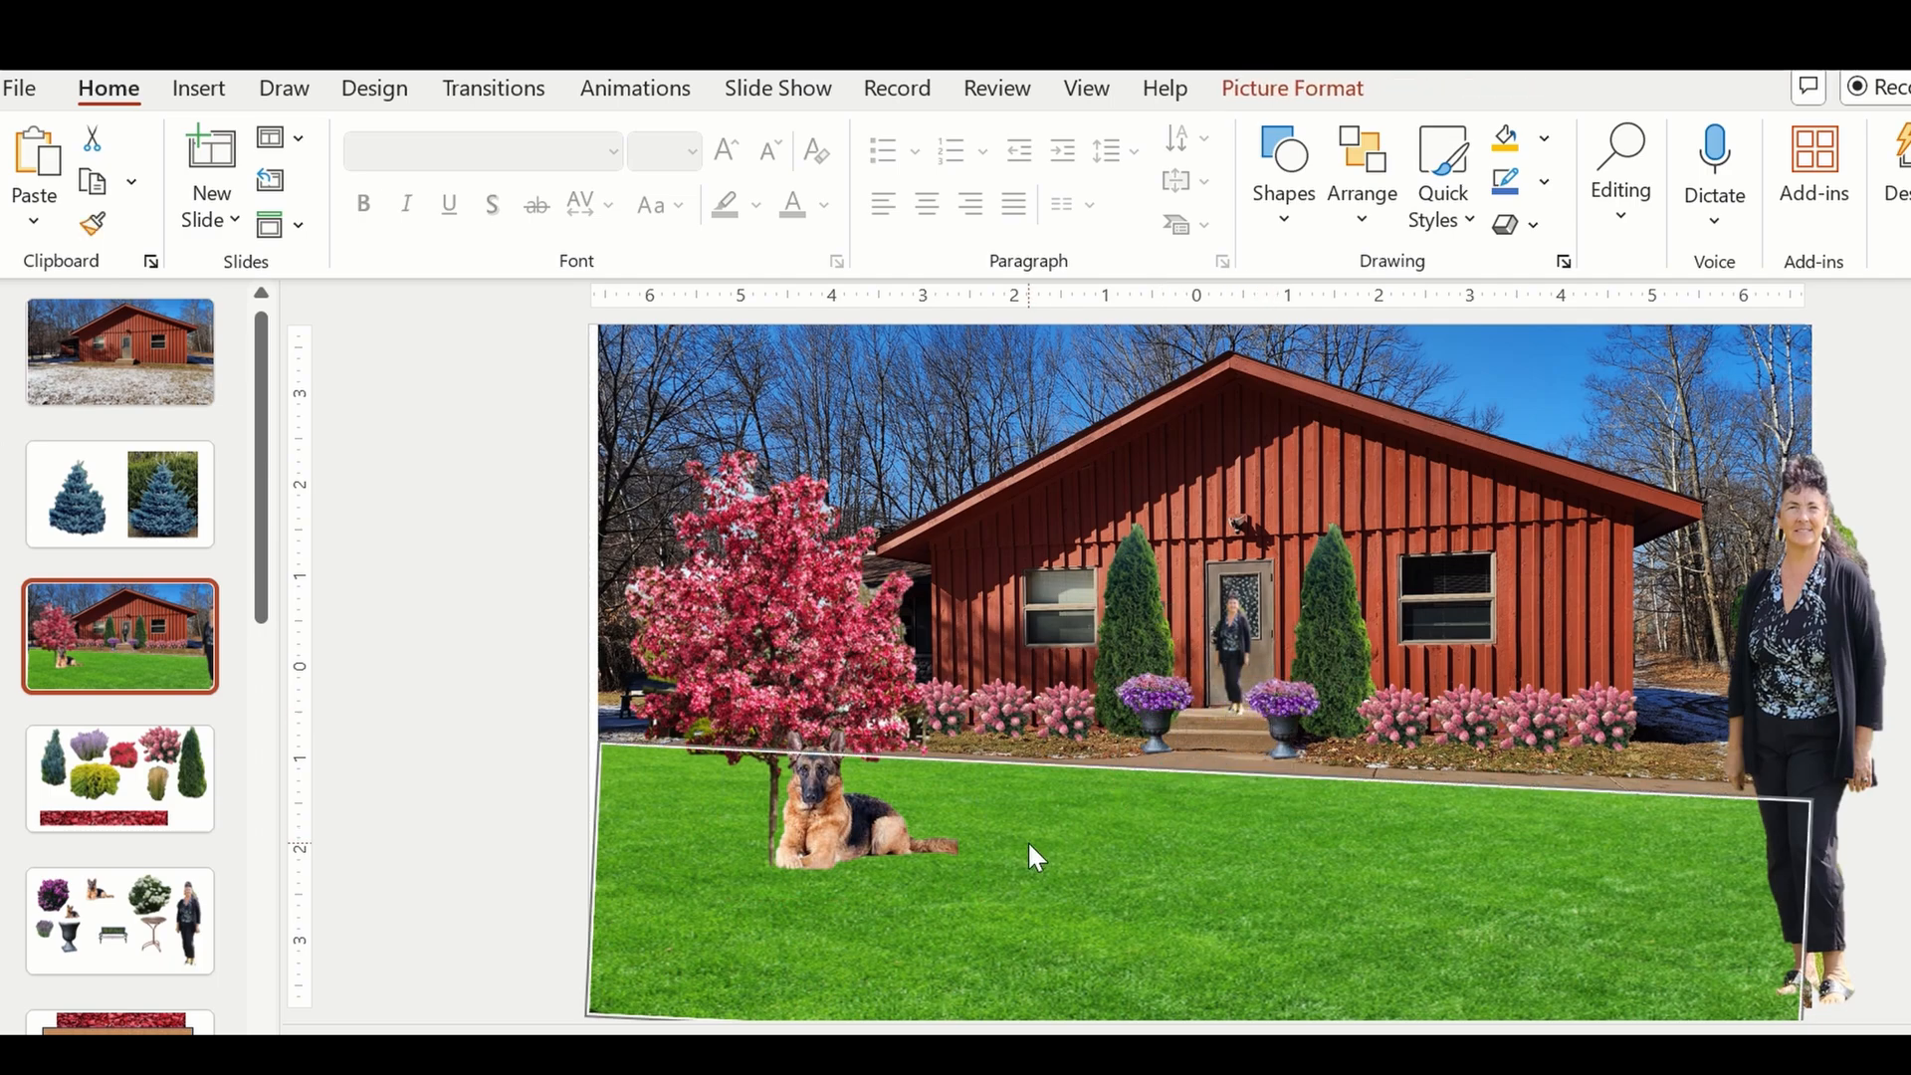
pyautogui.click(461, 541)
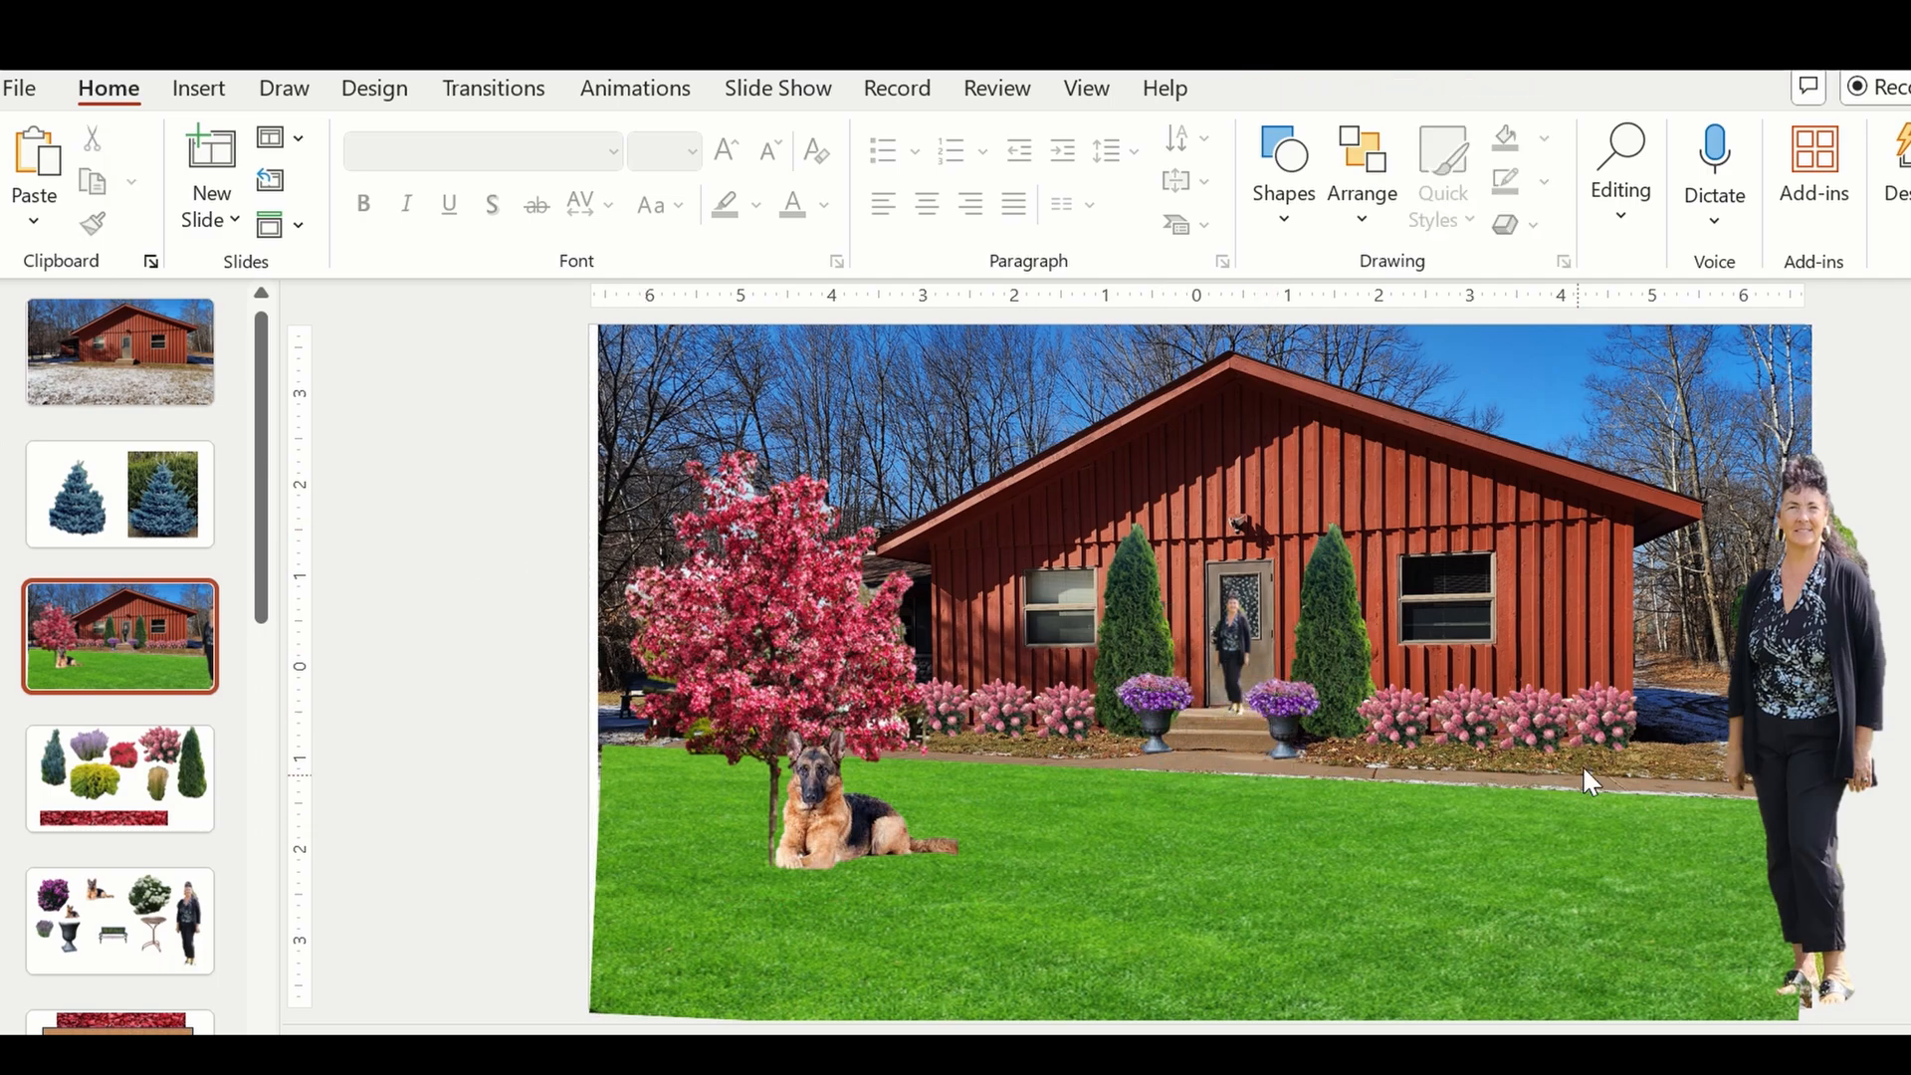
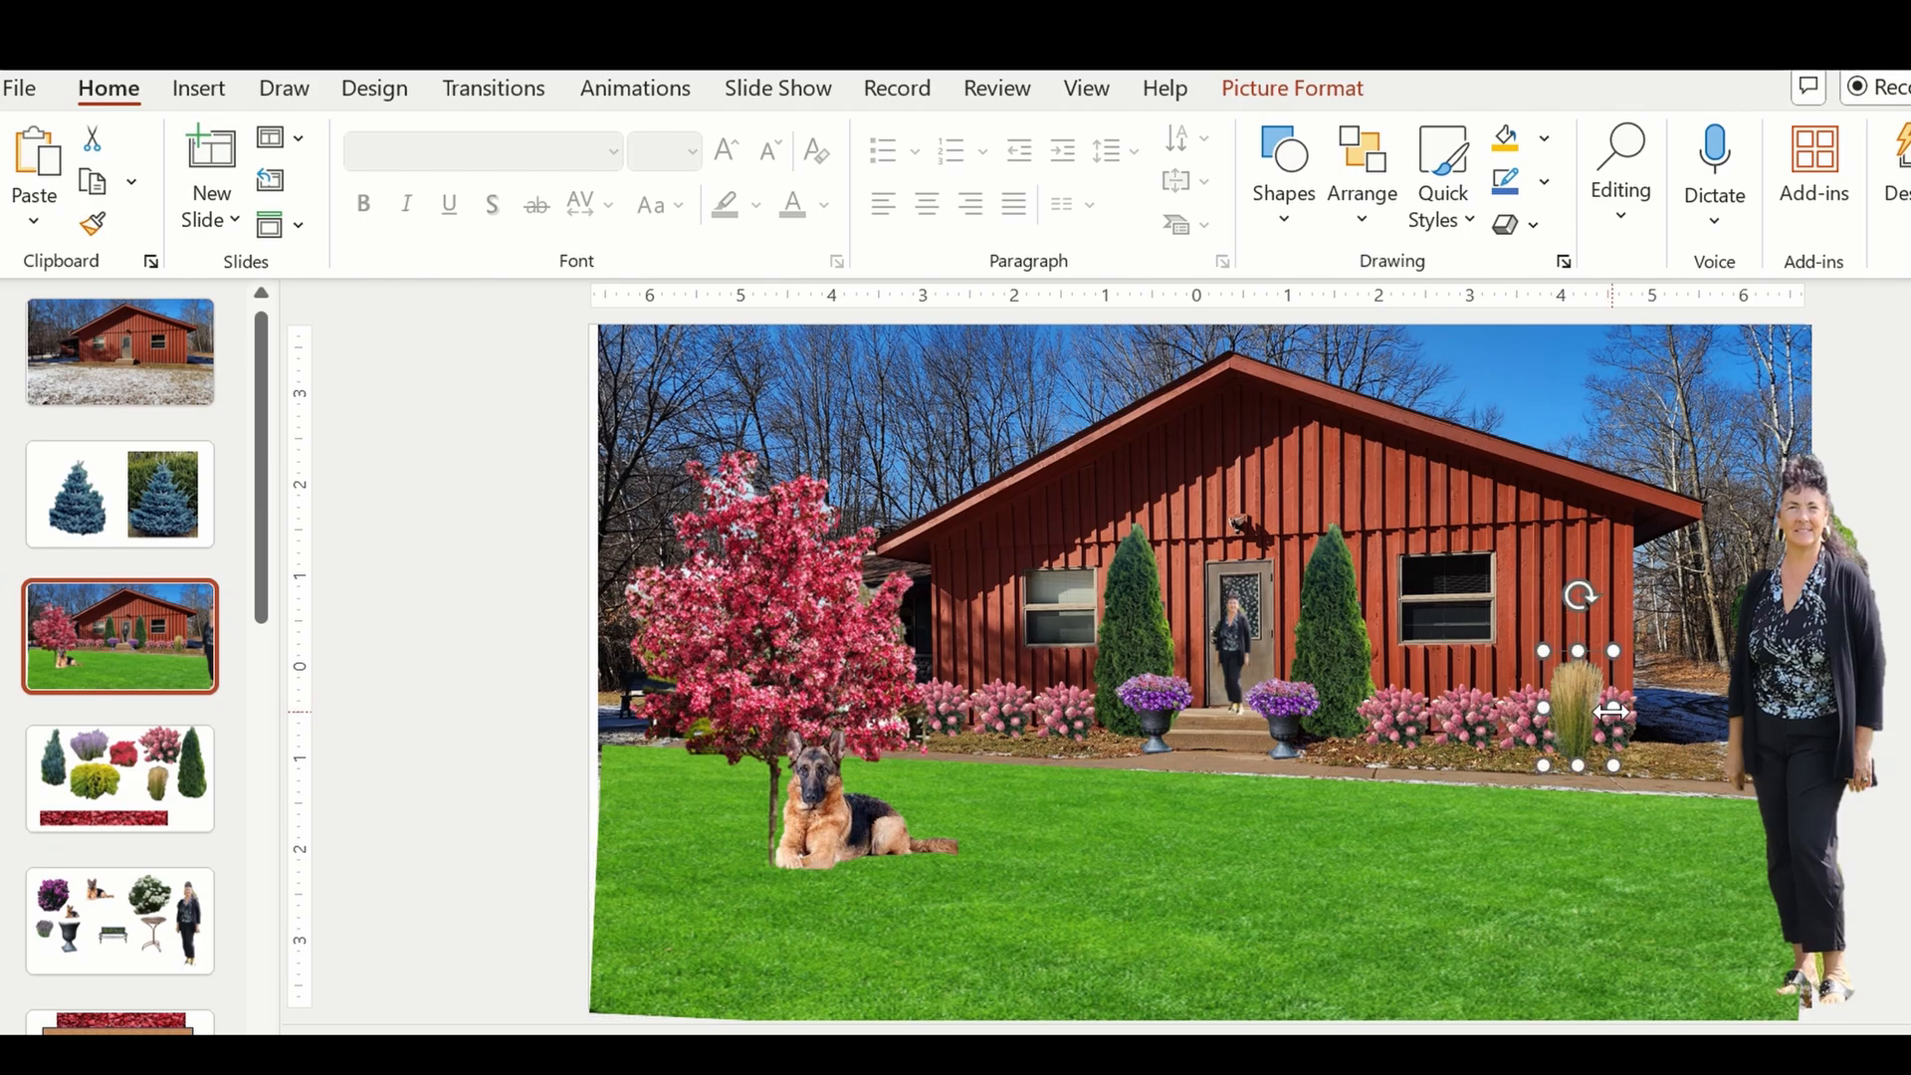
# Bring the pink flowering shrub just left of the ornamental grass to the front, and clear the selection.
pyautogui.click(1520, 727)
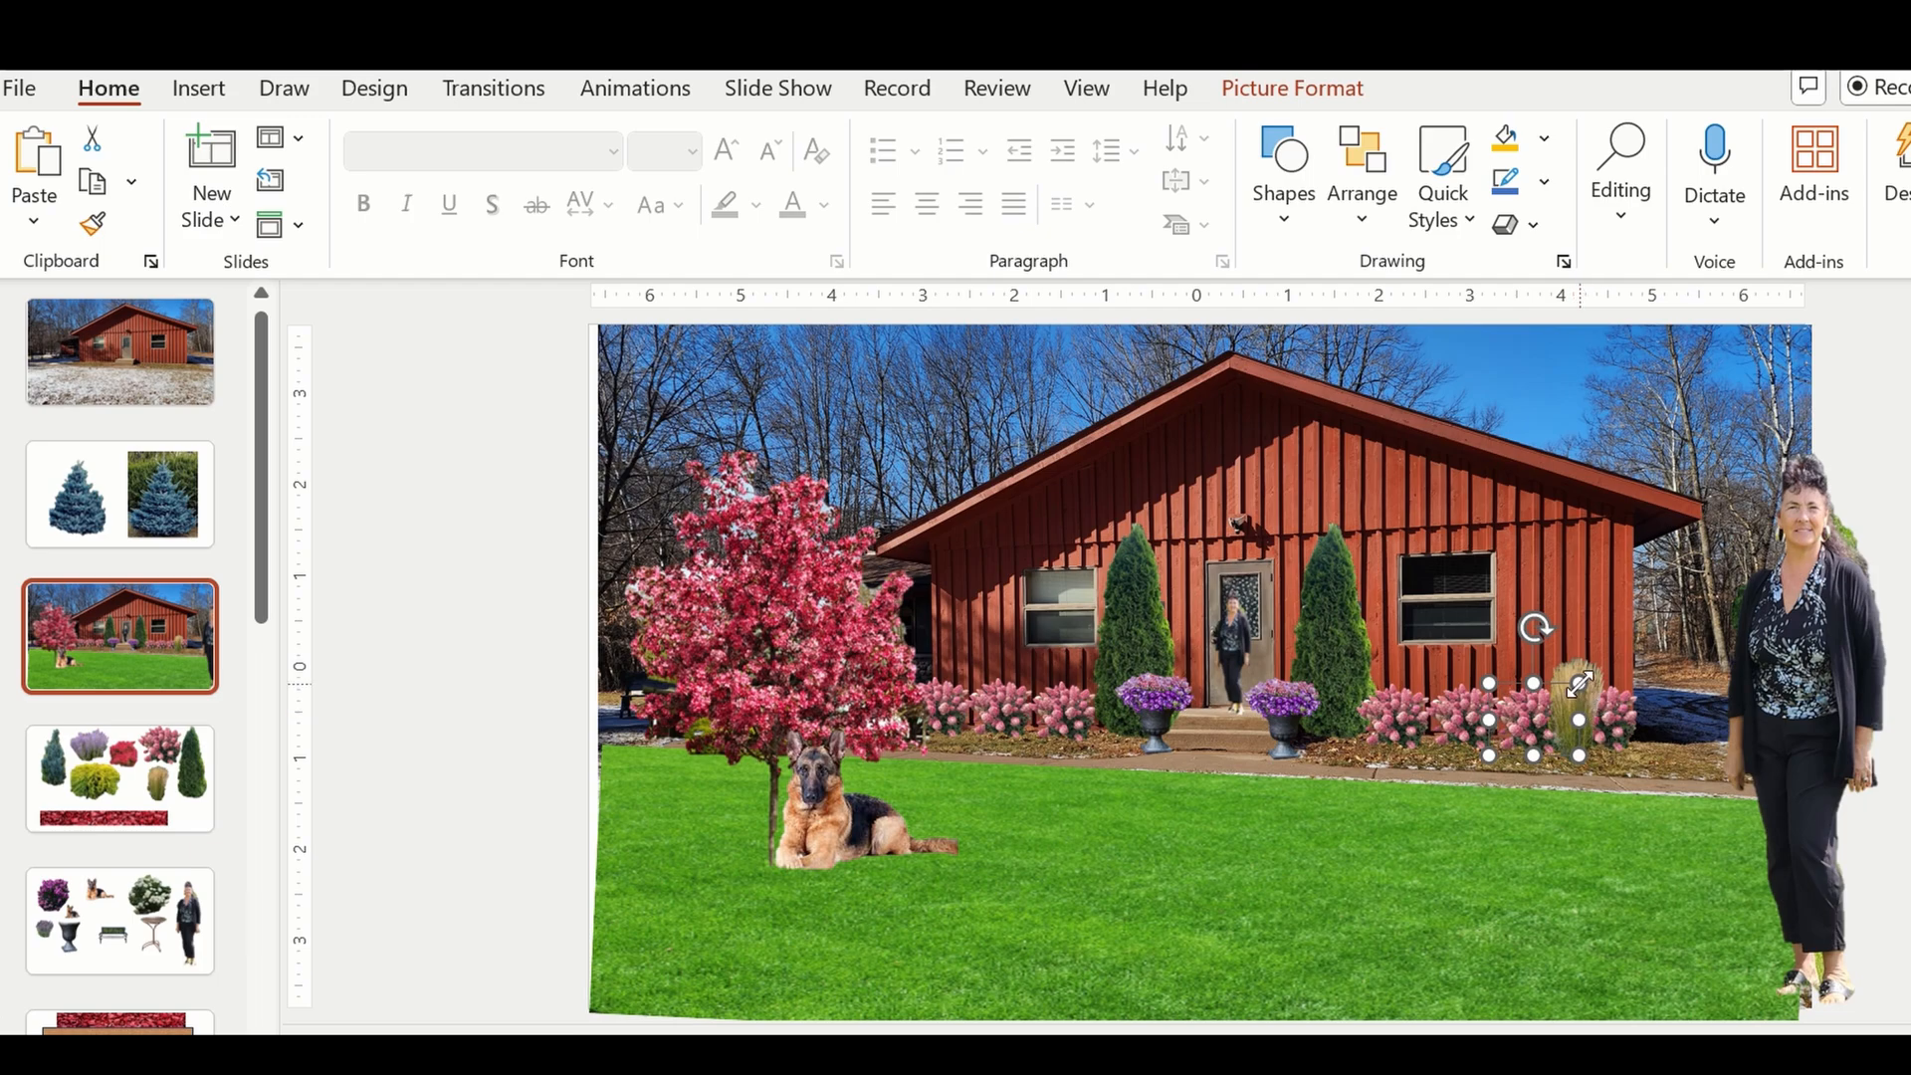
pyautogui.click(1538, 883)
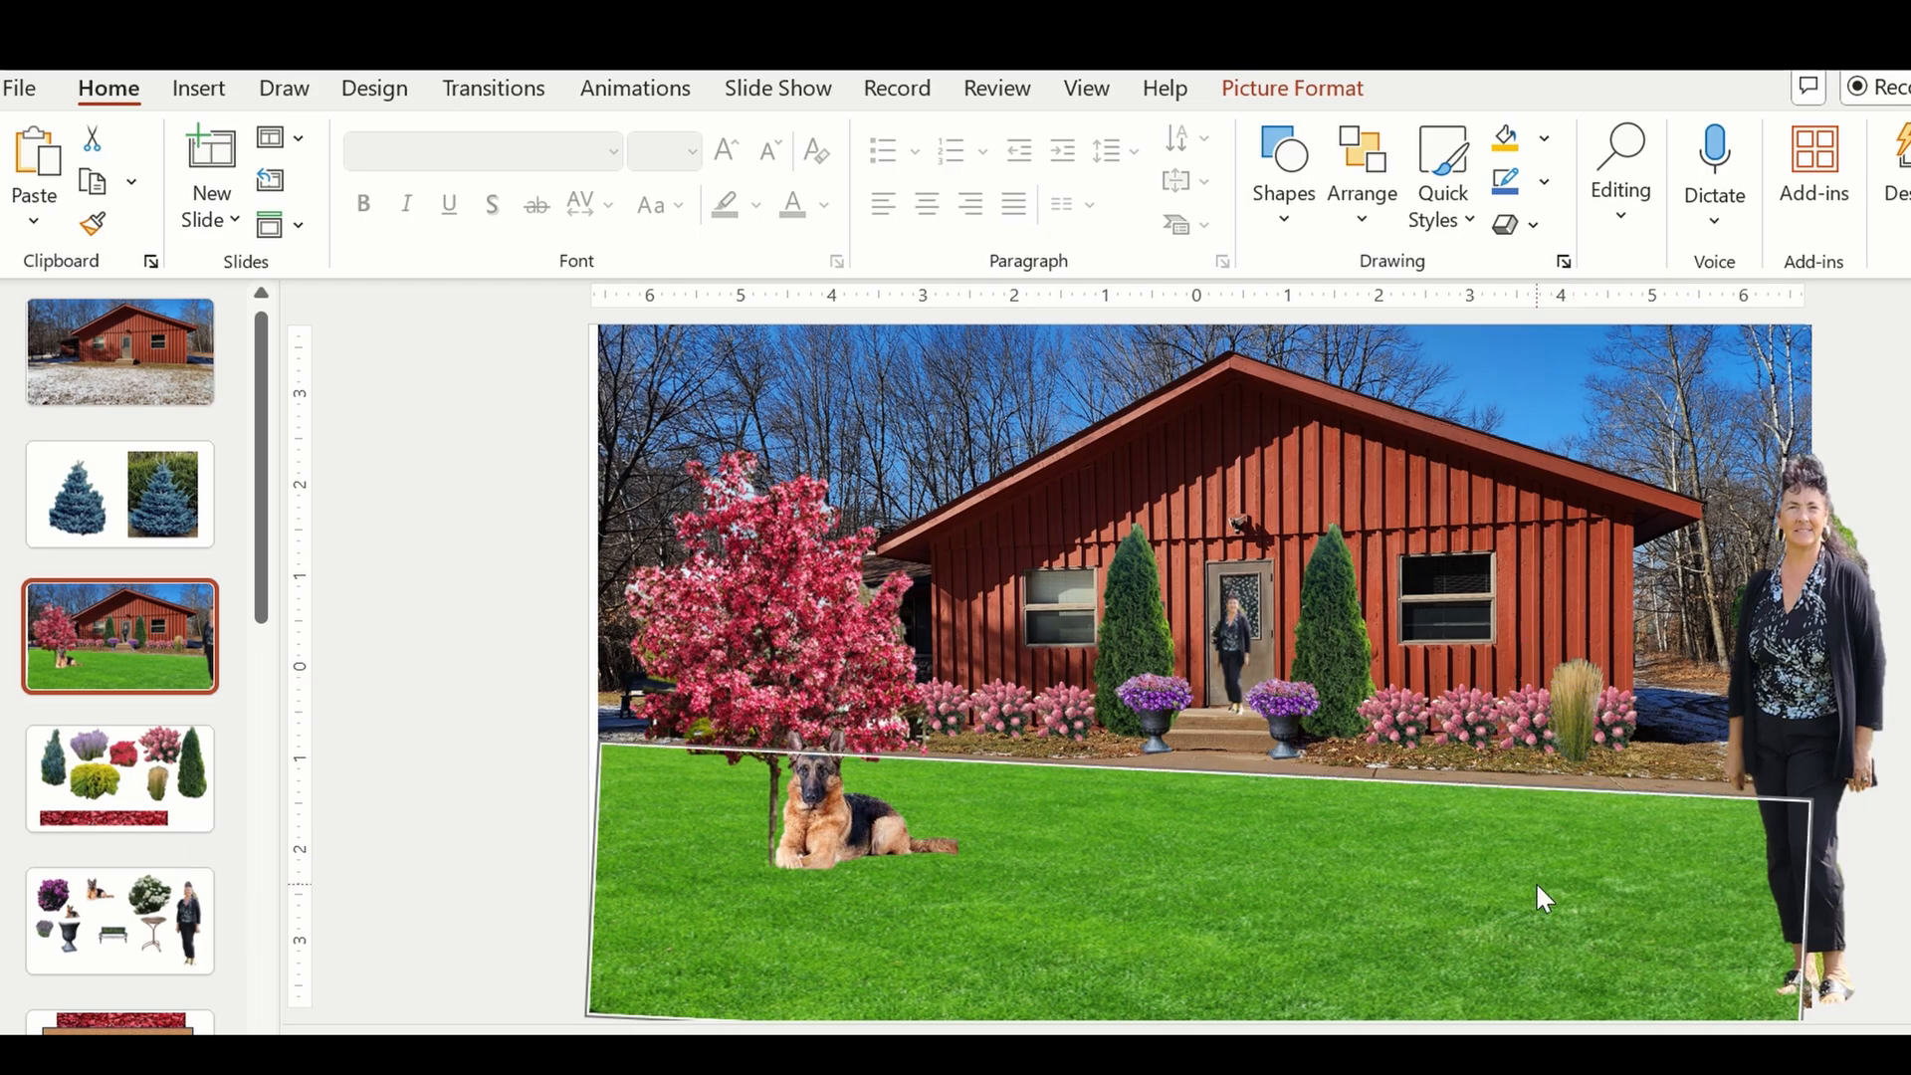
pyautogui.click(1567, 707)
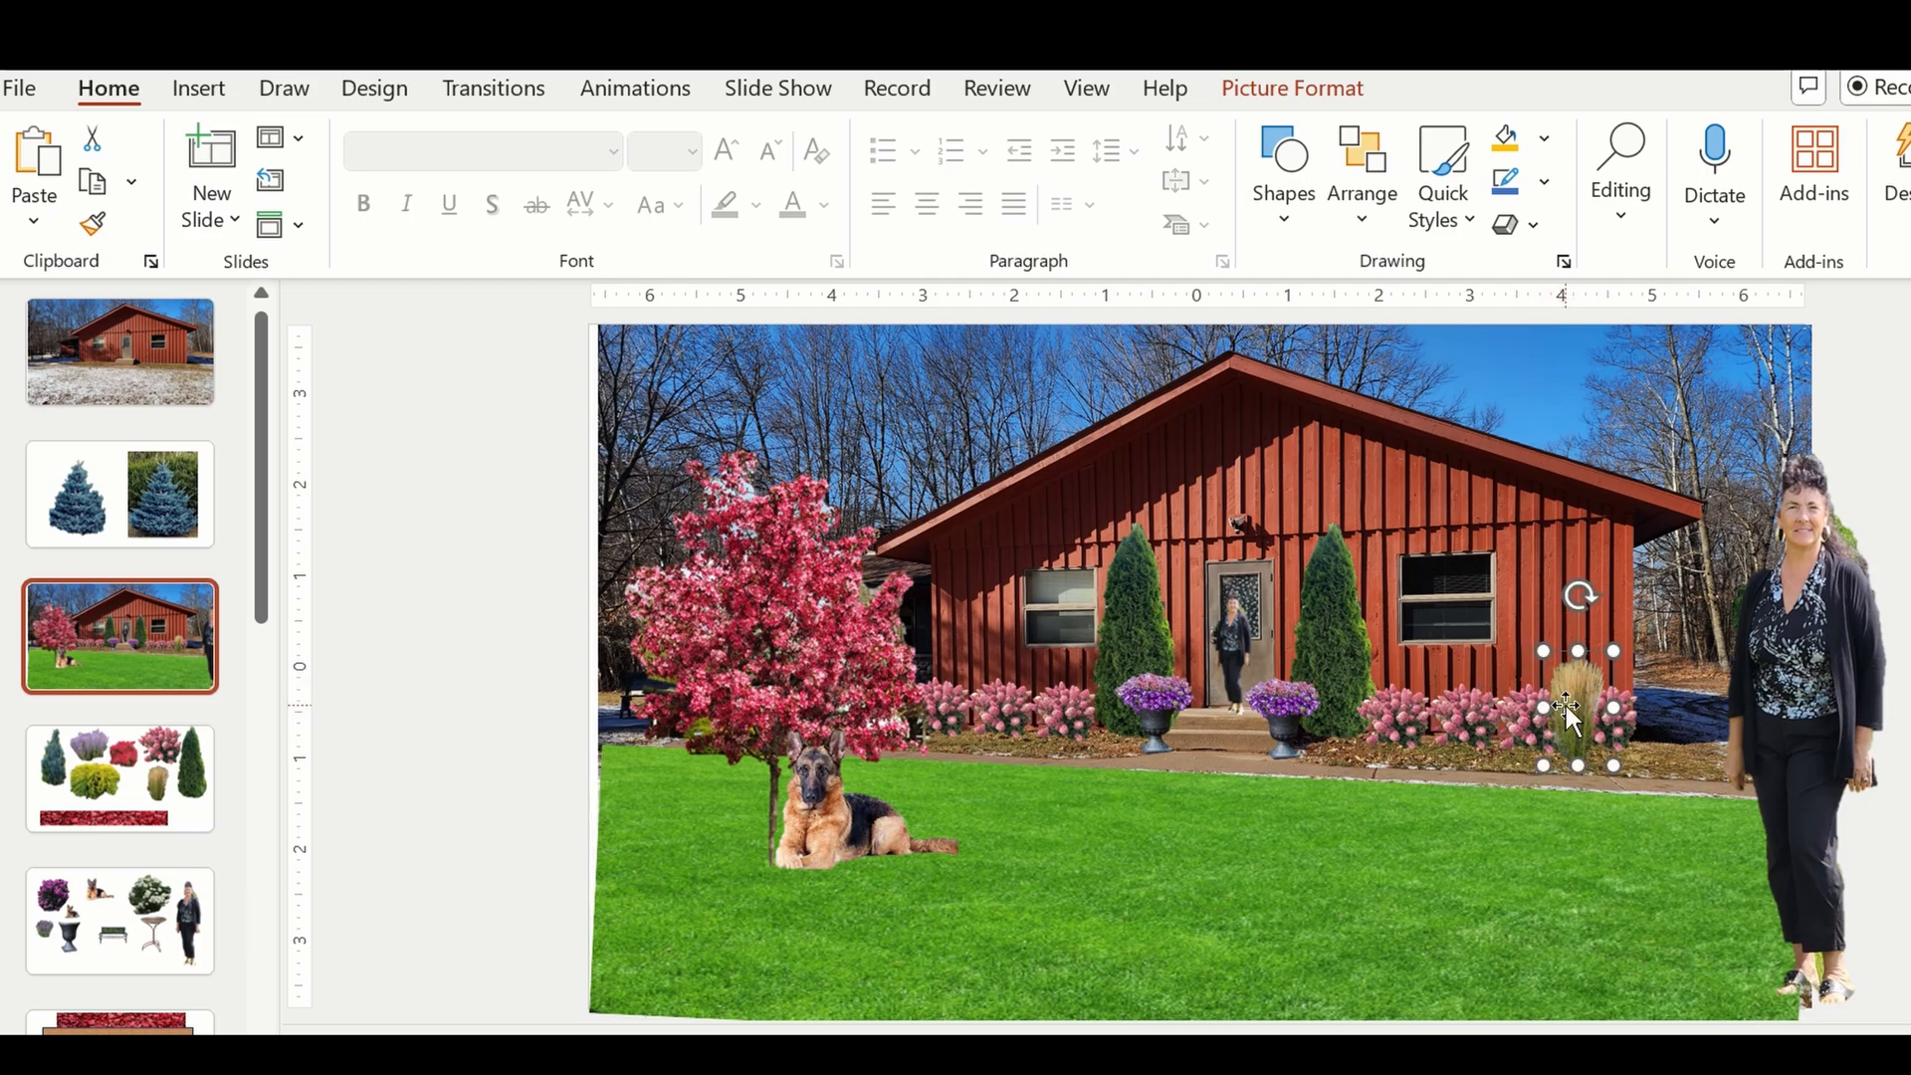
pyautogui.click(1533, 719)
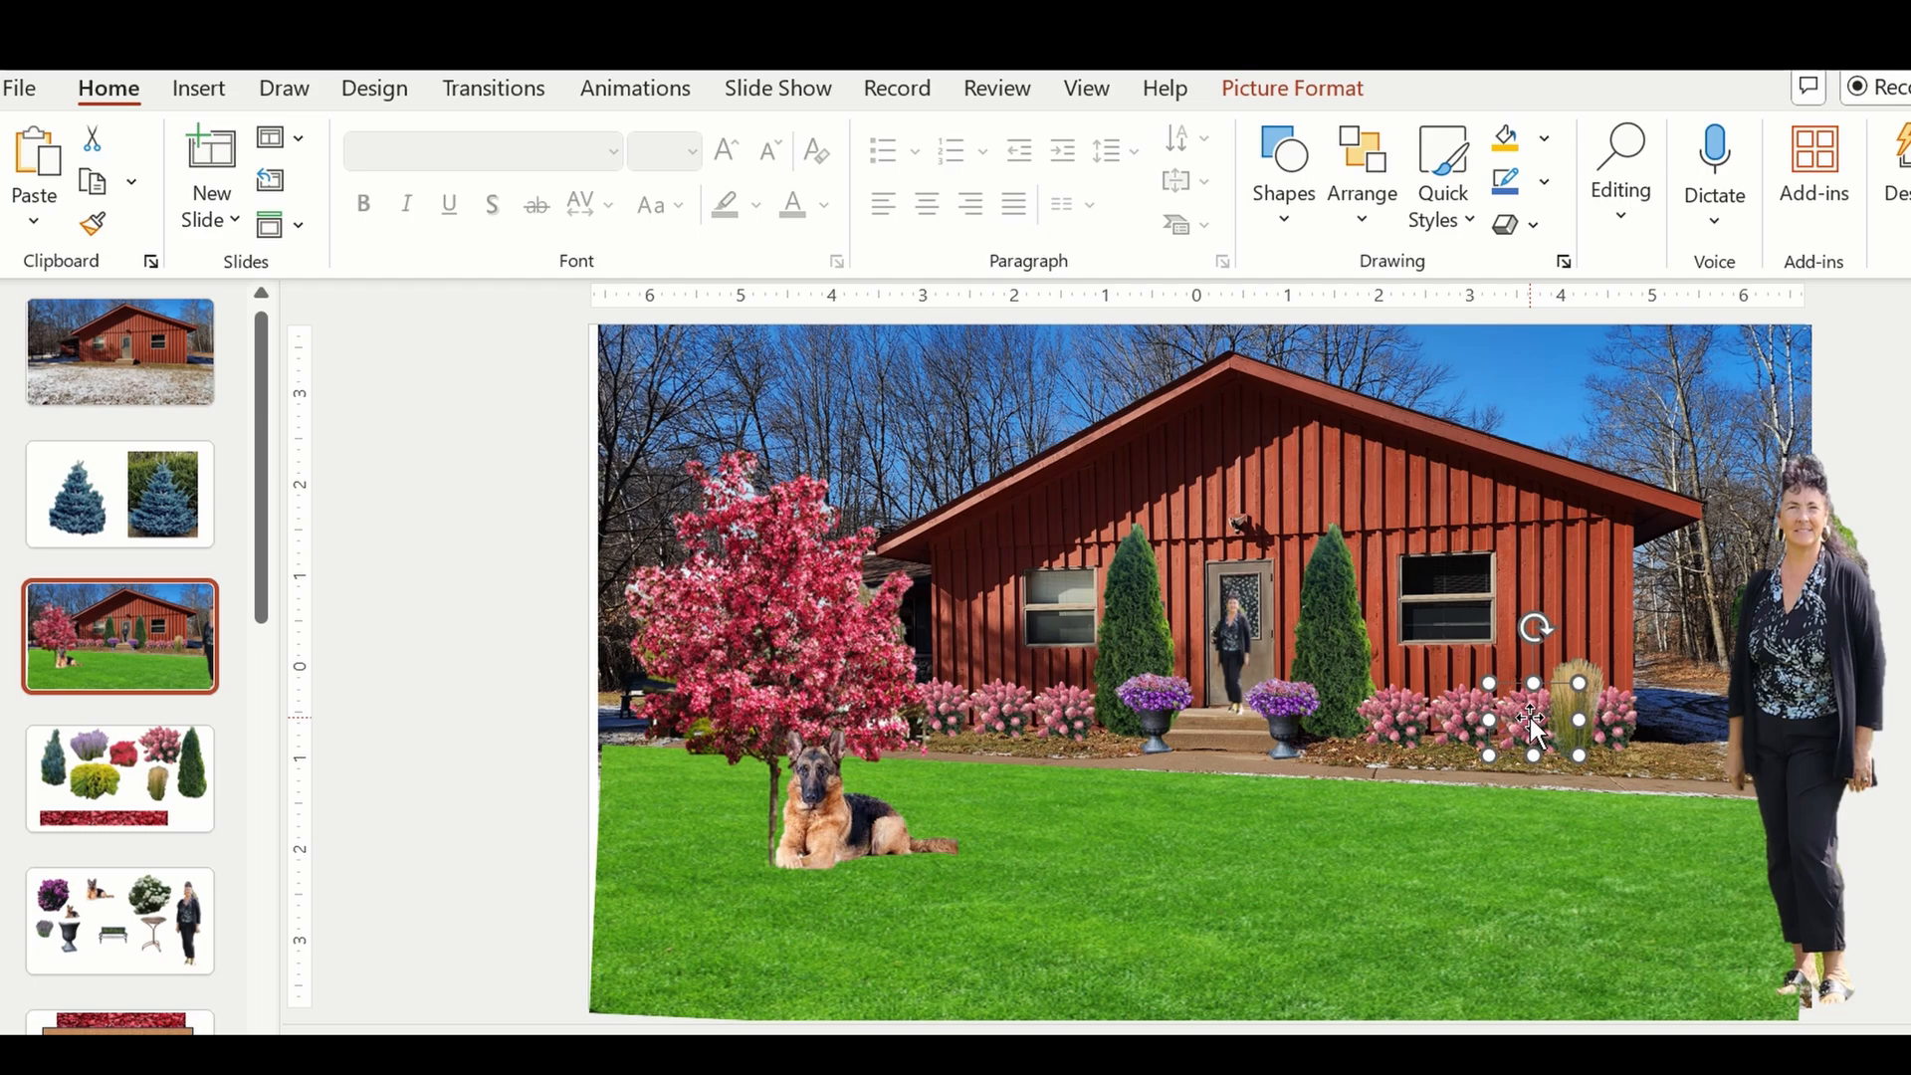
pyautogui.rightClick(1534, 723)
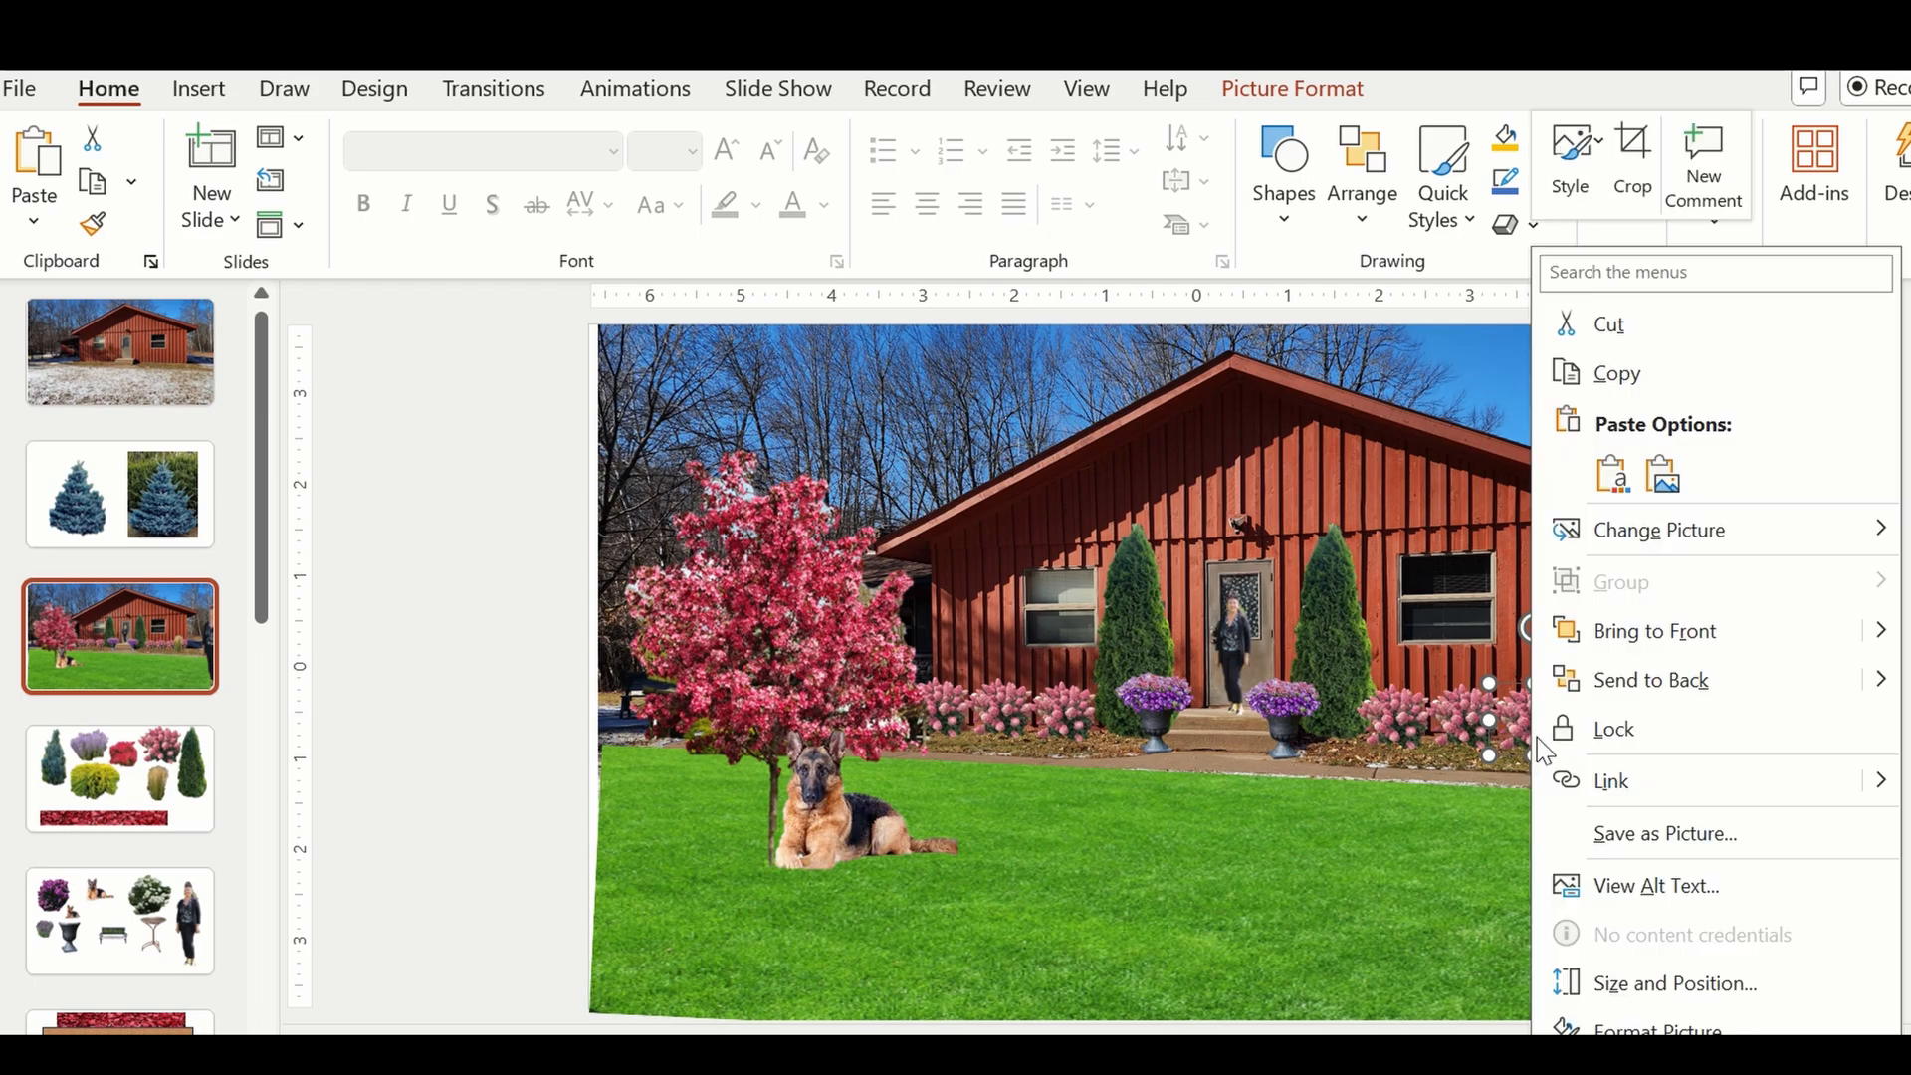
pyautogui.click(1683, 652)
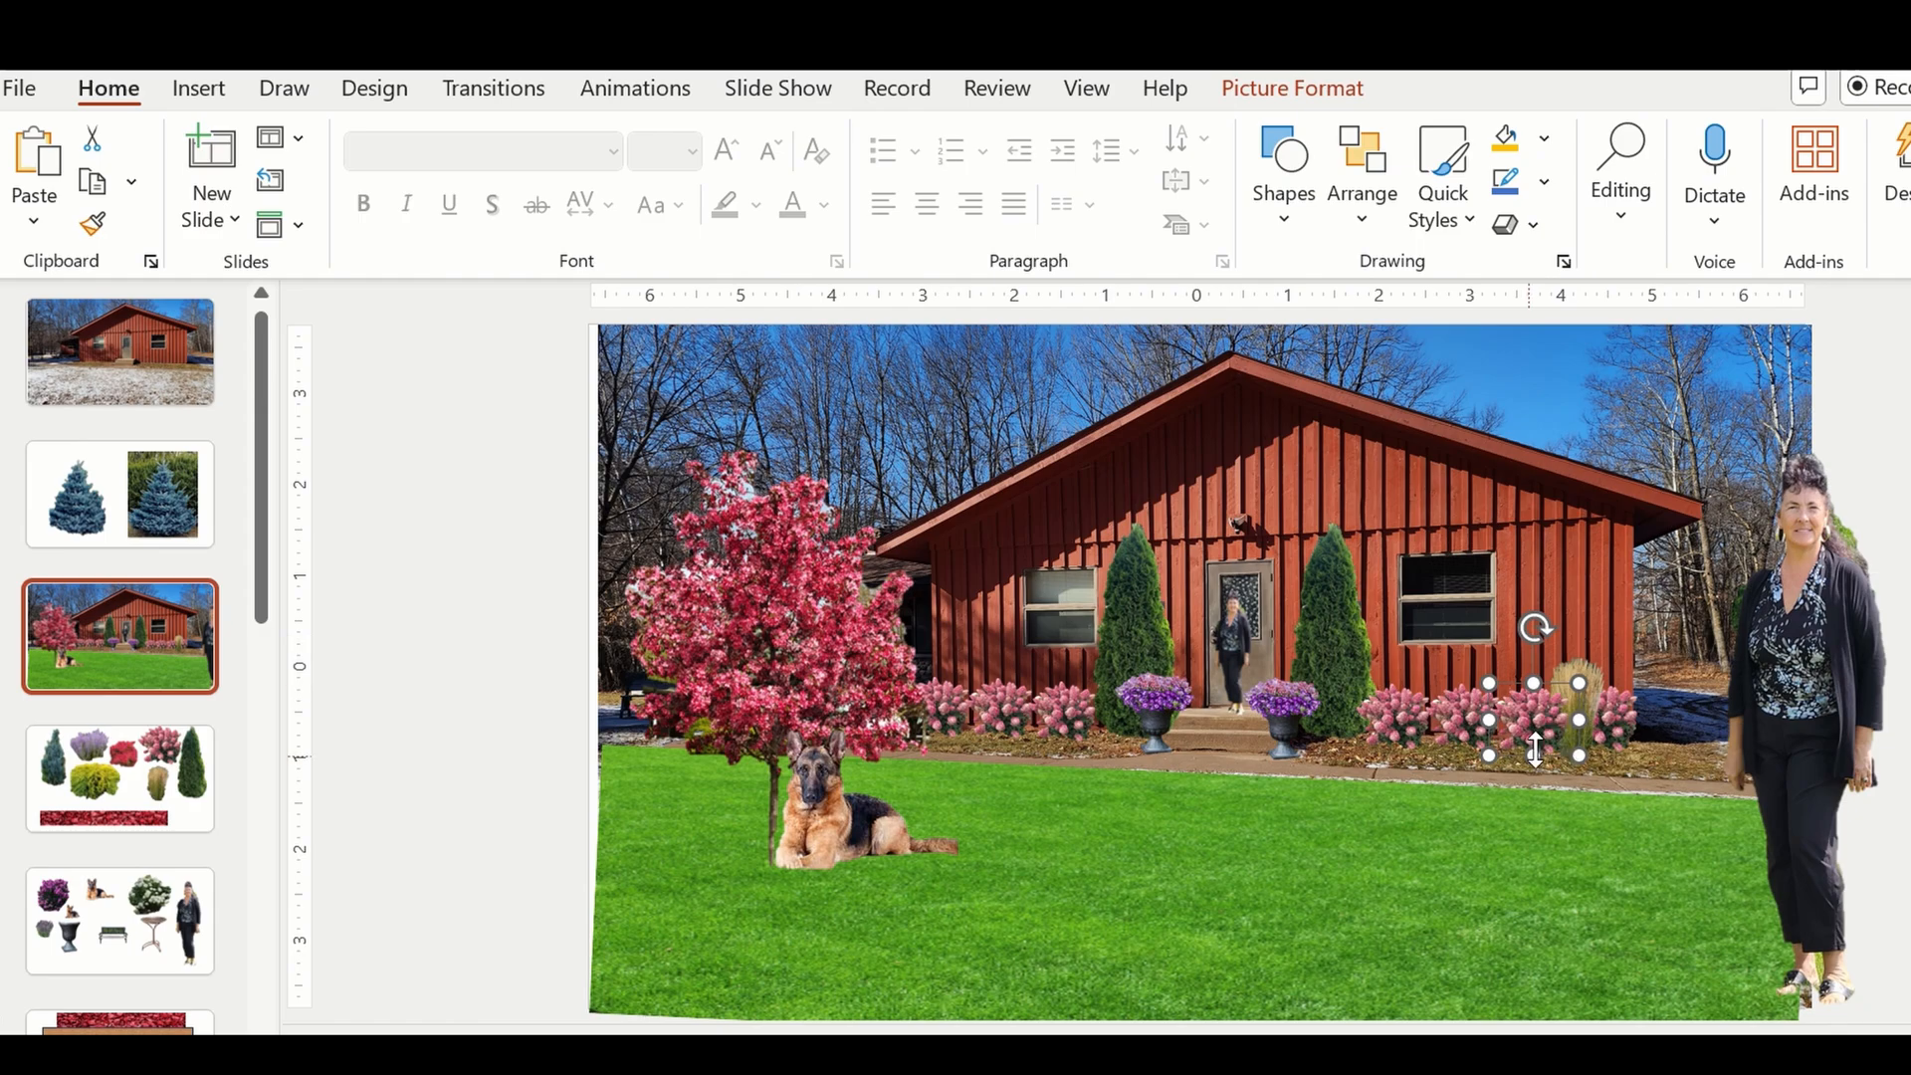
pyautogui.click(1593, 851)
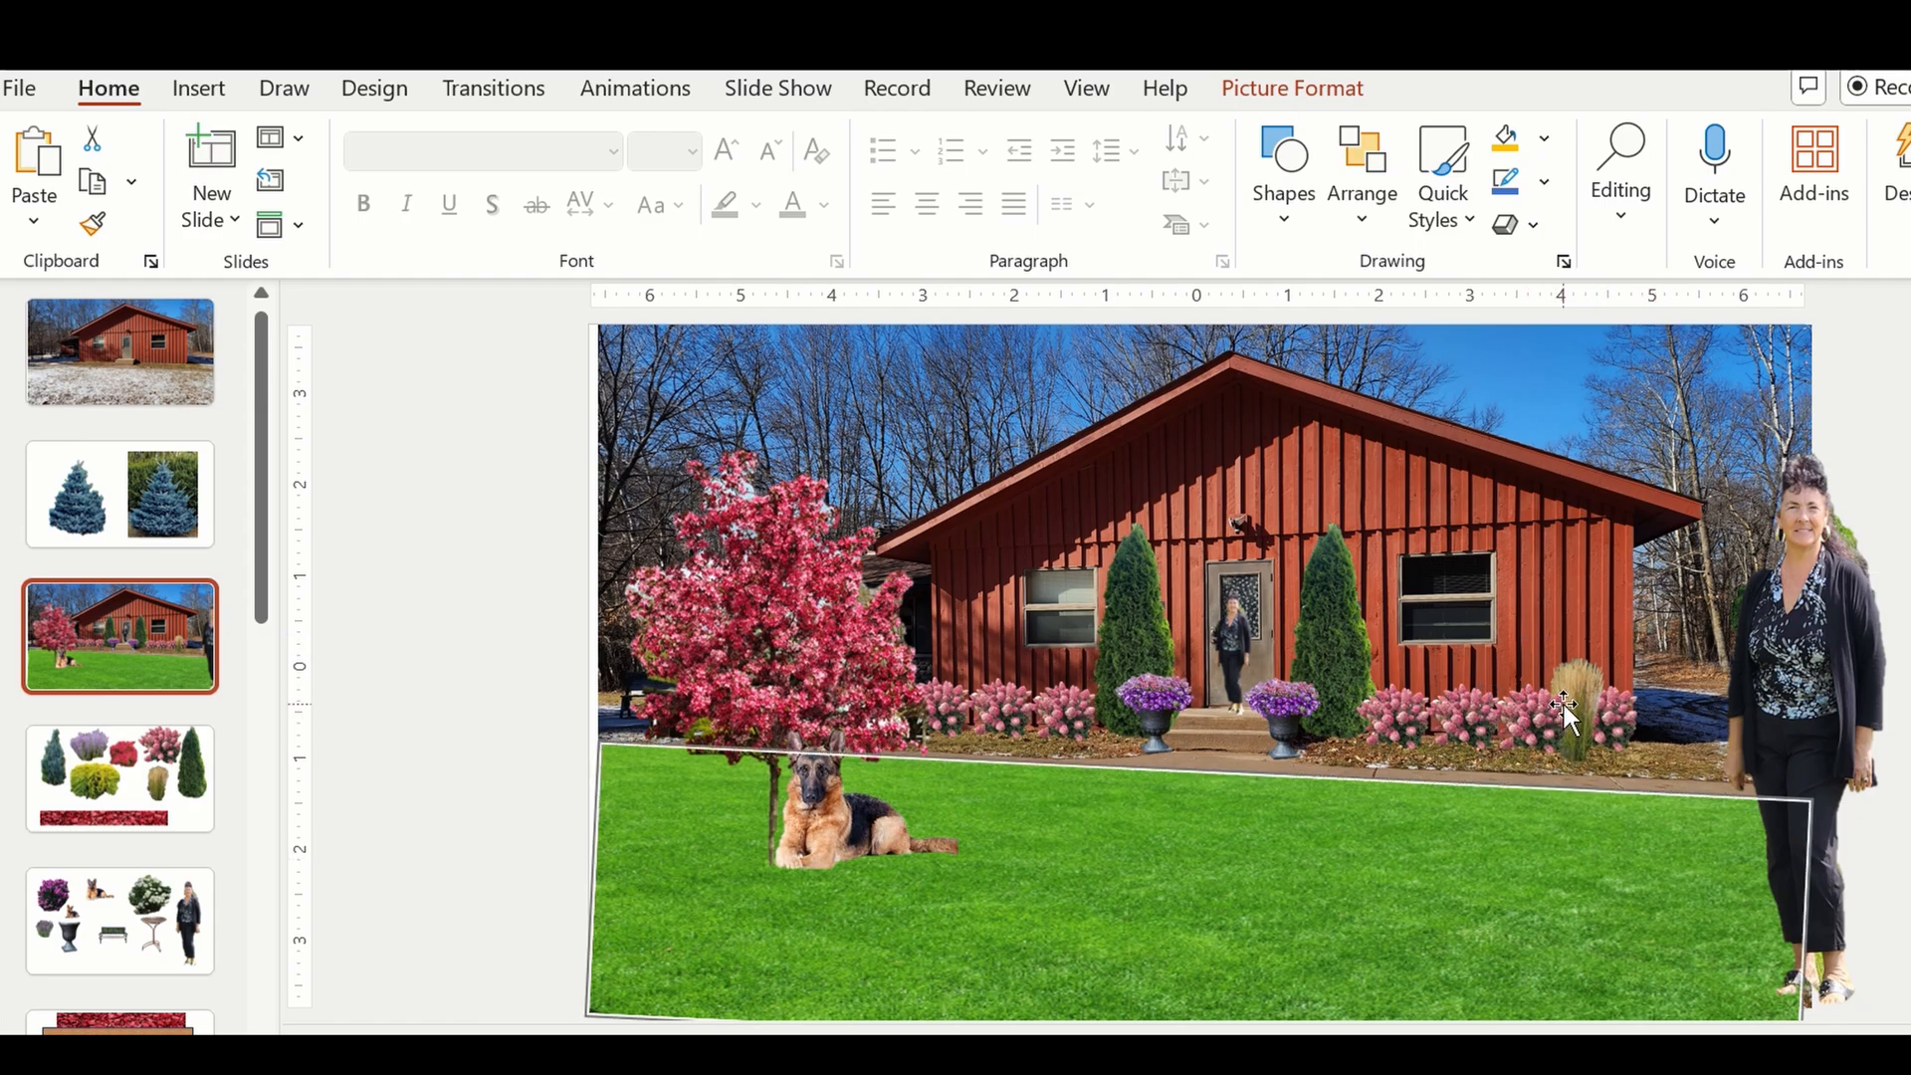
# Paste a copy of the ornamental grass in front of the pink shrubs below the right window, and delete the original grass.
pyautogui.moveTo(1575, 697)
pyautogui.mouseDown()
pyautogui.moveTo(1550, 681)
pyautogui.moveTo(1603, 698)
pyautogui.moveTo(1576, 694)
pyautogui.moveTo(1592, 702)
pyautogui.moveTo(1594, 639)
pyautogui.moveTo(1582, 679)
pyautogui.mouseUp()
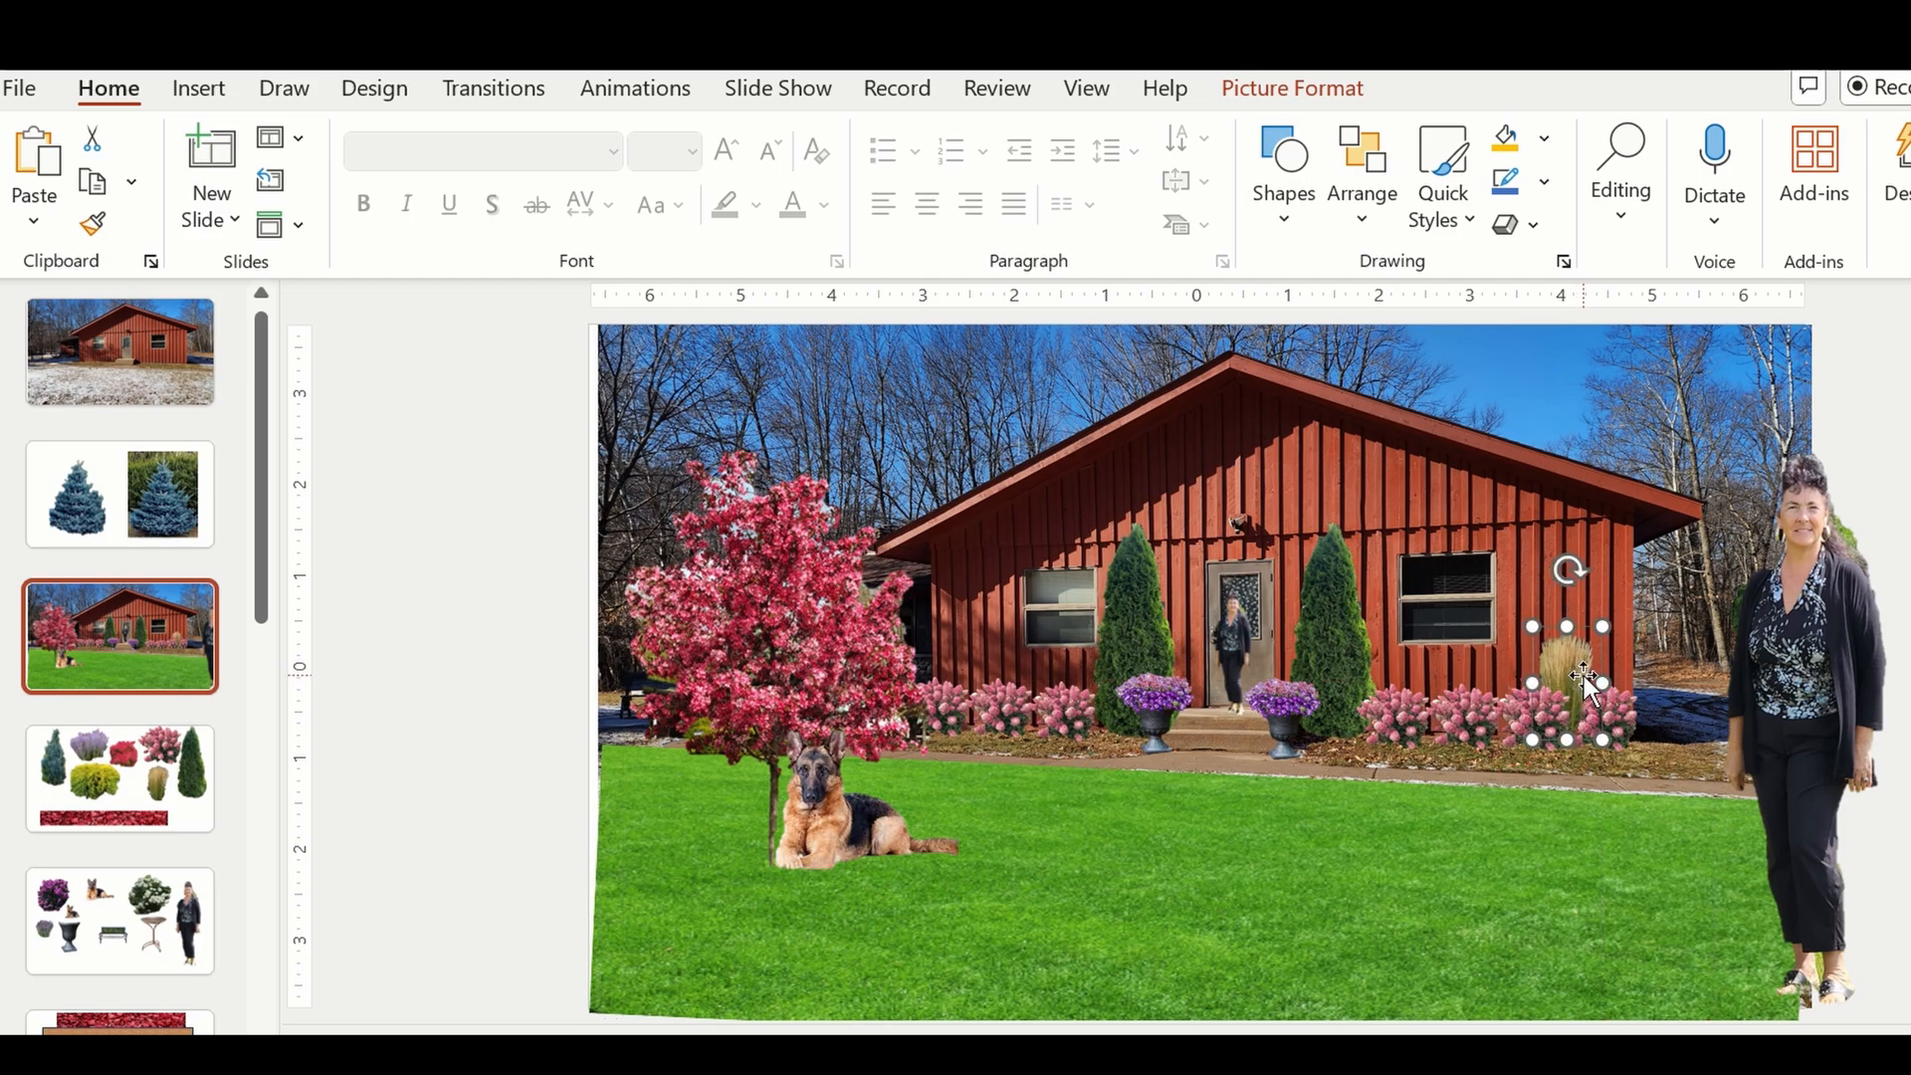
pyautogui.hotkey('ctrl', 'v')
pyautogui.moveTo(1585, 677); pyautogui.dragTo(1430, 680)
pyautogui.click(1560, 659)
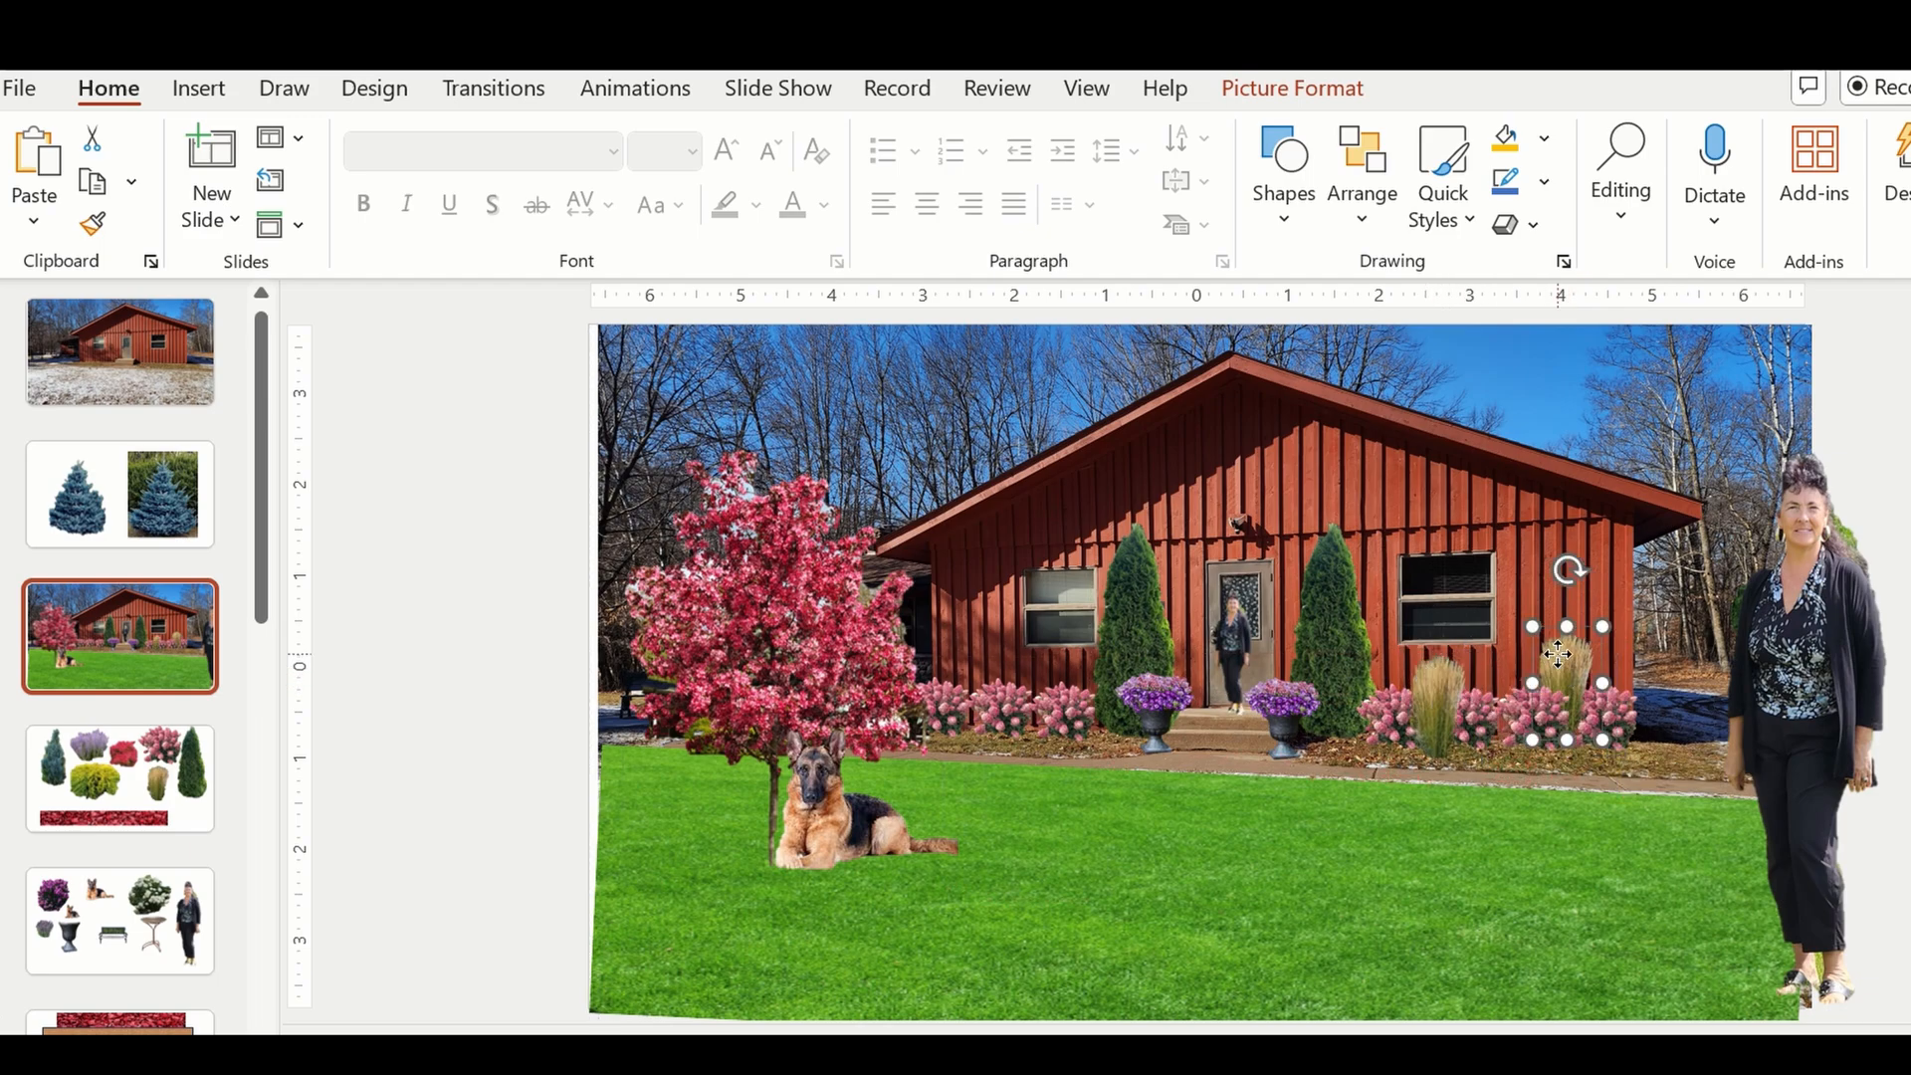
pyautogui.press('Delete')
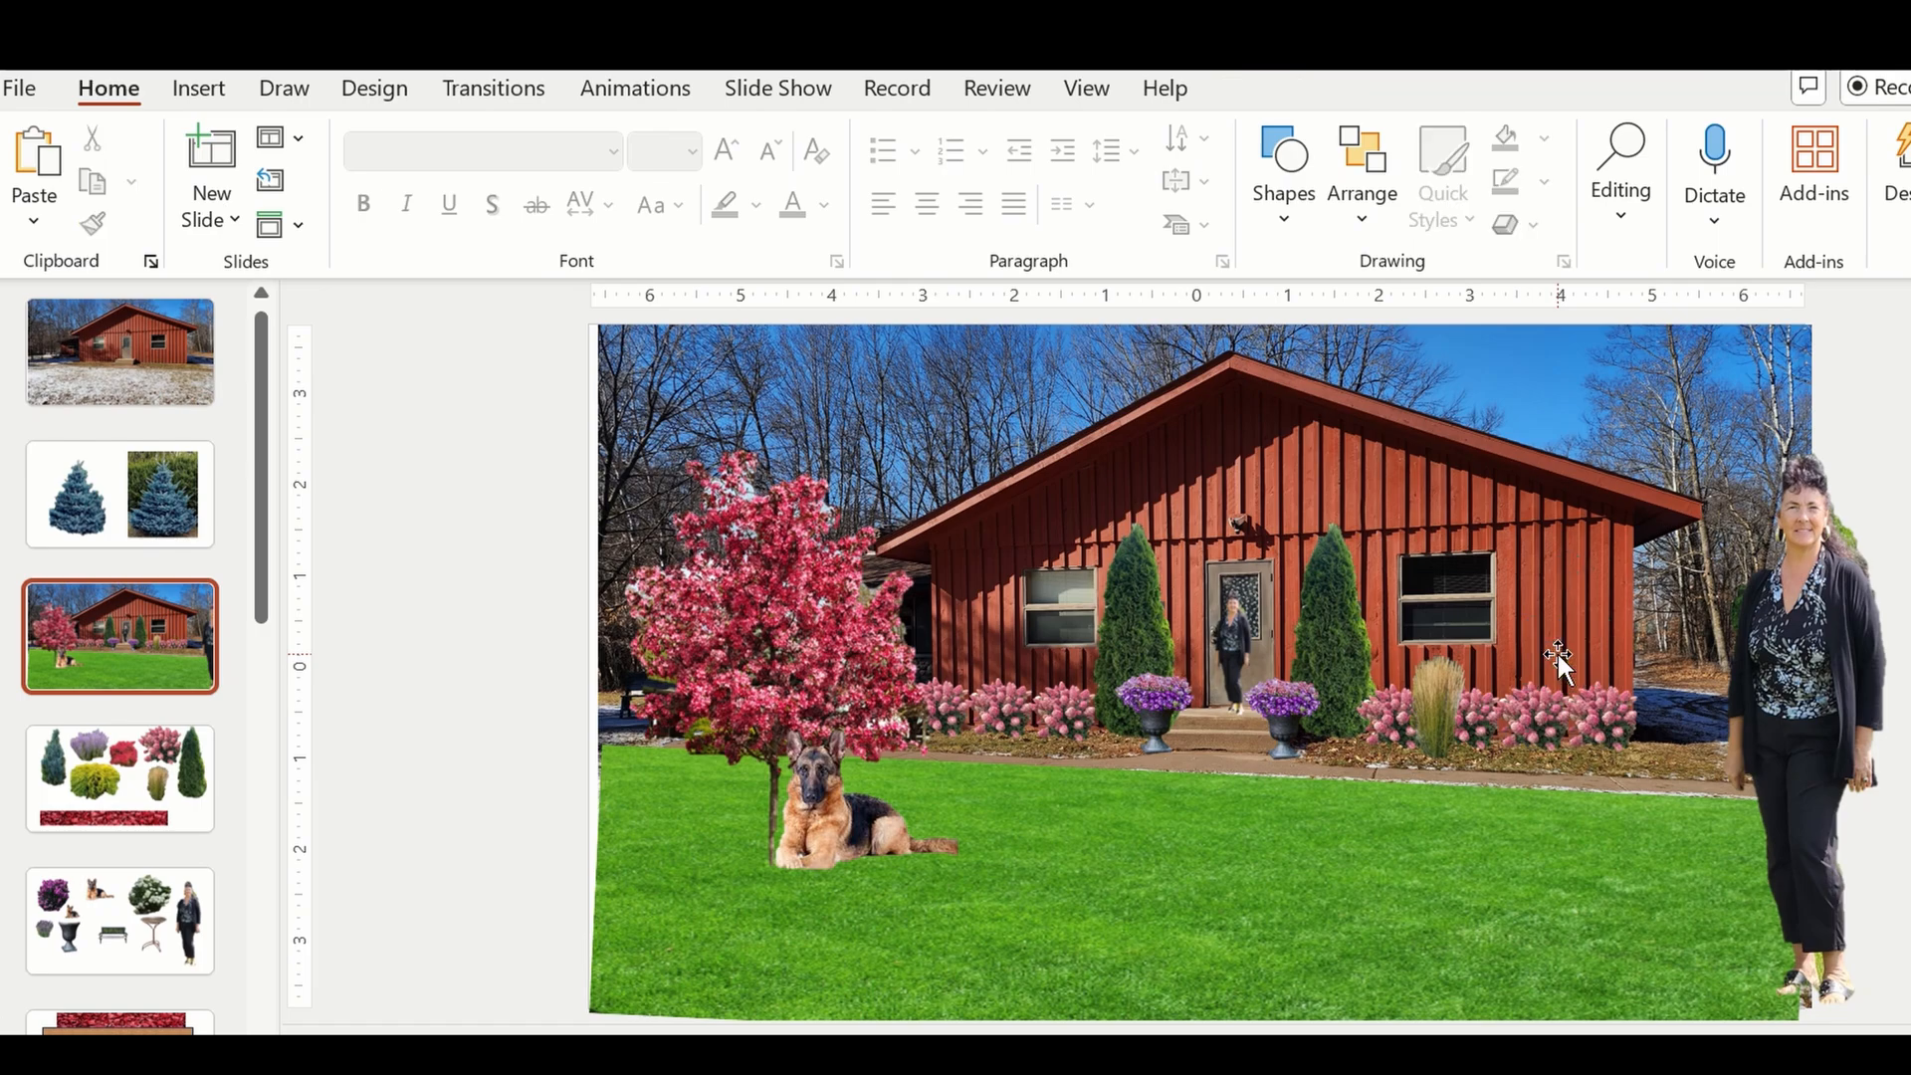
# Add two more copies of the ornamental grass, spacing the three clumps evenly along the right-hand shrub bed.
pyautogui.click(1430, 710)
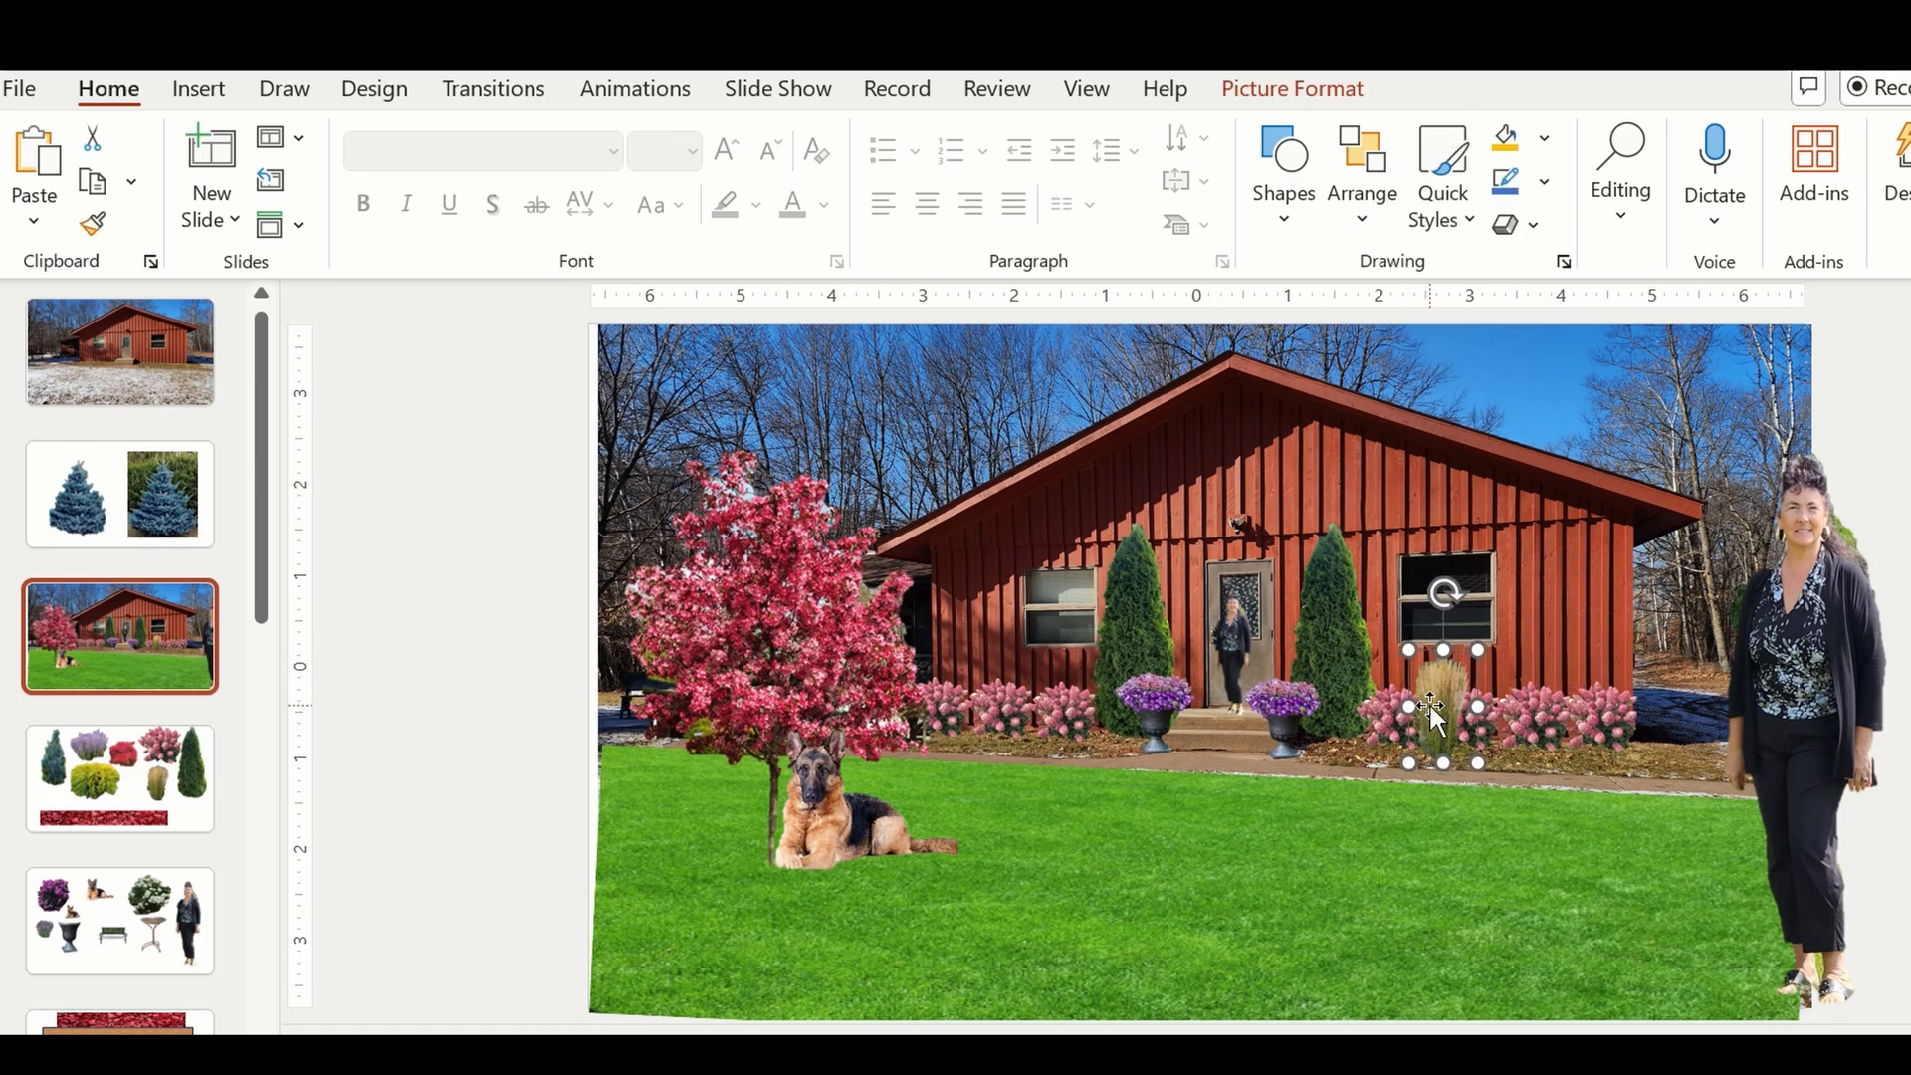
pyautogui.hotkey('ctrl', 'v')
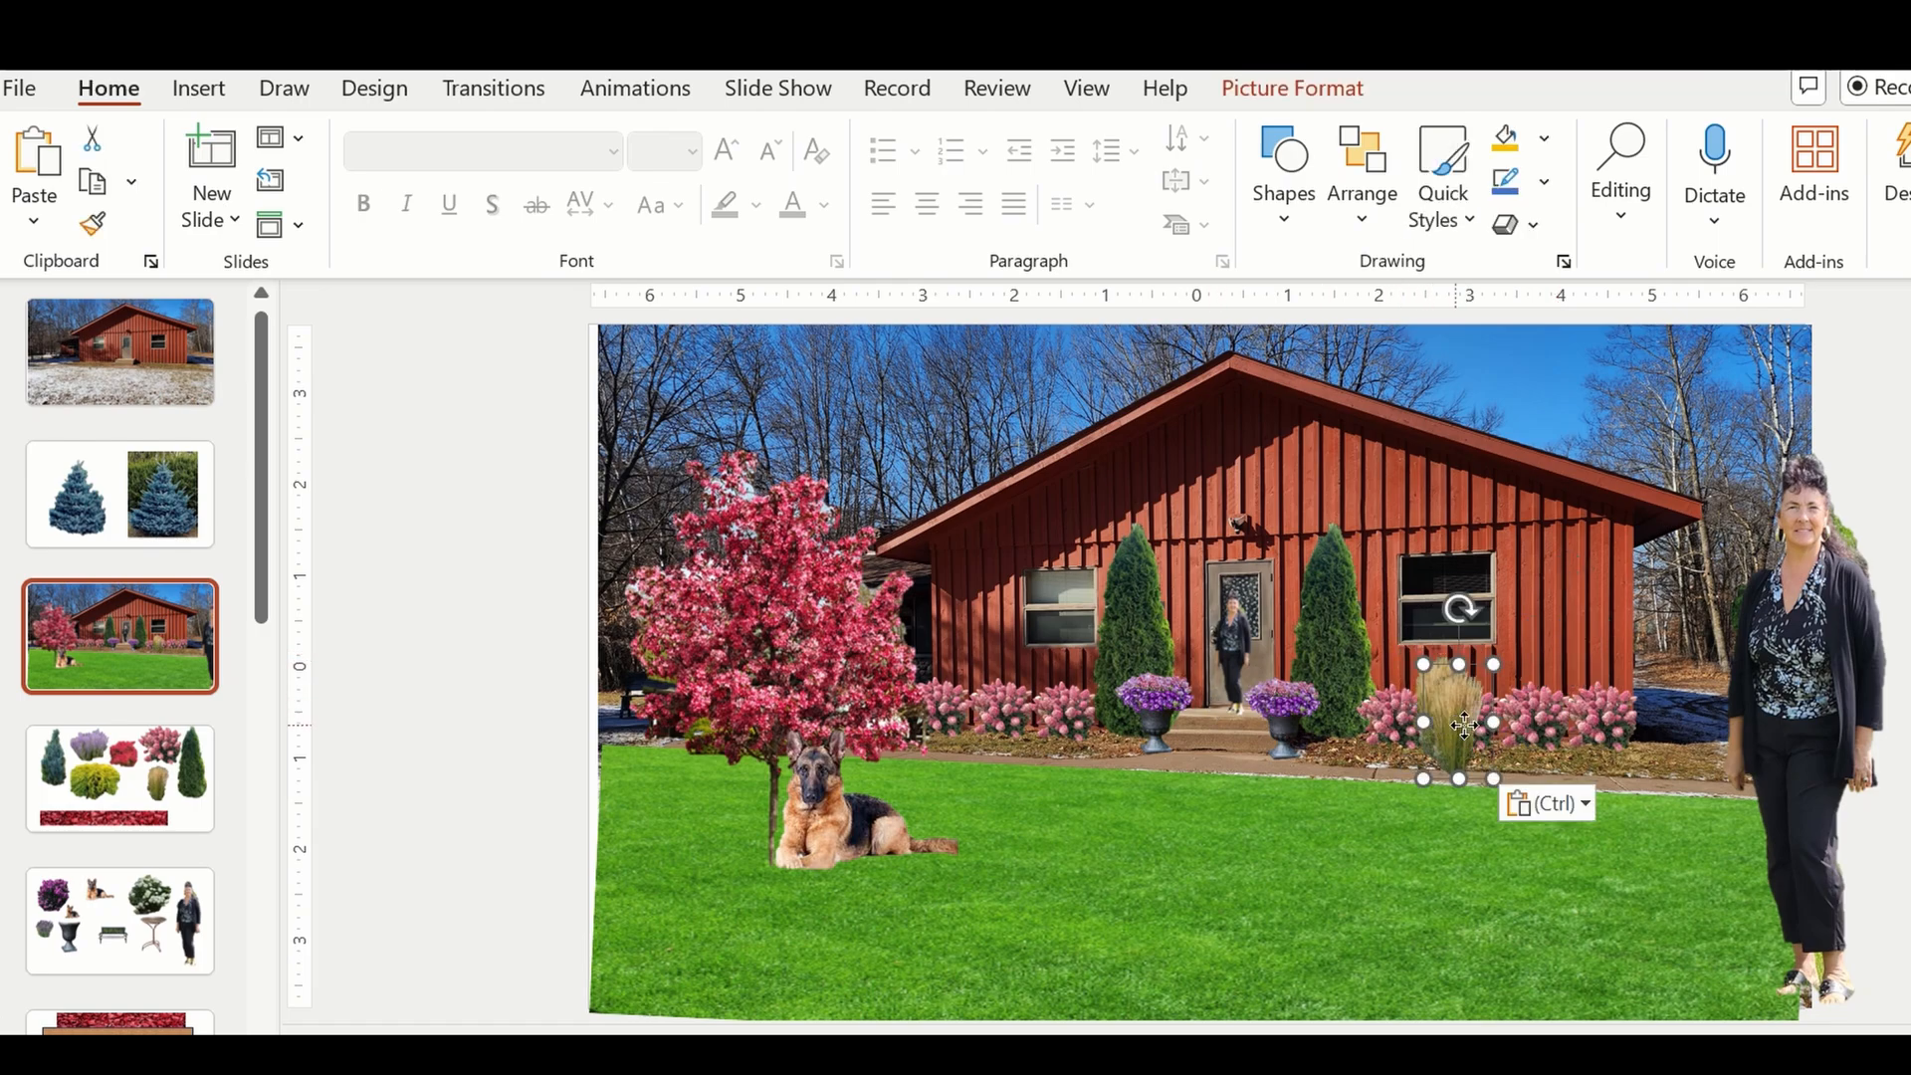
pyautogui.moveTo(1463, 724); pyautogui.dragTo(1518, 716)
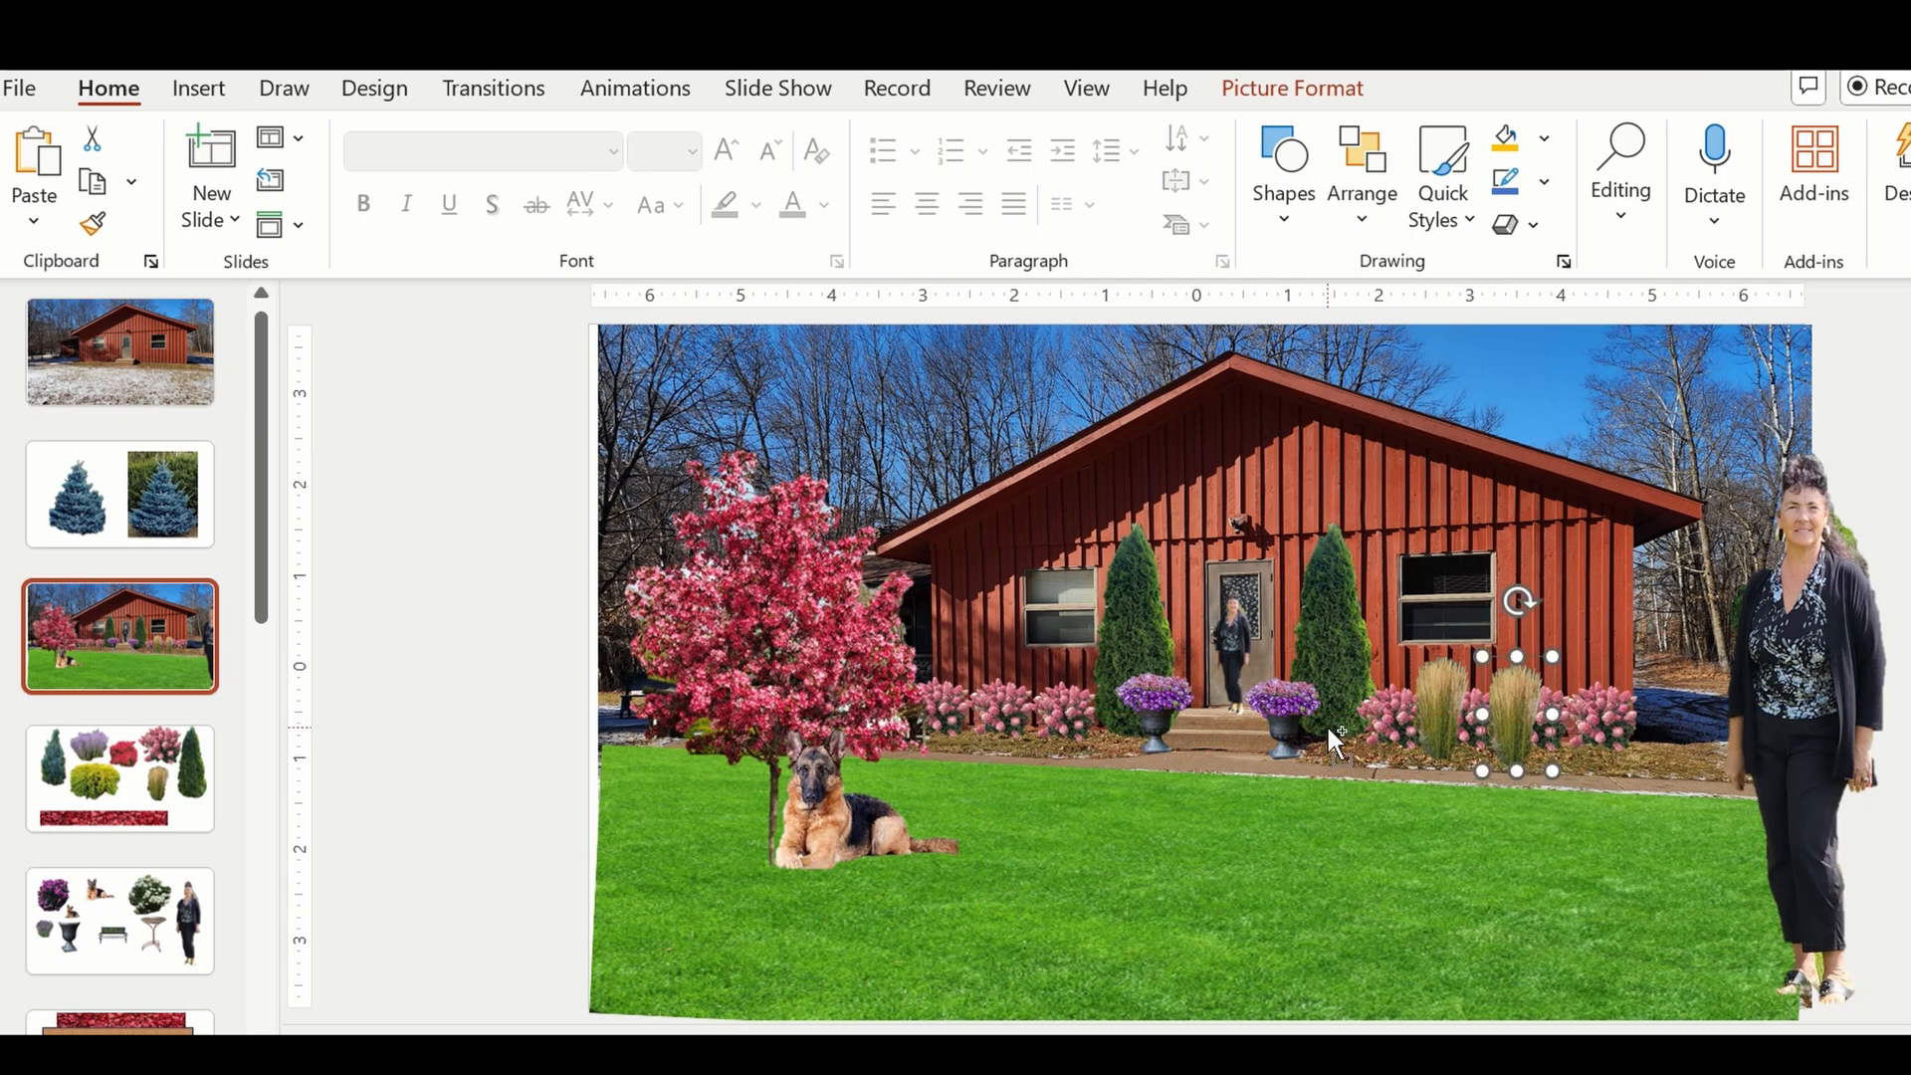
pyautogui.hotkey('ctrl', 'v')
pyautogui.moveTo(1518, 719); pyautogui.dragTo(1599, 710)
pyautogui.moveTo(1445, 711); pyautogui.dragTo(1518, 725)
pyautogui.click(1408, 867)
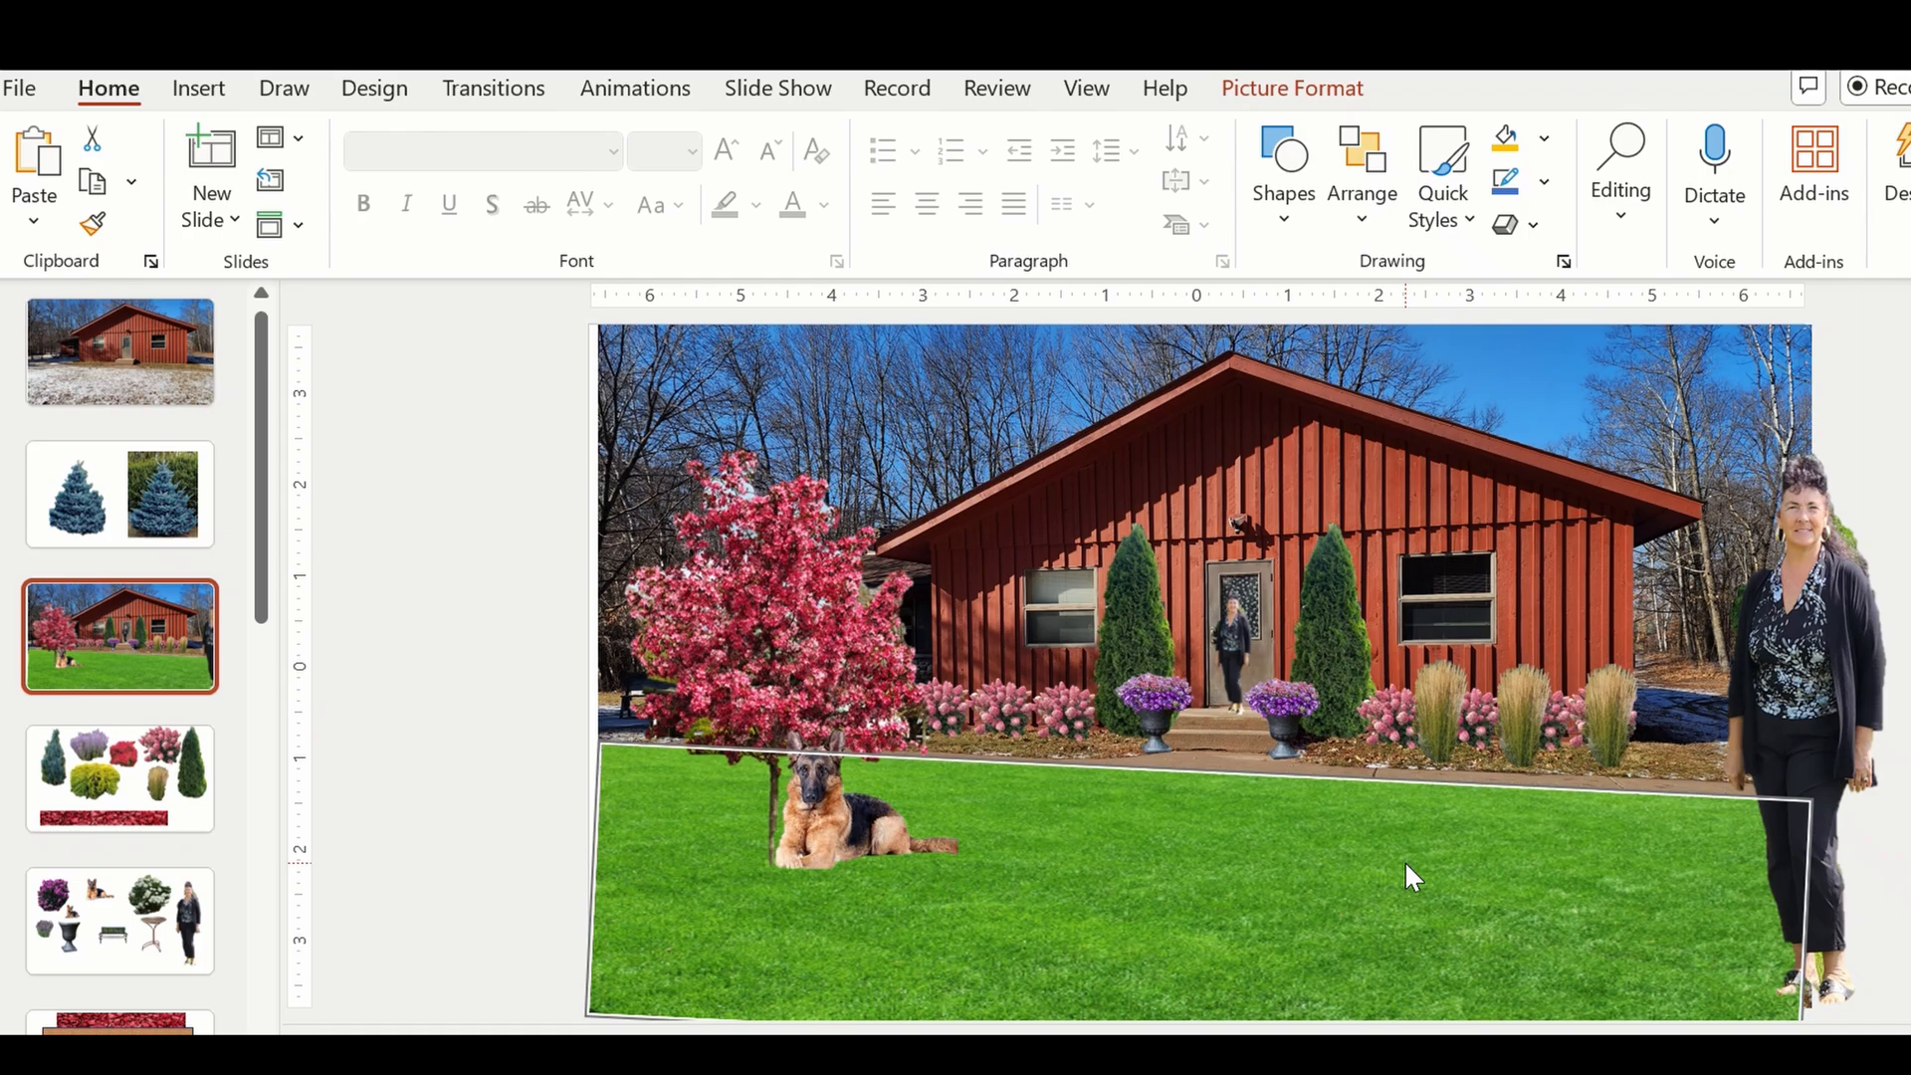
pyautogui.click(550, 510)
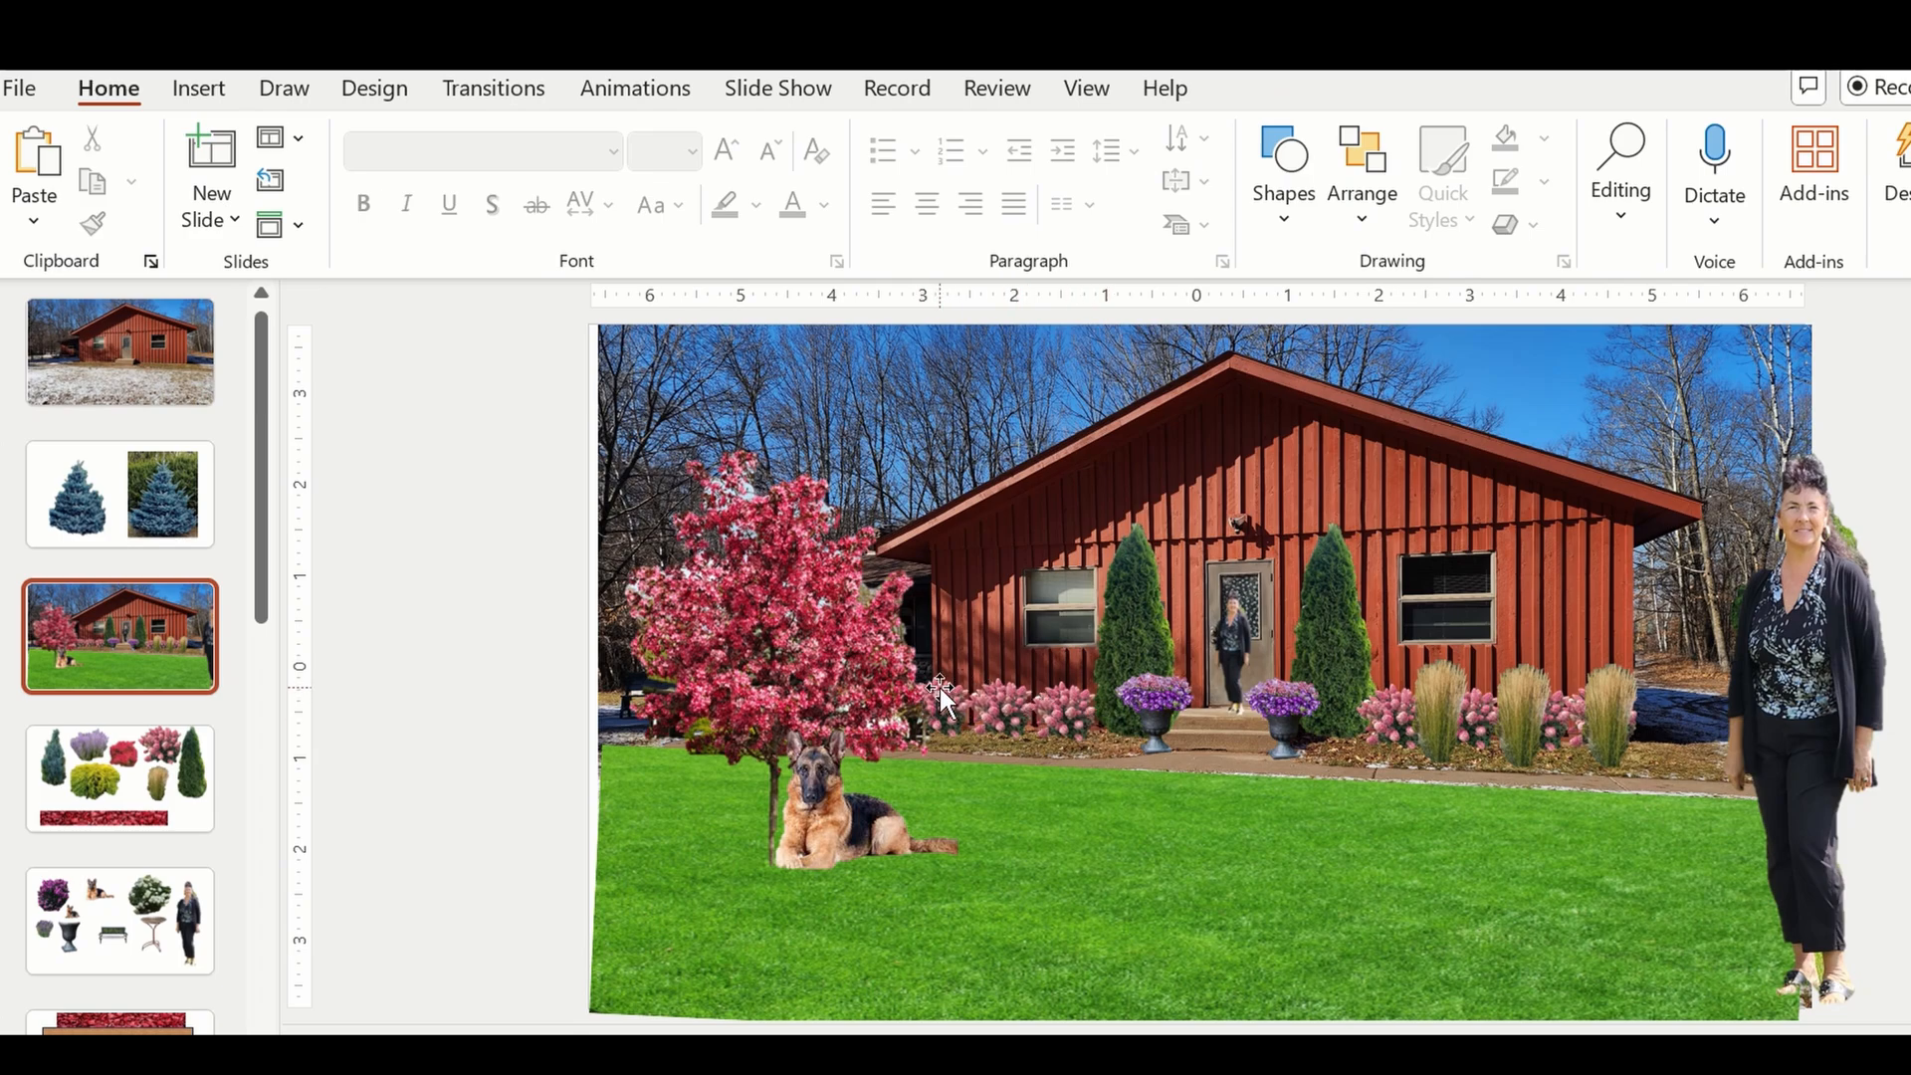
# Copy the ornamental grass and place two copies among the pink shrubs in the bed left of the front door.
pyautogui.click(1431, 693)
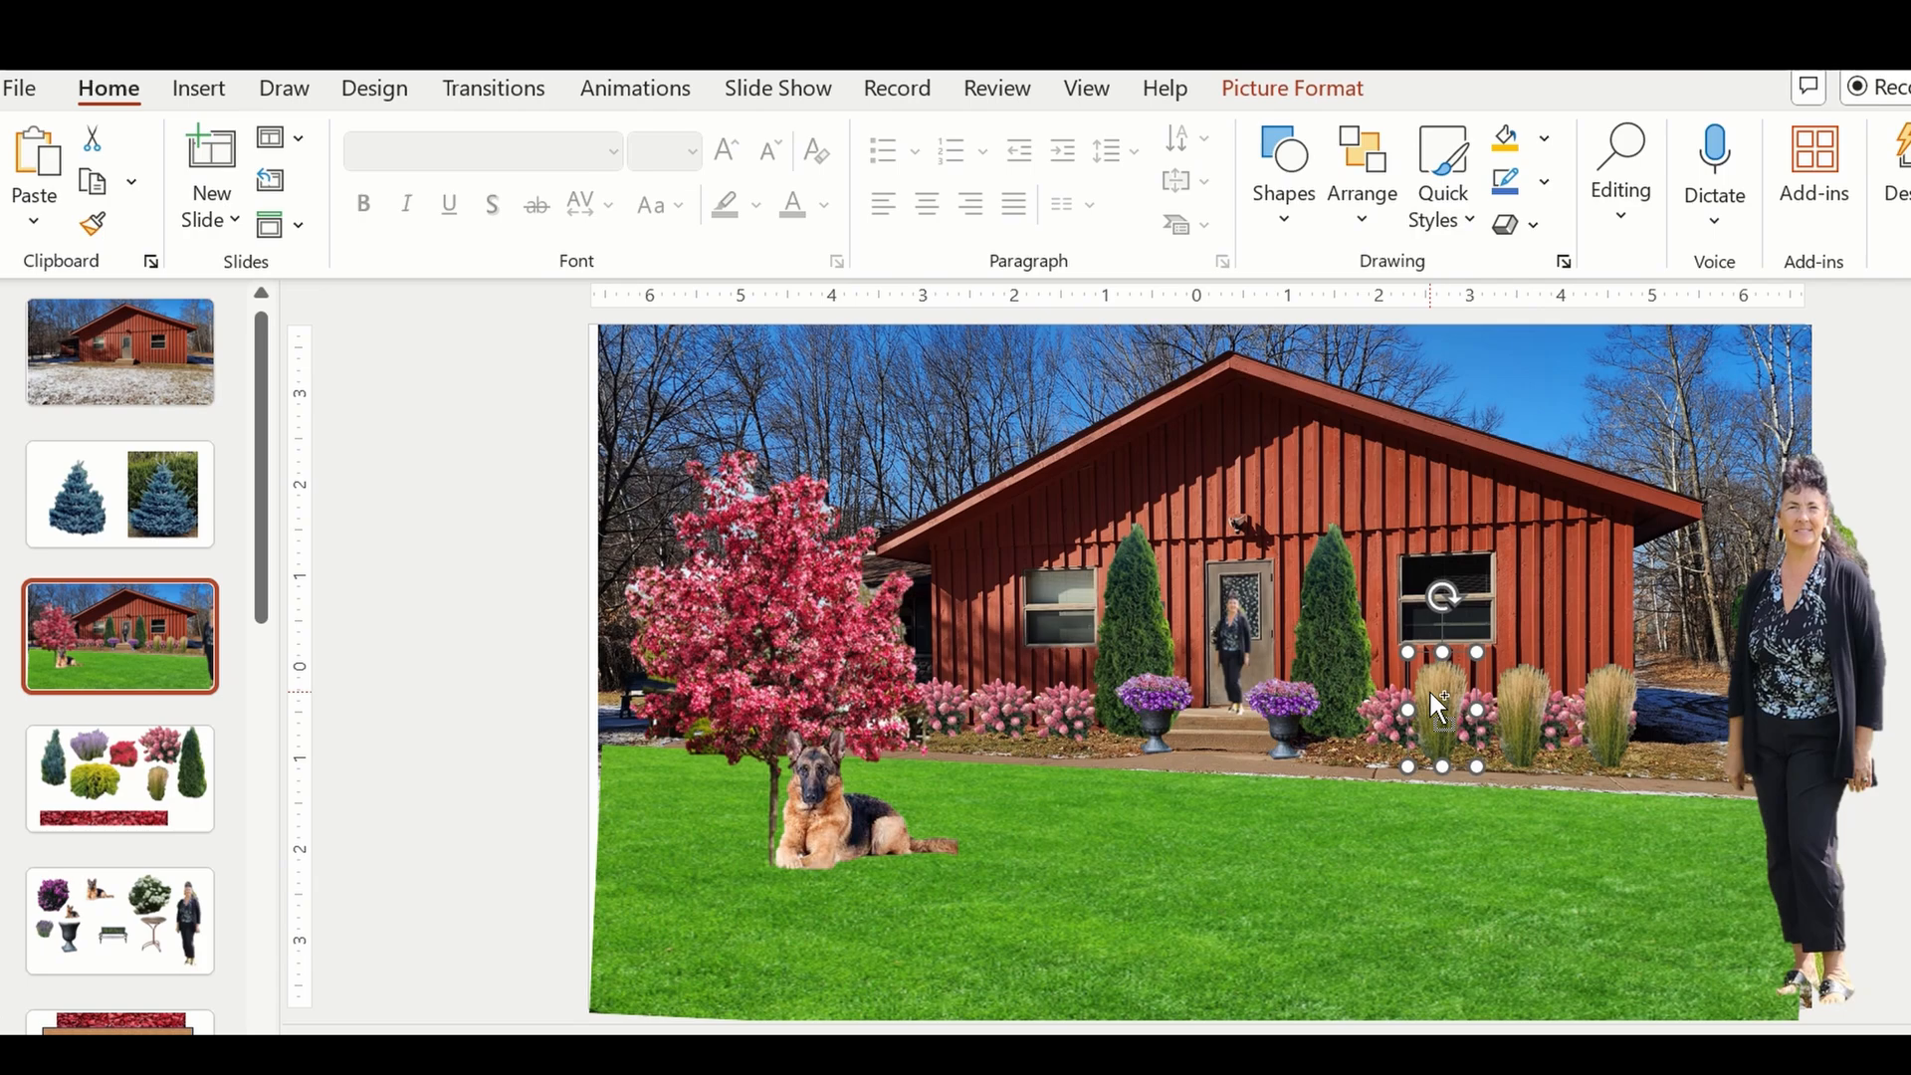
pyautogui.hotkey('ctrl', 'c')
pyautogui.hotkey('ctrl', 'v')
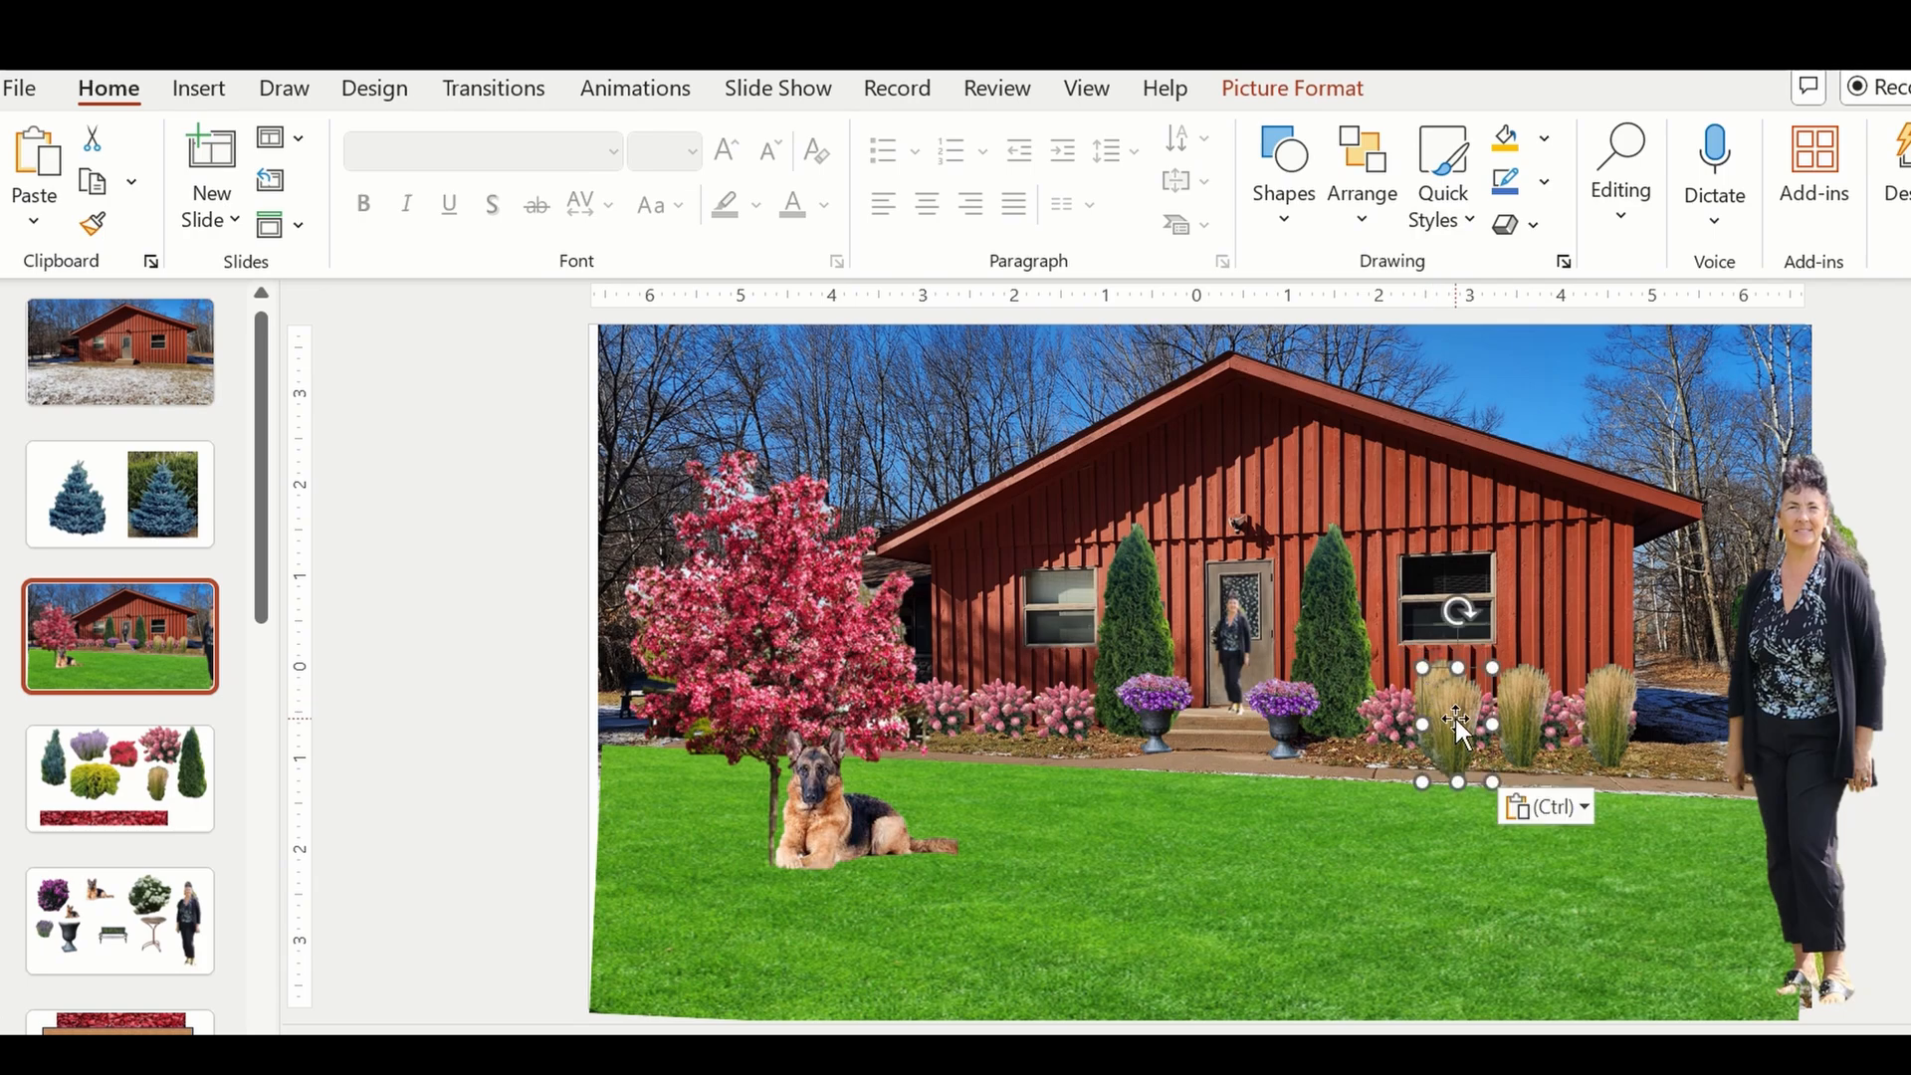
pyautogui.moveTo(1443, 709); pyautogui.dragTo(967, 686)
pyautogui.hotkey('ctrl', 'v')
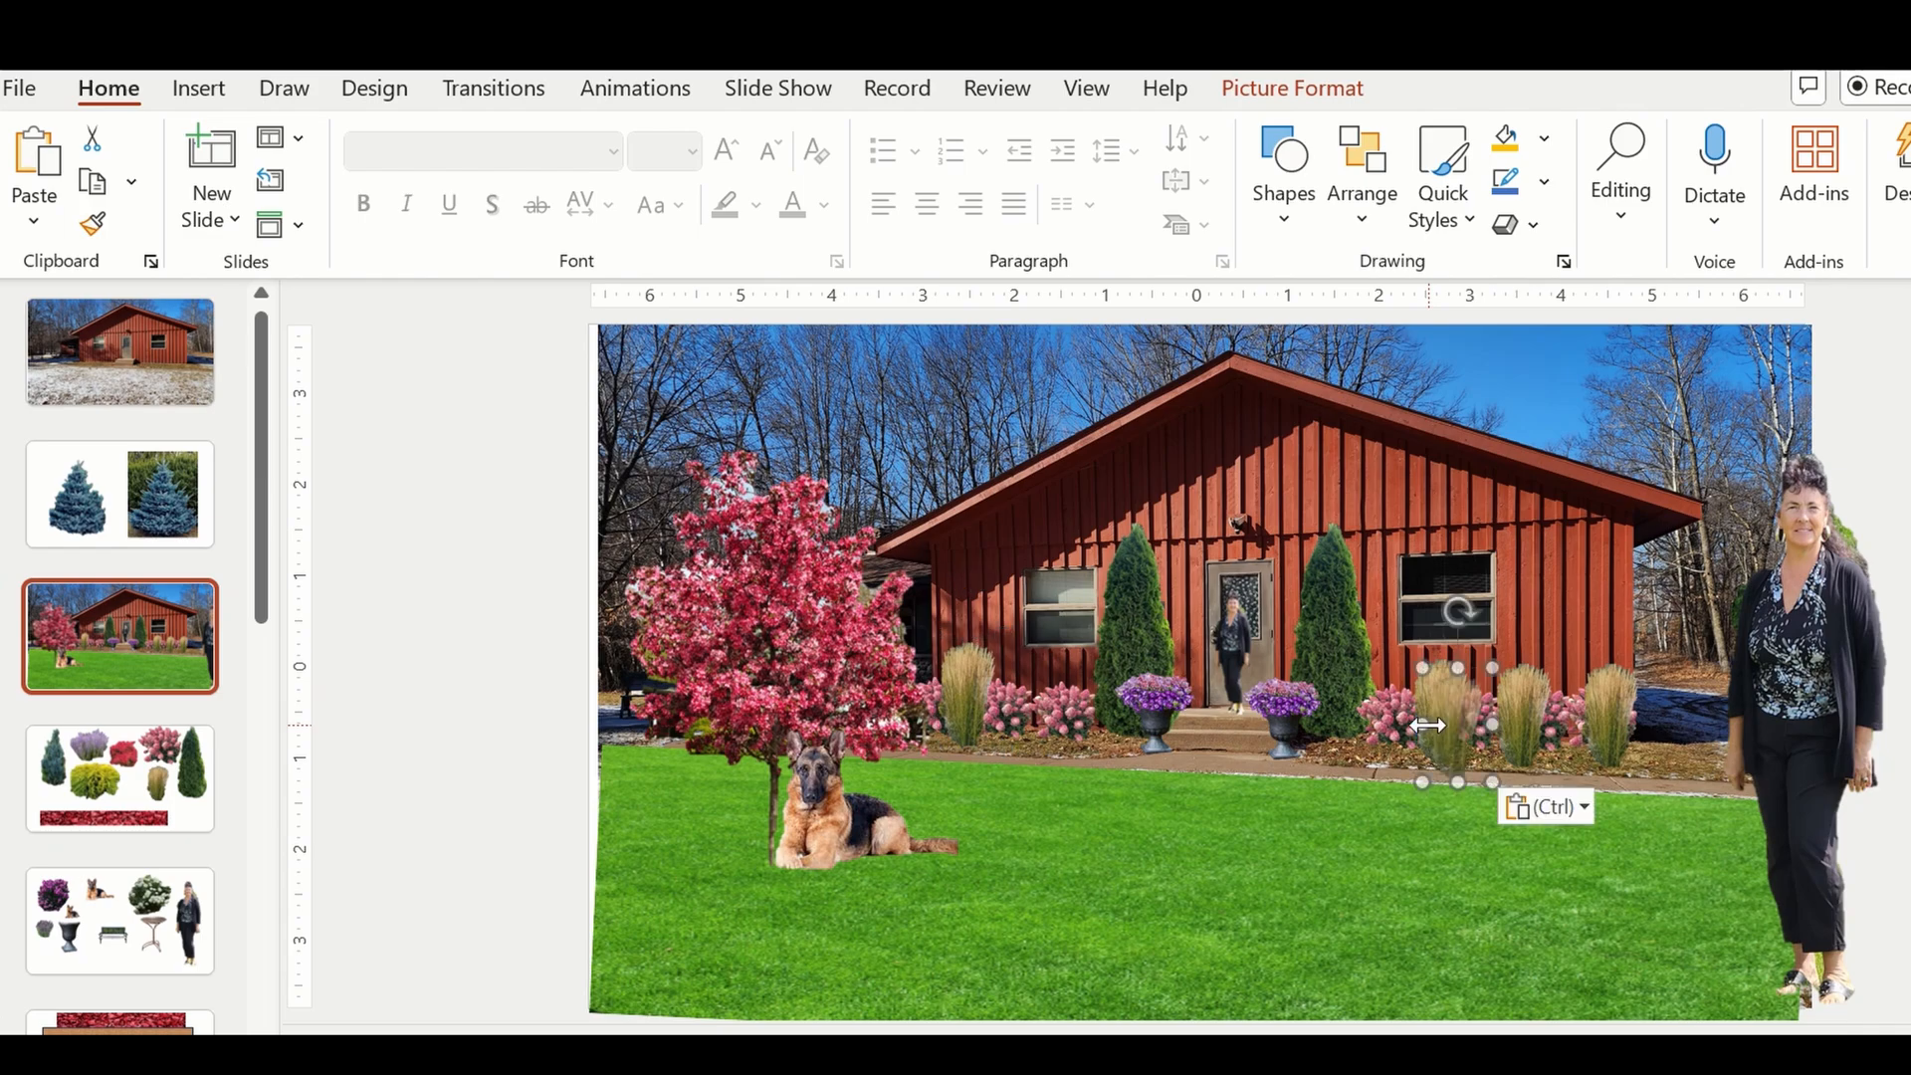
pyautogui.moveTo(1465, 715); pyautogui.dragTo(1043, 691)
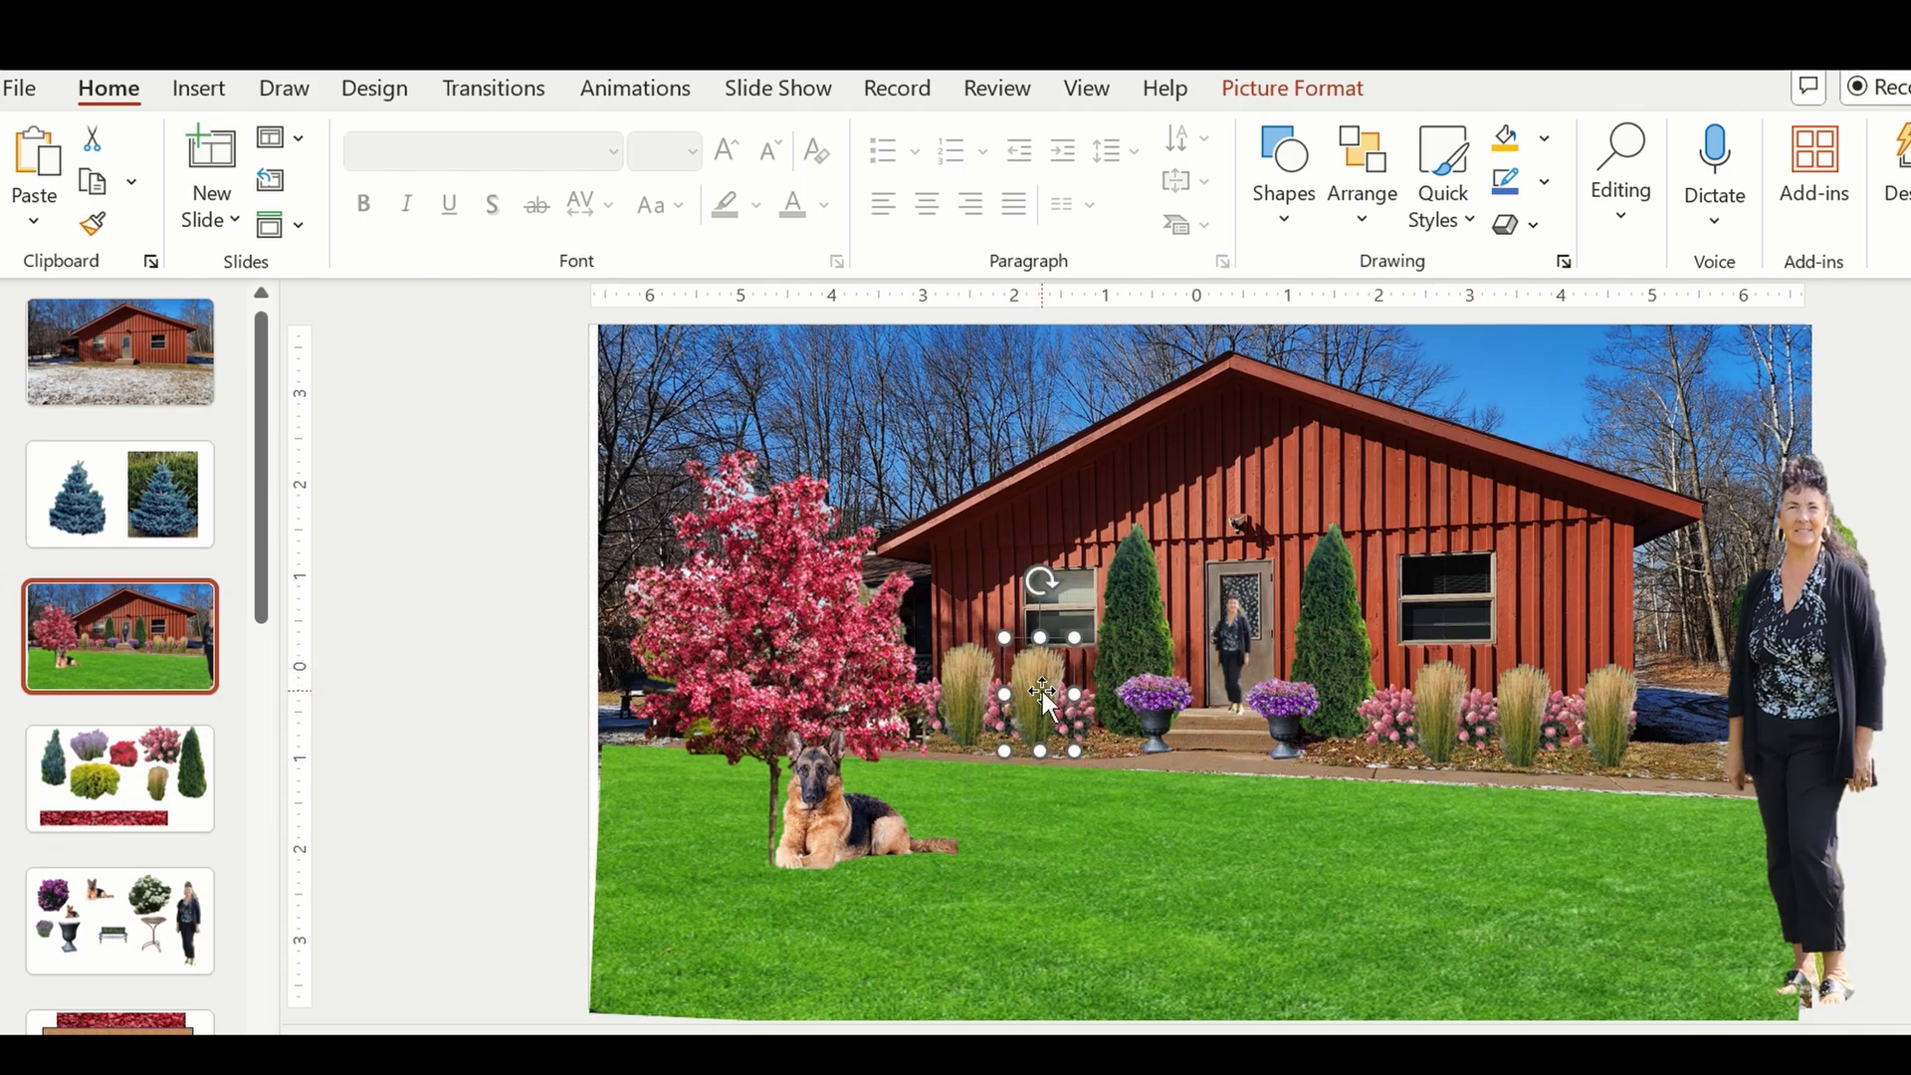
# Move the flowering tree off the photo's left side and add a third ornamental grass at the left bed's outer end.
pyautogui.moveTo(814, 619); pyautogui.dragTo(528, 649)
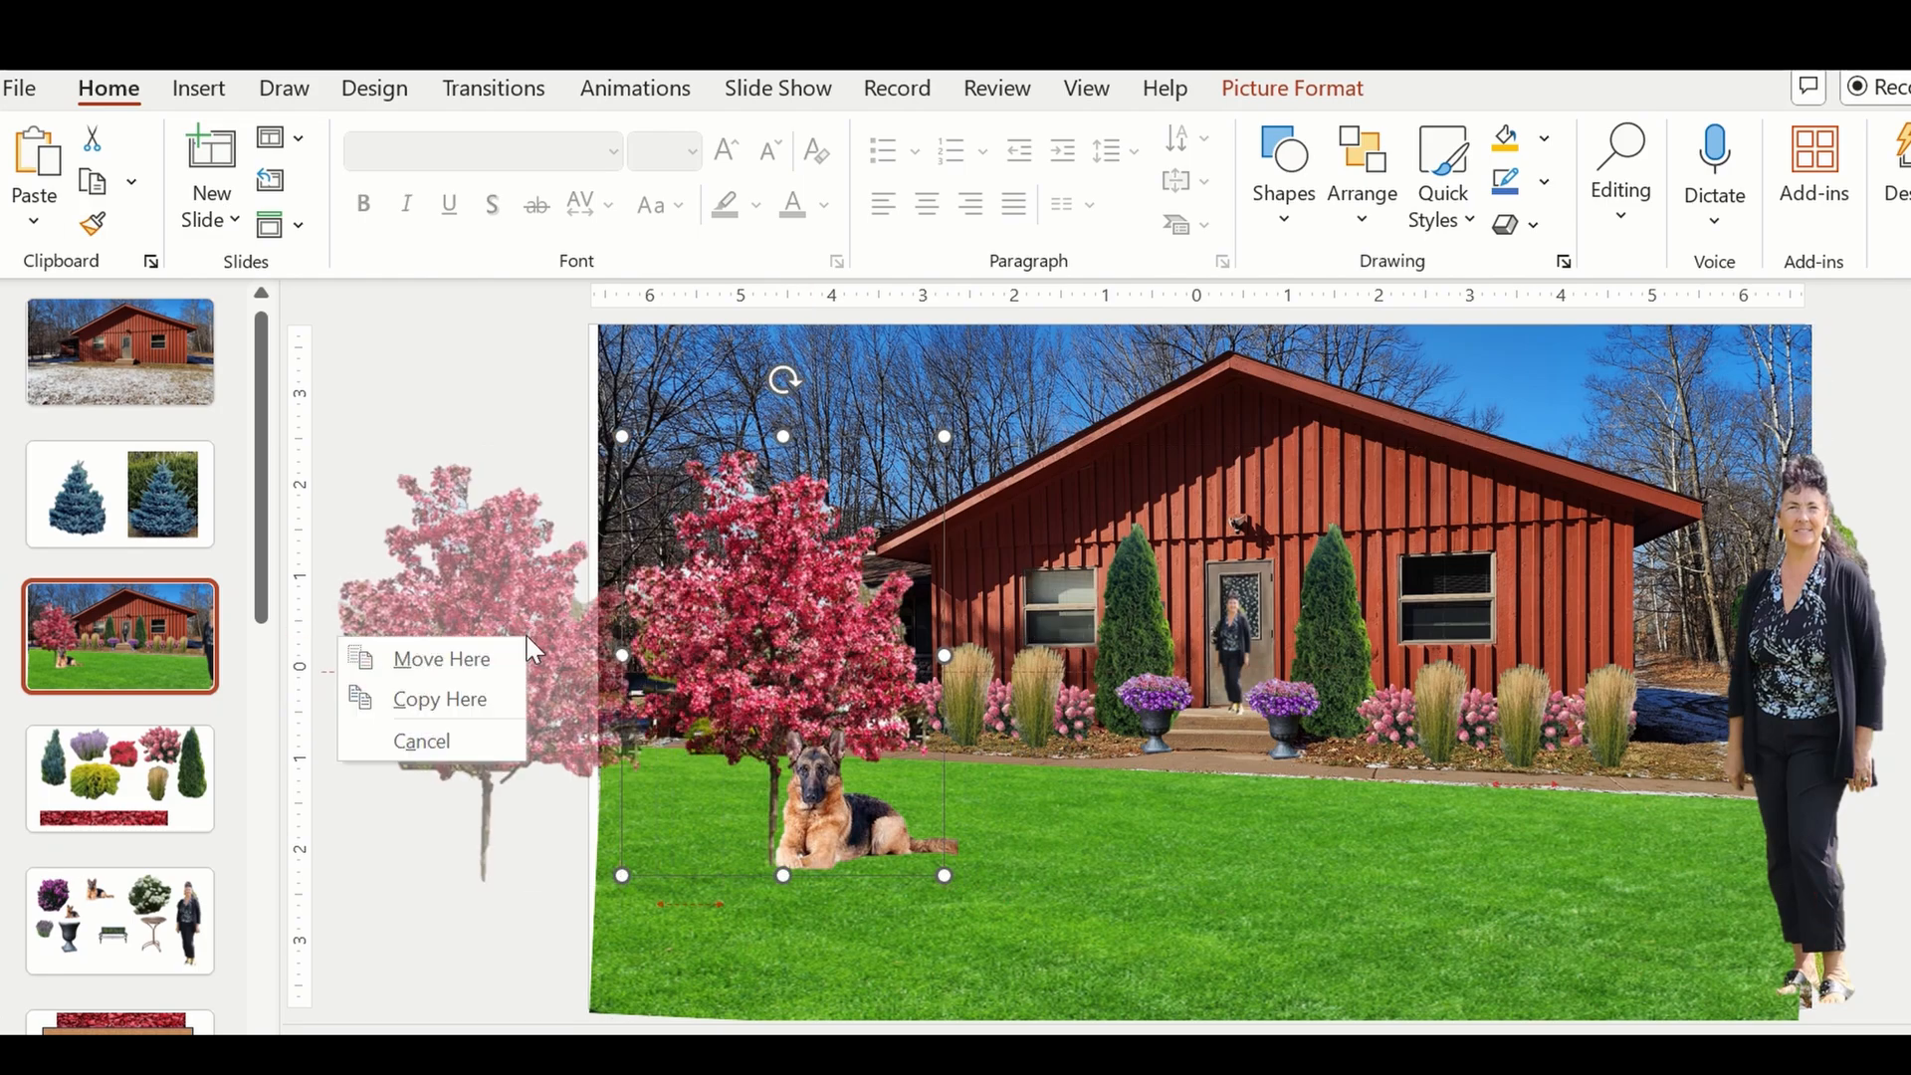
pyautogui.click(478, 659)
pyautogui.click(946, 689)
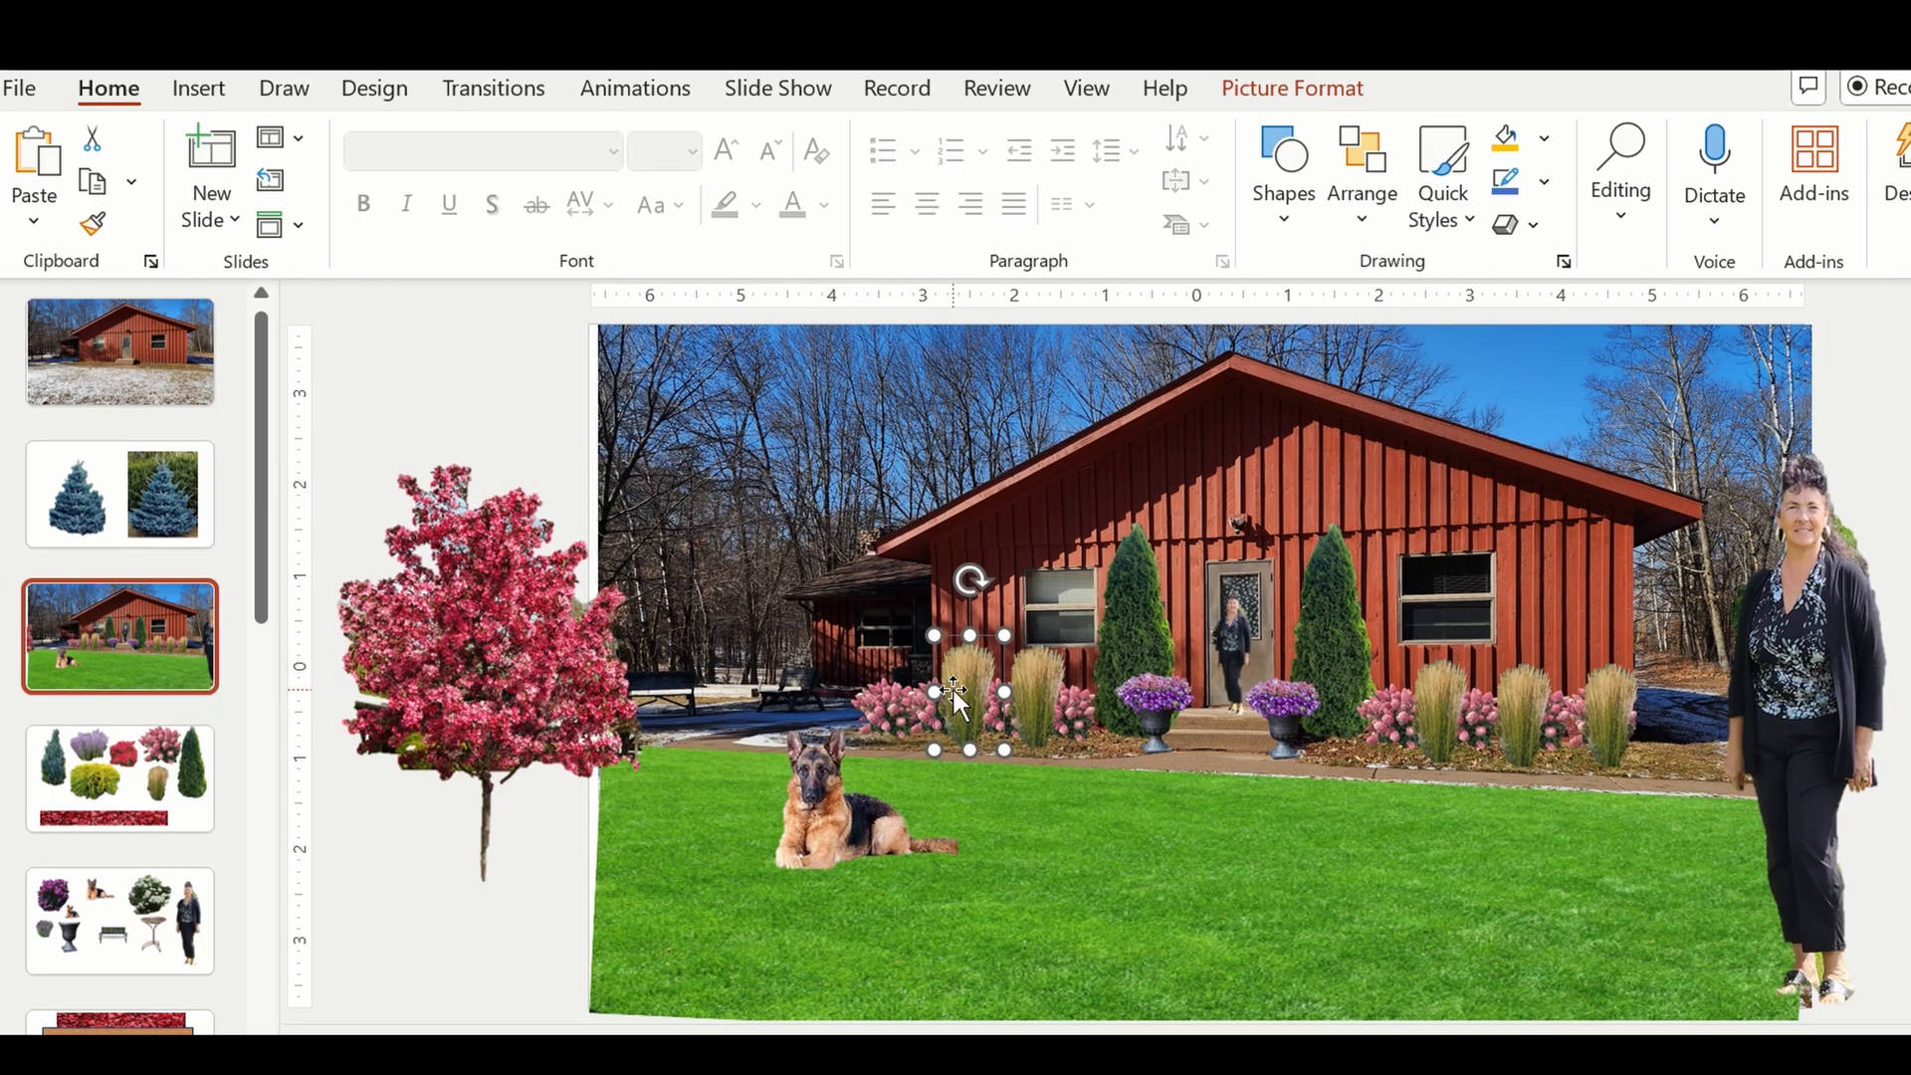
pyautogui.hotkey('ctrl', 'v')
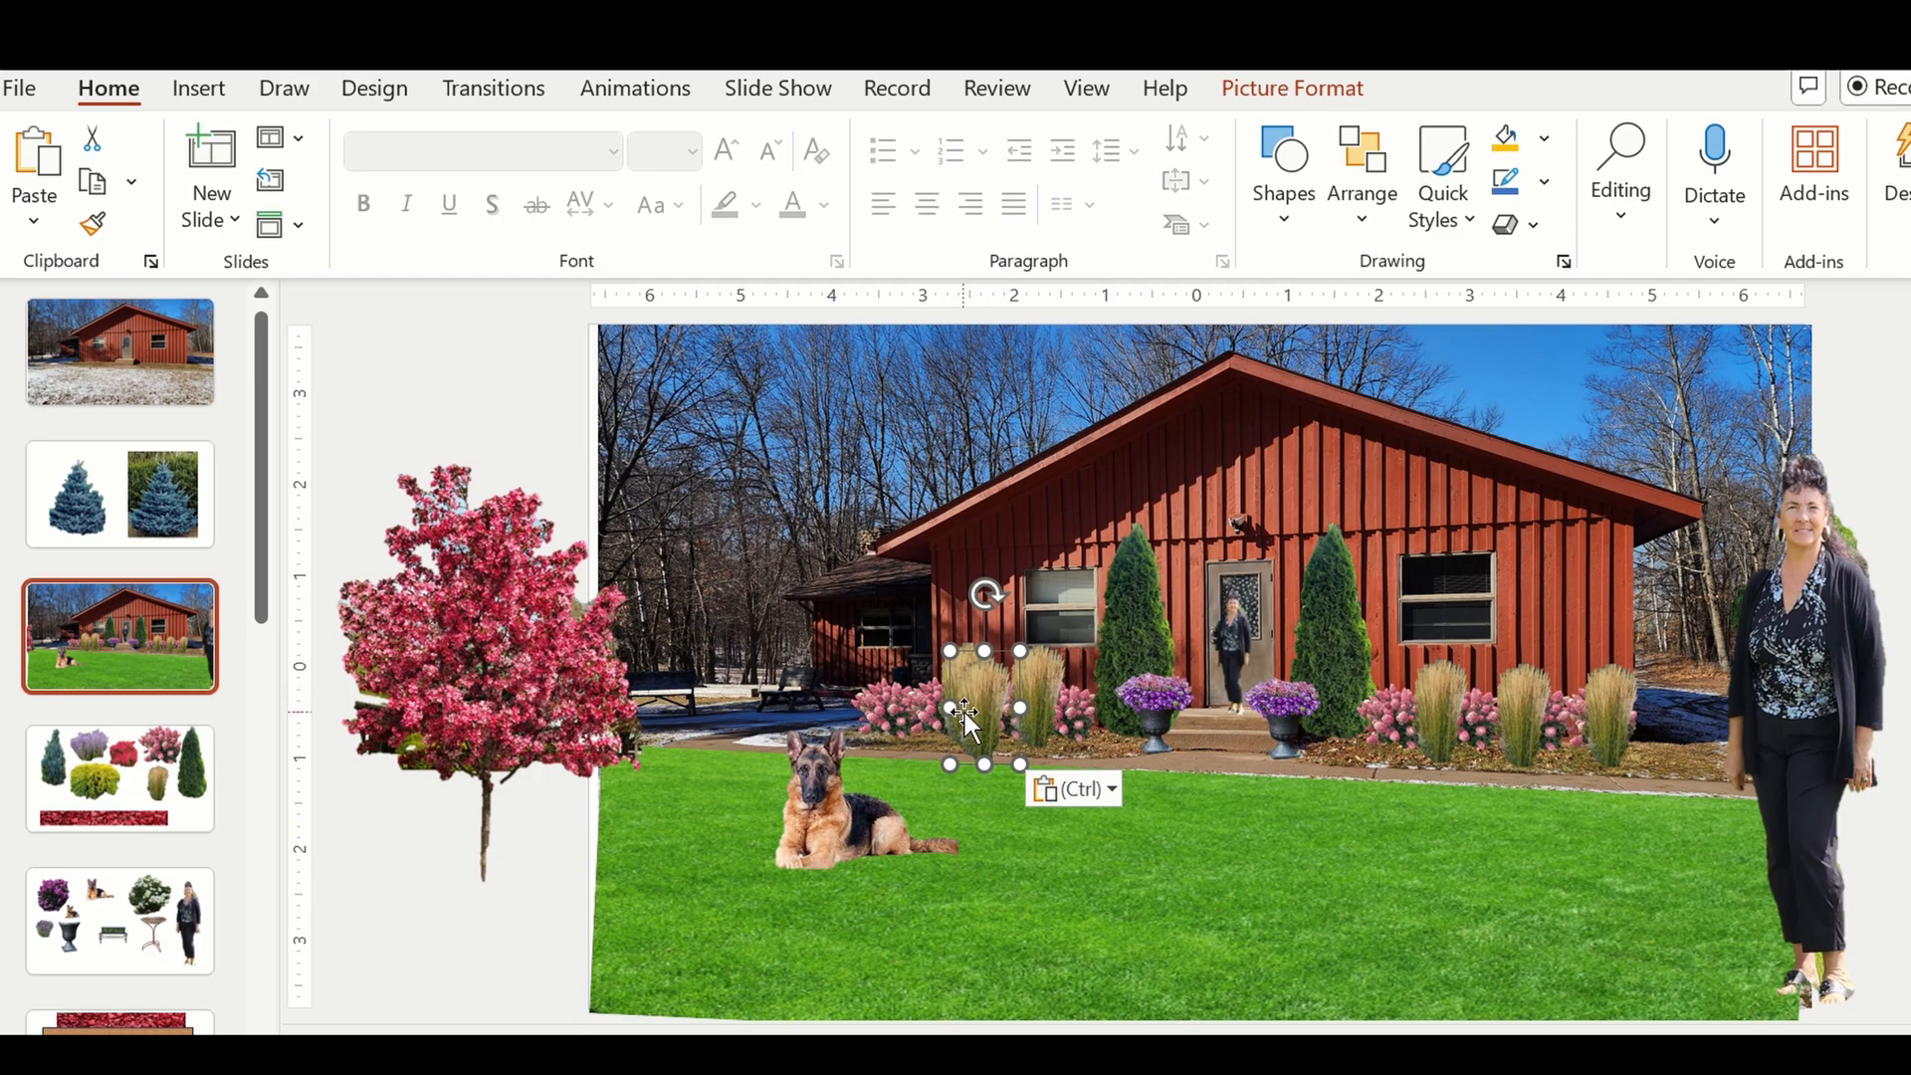
pyautogui.moveTo(964, 713); pyautogui.dragTo(861, 697)
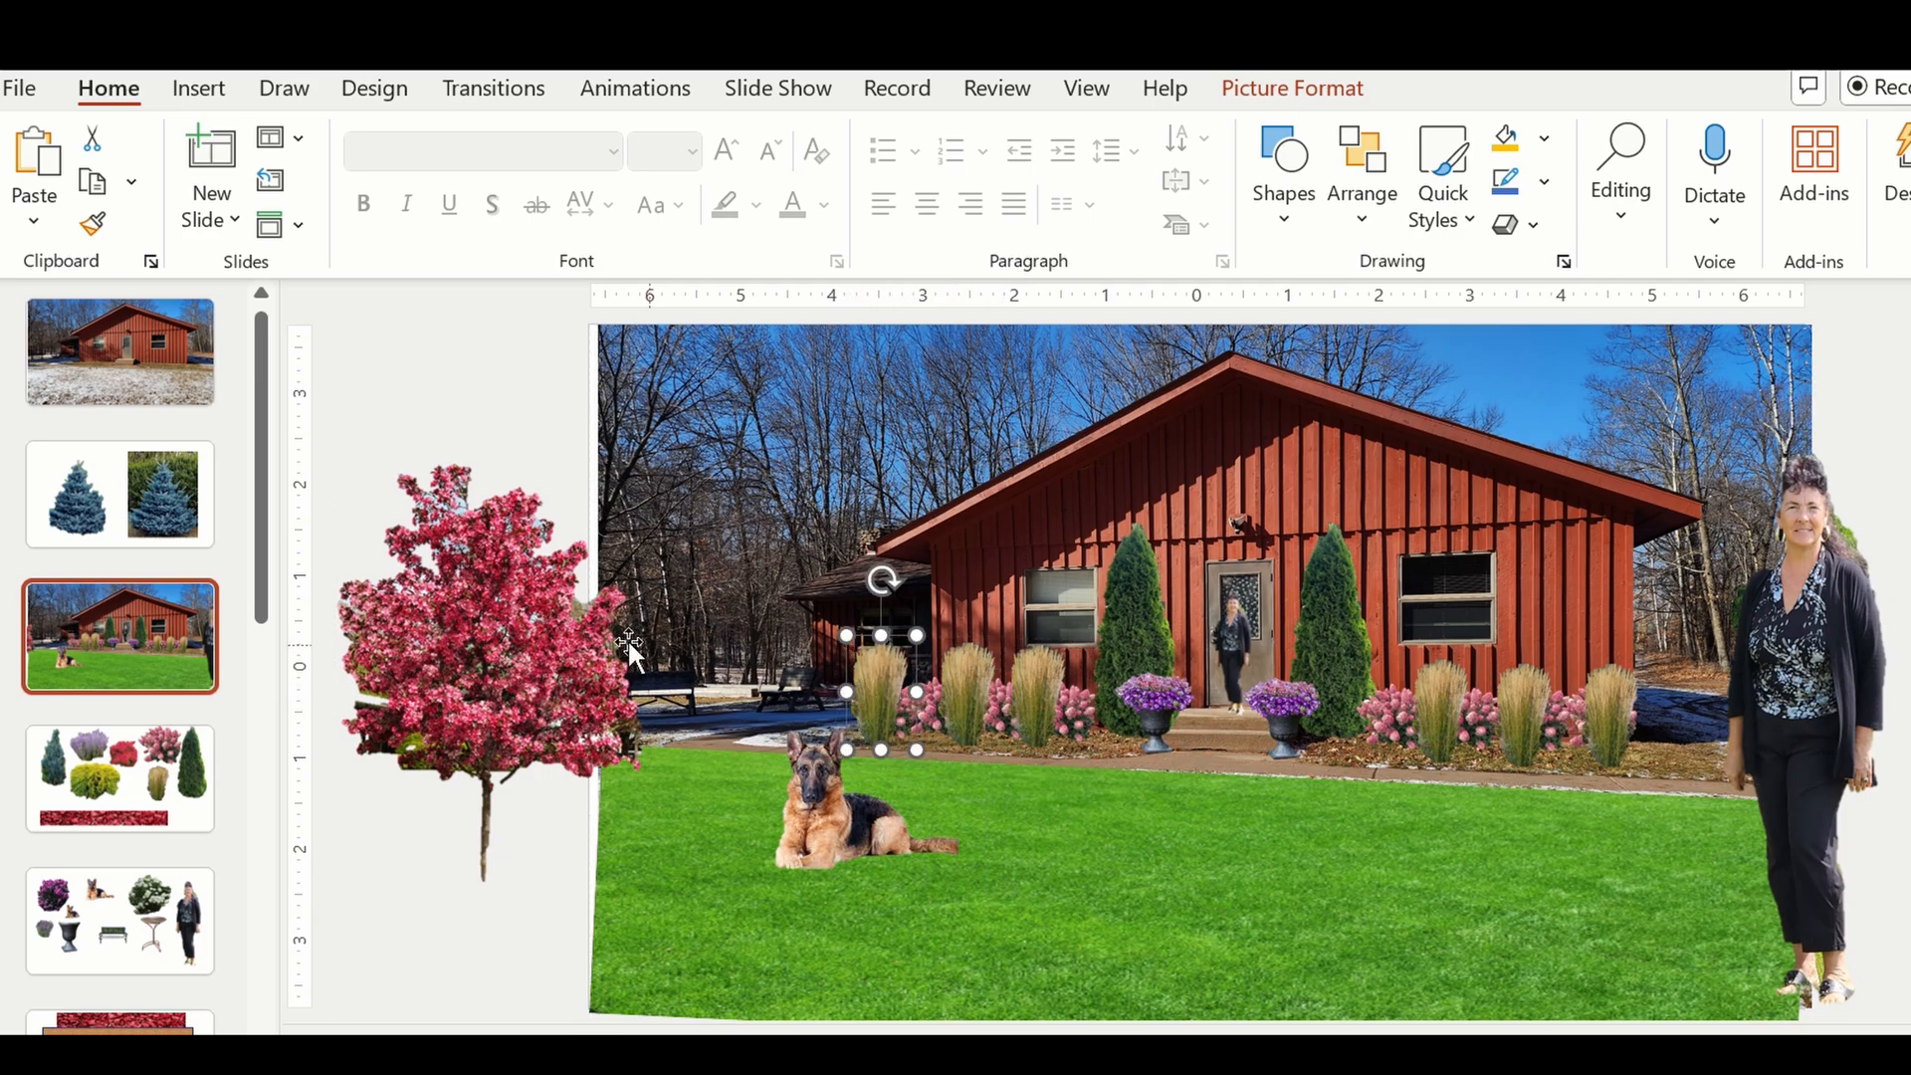
# Return the flowering tree to the left lawn, bring it to the front, and reposition the German shepherd beside its trunk.
pyautogui.moveTo(541, 631); pyautogui.dragTo(811, 652)
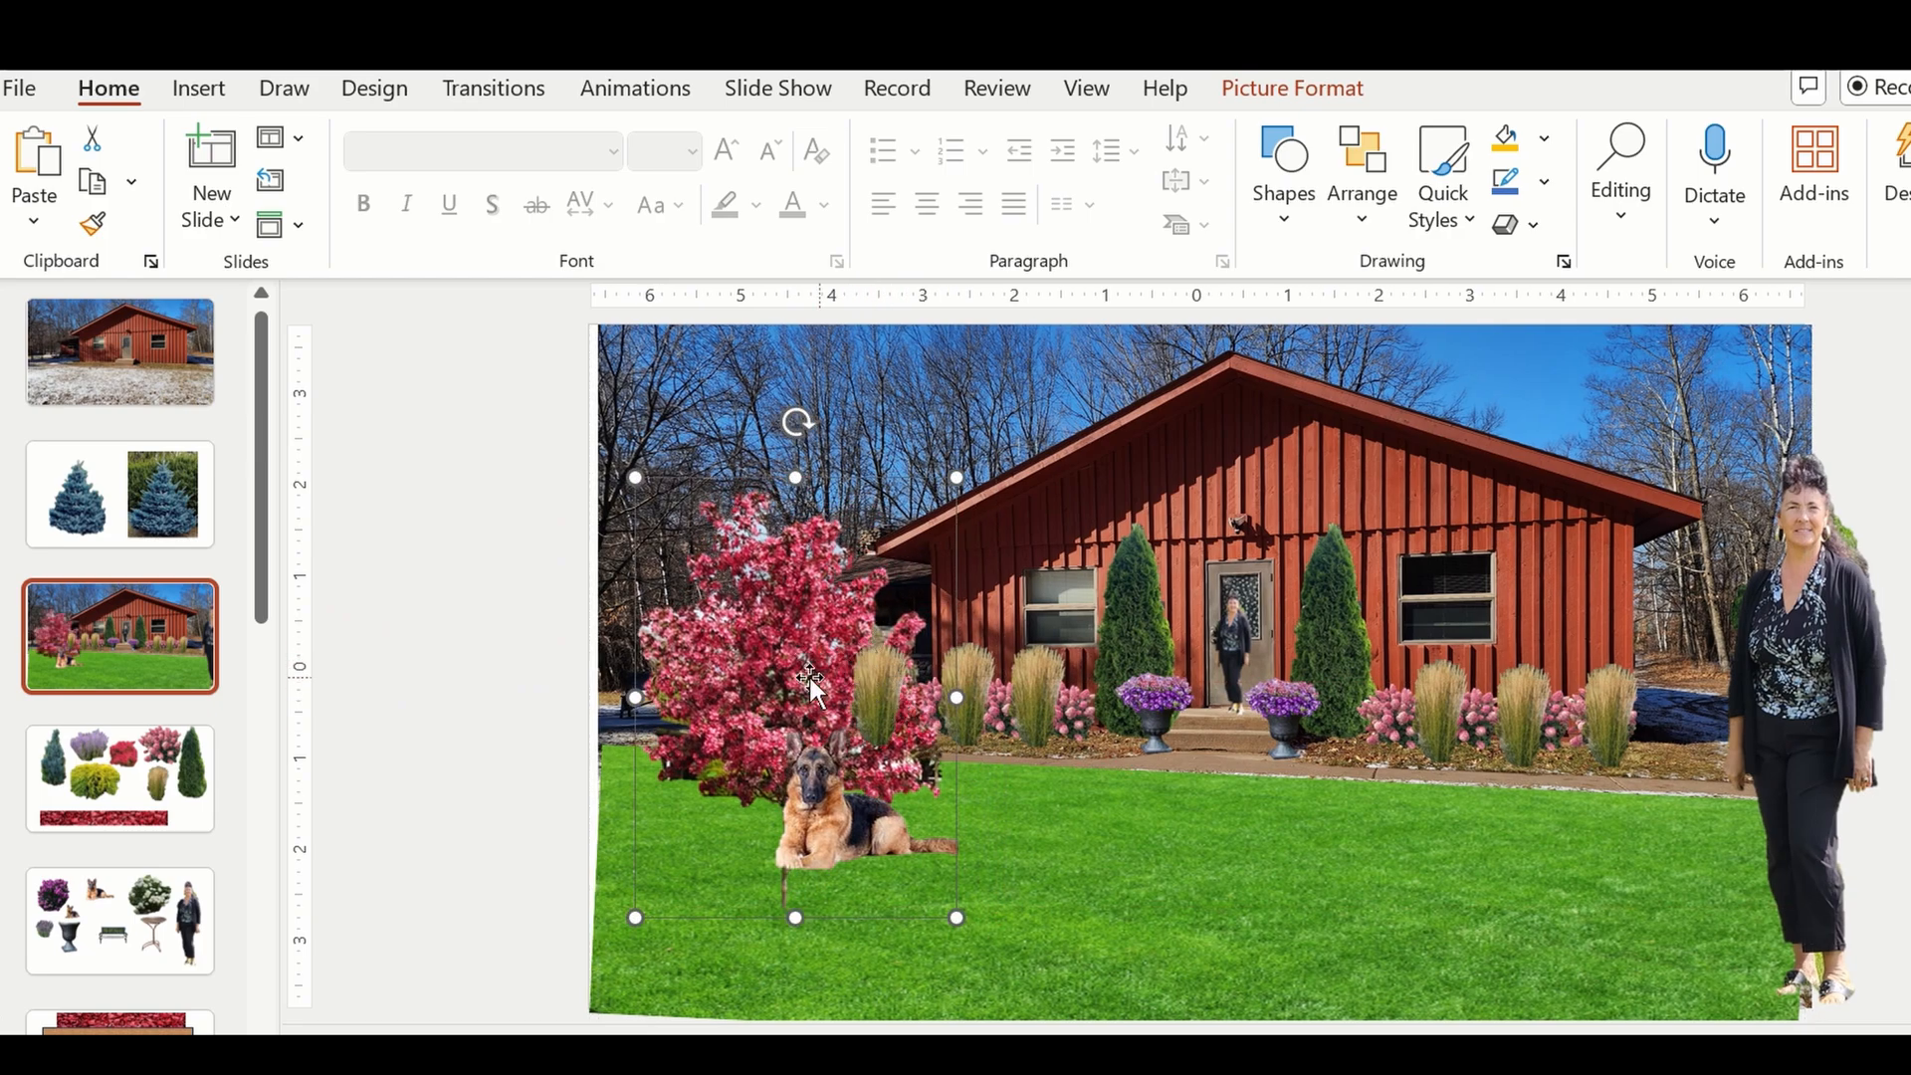
pyautogui.moveTo(819, 786); pyautogui.dragTo(1215, 808)
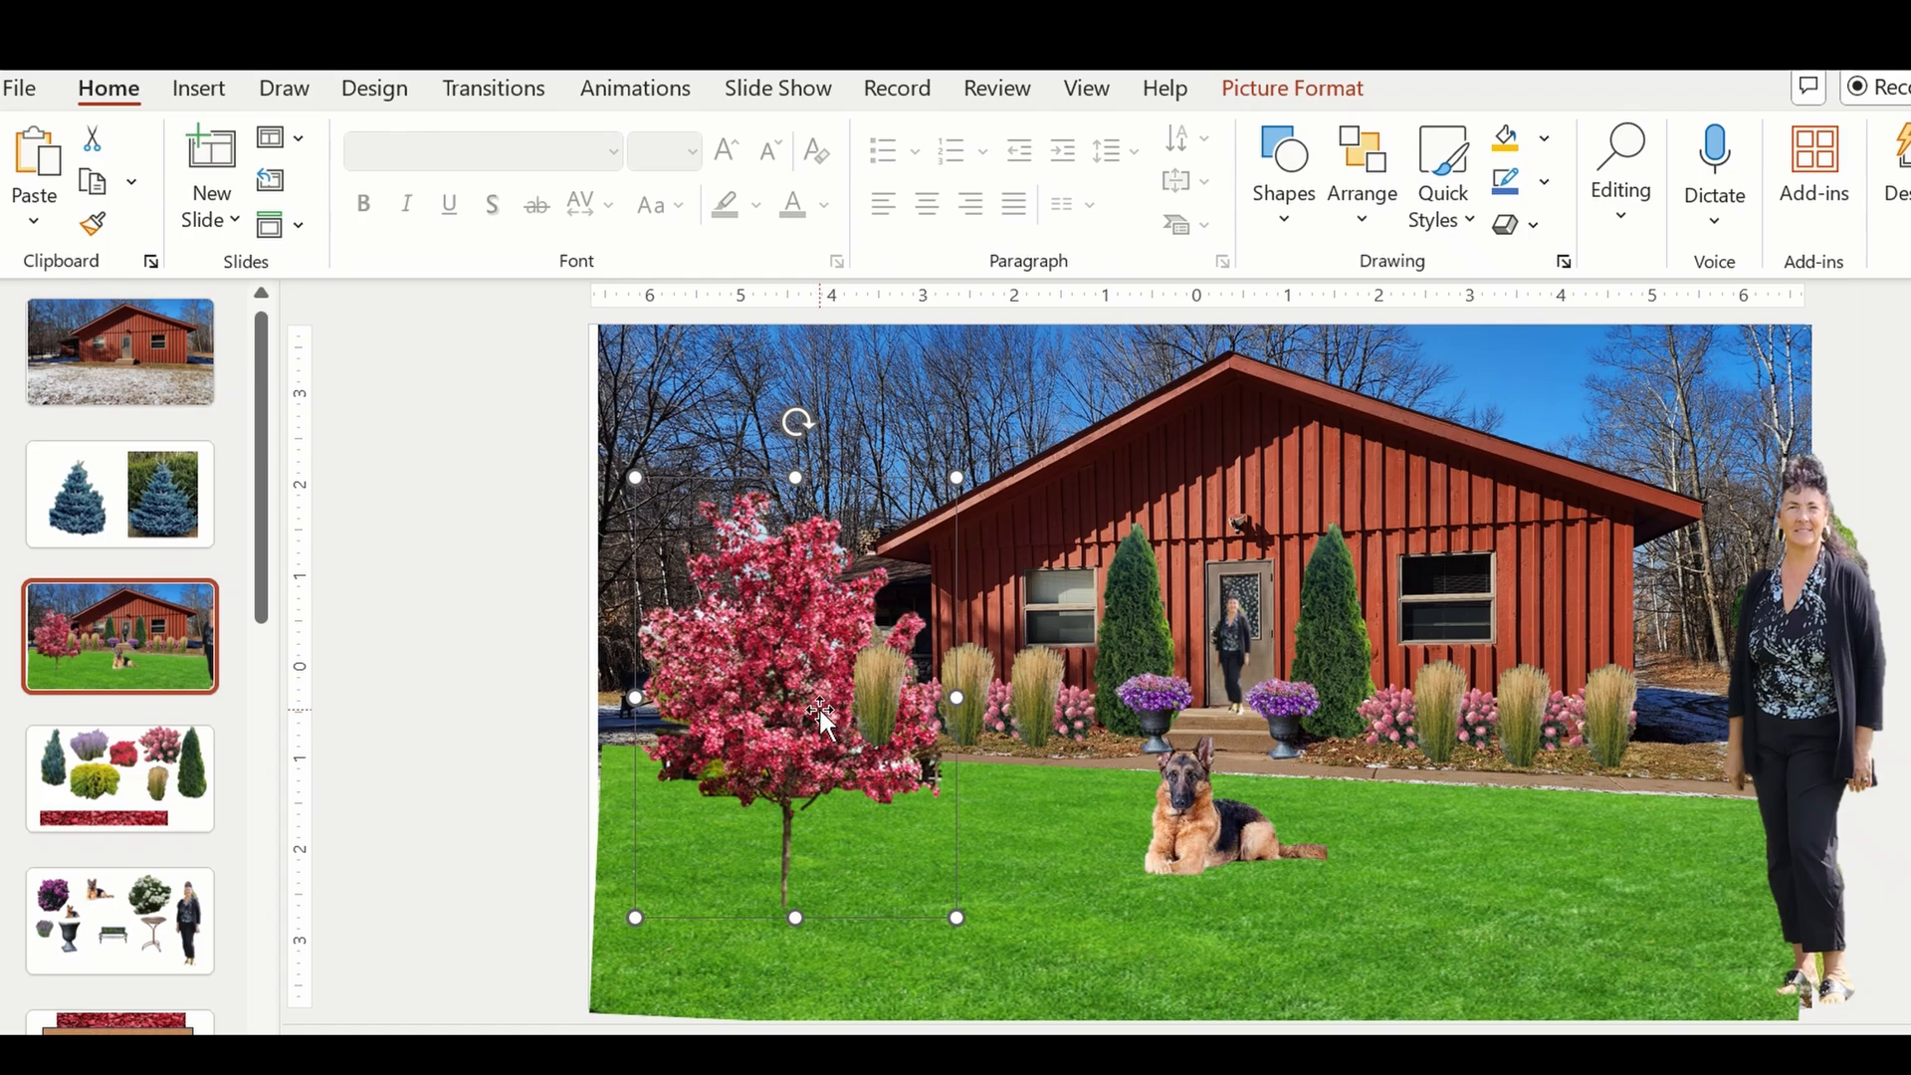
pyautogui.rightClick(821, 709)
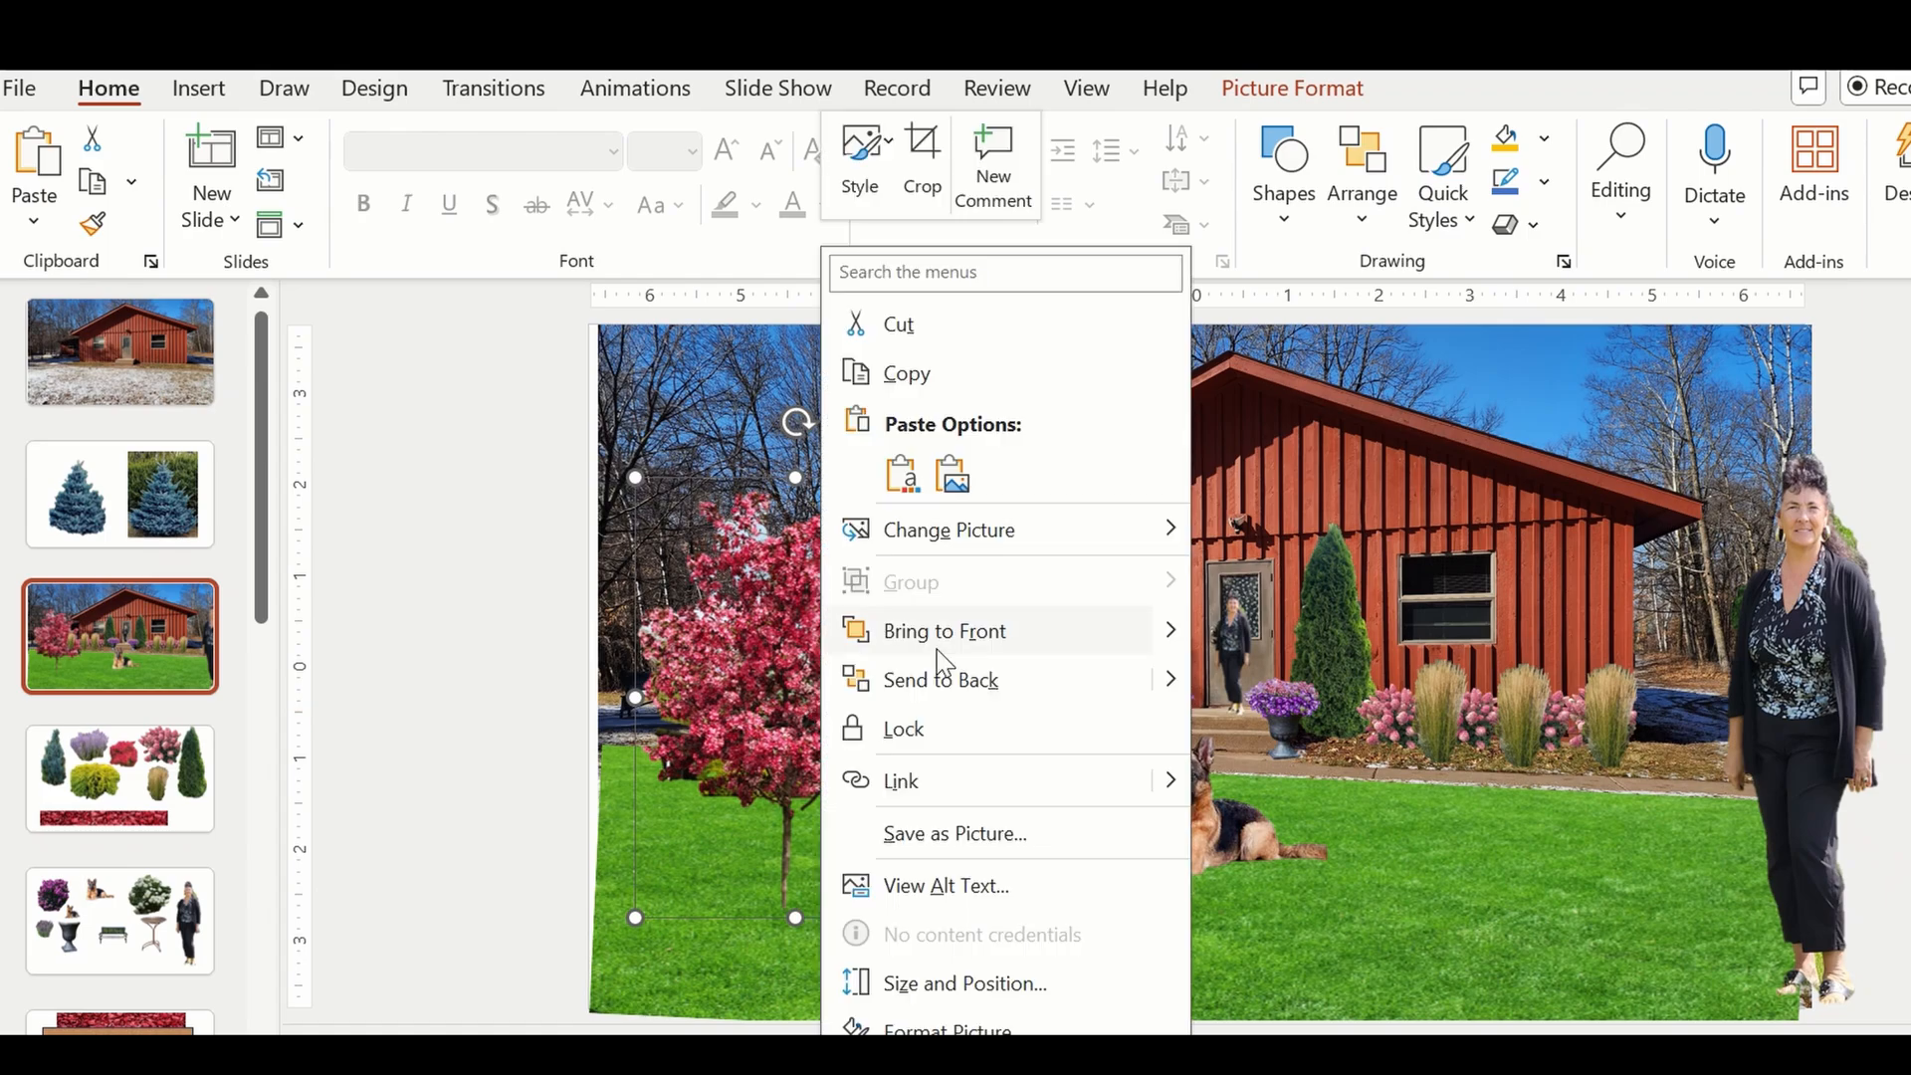
pyautogui.click(979, 645)
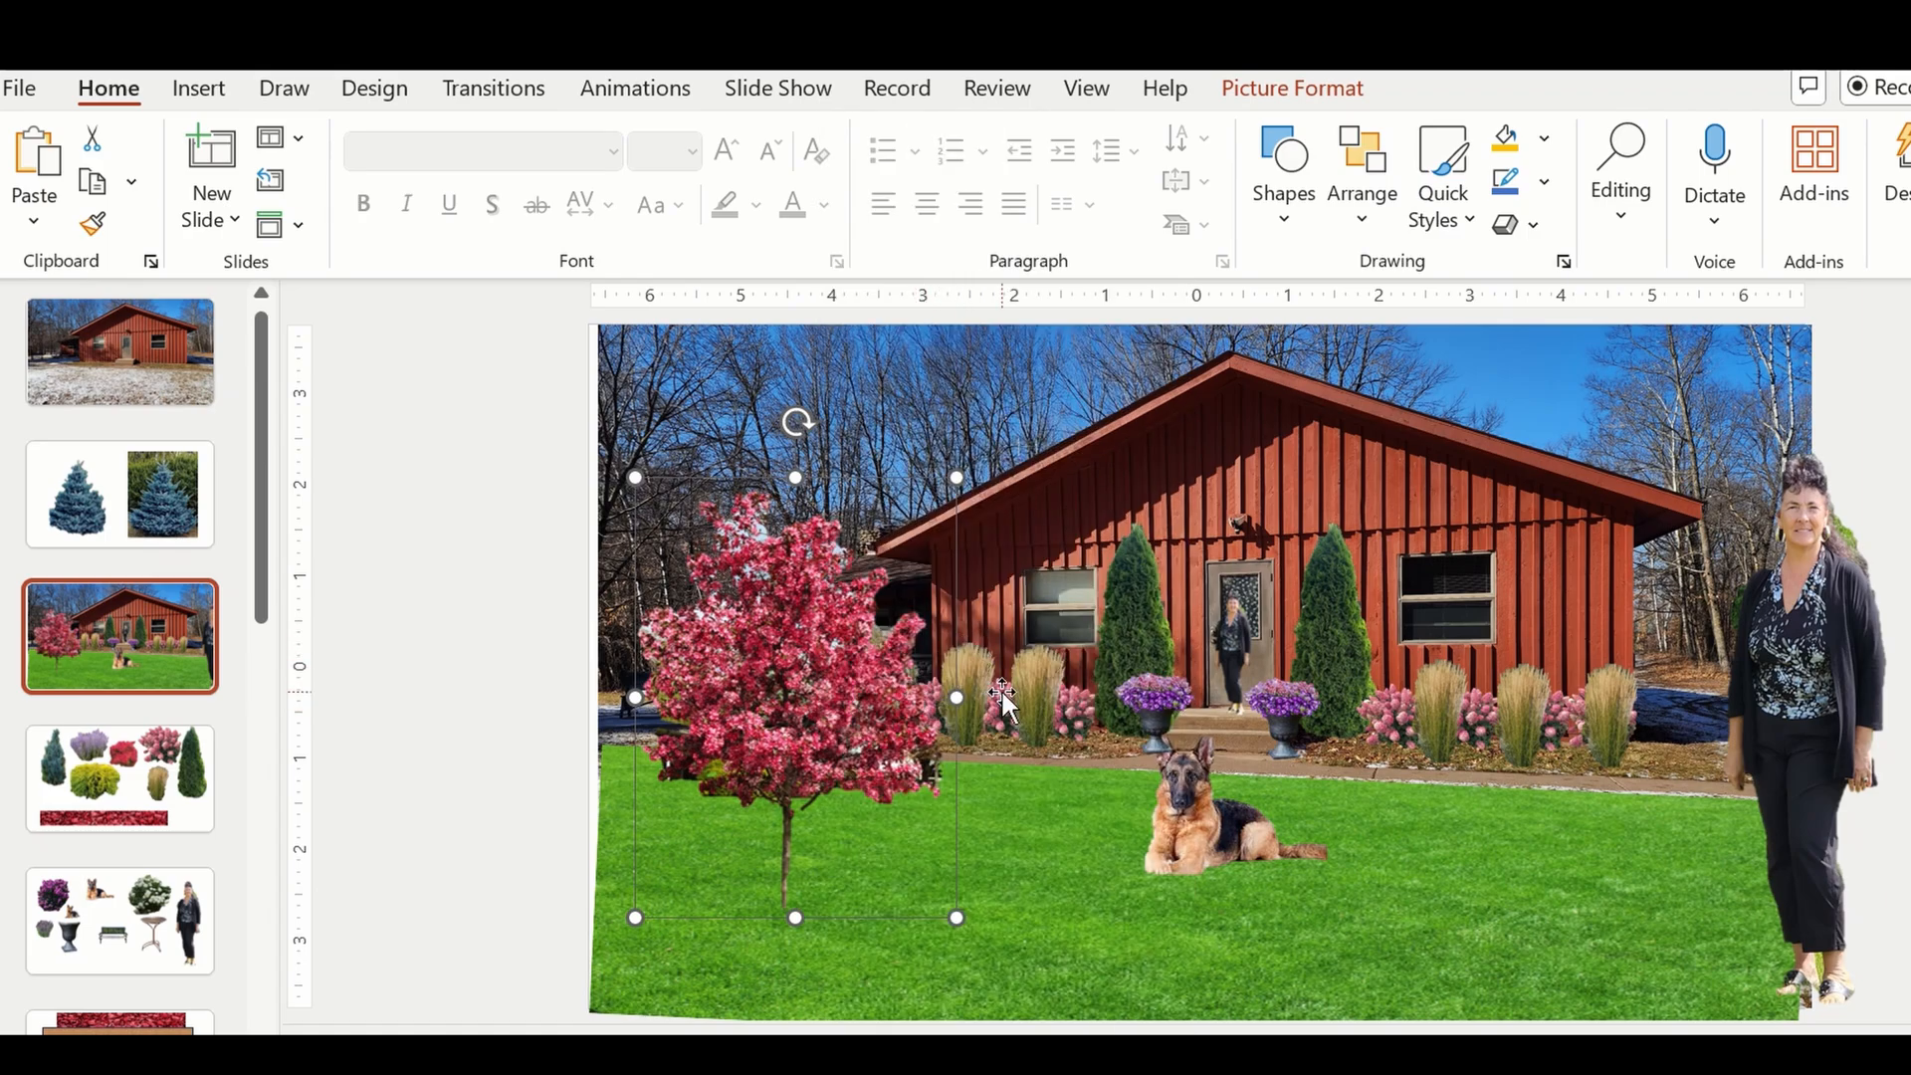
pyautogui.moveTo(898, 707)
pyautogui.mouseDown()
pyautogui.moveTo(754, 734)
pyautogui.moveTo(872, 709)
pyautogui.mouseUp()
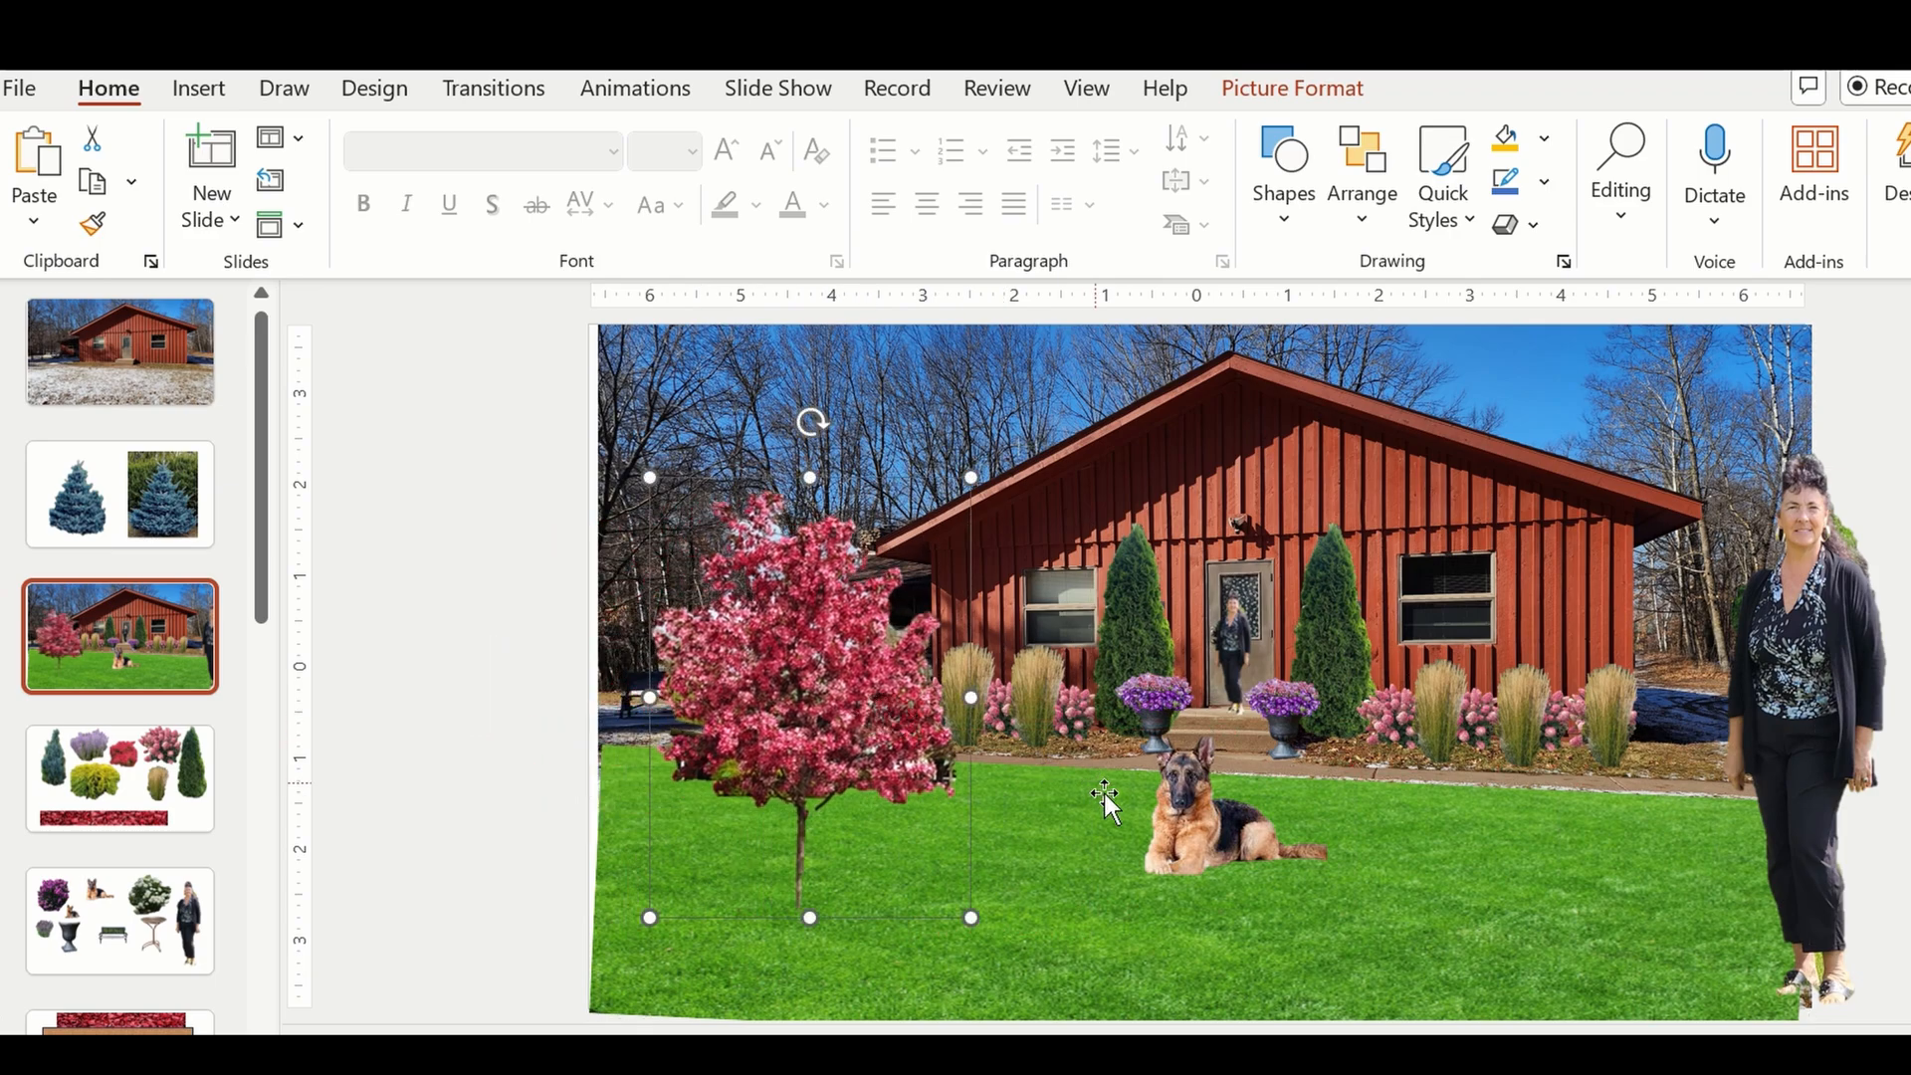
pyautogui.moveTo(1199, 821); pyautogui.dragTo(872, 882)
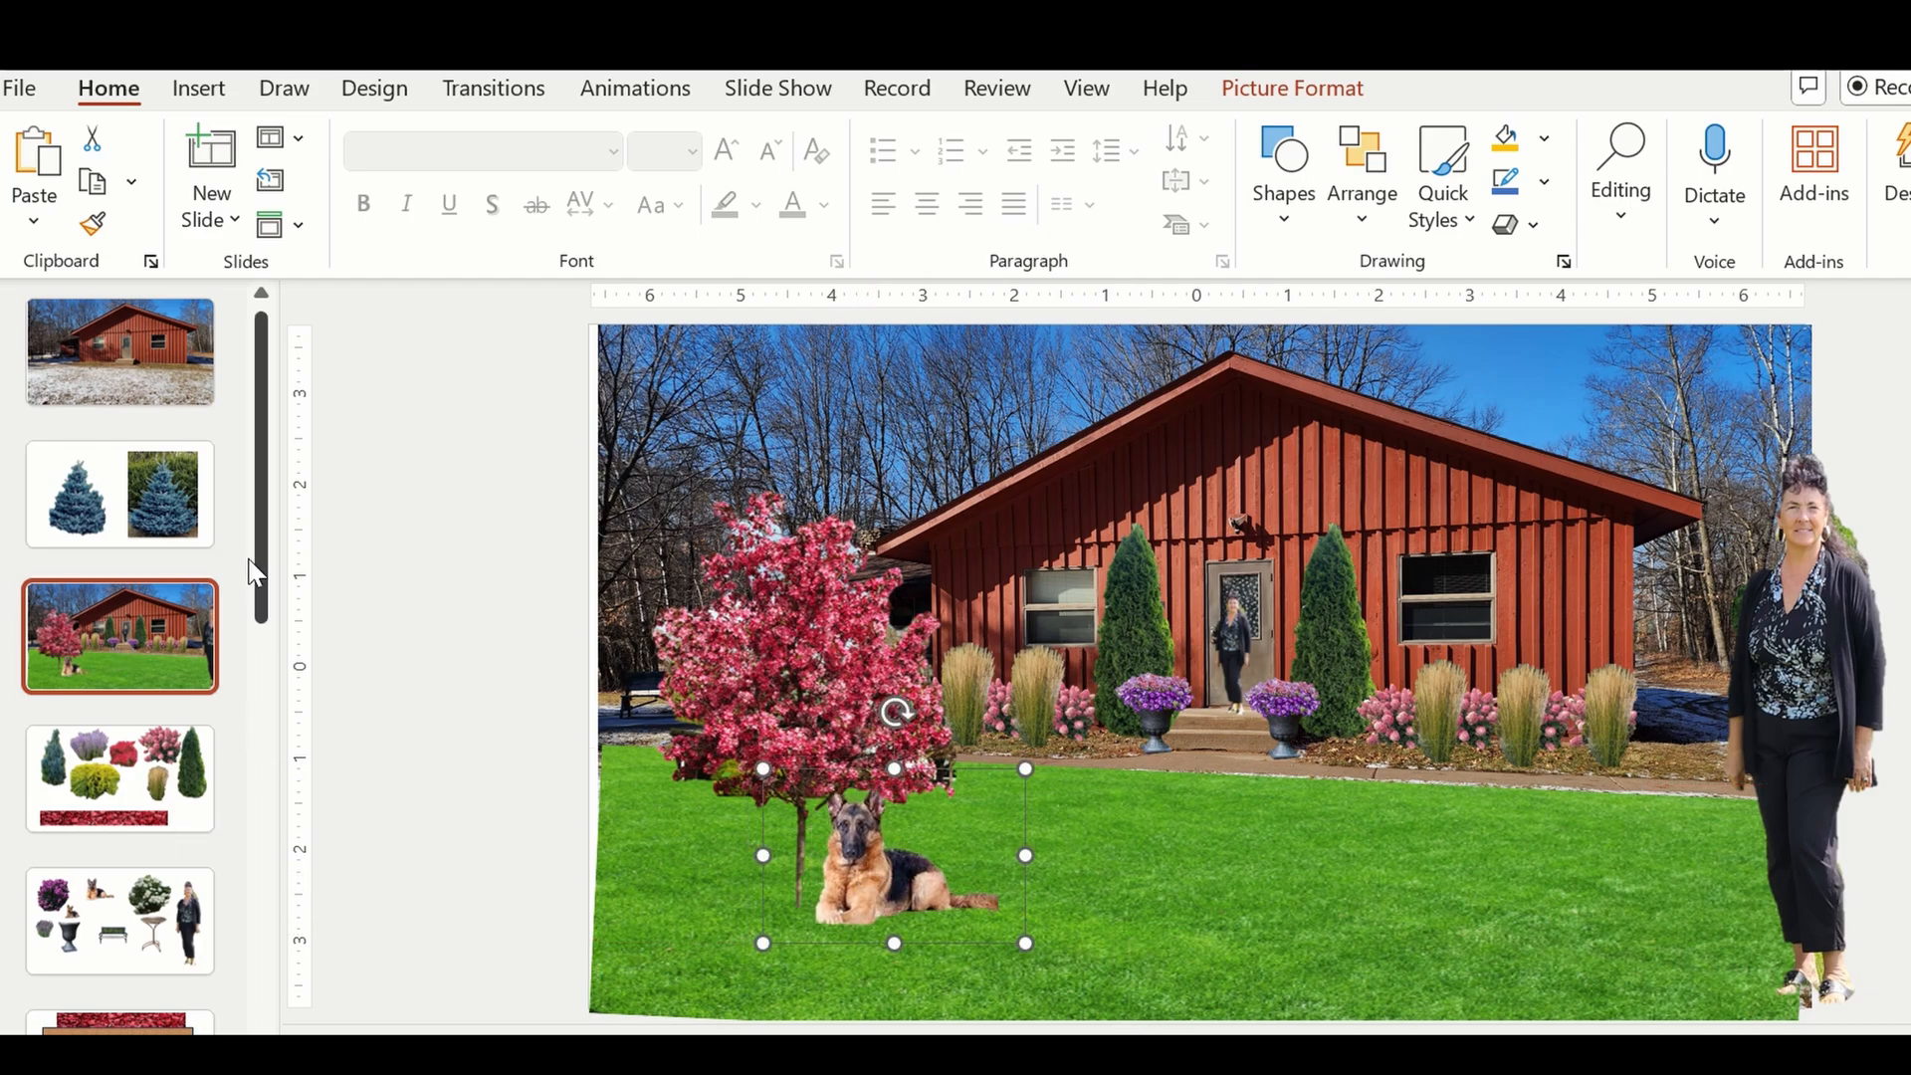
# Copy the garden bench from the slide of cut-outs and paste it onto the house mock-up slide.
pyautogui.click(134, 924)
pyautogui.click(1155, 756)
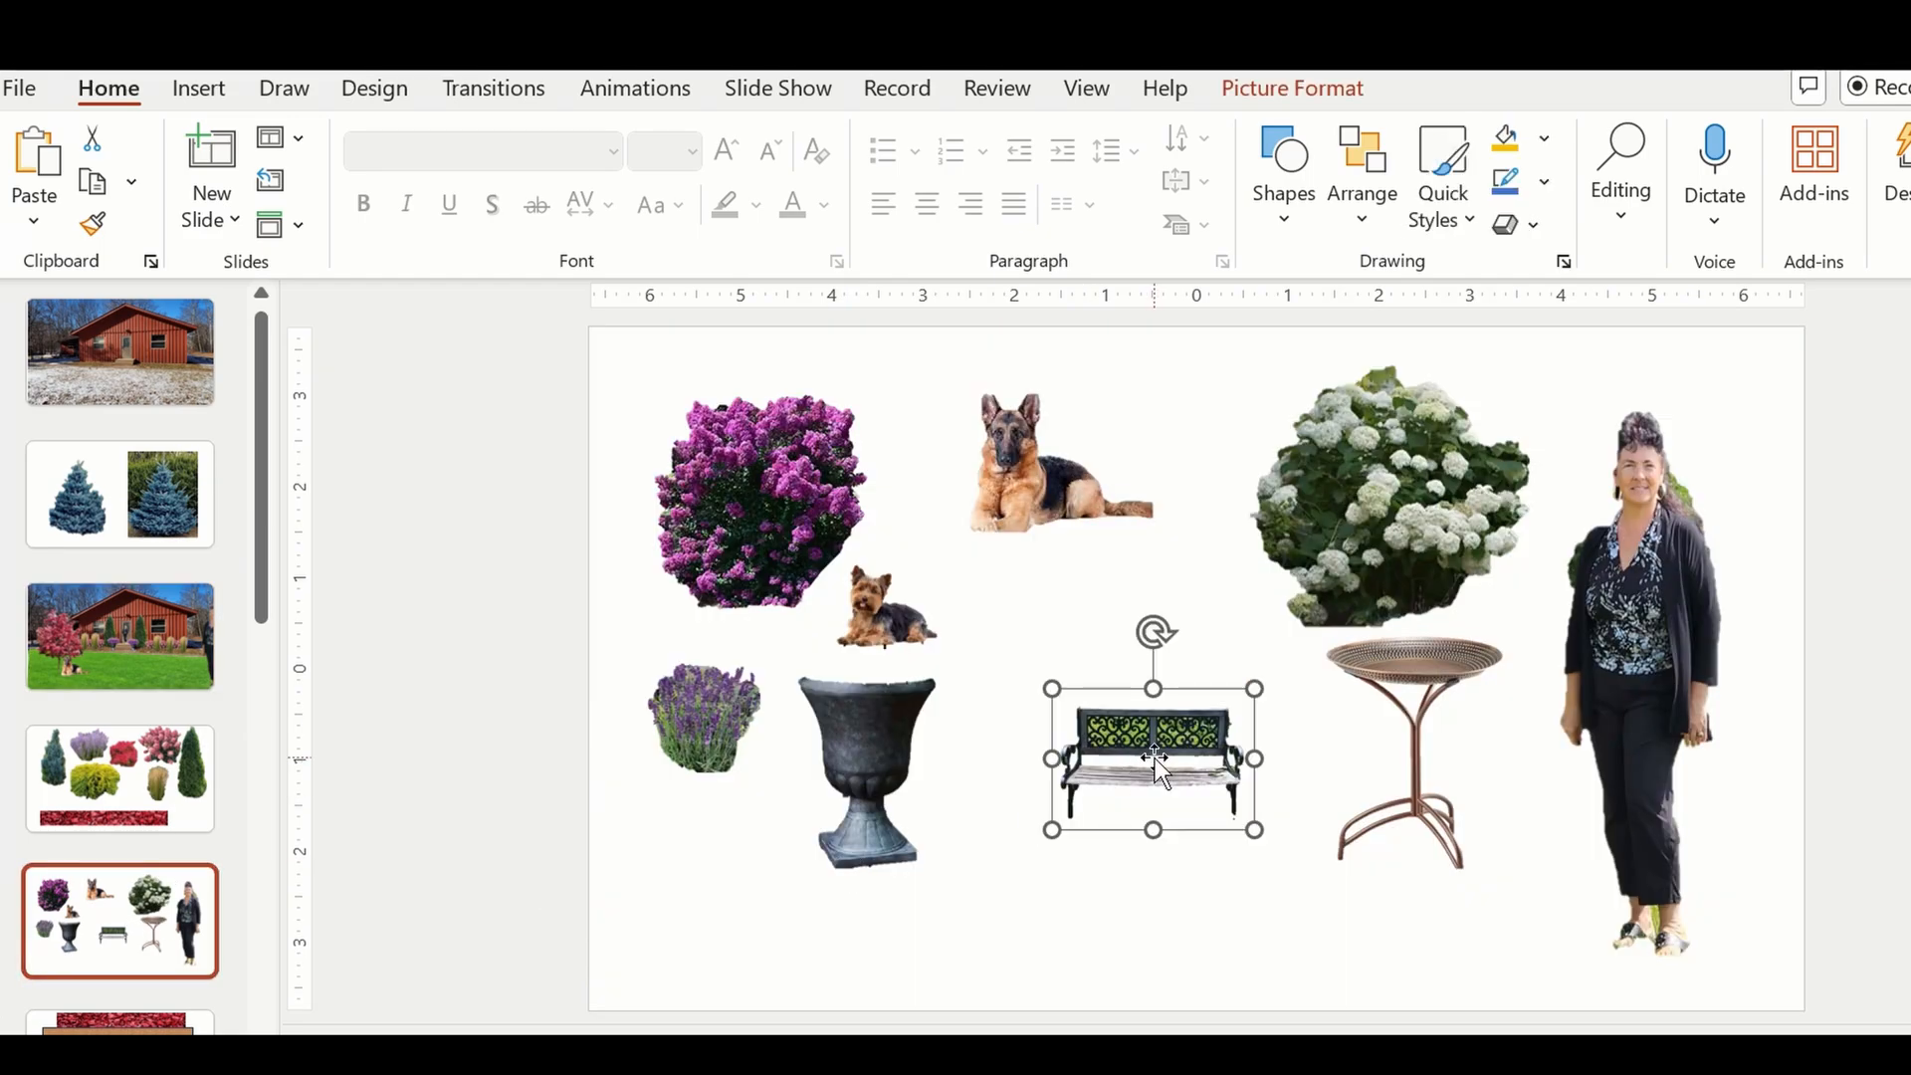
pyautogui.rightClick(1155, 757)
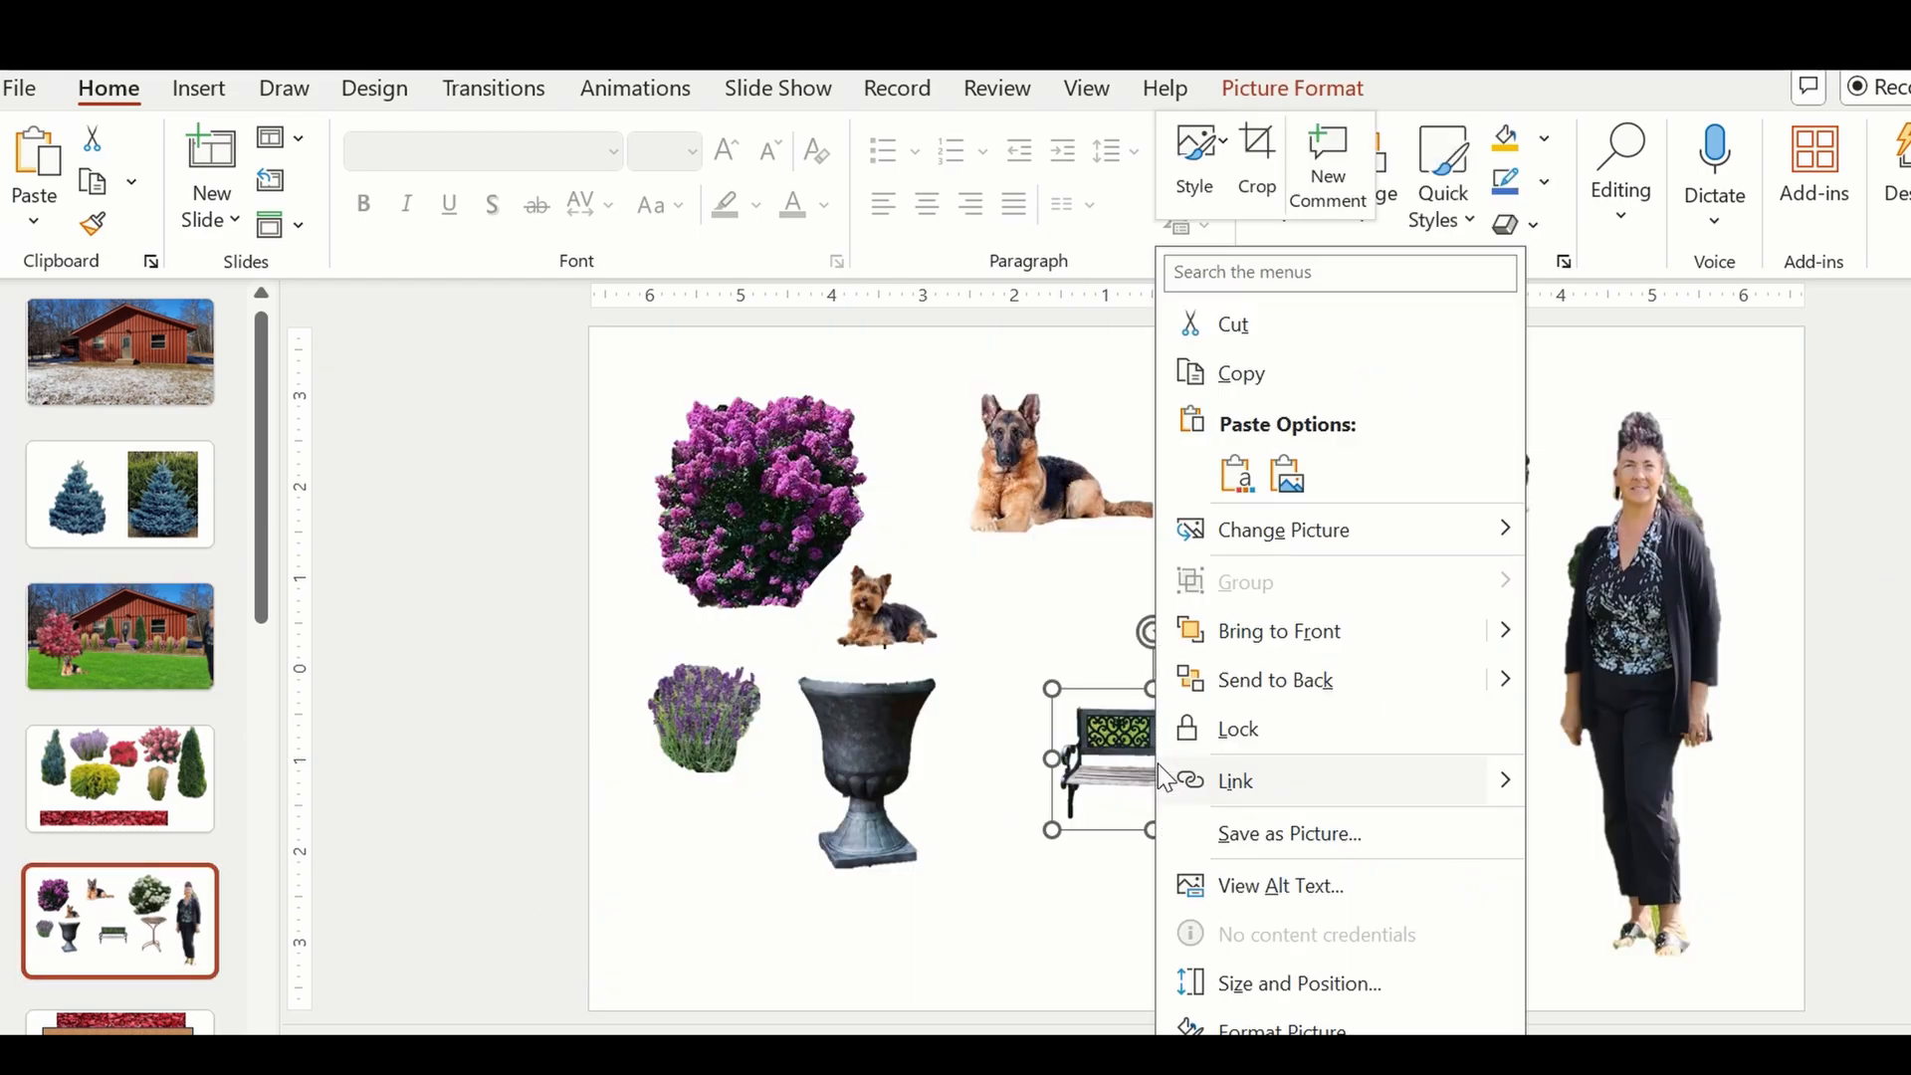
pyautogui.click(1244, 386)
pyautogui.click(123, 649)
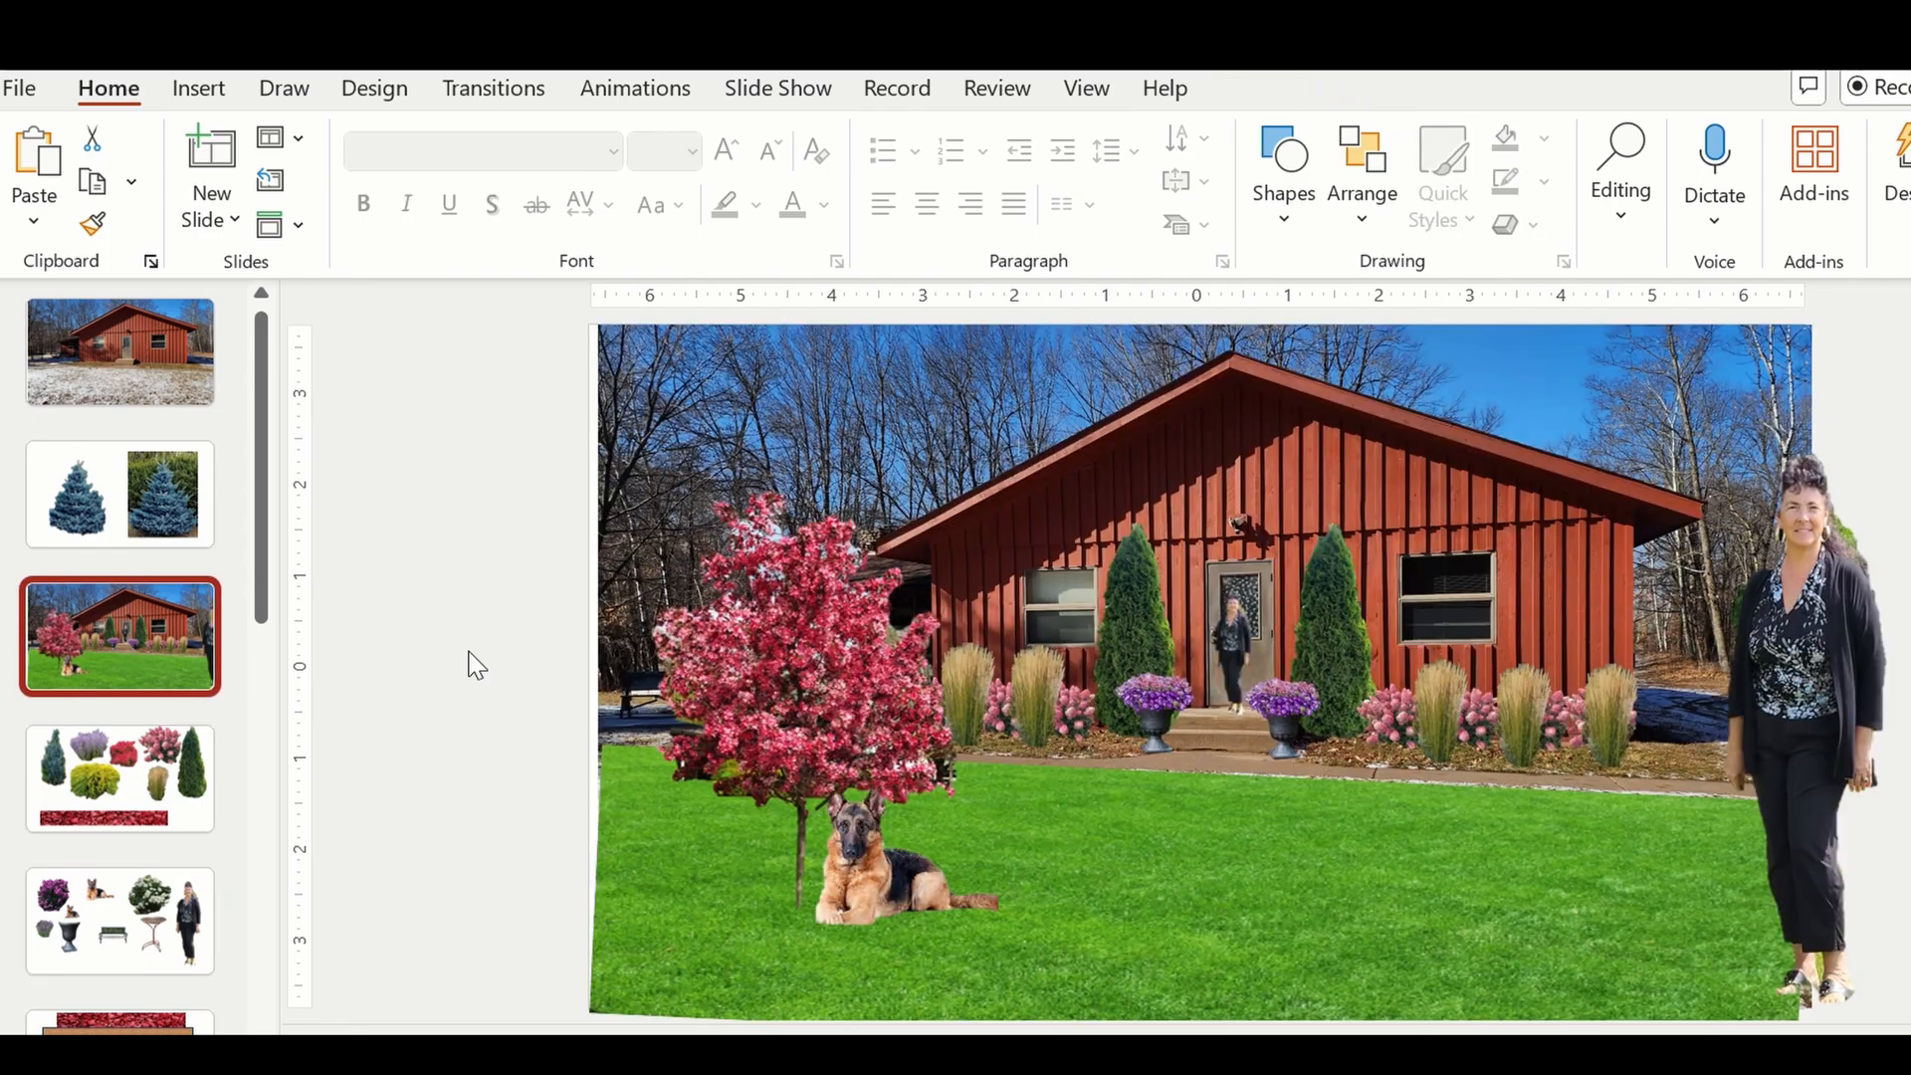
pyautogui.rightClick(957, 832)
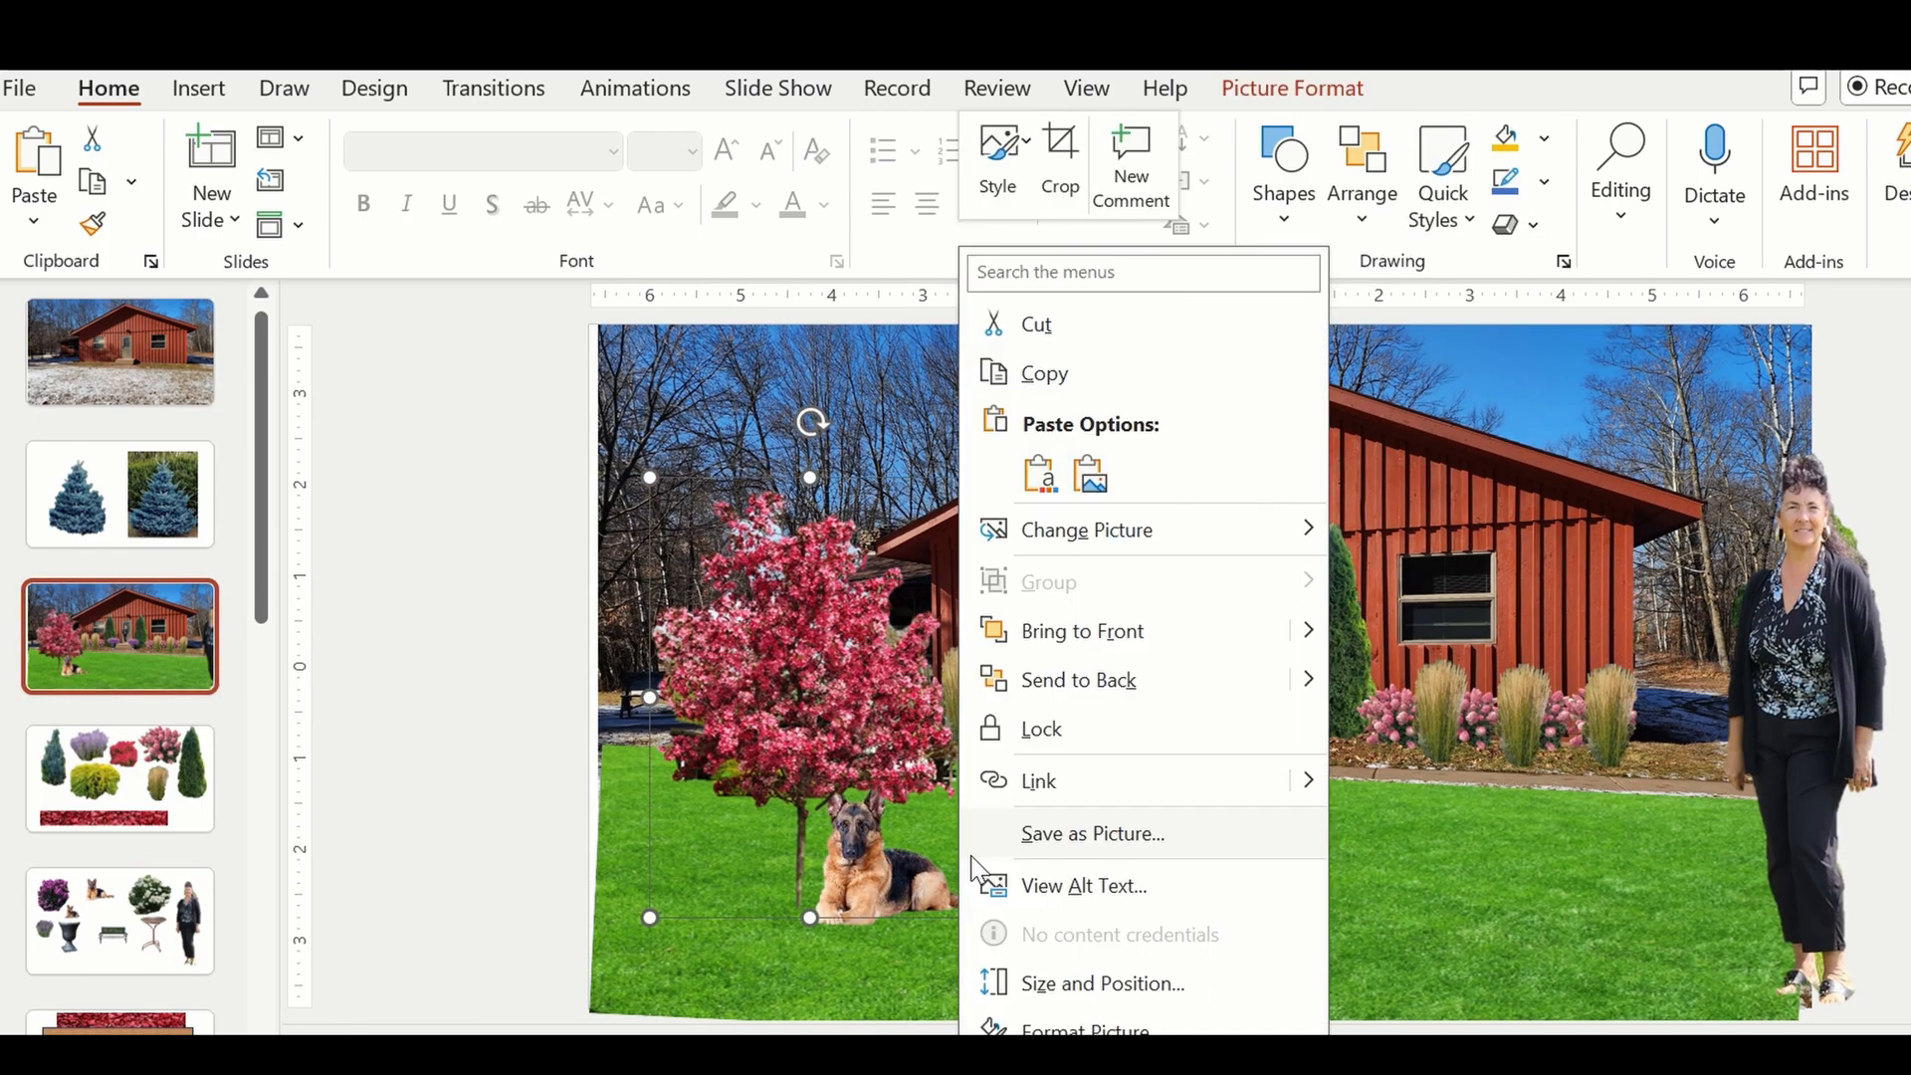
pyautogui.click(1043, 470)
# Try the garden bench enlarged on the right side of the lawn beside the large woman's figure, and delete it.
pyautogui.moveTo(1154, 742); pyautogui.dragTo(1519, 739)
pyautogui.moveTo(1411, 683); pyautogui.dragTo(1275, 588)
pyautogui.moveTo(1411, 717); pyautogui.dragTo(1563, 851)
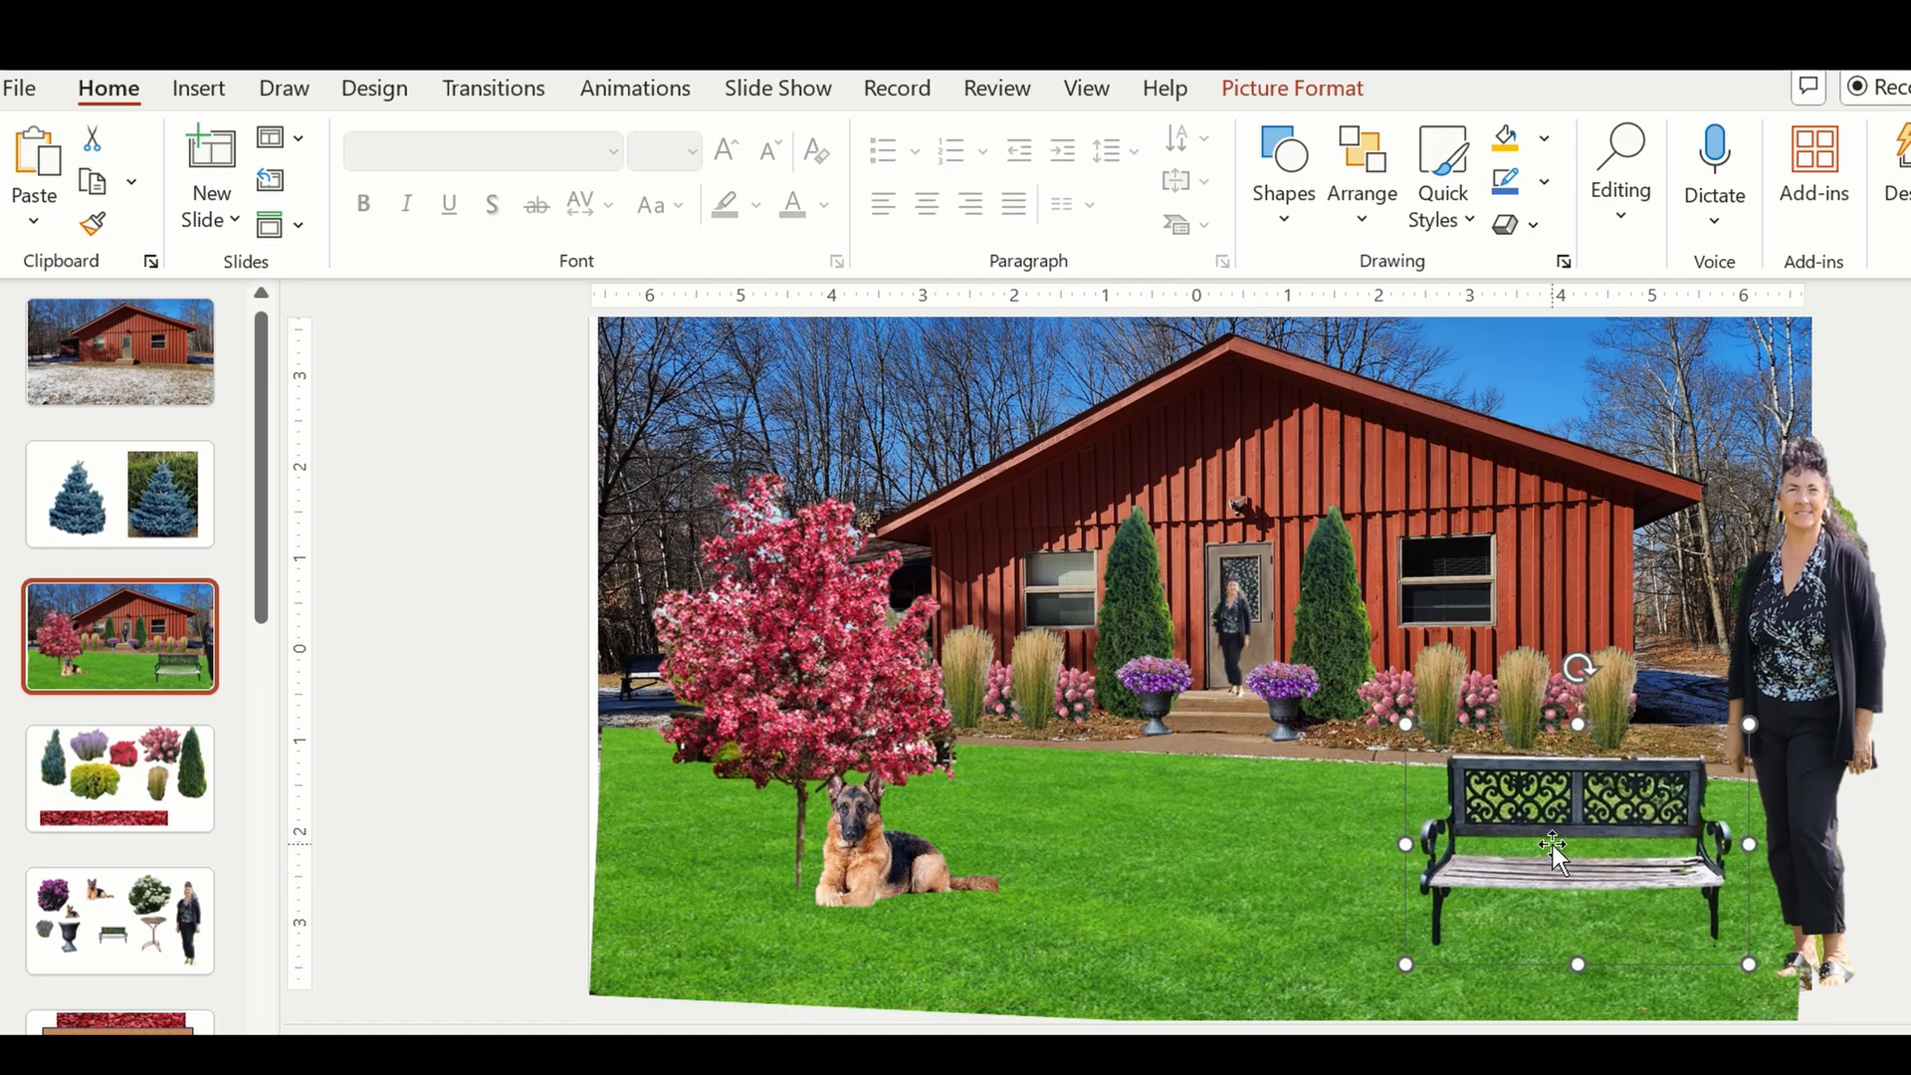
pyautogui.press('Delete')
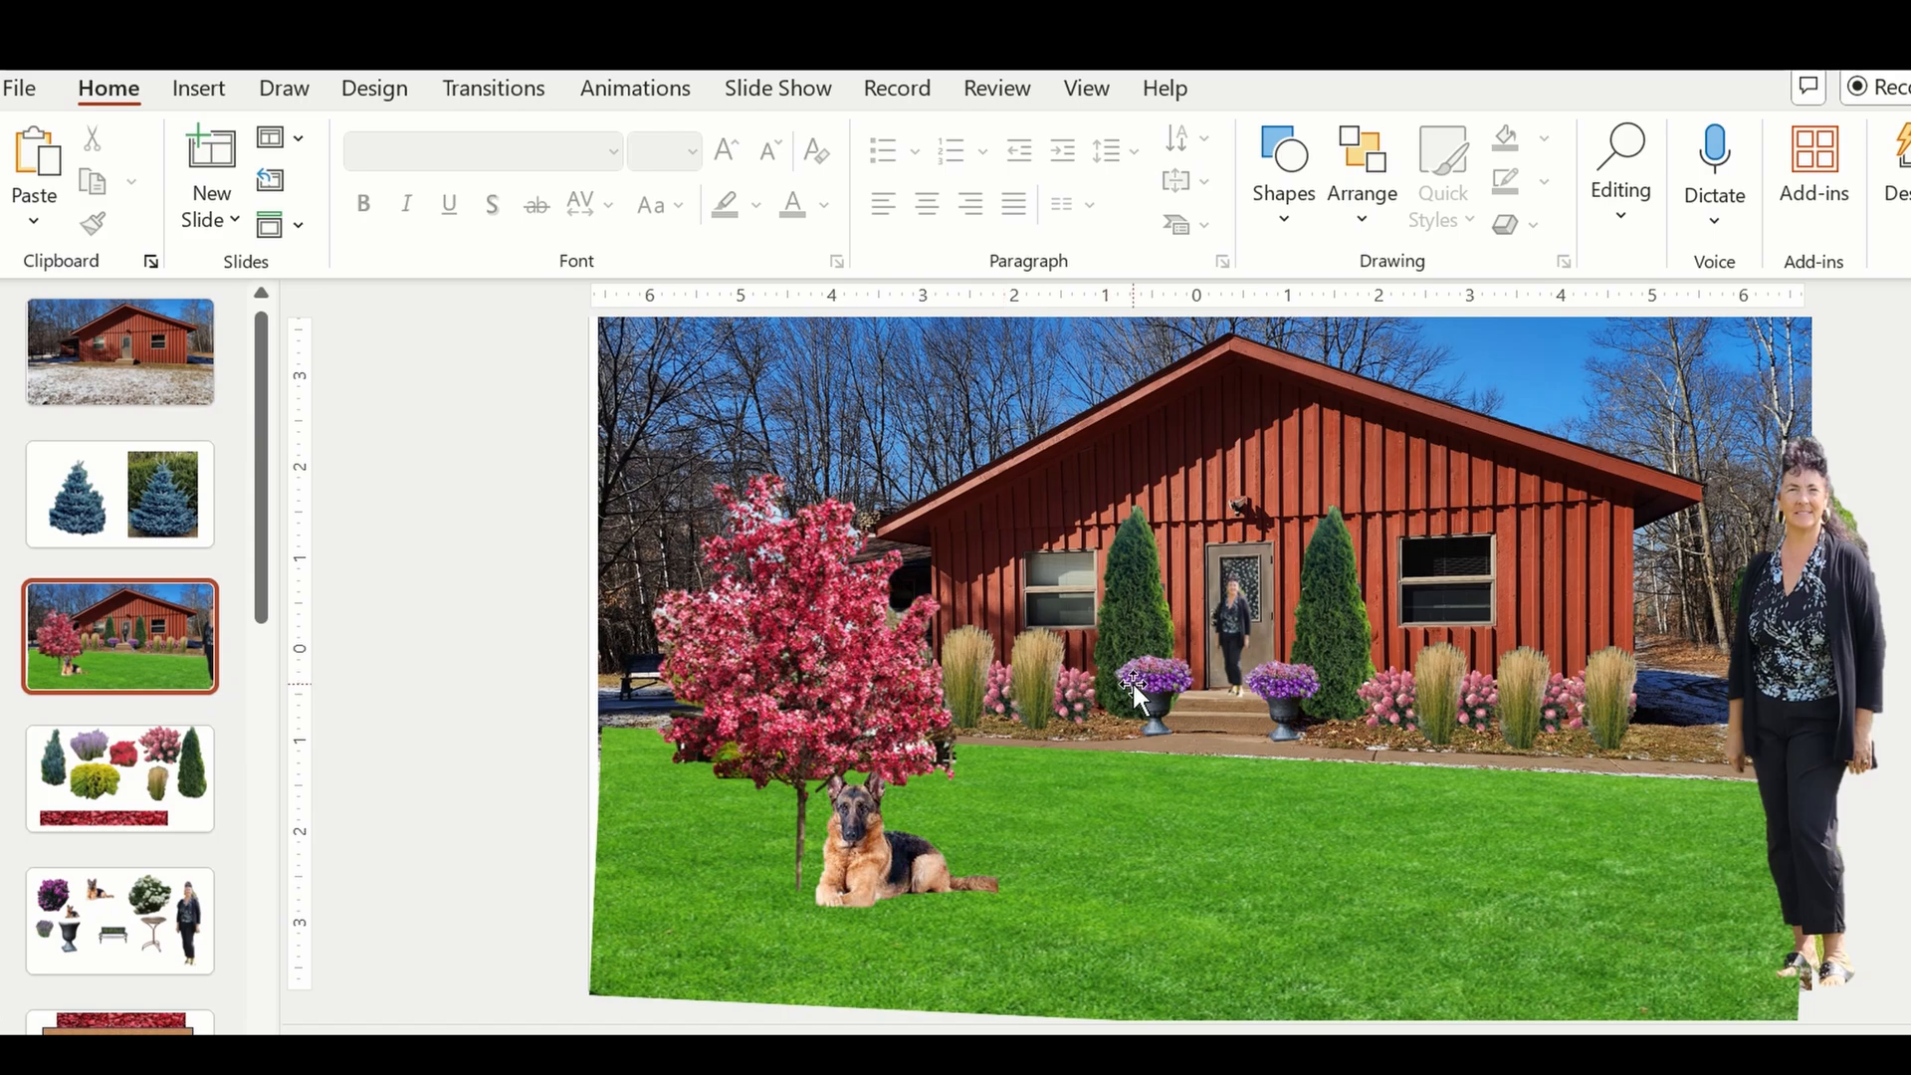
# Copy the pedestal bird bath from the slide of cut-outs and paste it onto the house mock-up slide.
pyautogui.click(138, 941)
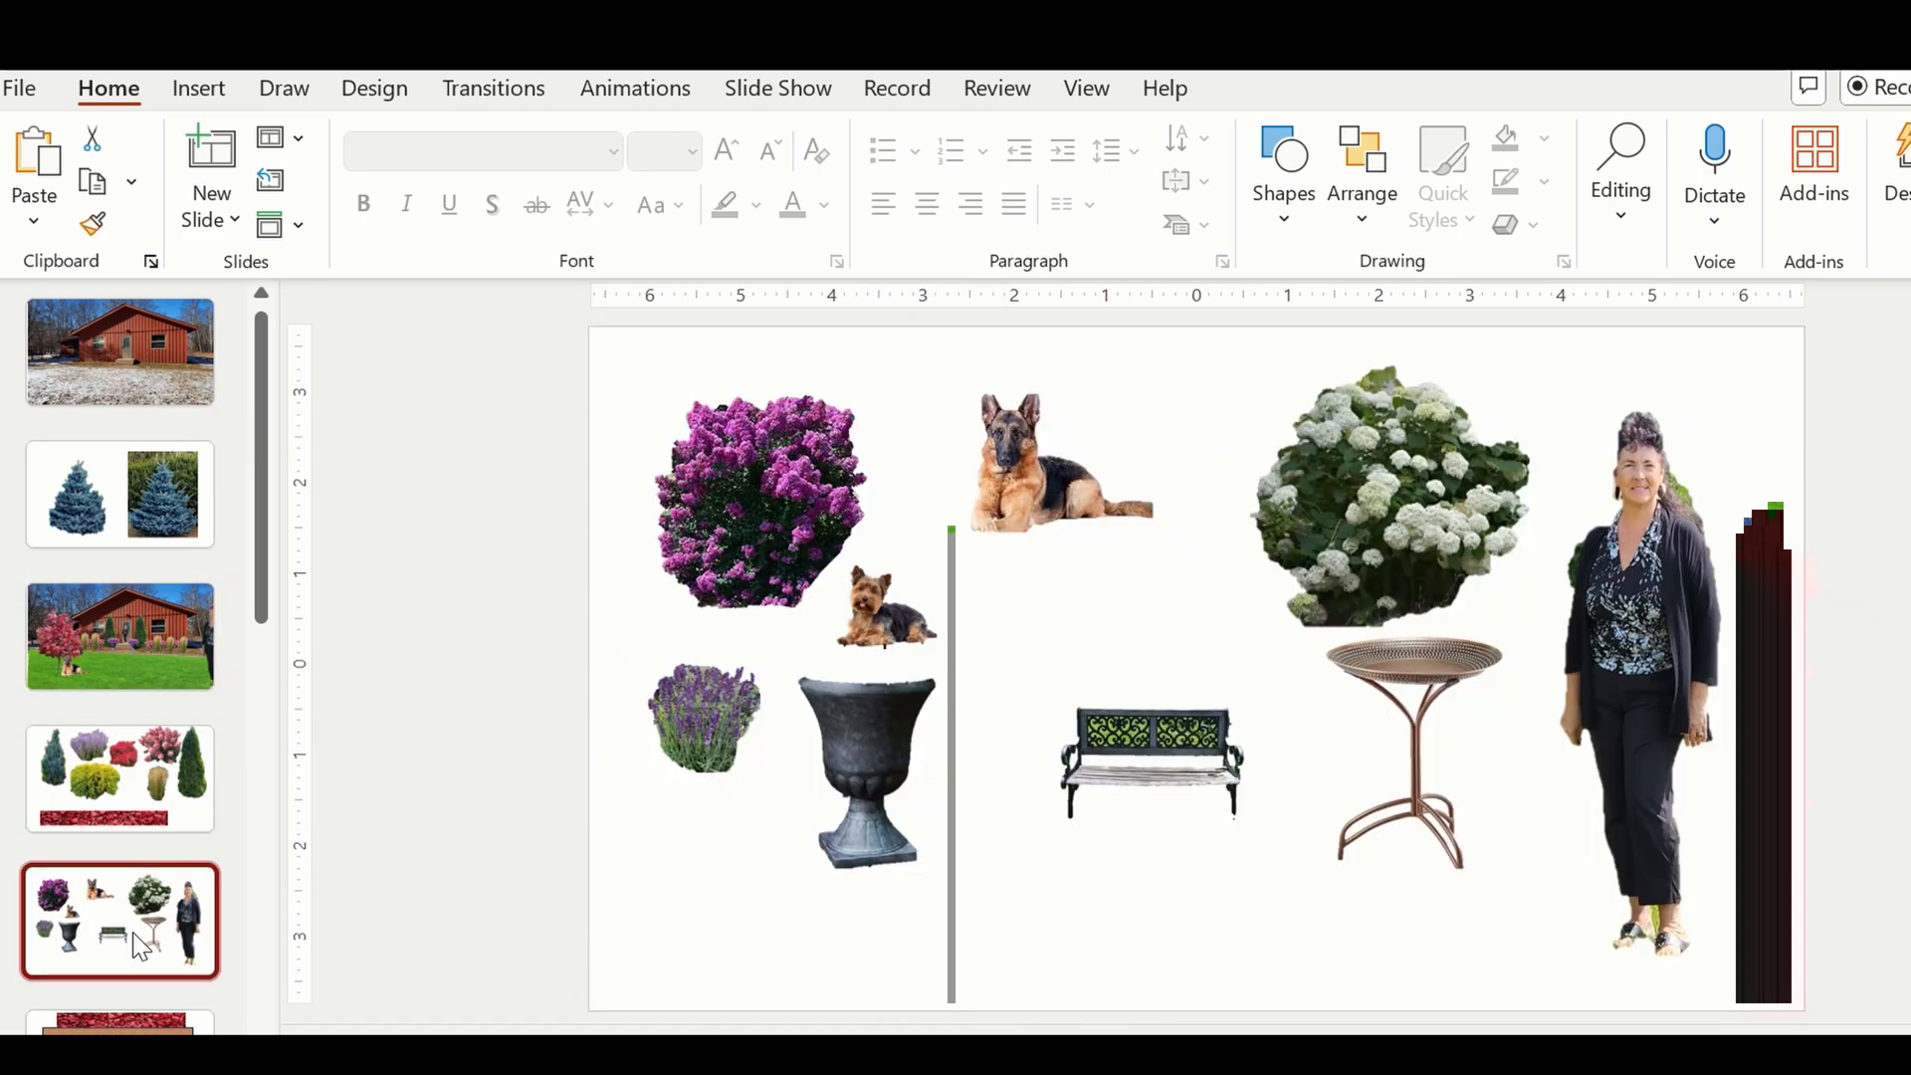
pyautogui.click(1422, 697)
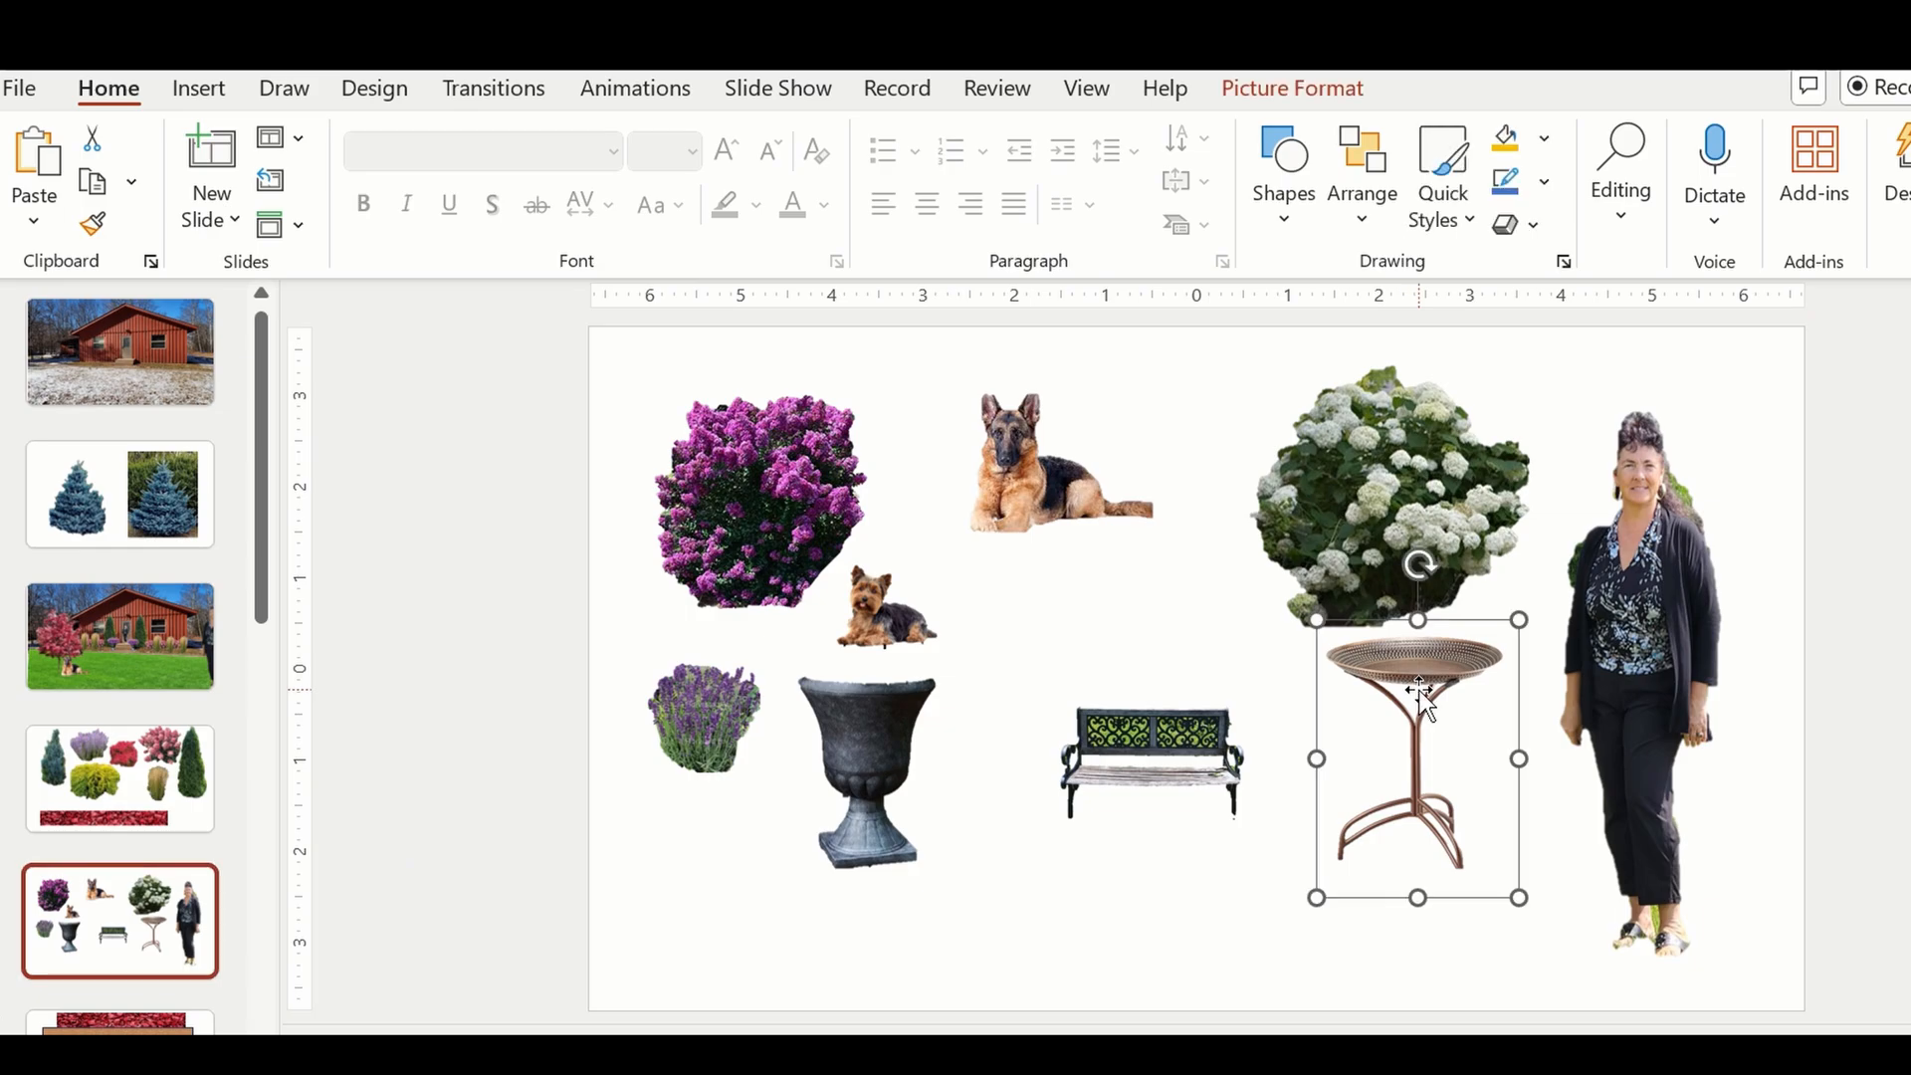
pyautogui.rightClick(1422, 696)
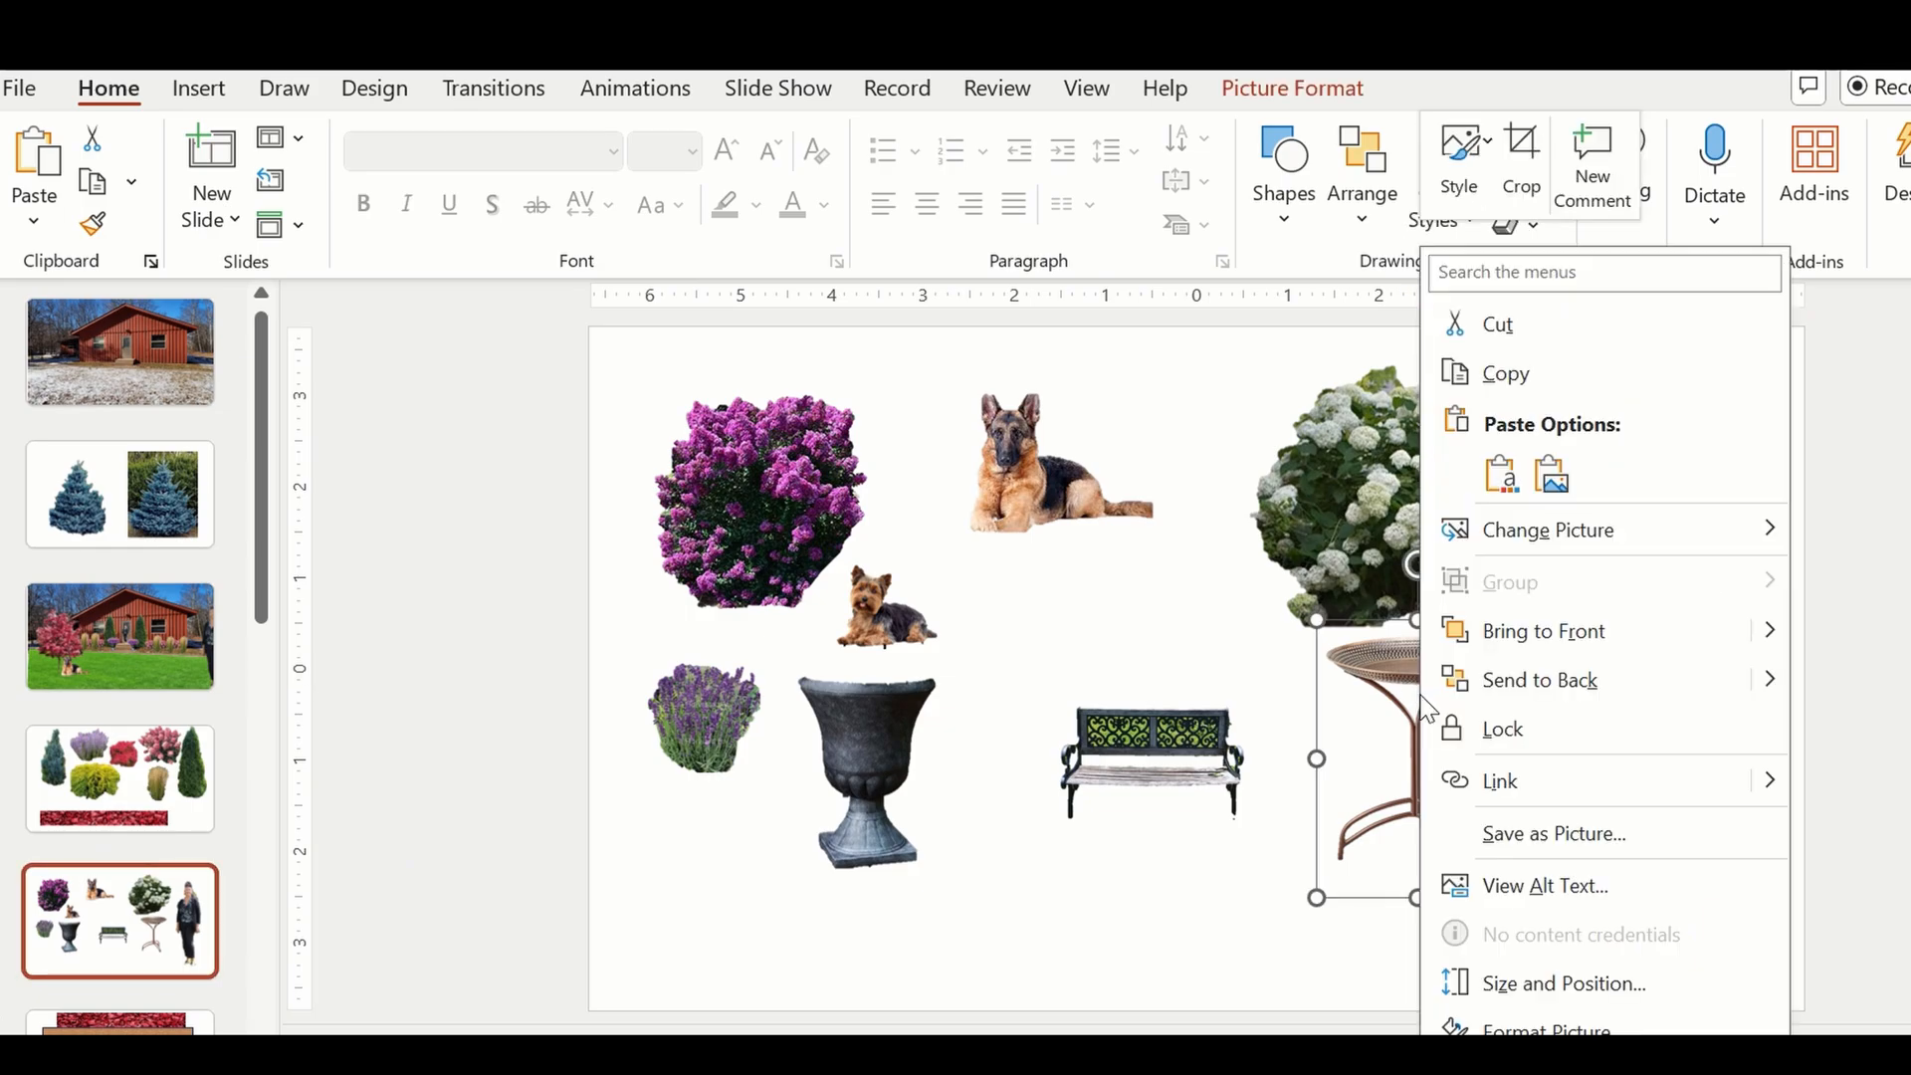
pyautogui.click(1480, 378)
pyautogui.click(117, 613)
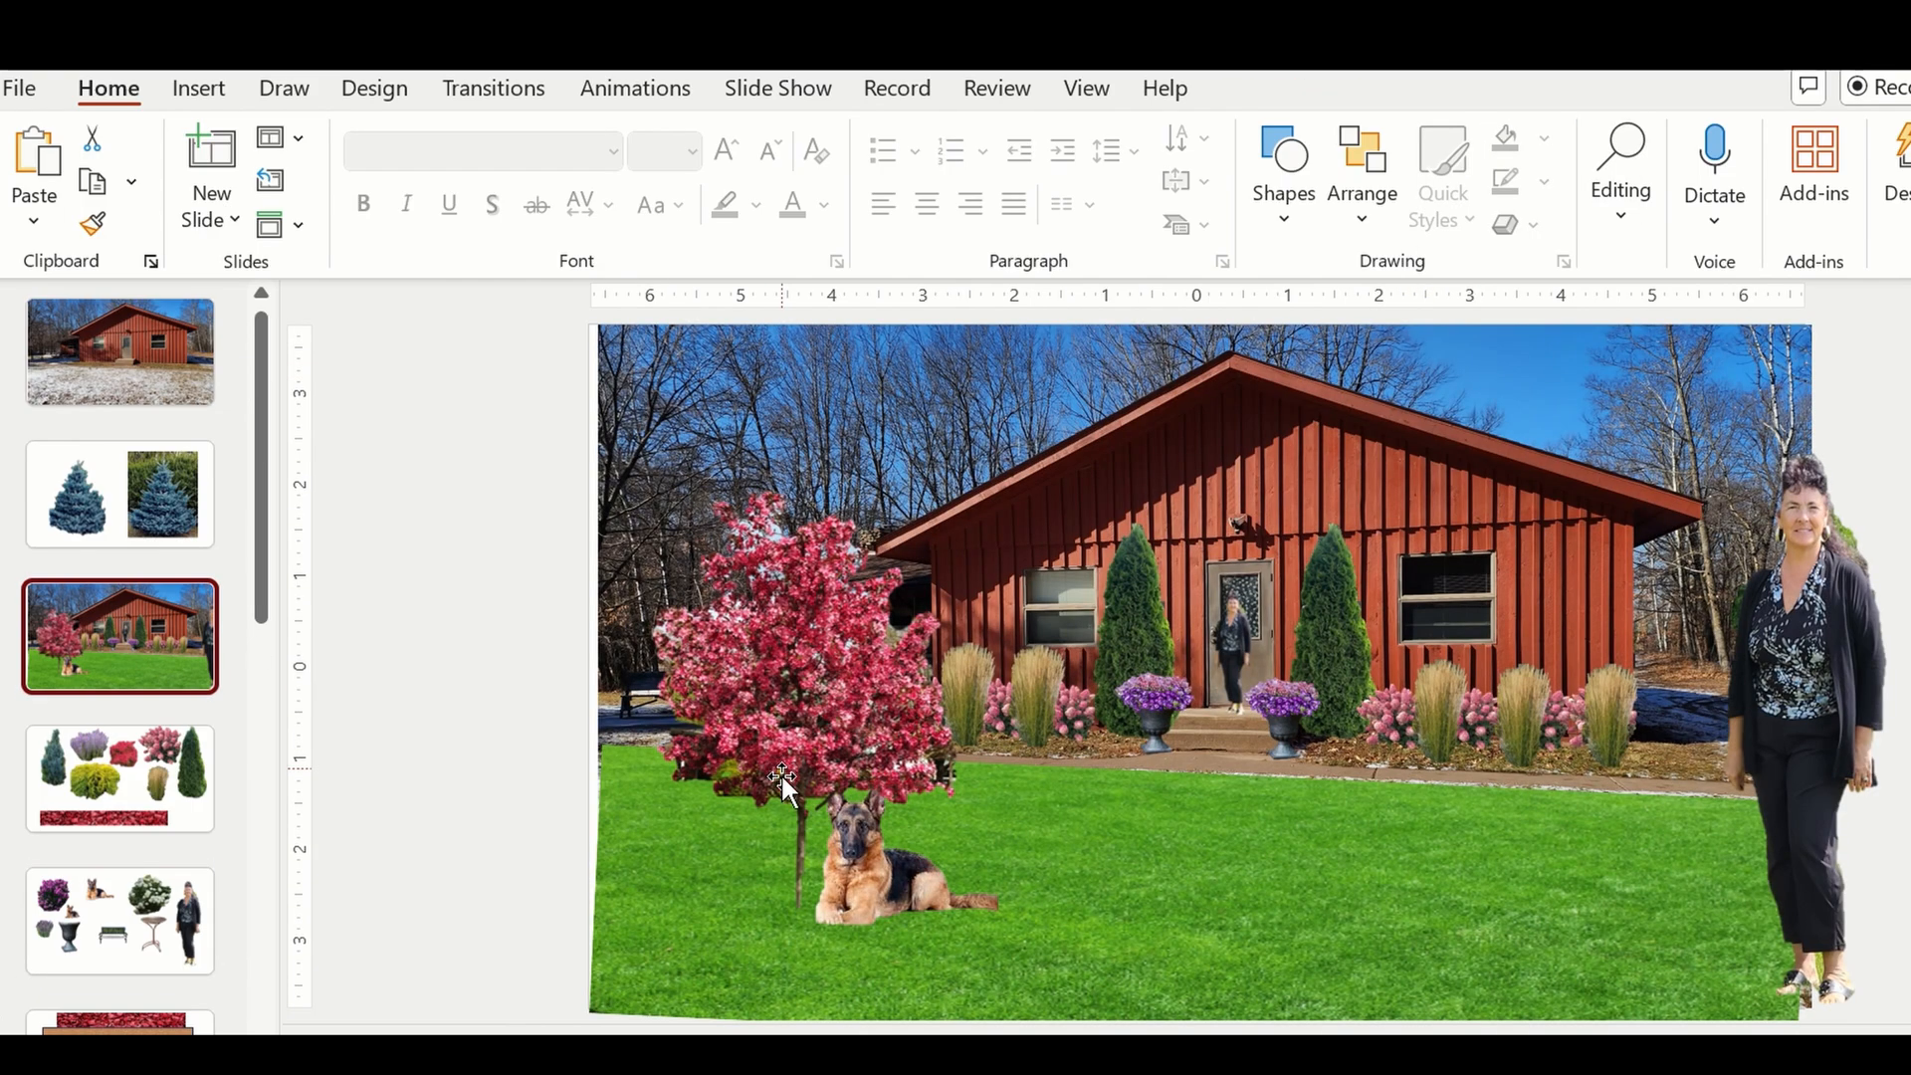
pyautogui.rightClick(738, 868)
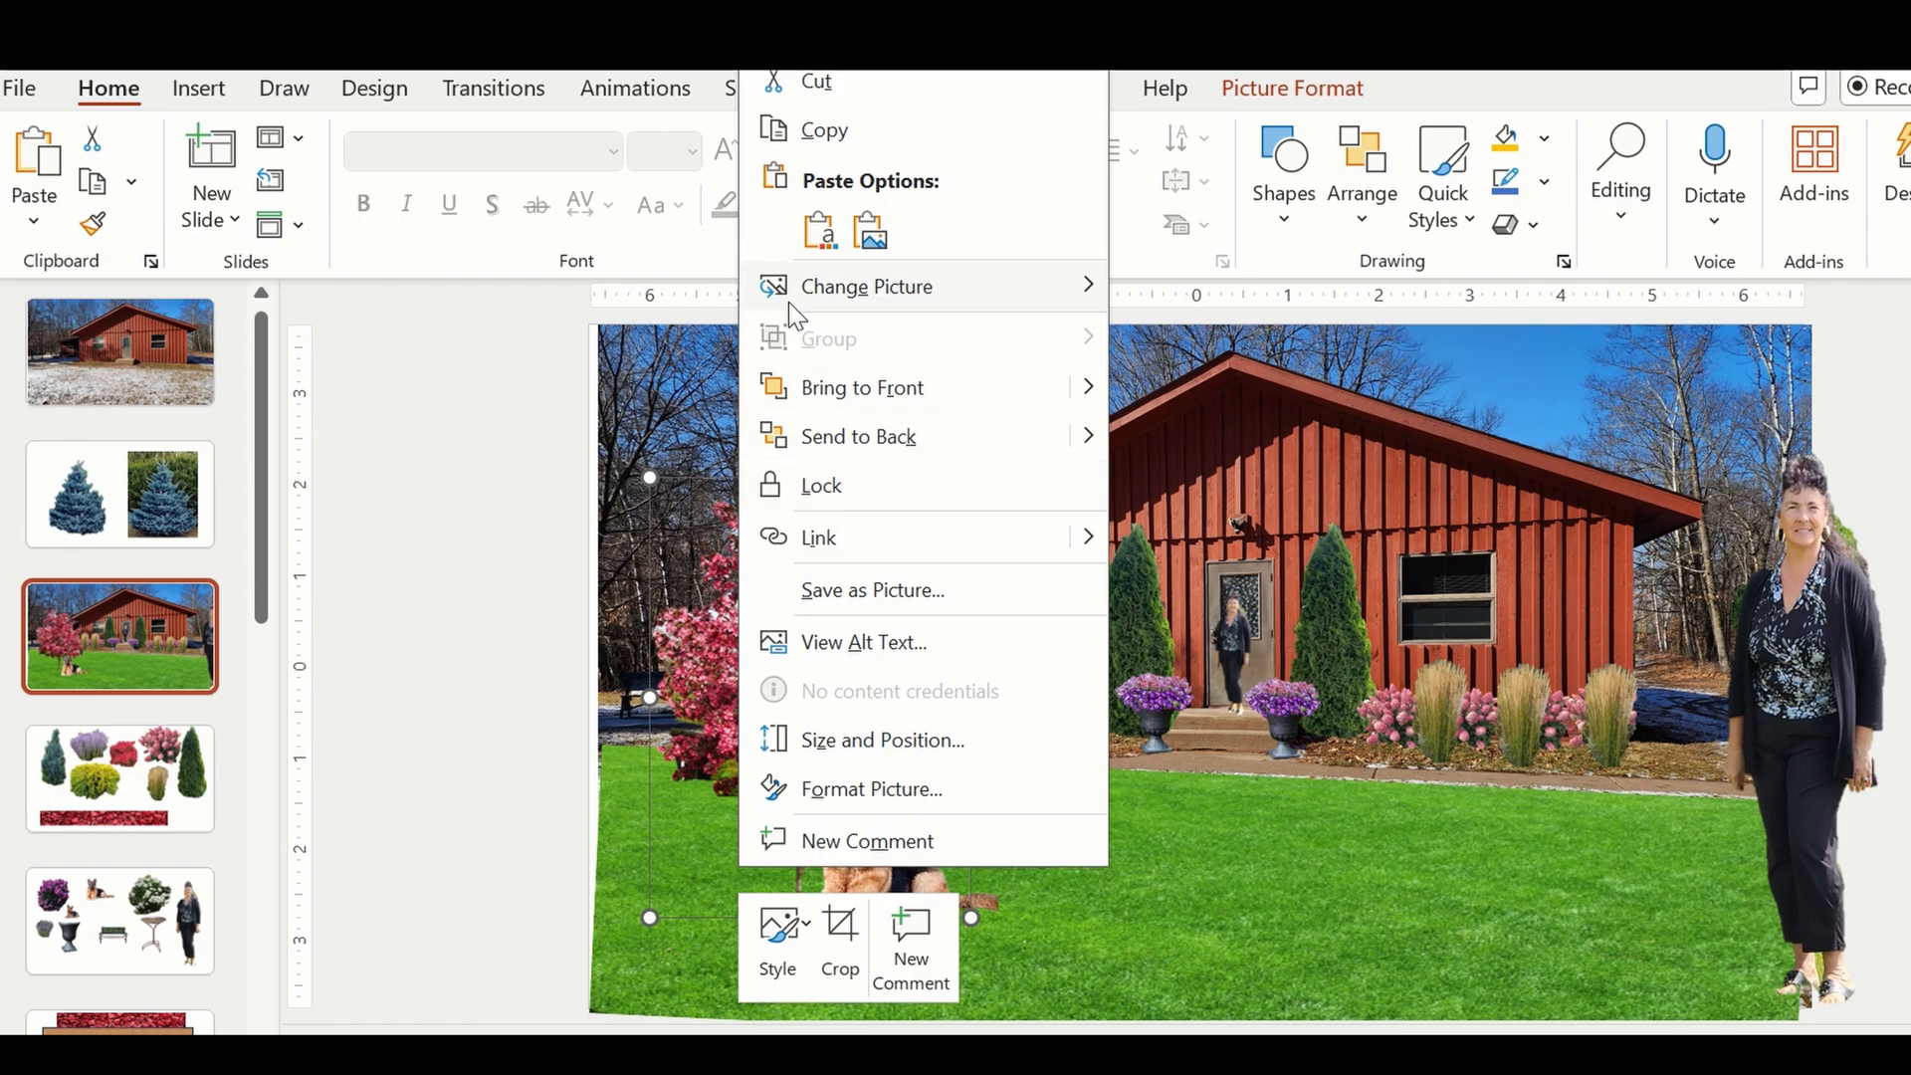
pyautogui.click(809, 233)
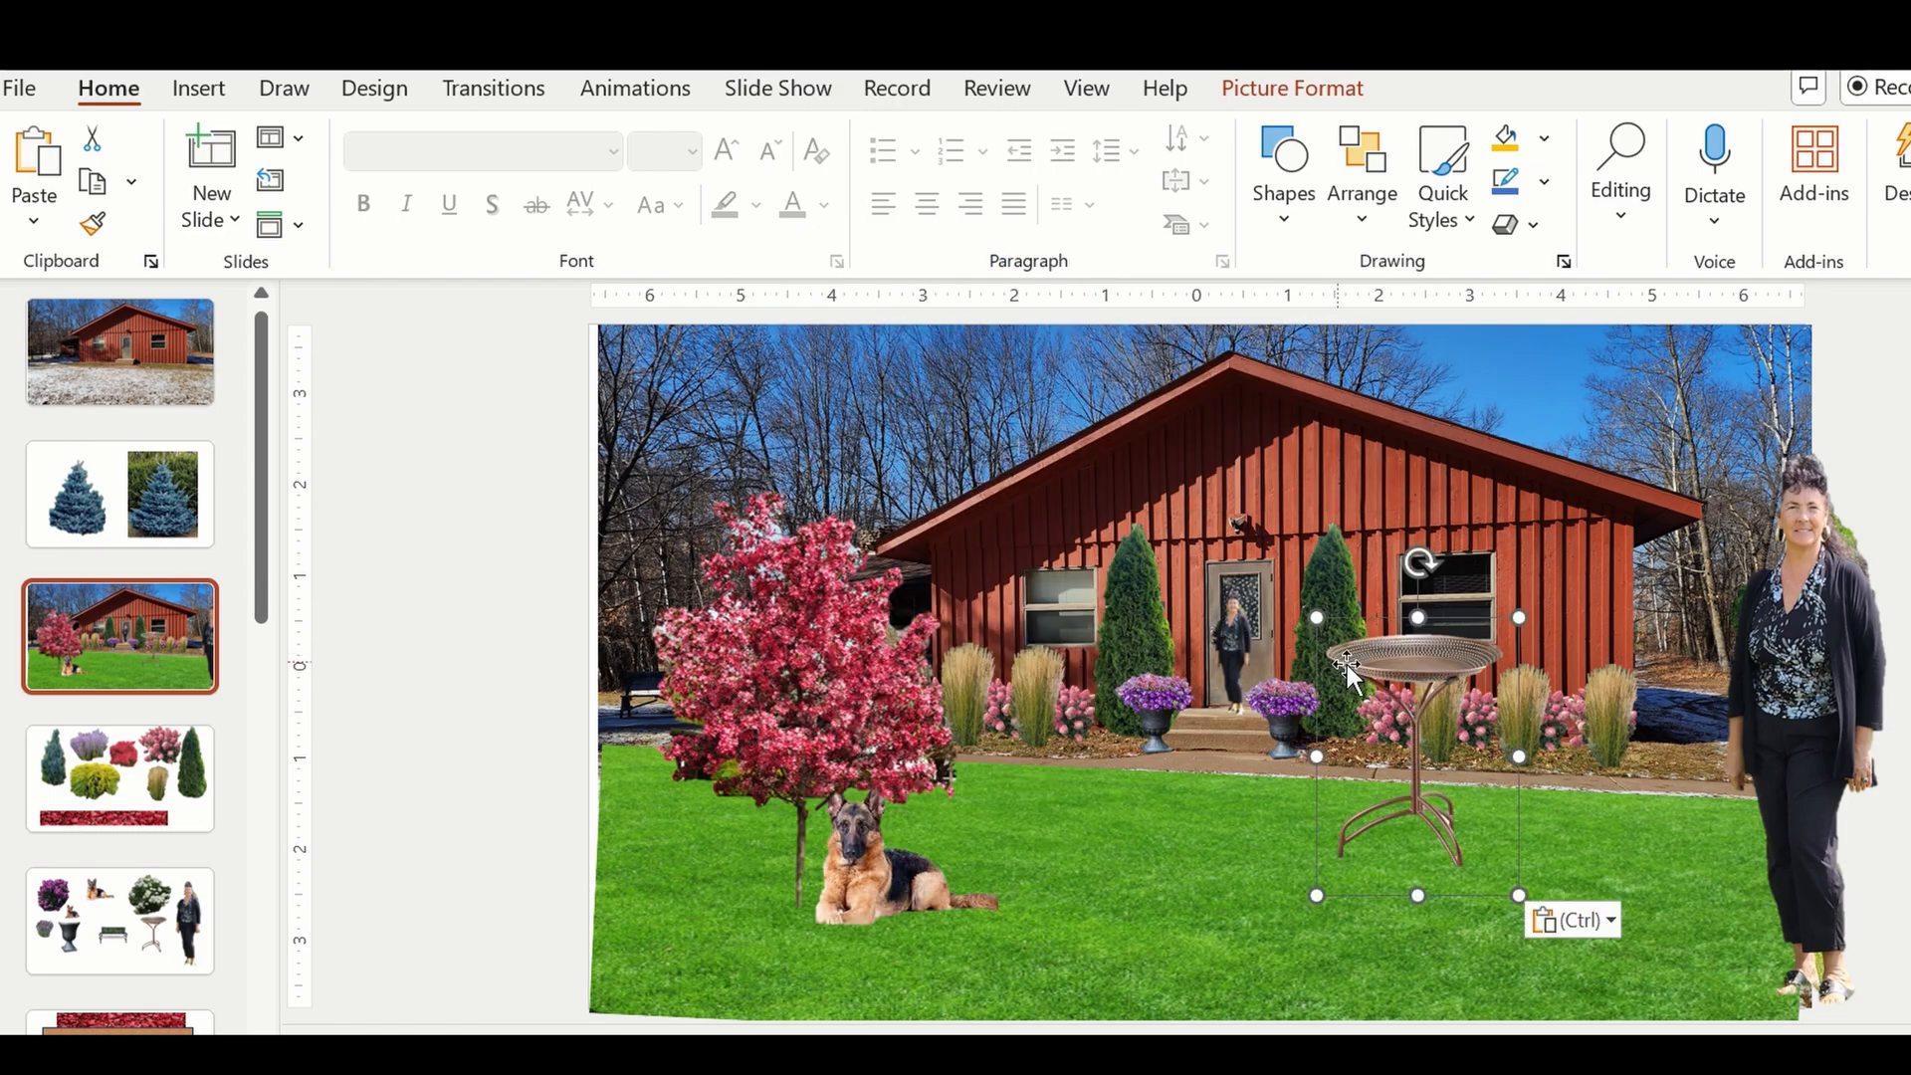
# Try the bird bath scaled down on the left lawn, beside the flowering tree's trunk and the German shepherd.
pyautogui.moveTo(1347, 665); pyautogui.dragTo(748, 773)
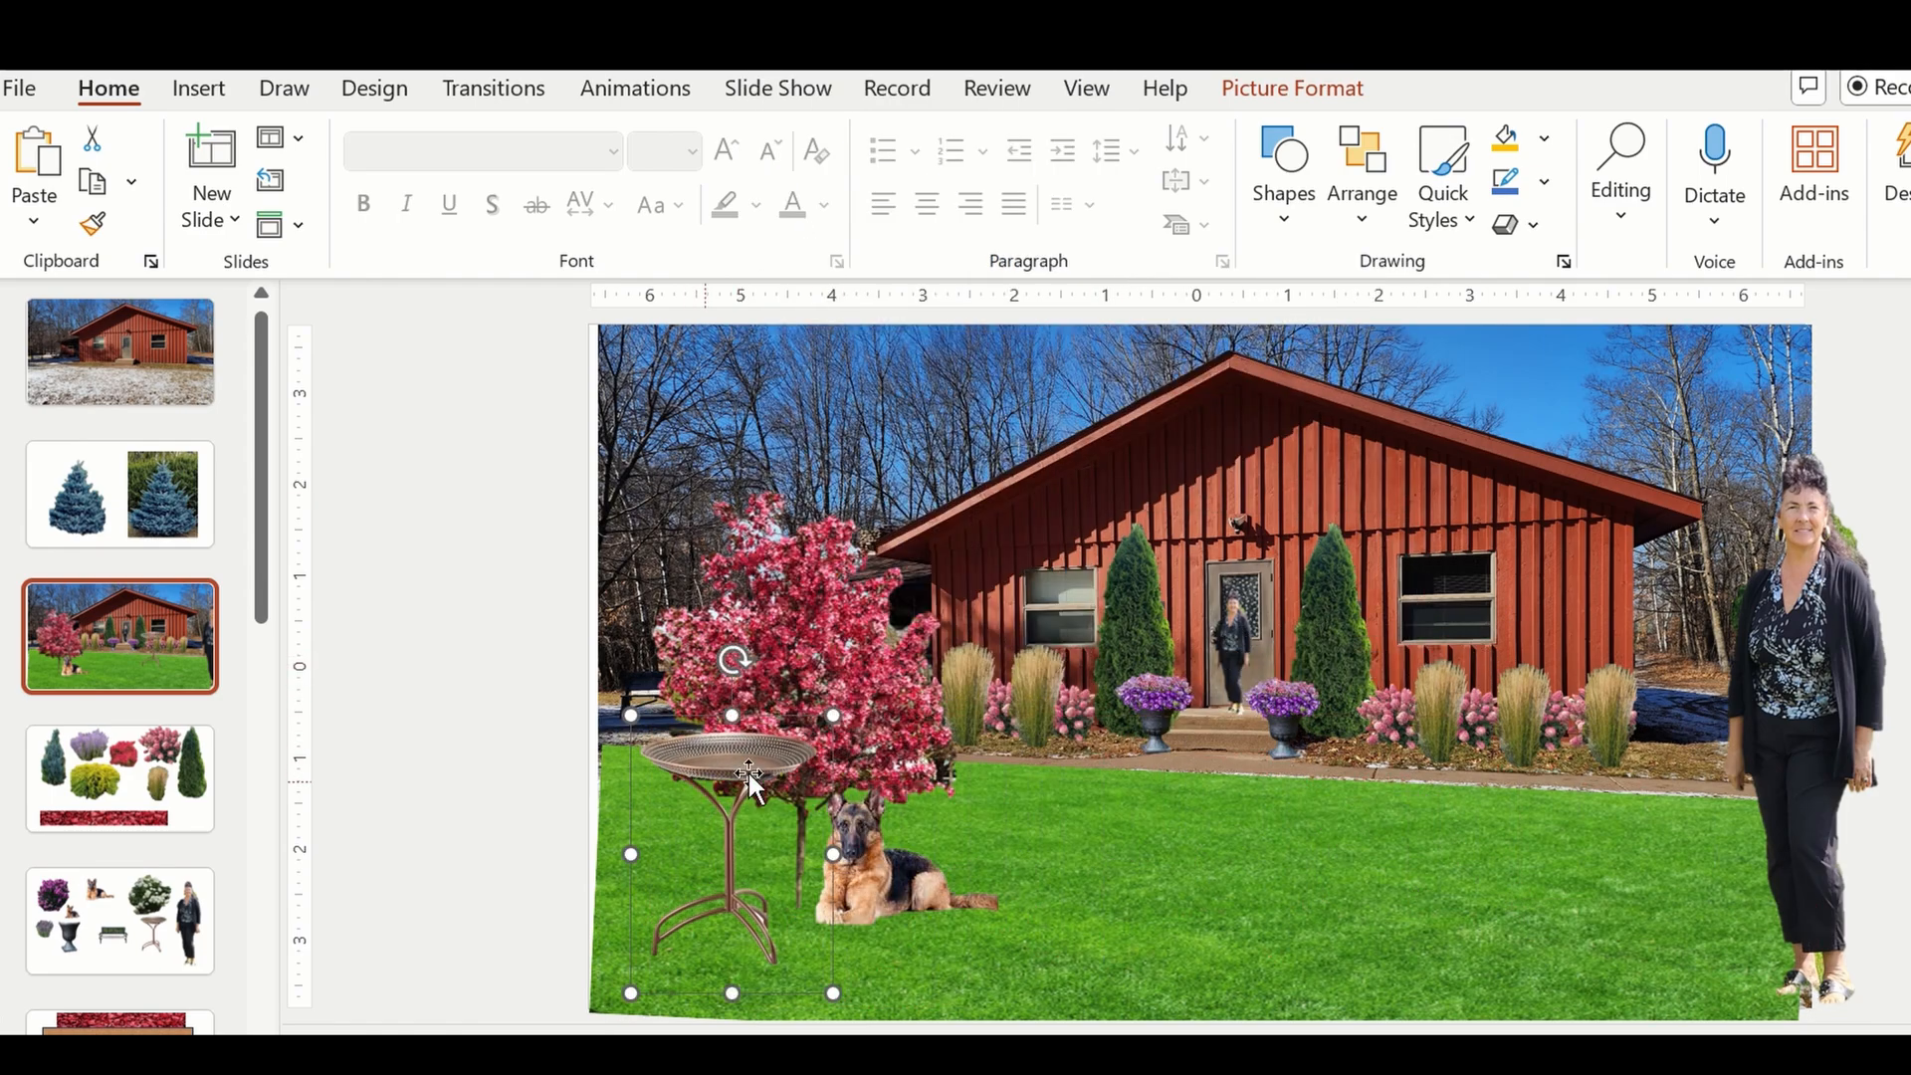
pyautogui.moveTo(833, 716); pyautogui.dragTo(760, 900)
pyautogui.moveTo(739, 819); pyautogui.dragTo(796, 855)
pyautogui.moveTo(739, 916); pyautogui.dragTo(732, 879)
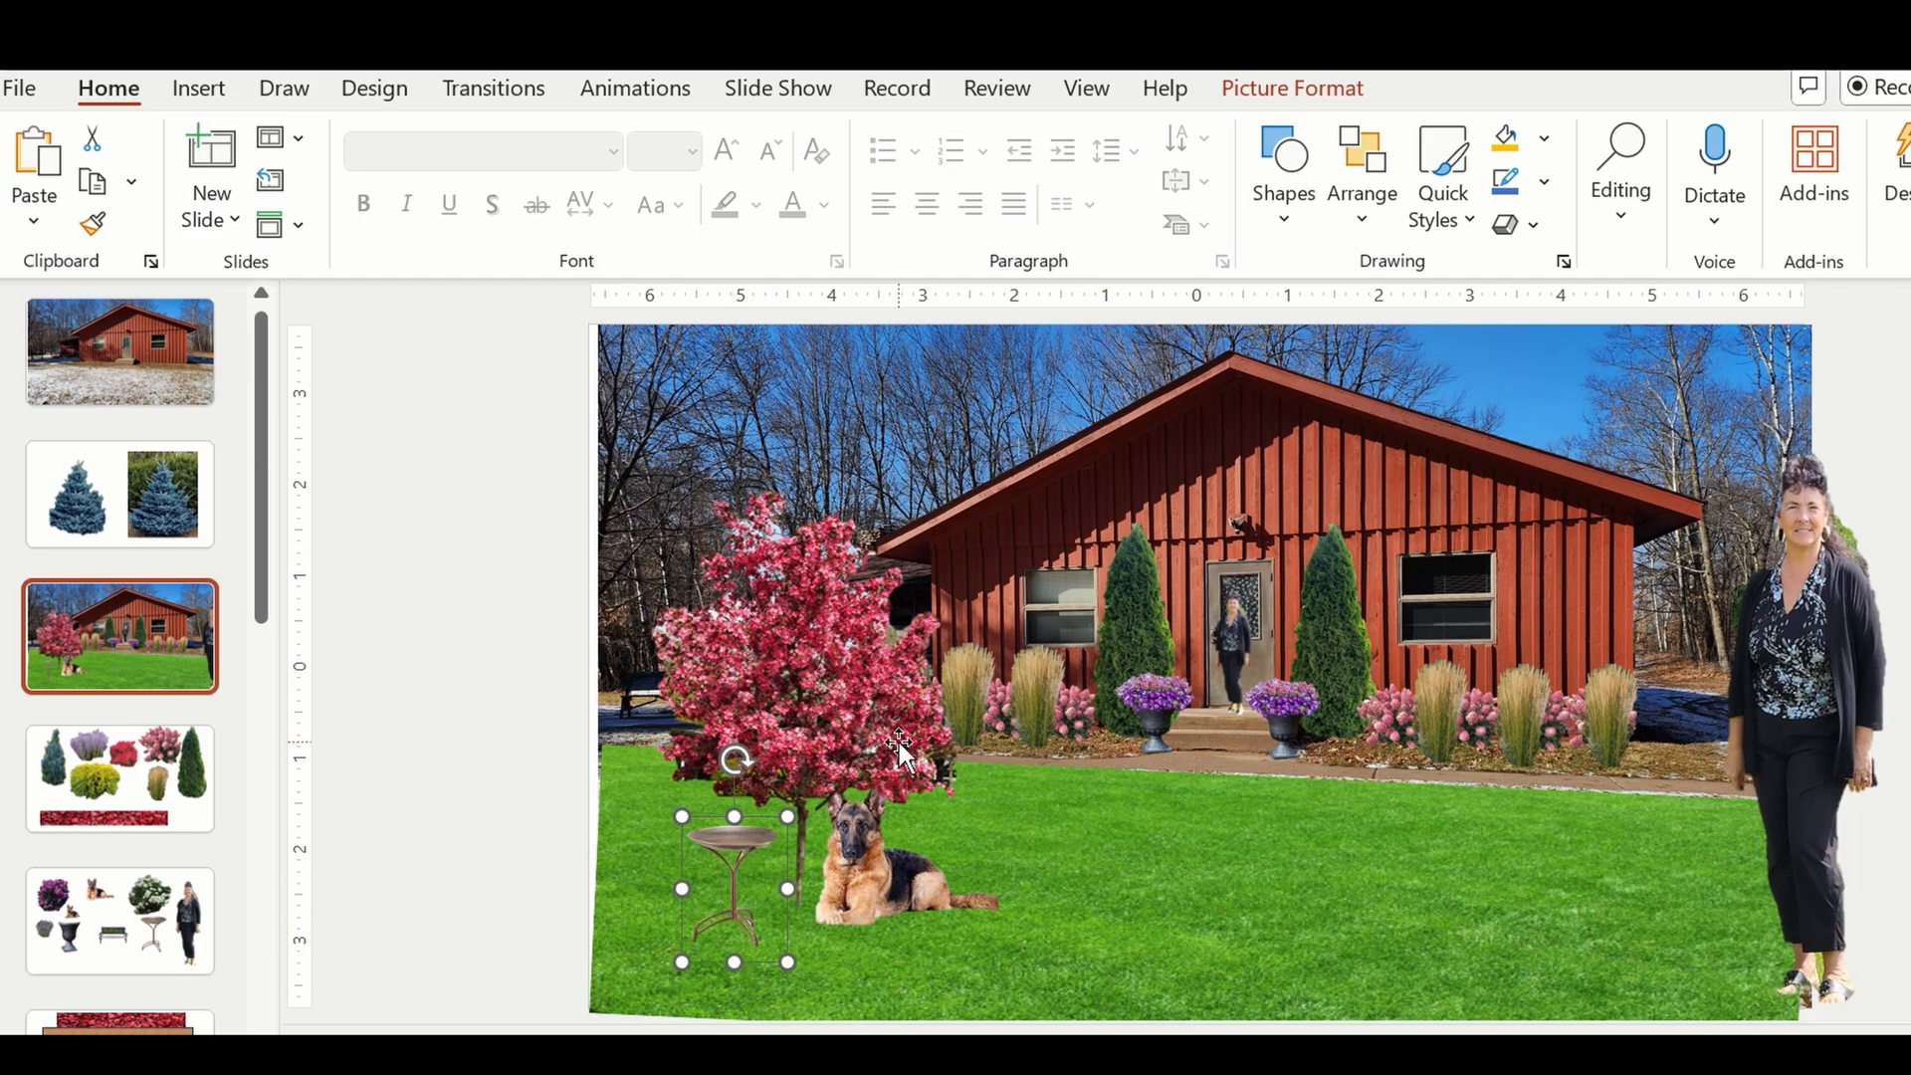
# Shift the flowering tree up toward the photo's left edge and the German shepherd toward mid-lawn, and delete the bird bath.
pyautogui.moveTo(901, 739); pyautogui.dragTo(840, 660)
pyautogui.moveTo(892, 888); pyautogui.dragTo(1066, 894)
pyautogui.click(777, 854)
pyautogui.click(728, 854)
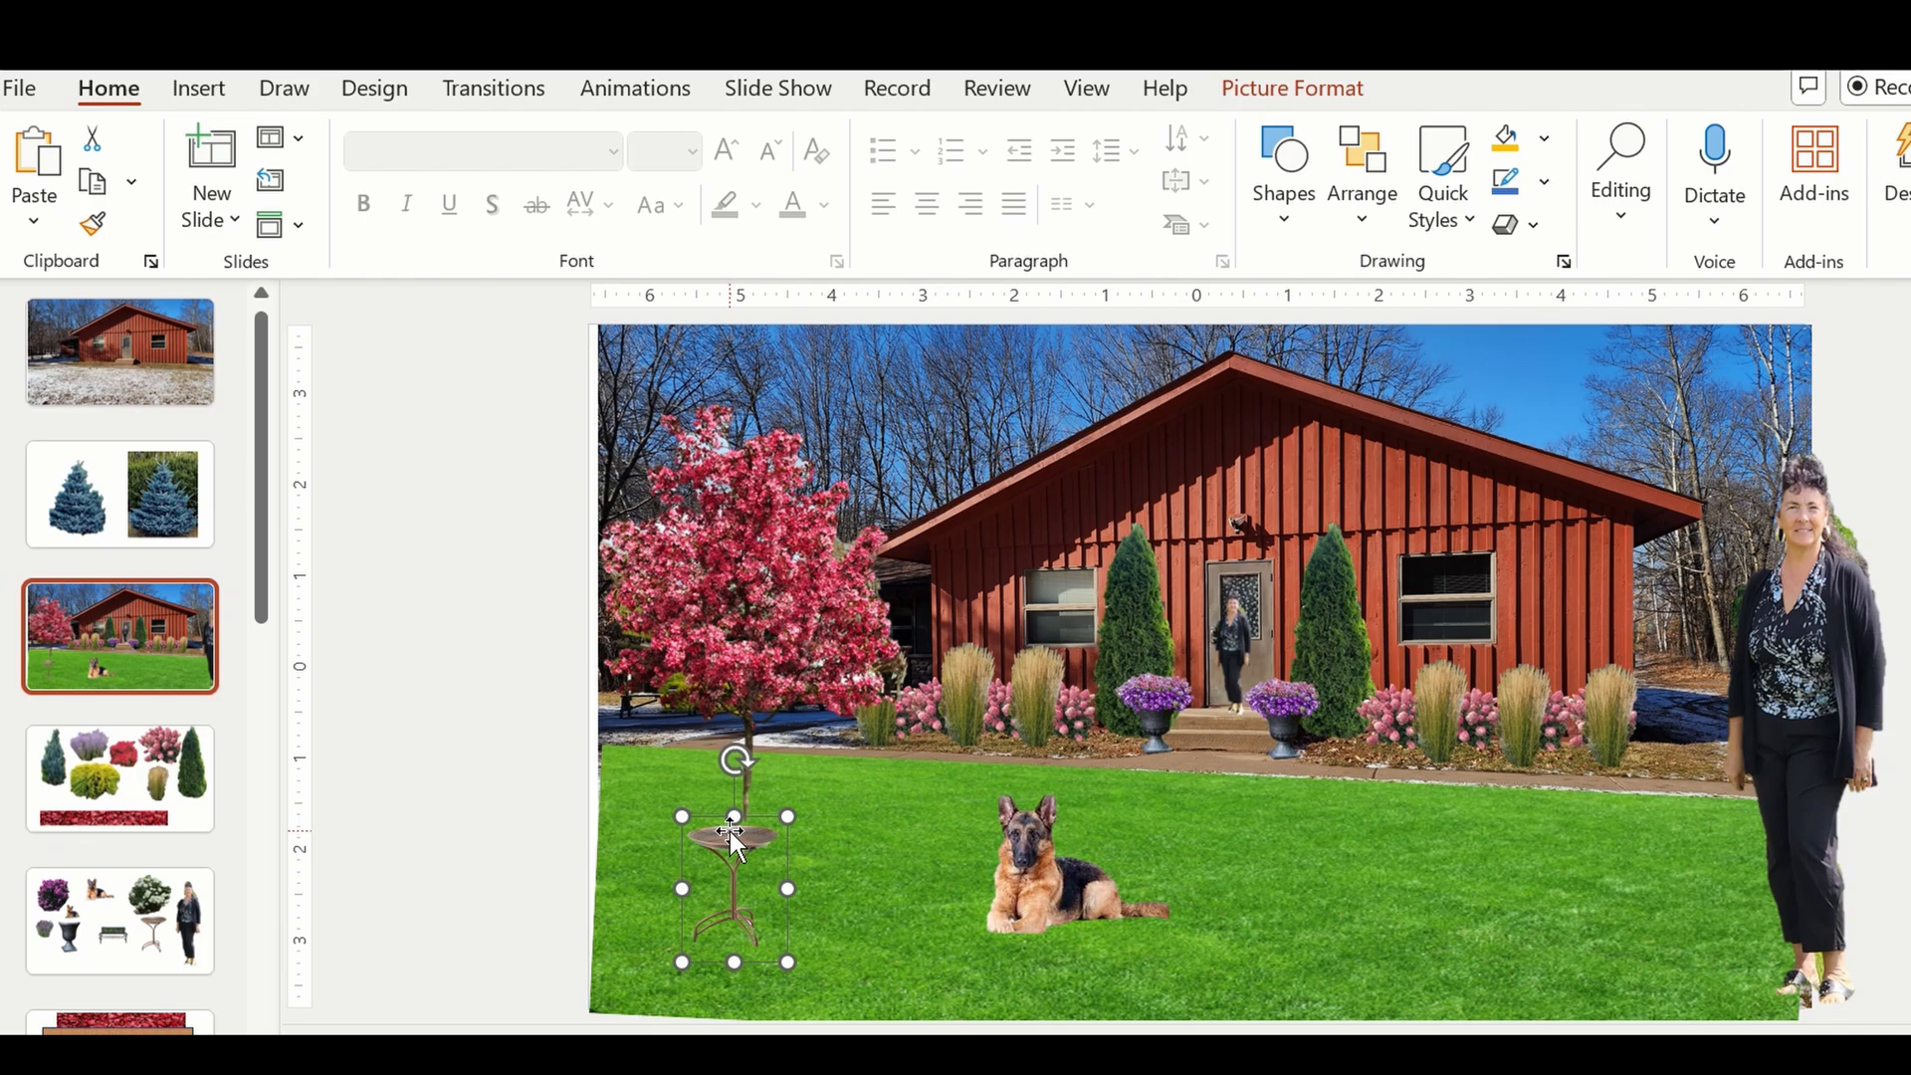
pyautogui.press('Delete')
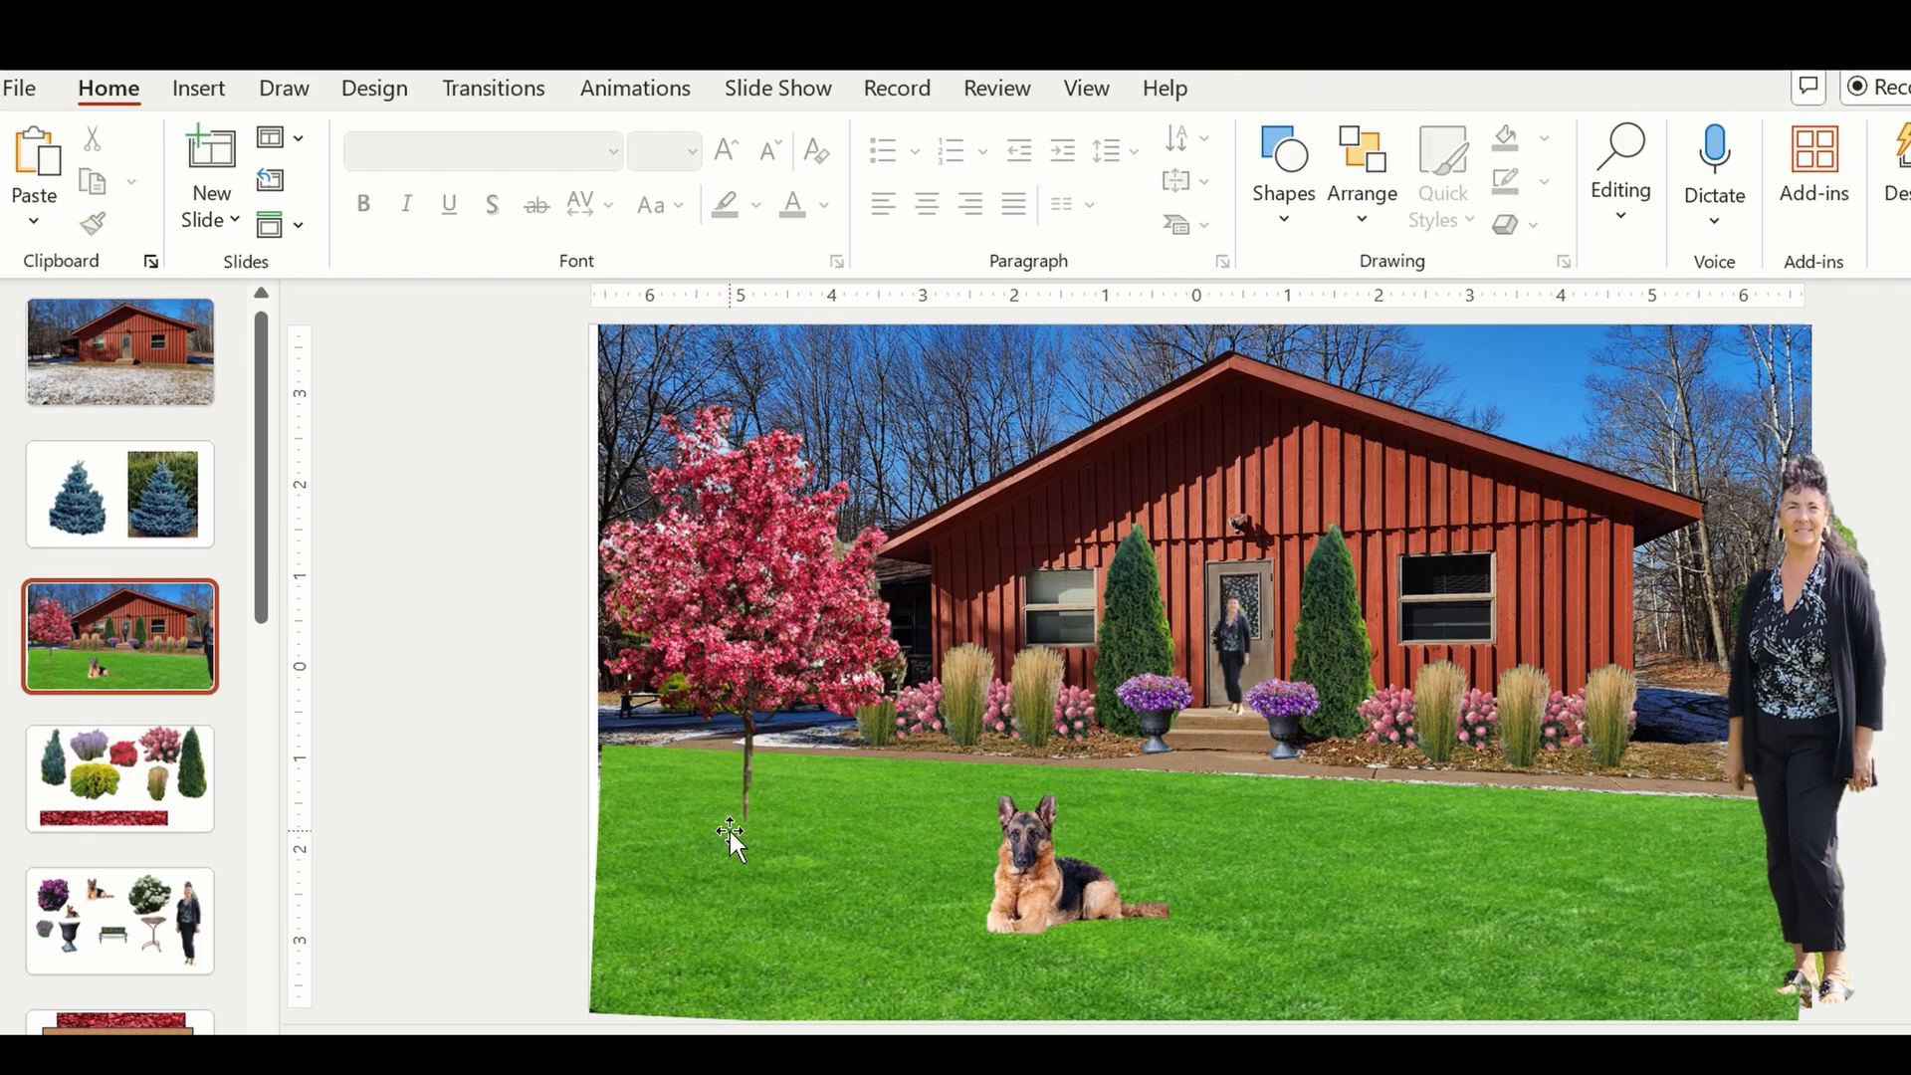
# Copy the tiered stone fountain from the slide with the urn and climbing vine and paste it onto the house mock-up slide.
pyautogui.moveTo(261, 609); pyautogui.dragTo(265, 801)
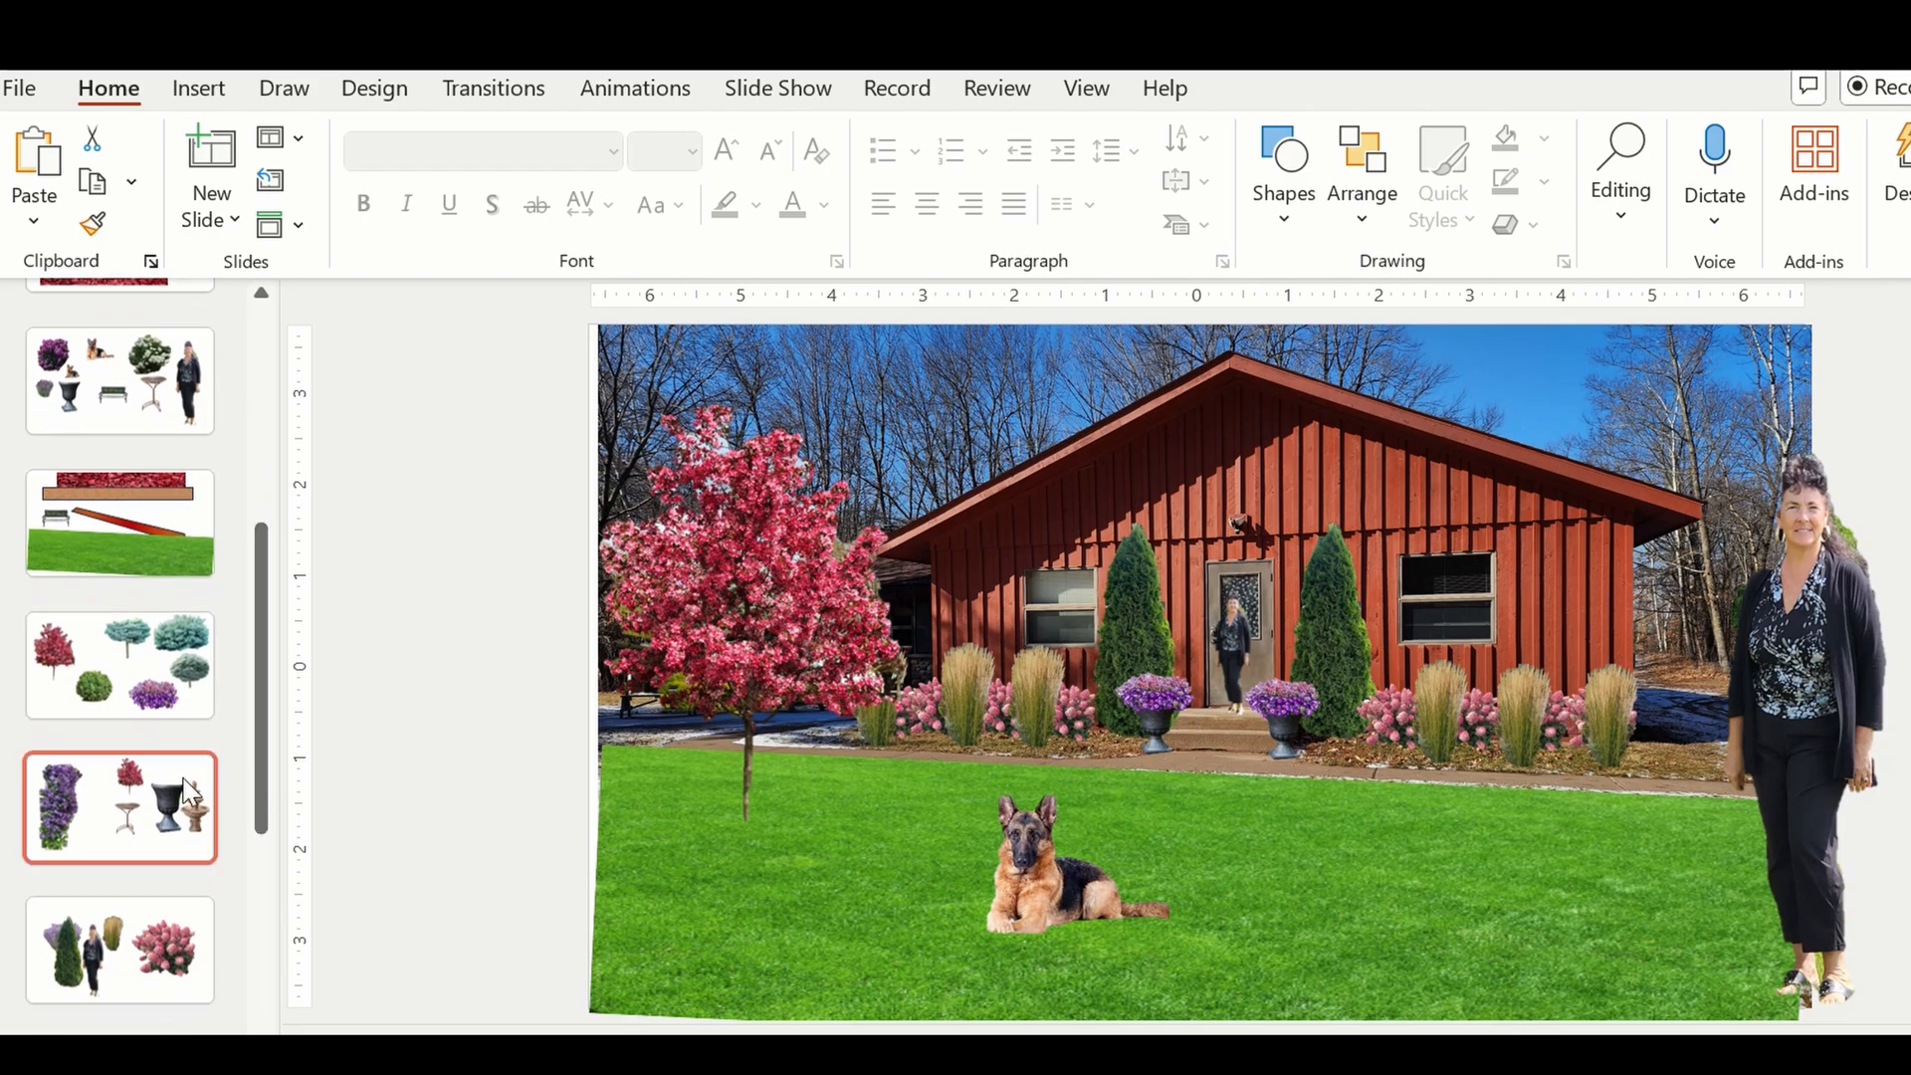
pyautogui.click(189, 796)
pyautogui.click(1693, 615)
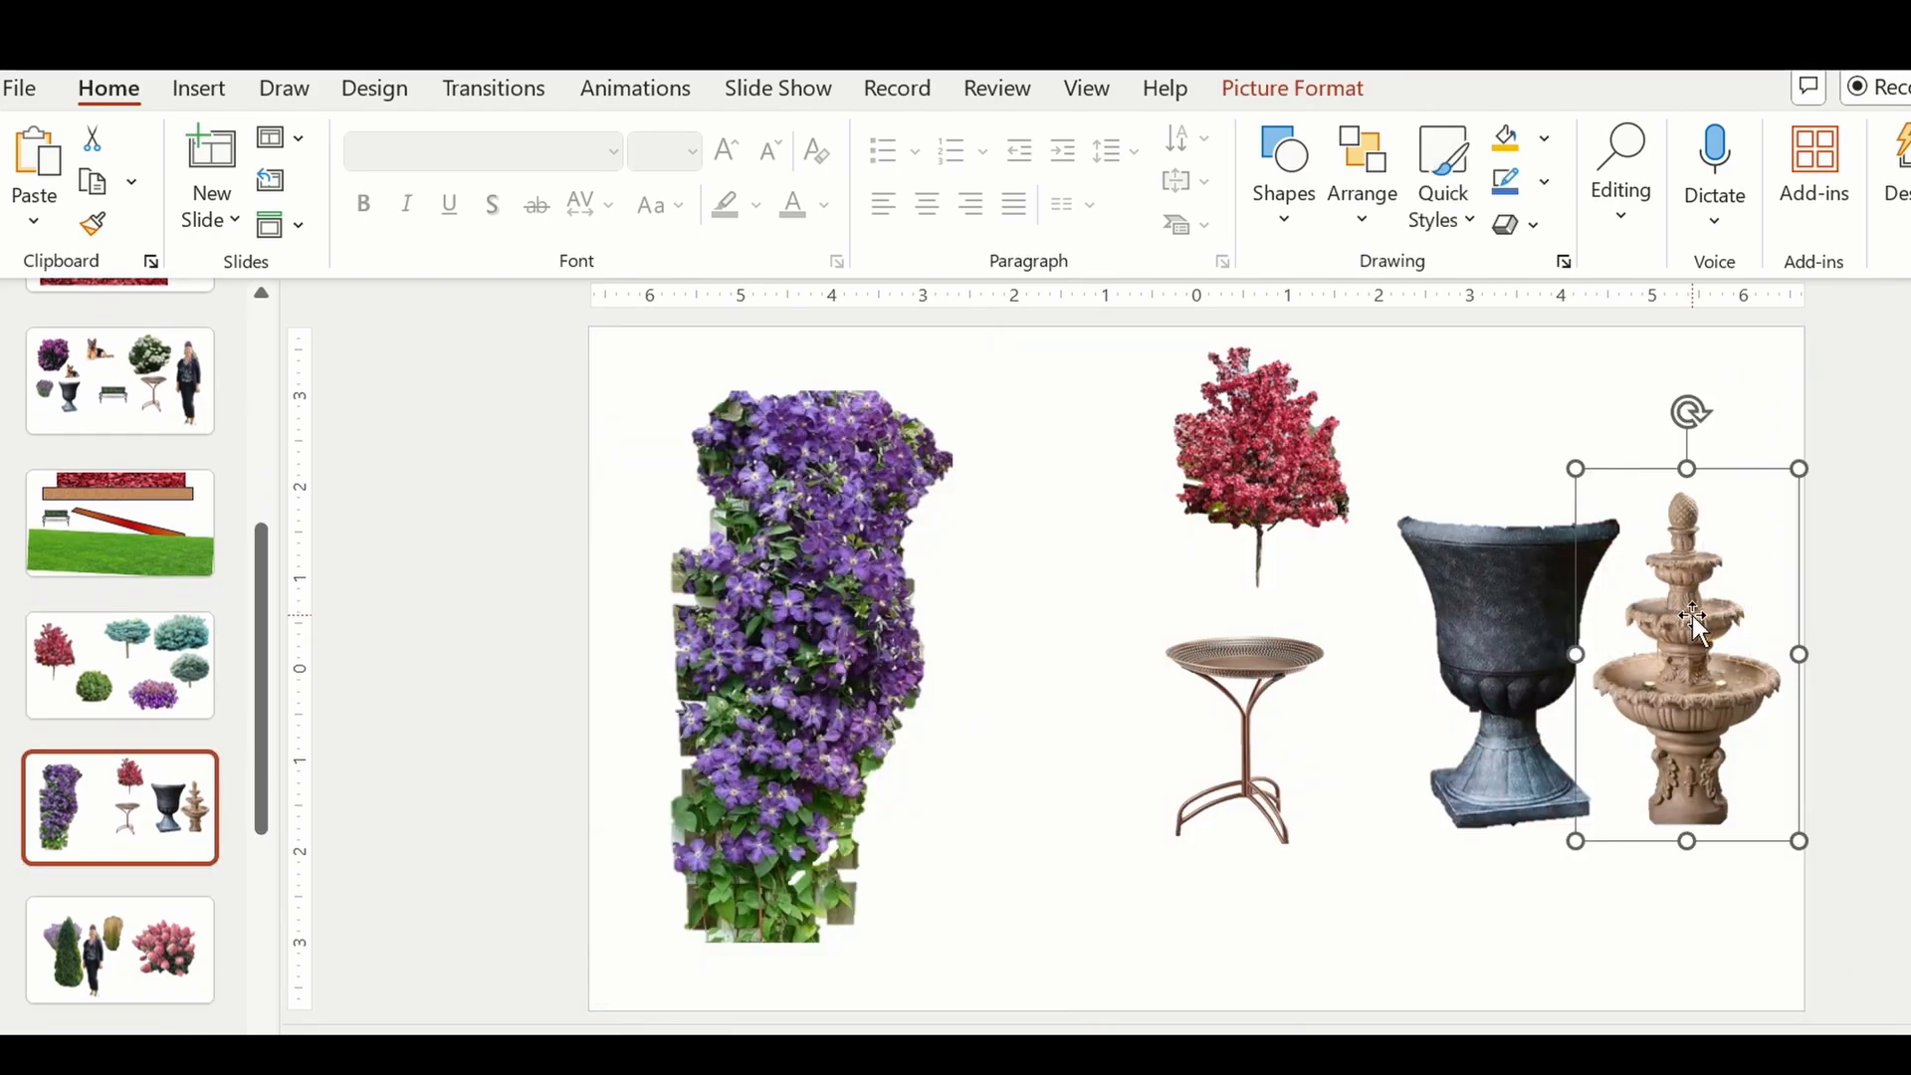
pyautogui.rightClick(1693, 615)
pyautogui.click(1775, 383)
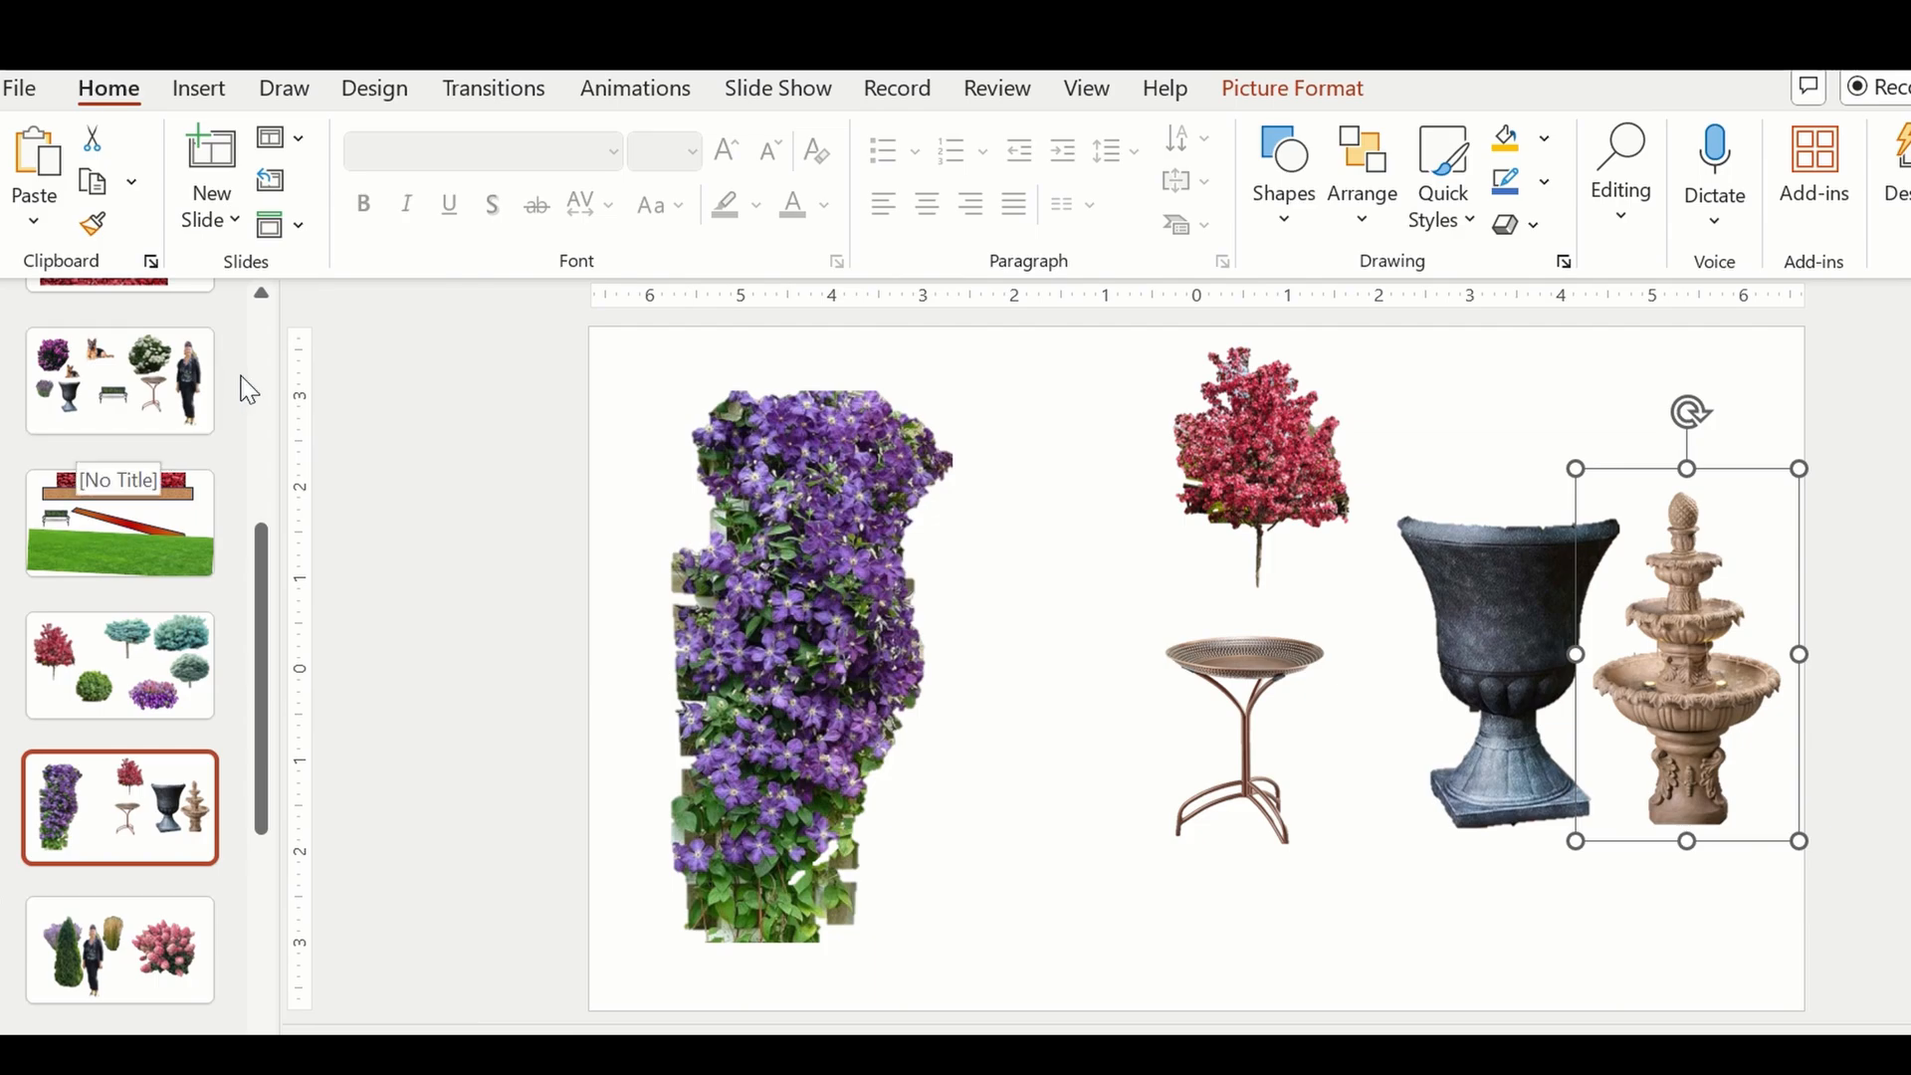
pyautogui.scroll(10, 249, 388)
pyautogui.click(99, 637)
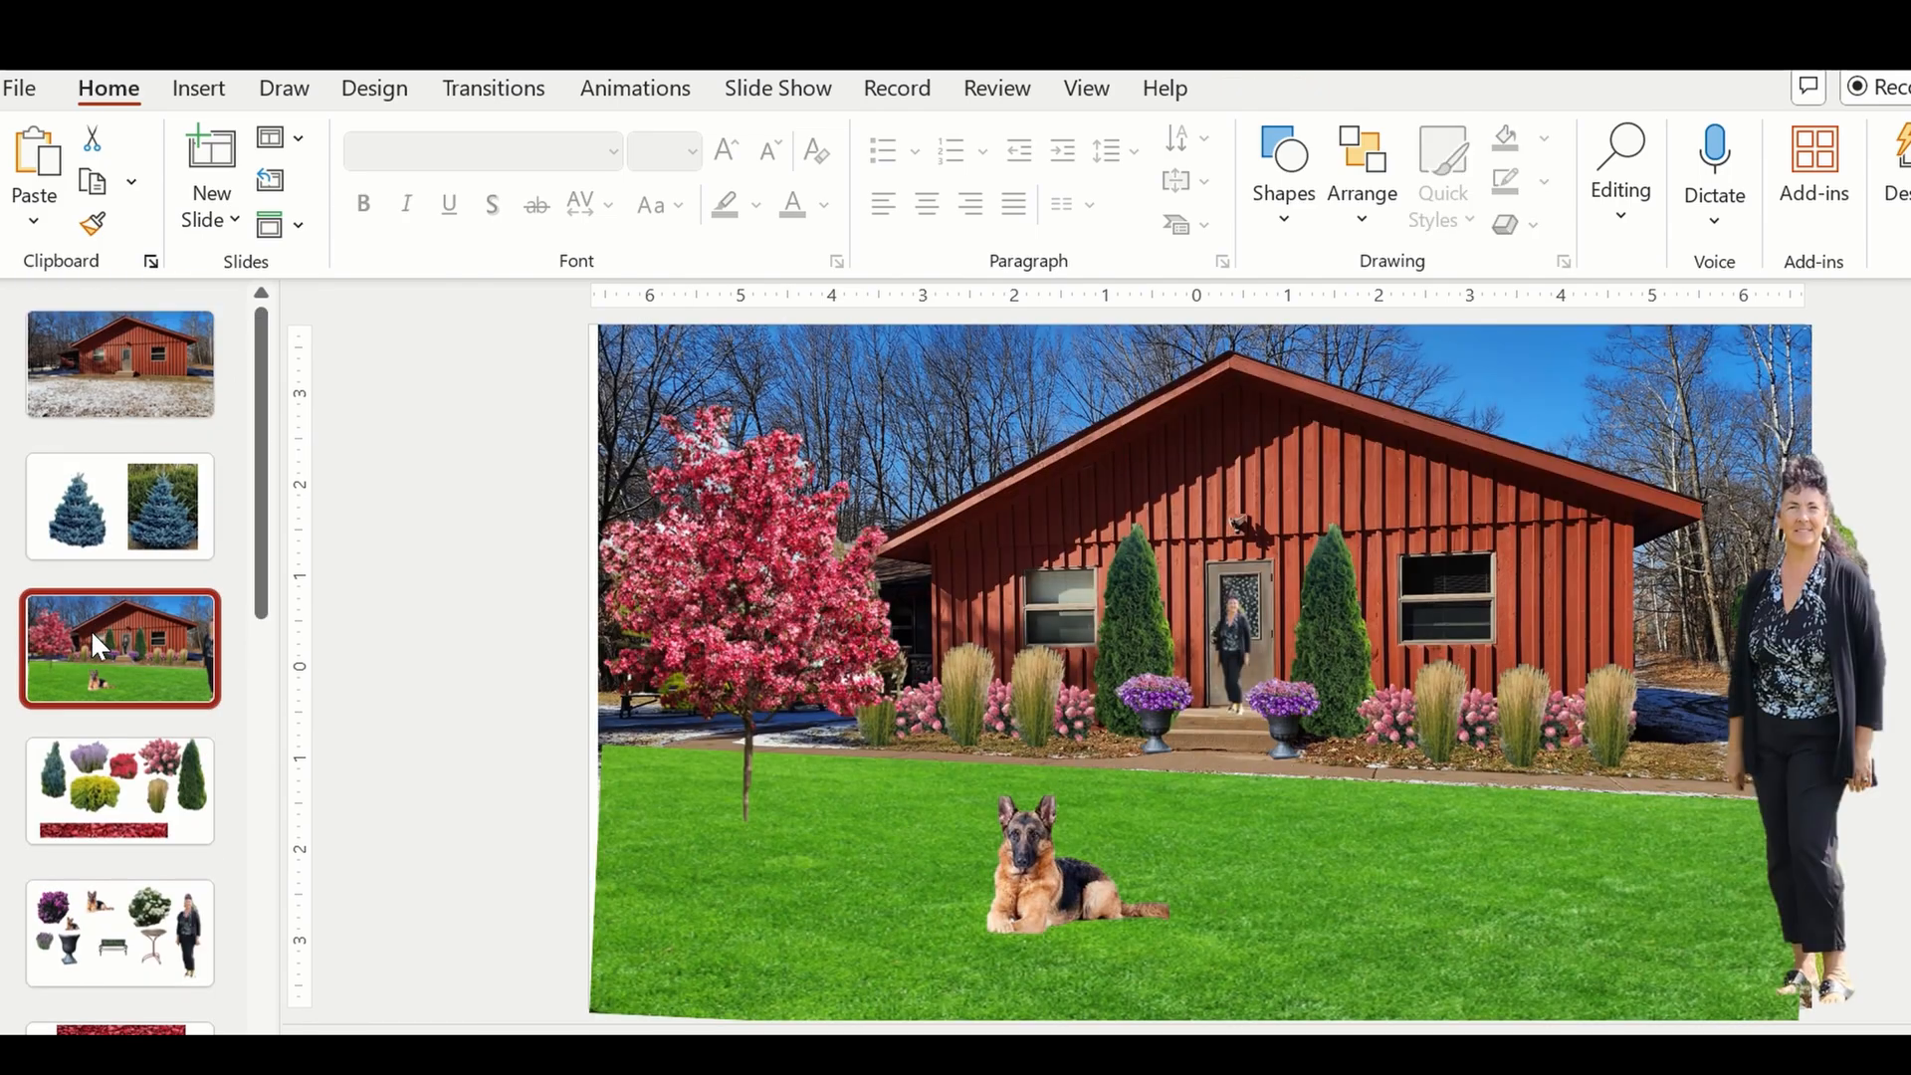
pyautogui.rightClick(747, 811)
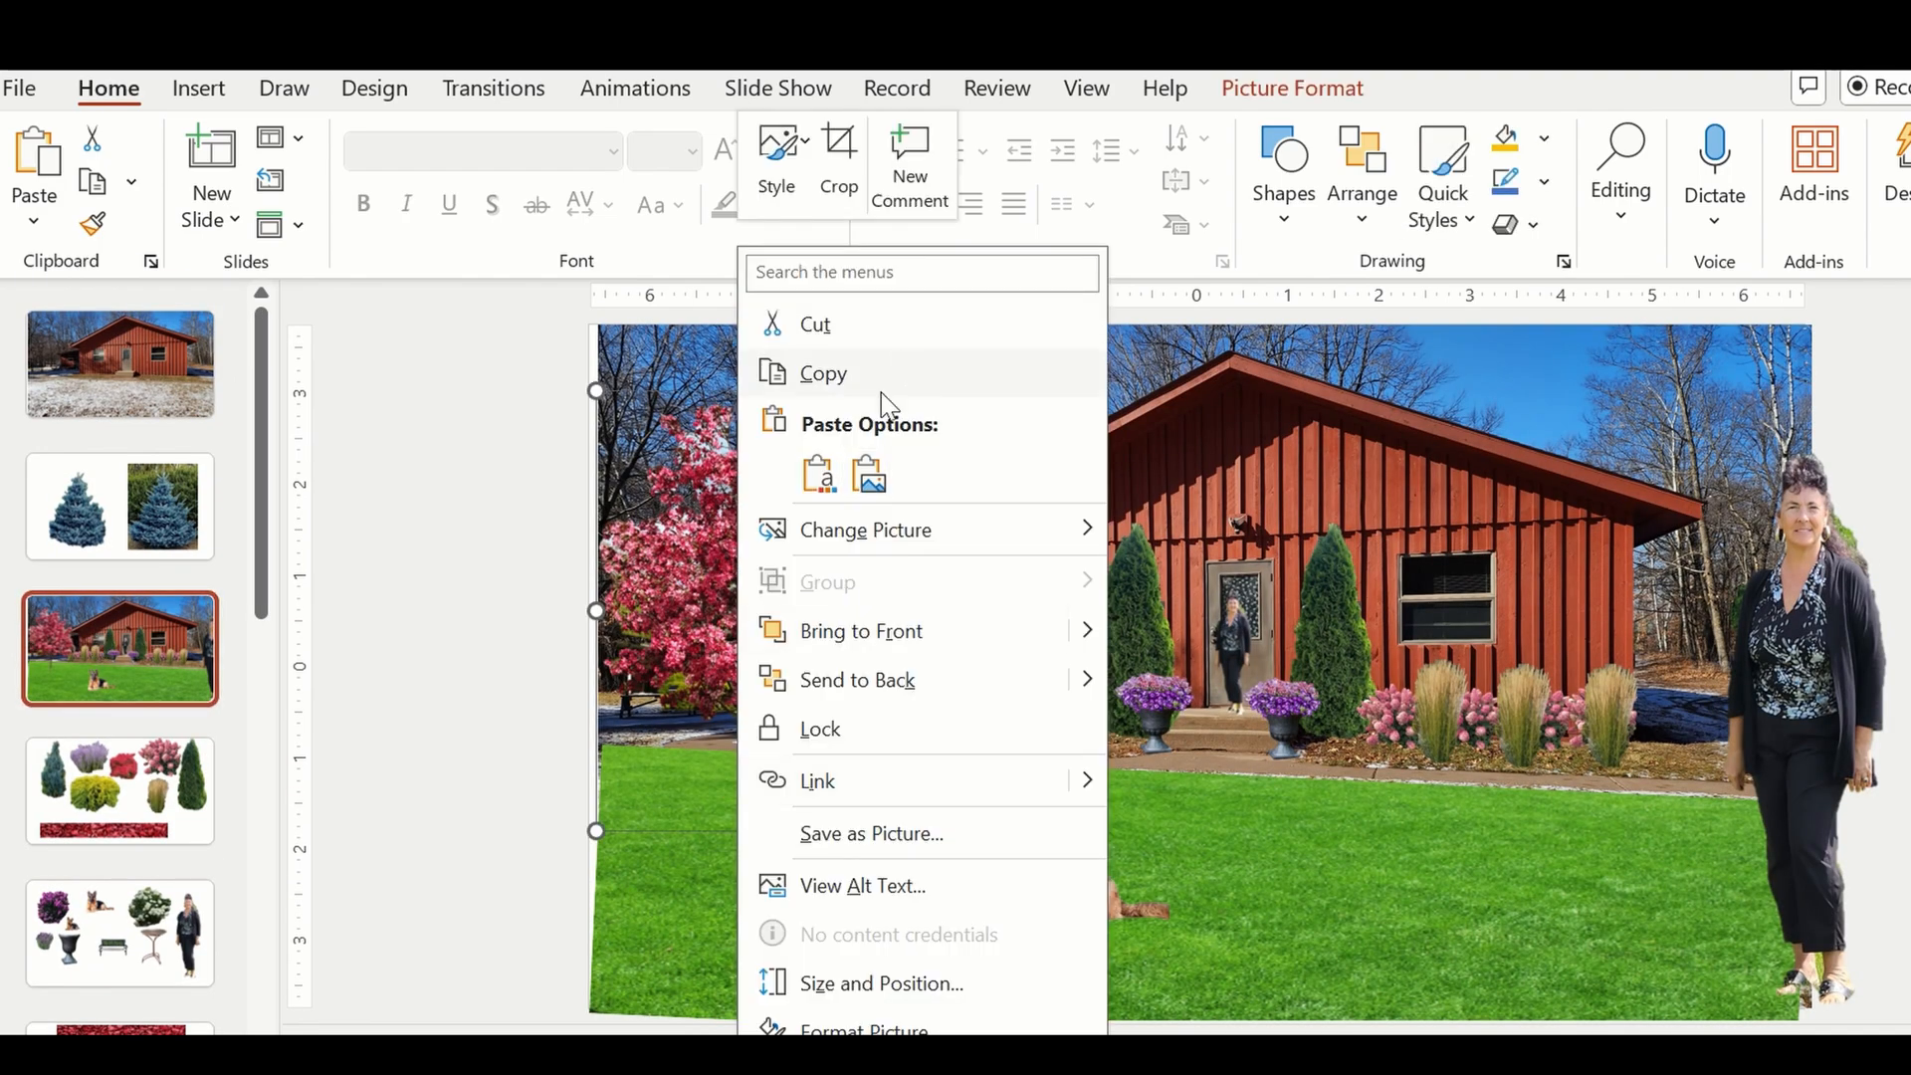
pyautogui.click(819, 475)
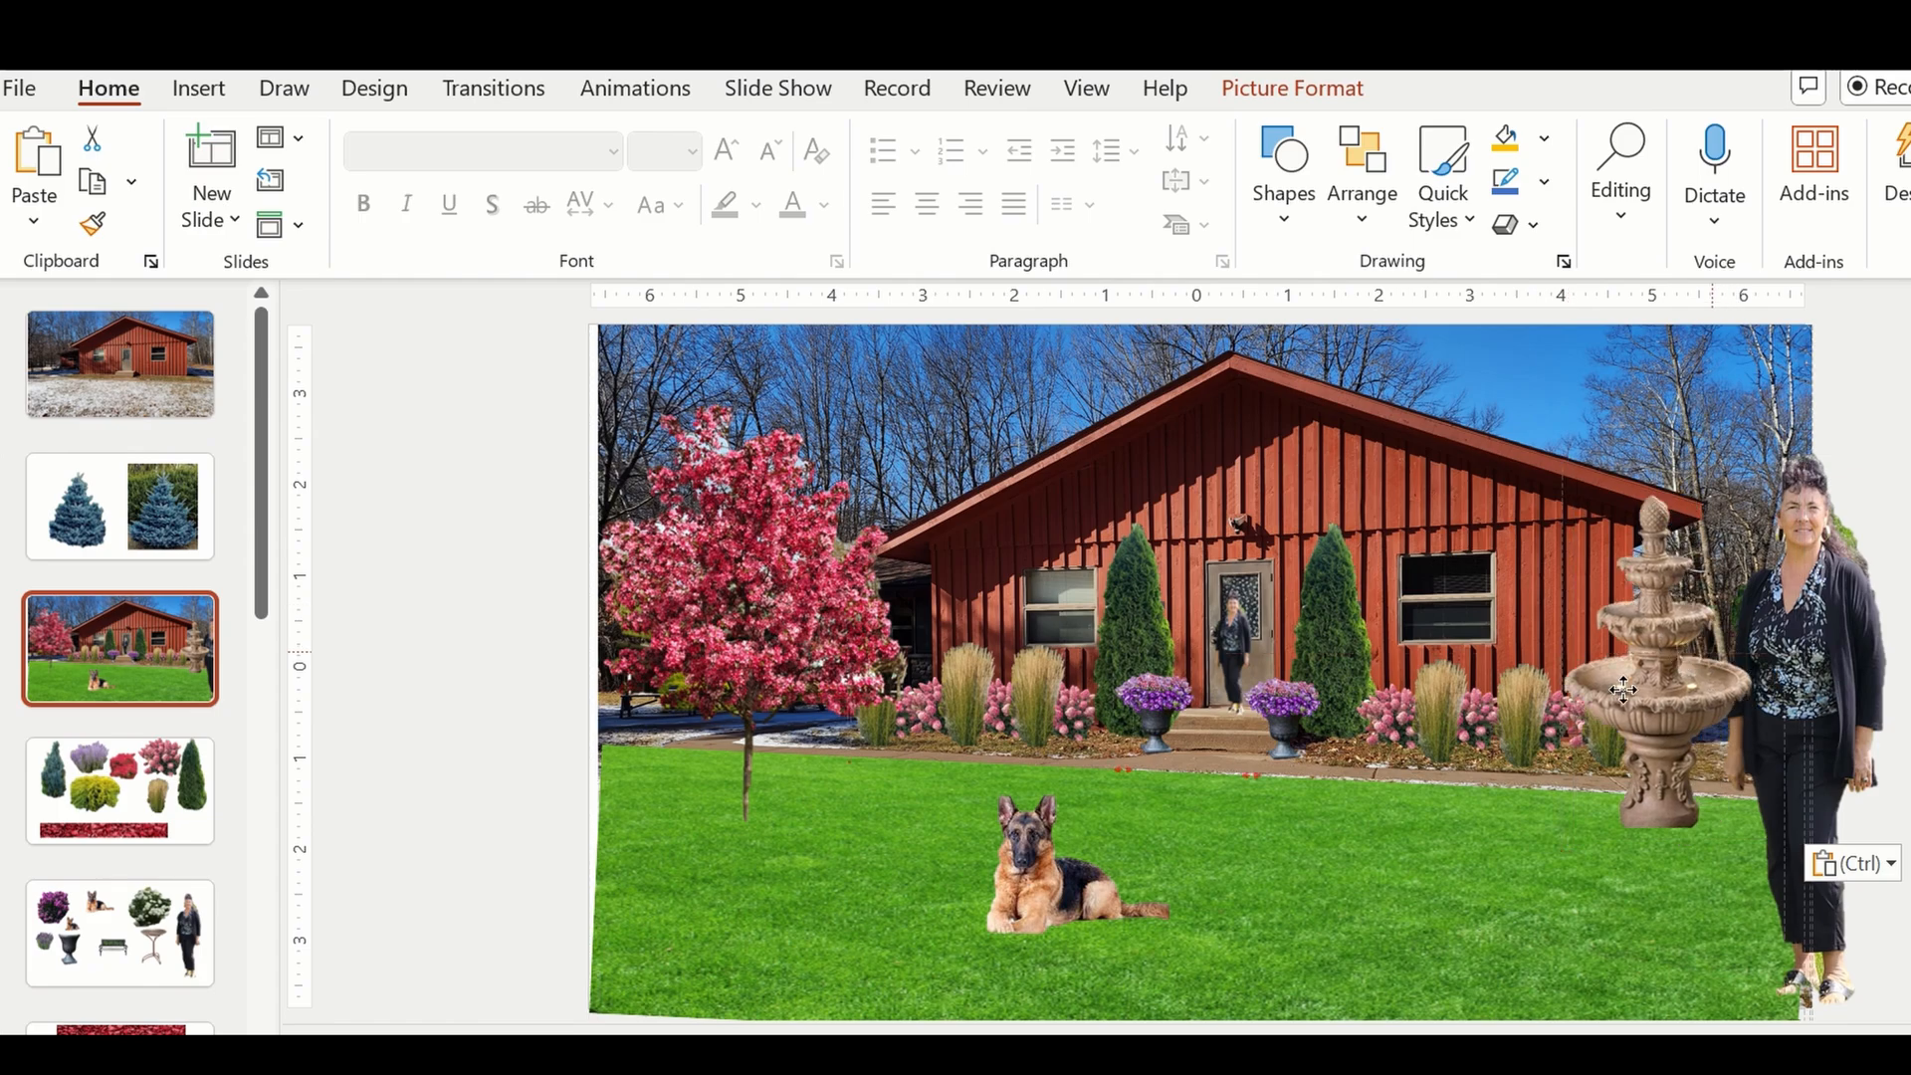
# Position the fountain on the left lawn in front of the flowering tree, with the German shepherd lying just right of it.
pyautogui.moveTo(1623, 690); pyautogui.dragTo(1532, 738)
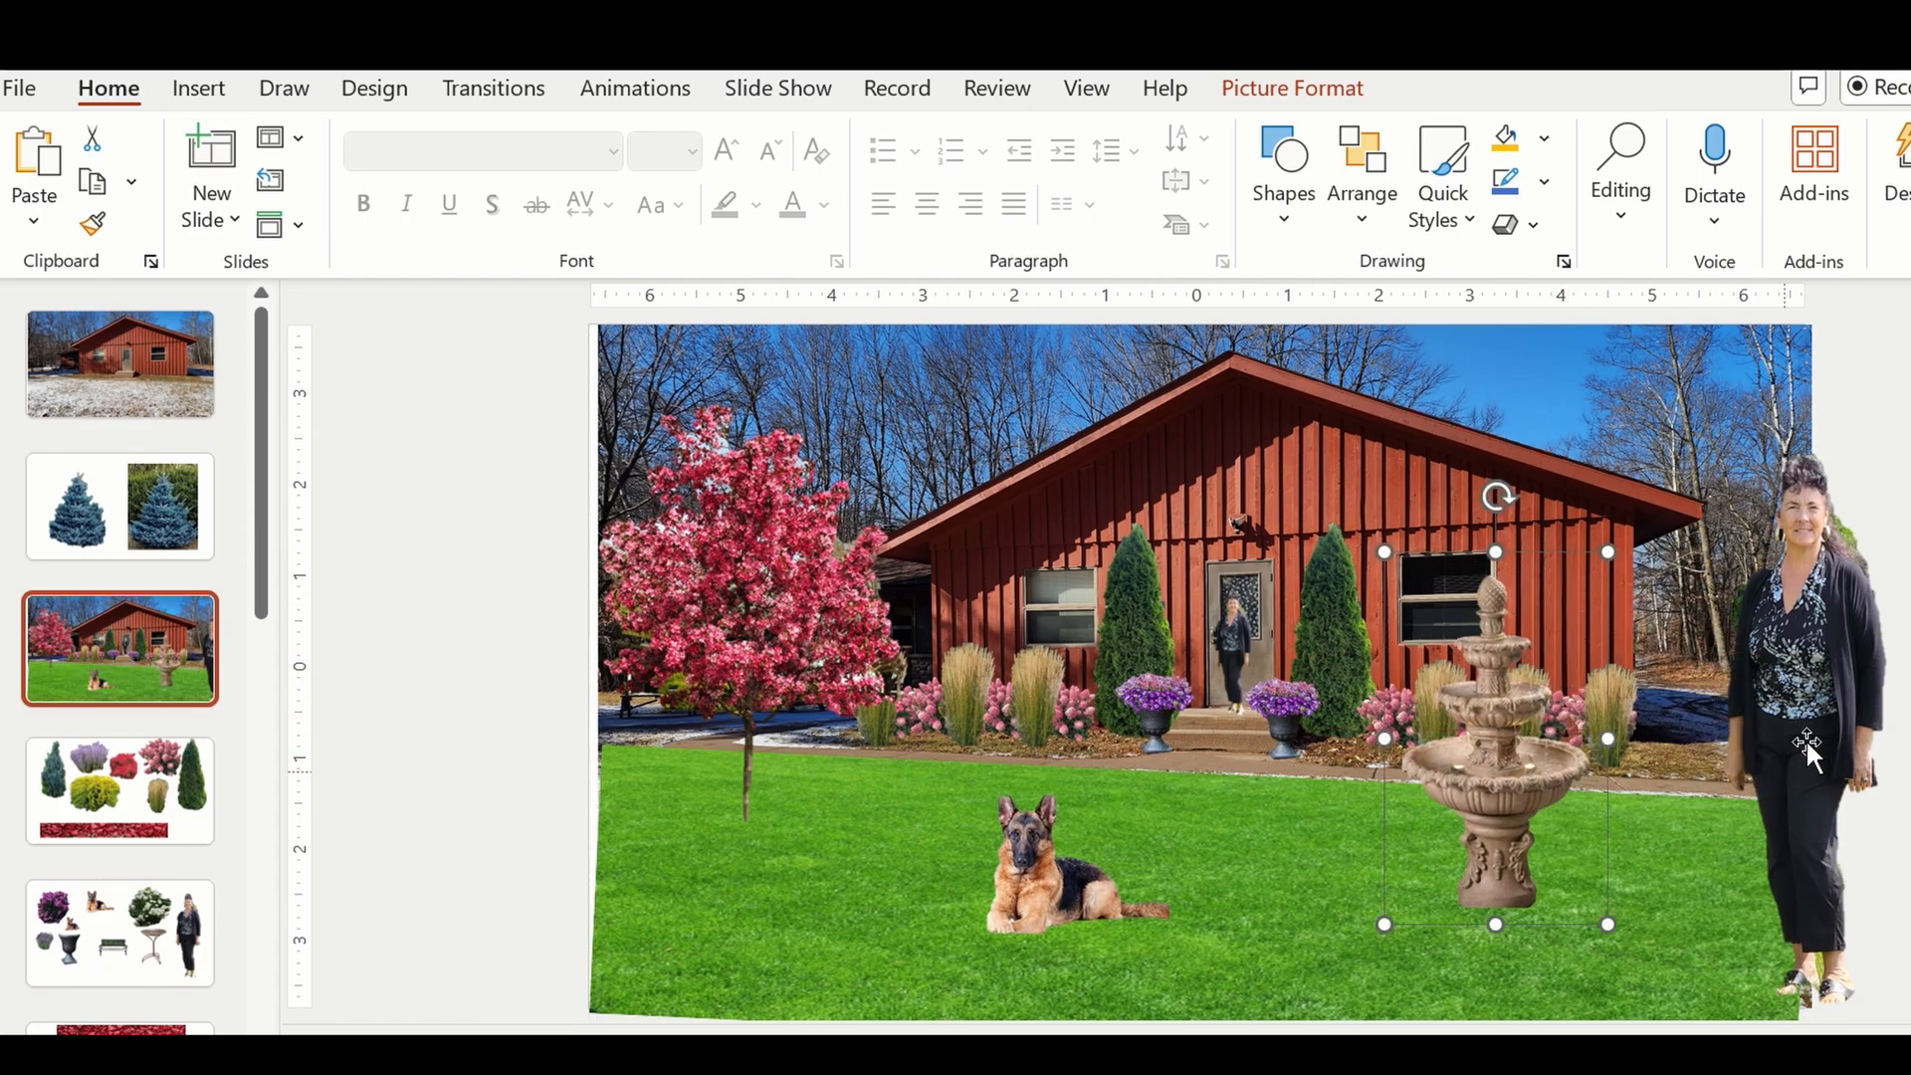
pyautogui.moveTo(1597, 671); pyautogui.dragTo(790, 683)
pyautogui.moveTo(1063, 887); pyautogui.dragTo(912, 845)
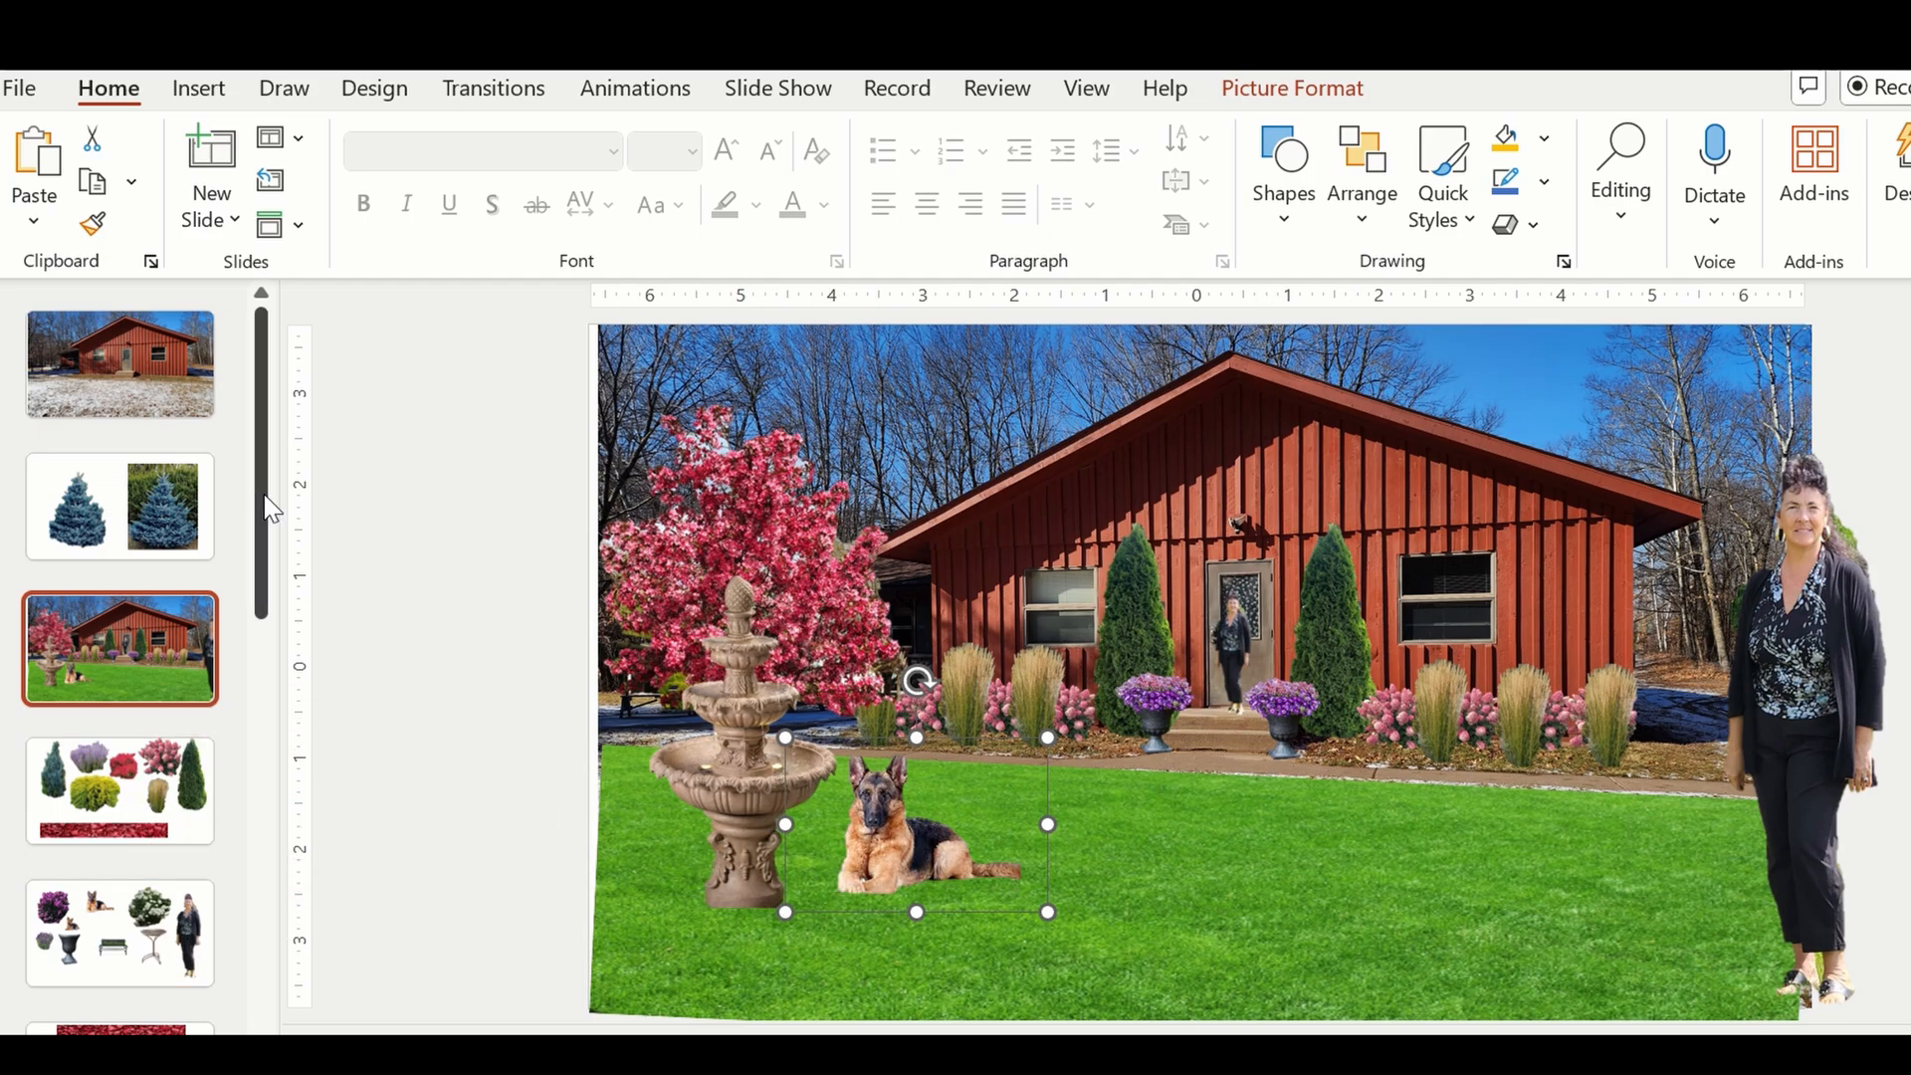
pyautogui.moveTo(257, 534); pyautogui.dragTo(264, 609)
pyautogui.click(164, 931)
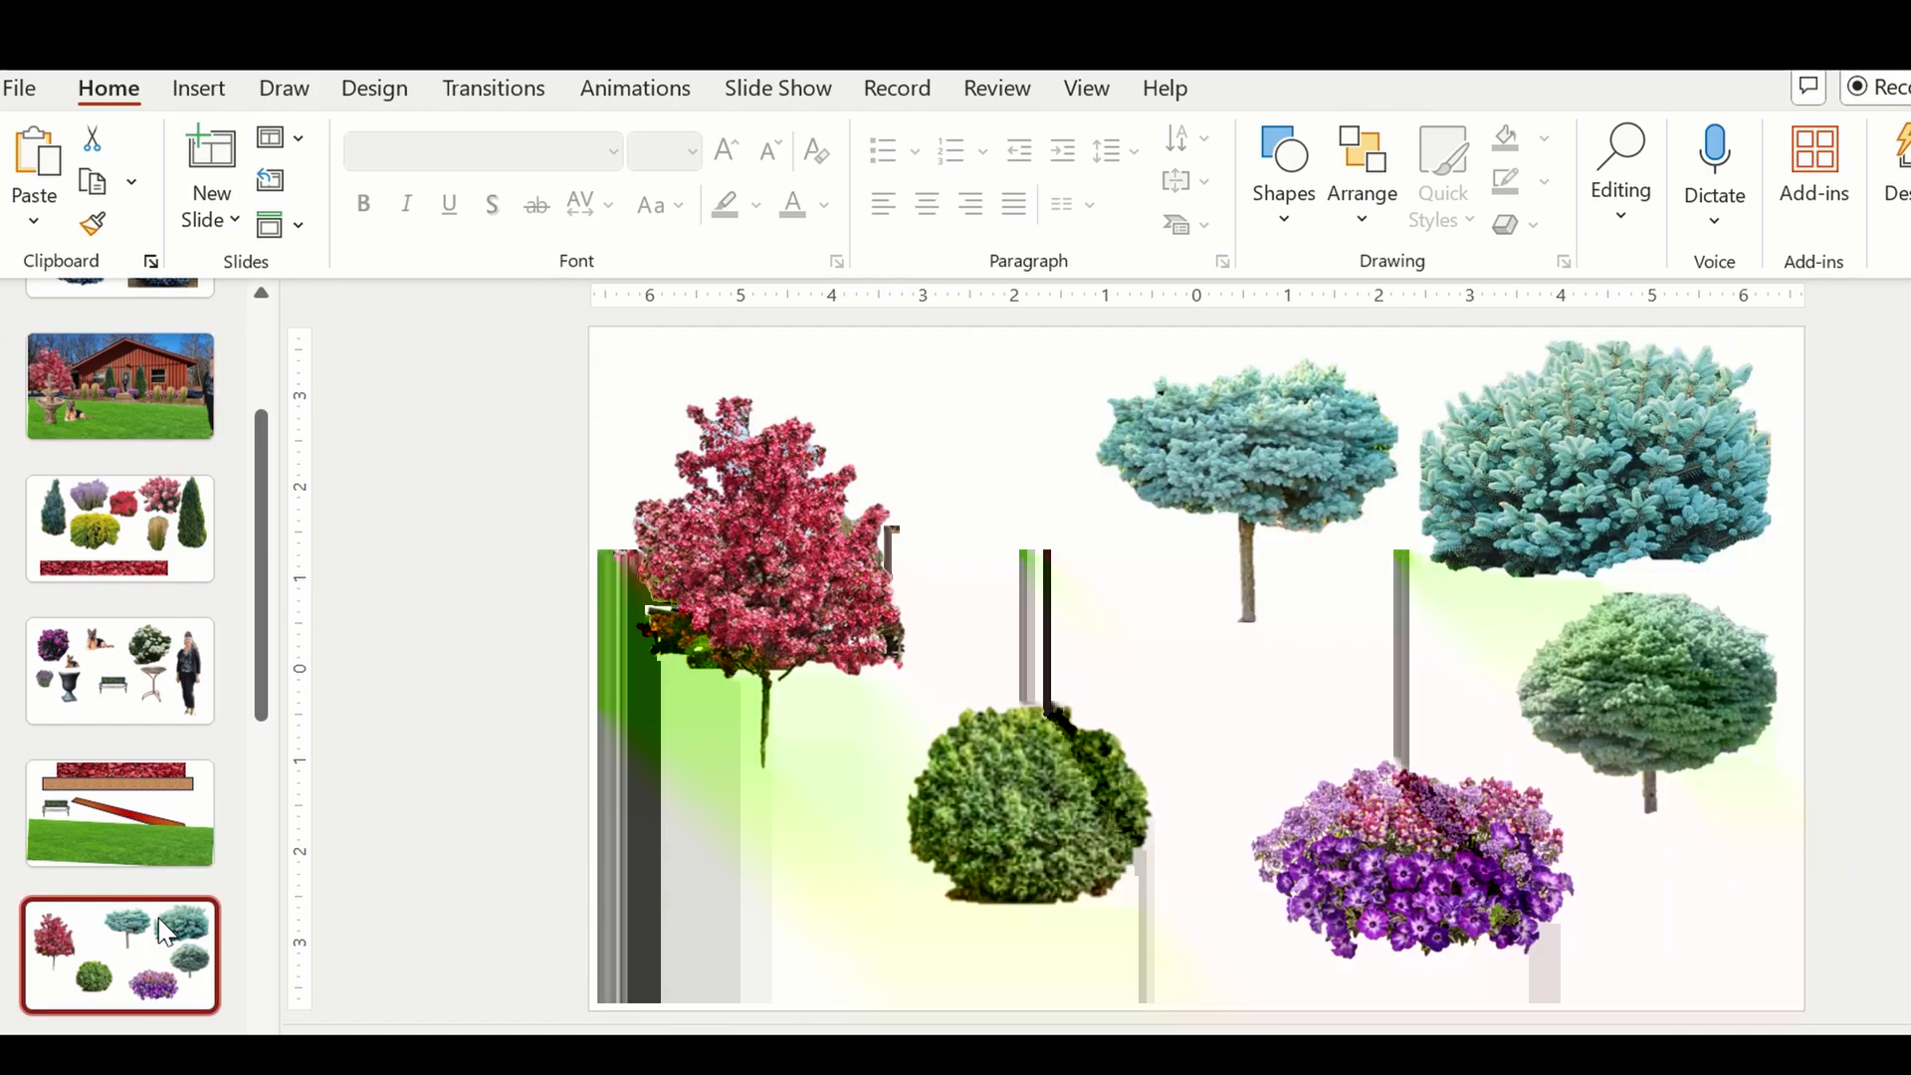
pyautogui.click(1359, 906)
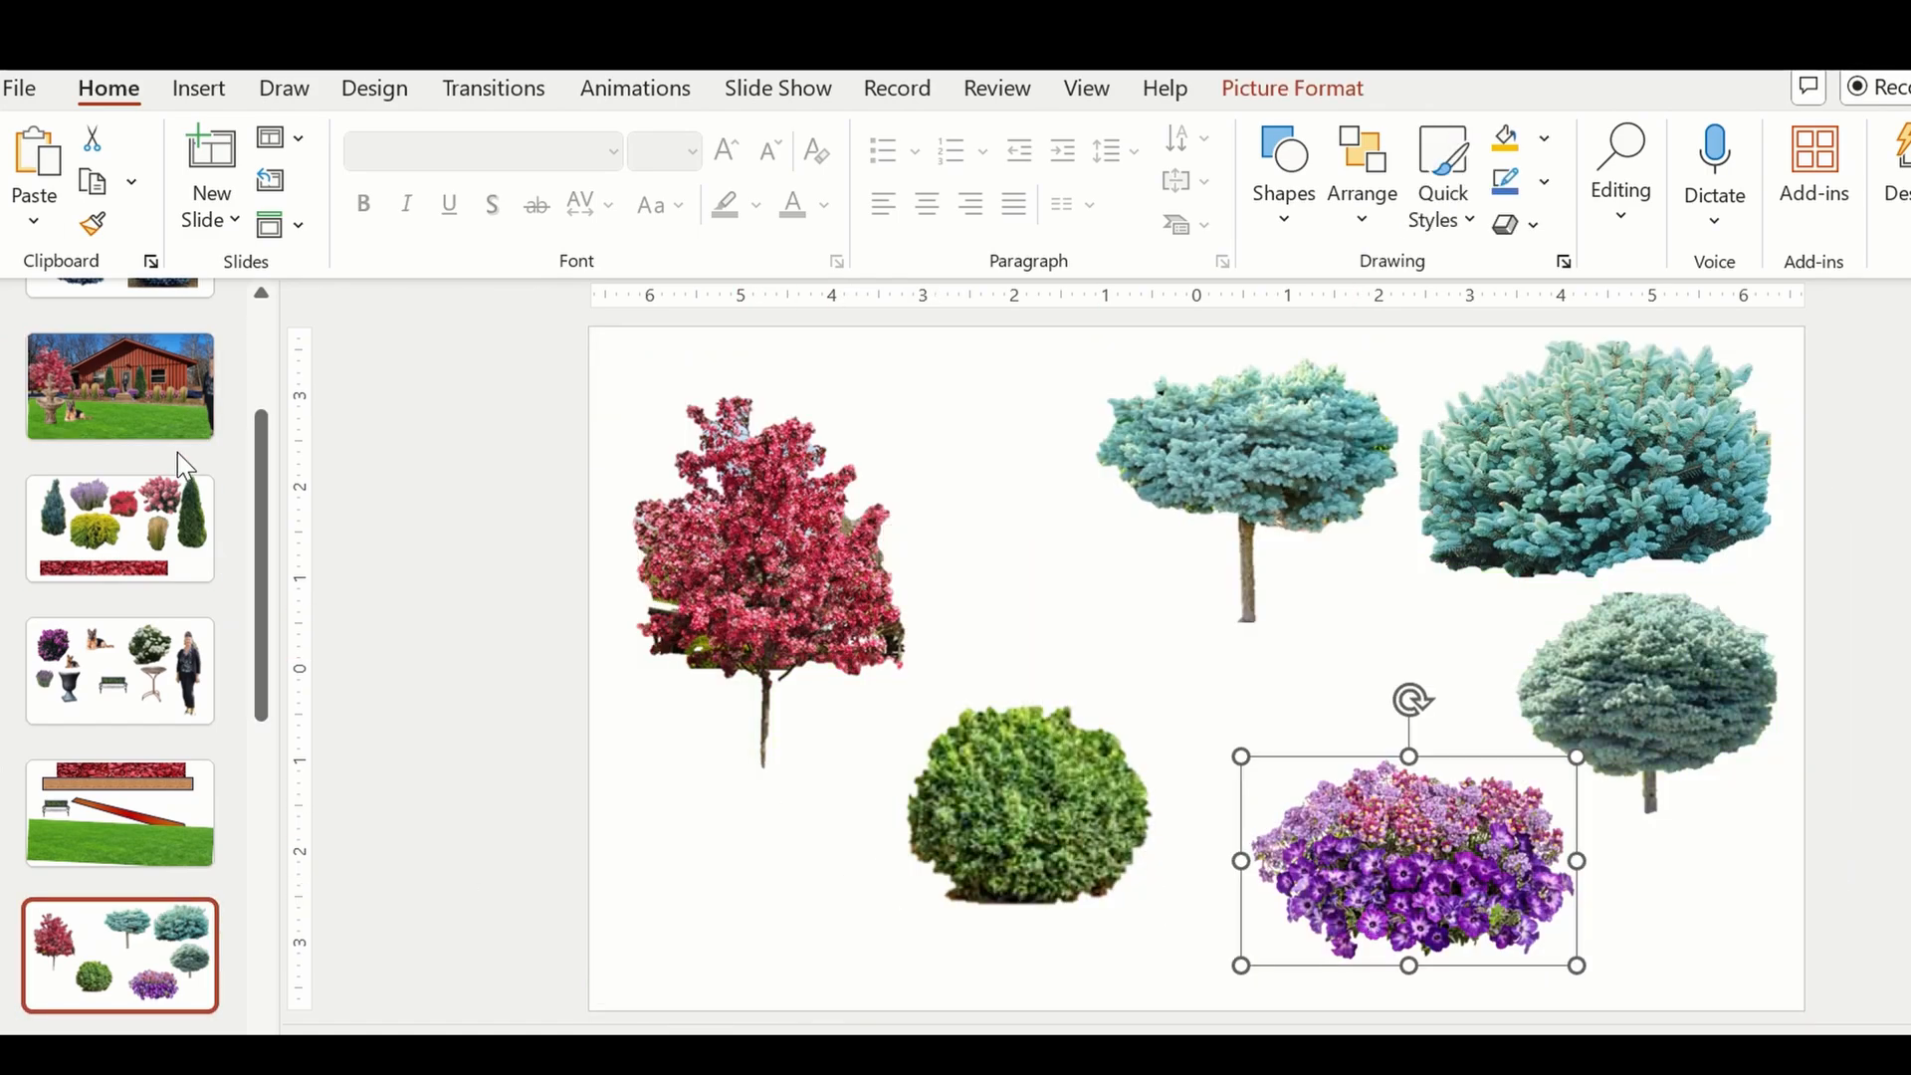
pyautogui.click(139, 379)
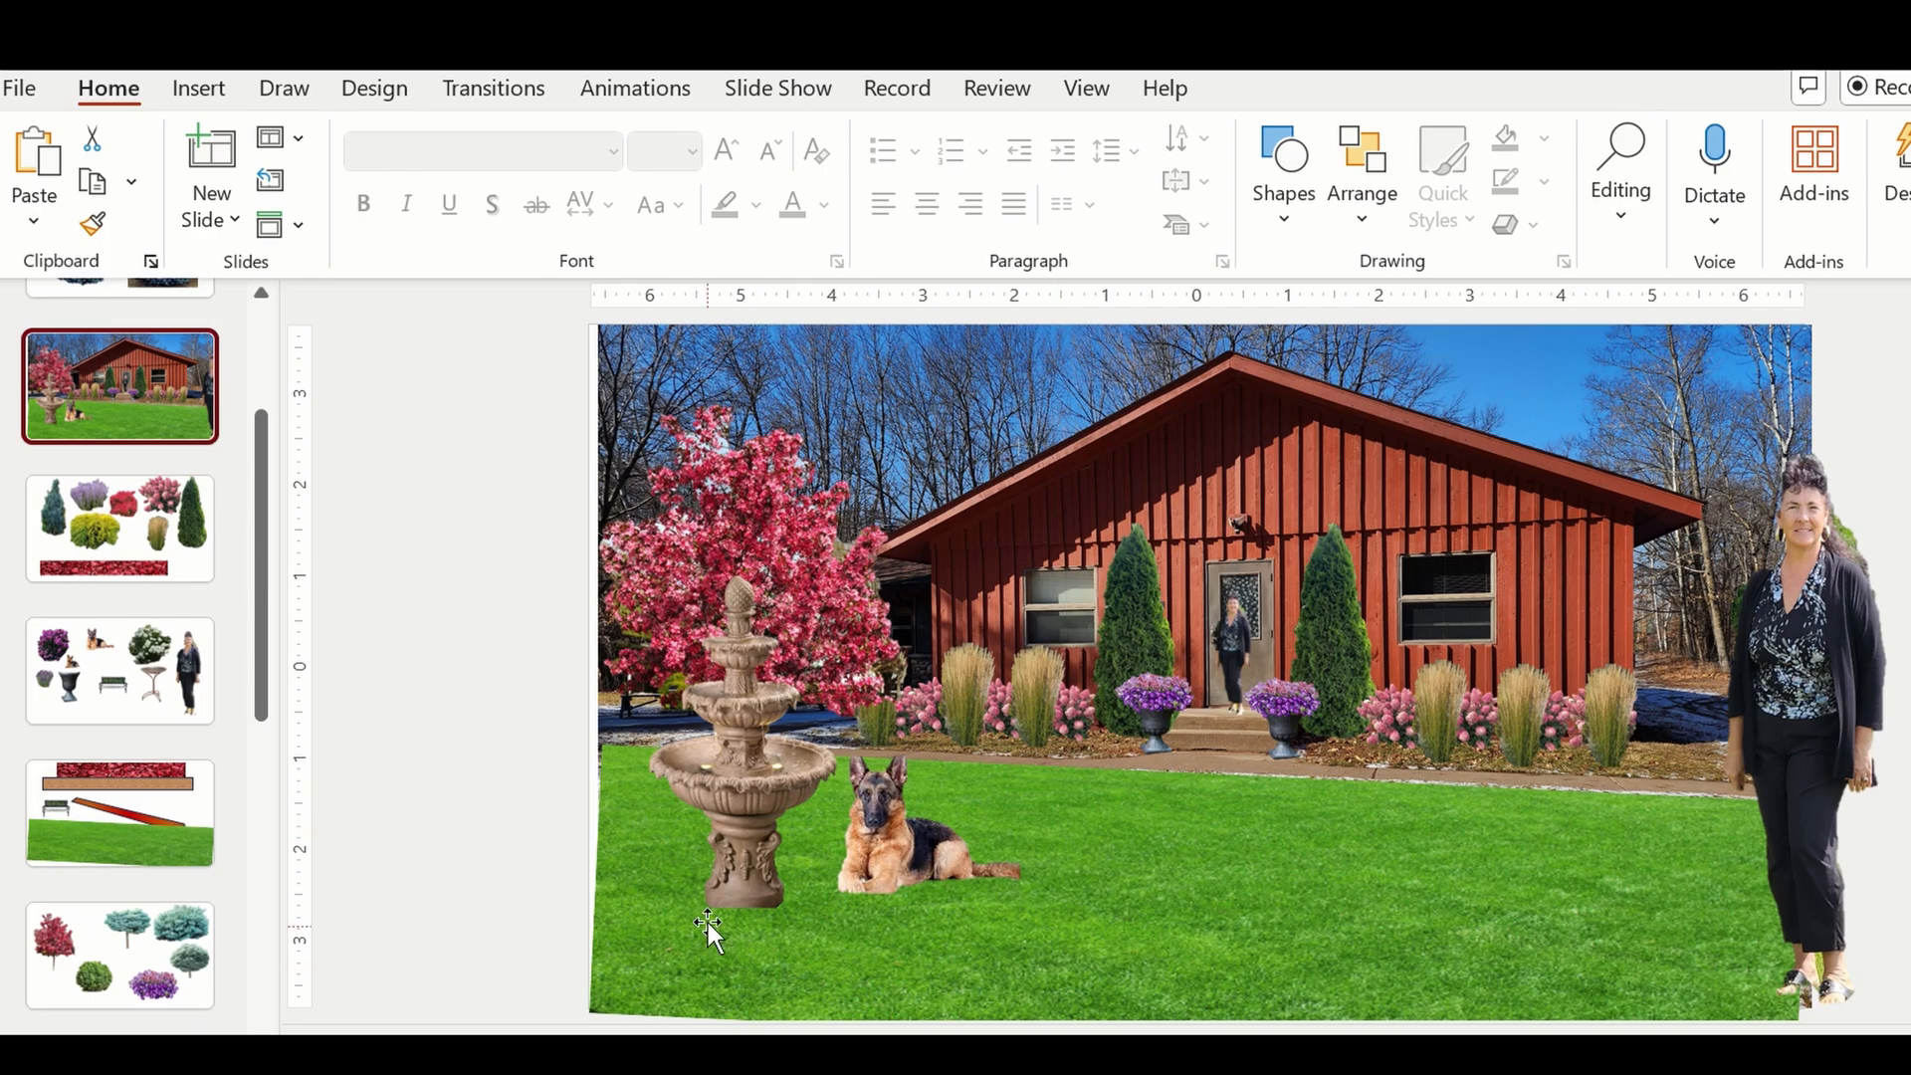
pyautogui.click(708, 923)
pyautogui.hotkey('ctrl', 'v')
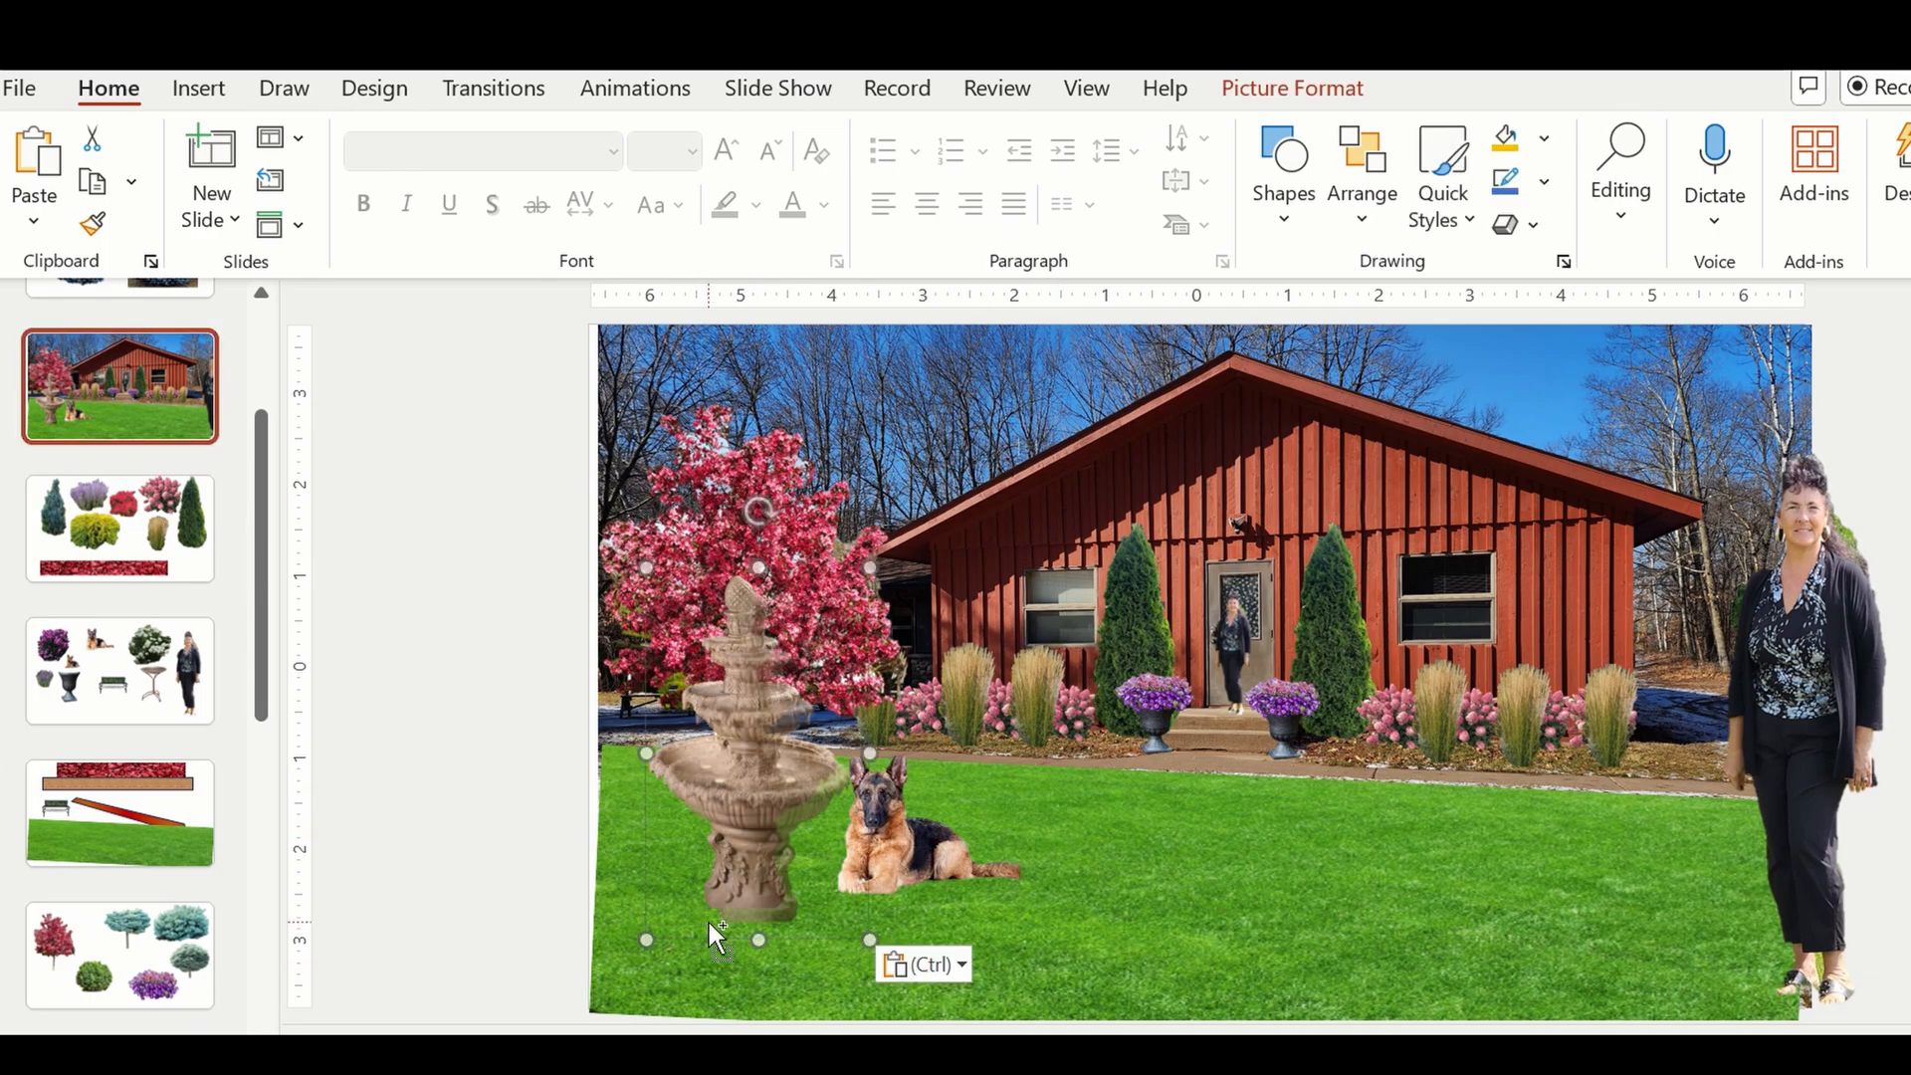
pyautogui.press('Delete')
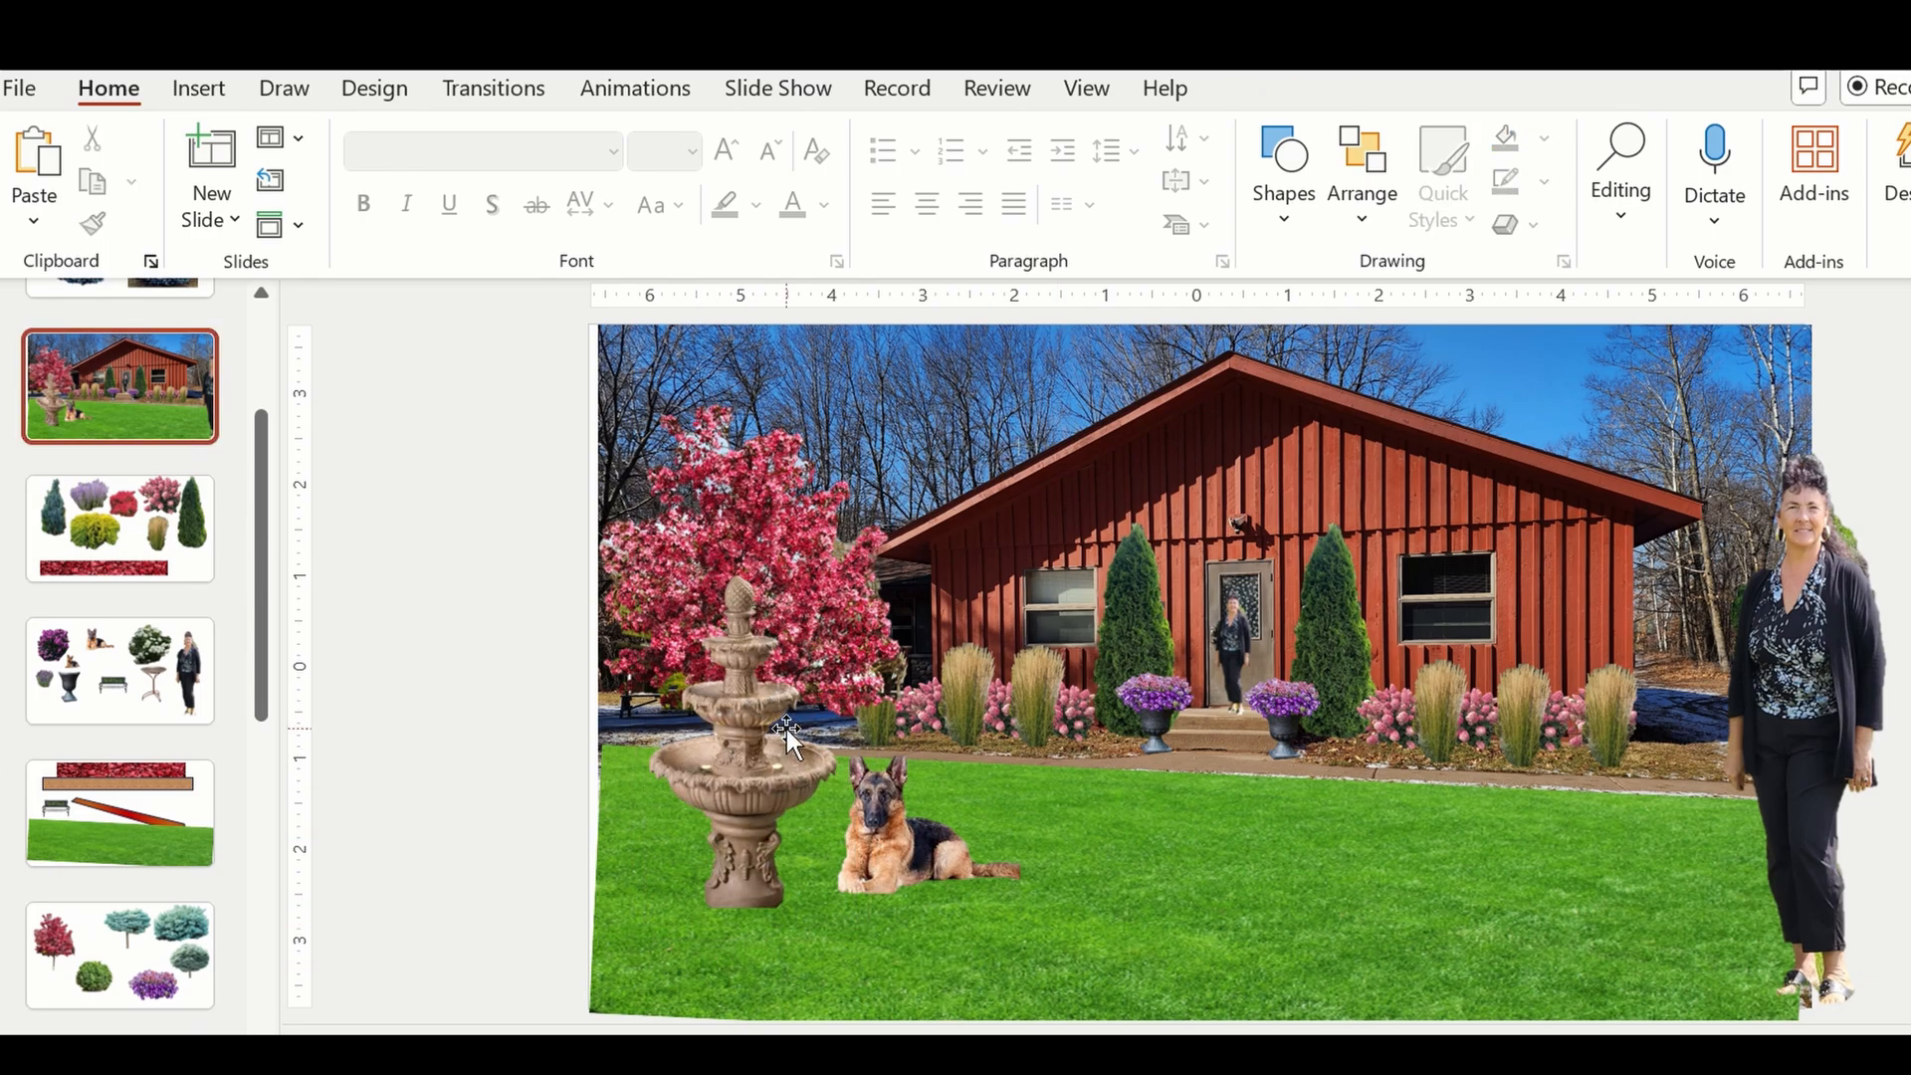
# Copy the pink and purple flower cluster from the slide of trees and shrubs and paste it onto the house mock-up slide.
pyautogui.click(107, 995)
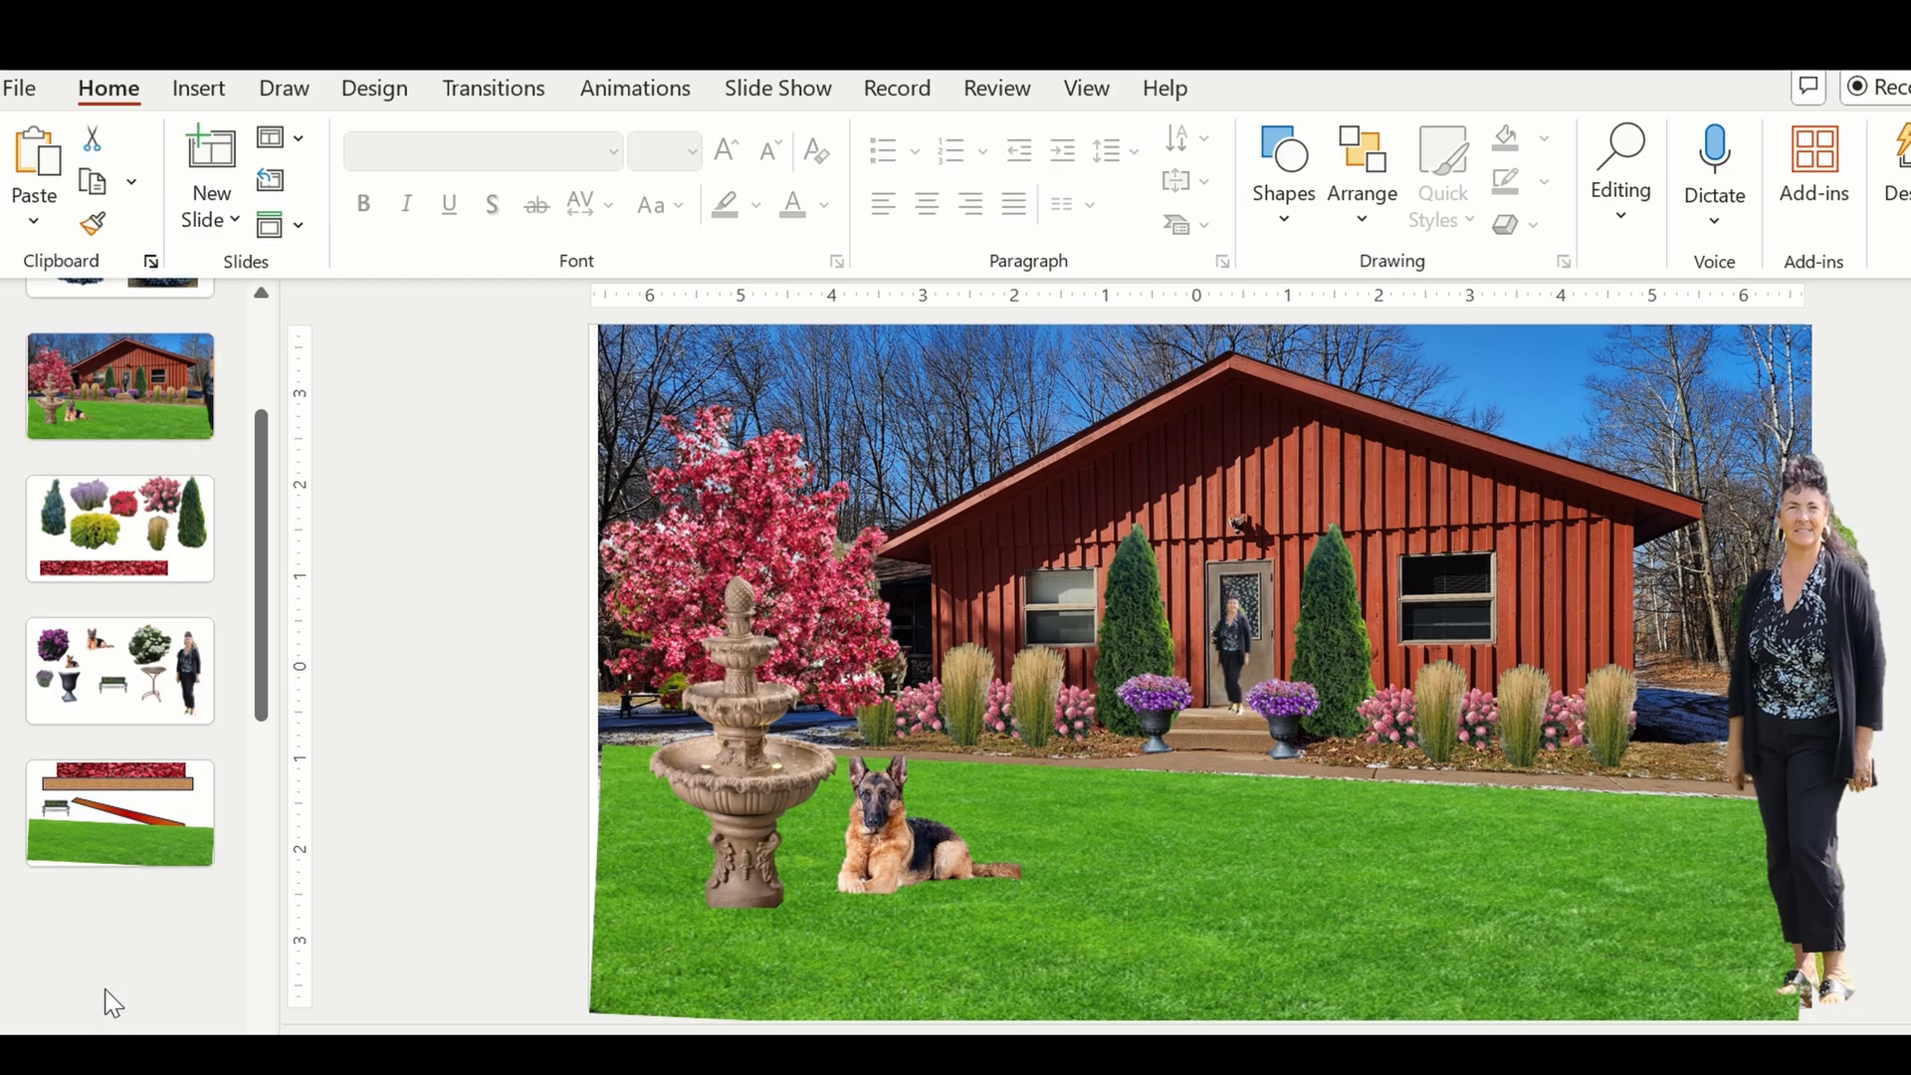
pyautogui.click(1520, 911)
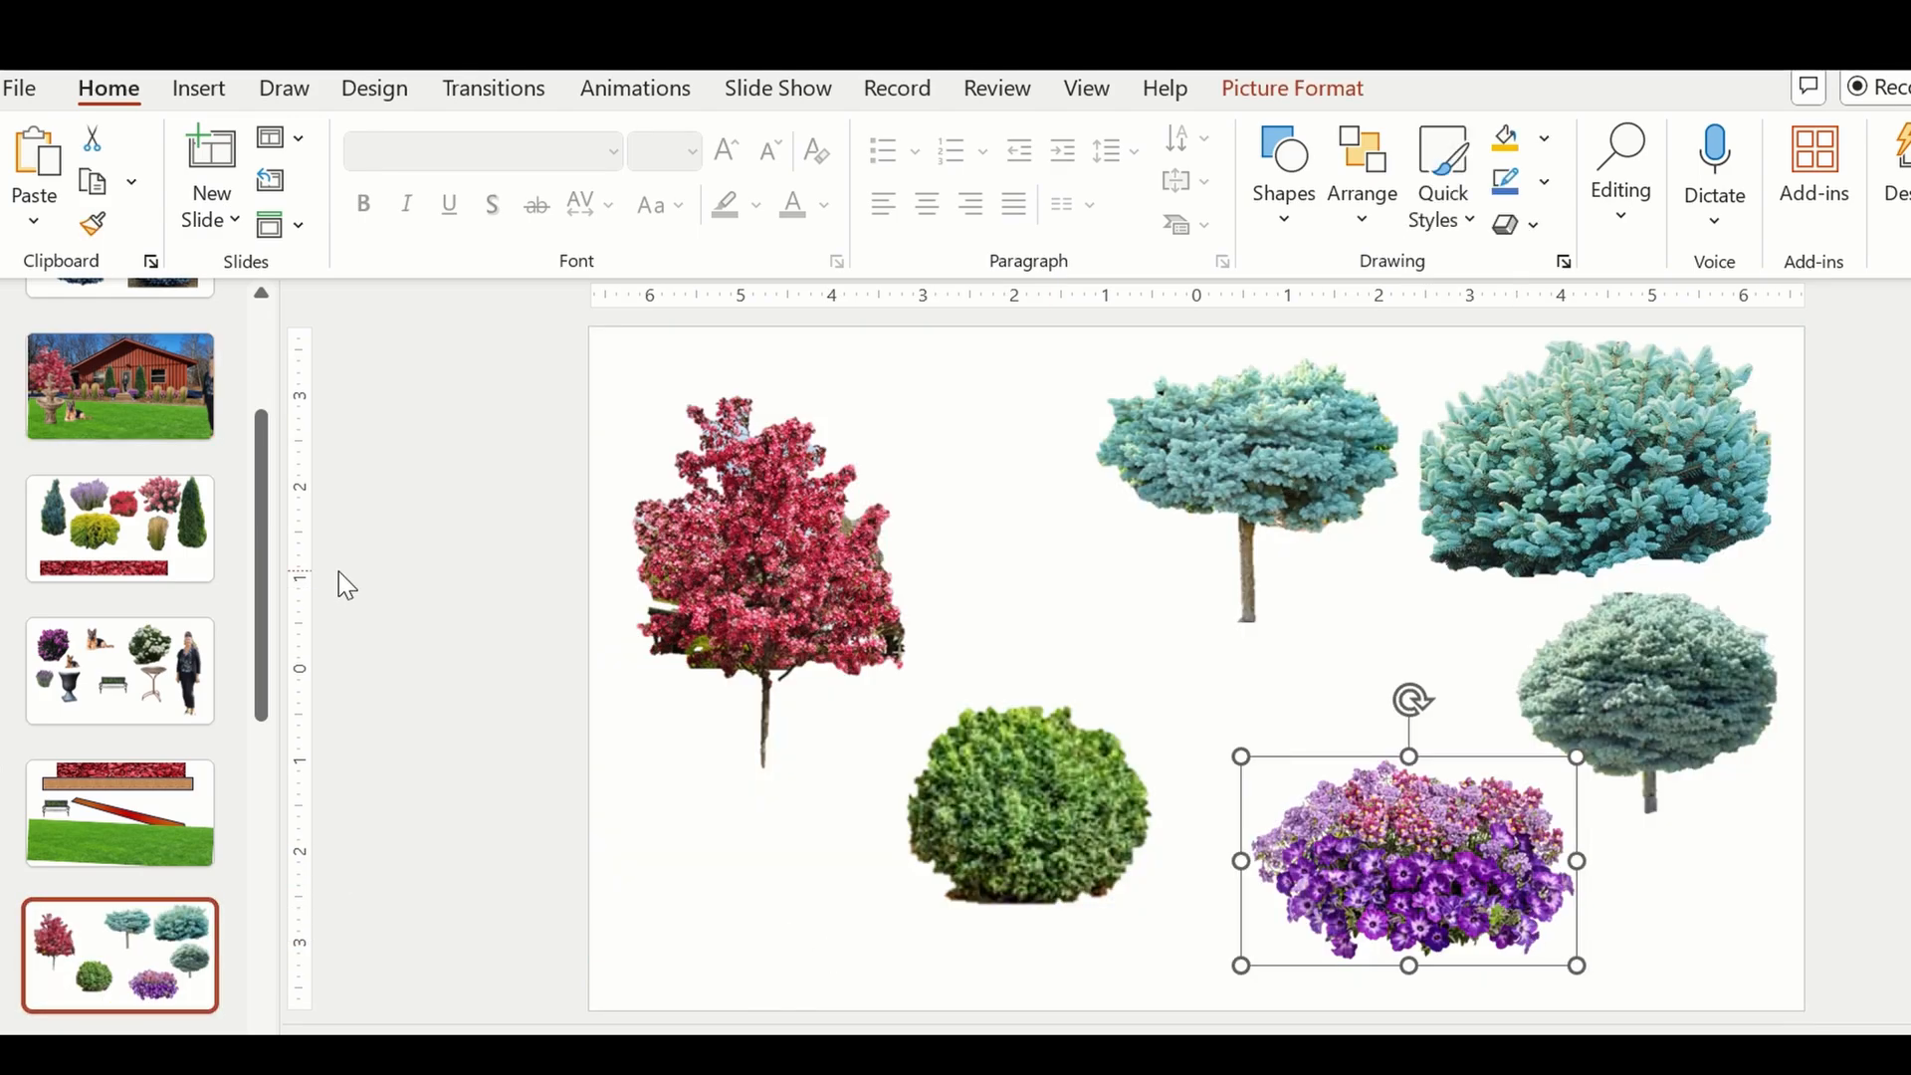
pyautogui.click(129, 392)
pyautogui.hotkey('ctrl', 'v')
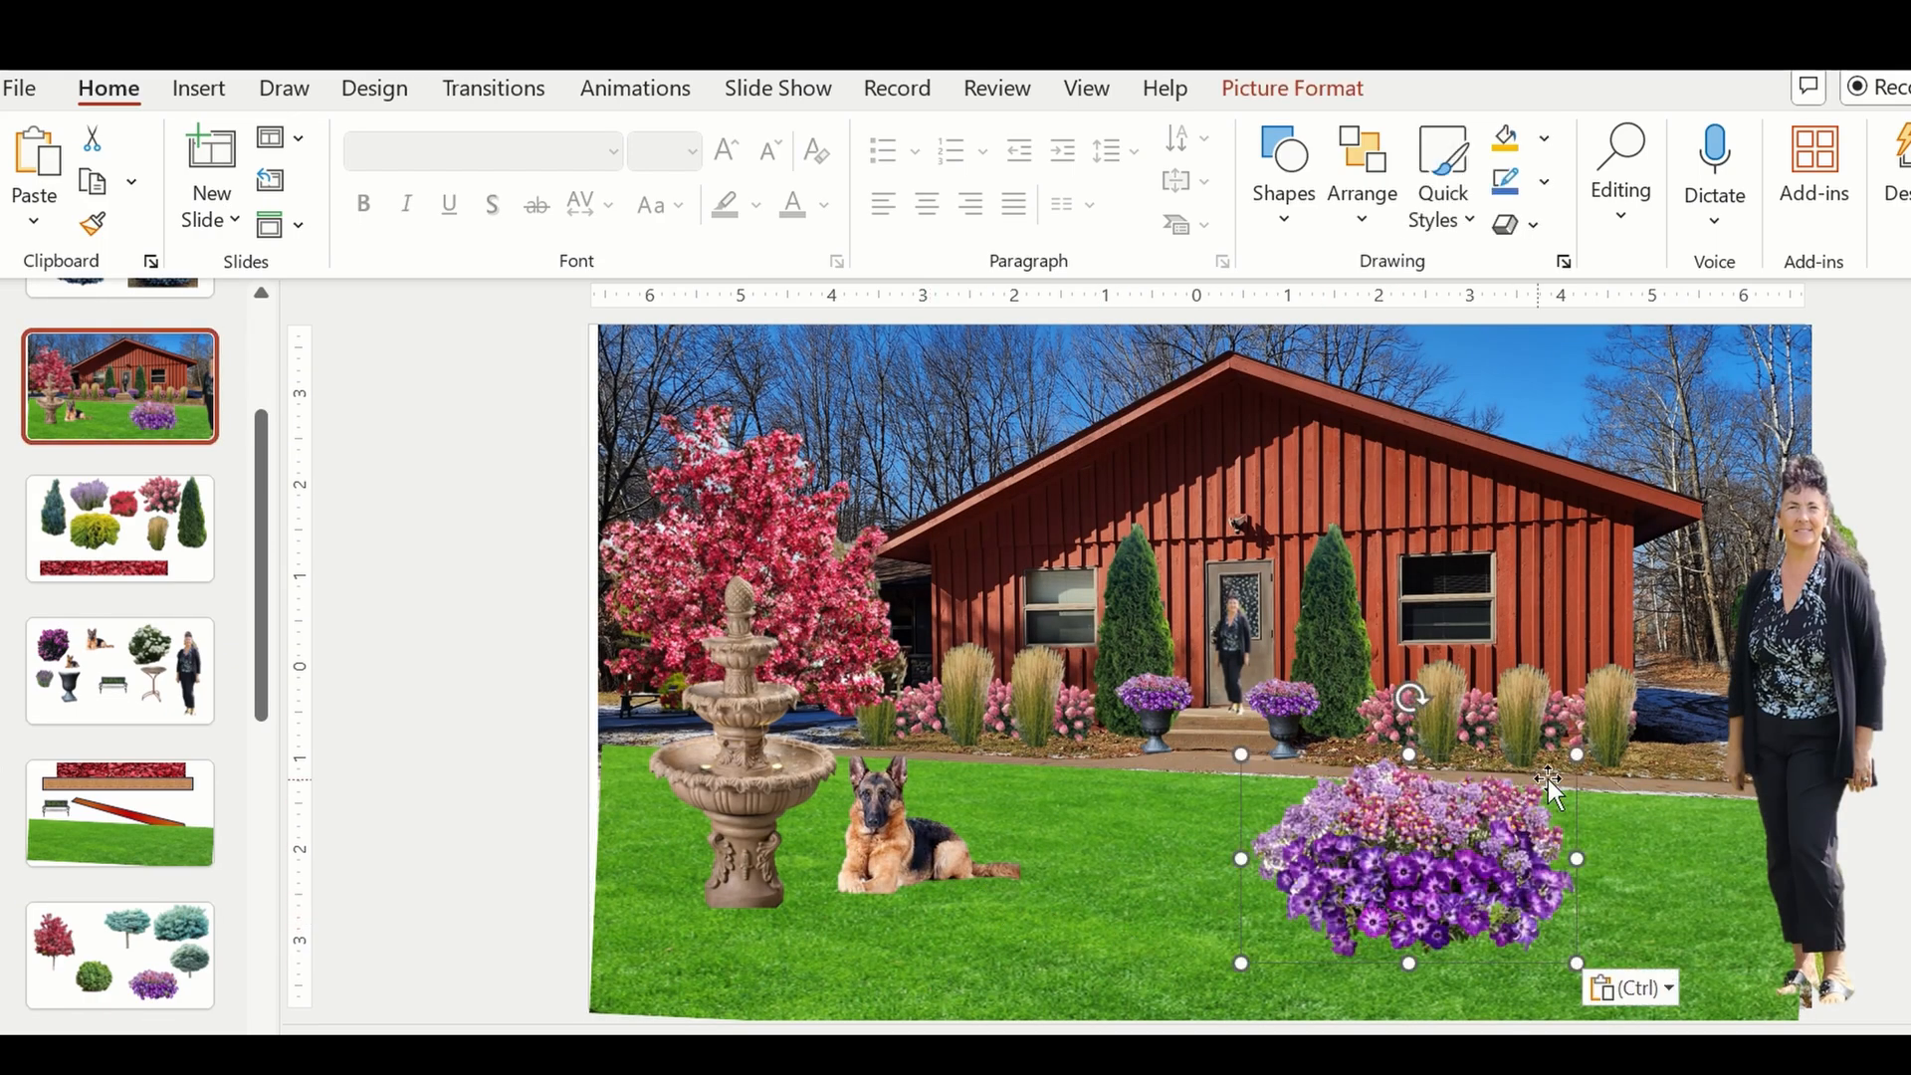
# Scale the flower cluster down to roughly half size and place it in front of the fountain's base.
pyautogui.moveTo(1570, 758); pyautogui.dragTo(1430, 845)
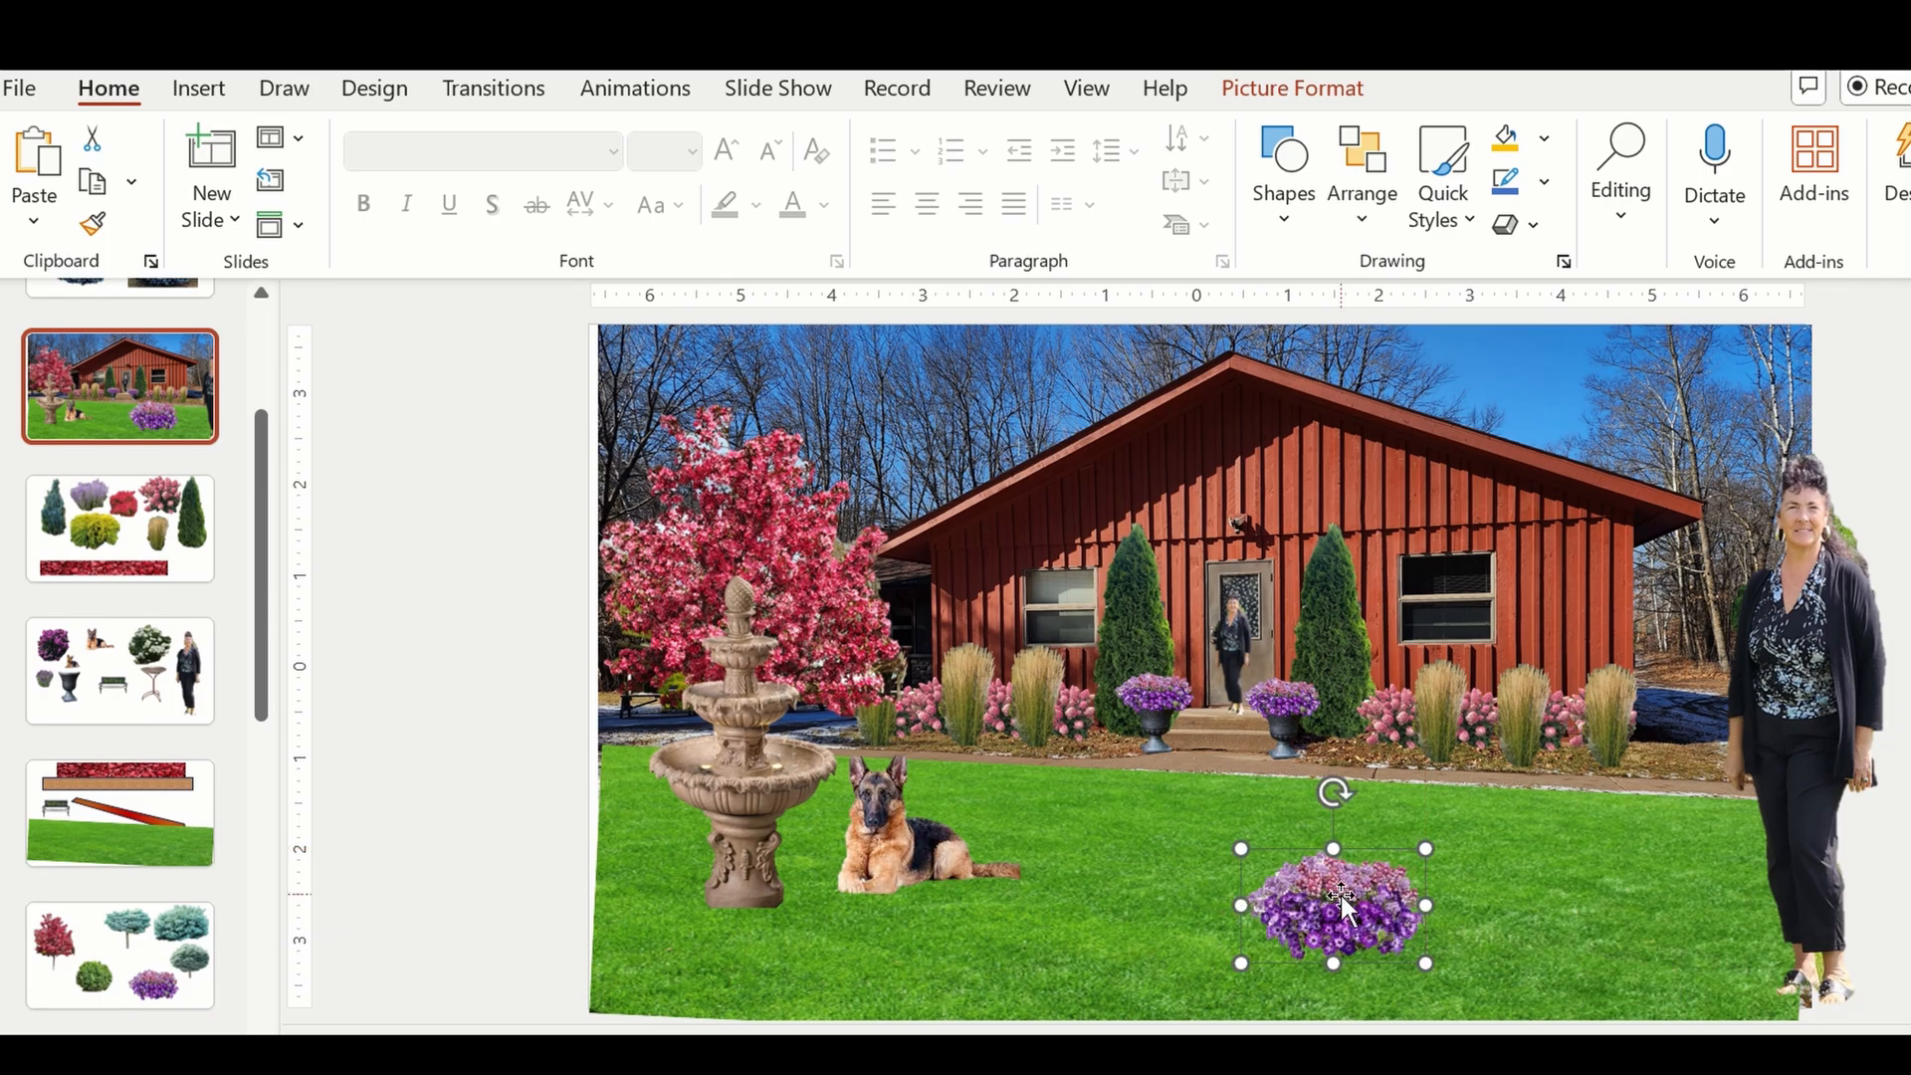
pyautogui.moveTo(1339, 903); pyautogui.dragTo(740, 890)
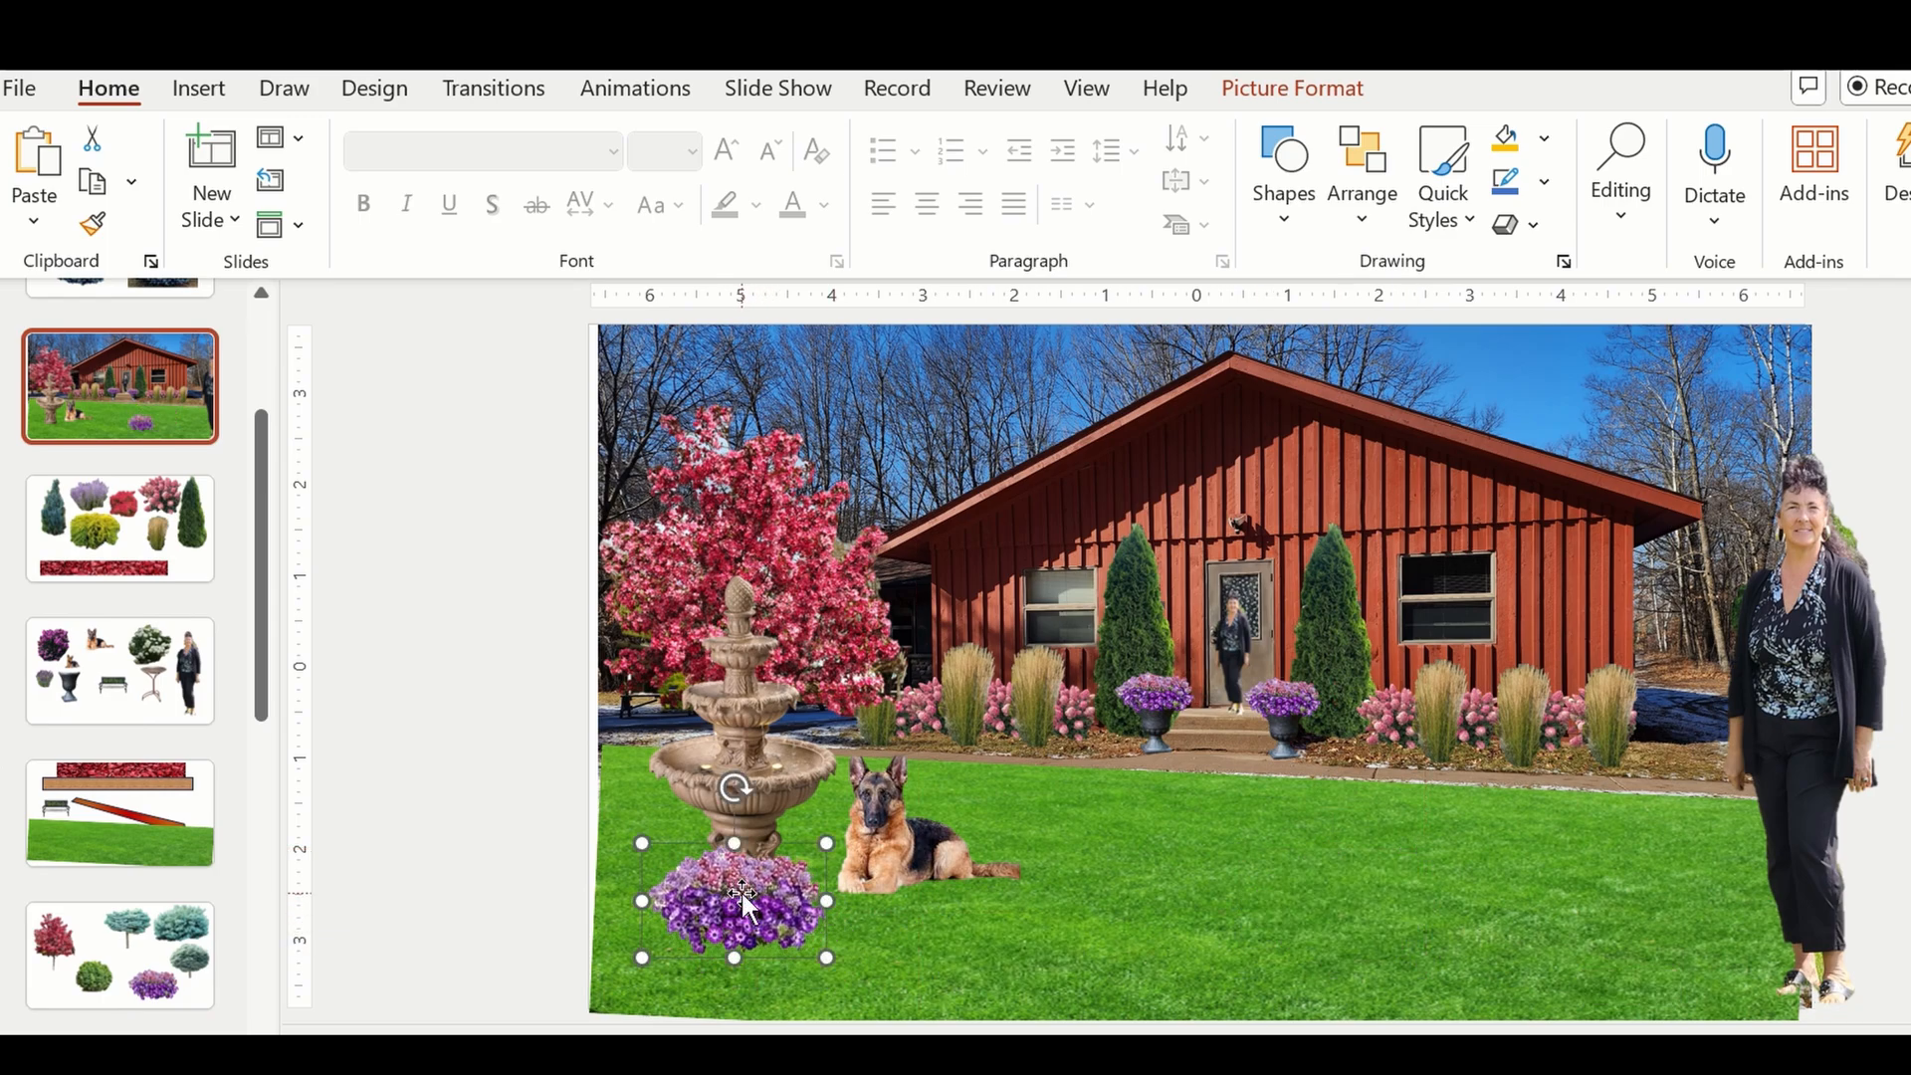
pyautogui.click(448, 810)
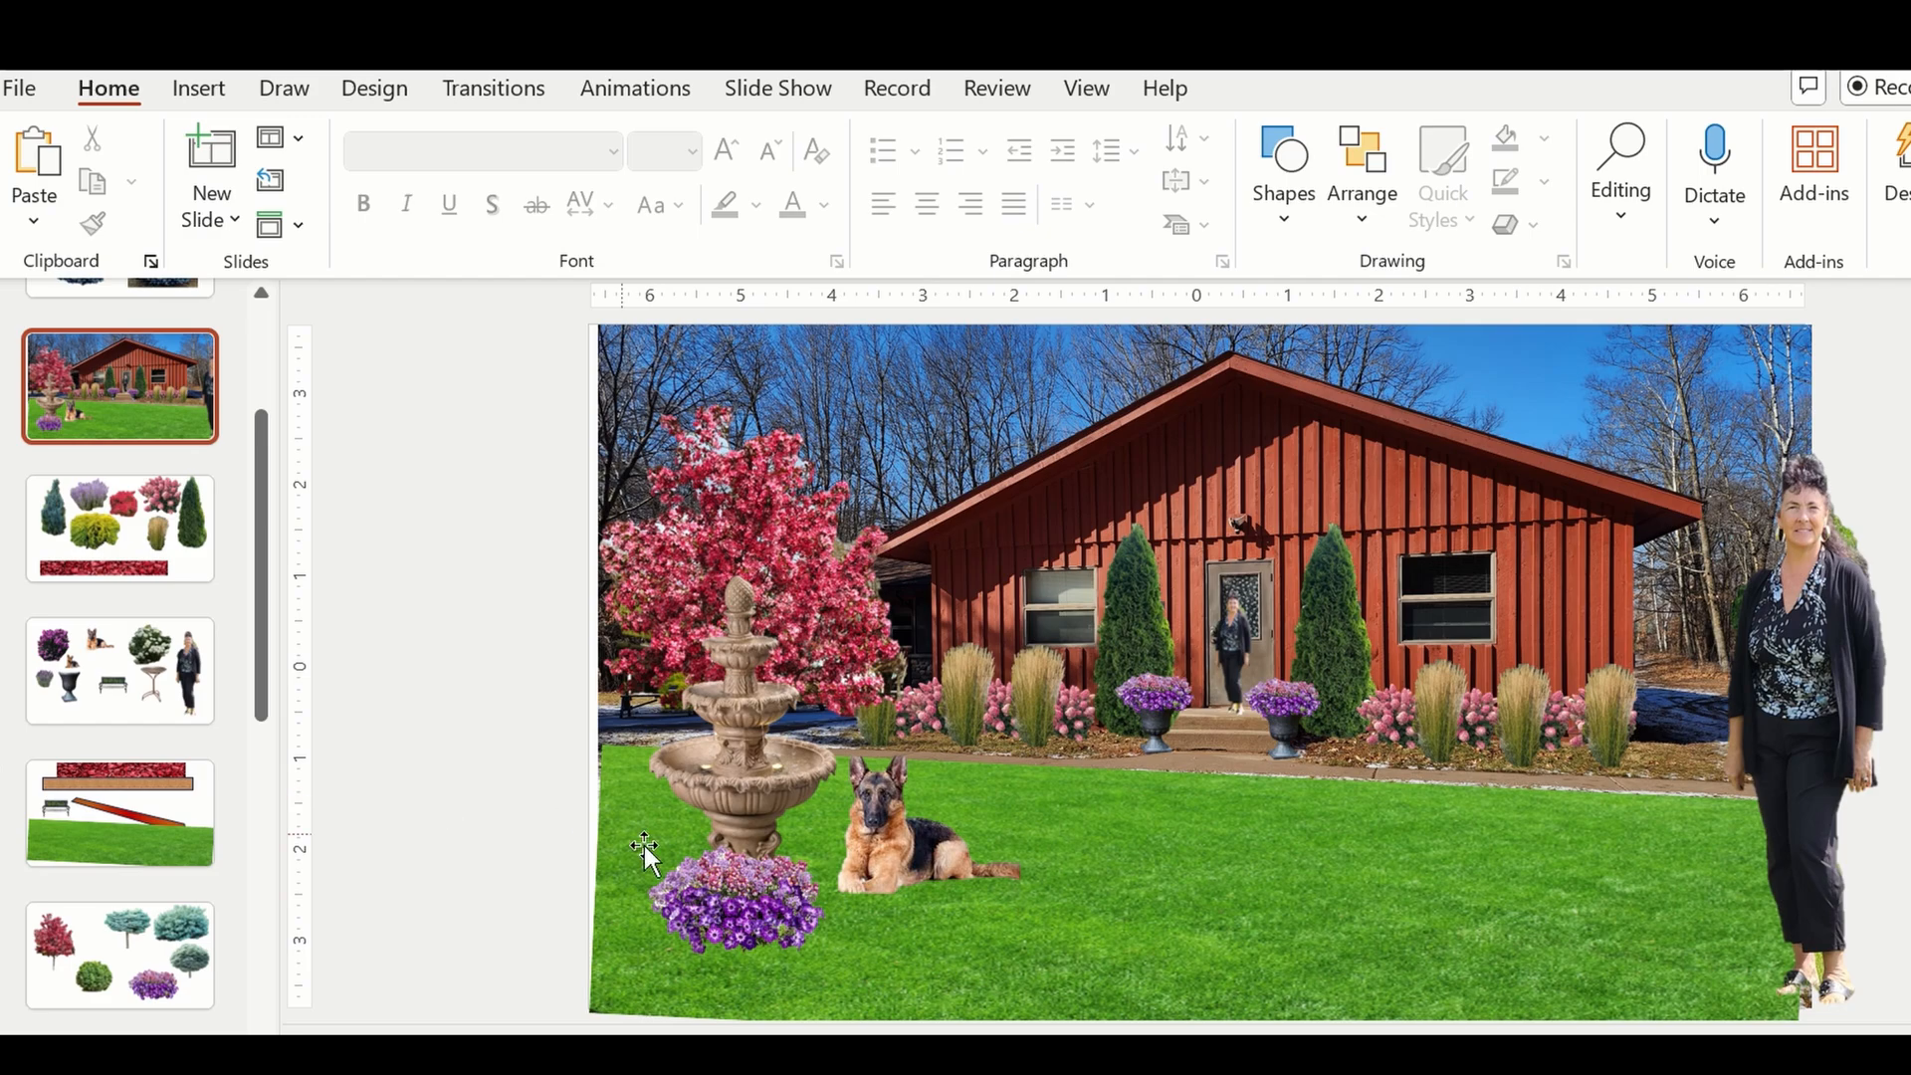
# Add a second flower cluster and arrange the two side by side as a wide planting around the fountain's base.
pyautogui.moveTo(721, 894); pyautogui.dragTo(789, 881)
pyautogui.hotkey('ctrl', 'v')
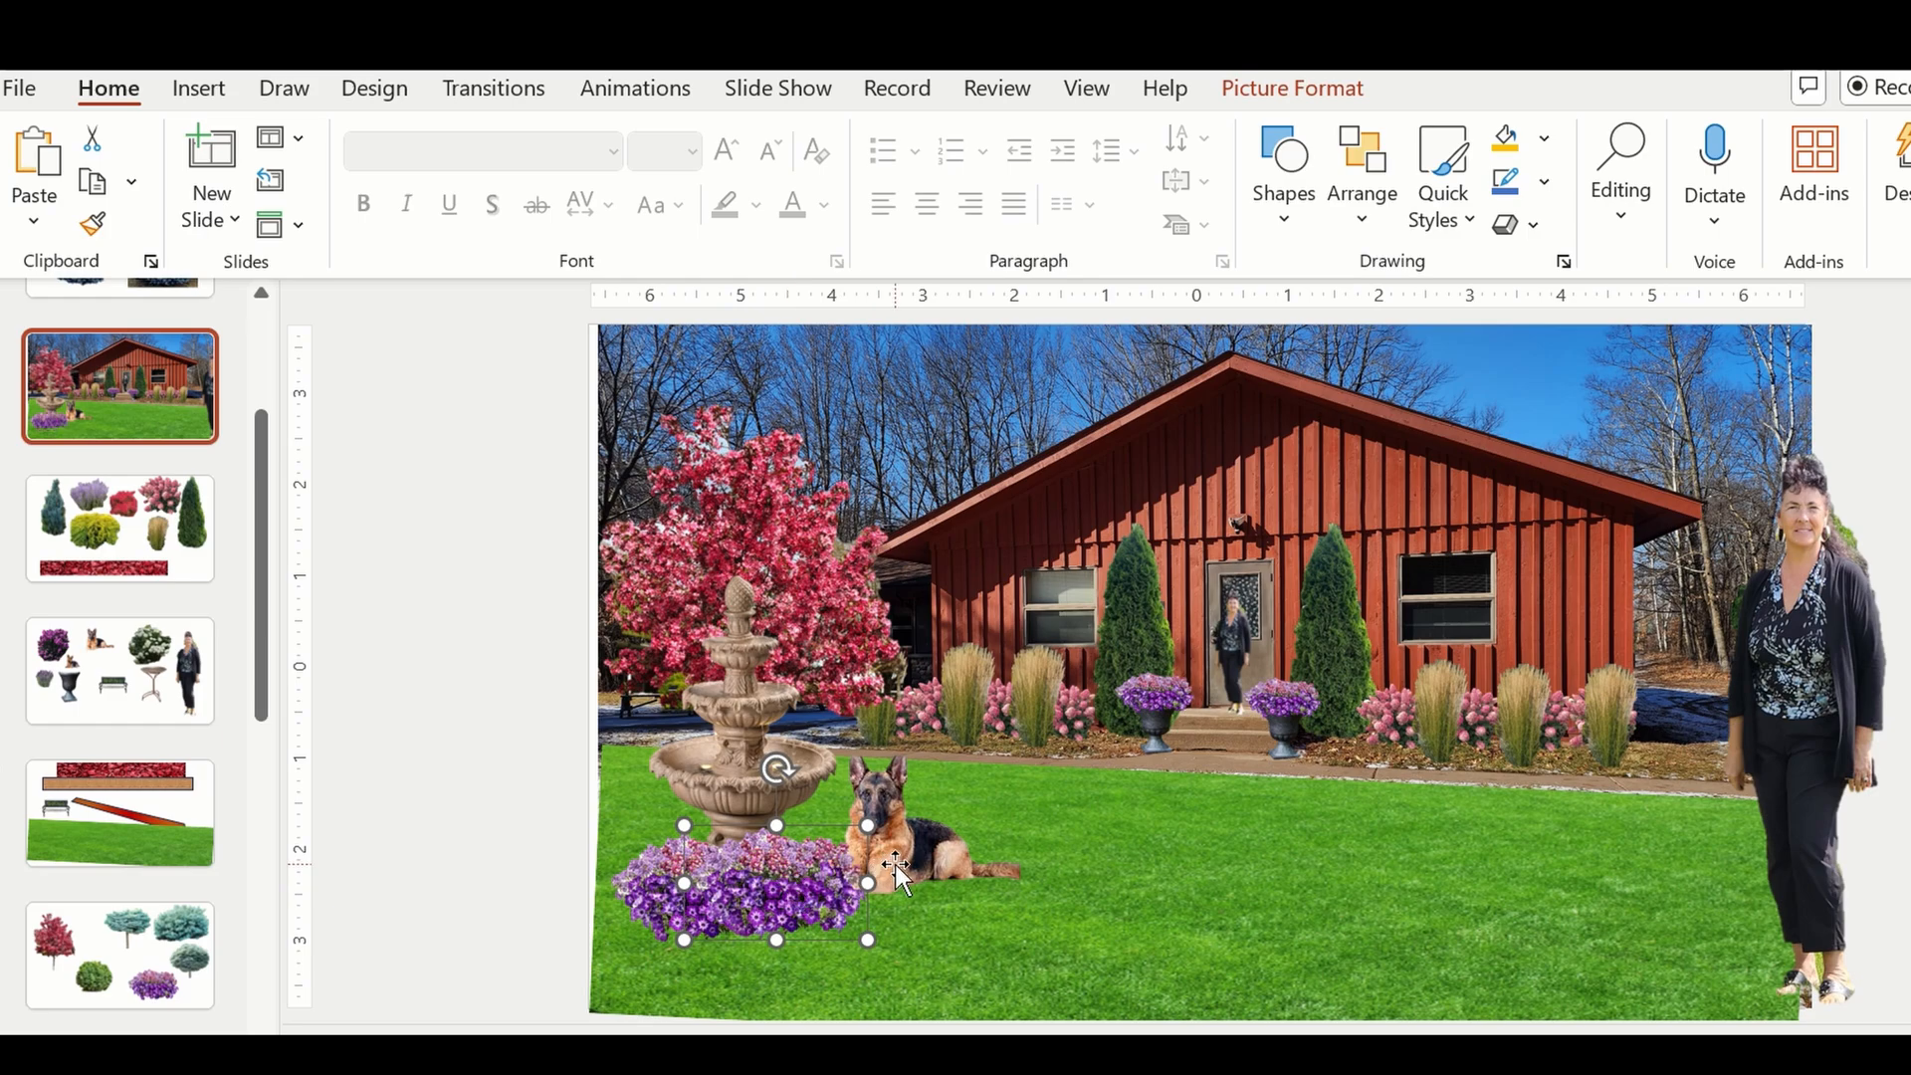
pyautogui.click(897, 865)
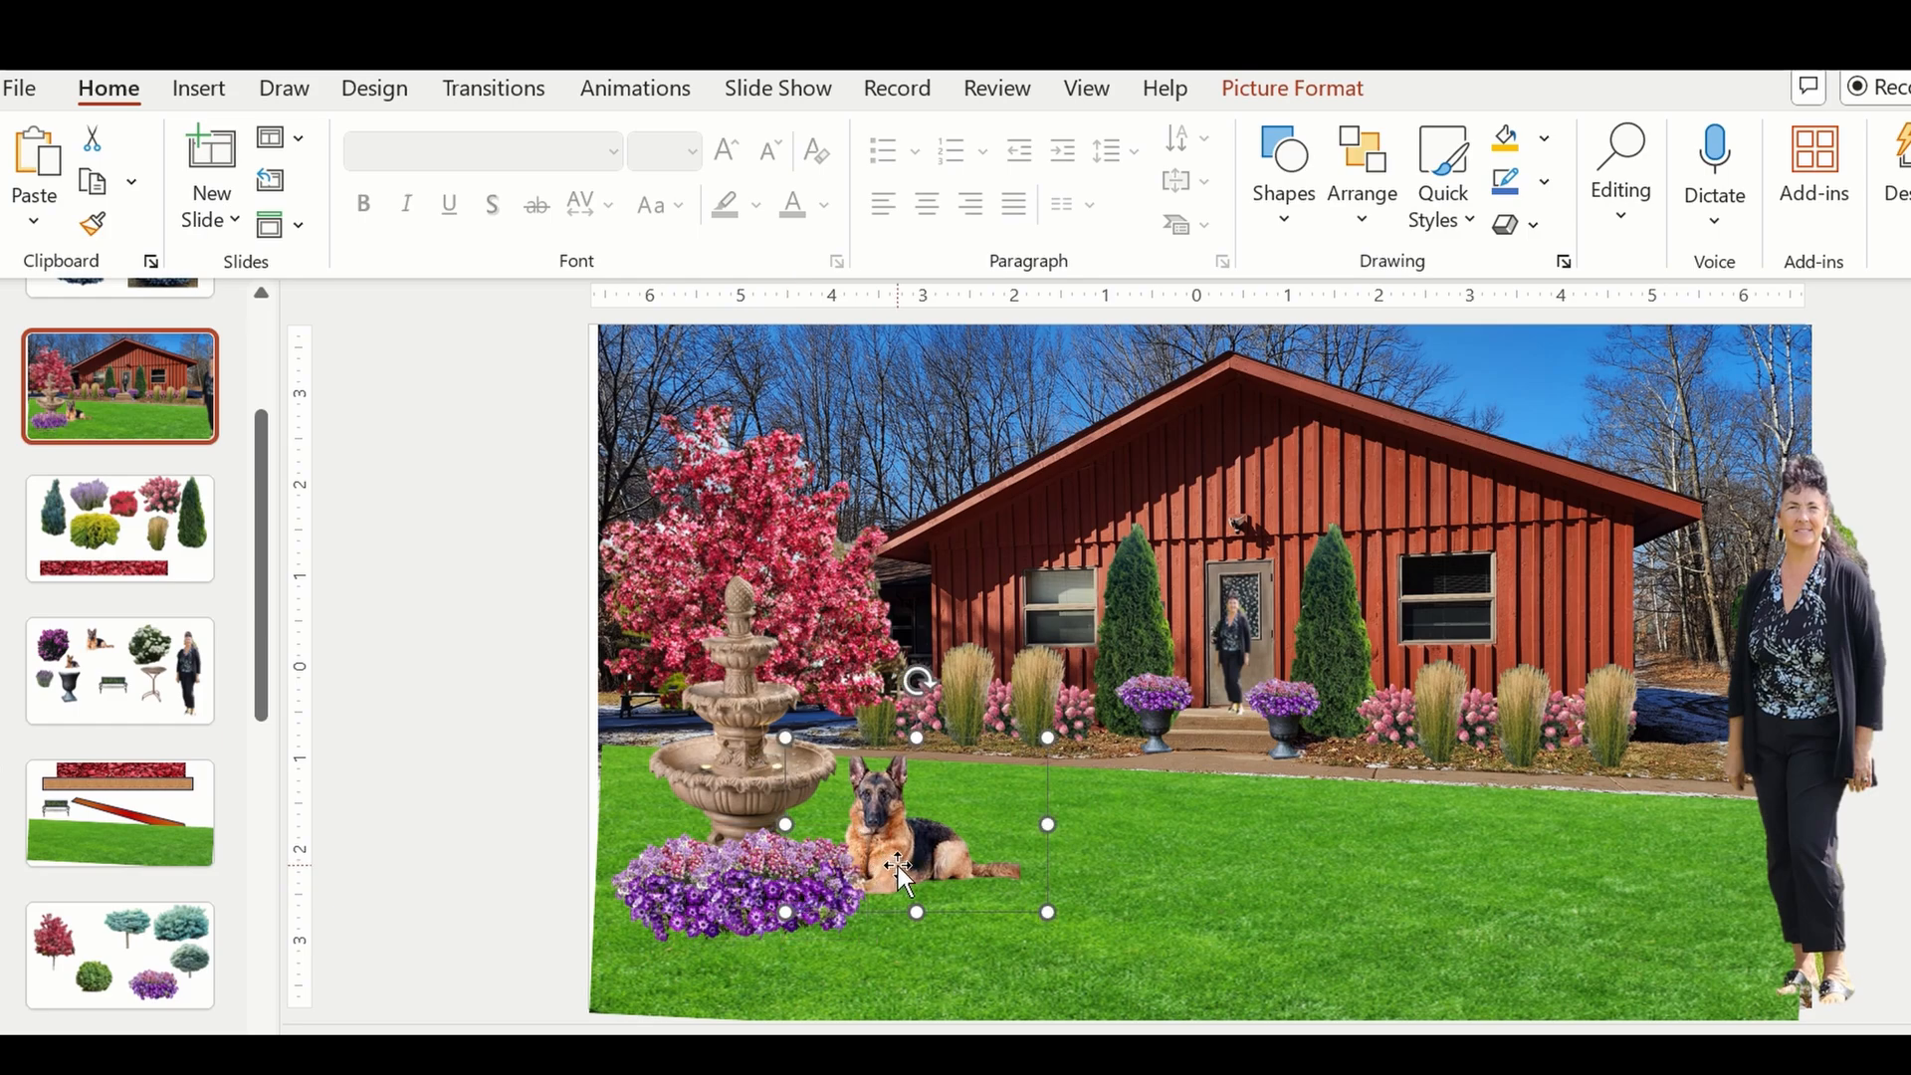
pyautogui.click(635, 893)
pyautogui.click(780, 902)
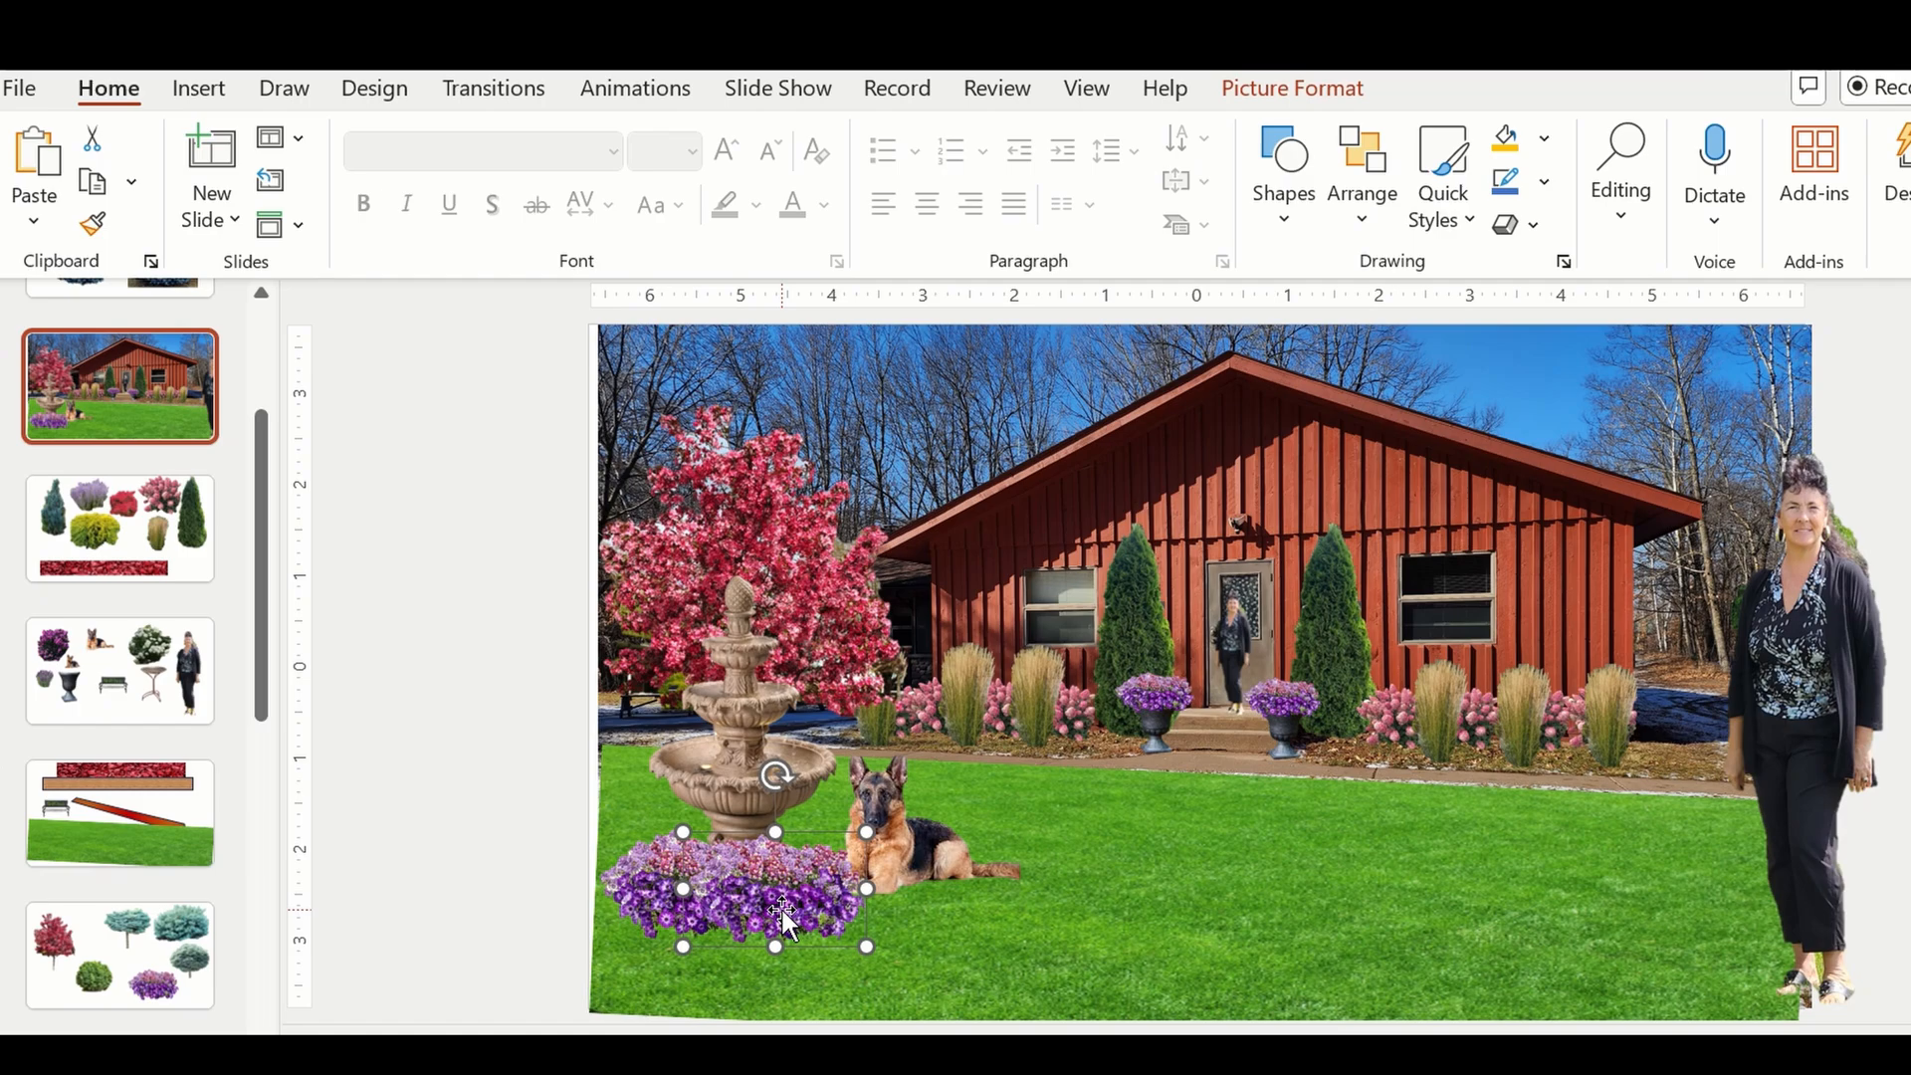
pyautogui.click(428, 581)
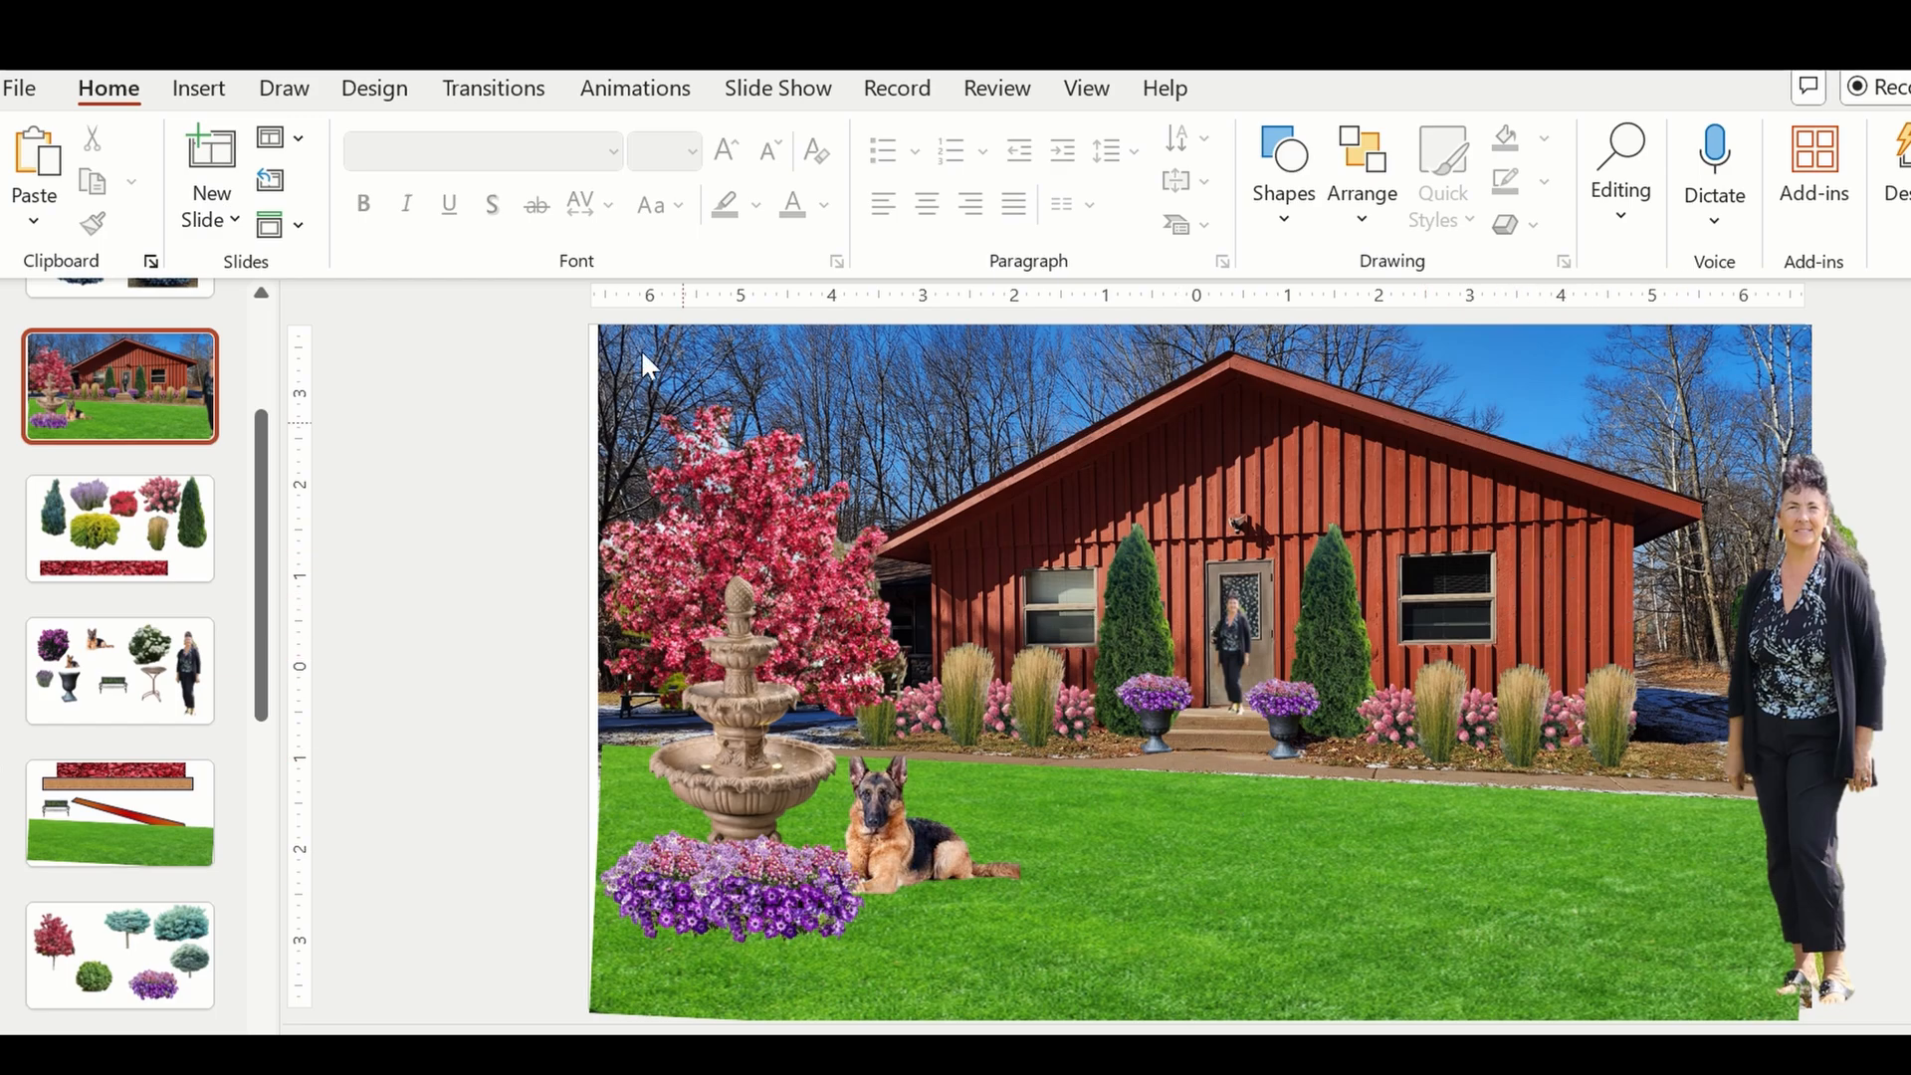
# Copy the purple flowering vine from the slide with the red tree, urn and fountain cut-outs.
pyautogui.click(265, 924)
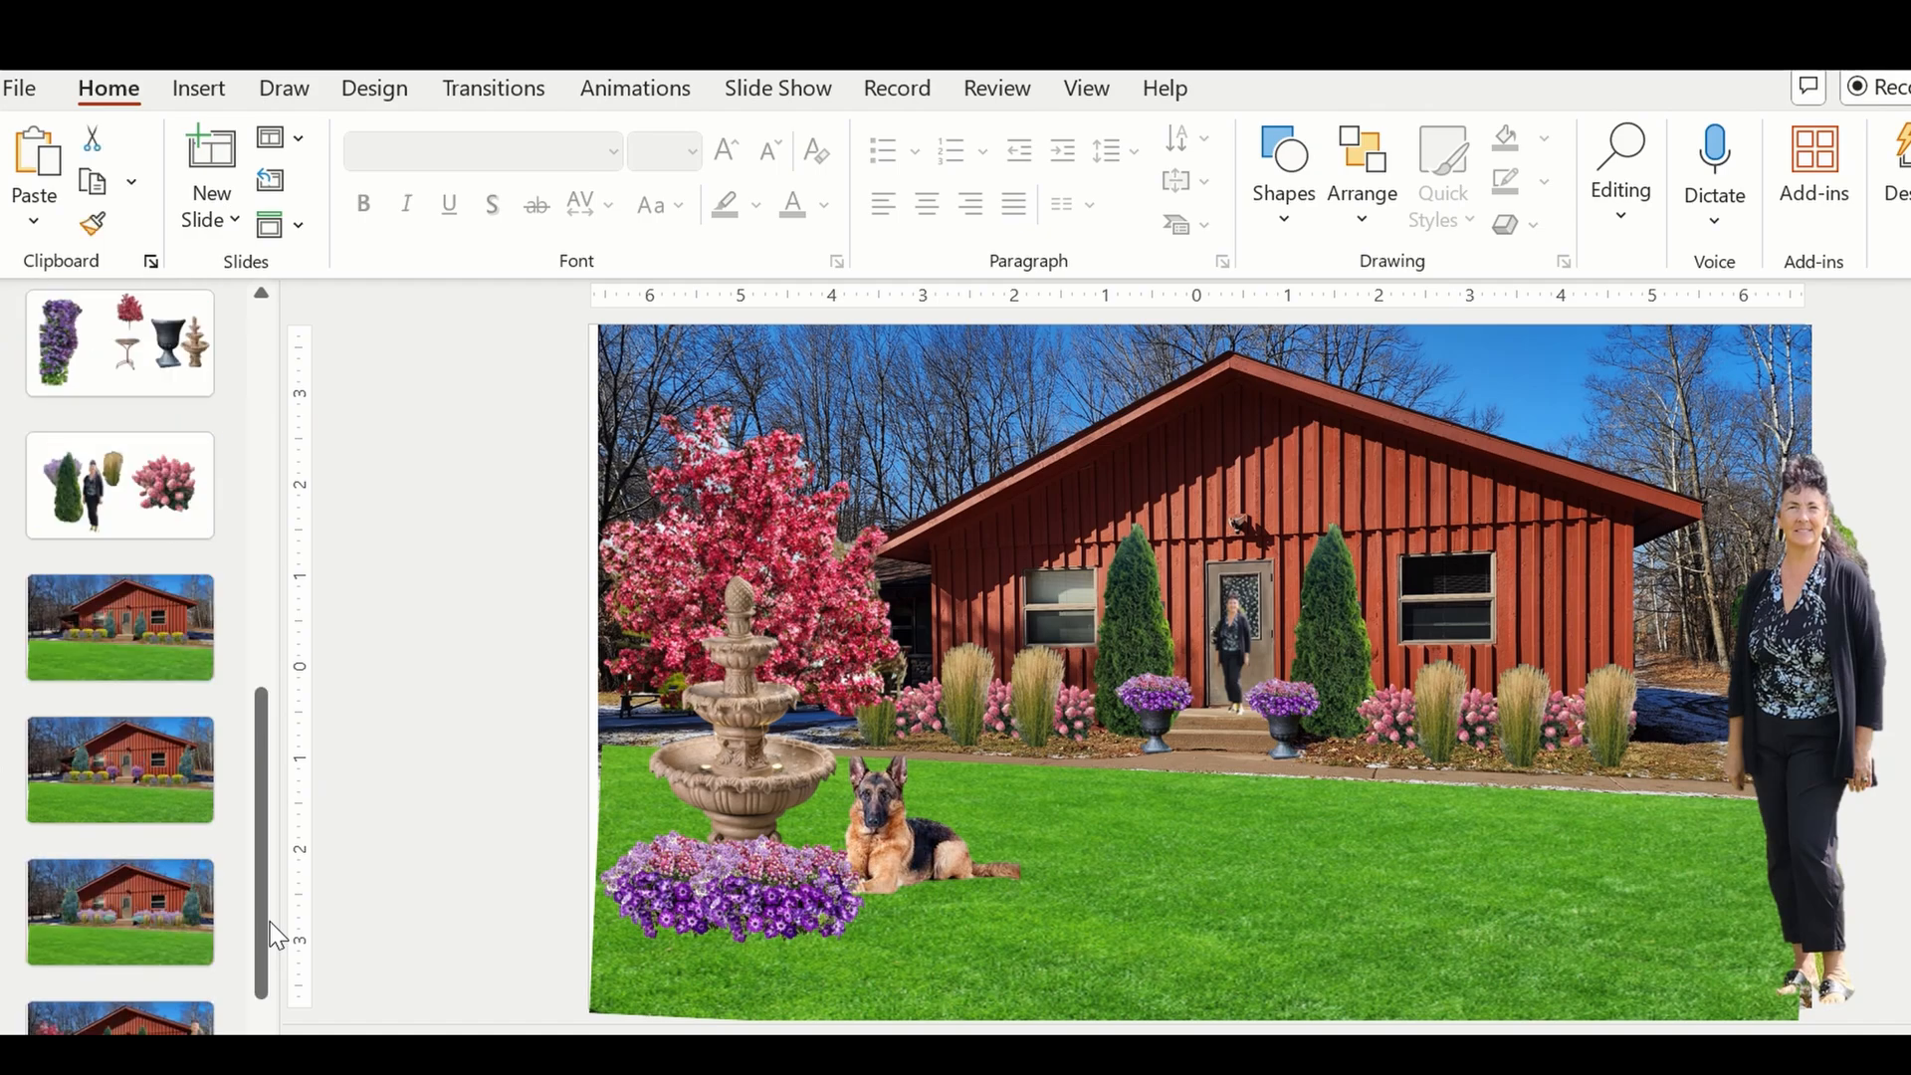
pyautogui.click(122, 308)
pyautogui.click(857, 652)
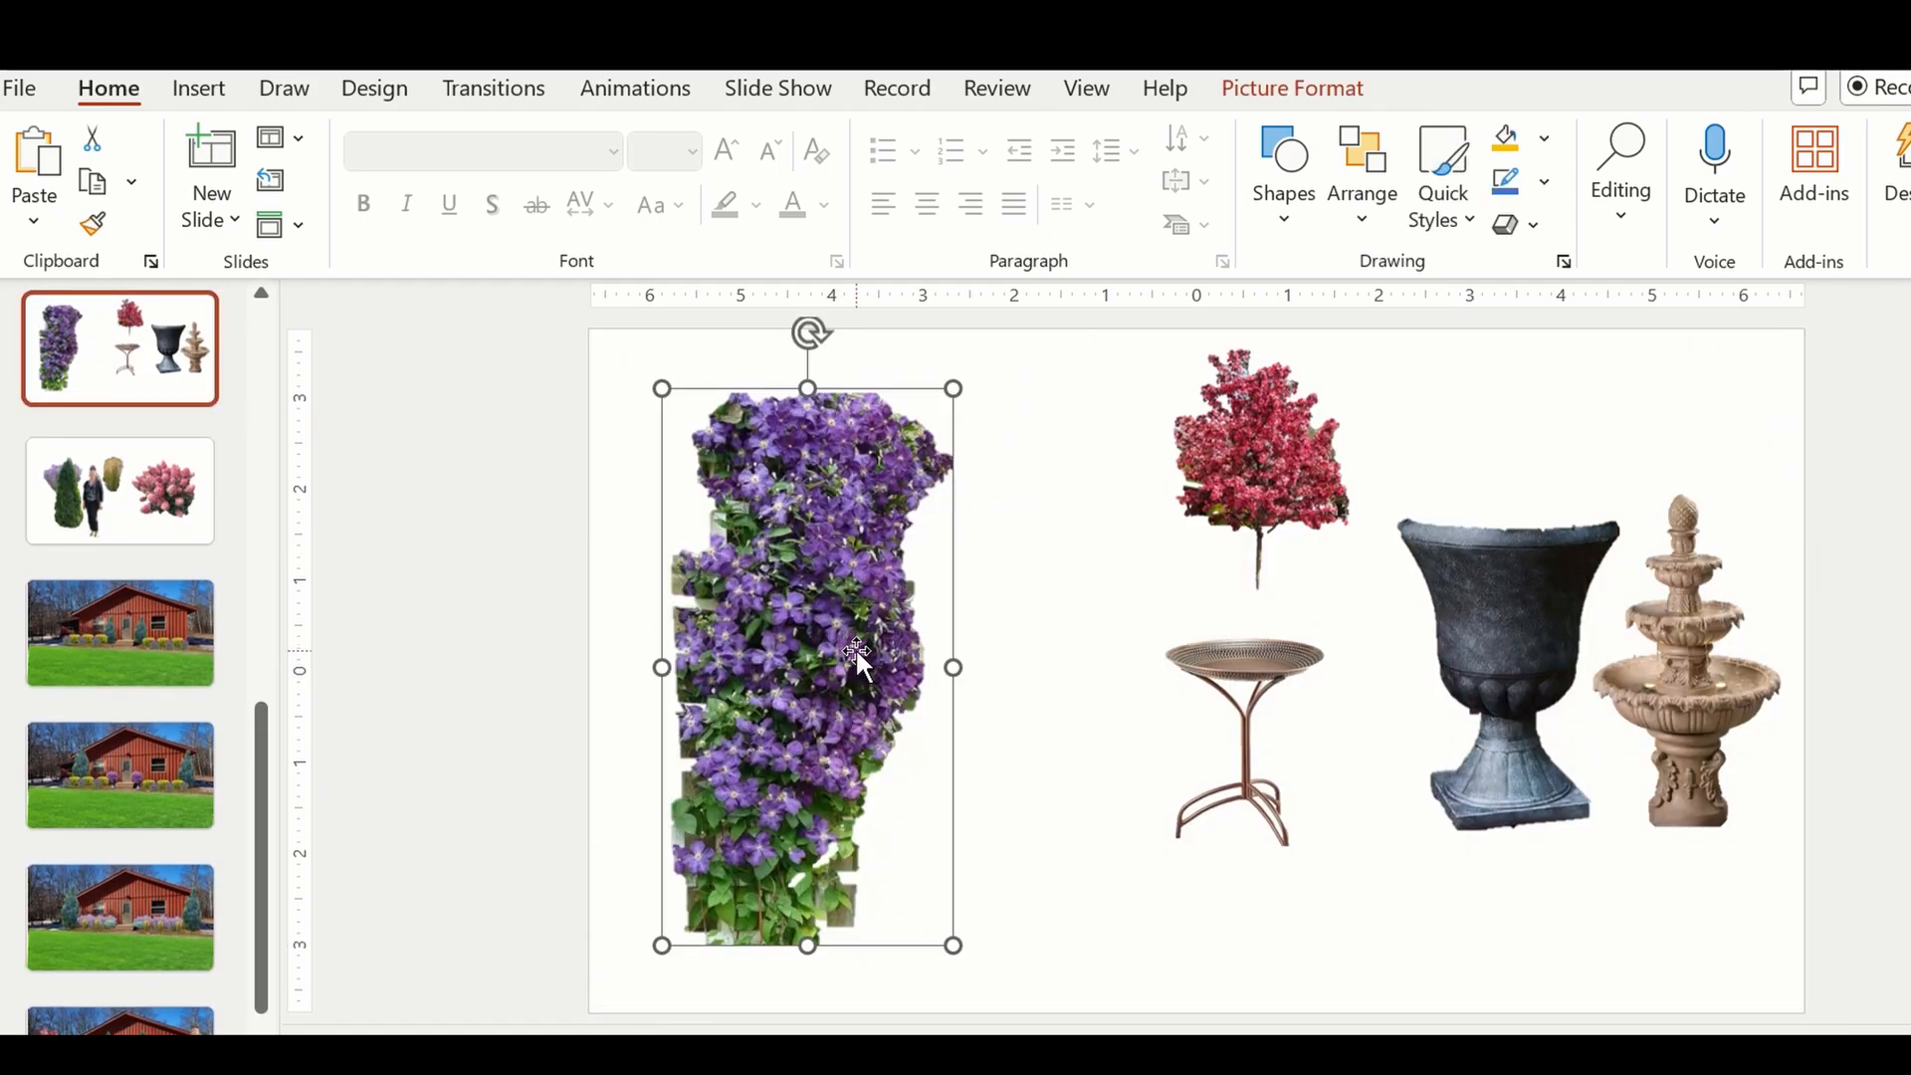
pyautogui.click(119, 623)
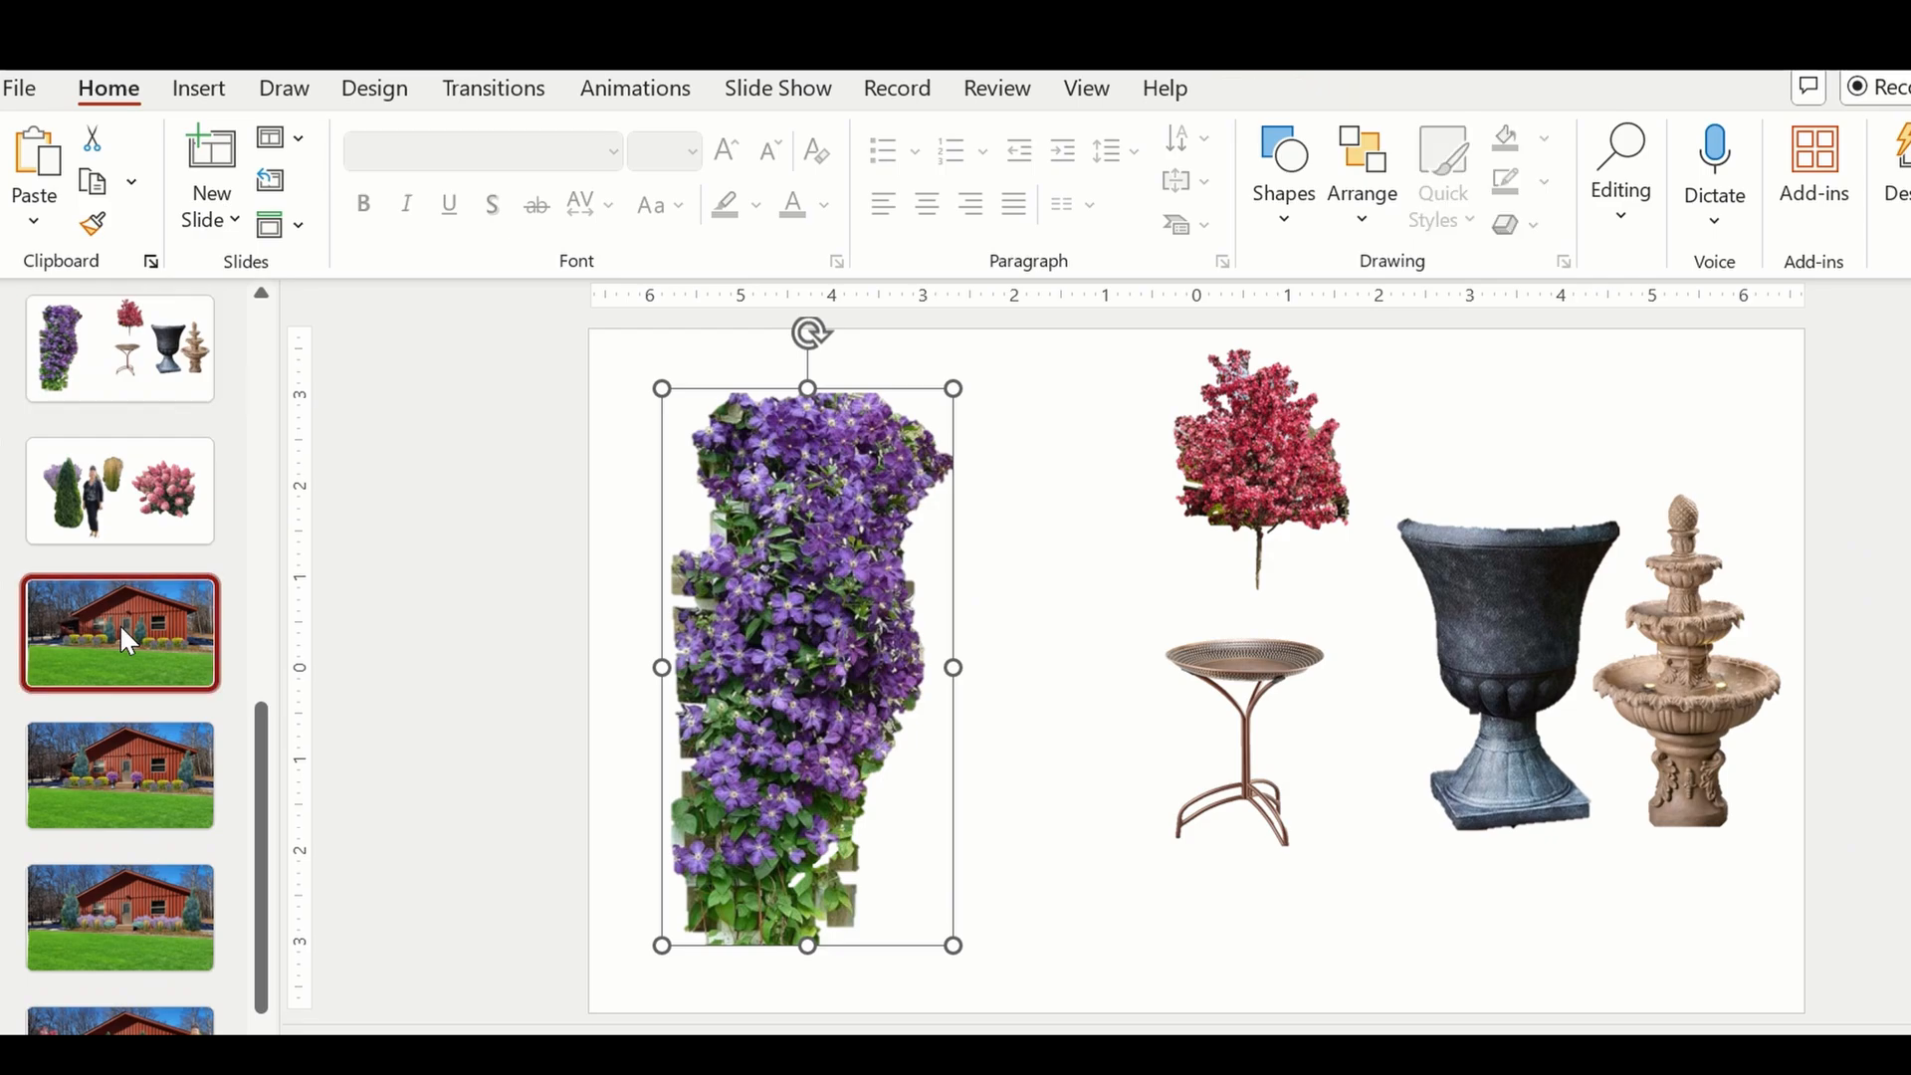
pyautogui.rightClick(1589, 606)
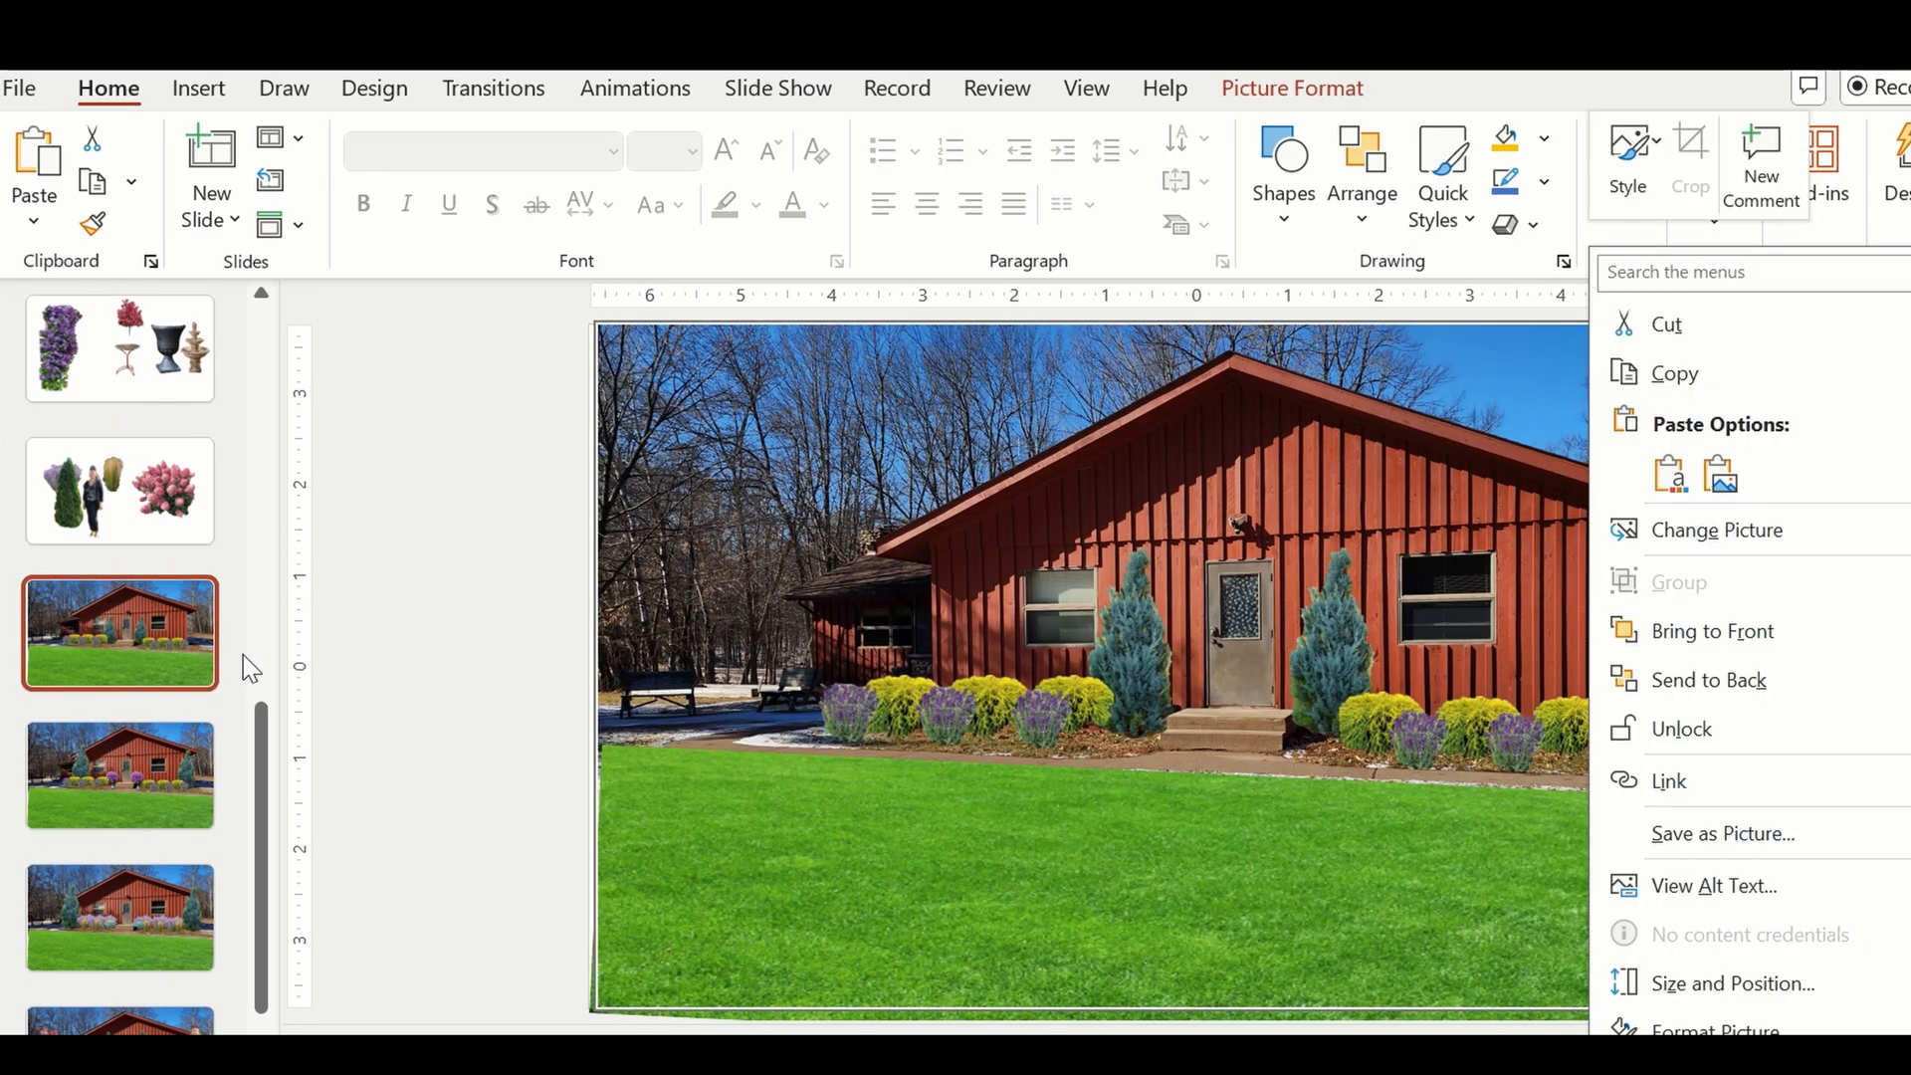
pyautogui.click(253, 392)
# Paste the purple flowering vine onto the house mock-up slide and move it over the right end of the house.
pyautogui.scroll(10, 150, 498)
pyautogui.click(110, 422)
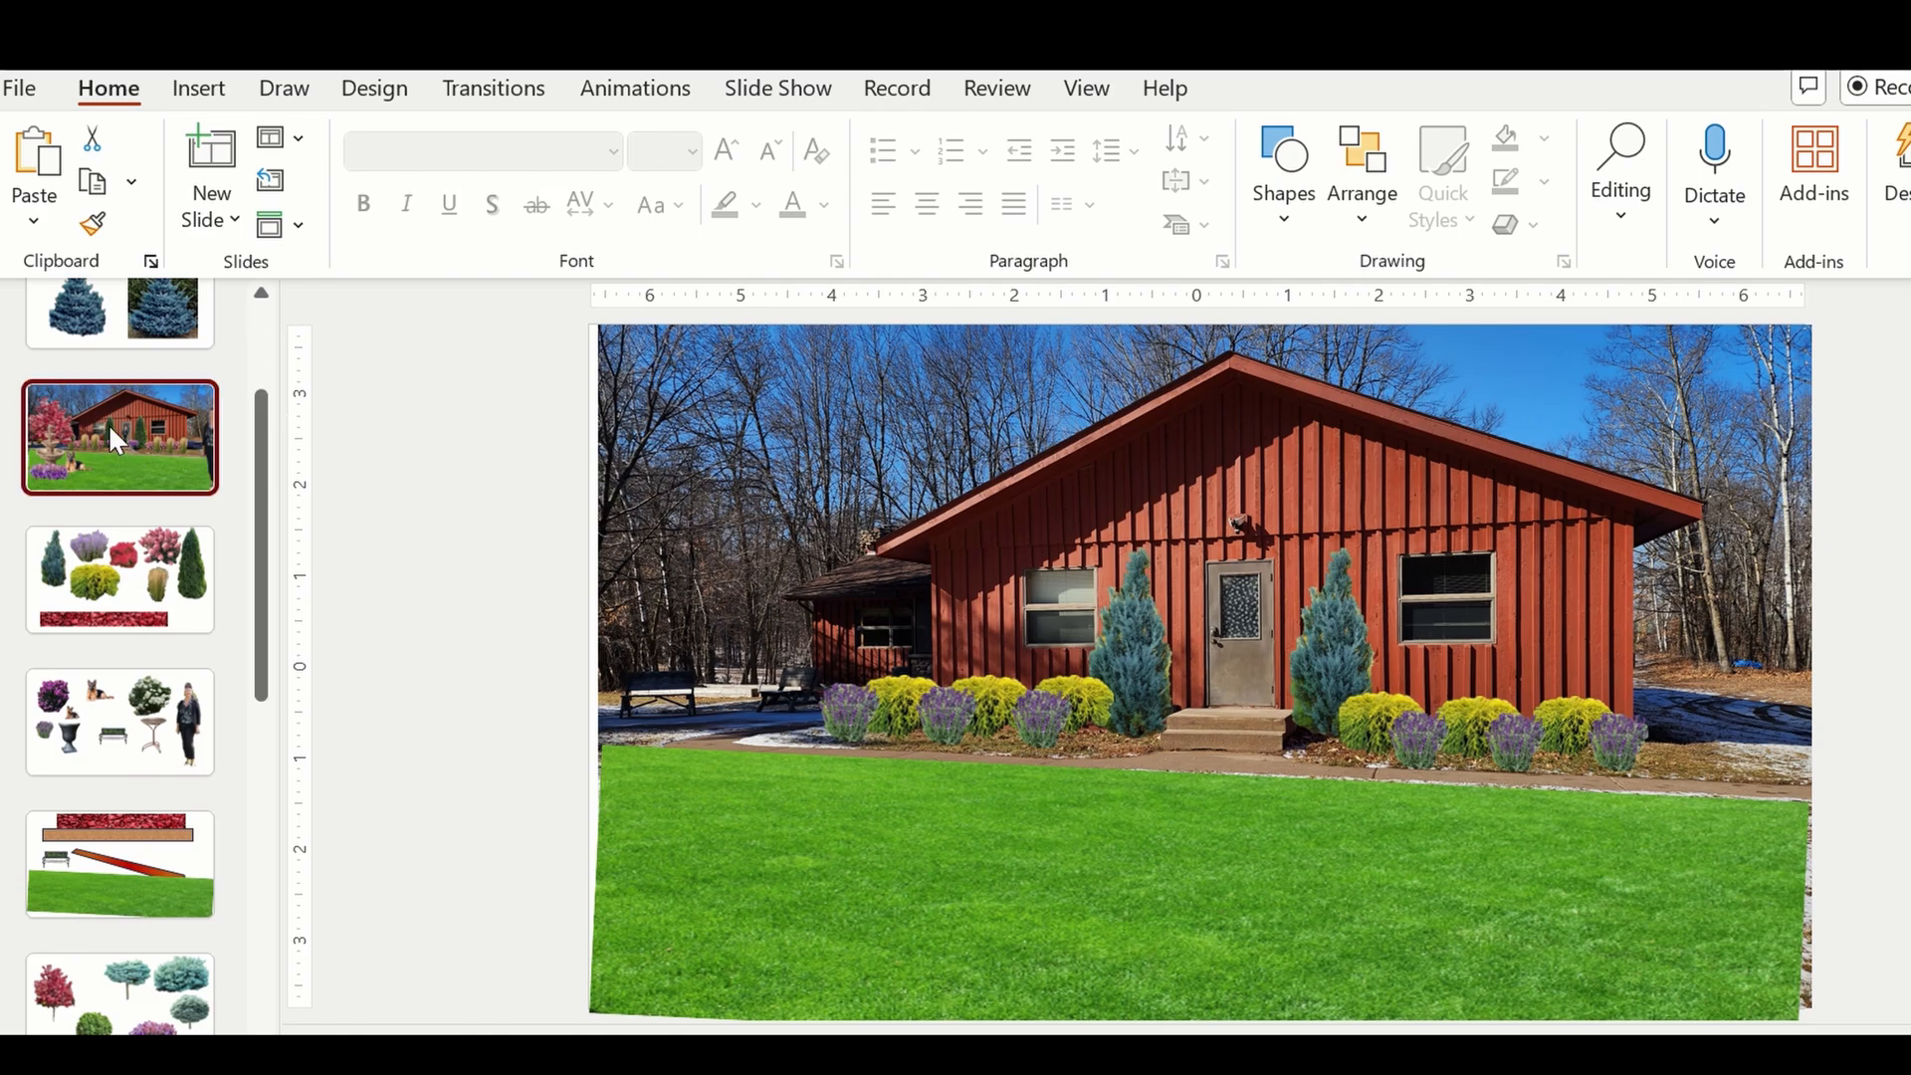
pyautogui.rightClick(1246, 880)
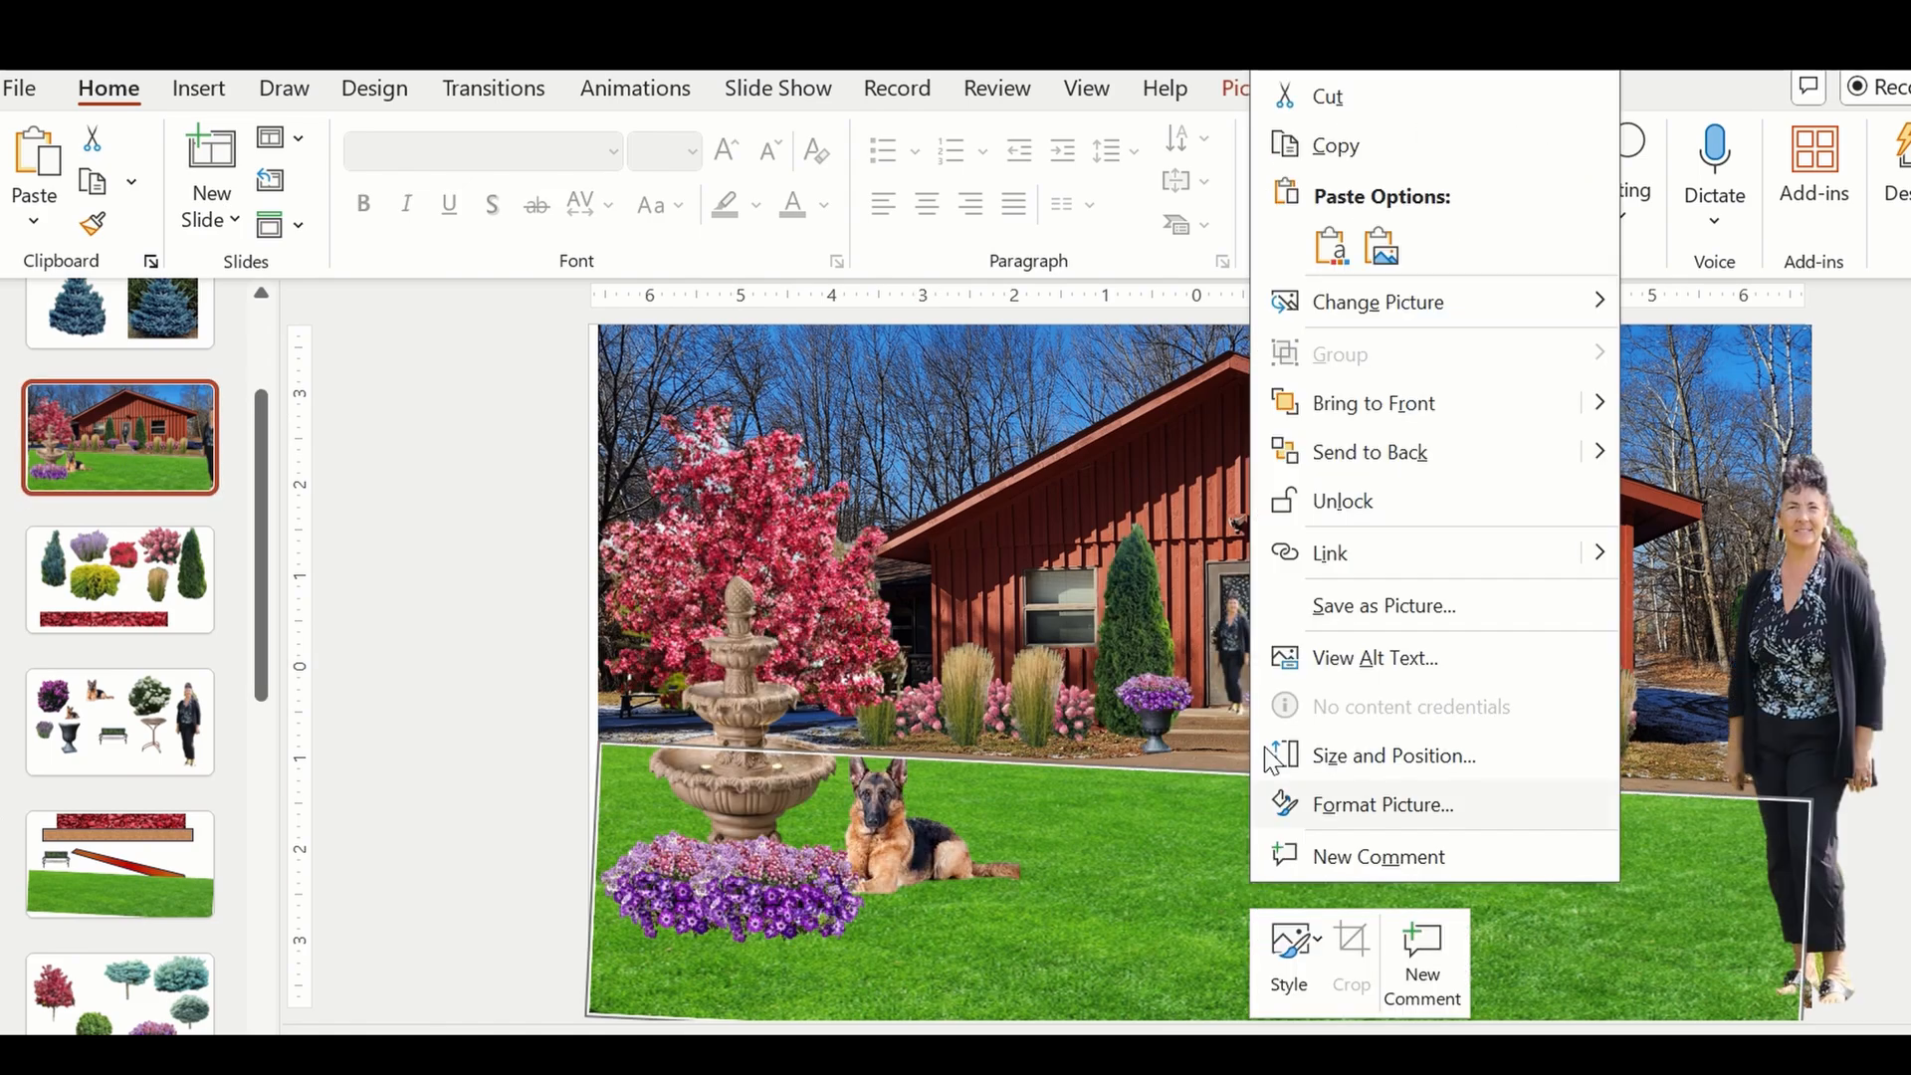
pyautogui.click(1330, 246)
pyautogui.moveTo(933, 593); pyautogui.dragTo(1573, 637)
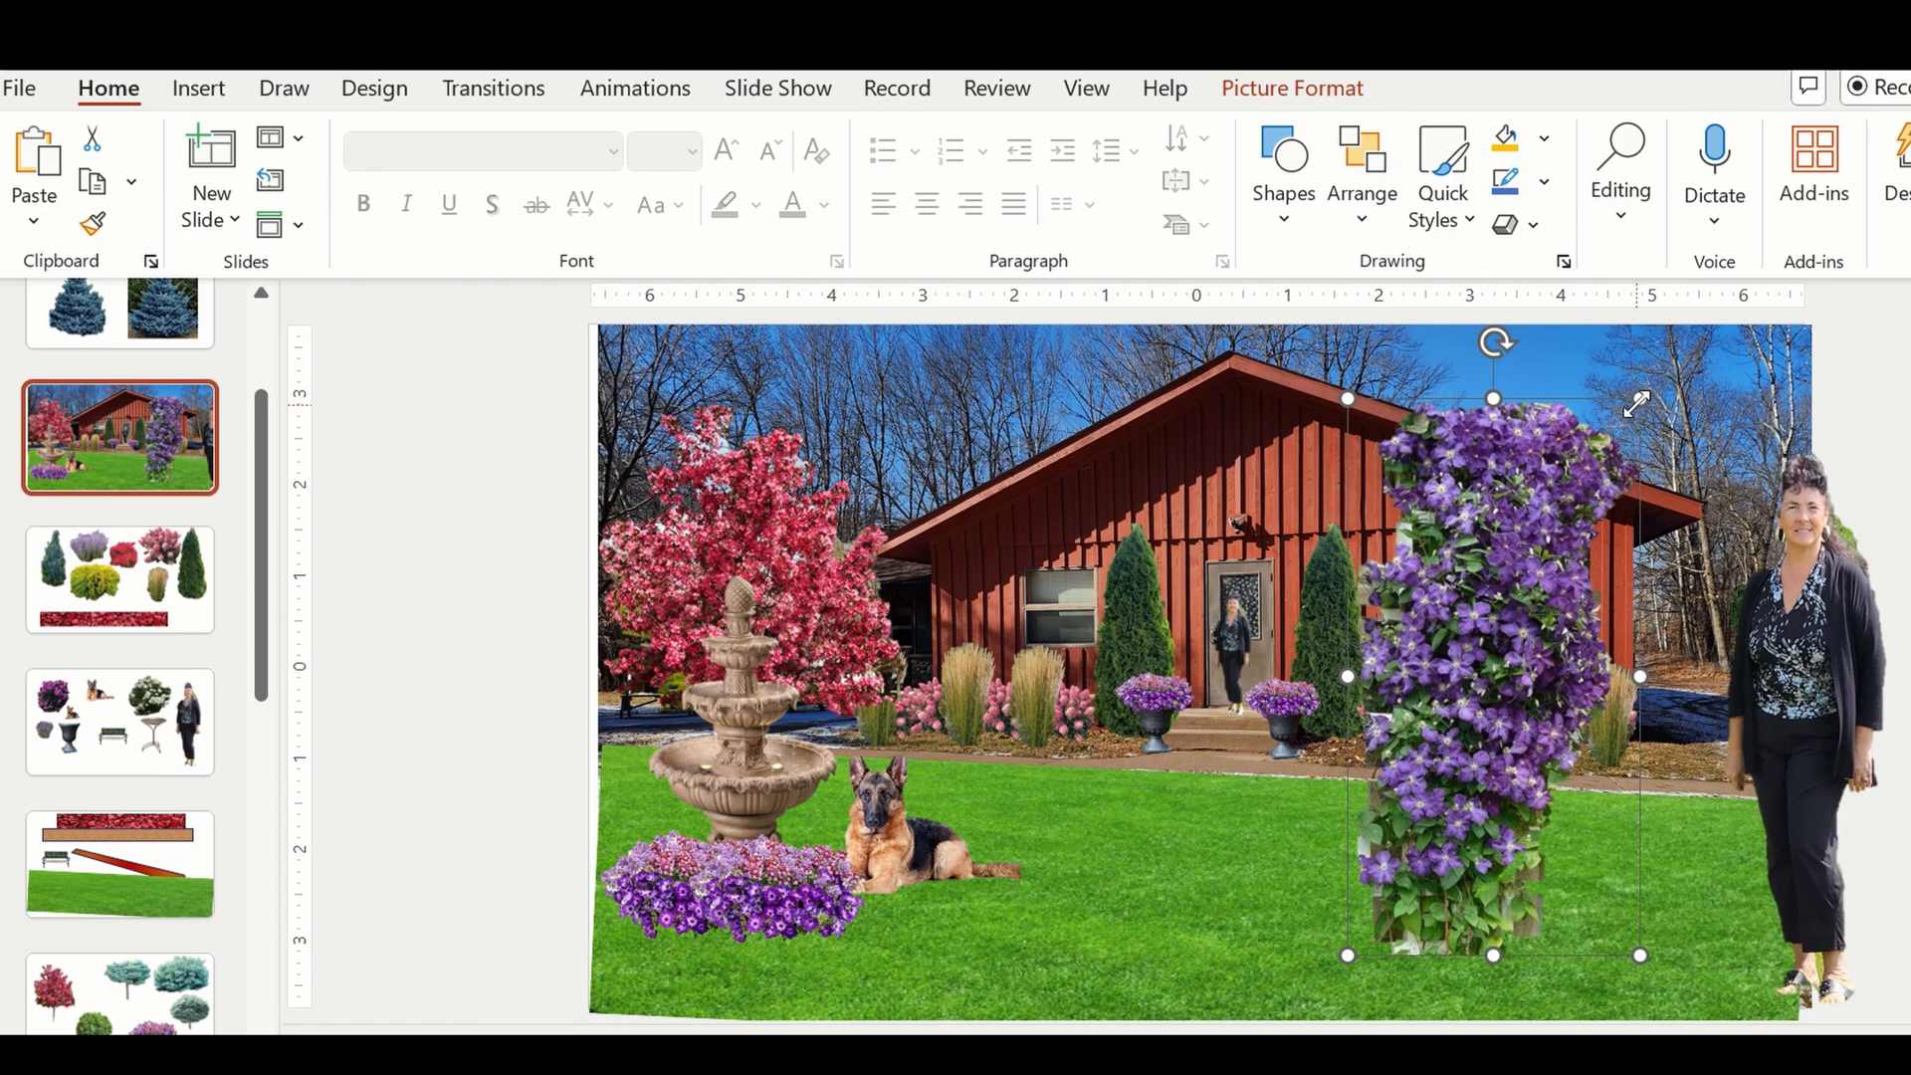
# Scale the vine down to about half its height and shift it just inward from the house's right corner.
pyautogui.moveTo(1640, 398); pyautogui.dragTo(1515, 601)
pyautogui.moveTo(1467, 688); pyautogui.dragTo(1604, 565)
pyautogui.moveTo(1676, 478); pyautogui.dragTo(1622, 547)
pyautogui.moveTo(1576, 619); pyautogui.dragTo(1511, 666)
# Move the rightmost grass and pink shrub onto the lawn, and fit the vine, scaled down further, at the house's right corner.
pyautogui.moveTo(1619, 719); pyautogui.dragTo(1677, 809)
pyautogui.moveTo(1605, 718); pyautogui.dragTo(1558, 956)
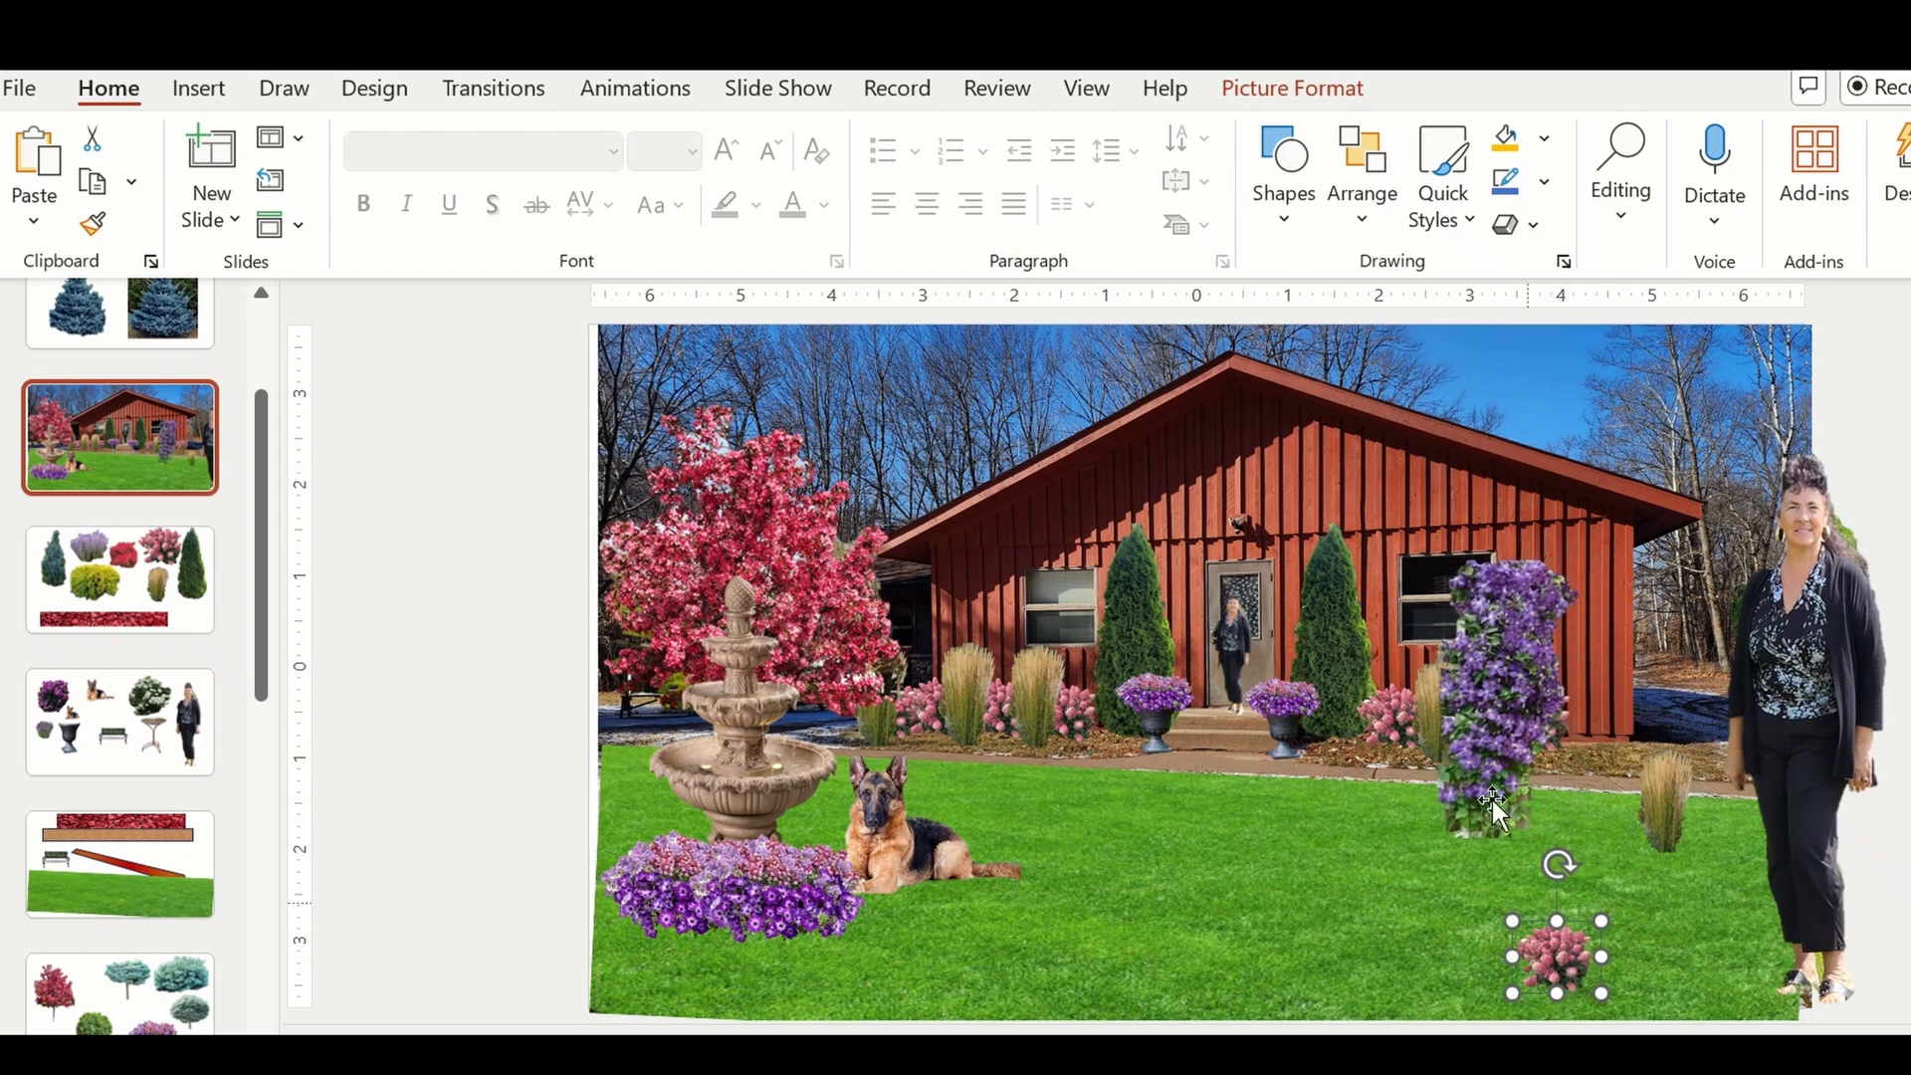
pyautogui.moveTo(1476, 740); pyautogui.dragTo(1563, 689)
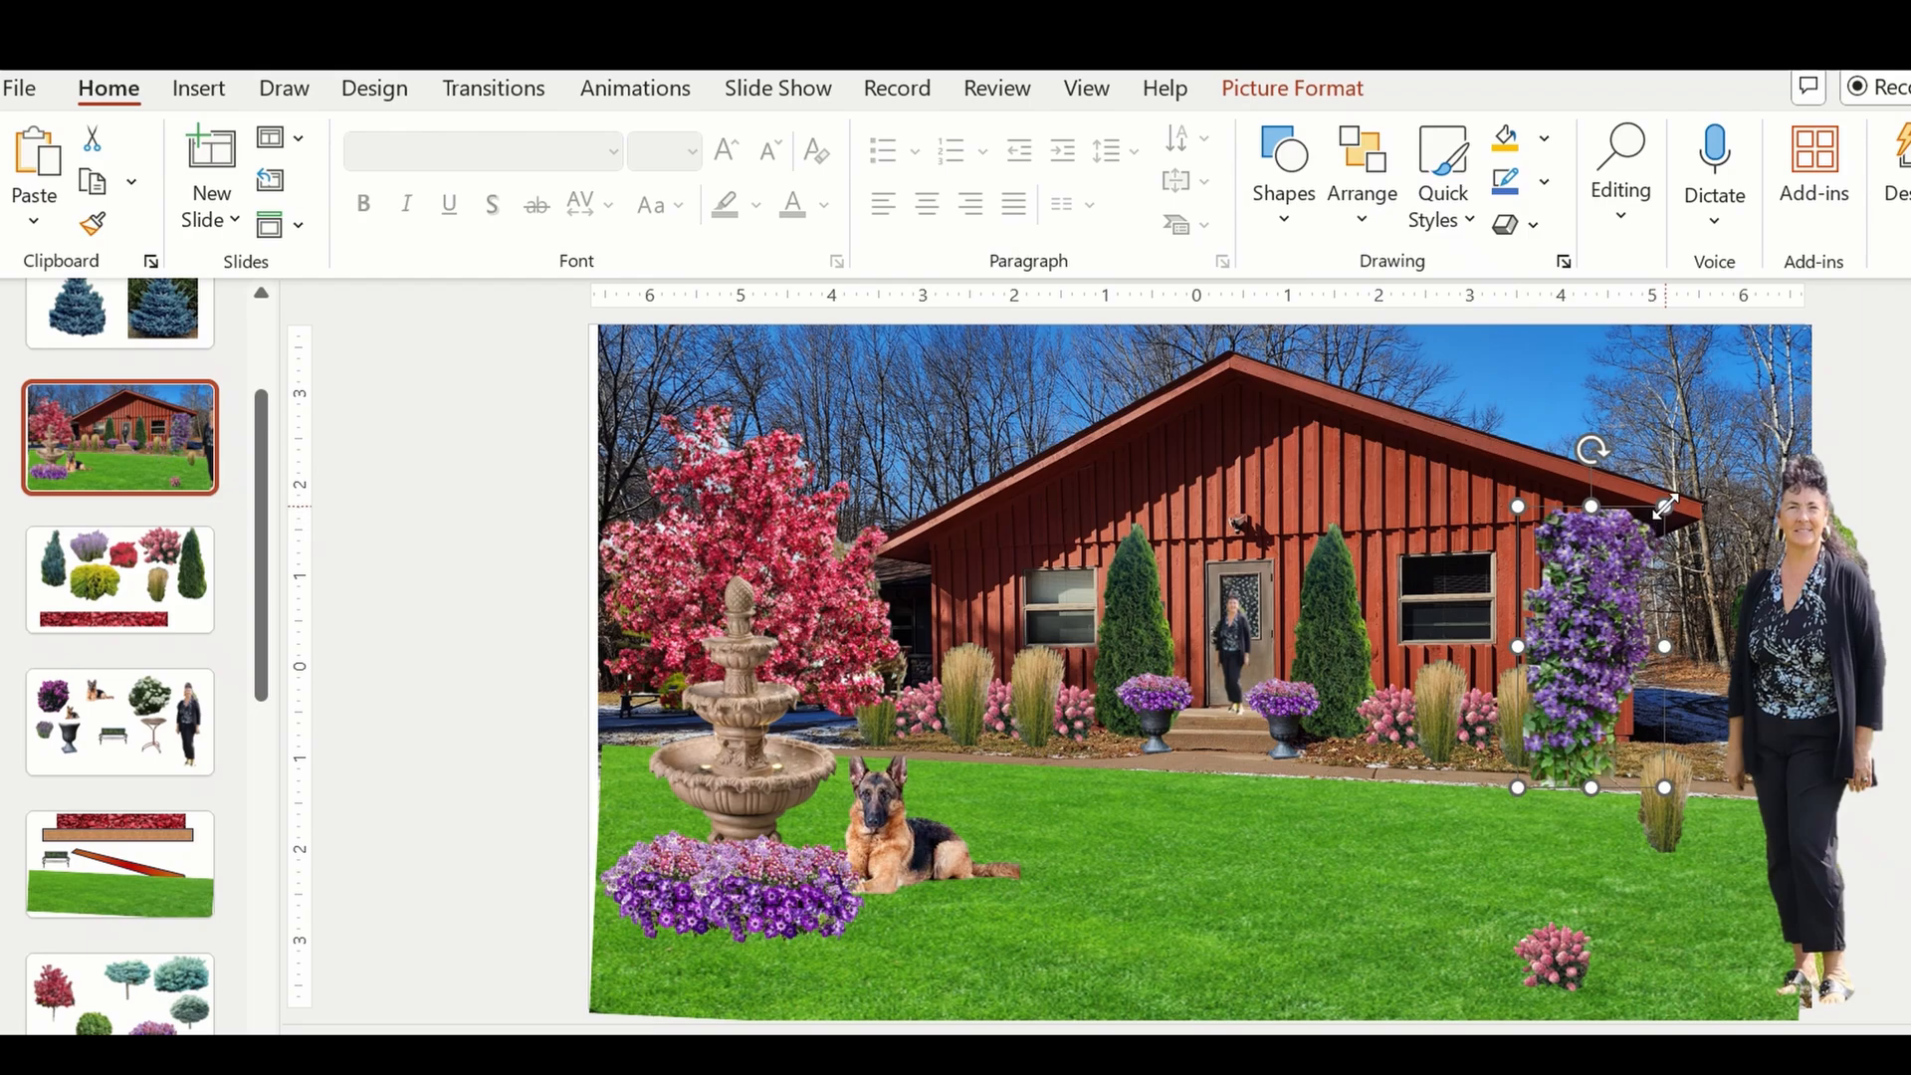
pyautogui.moveTo(1665, 507); pyautogui.dragTo(1622, 587)
pyautogui.moveTo(1543, 694); pyautogui.dragTo(1620, 647)
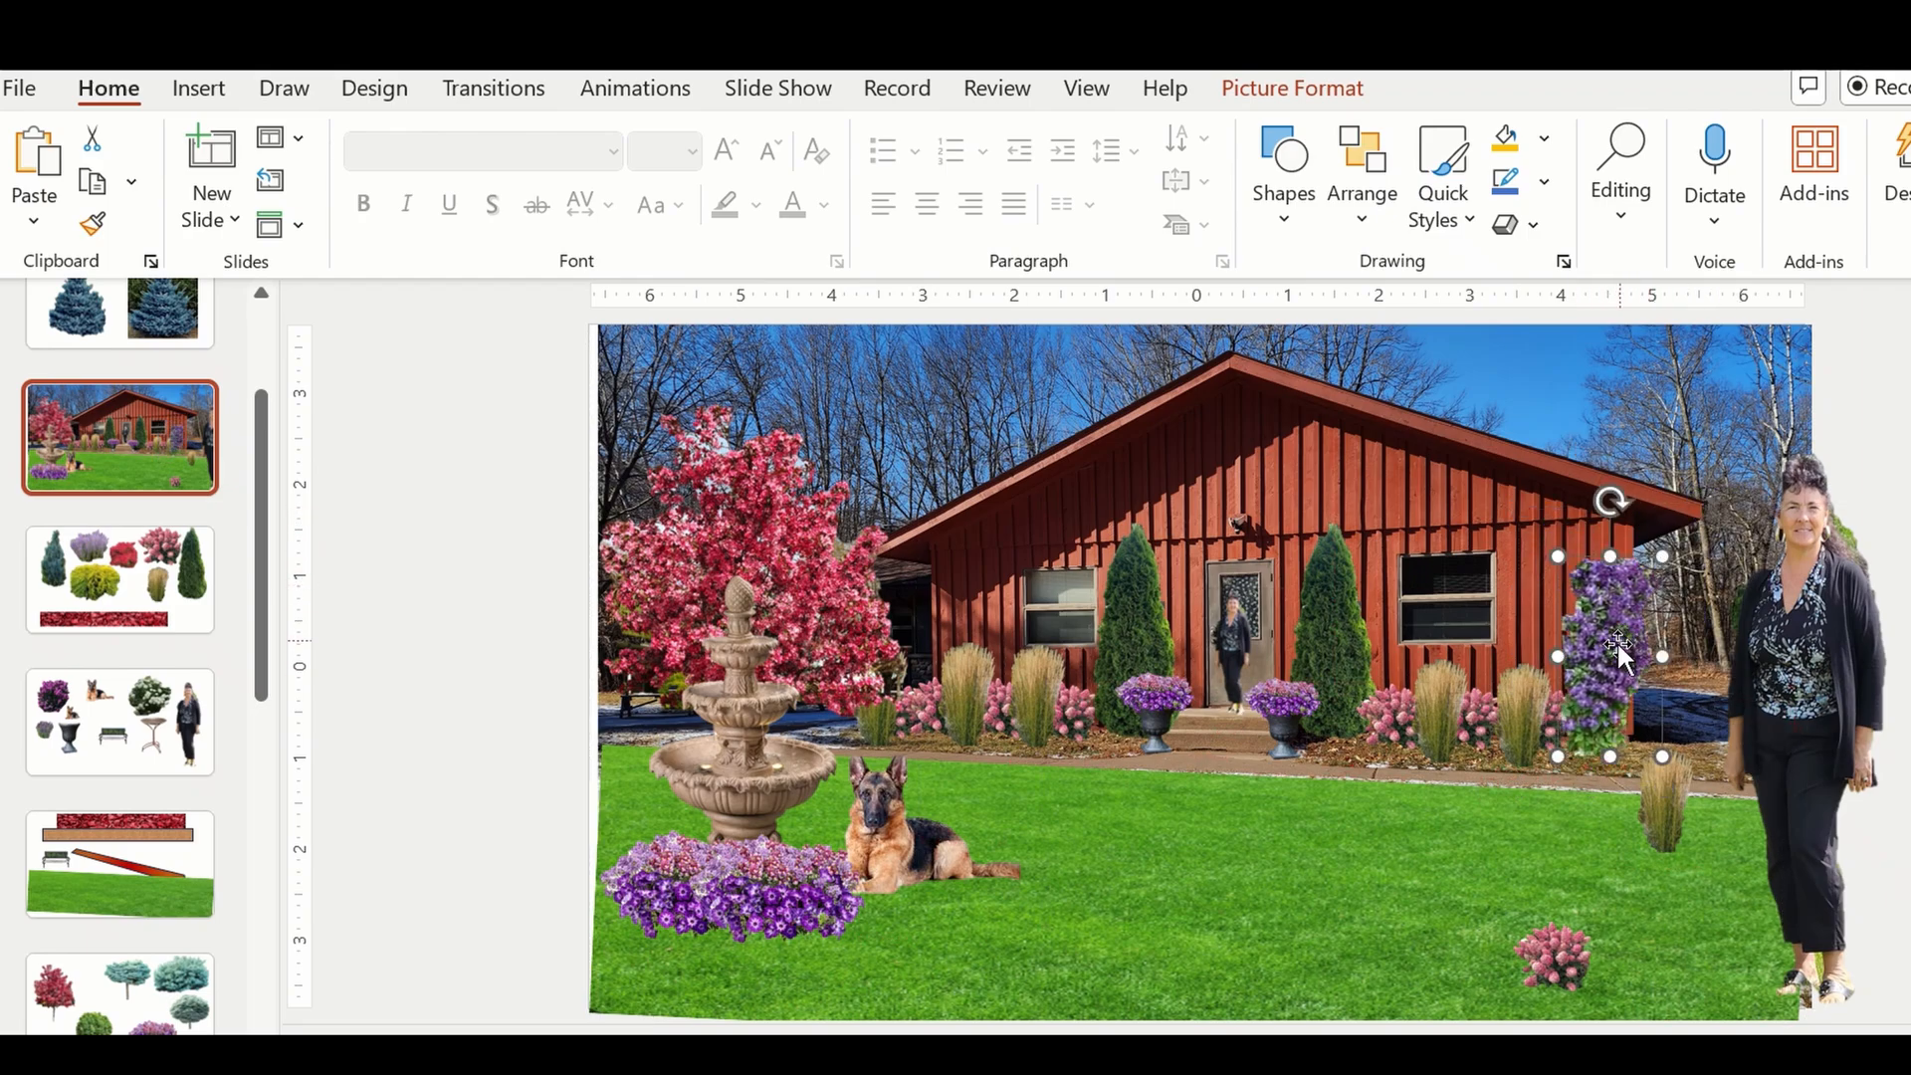
# Move the ornamental grass beside the vine onto the lawn and bring the pink shrub behind it to the front.
pyautogui.click(1548, 715)
pyautogui.moveTo(1548, 715); pyautogui.dragTo(1454, 835)
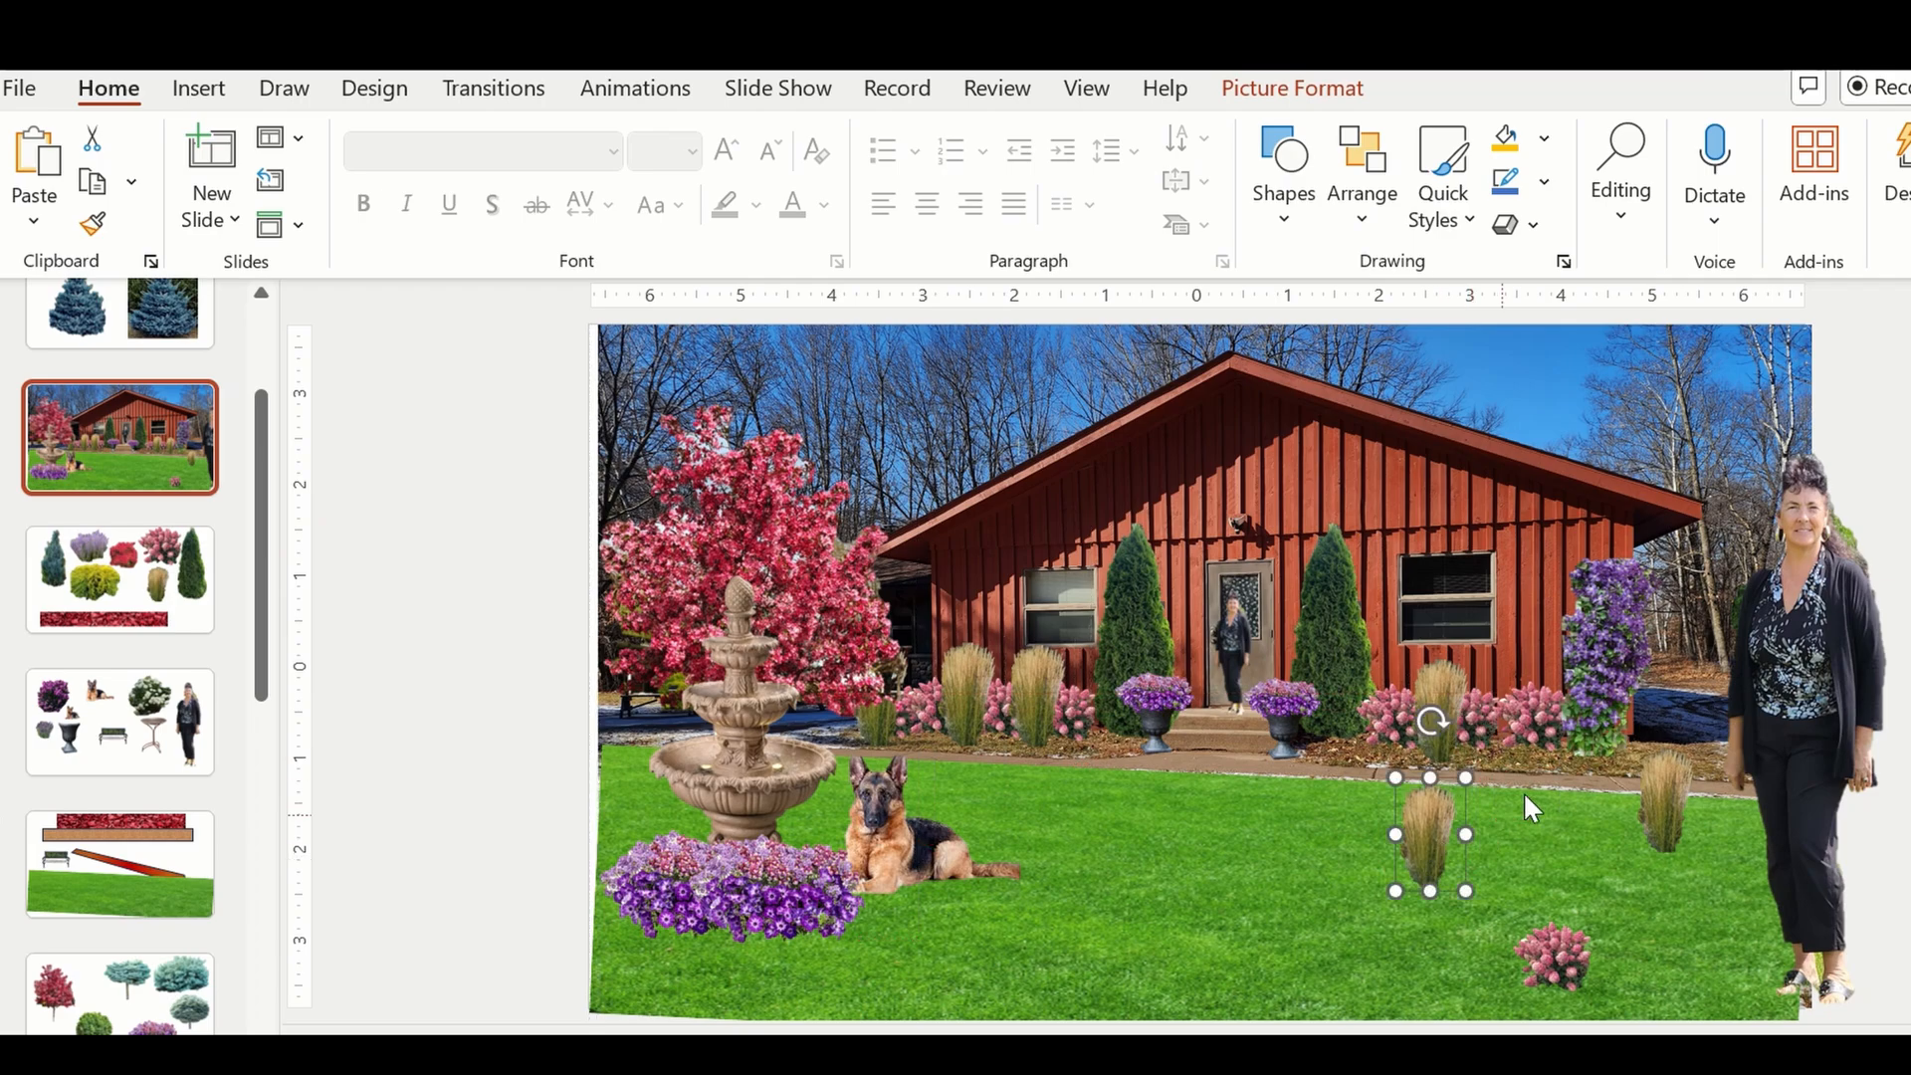
pyautogui.rightClick(1523, 725)
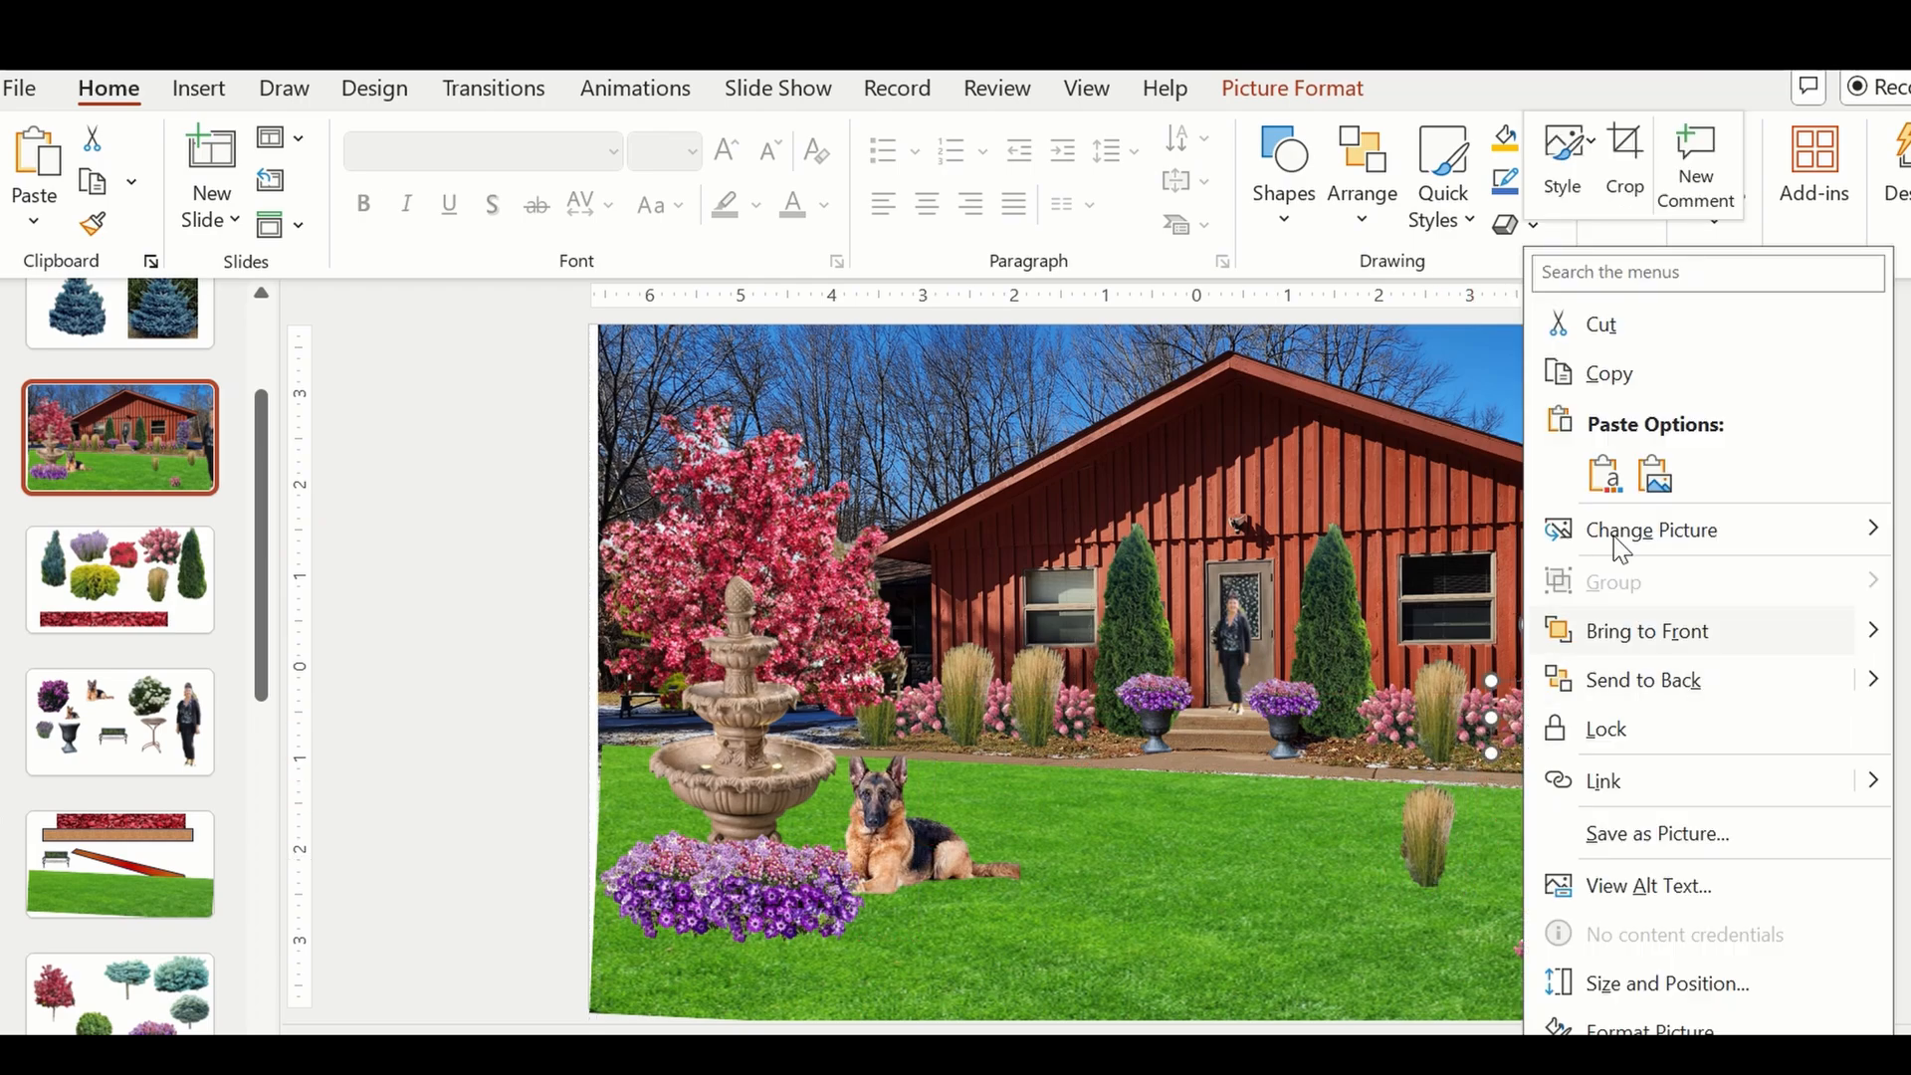
pyautogui.click(1640, 632)
# Align the vine with the house's right corner and stretch its top up to the roofline.
pyautogui.moveTo(1633, 642); pyautogui.dragTo(1601, 618)
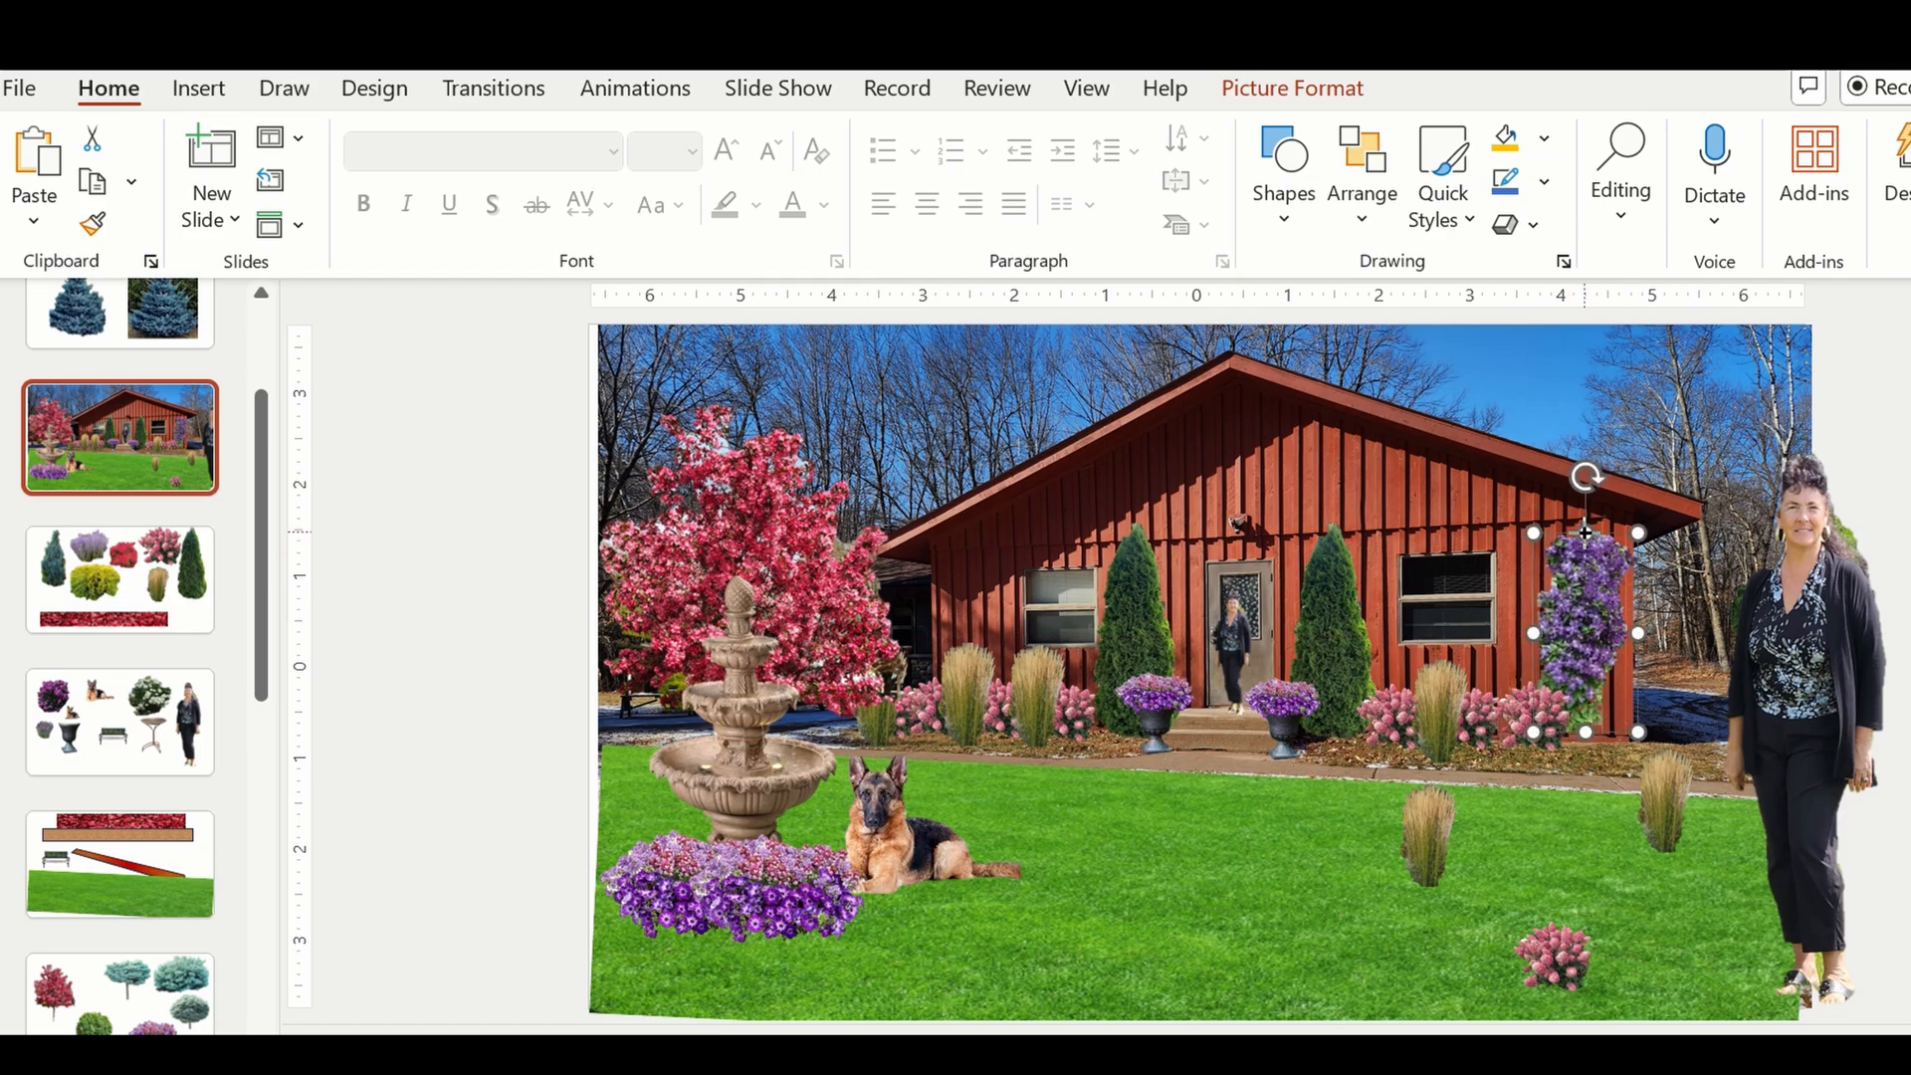
pyautogui.moveTo(1586, 532); pyautogui.dragTo(1584, 520)
pyautogui.click(1500, 851)
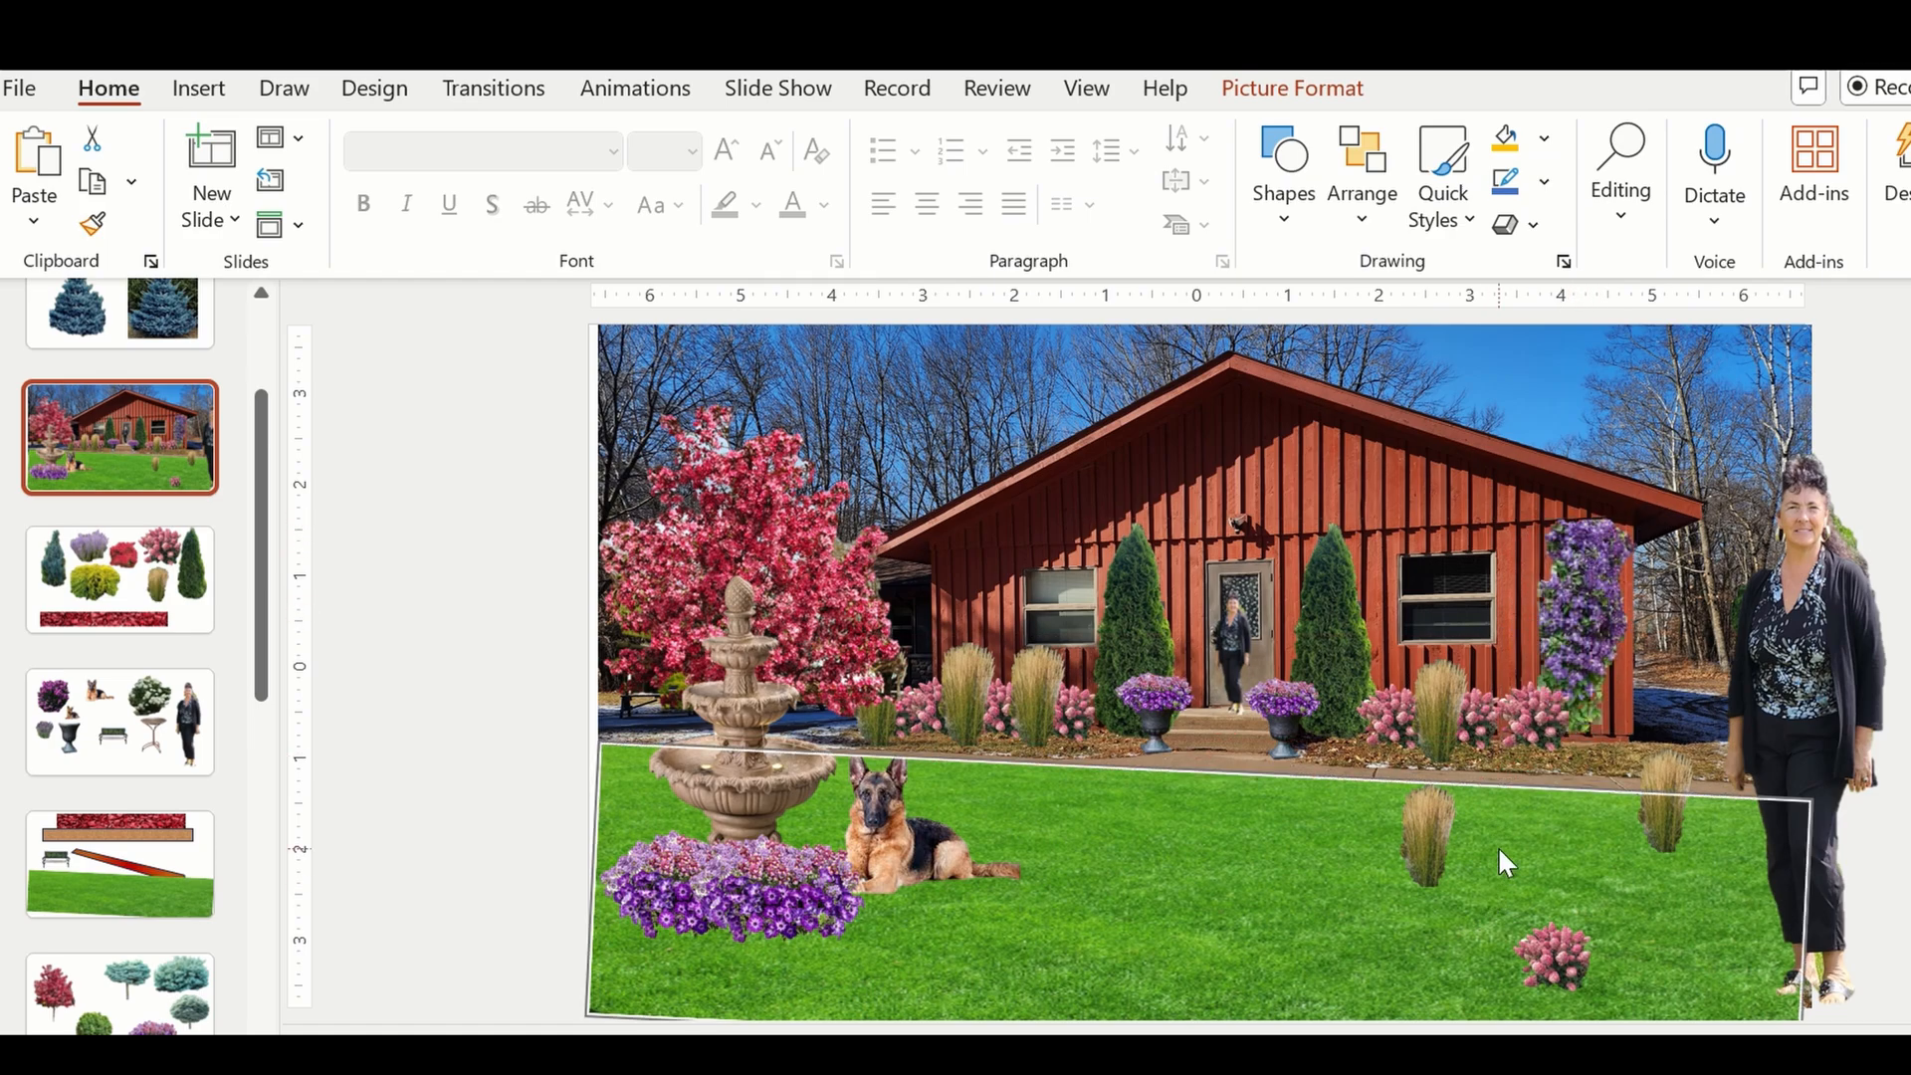
# Place the loose pink shrub at the base of the right-hand vine and bring it to the front.
pyautogui.click(1414, 833)
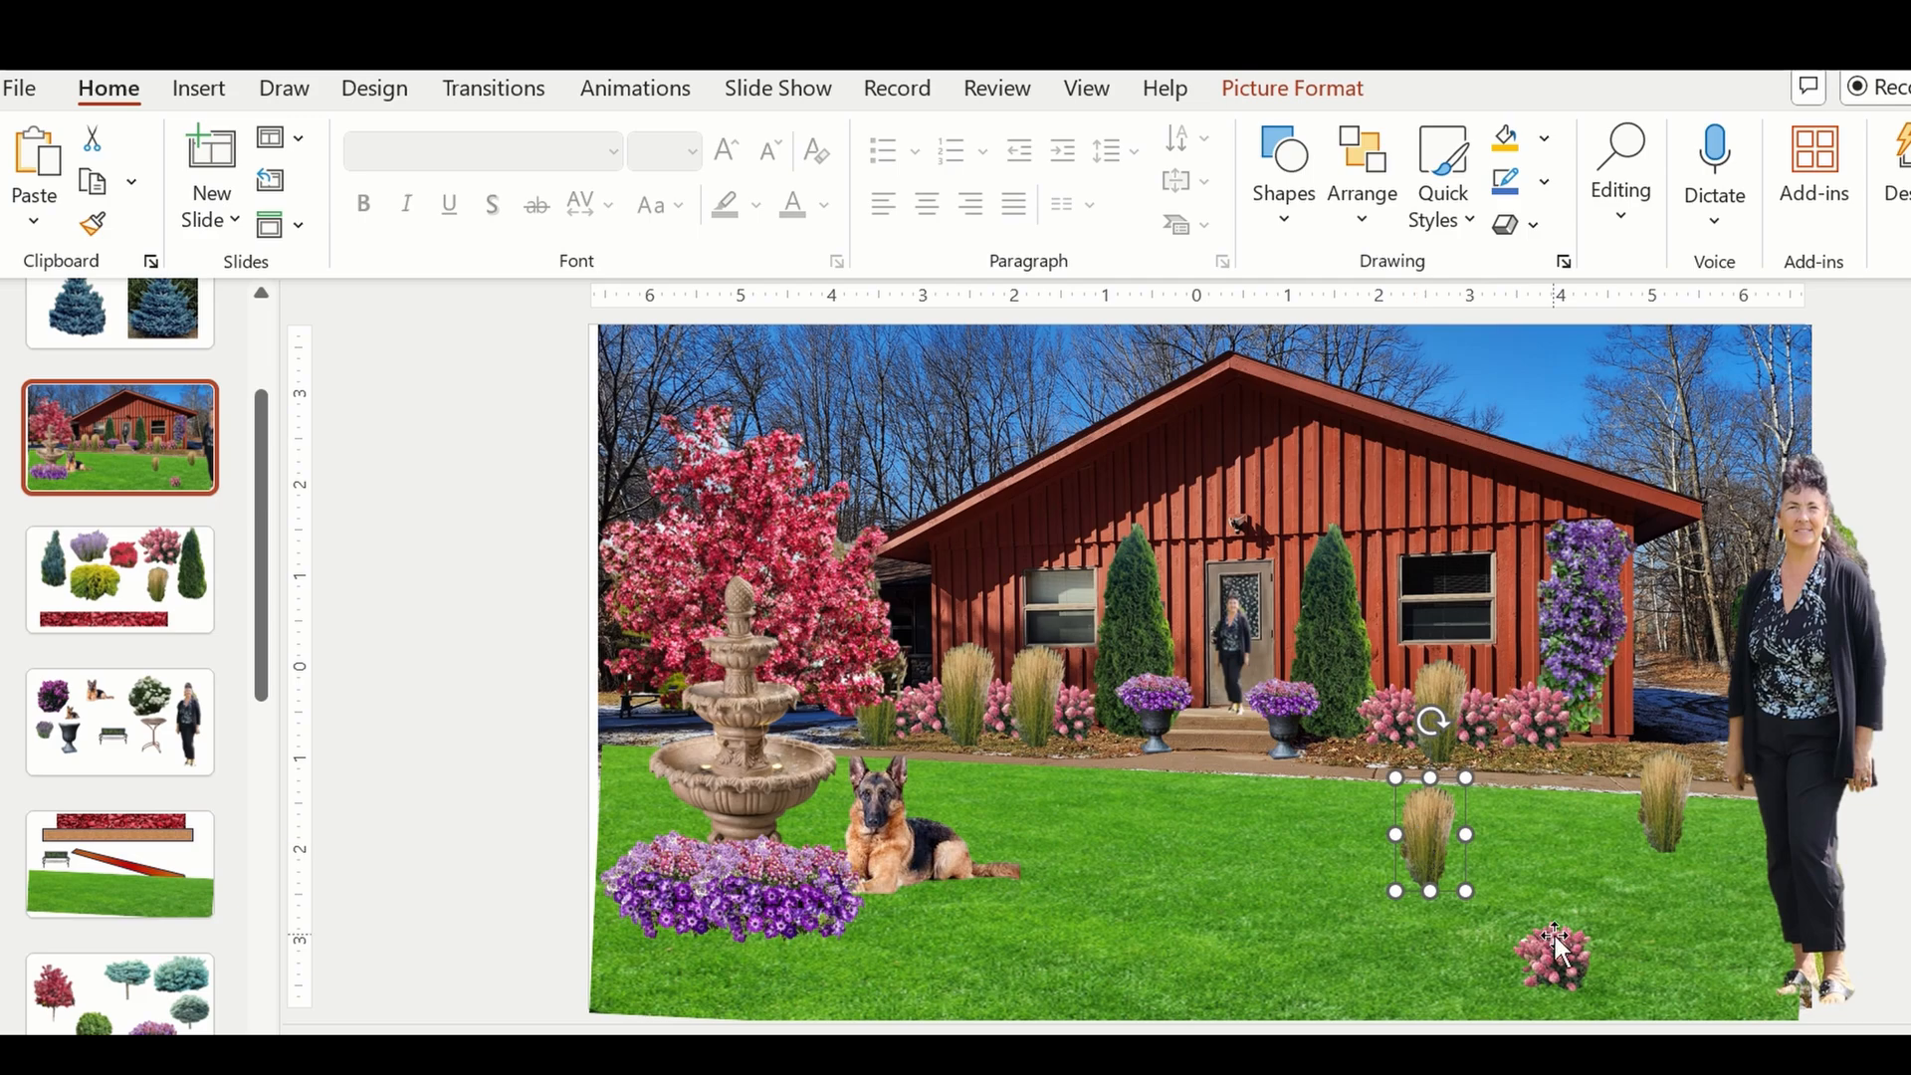
pyautogui.moveTo(1553, 948); pyautogui.dragTo(1593, 733)
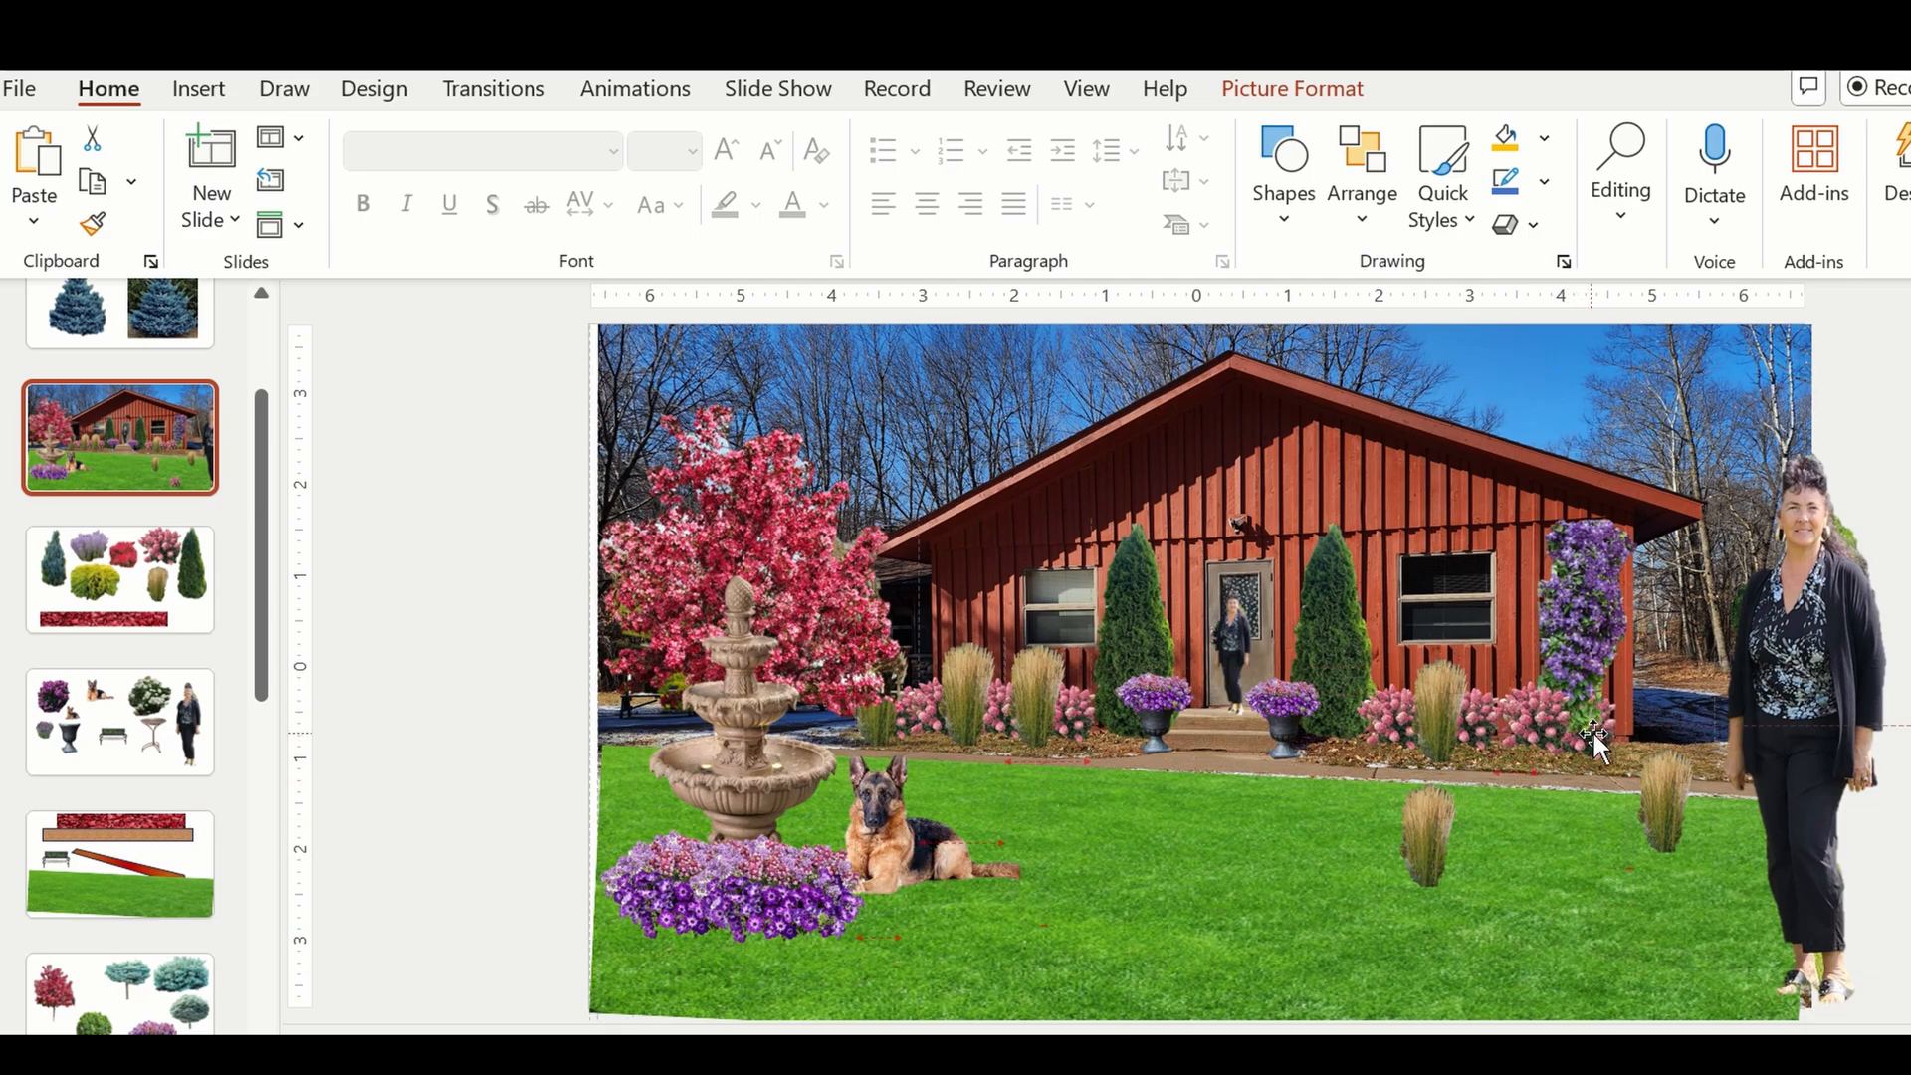
pyautogui.rightClick(1593, 732)
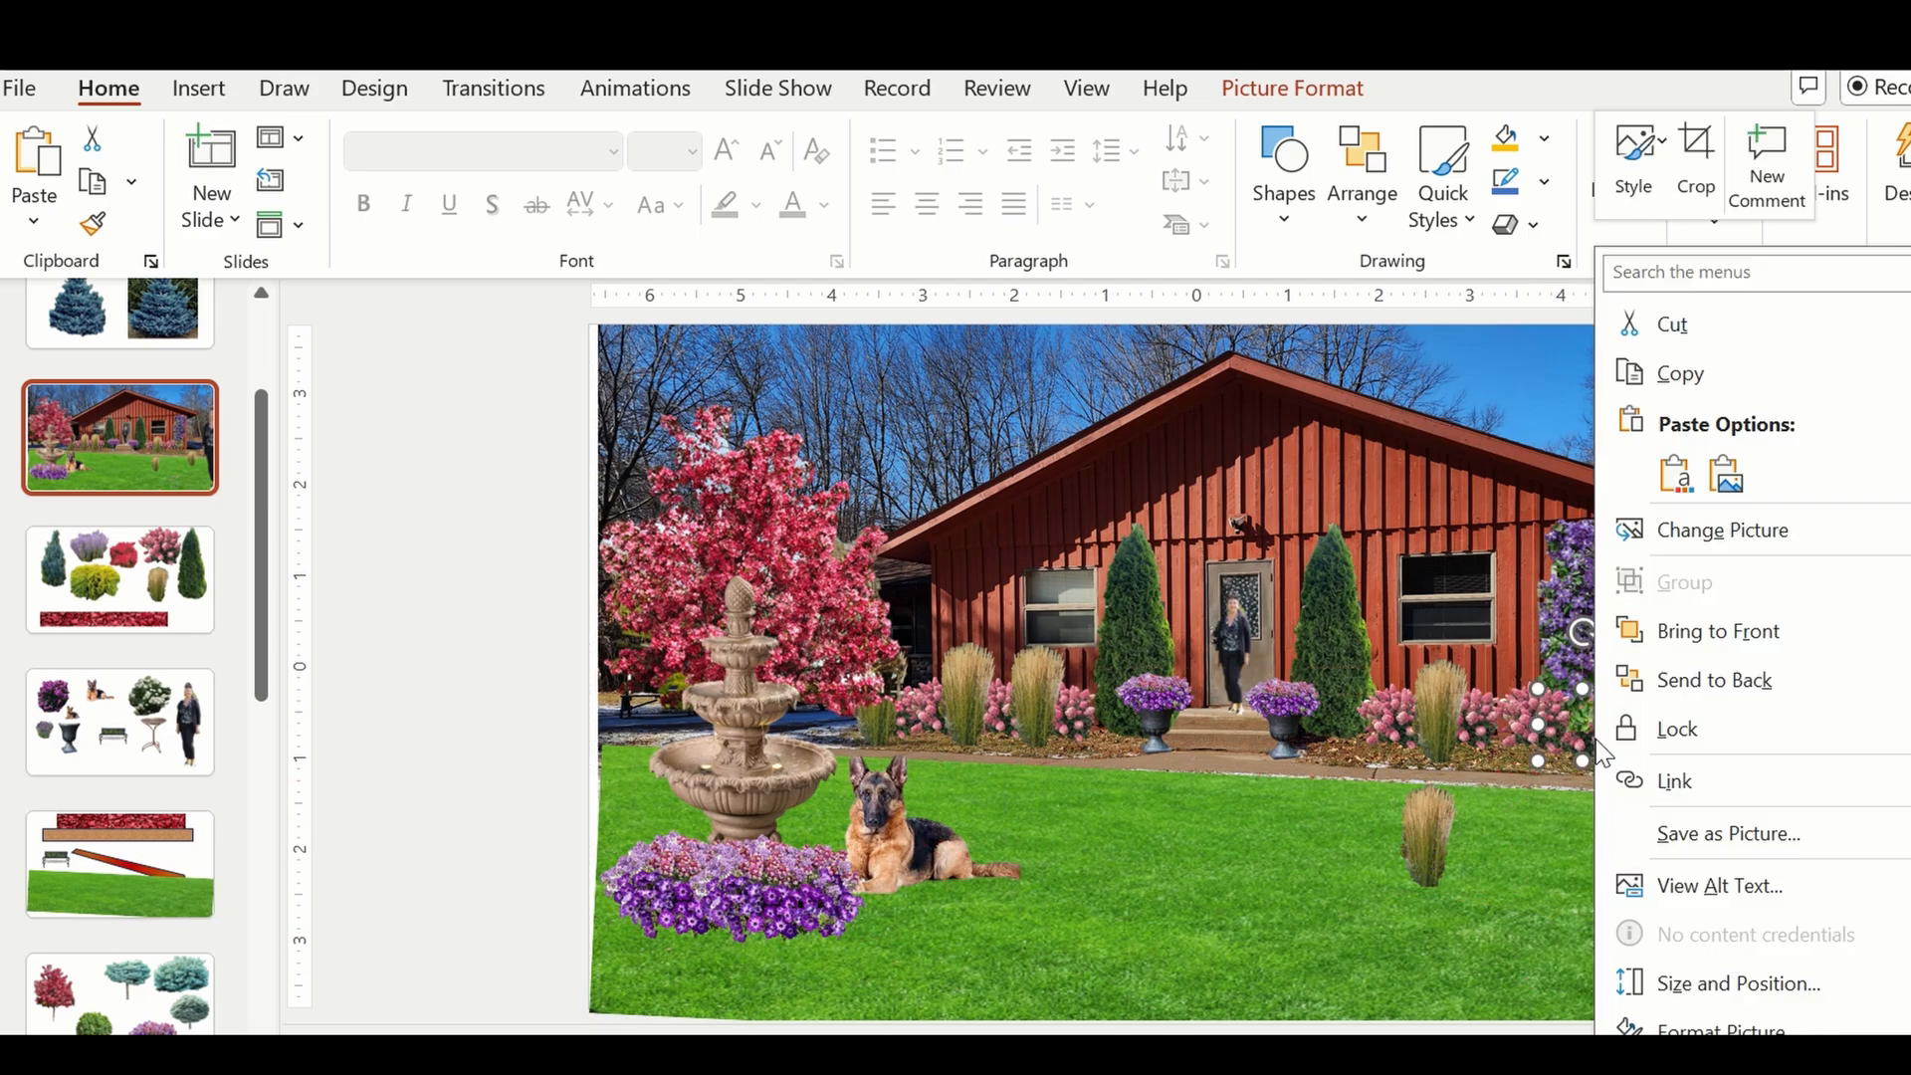
pyautogui.click(1697, 637)
pyautogui.moveTo(1599, 737); pyautogui.dragTo(1628, 723)
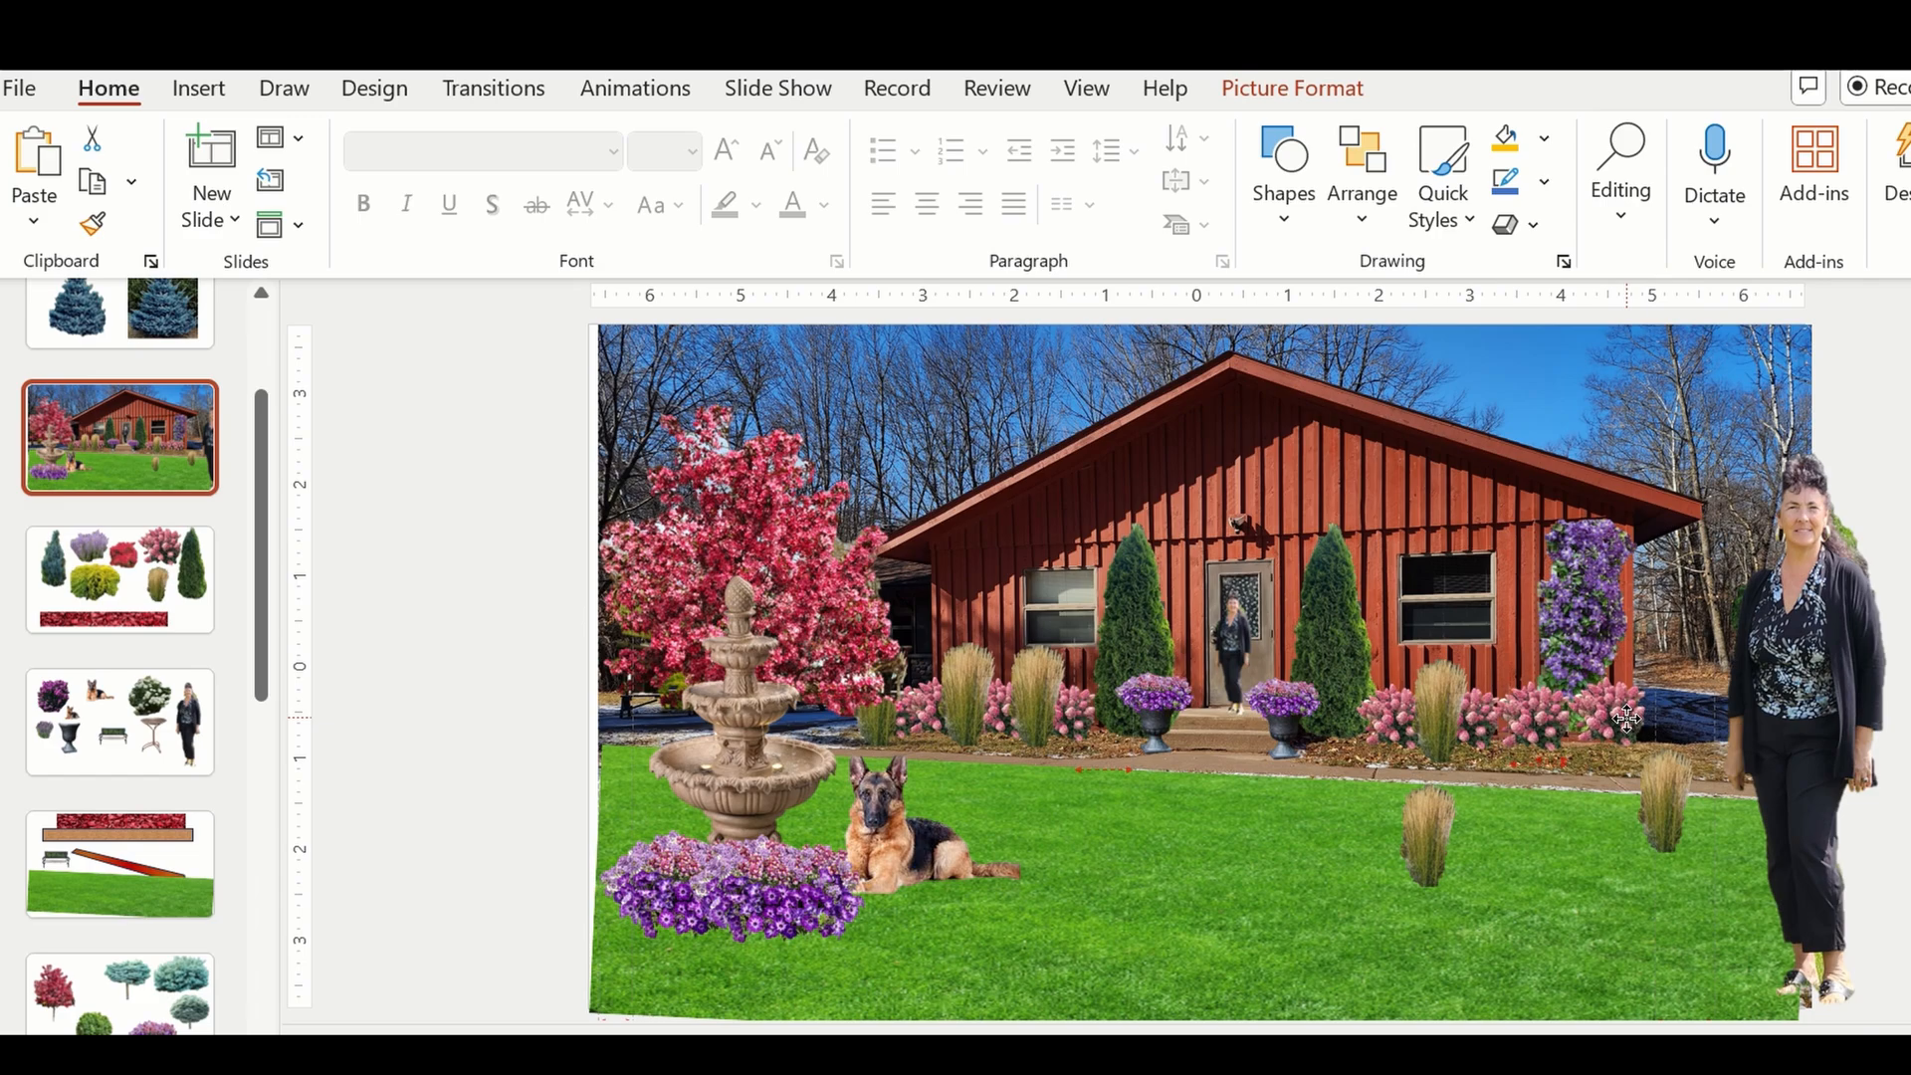
# Bring the nearer lawn grass to the front and place it between the pink shrubs to the left of the vine.
pyautogui.moveTo(1423, 844); pyautogui.dragTo(1503, 732)
pyautogui.rightClick(1503, 733)
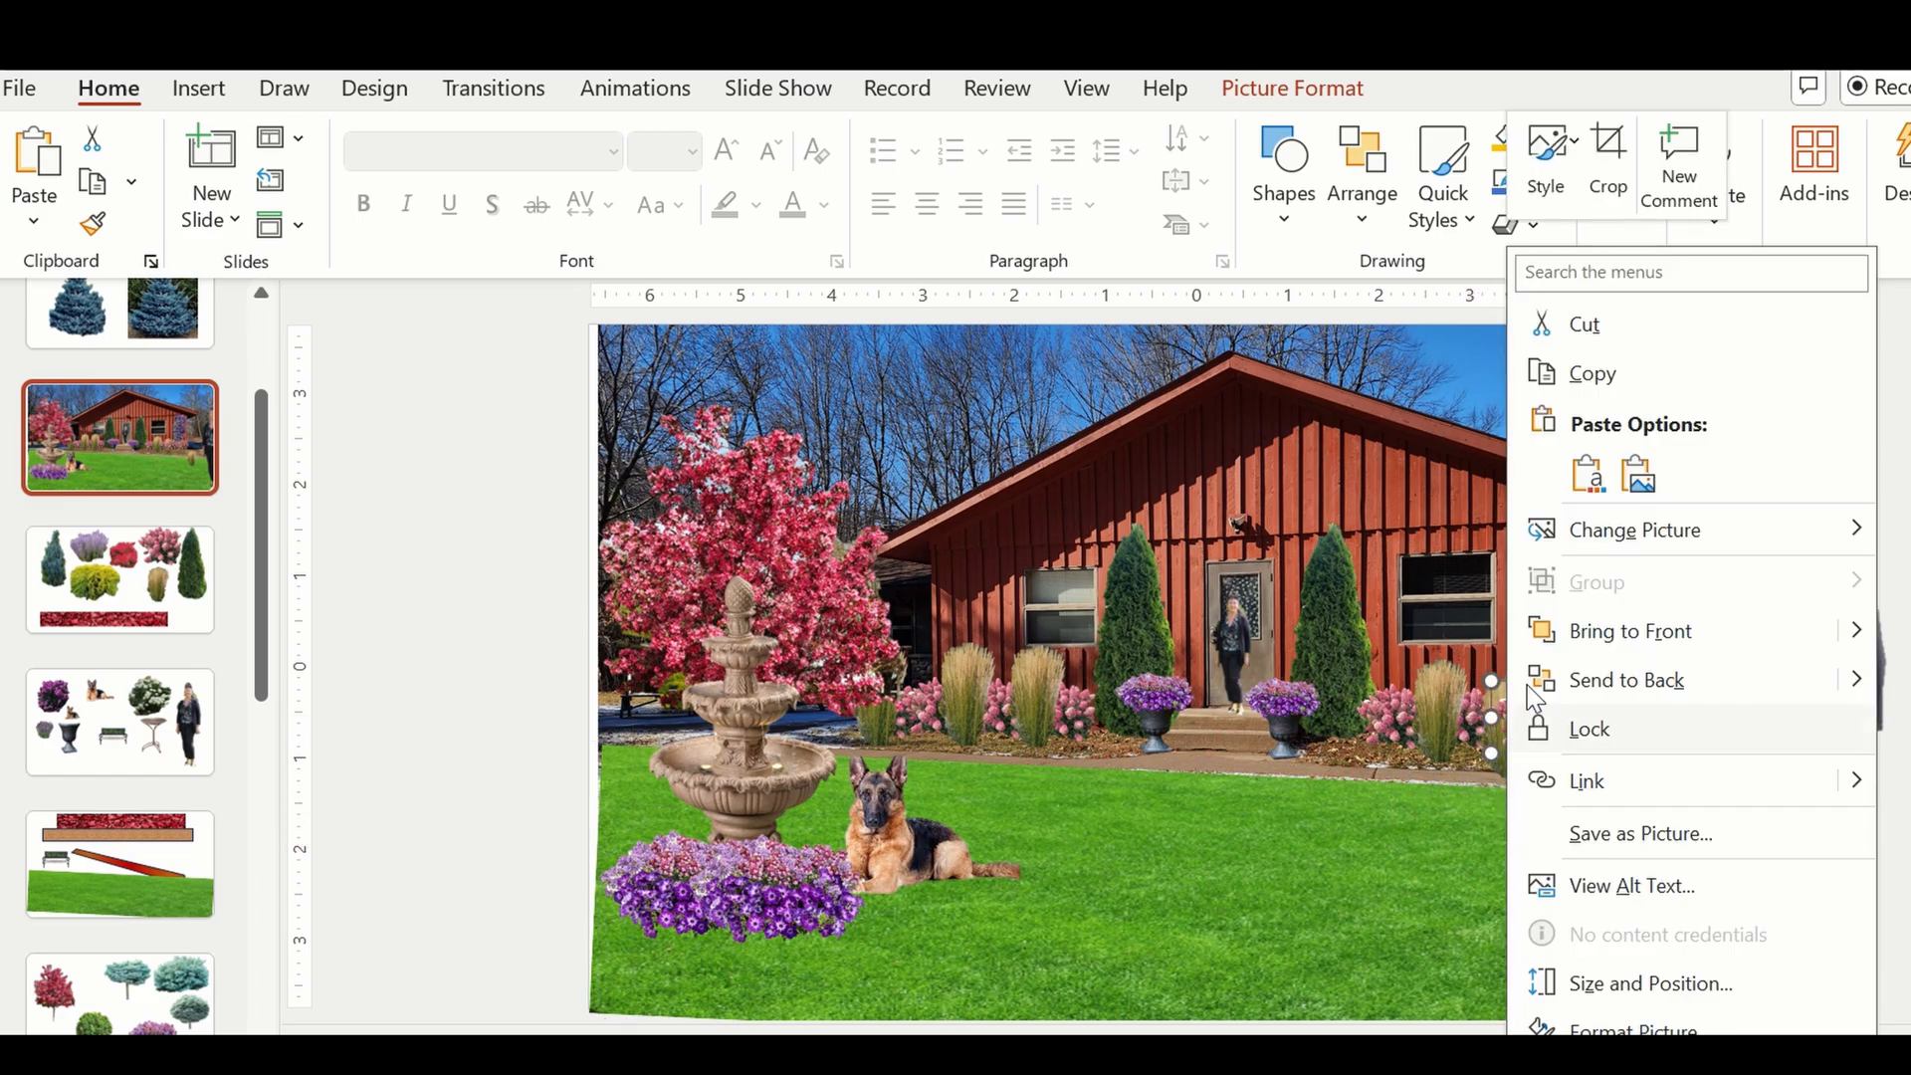
pyautogui.click(1593, 633)
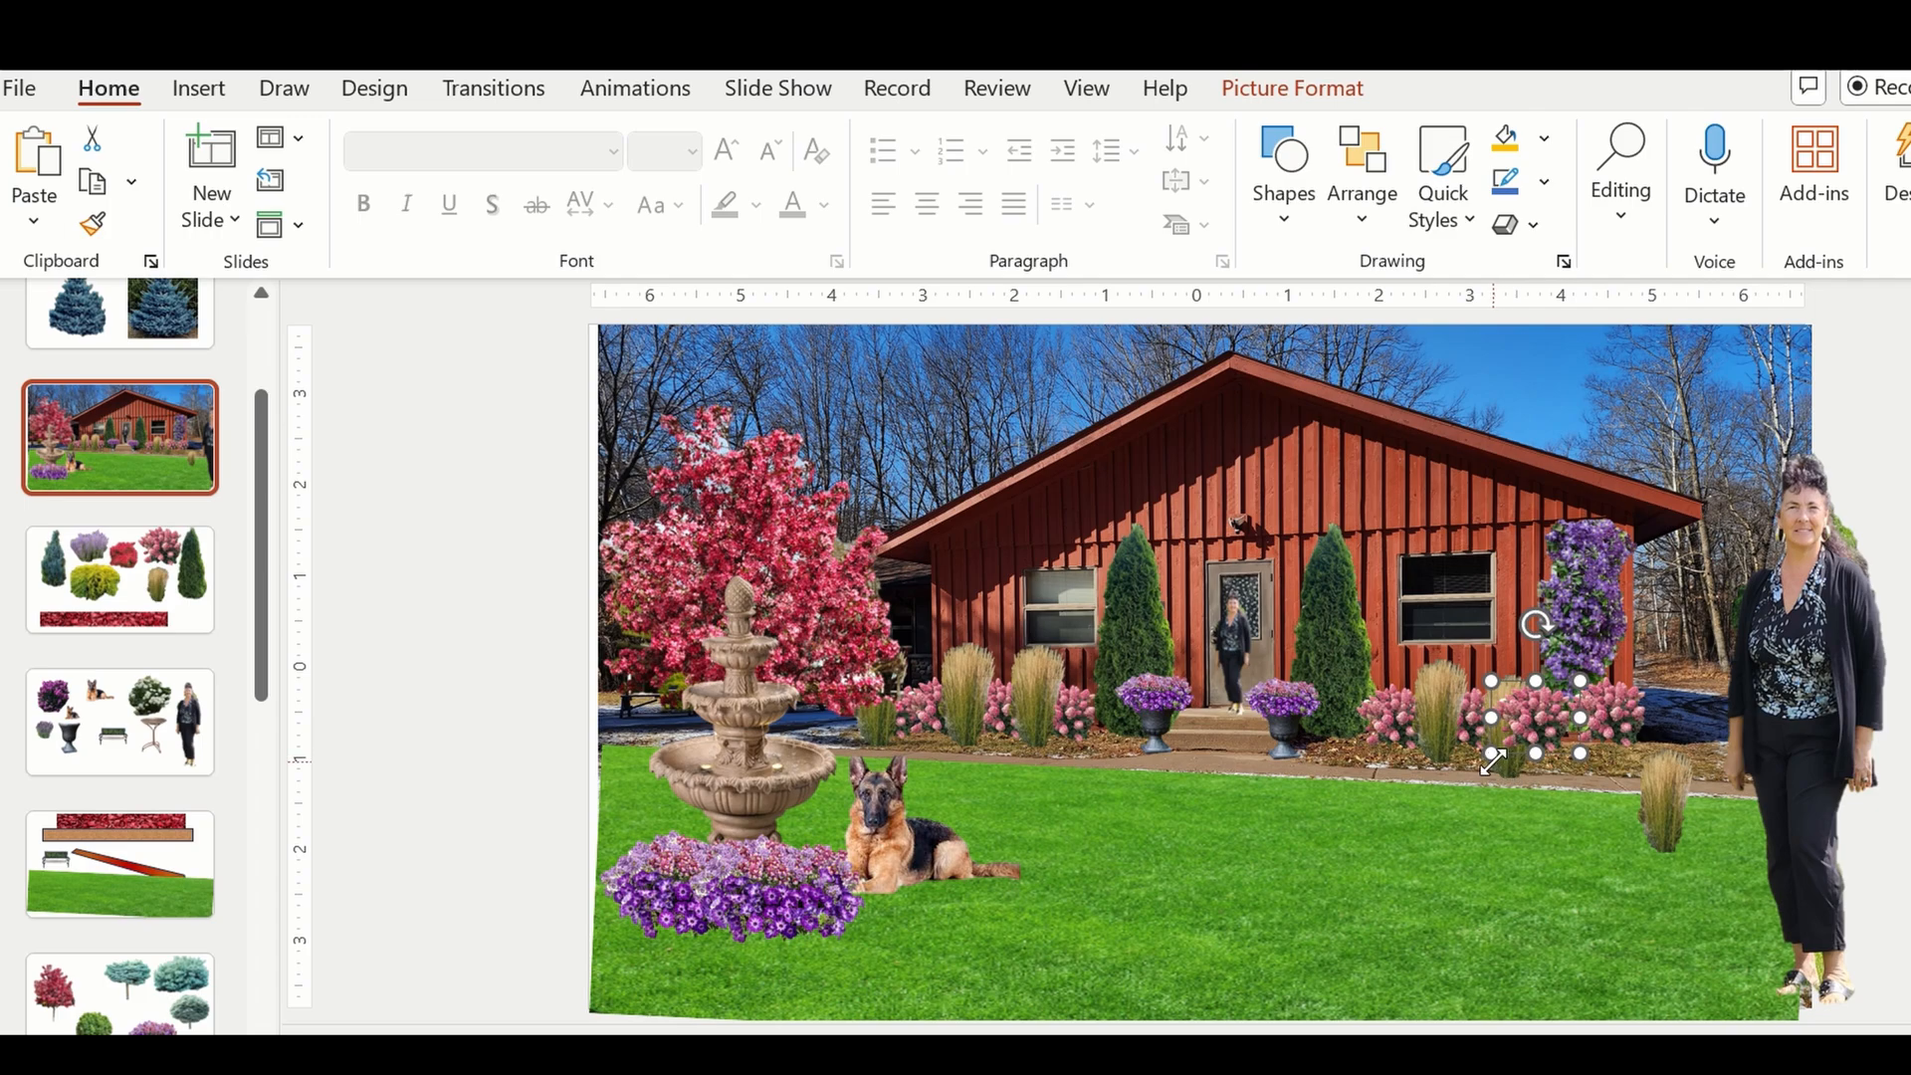
pyautogui.click(1509, 760)
pyautogui.moveTo(1509, 761); pyautogui.dragTo(1485, 893)
pyautogui.rightClick(1485, 893)
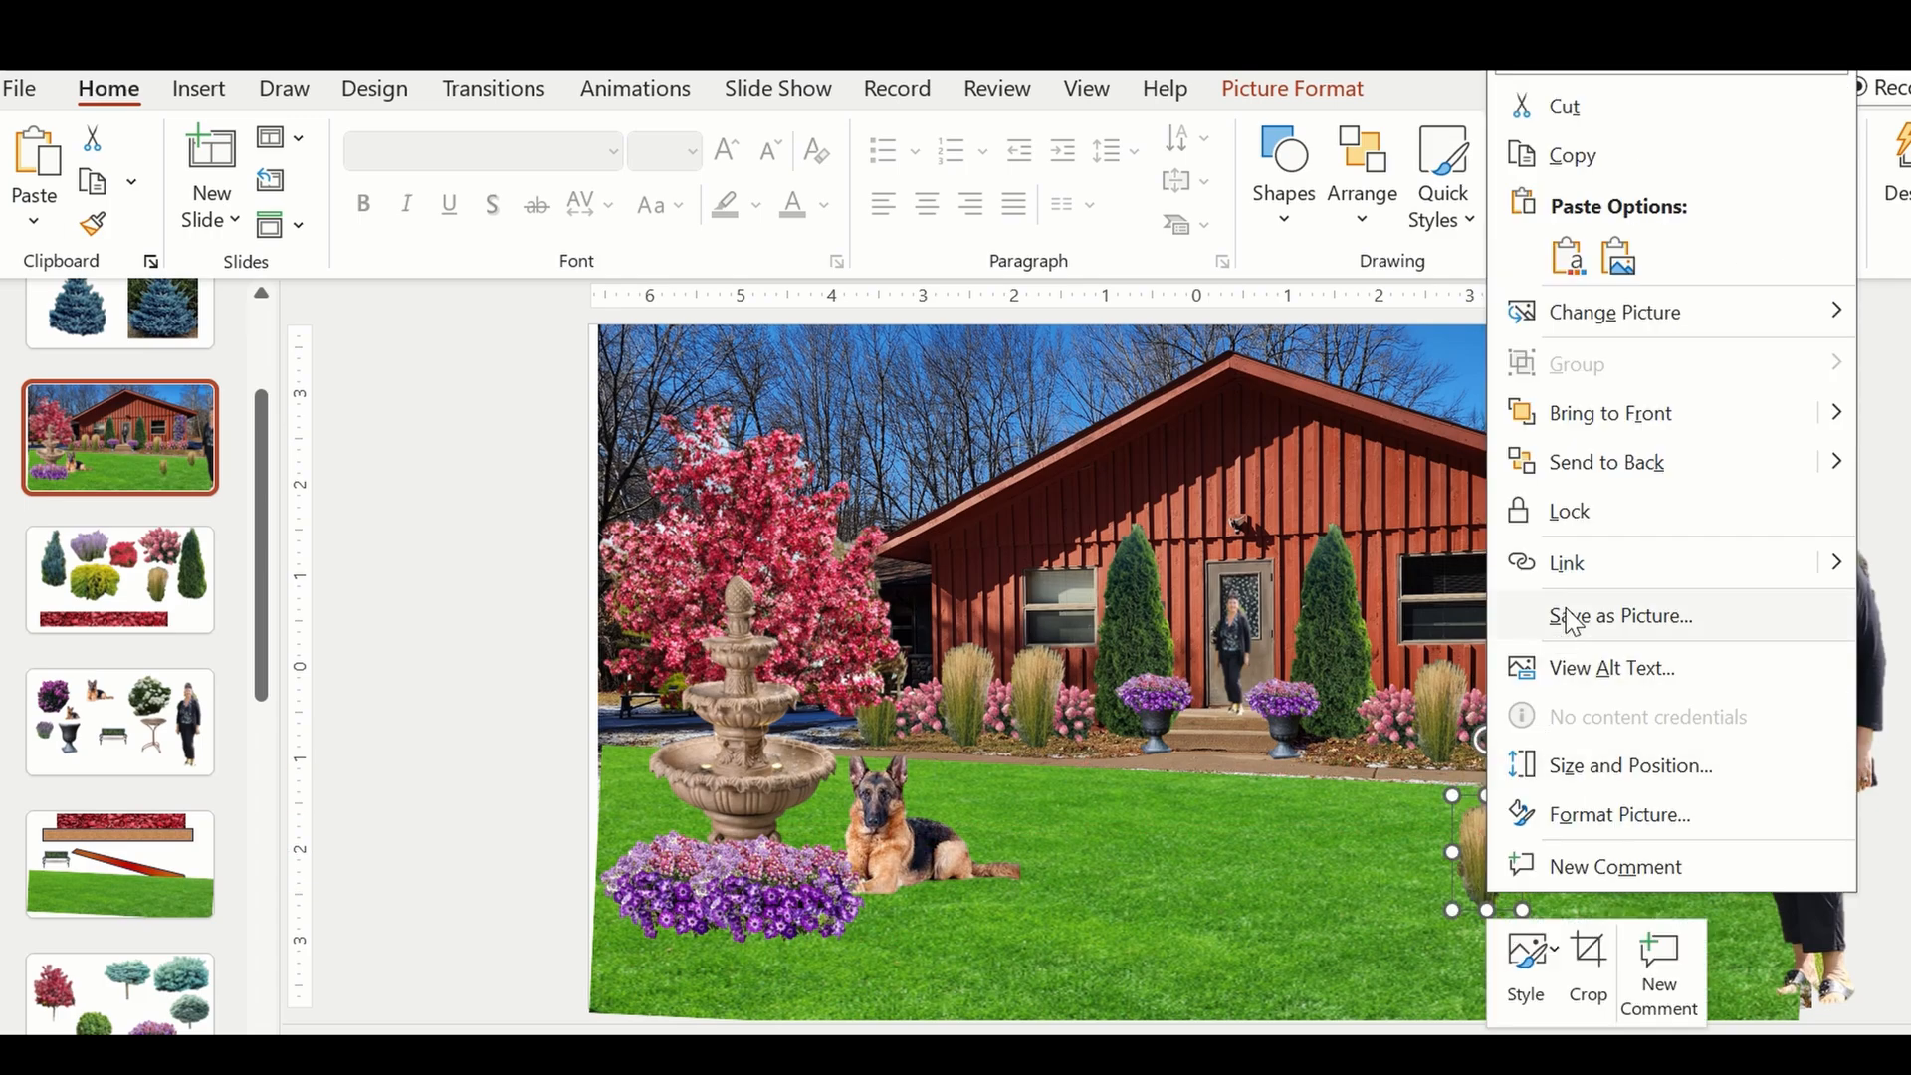
pyautogui.click(1629, 408)
pyautogui.moveTo(1479, 896); pyautogui.dragTo(1517, 731)
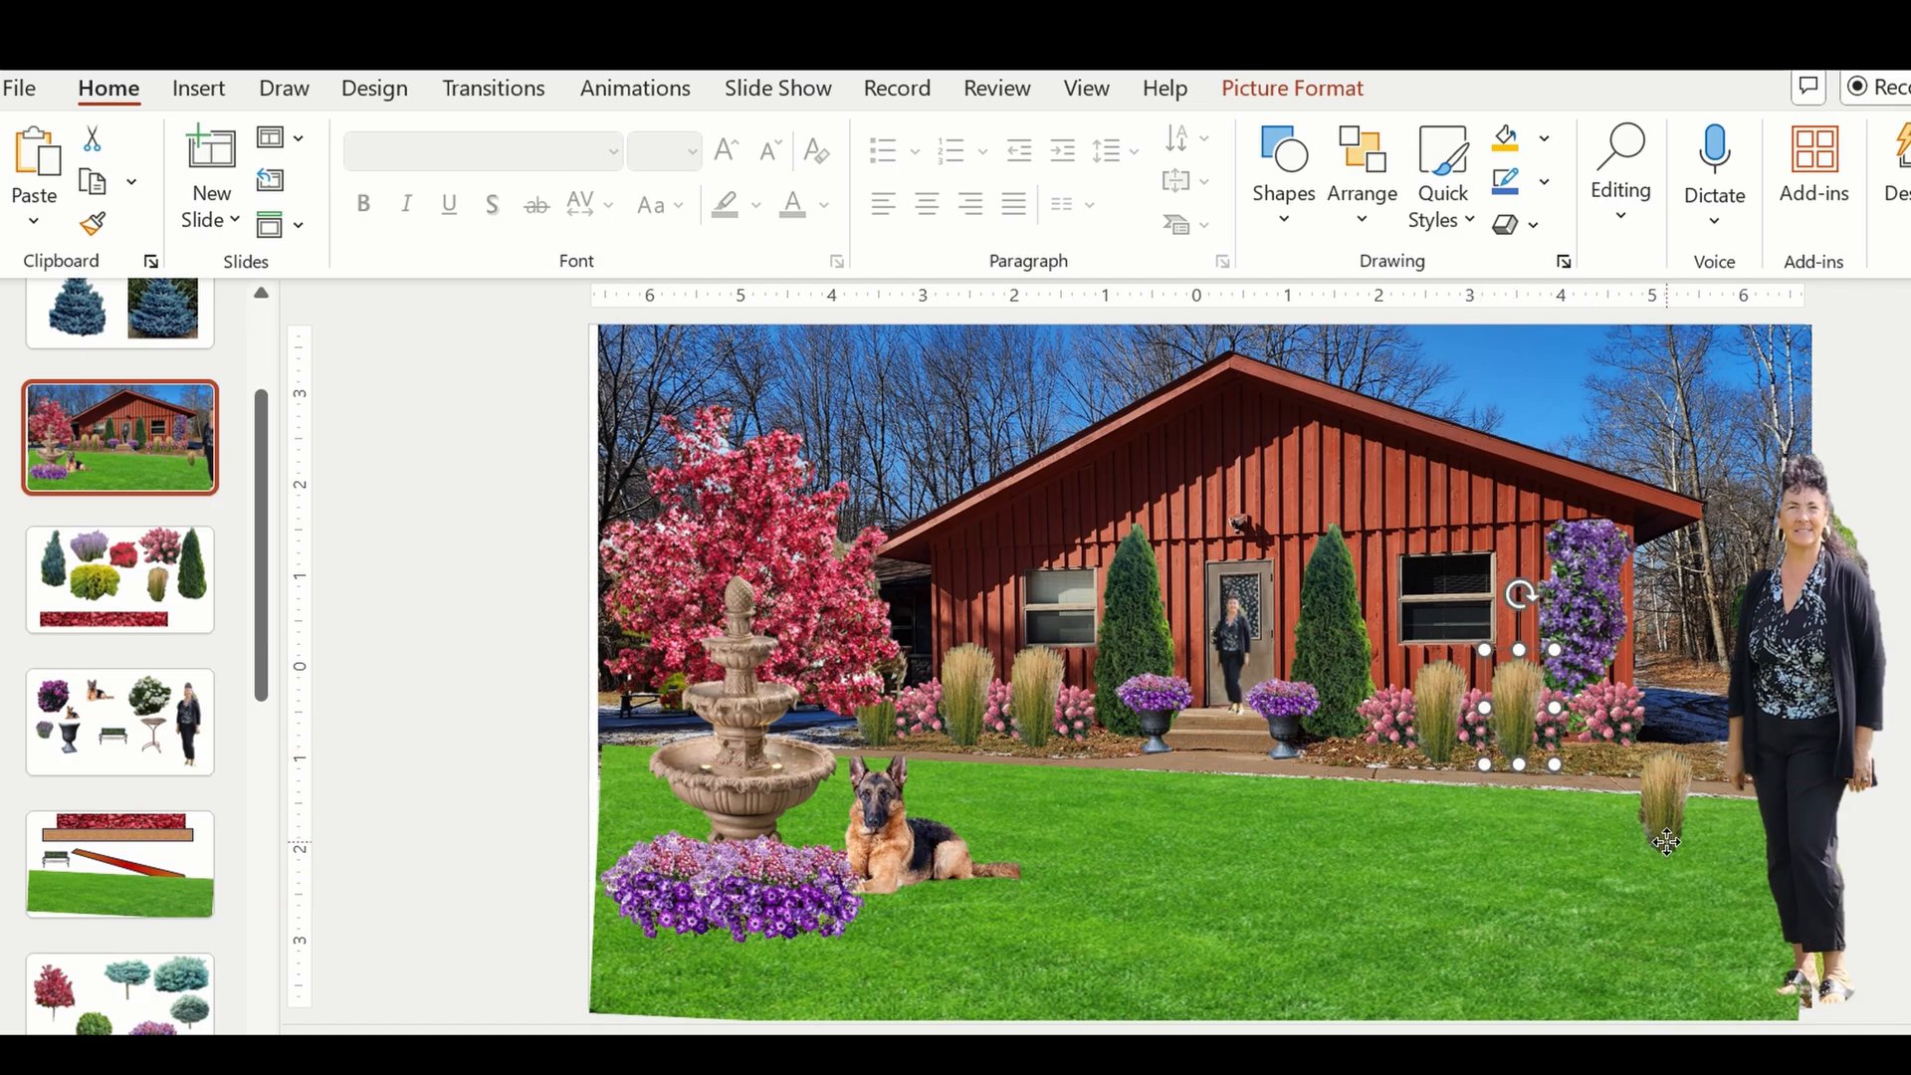
# Bring the remaining lawn grass to the front and place it before the pink shrub at the right-hand vine's base.
pyautogui.moveTo(1669, 842); pyautogui.dragTo(1640, 801)
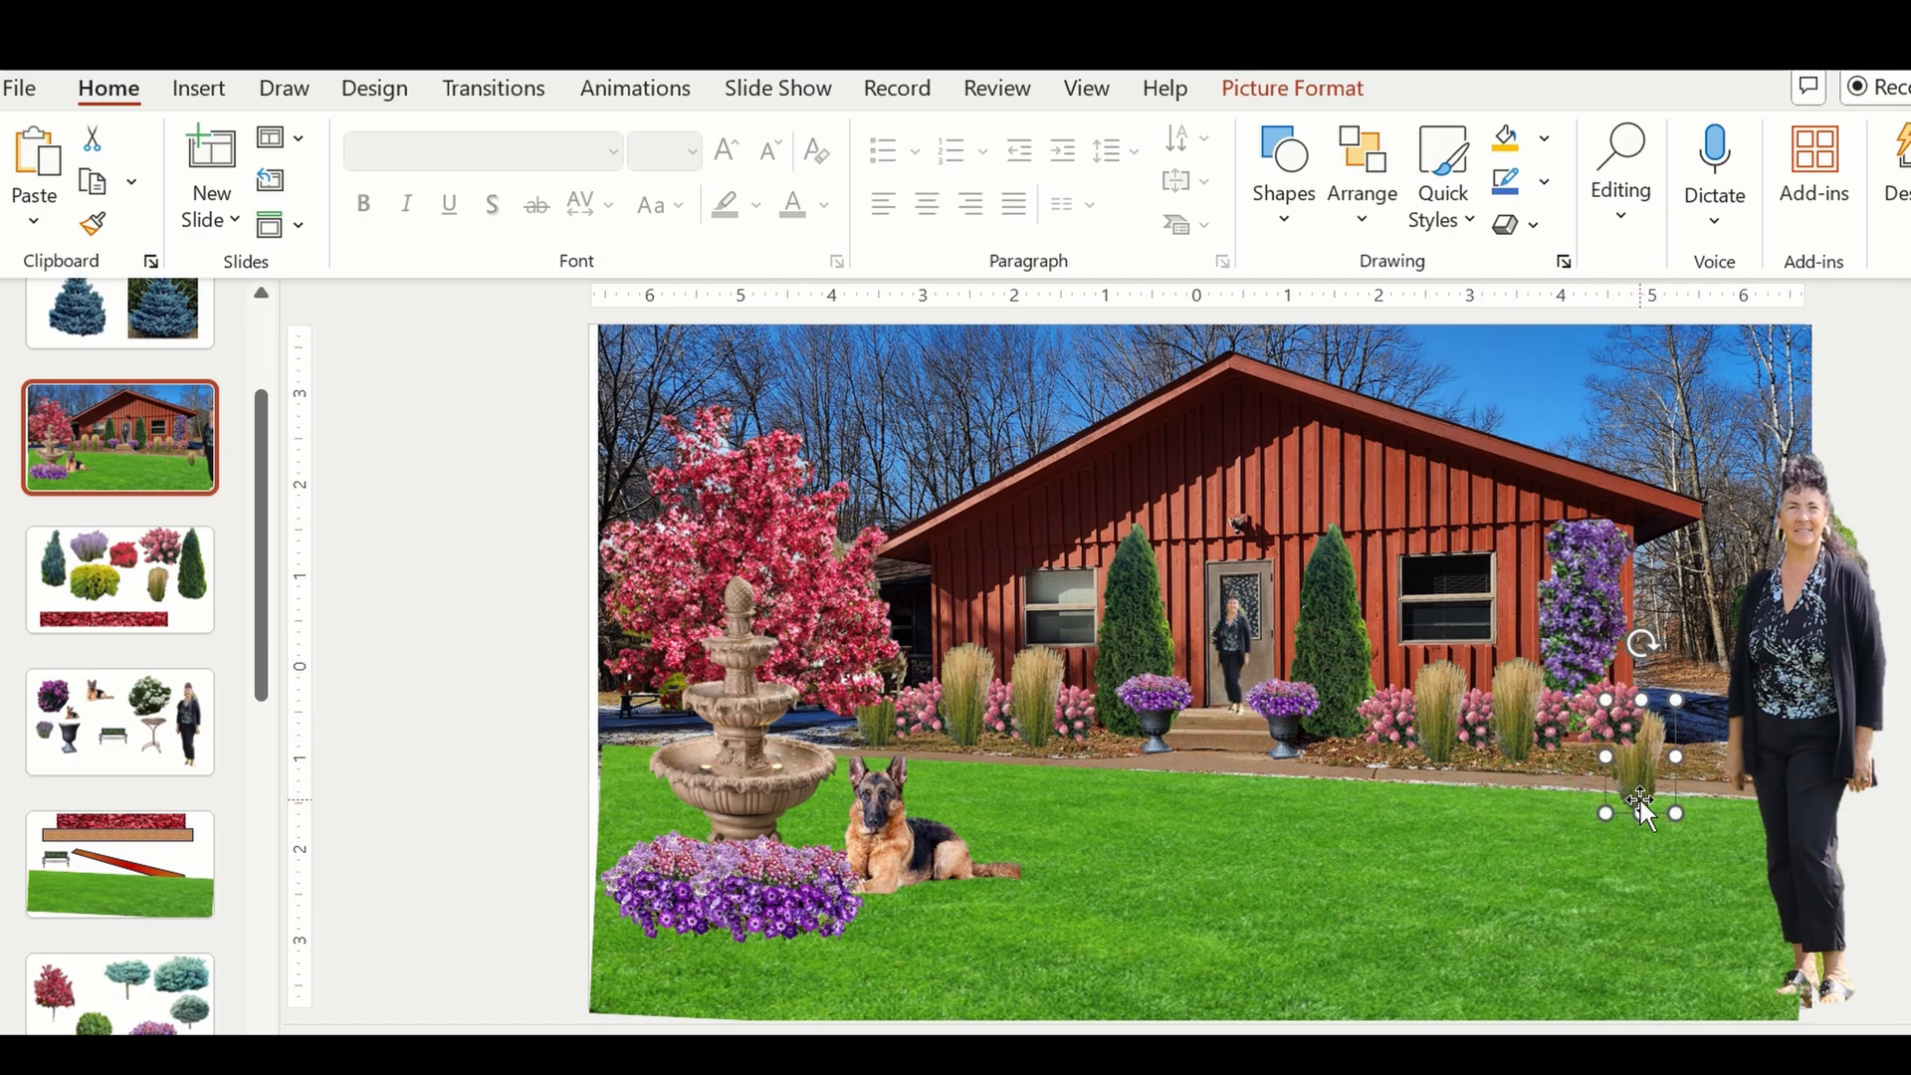
pyautogui.rightClick(1641, 808)
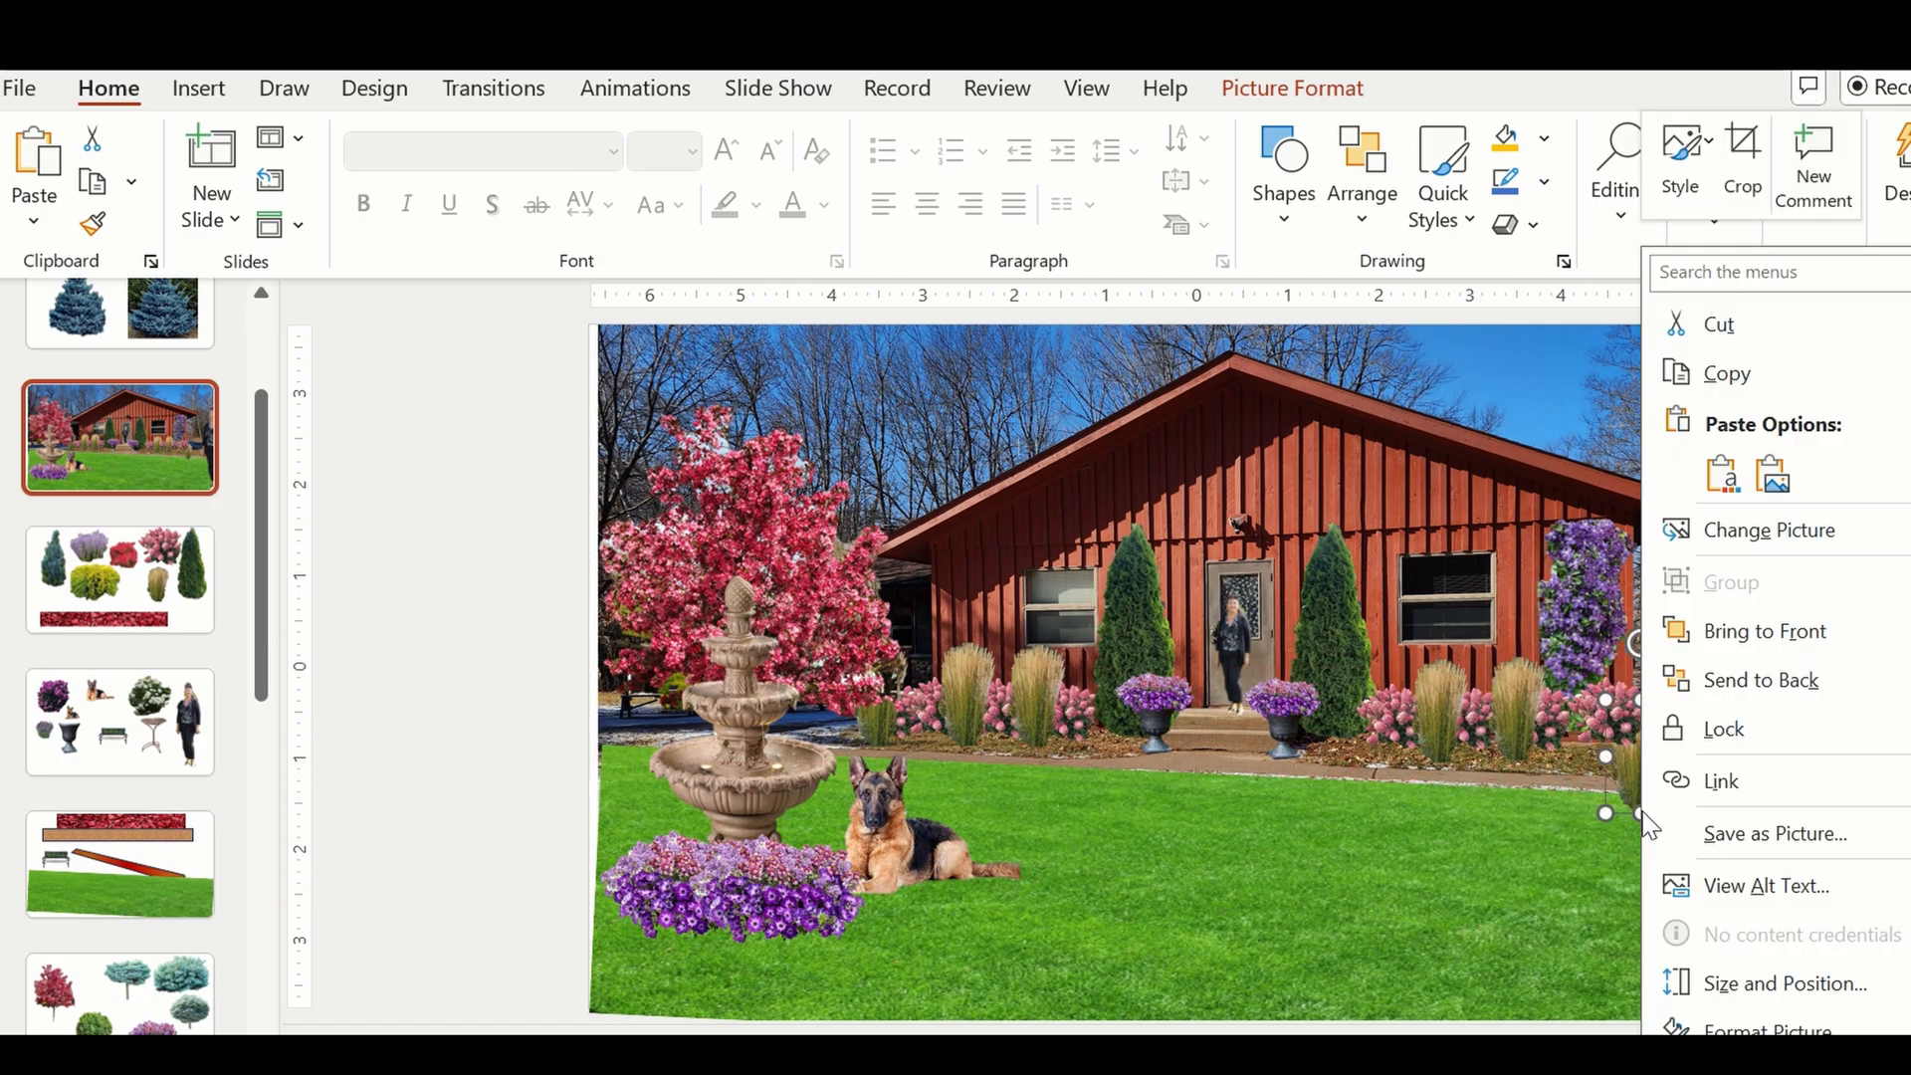
pyautogui.click(1738, 637)
pyautogui.moveTo(1642, 760); pyautogui.dragTo(1608, 719)
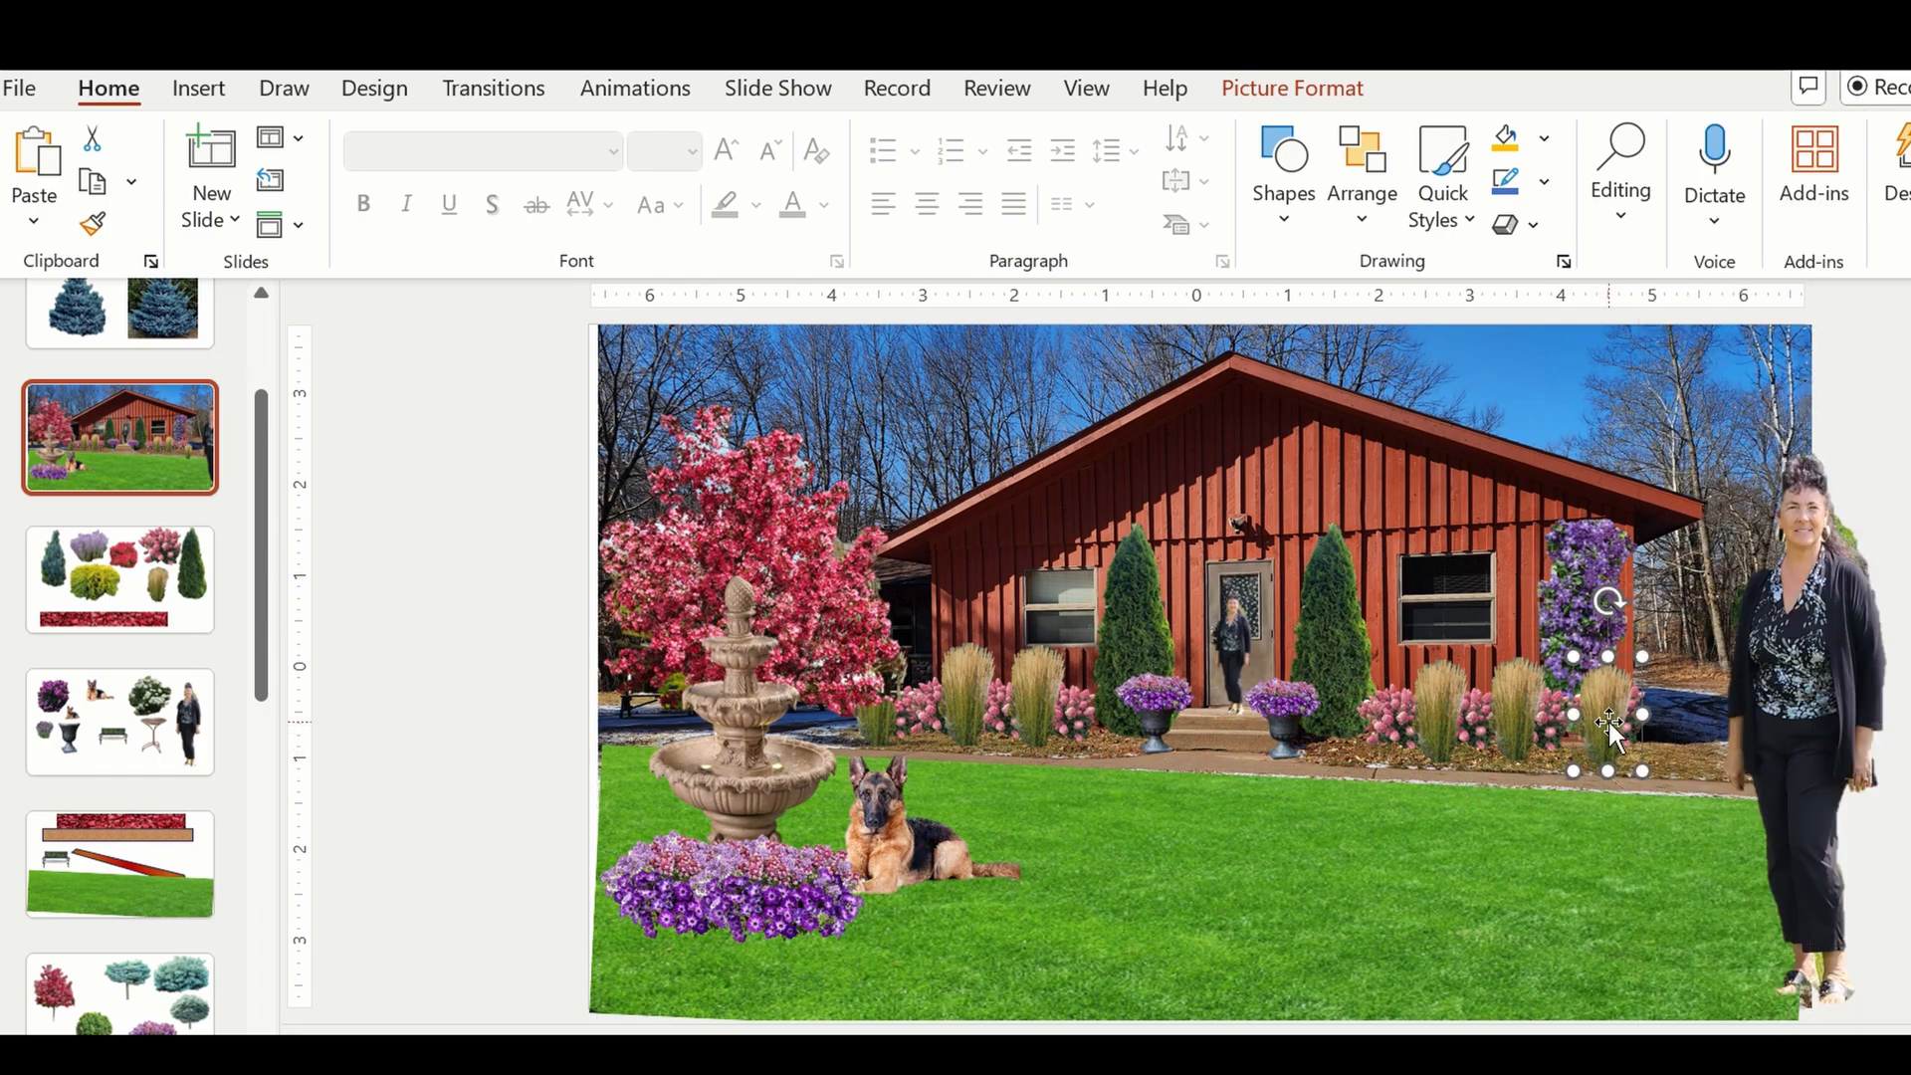
# Duplicate the purple vine and move the copy onto the lawn to the right of the German shepherd.
pyautogui.click(1569, 570)
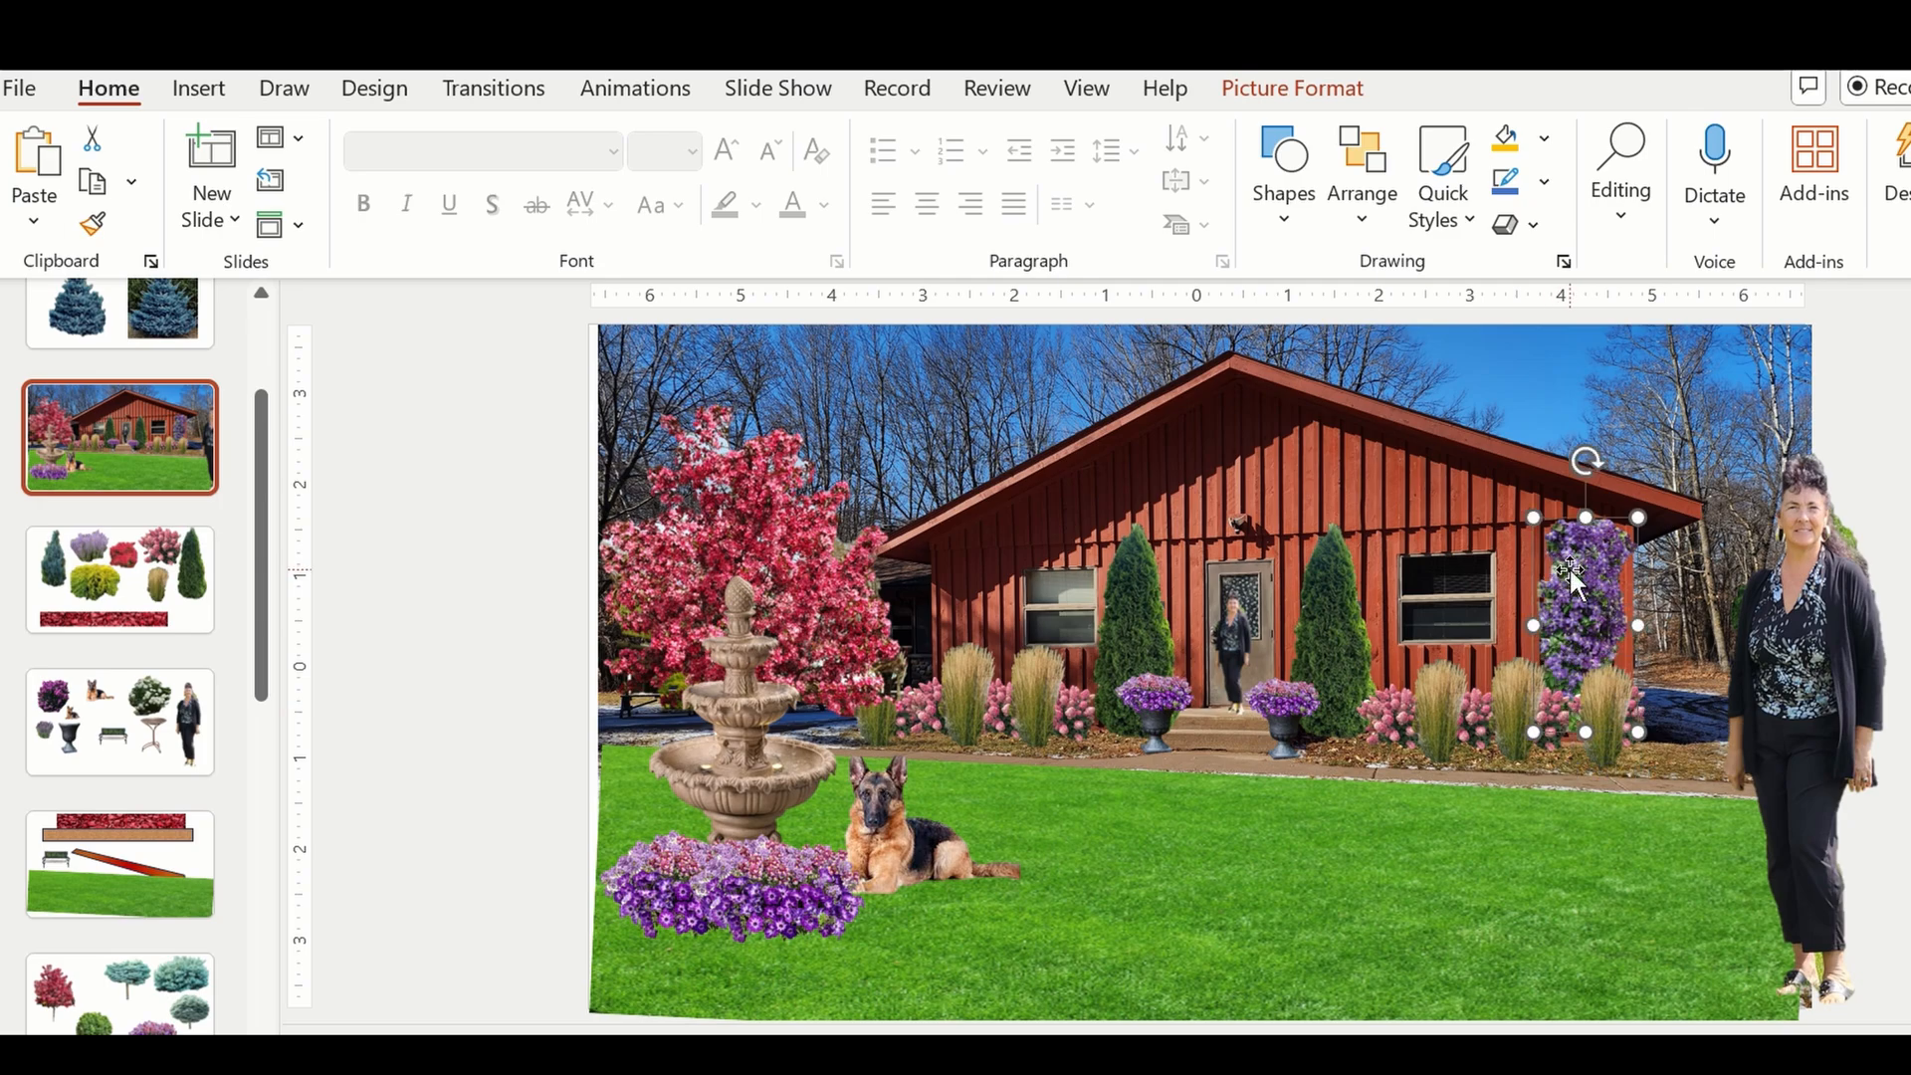
pyautogui.hotkey('ctrl', 'v')
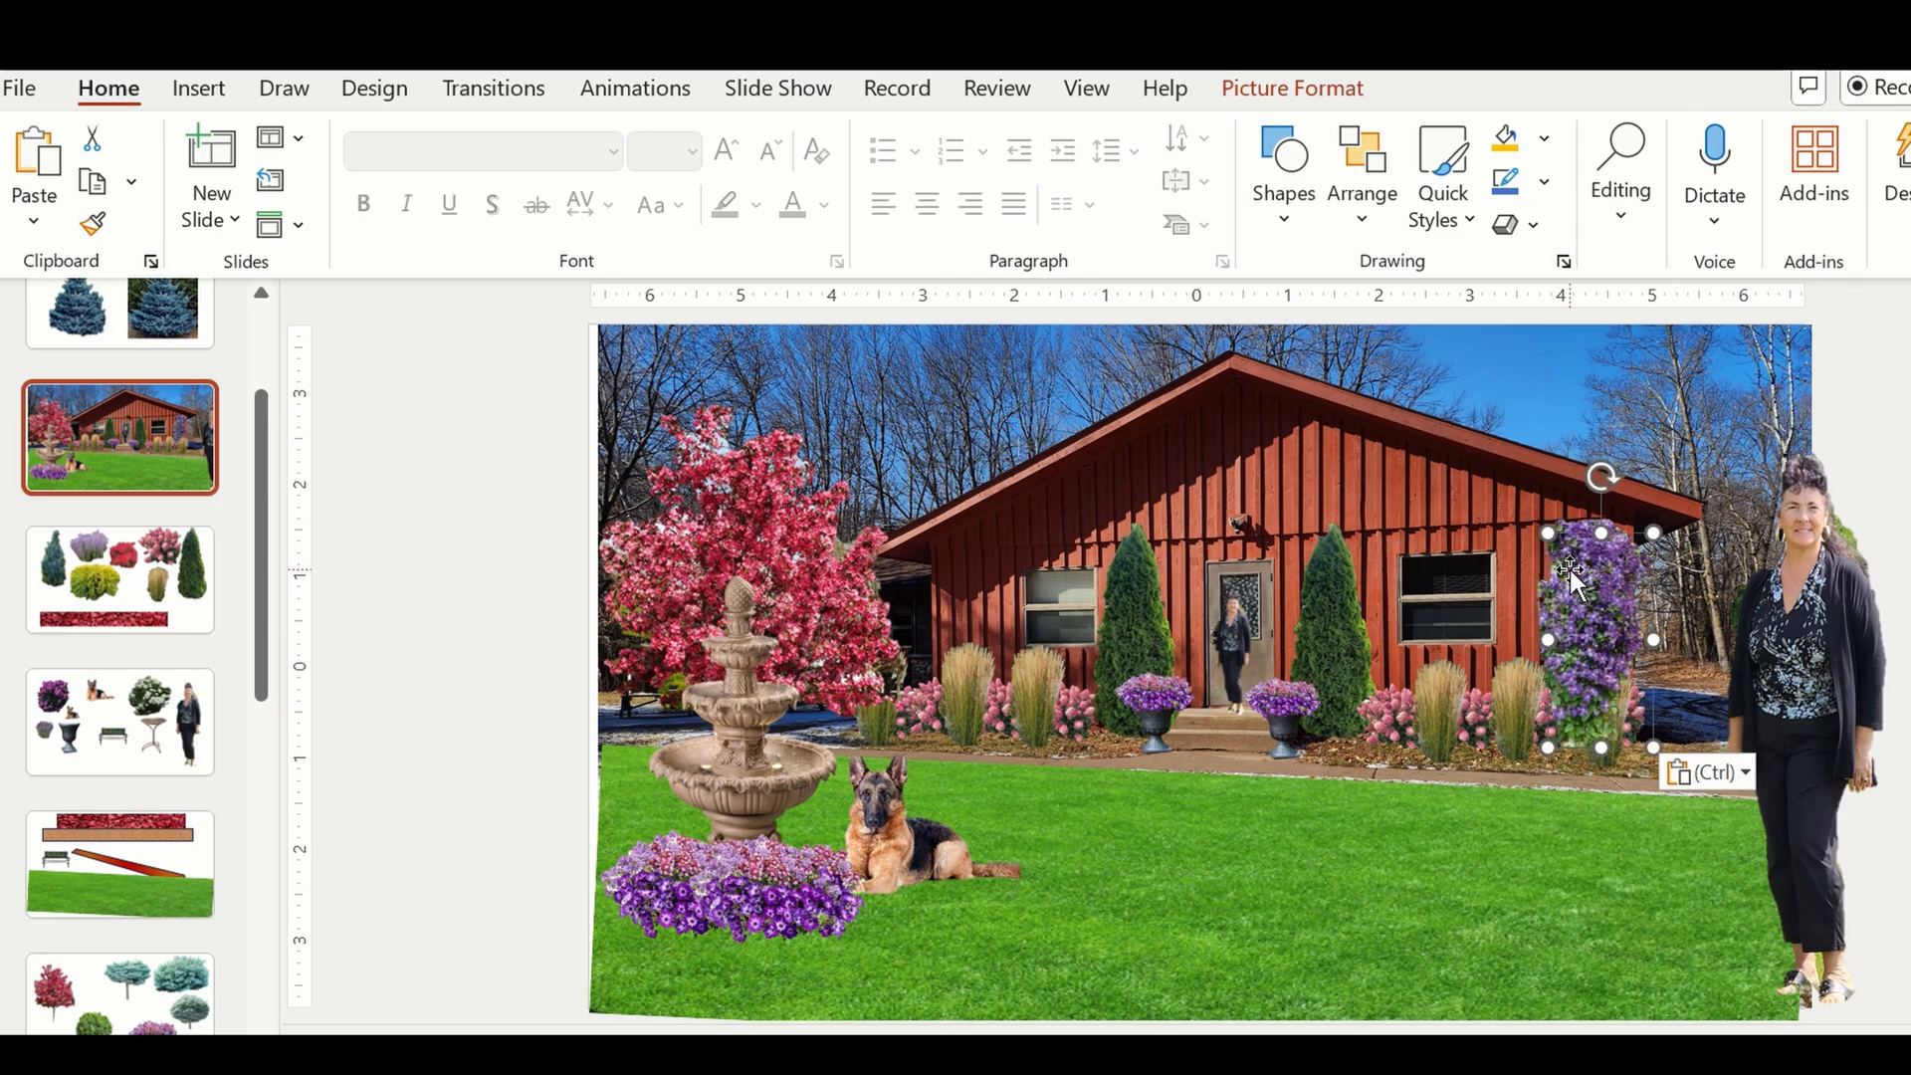
pyautogui.moveTo(1569, 566); pyautogui.dragTo(1038, 787)
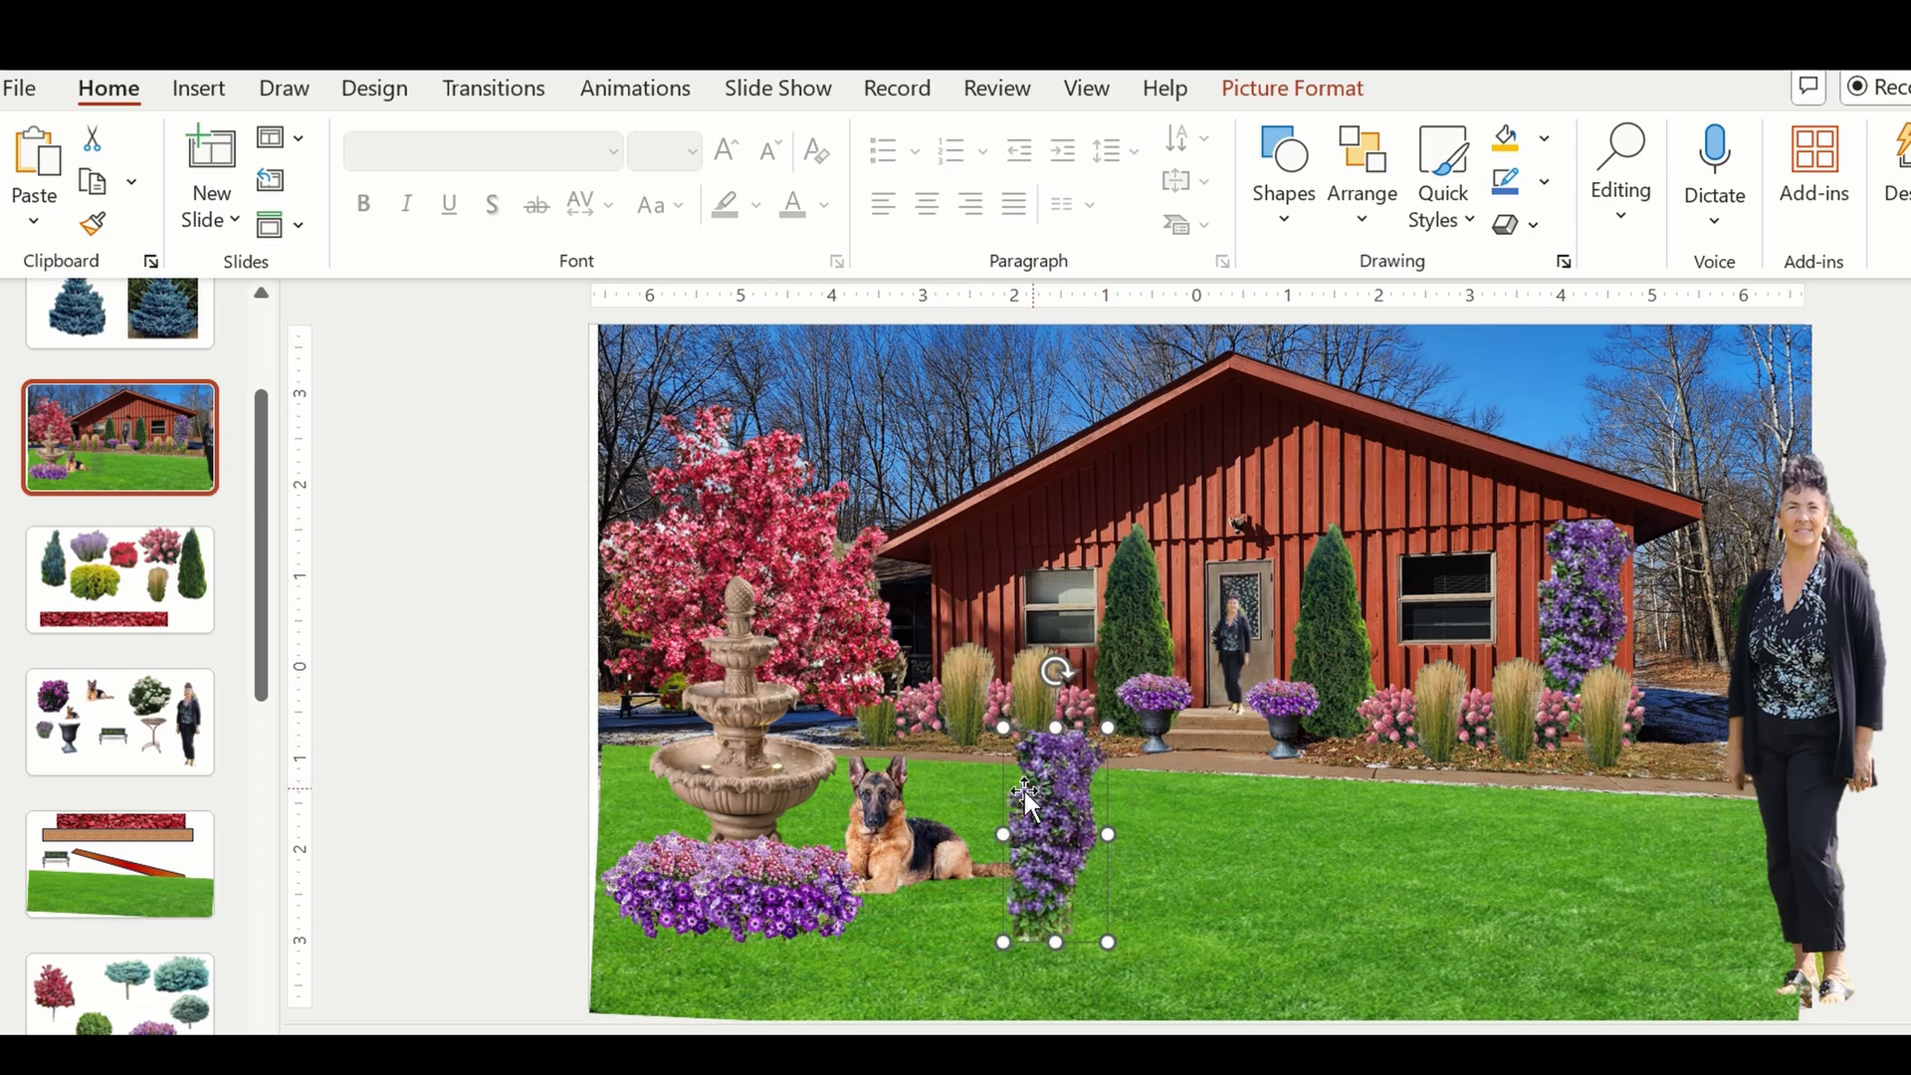
# Clear a grass and a pink shrub from the house's left corner onto the lawn, and fit the scaled-down vine copy there.
pyautogui.moveTo(961, 685); pyautogui.dragTo(1194, 826)
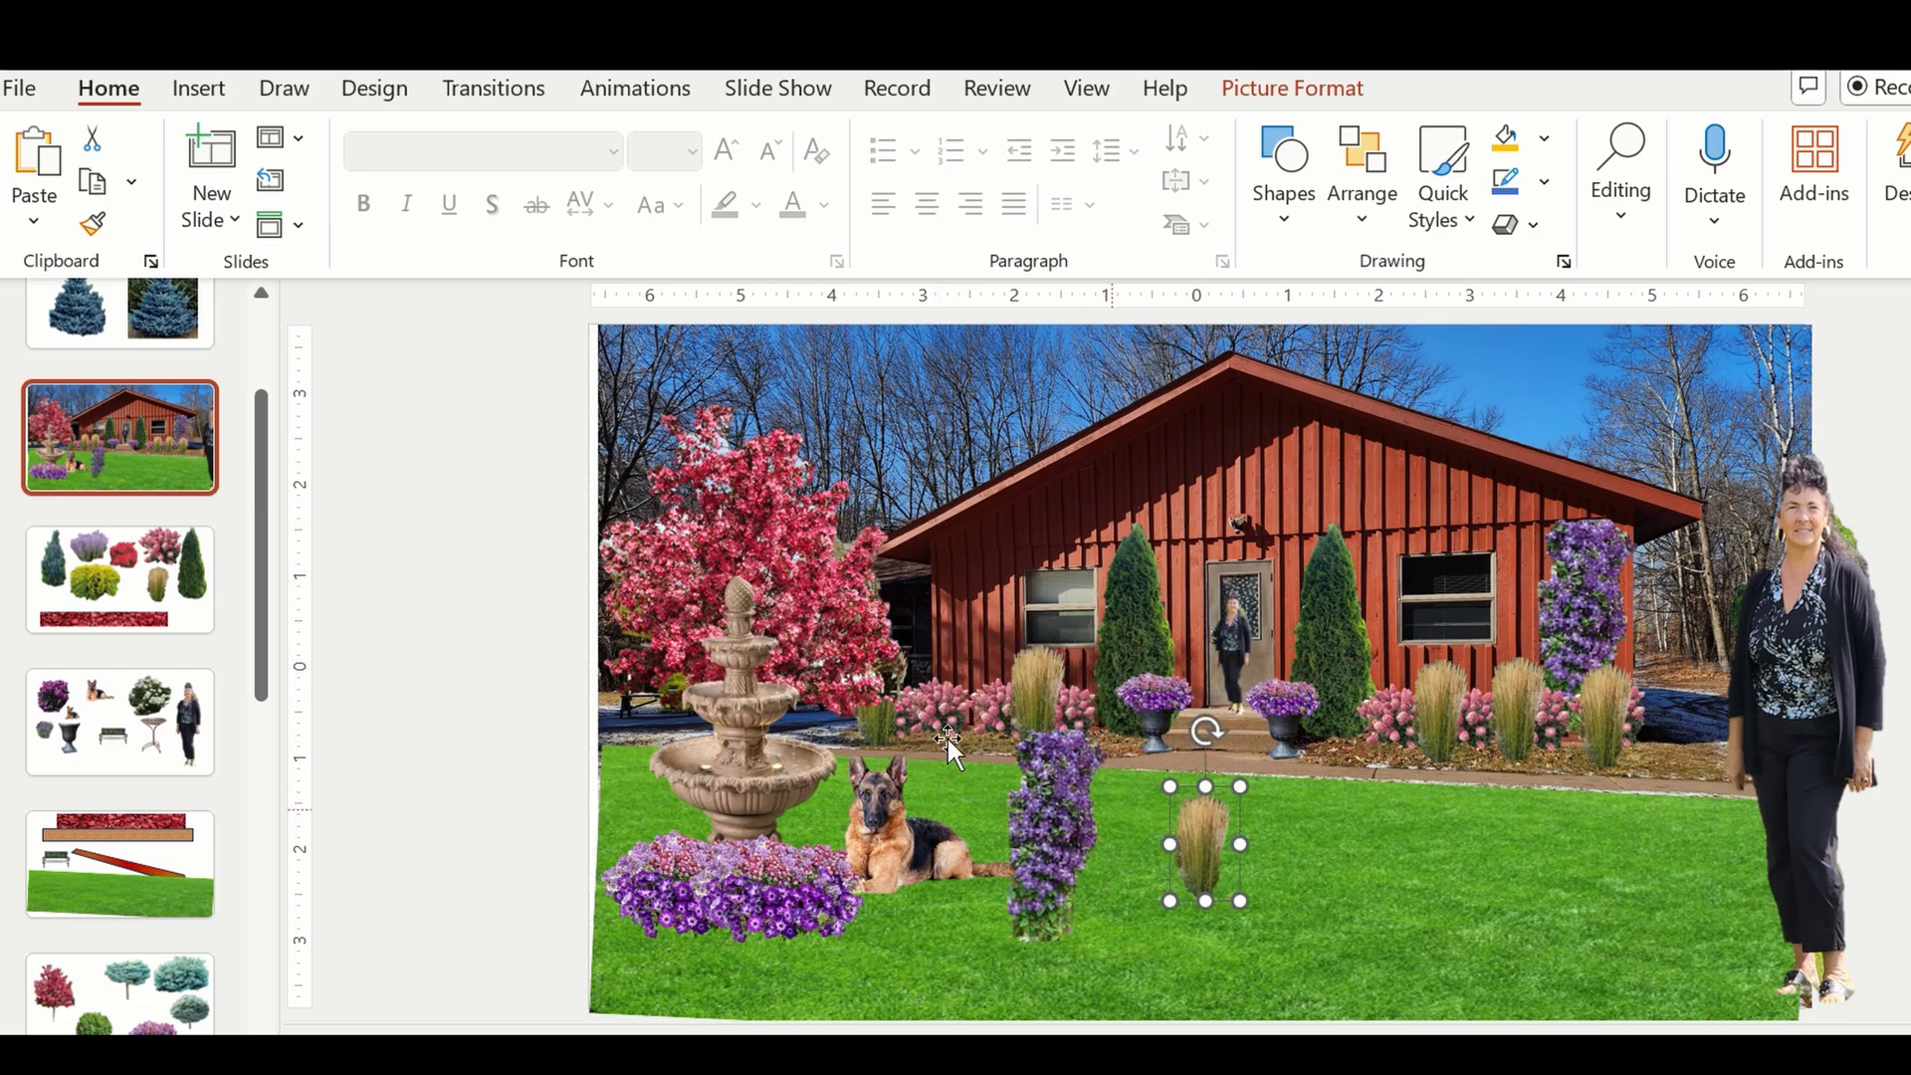
pyautogui.moveTo(939, 713); pyautogui.dragTo(1299, 854)
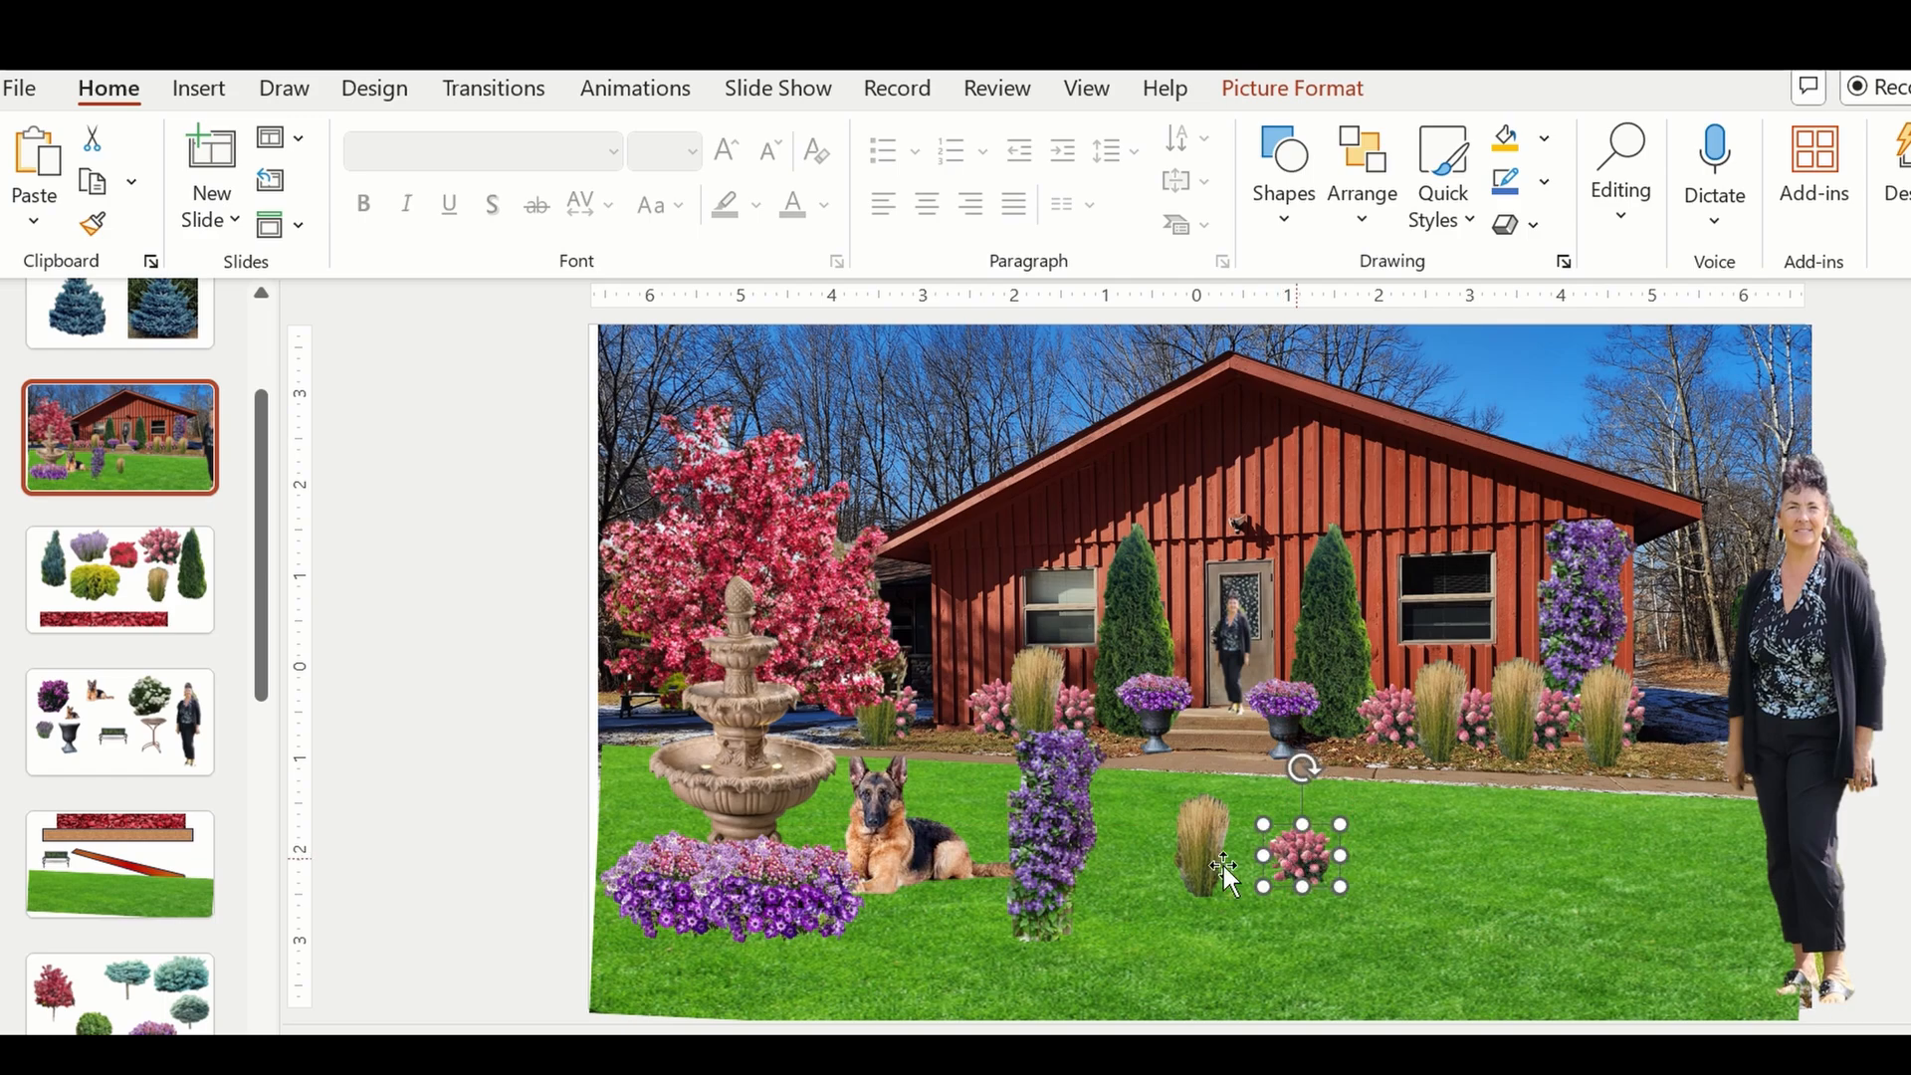
pyautogui.moveTo(1058, 836); pyautogui.dragTo(956, 678)
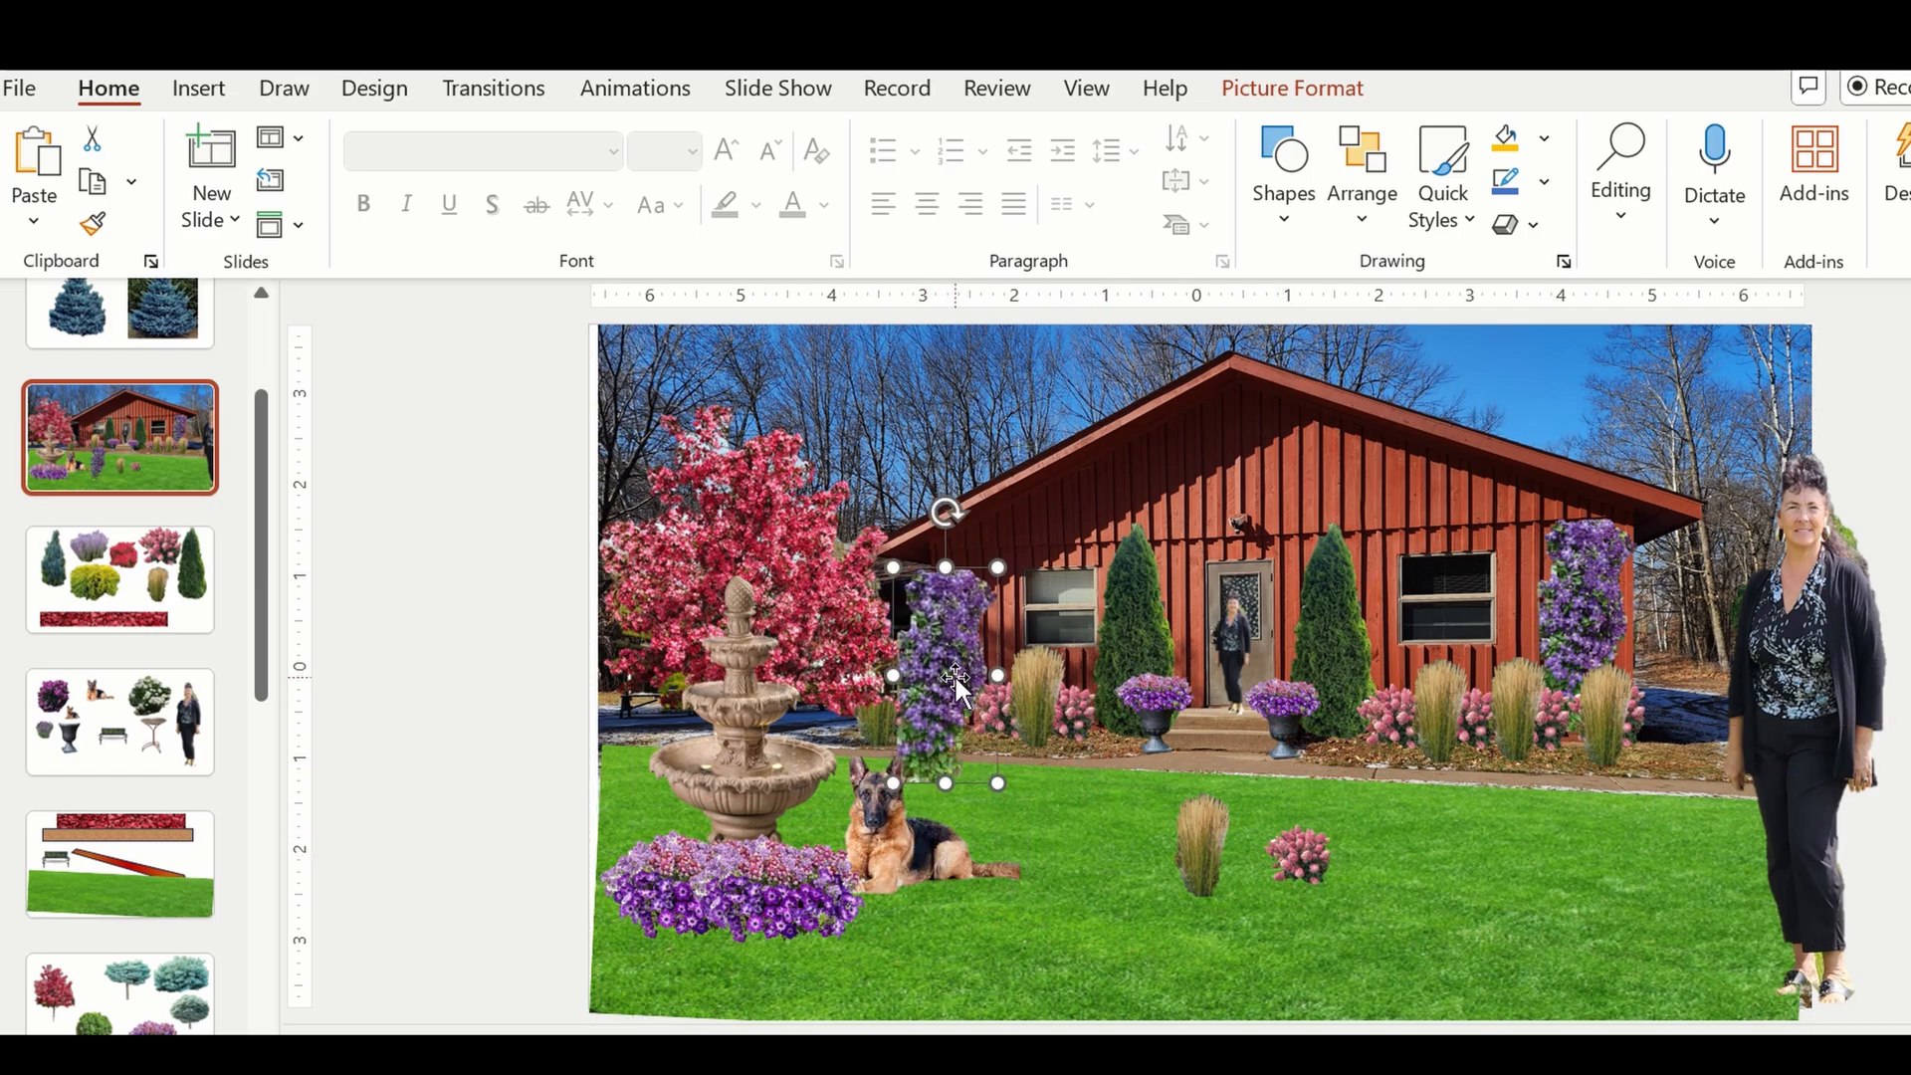
pyautogui.moveTo(983, 580); pyautogui.dragTo(976, 636)
# Bring the pink shrub on the lawn to the front and place it at the base of the left-hand vine.
pyautogui.click(1314, 858)
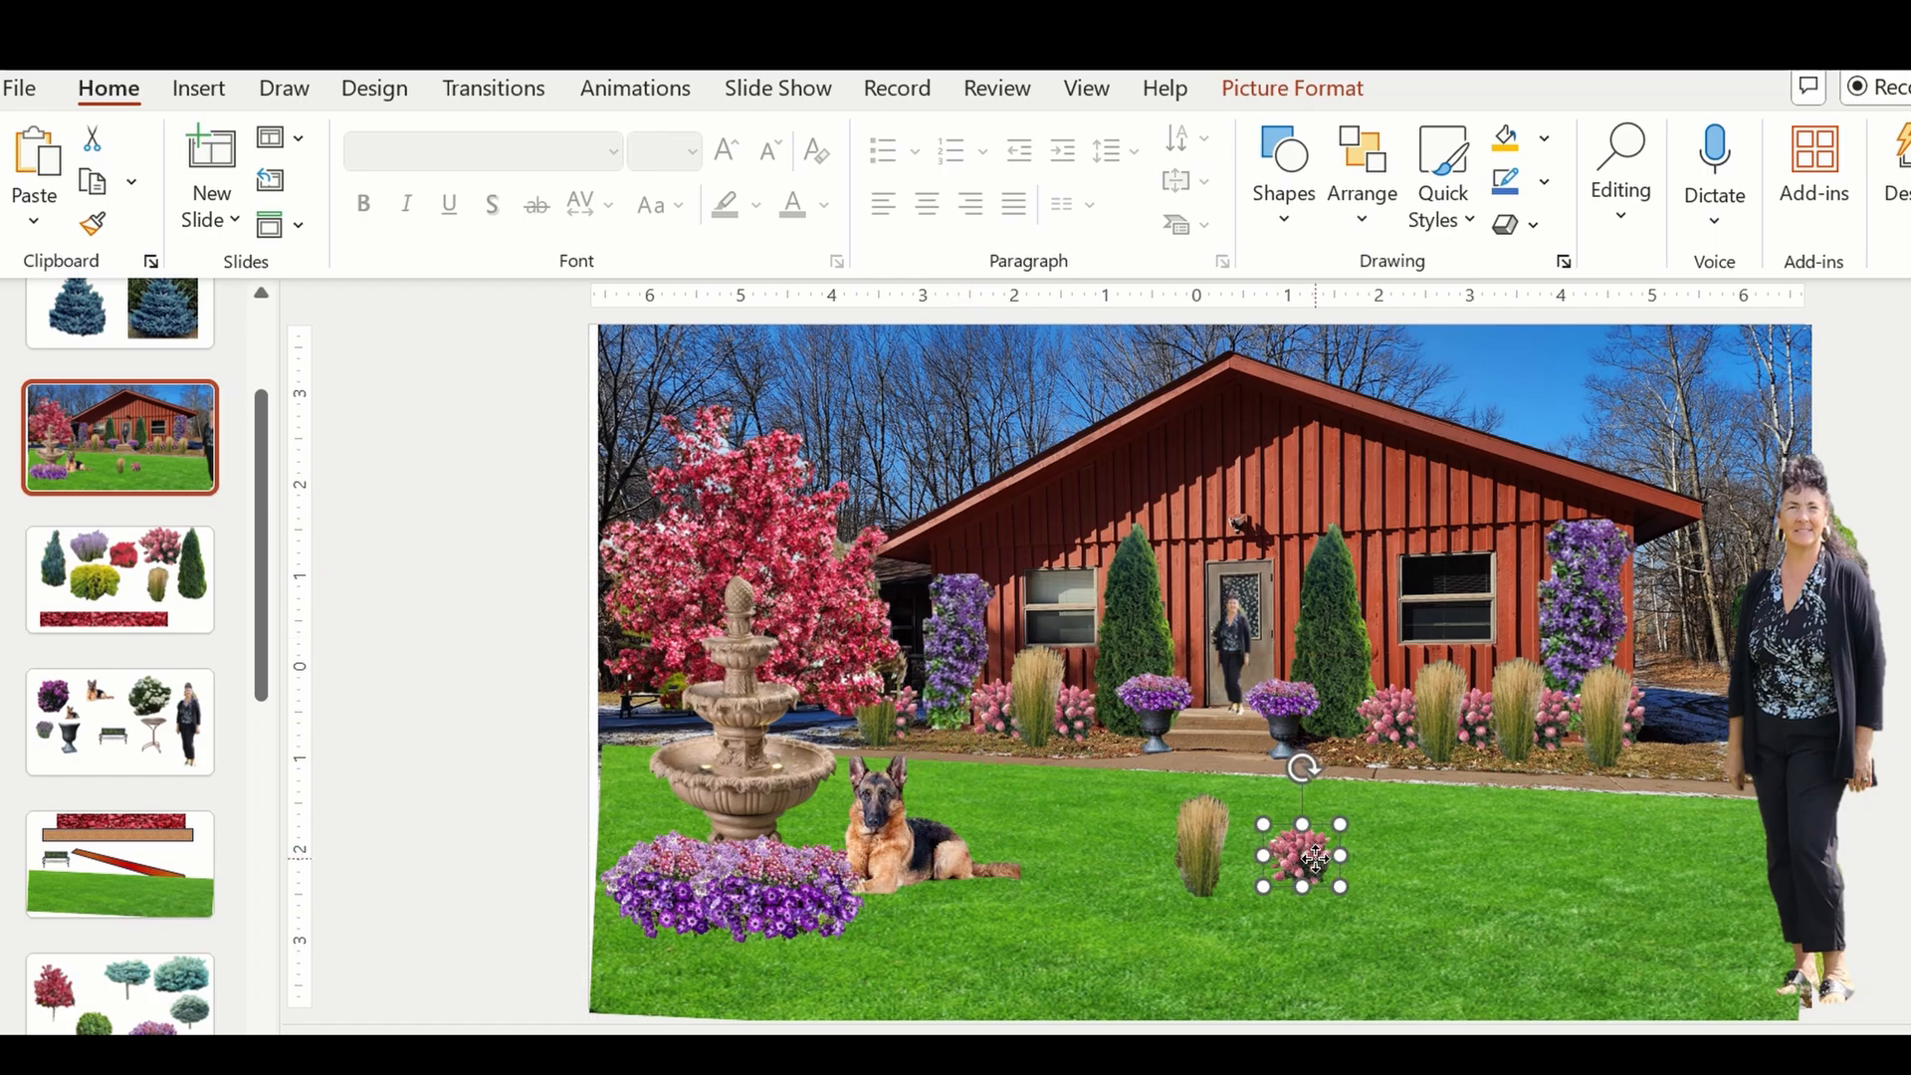
pyautogui.rightClick(1314, 858)
pyautogui.click(1380, 406)
pyautogui.moveTo(1284, 874); pyautogui.dragTo(948, 712)
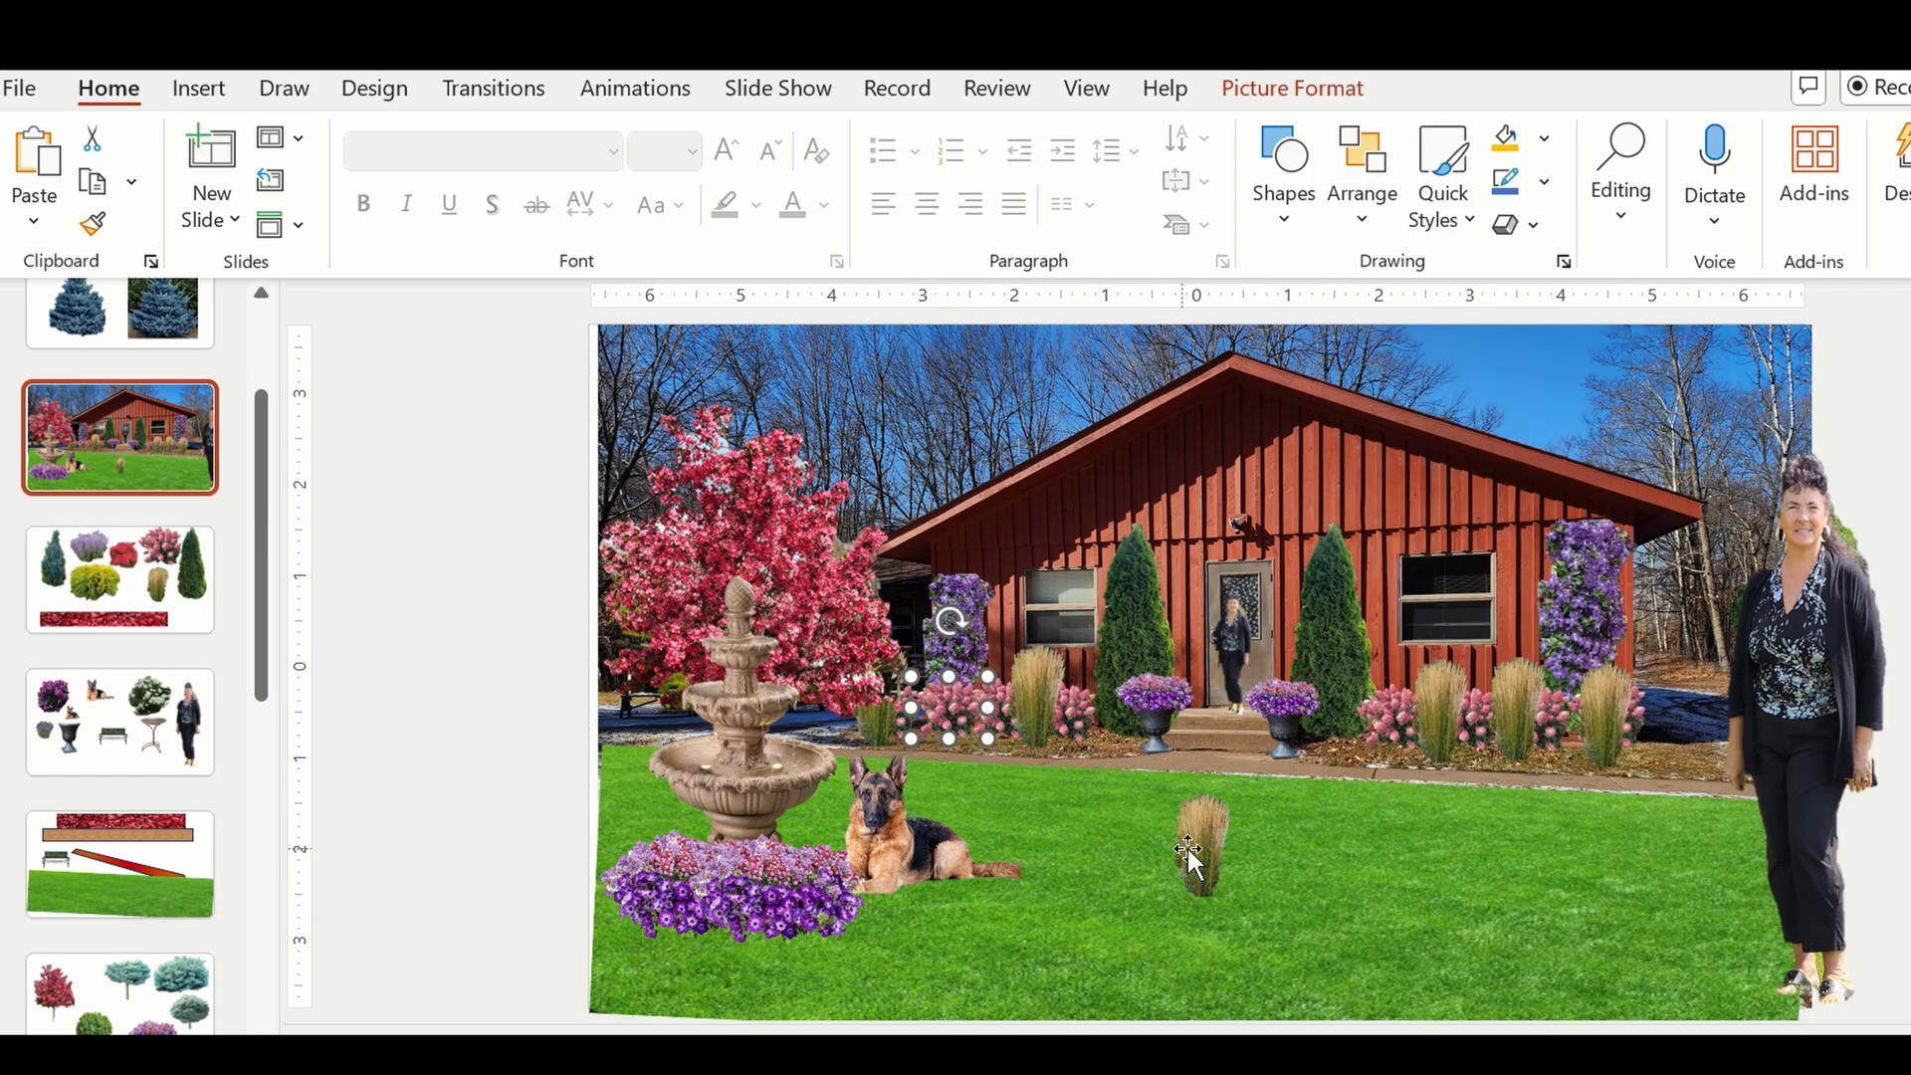
# Bring the ornamental grass on the lawn to the front so it layers above the pink shrub.
pyautogui.moveTo(1191, 856); pyautogui.dragTo(967, 727)
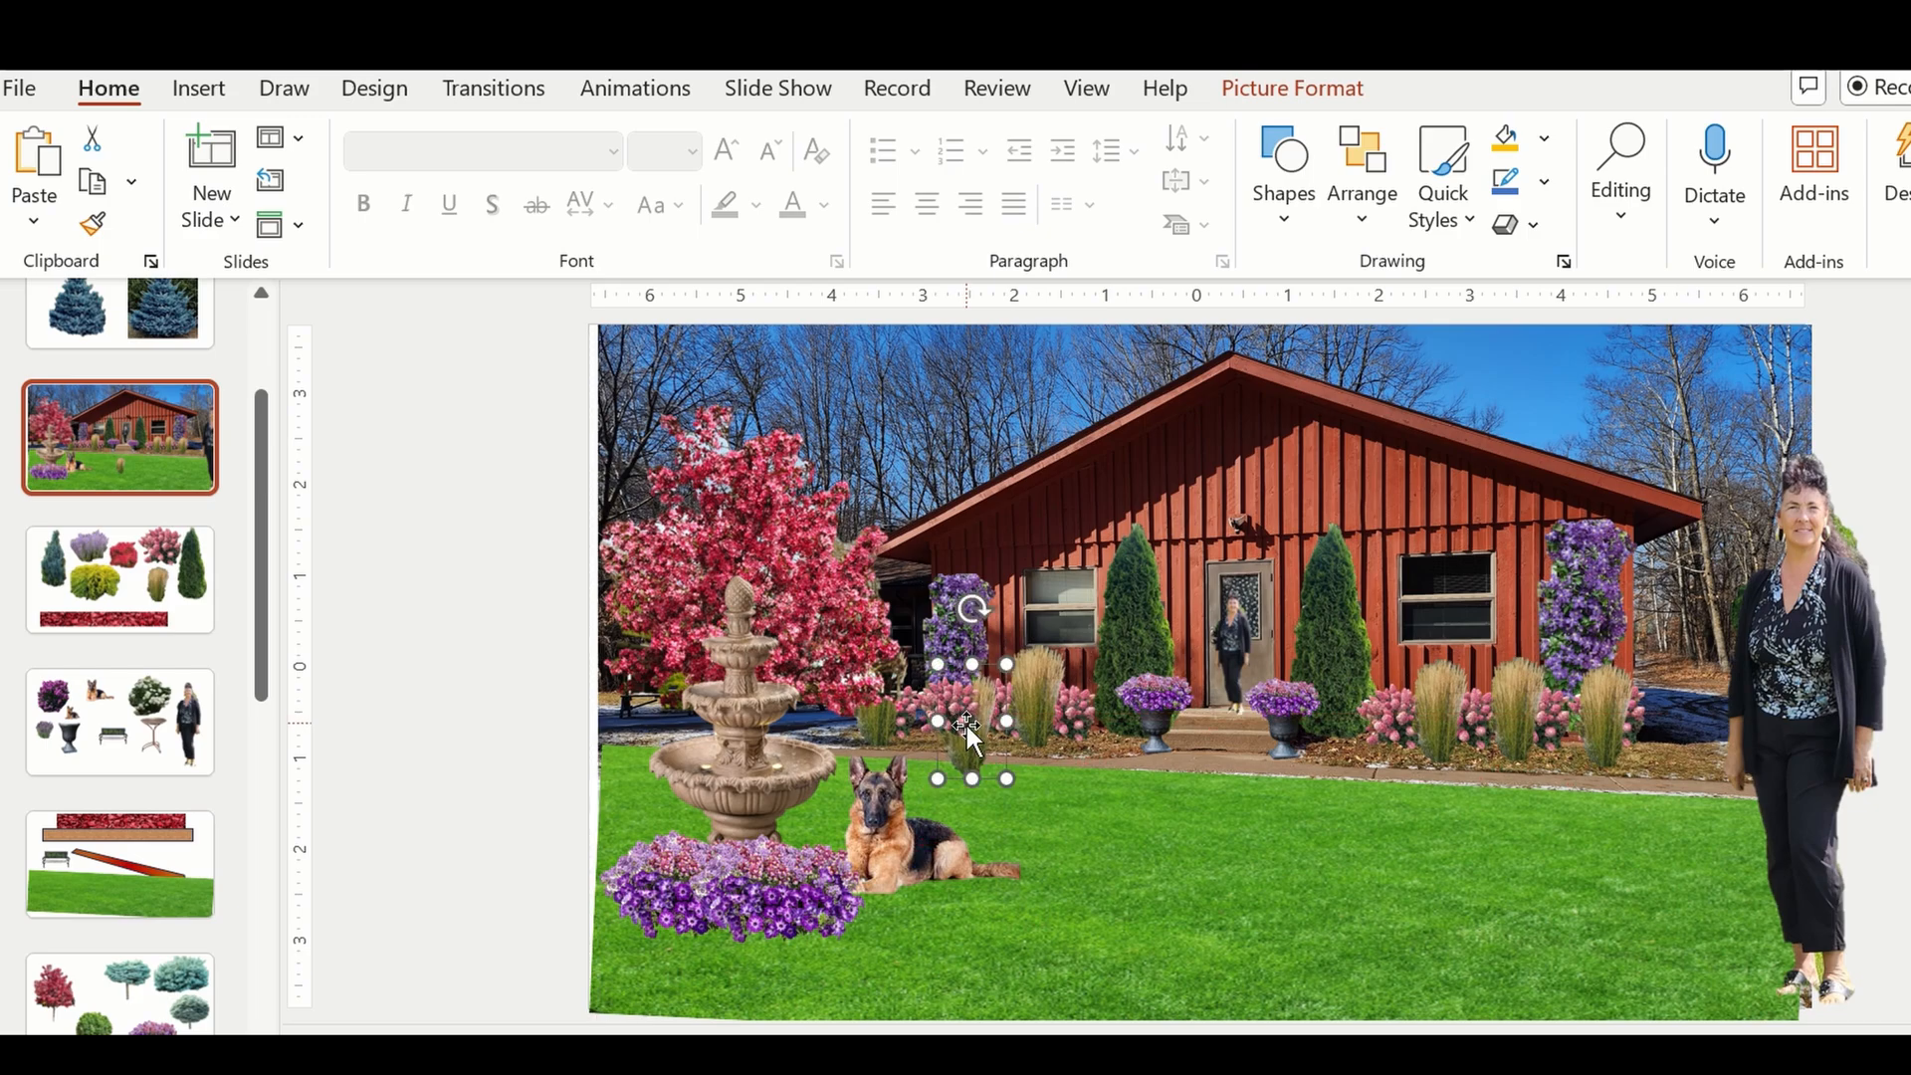
pyautogui.rightClick(965, 726)
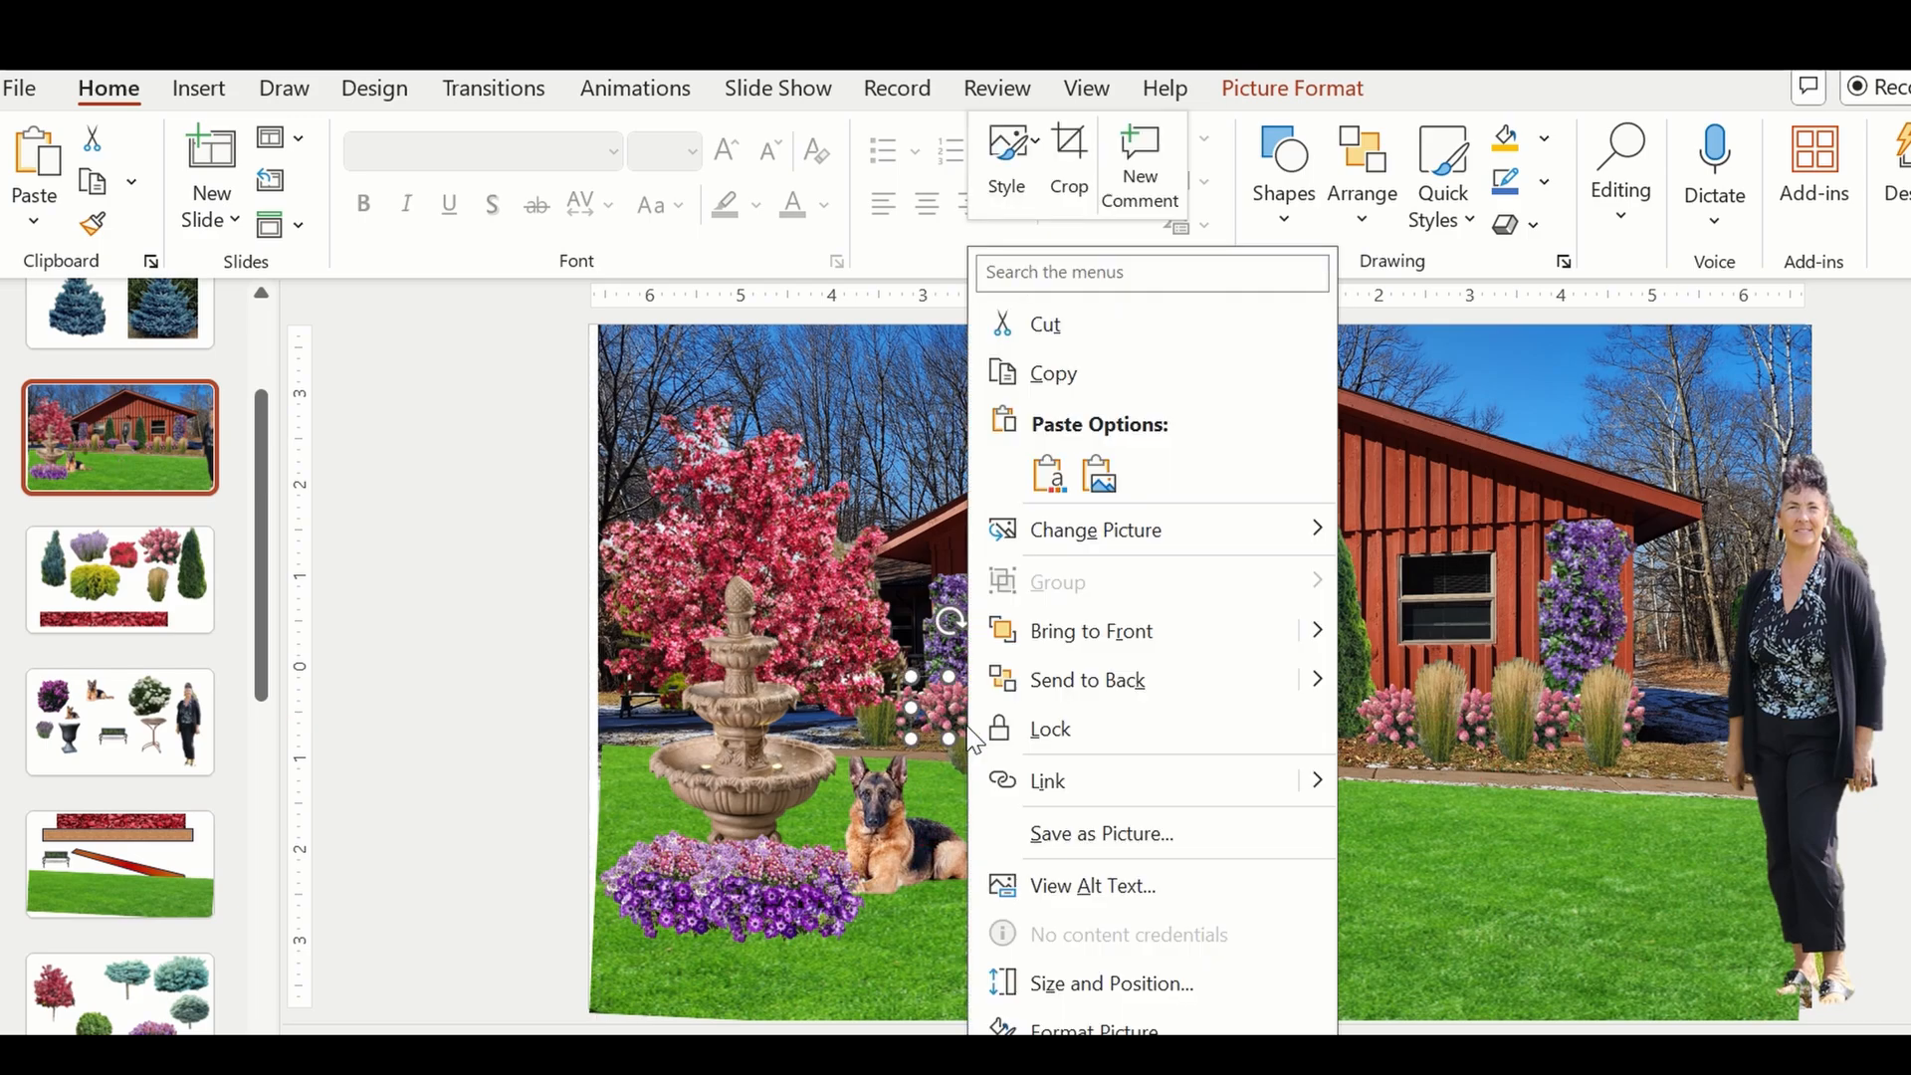
pyautogui.click(1095, 632)
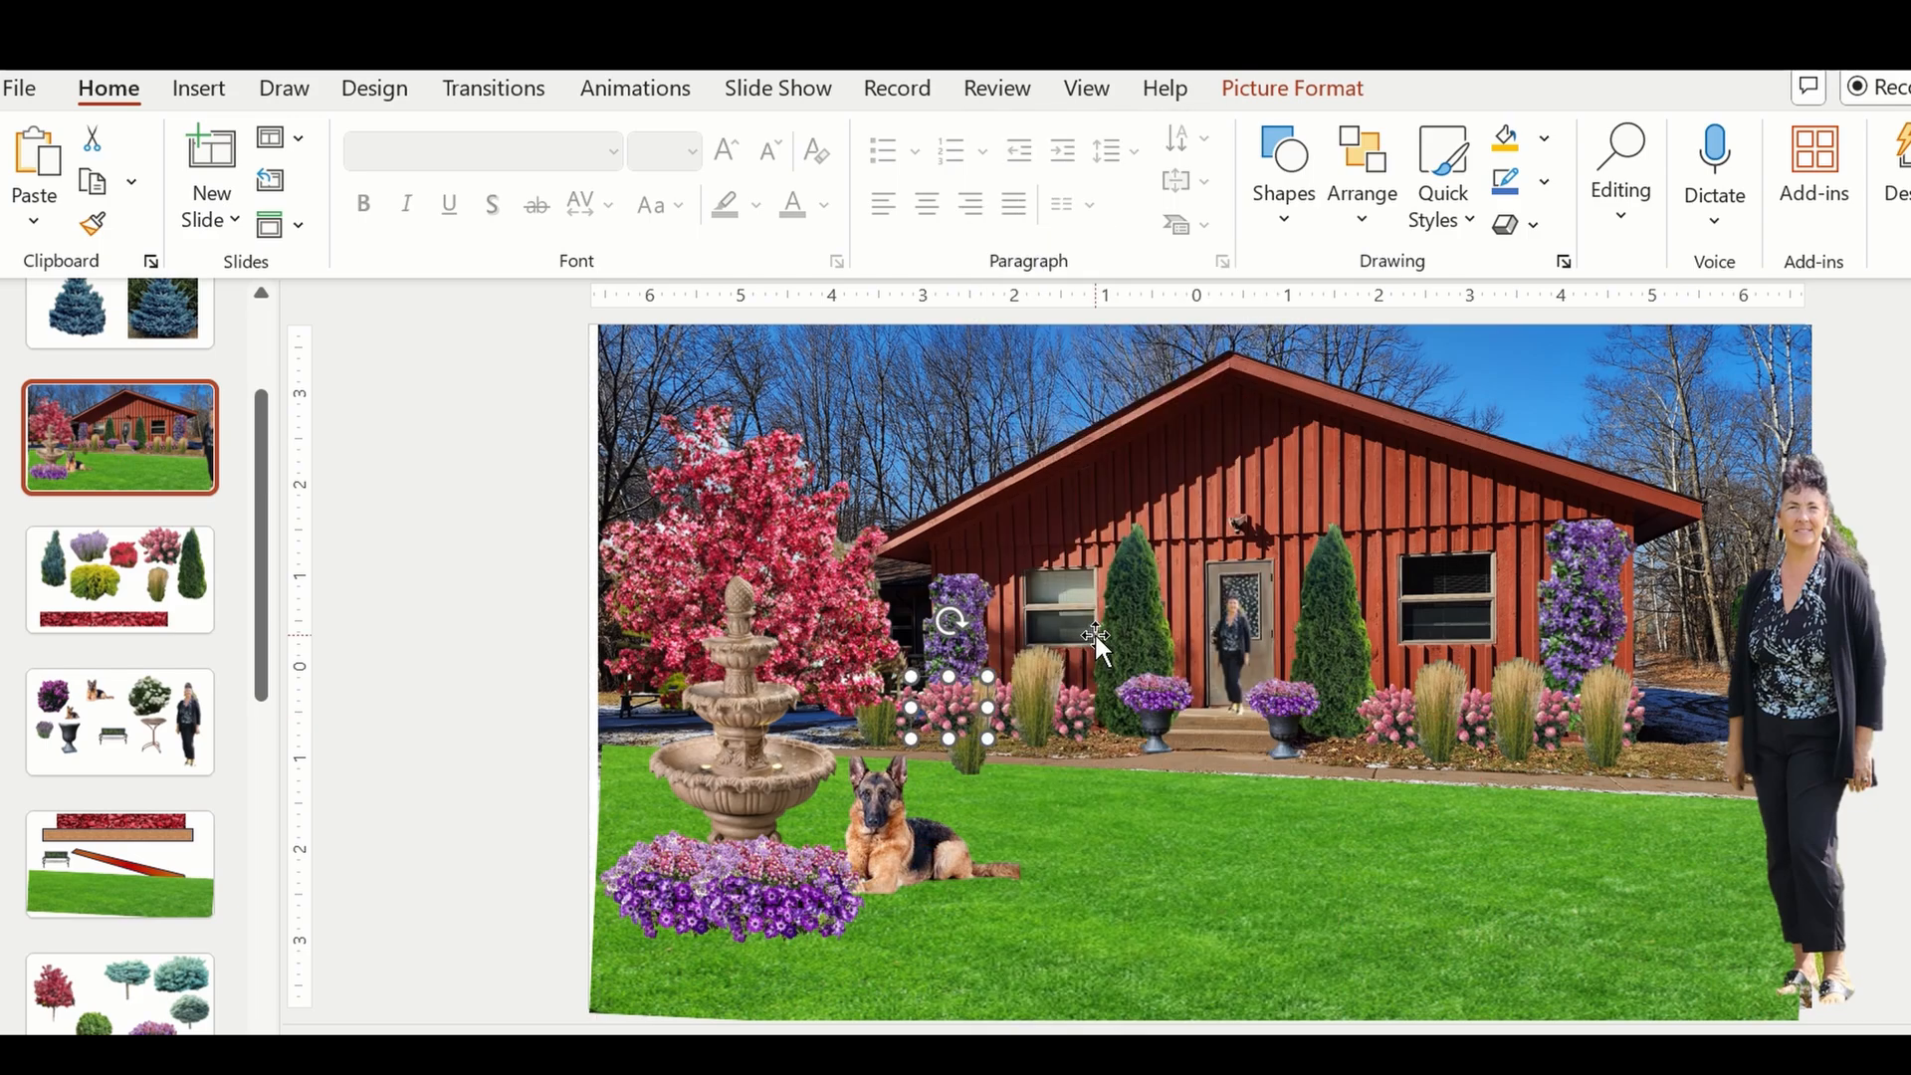
pyautogui.click(971, 754)
pyautogui.moveTo(971, 755); pyautogui.dragTo(1001, 872)
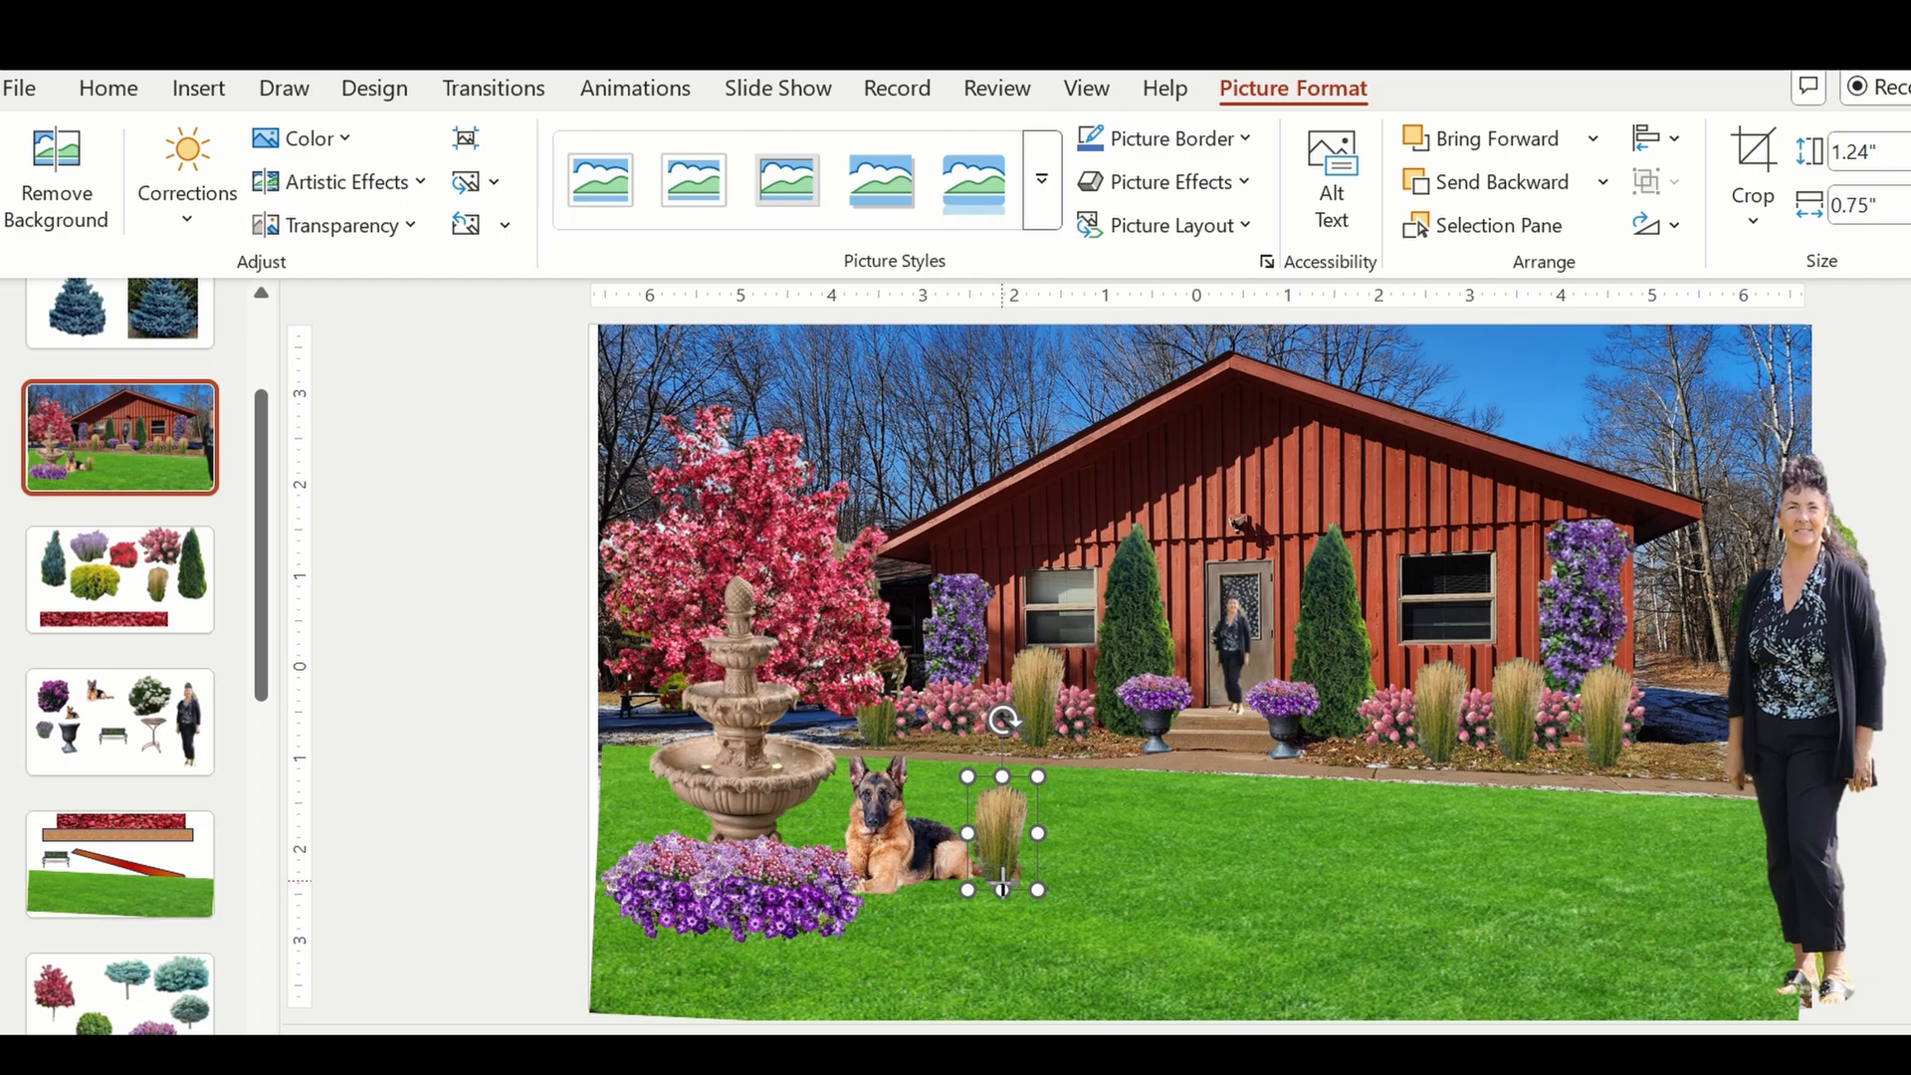
pyautogui.rightClick(1002, 876)
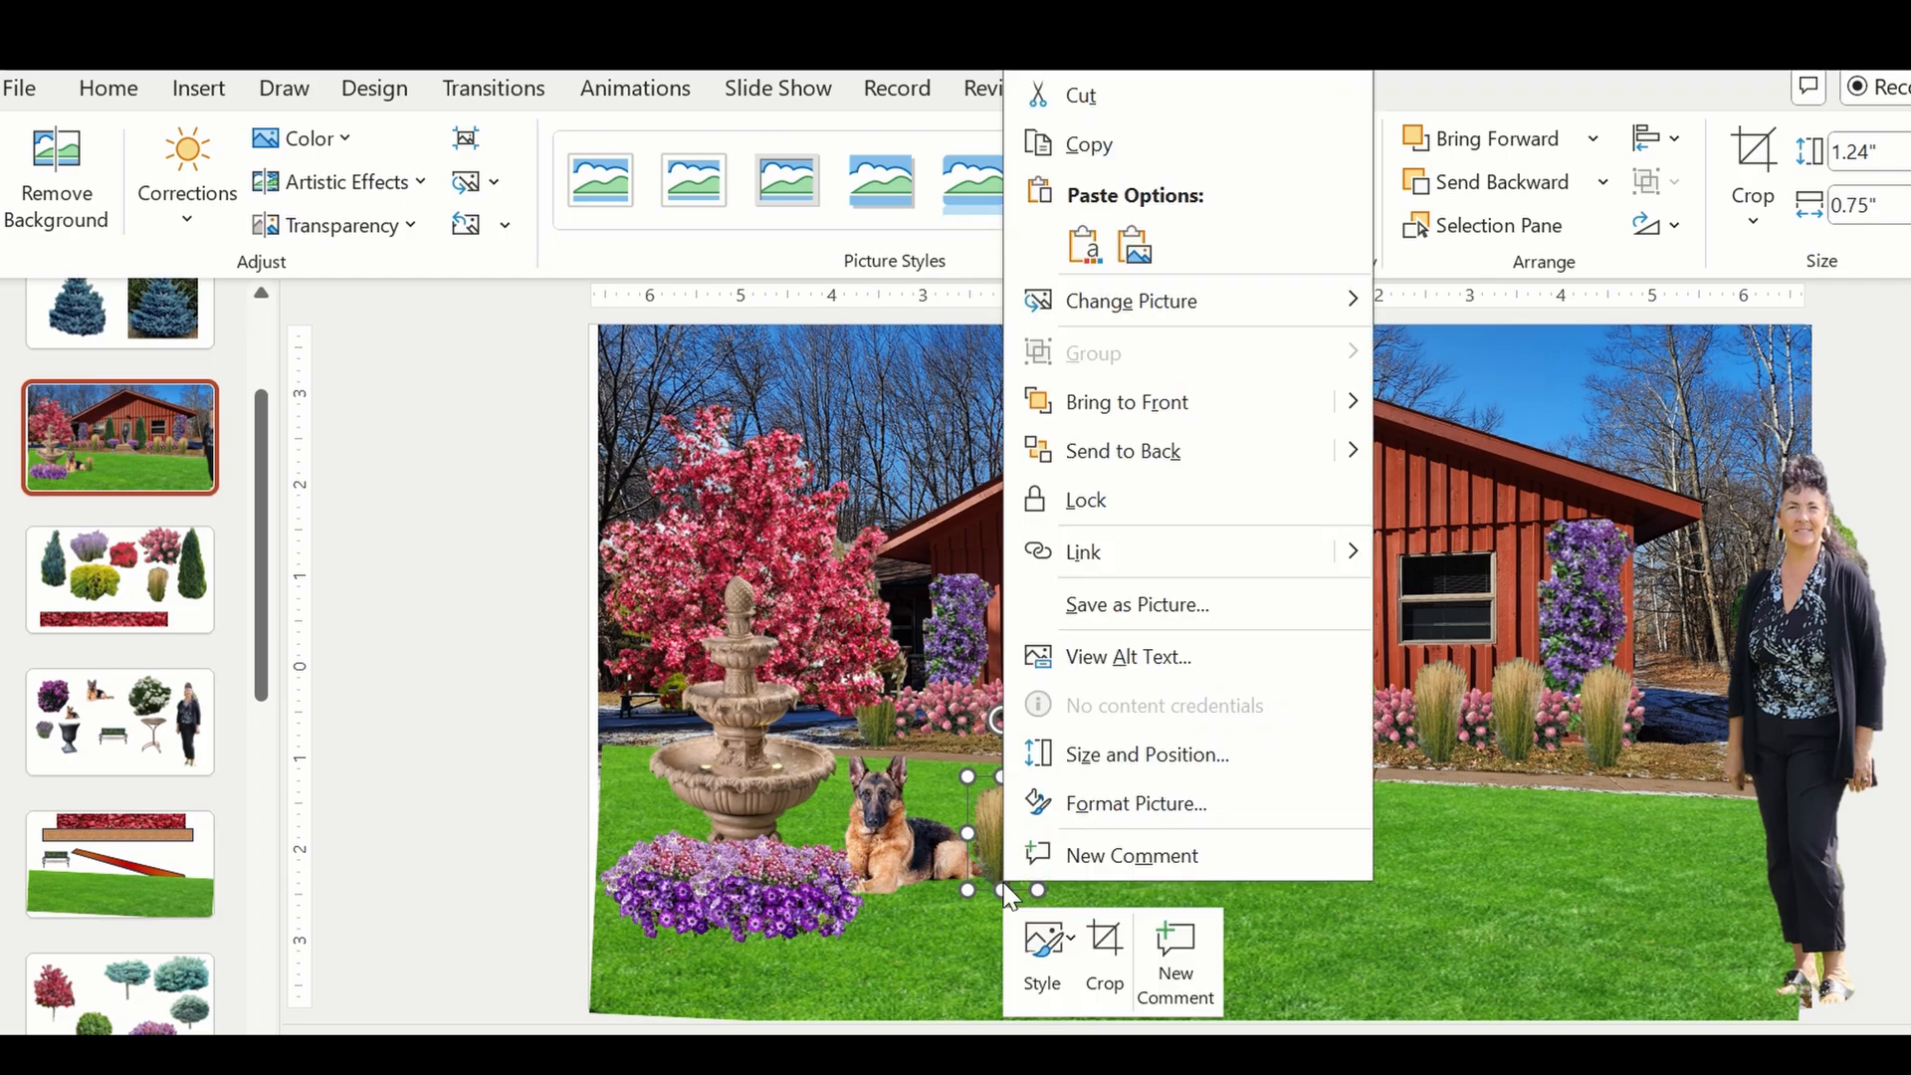
pyautogui.click(1168, 406)
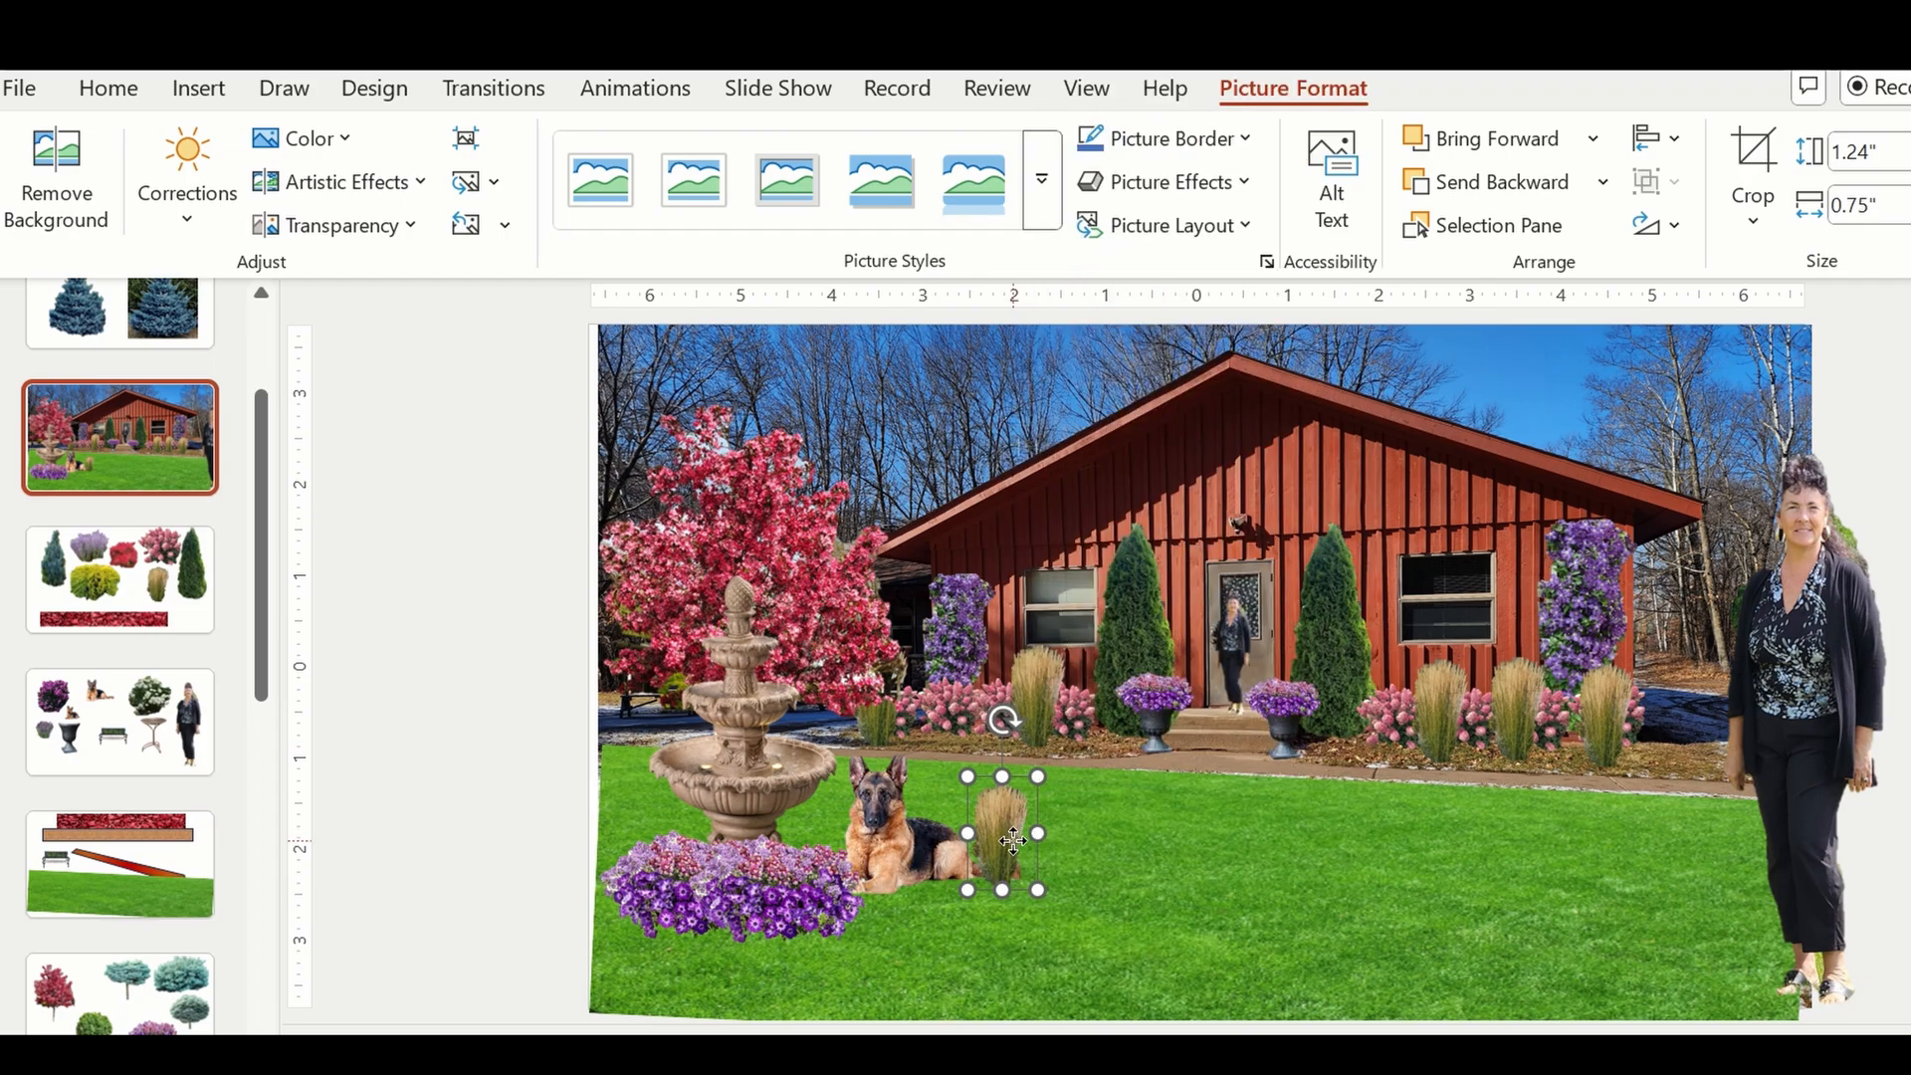
# Place the grass before the pink shrub at the left-hand vine's base and scale it to 1.15" by 0.7".
pyautogui.moveTo(1006, 838); pyautogui.dragTo(975, 703)
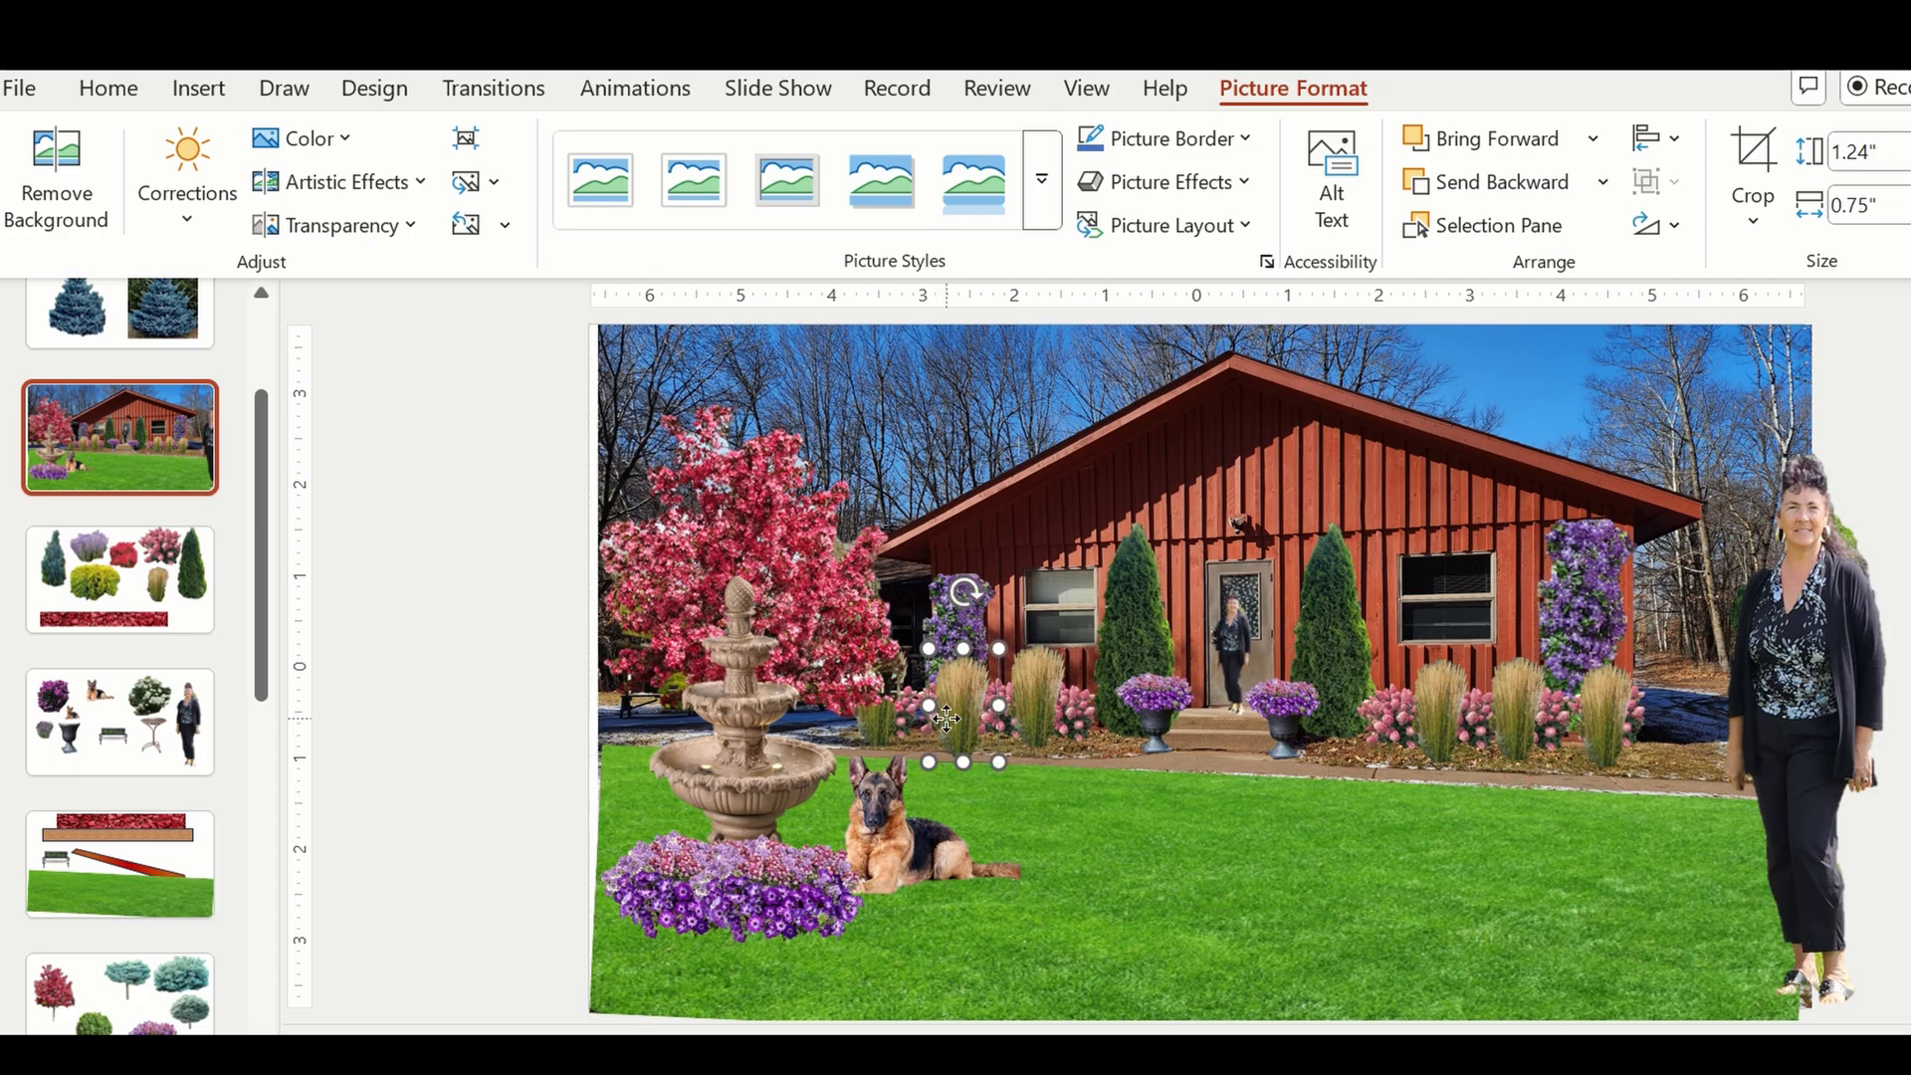
pyautogui.moveTo(998, 649); pyautogui.dragTo(993, 657)
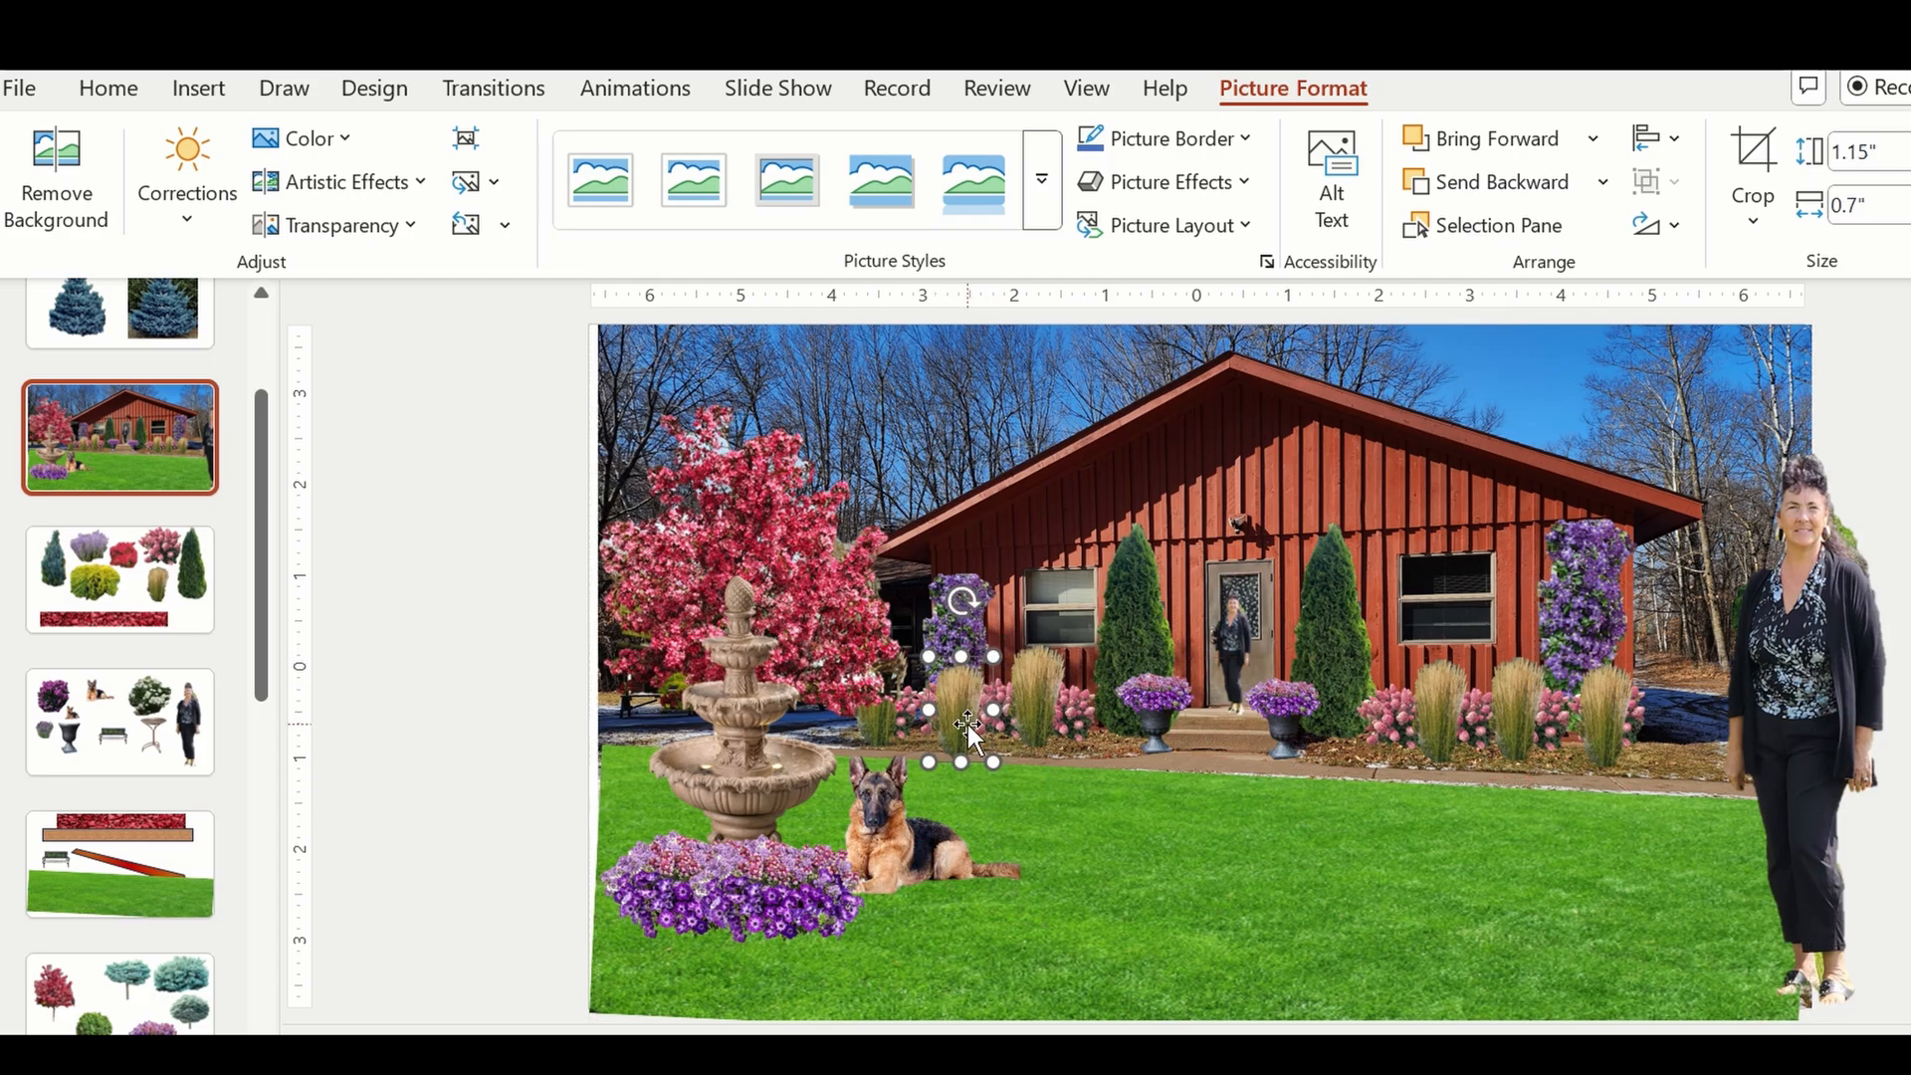
pyautogui.moveTo(969, 724); pyautogui.dragTo(970, 710)
# Move the large standing woman cut-out fully onto the house photo, in the lawn's right foreground.
pyautogui.click(1902, 874)
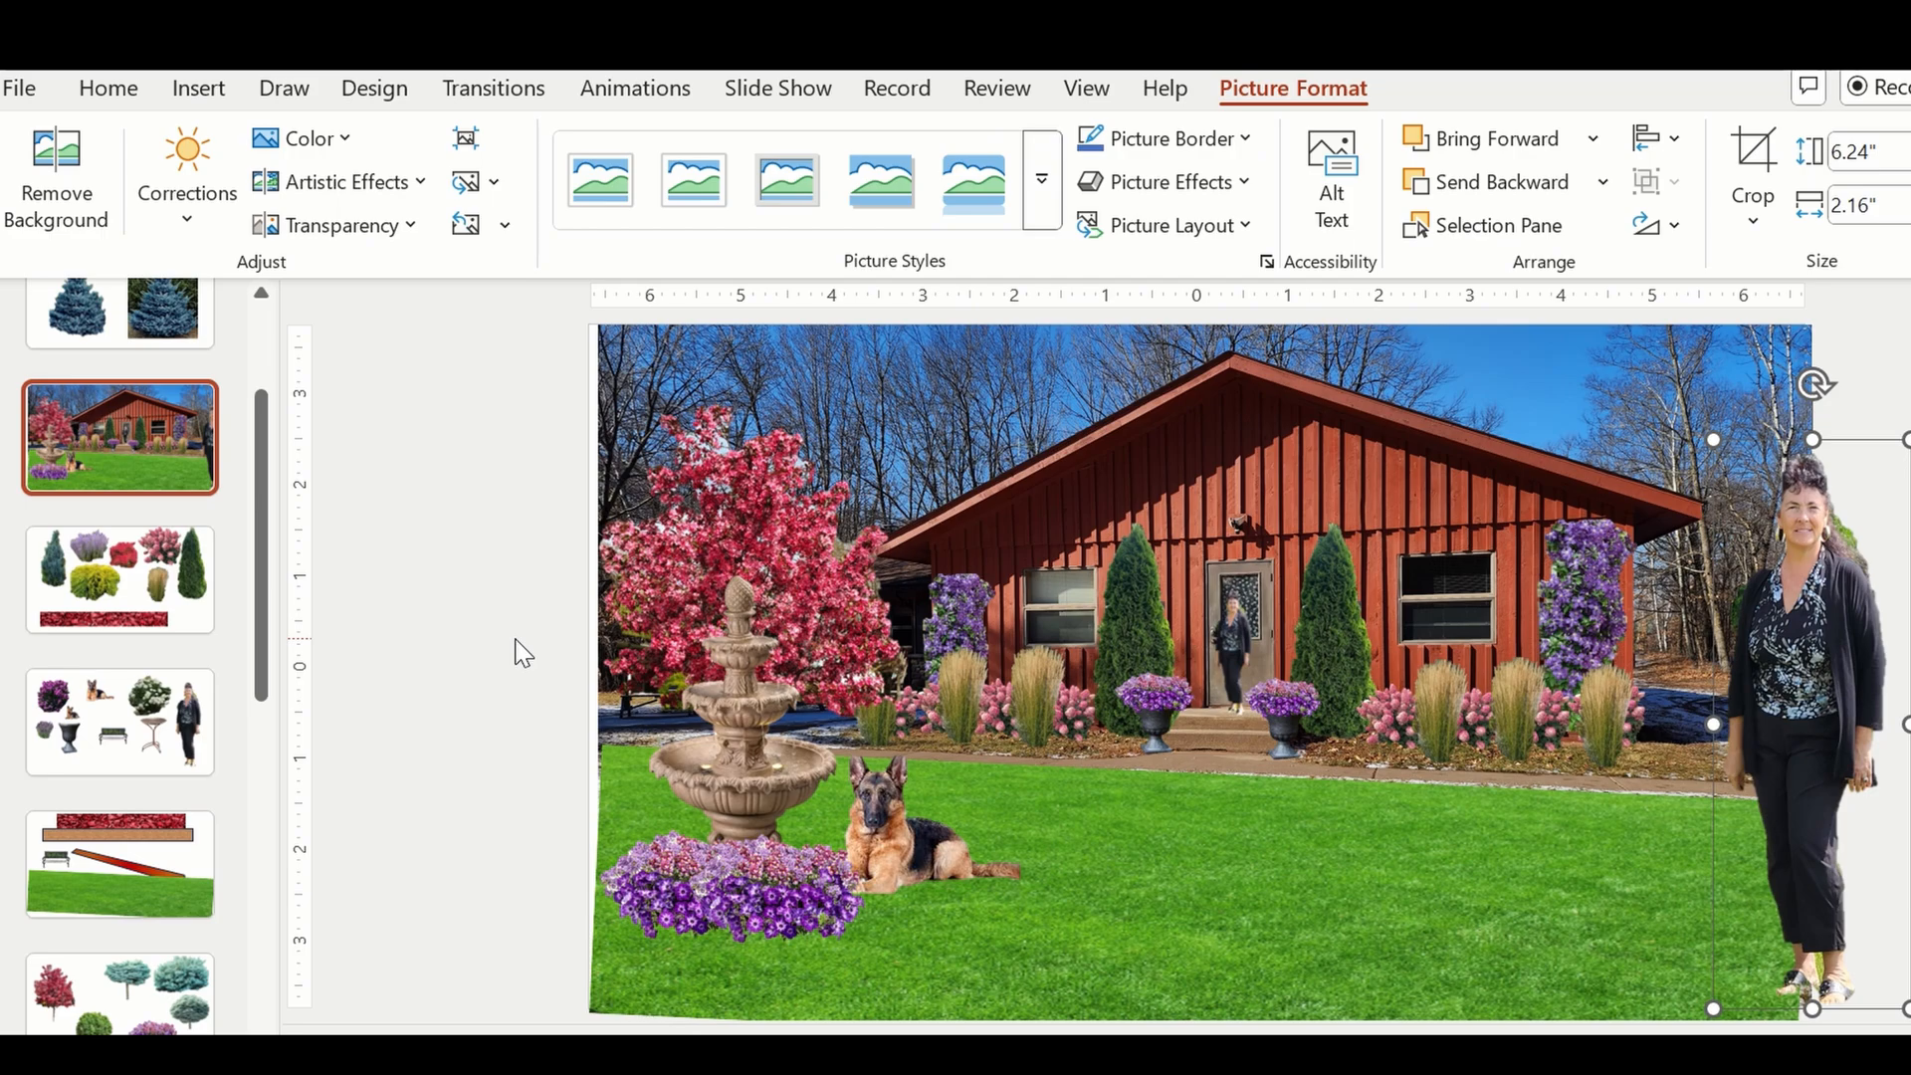
pyautogui.moveTo(1784, 726); pyautogui.dragTo(1718, 715)
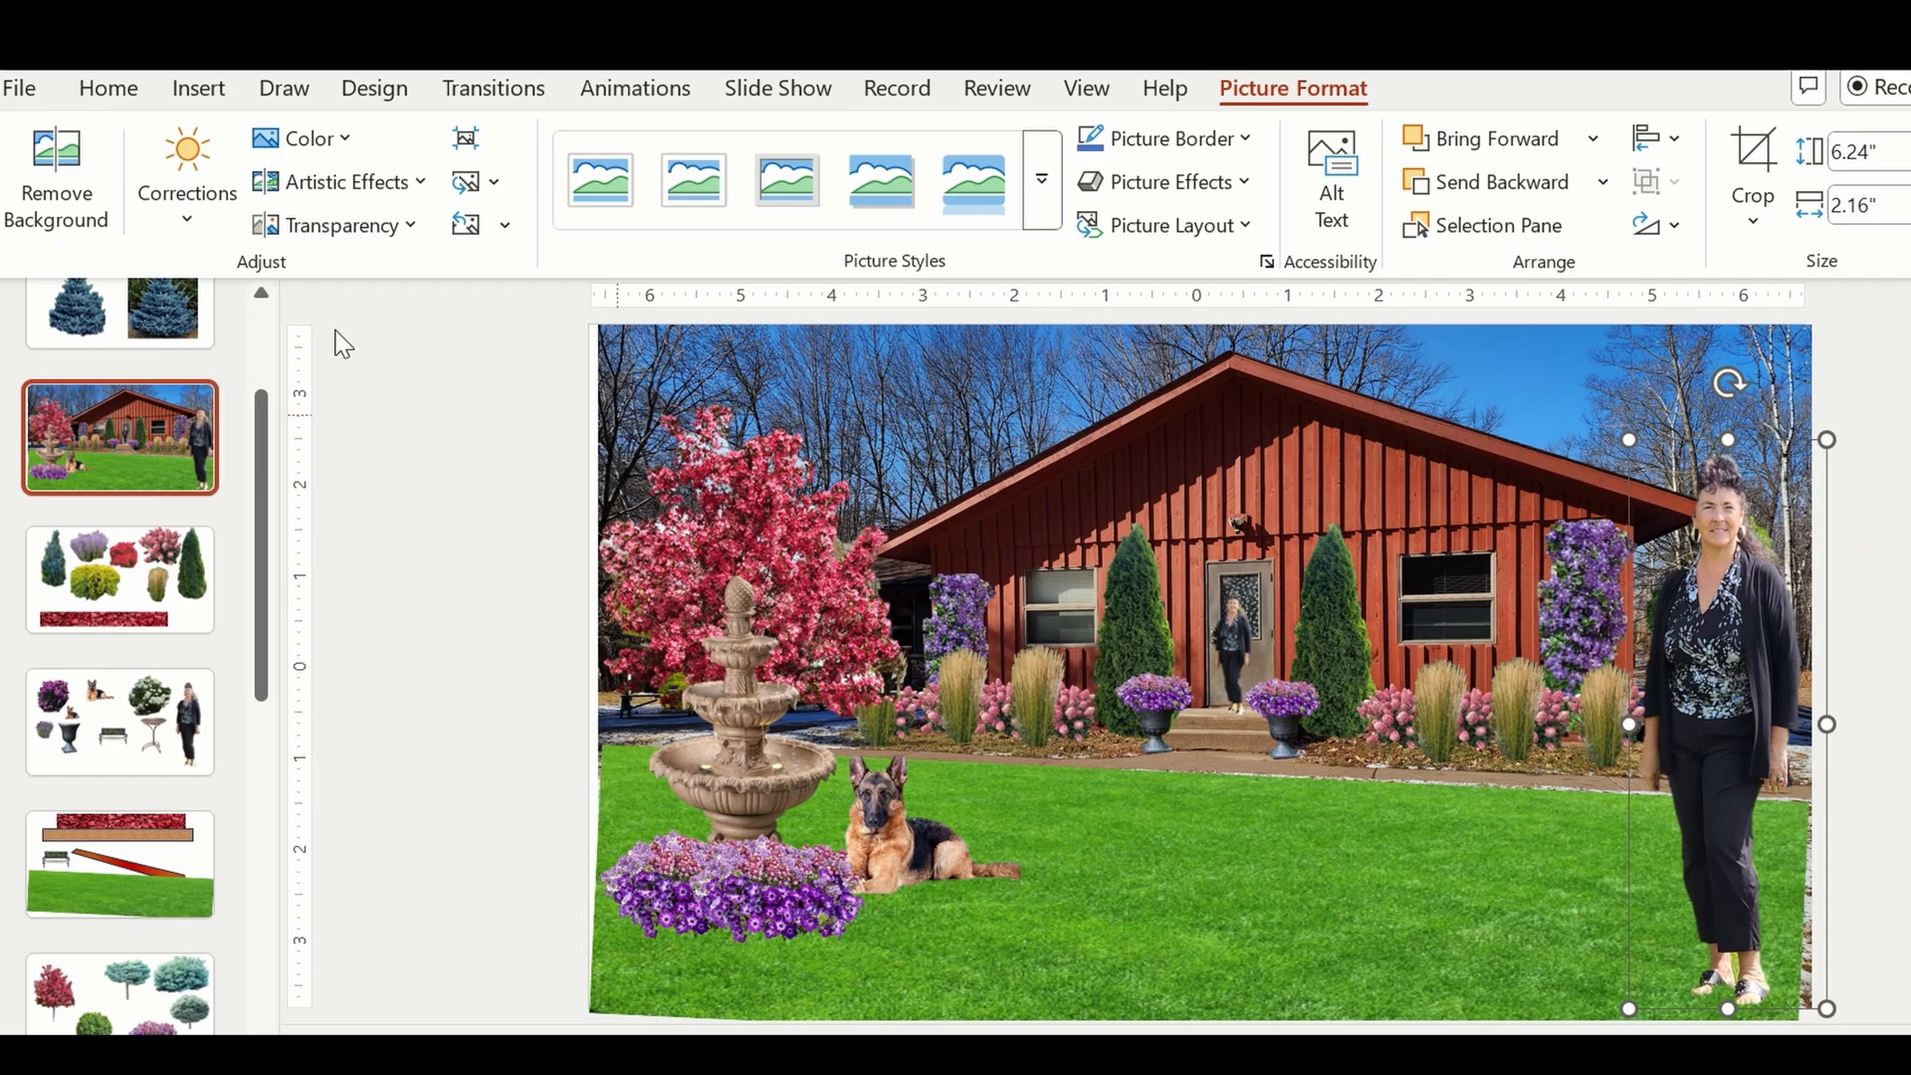
# Compare the original snowy house photo on the first slide with the landscaped mock-up slide.
pyautogui.click(264, 297)
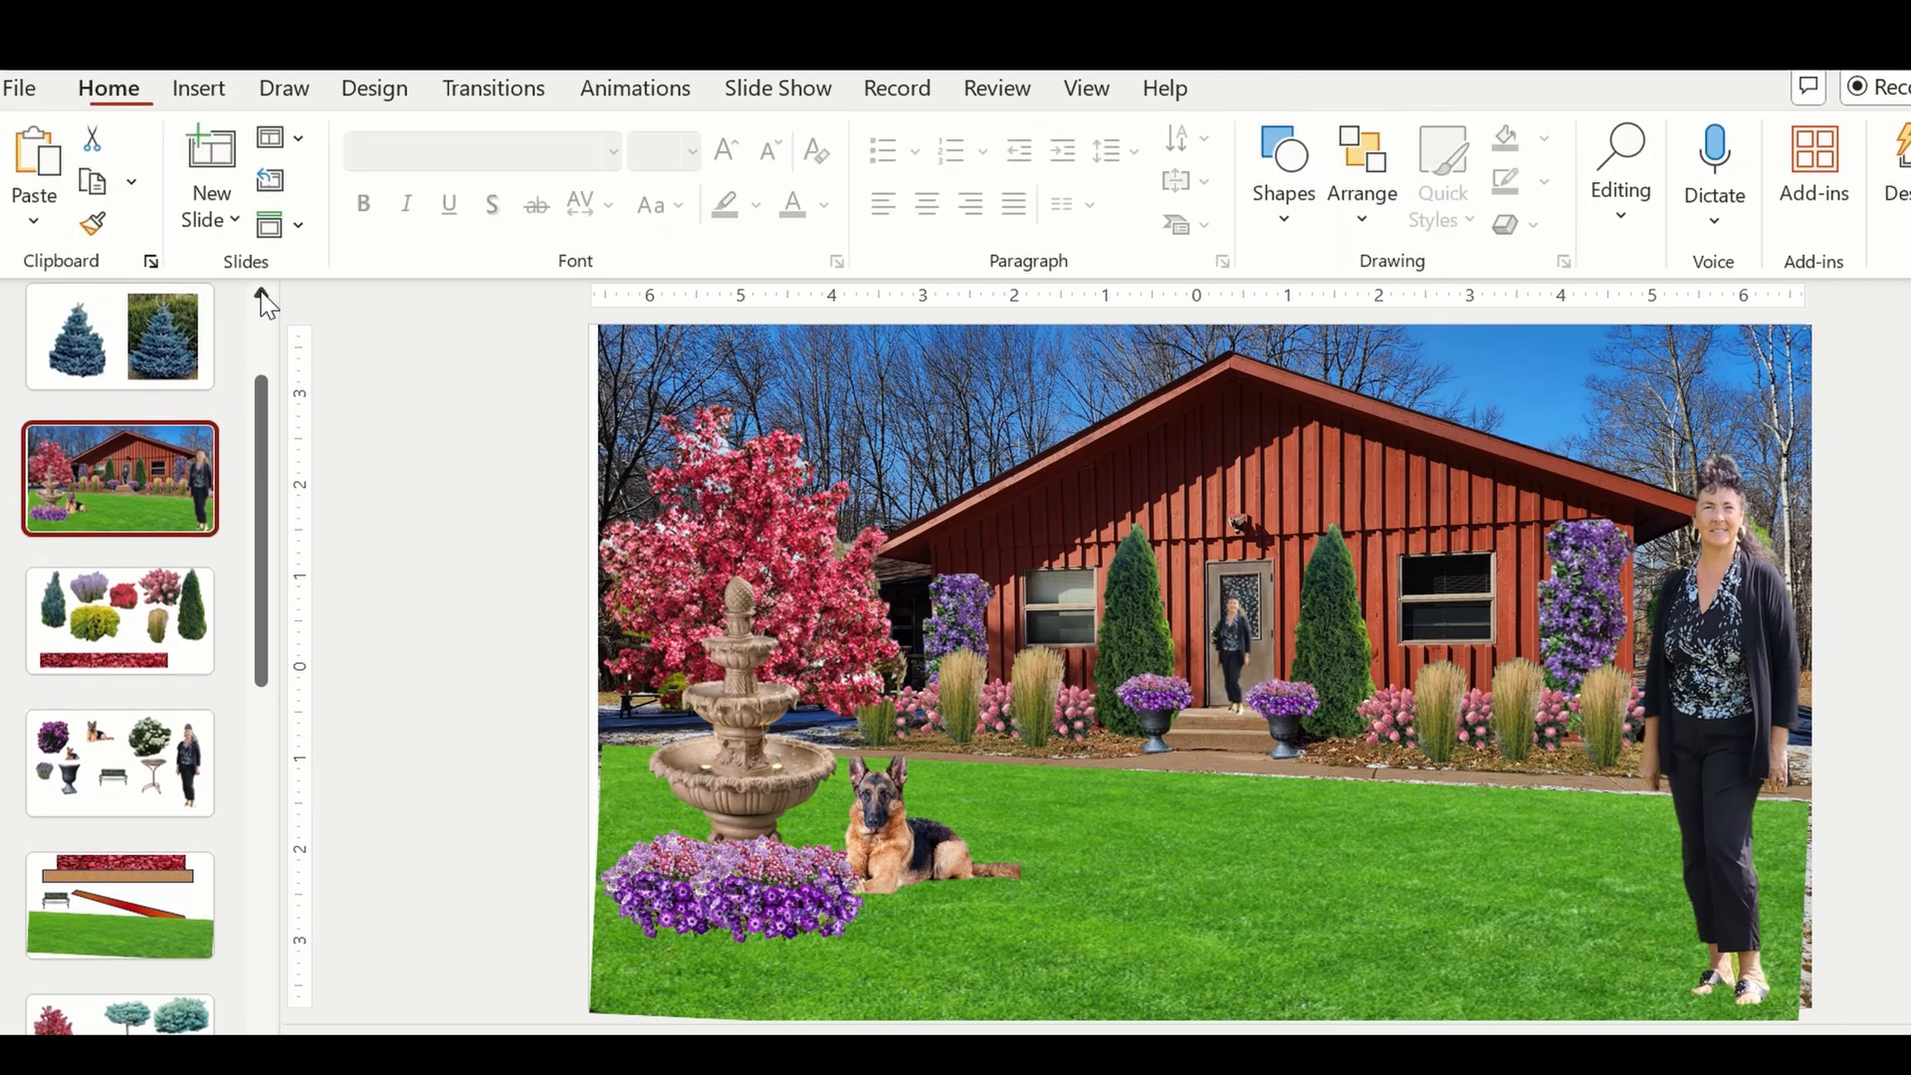
pyautogui.click(263, 297)
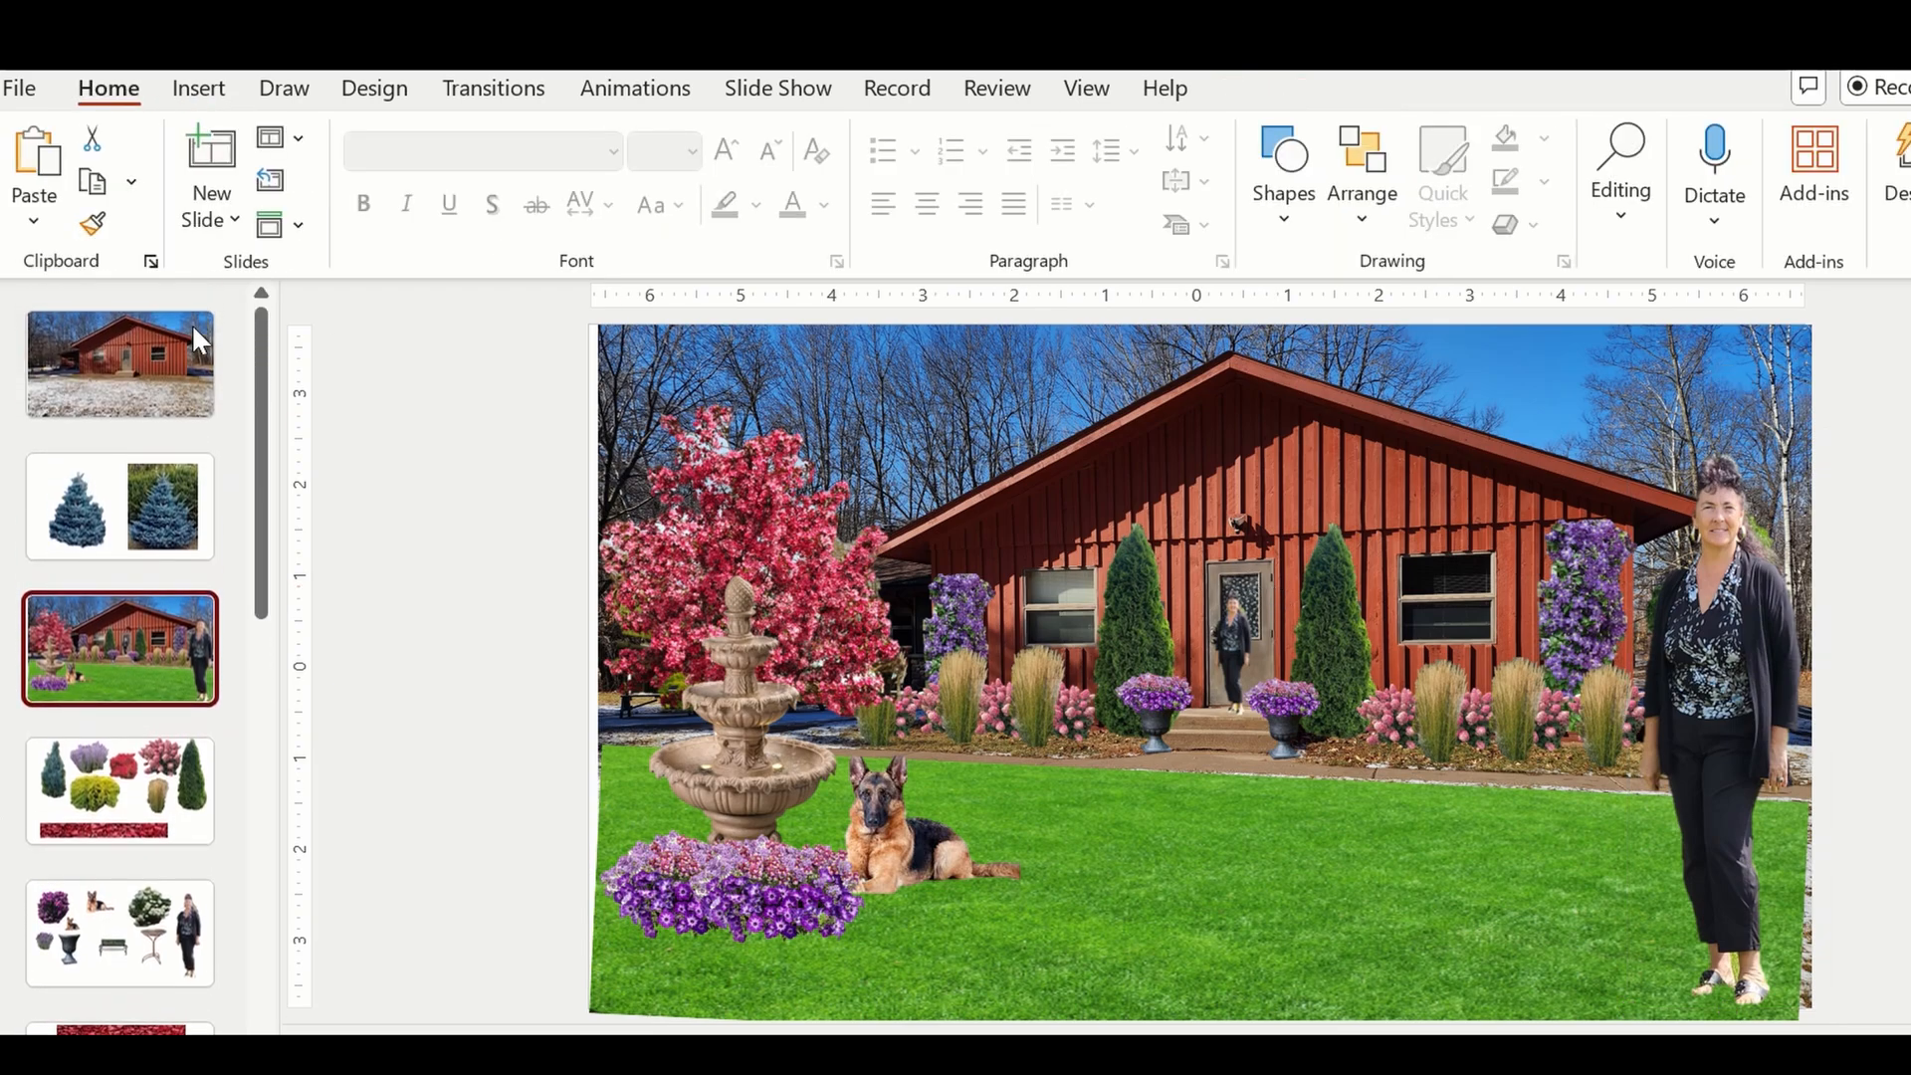
pyautogui.click(154, 381)
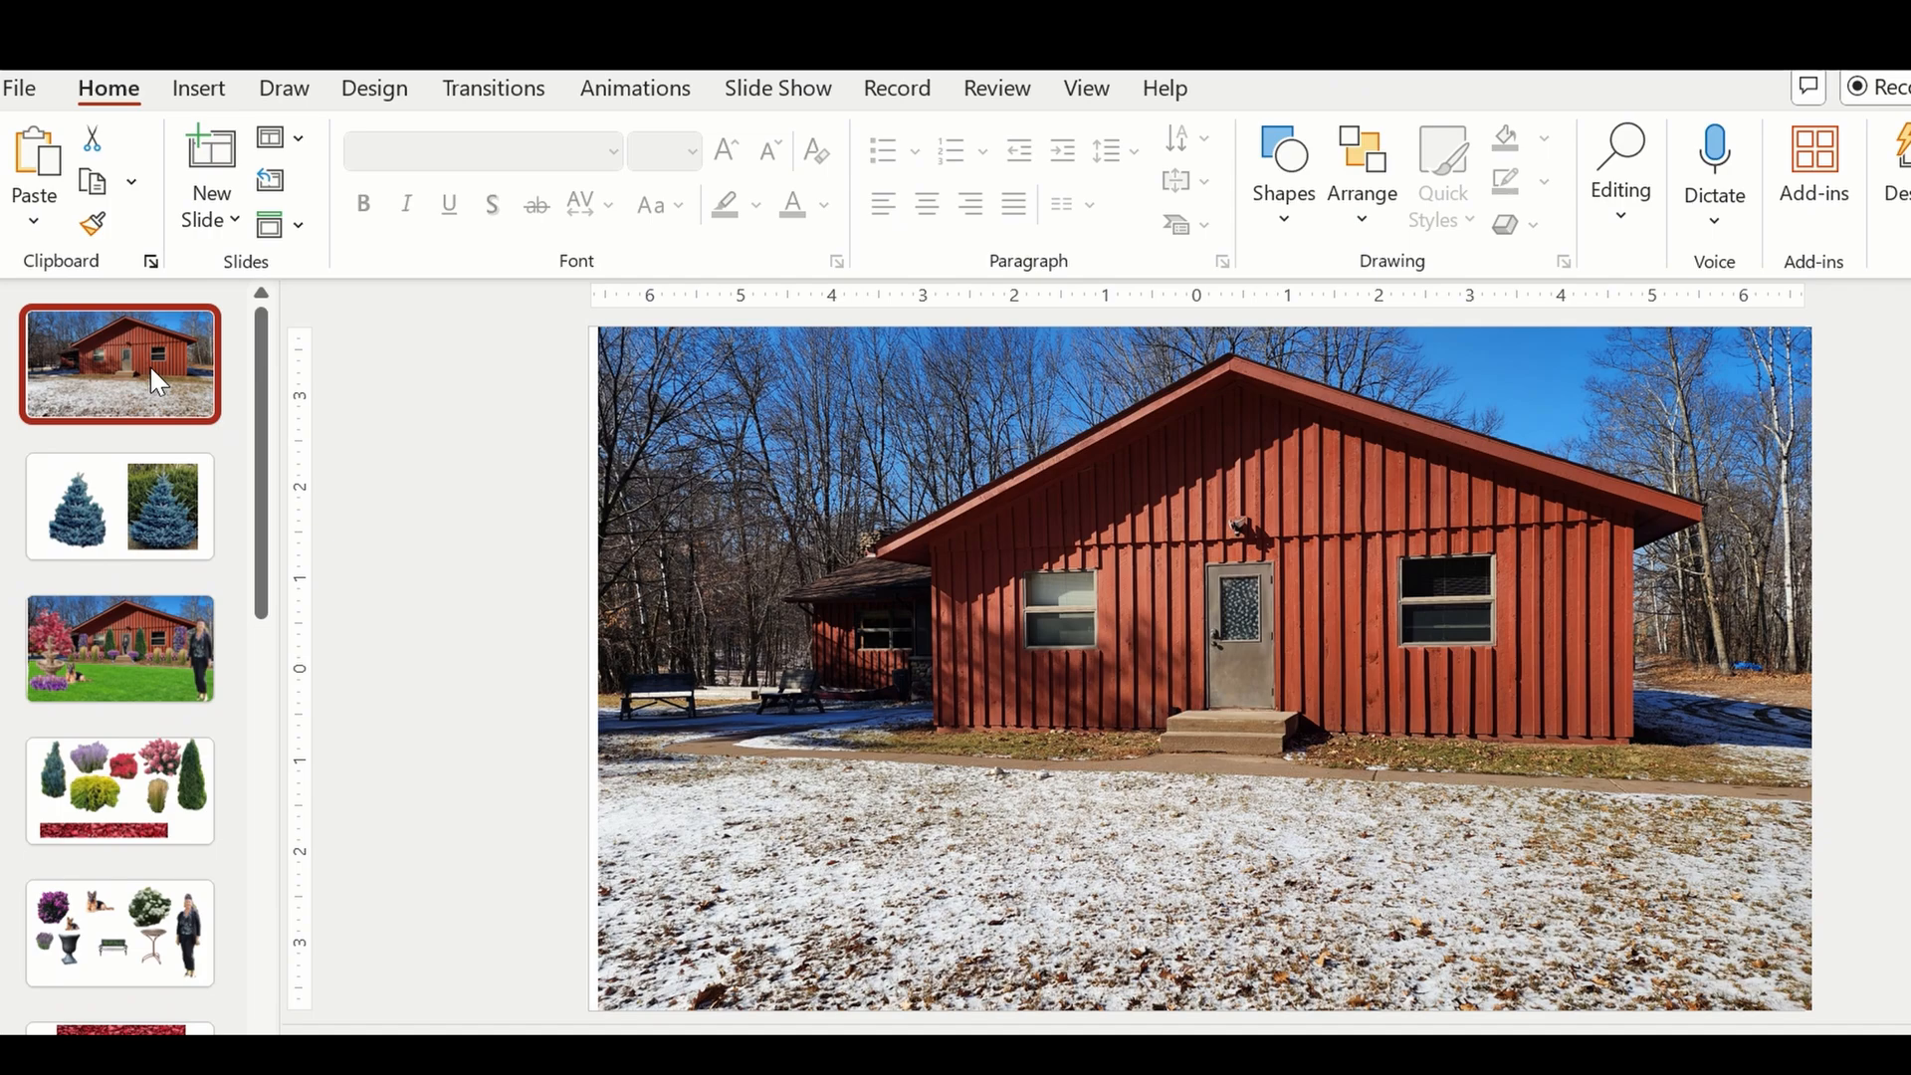
pyautogui.click(105, 640)
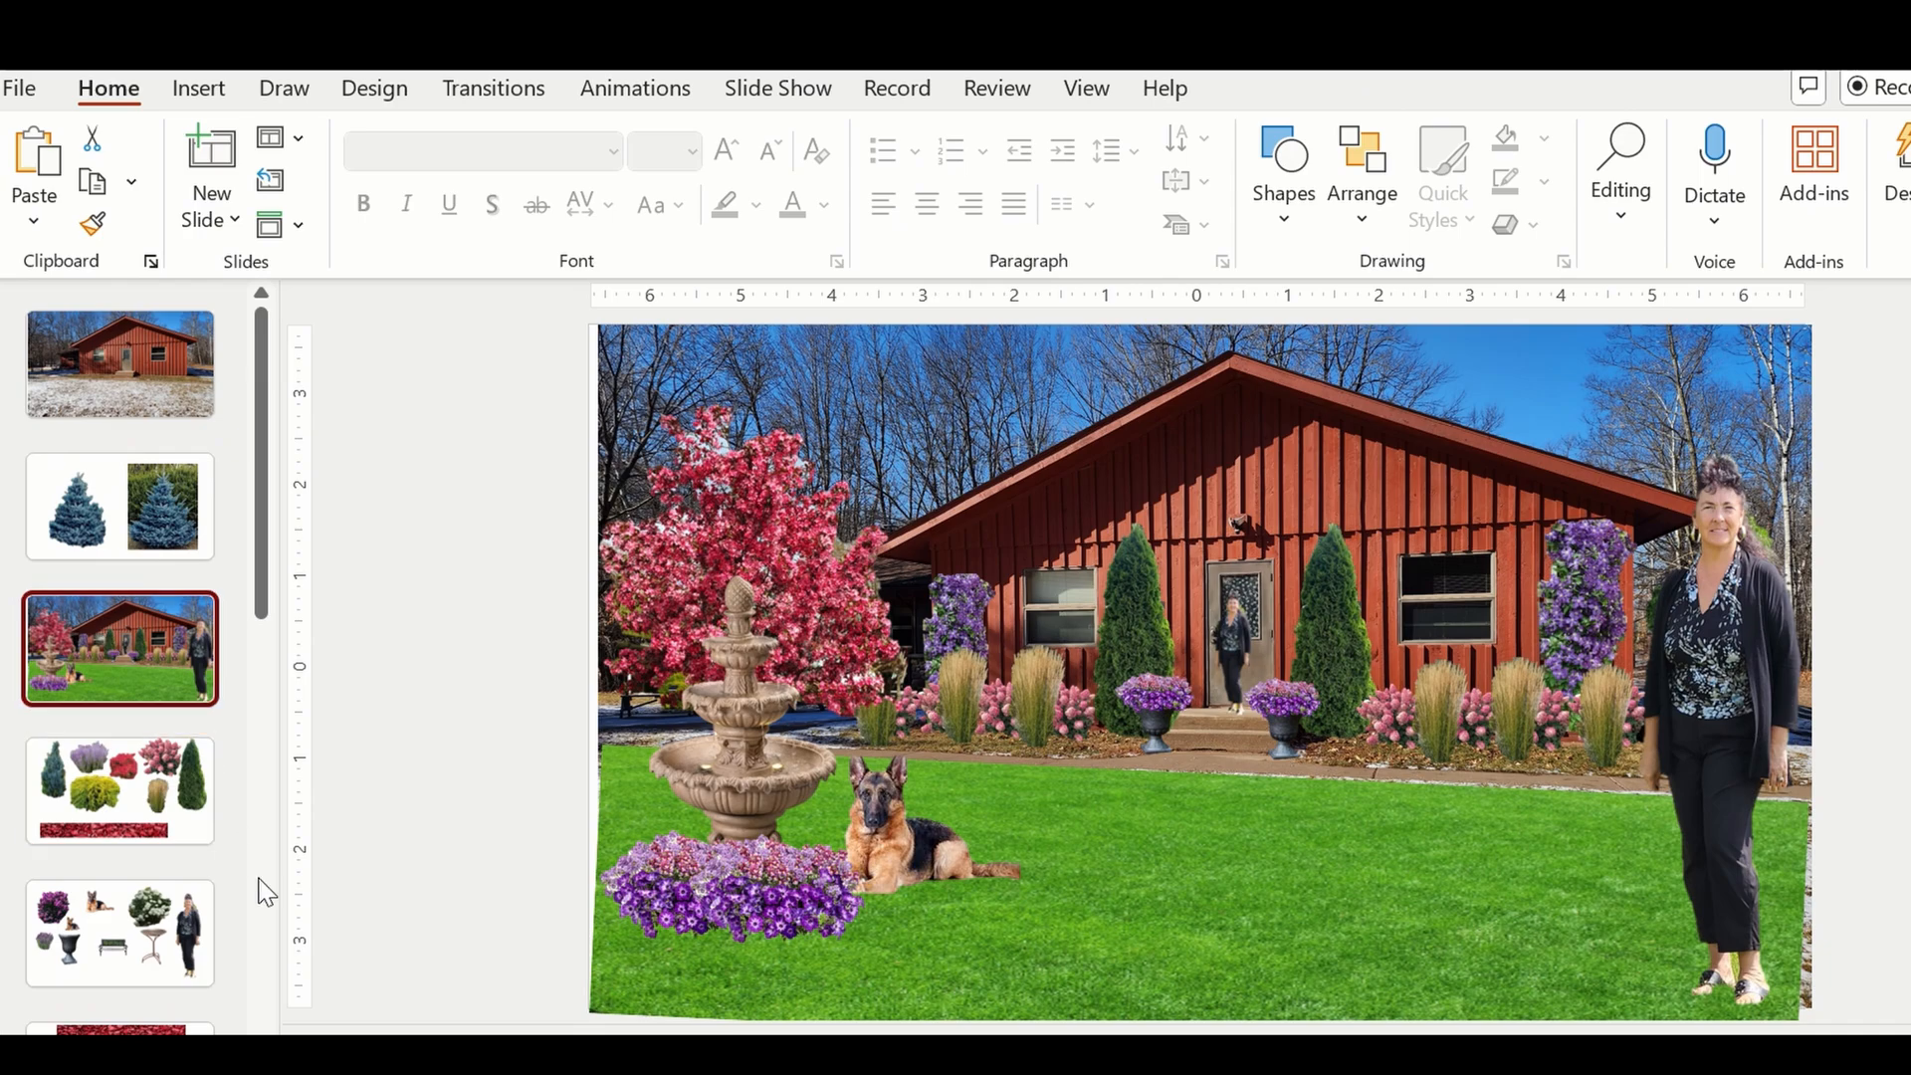
# Review the four alternative landscape designs at the end of the deck, then return to the current mock-up slide.
pyautogui.click(267, 948)
pyautogui.scroll(-4, 261, 948)
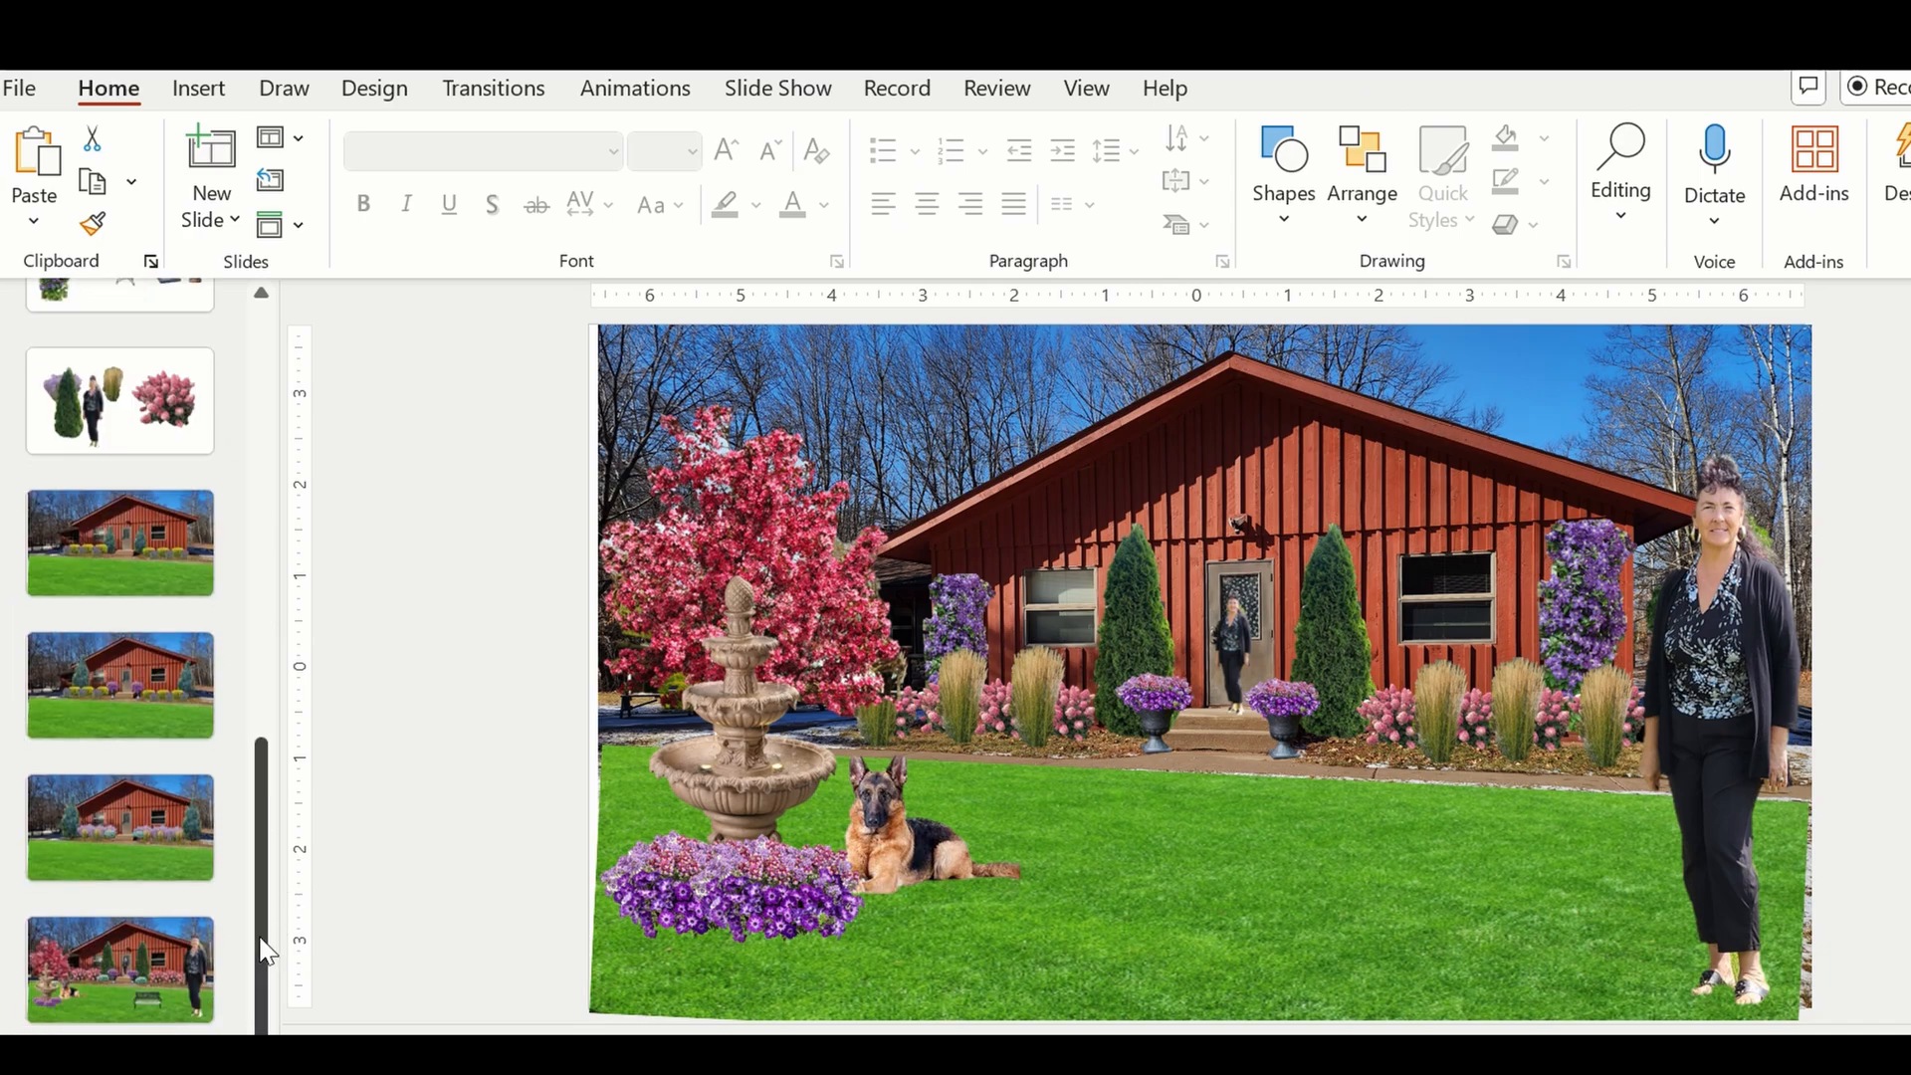
pyautogui.click(161, 533)
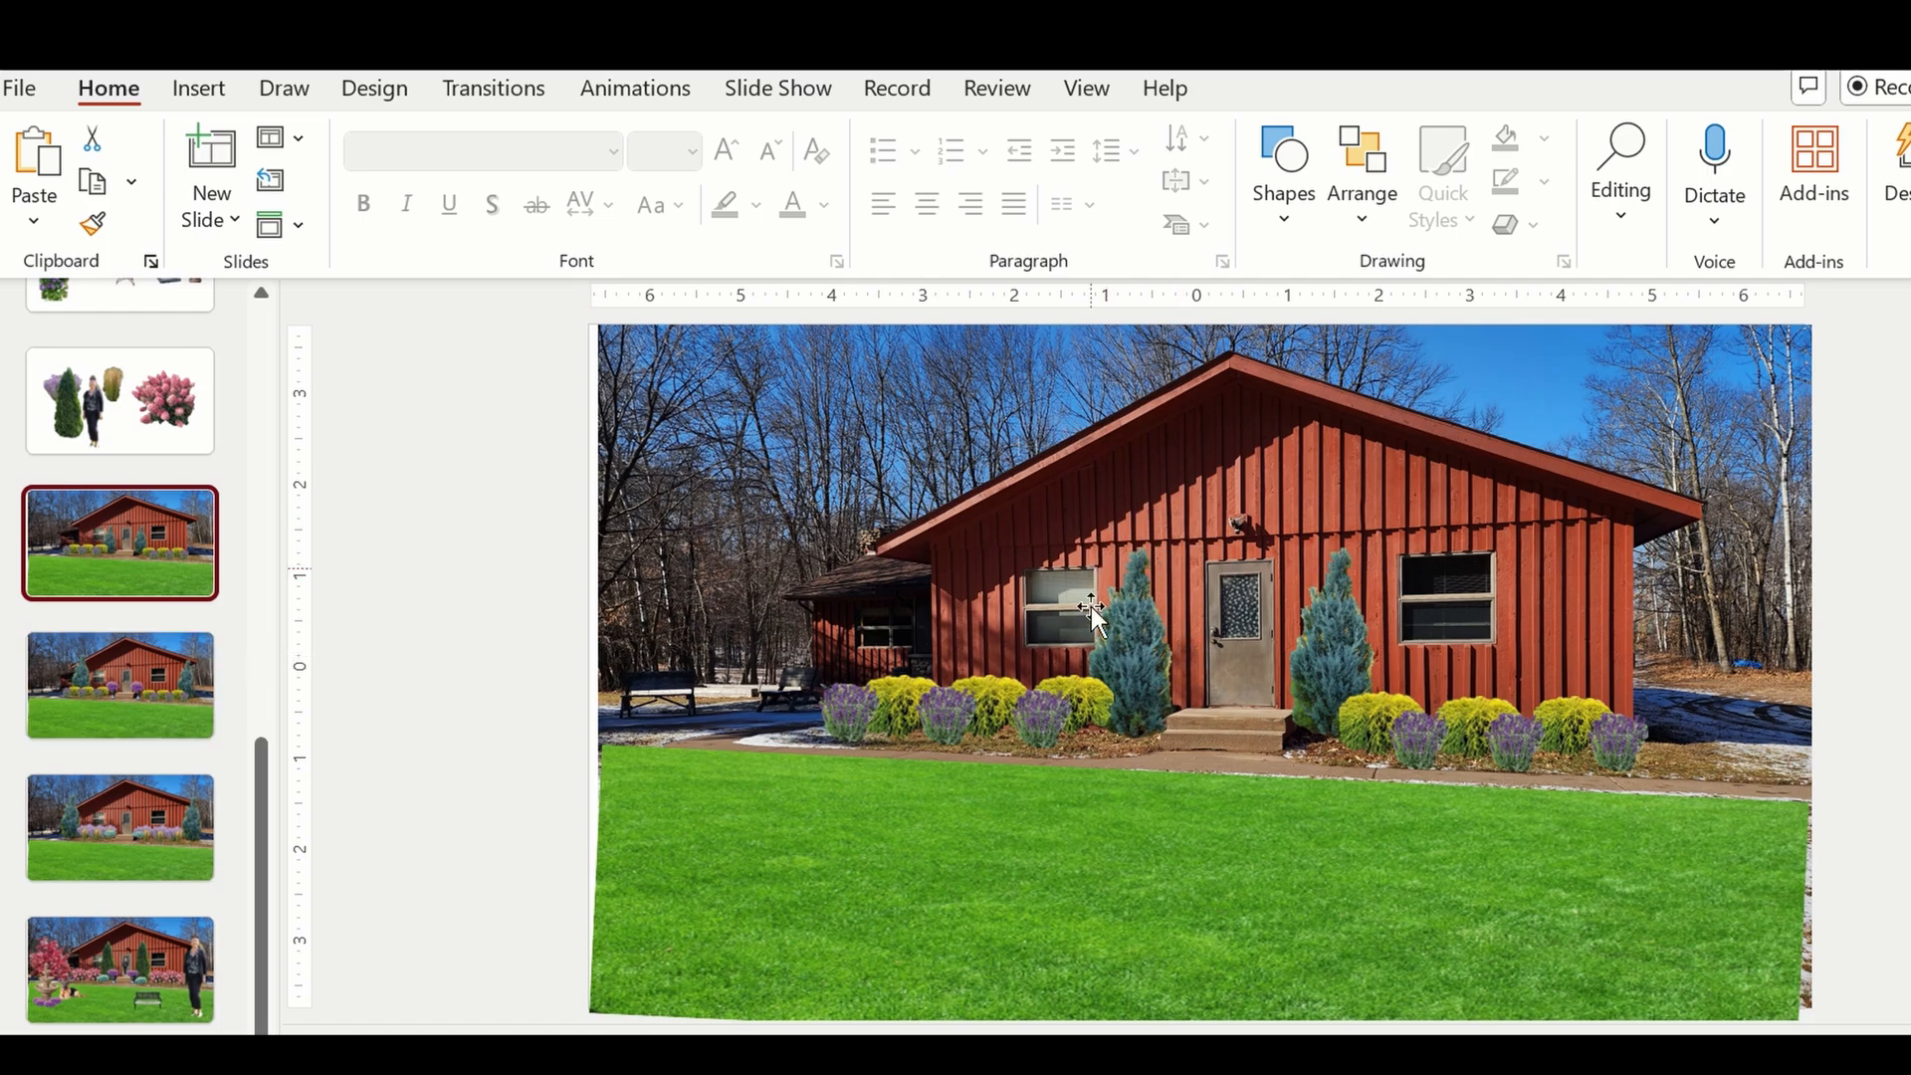
pyautogui.click(142, 667)
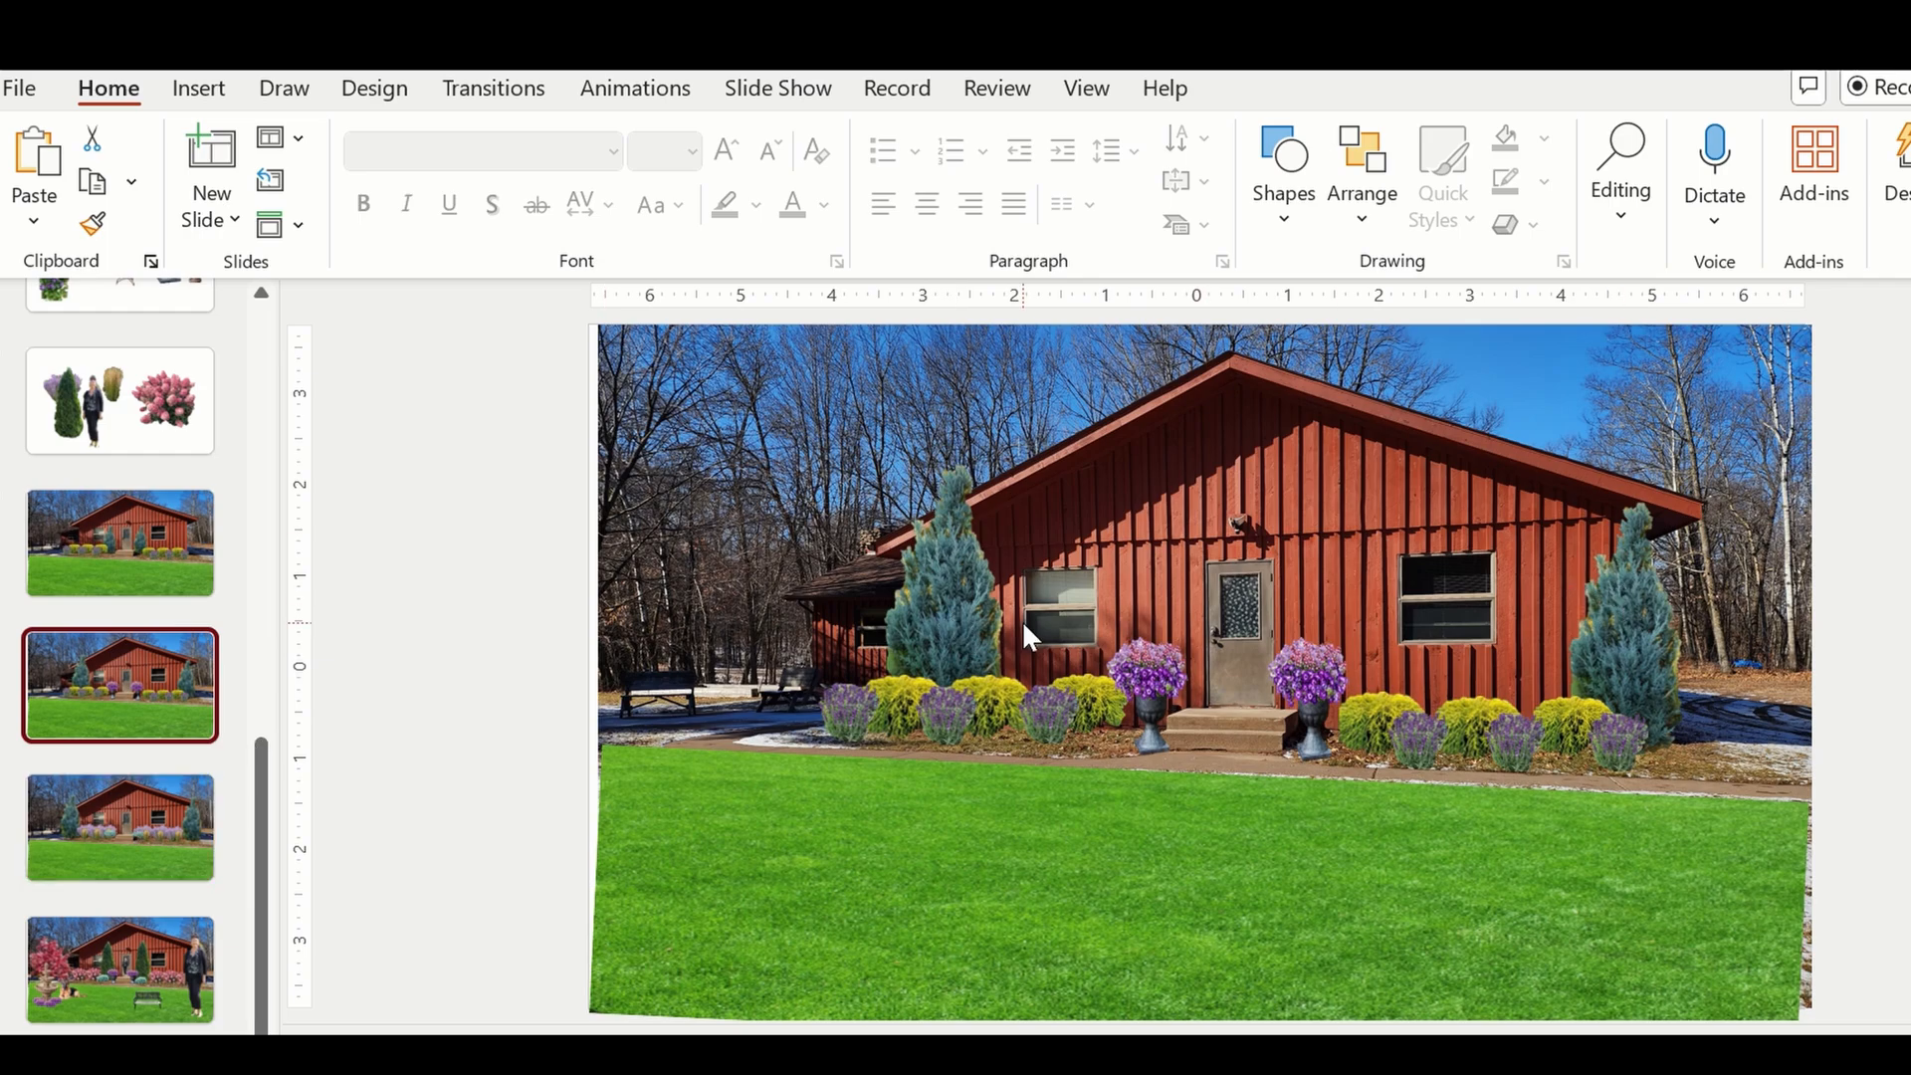
pyautogui.click(162, 805)
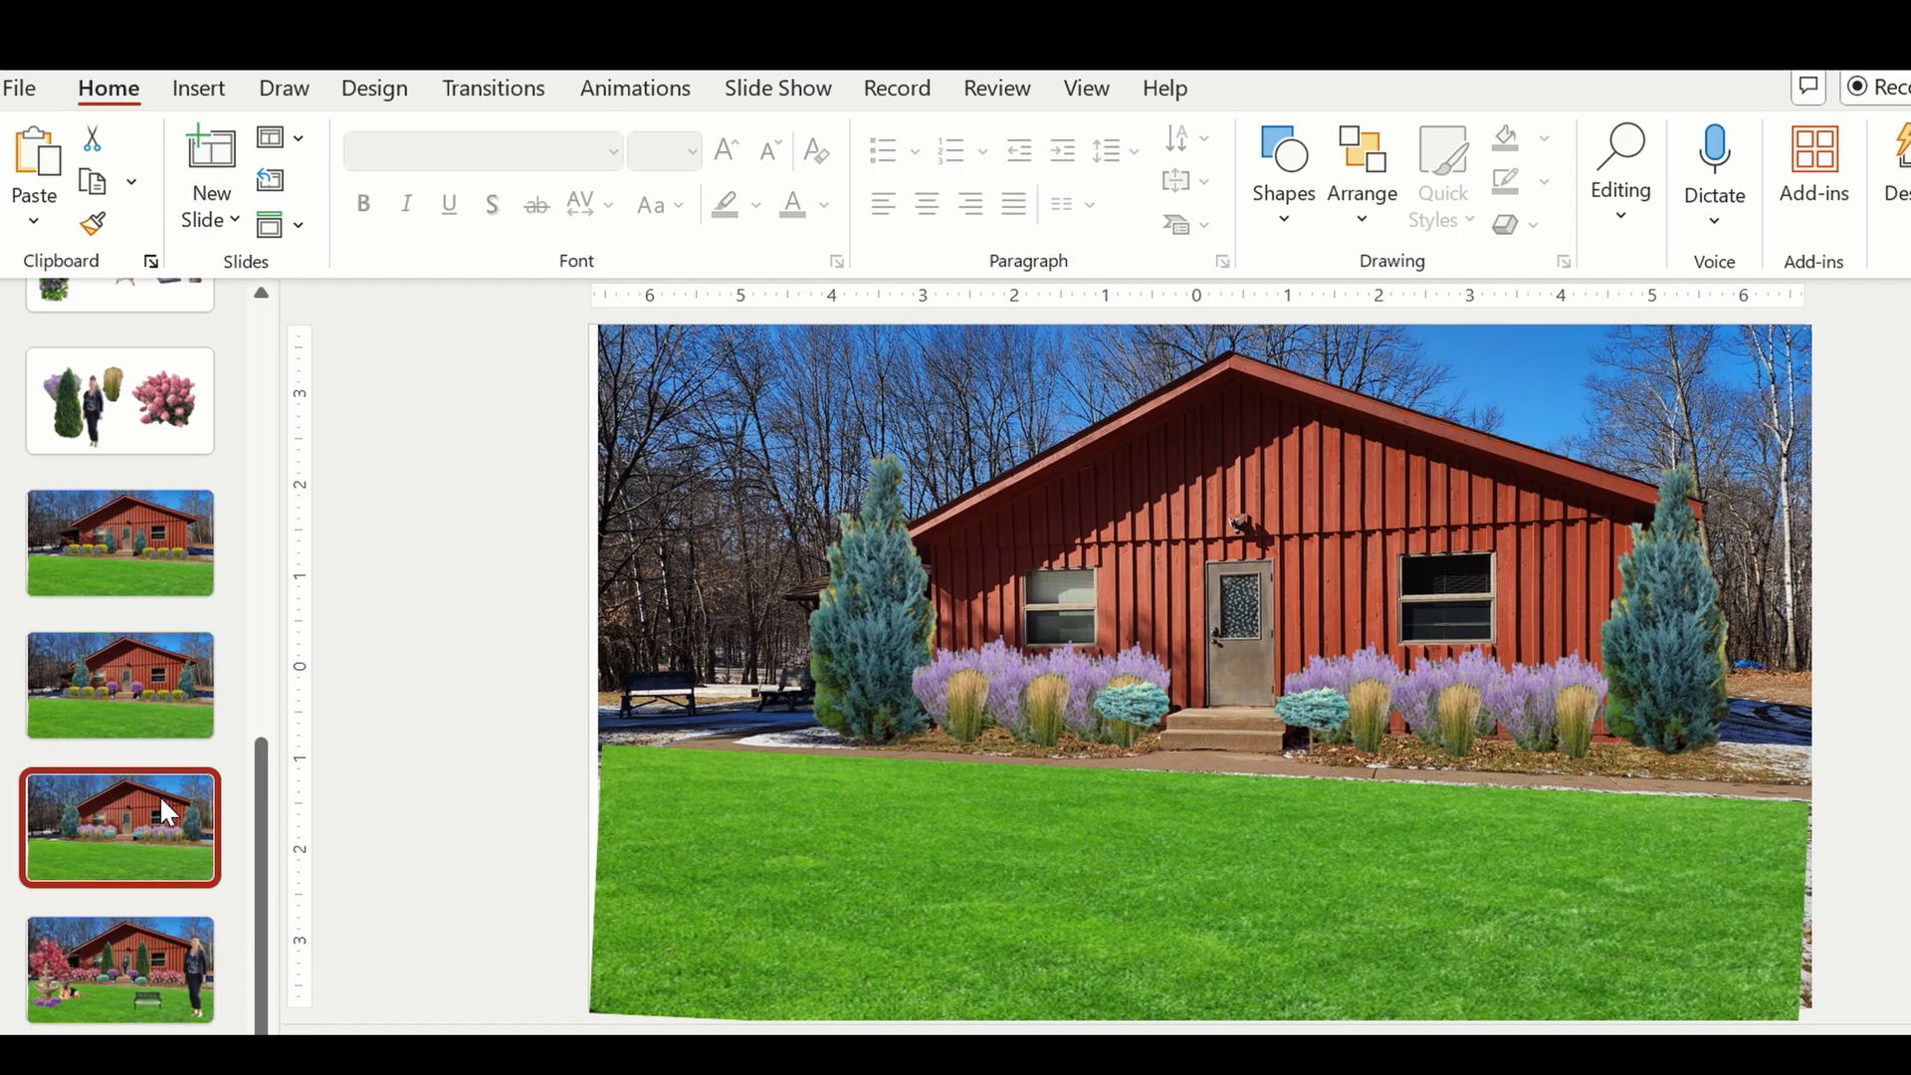
pyautogui.click(131, 940)
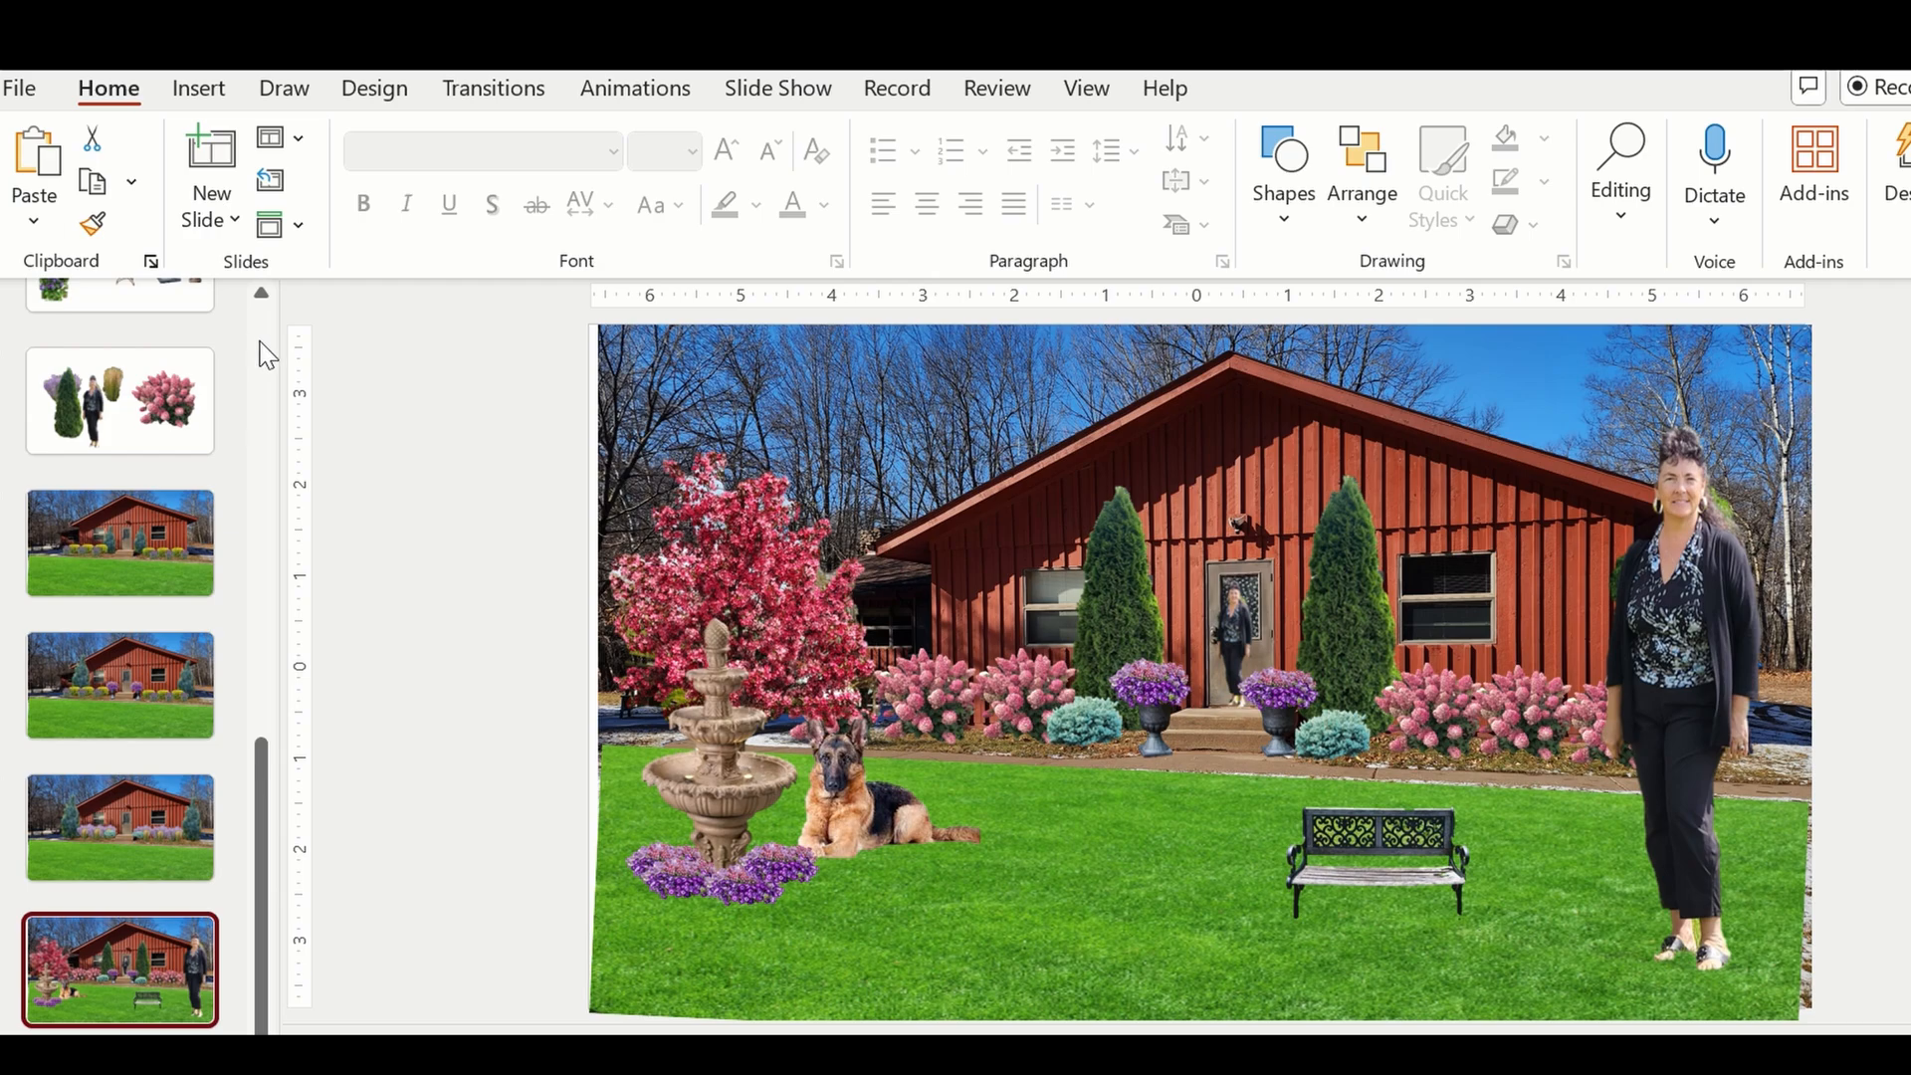
pyautogui.scroll(5, 267, 353)
pyautogui.click(102, 311)
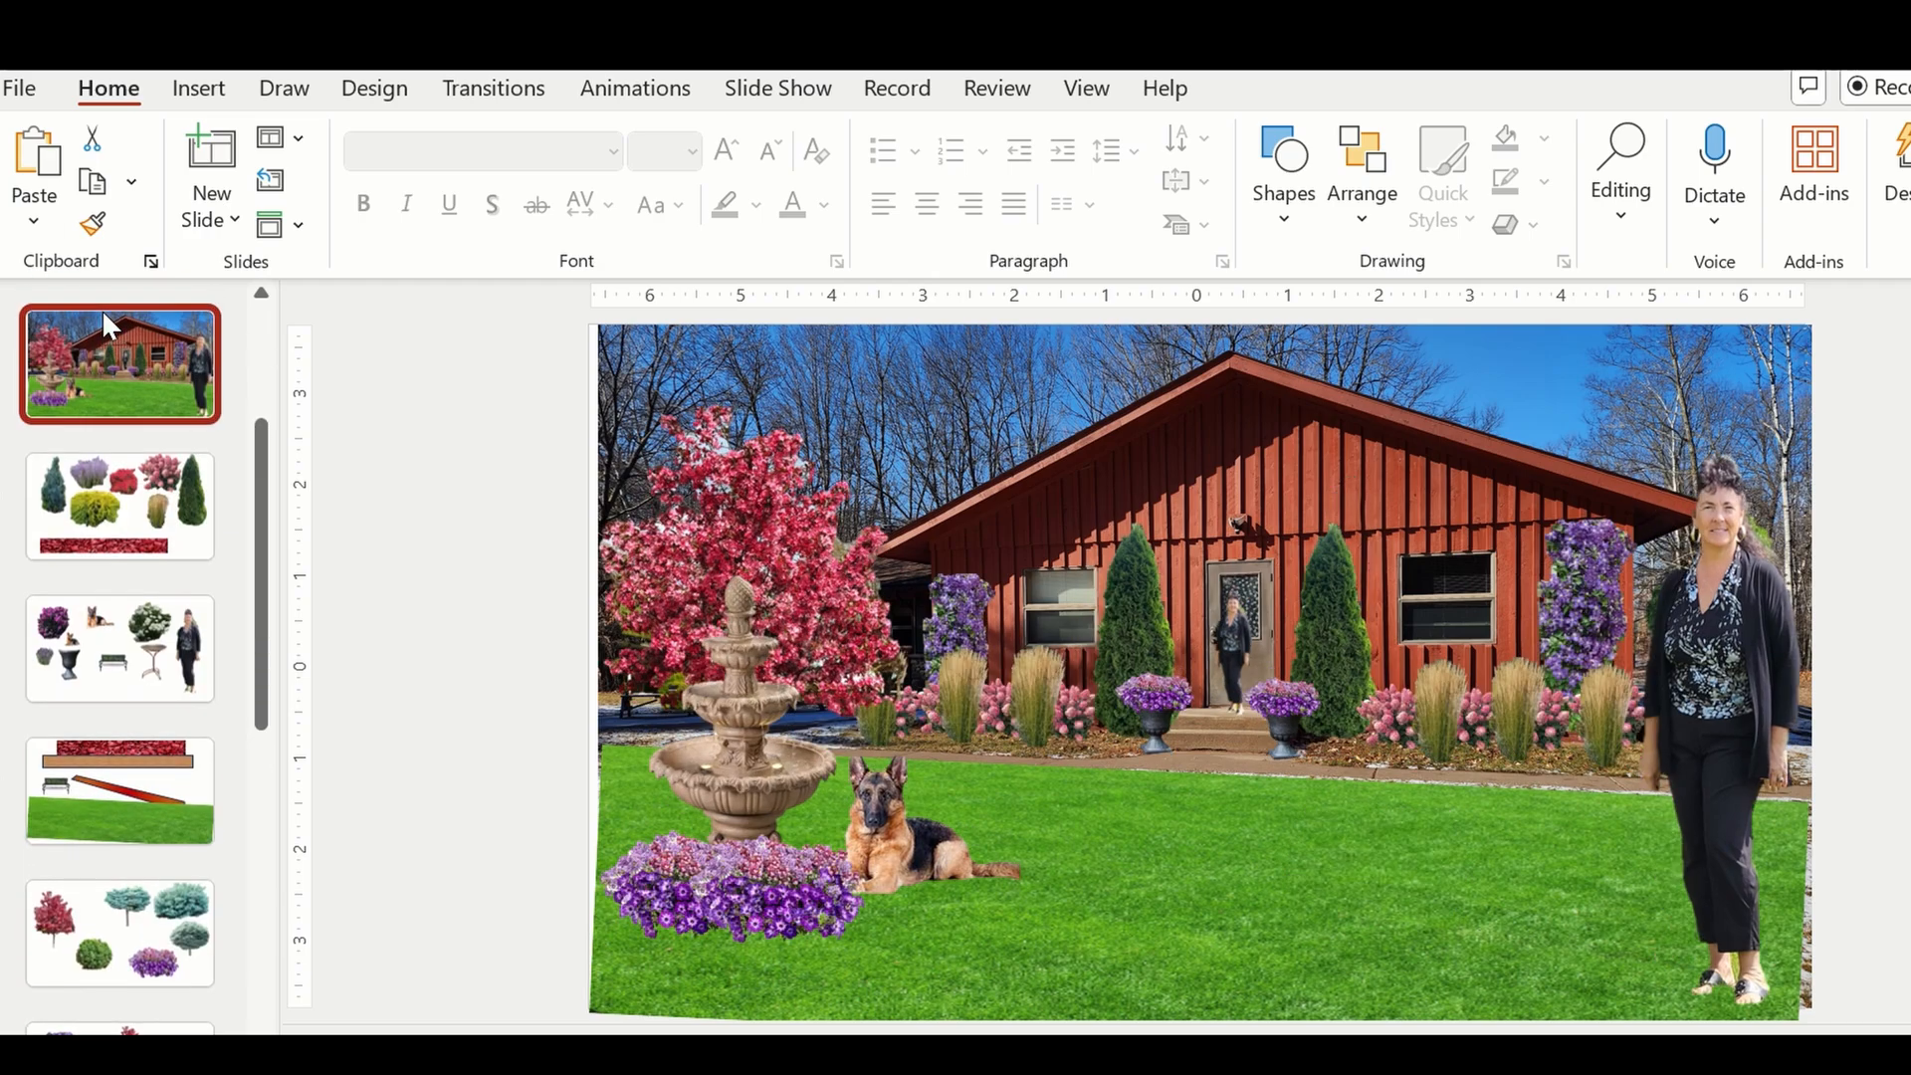